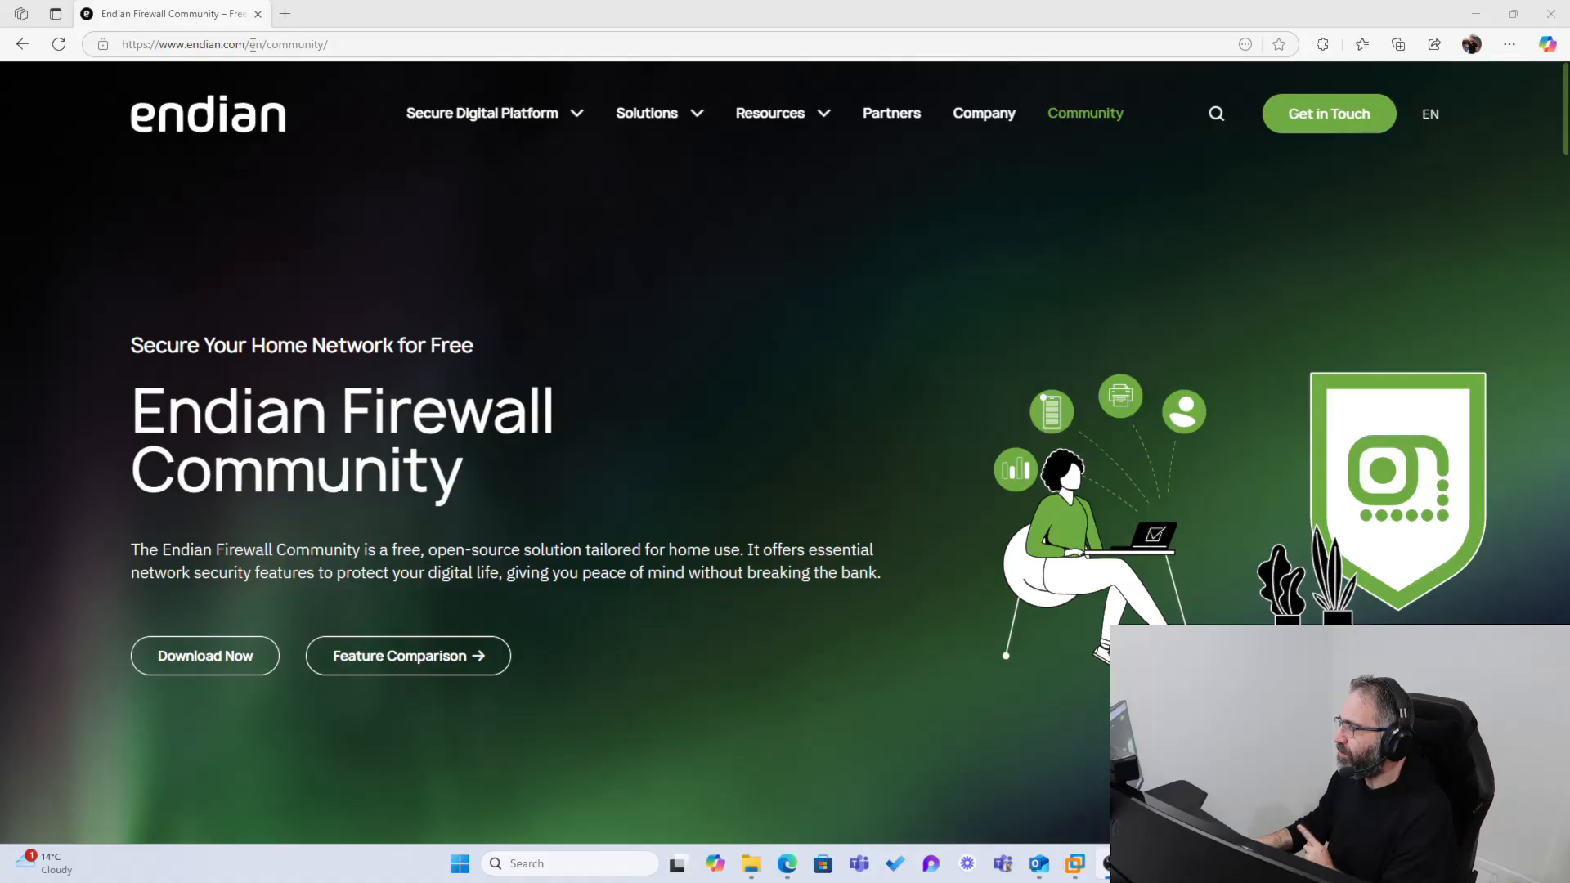
{"action": "left_click", "coordinate": [333, 44]}
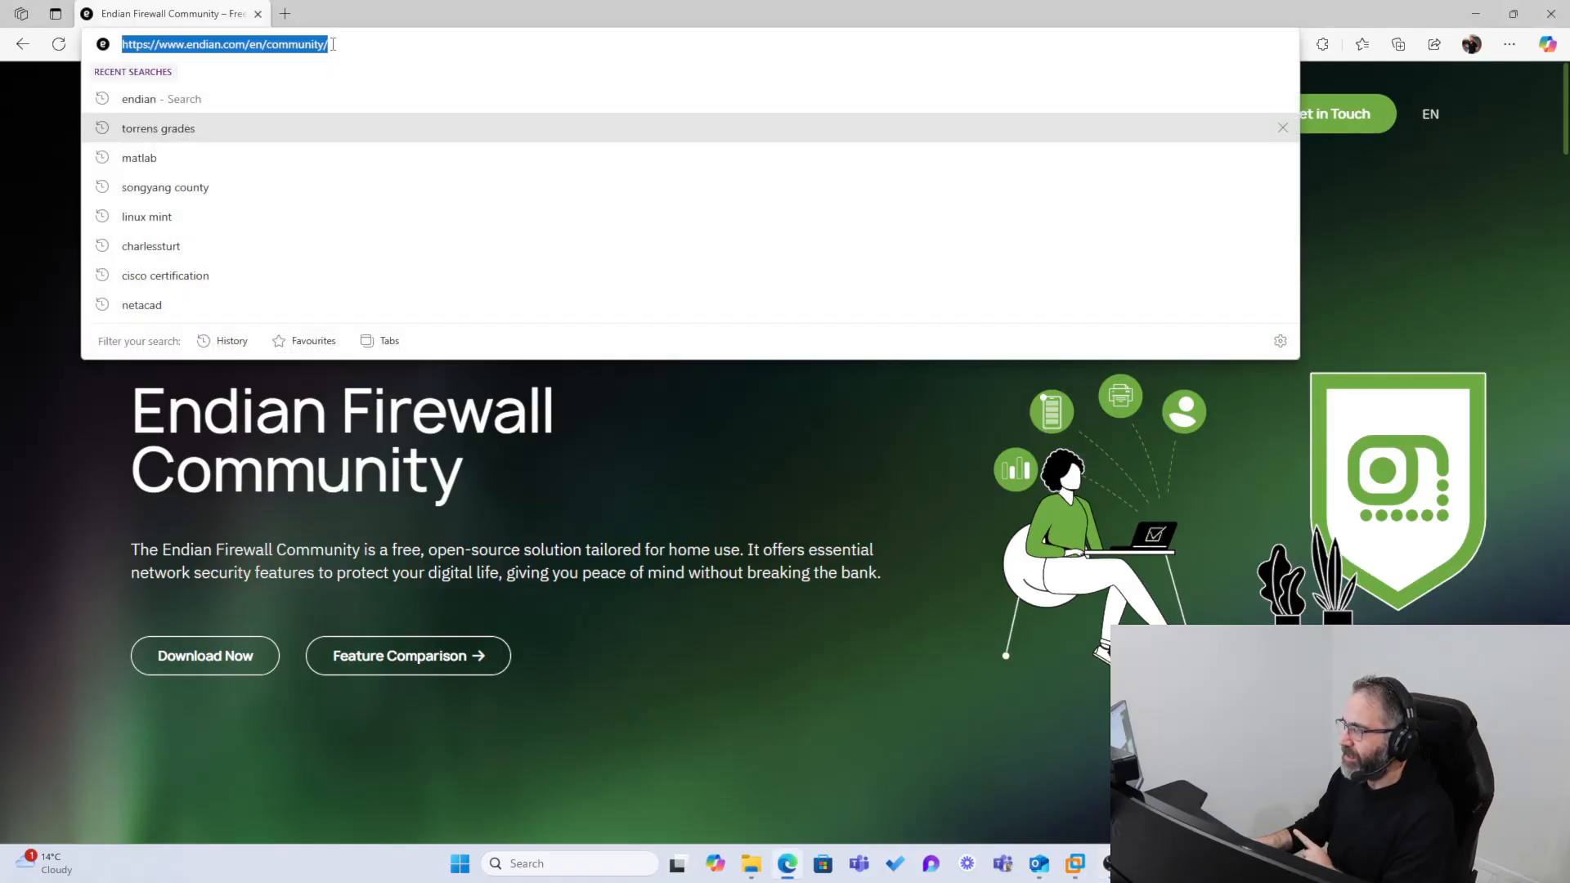
{"action": "key", "text": "Escape"}
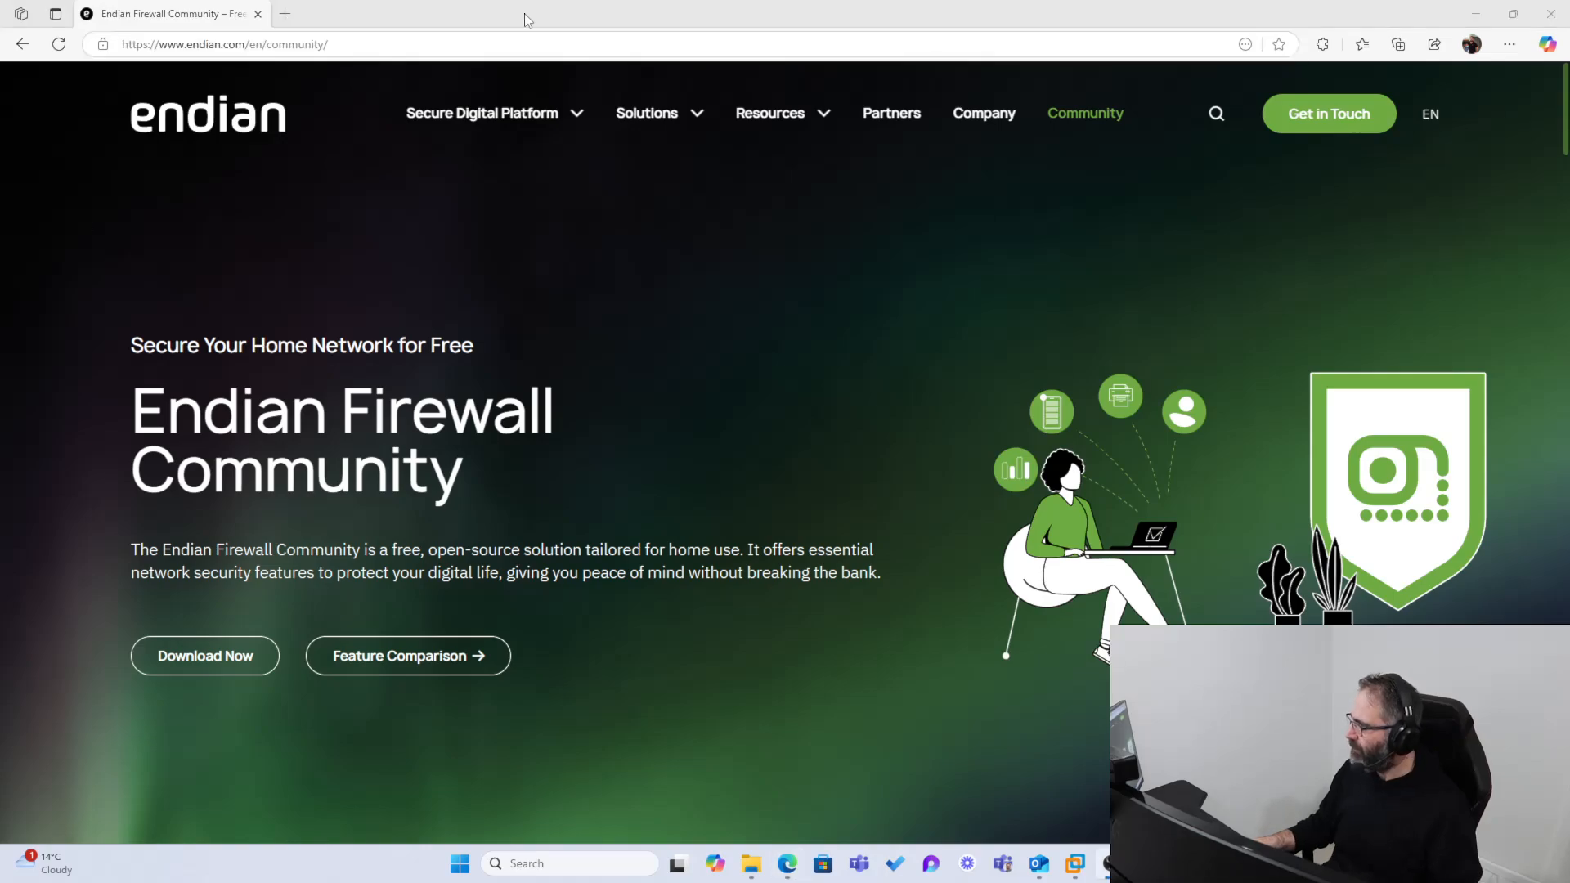
{"action": "key", "text": "ctrl+1"}
{"action": "left_click", "coordinate": [143, 3]}
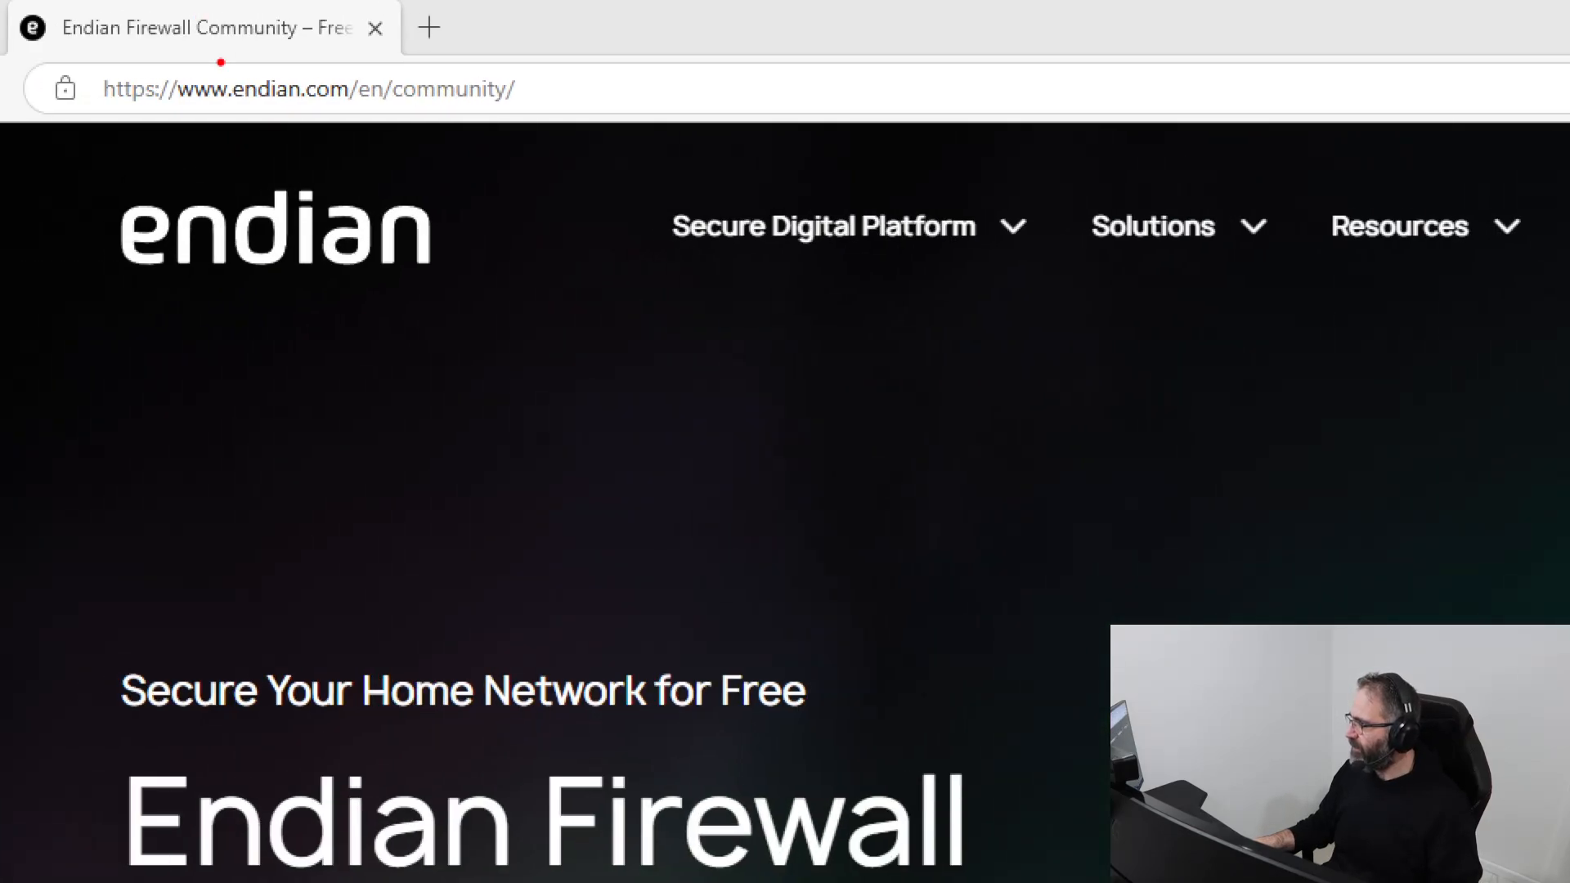
{"action": "mouse_move", "coordinate": [210, 52]}
{"action": "left_mouse_down"}
{"action": "mouse_move", "coordinate": [133, 65]}
{"action": "mouse_move", "coordinate": [155, 147]}
{"action": "mouse_move", "coordinate": [482, 54]}
{"action": "mouse_move", "coordinate": [232, 56]}
{"action": "left_mouse_up"}
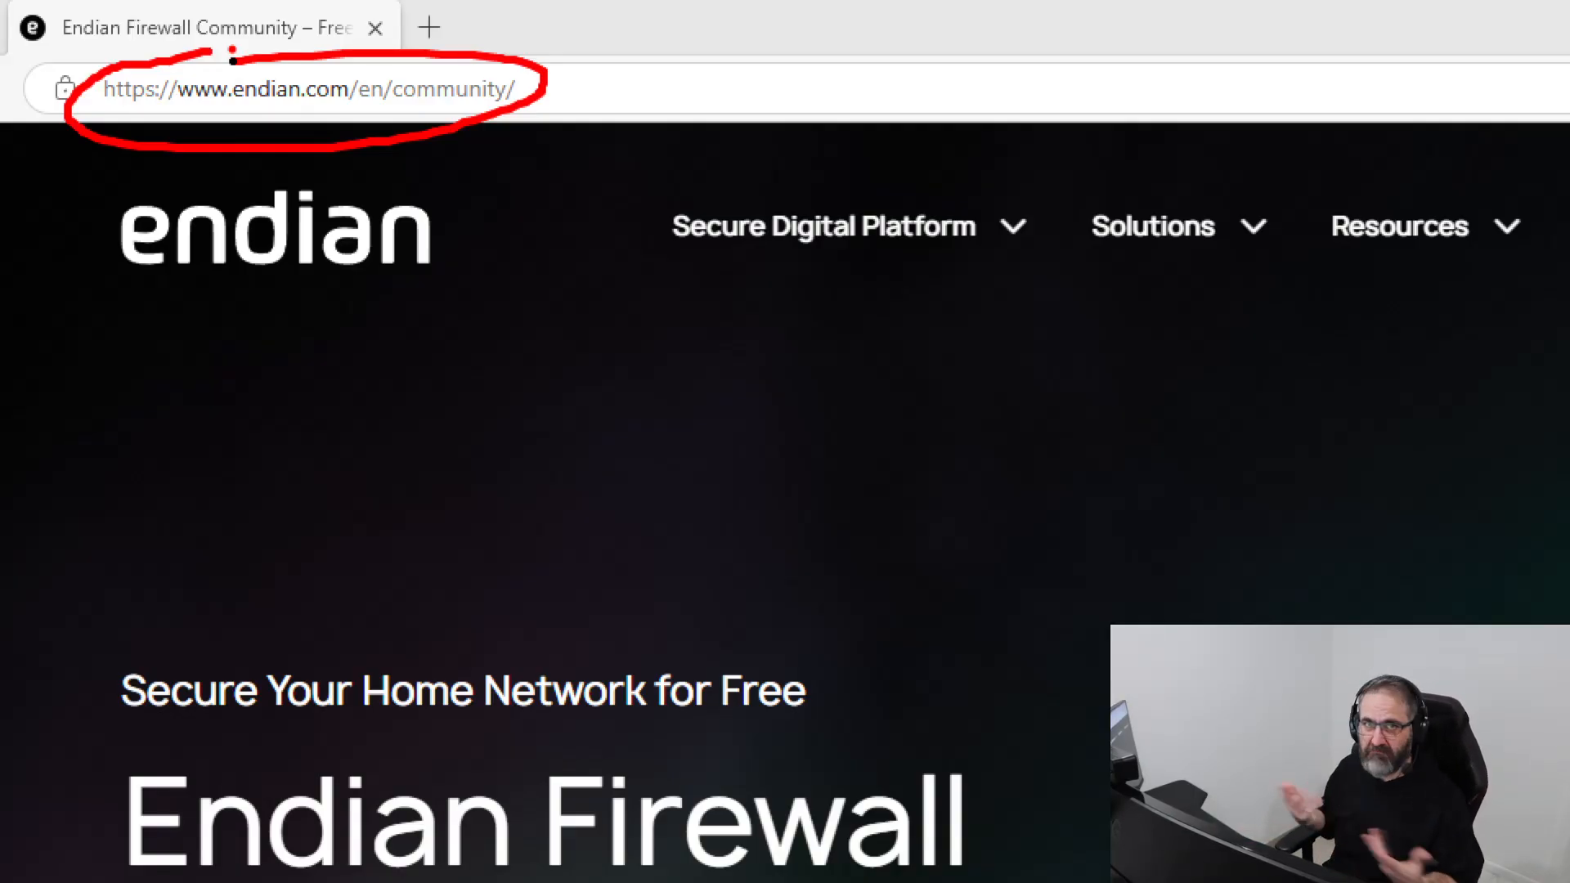
{"action": "key", "text": "Escape"}
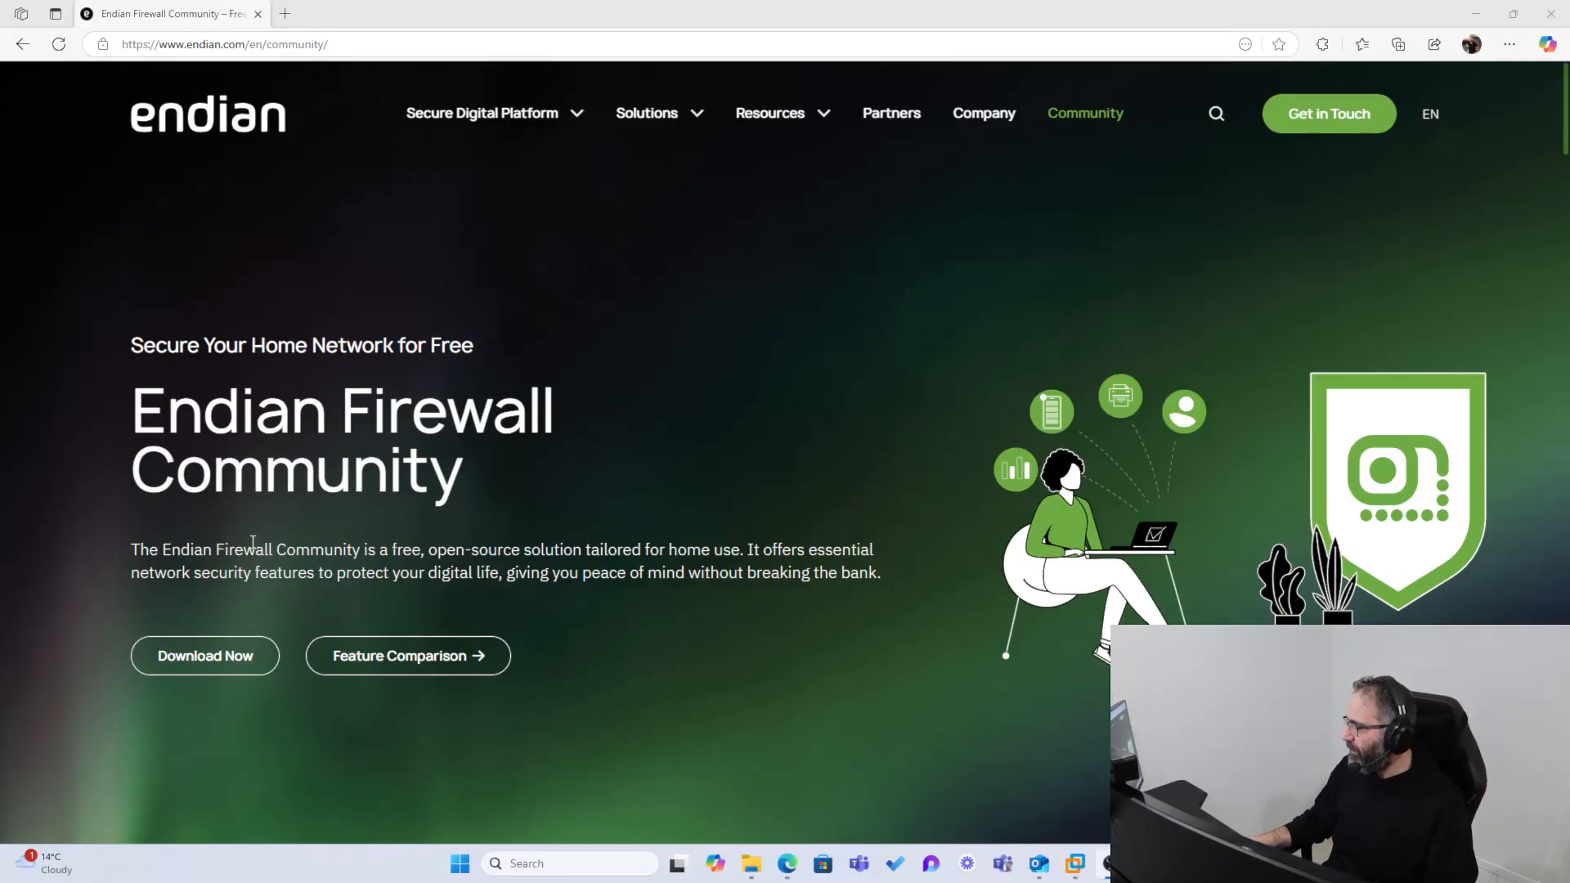
Step: Download the Endian Firewall Community 3.3.2 ISO from its SourceForge project page, opened from the Endian community page
{"action": "left_click", "coordinate": [208, 664]}
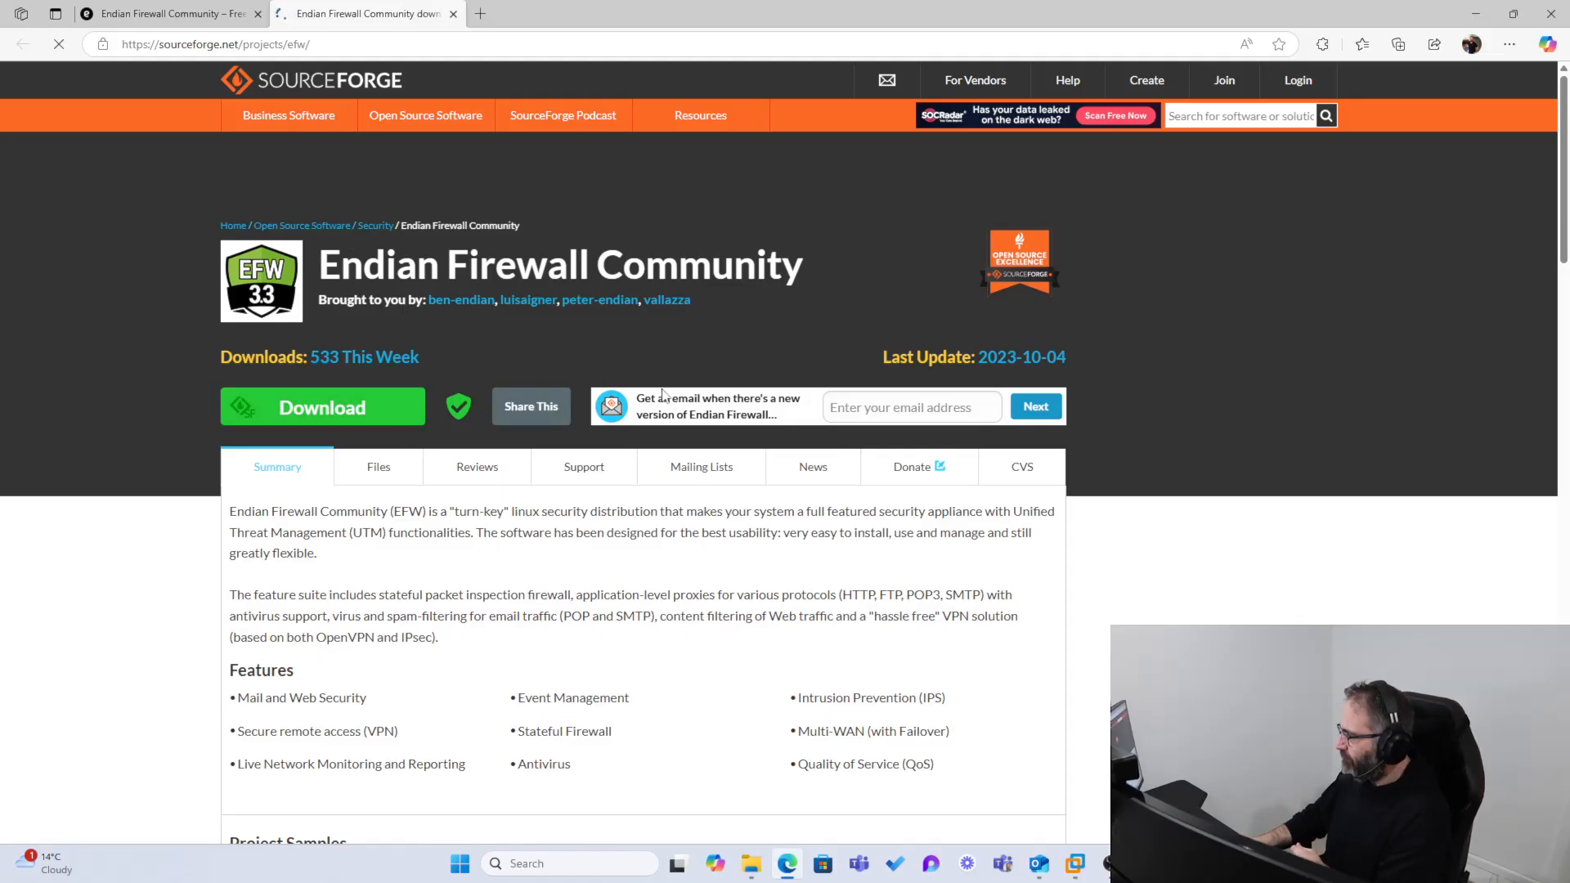
{"action": "left_click", "coordinate": [299, 417]}
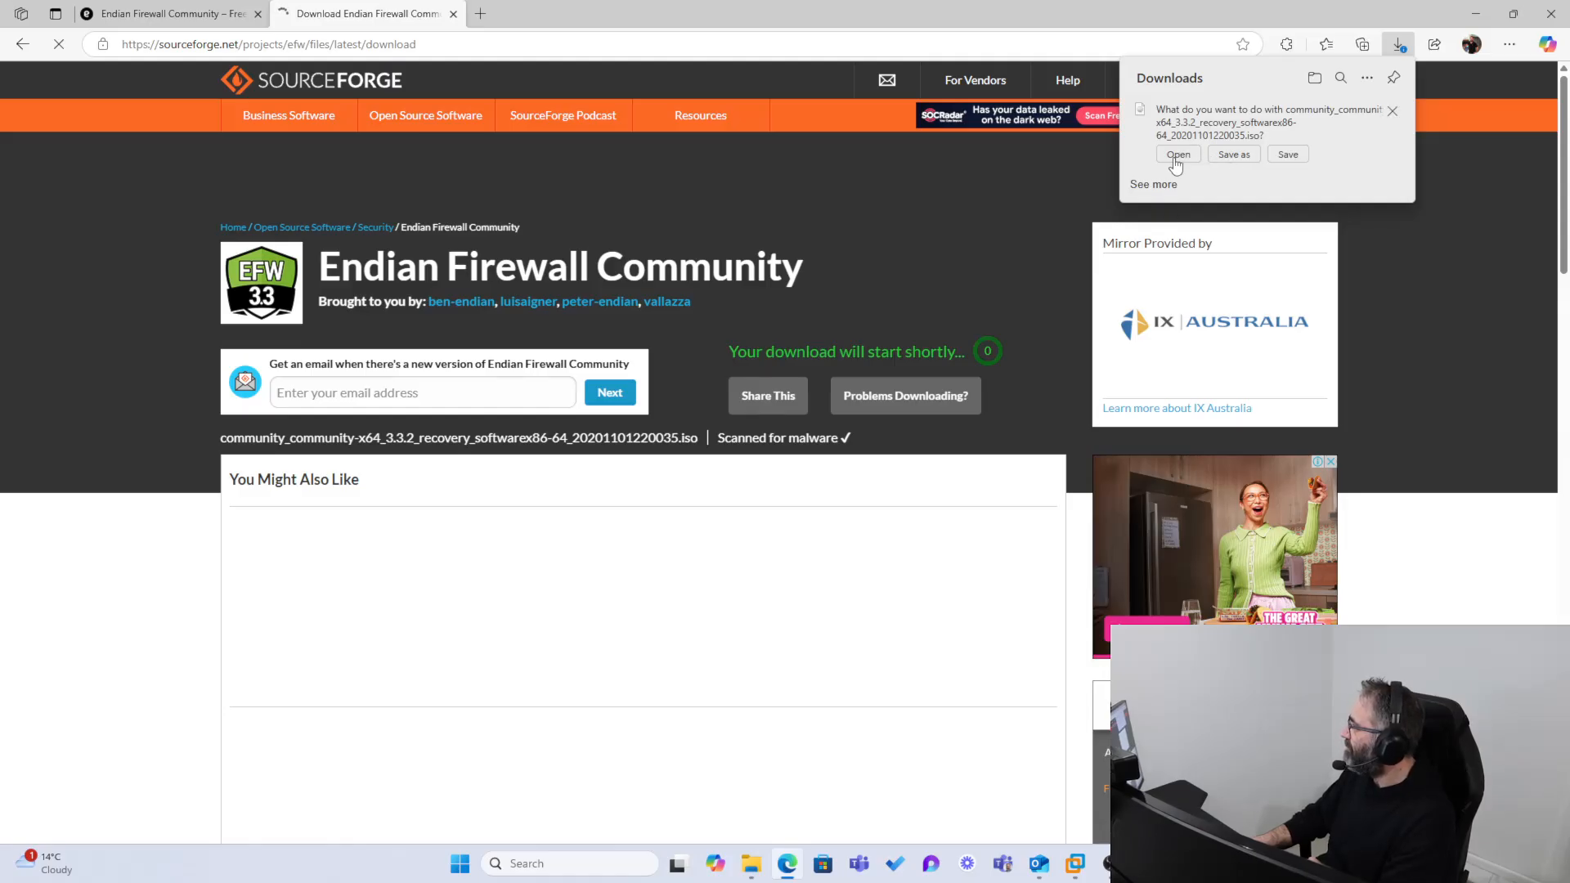
{"action": "left_click", "coordinate": [1234, 155]}
{"action": "key", "text": "Escape"}
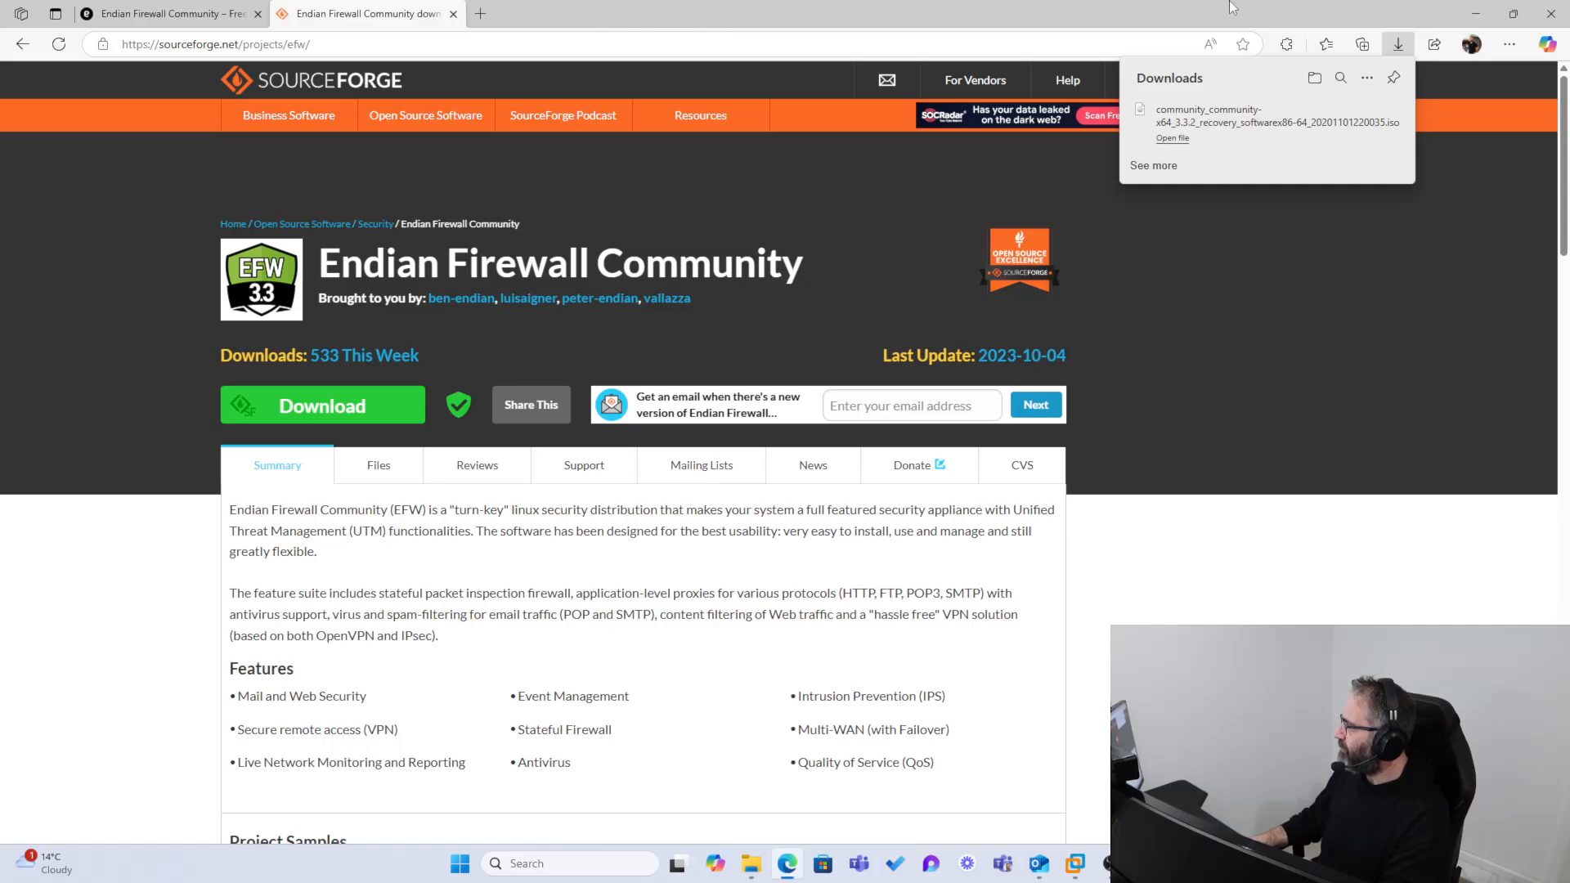
Step: Switch to VMware Workstation and power on the Windows10 virtual machine, agreeing to try connecting the sata0:1 device at every power-on
{"action": "left_click", "coordinate": [1476, 14]}
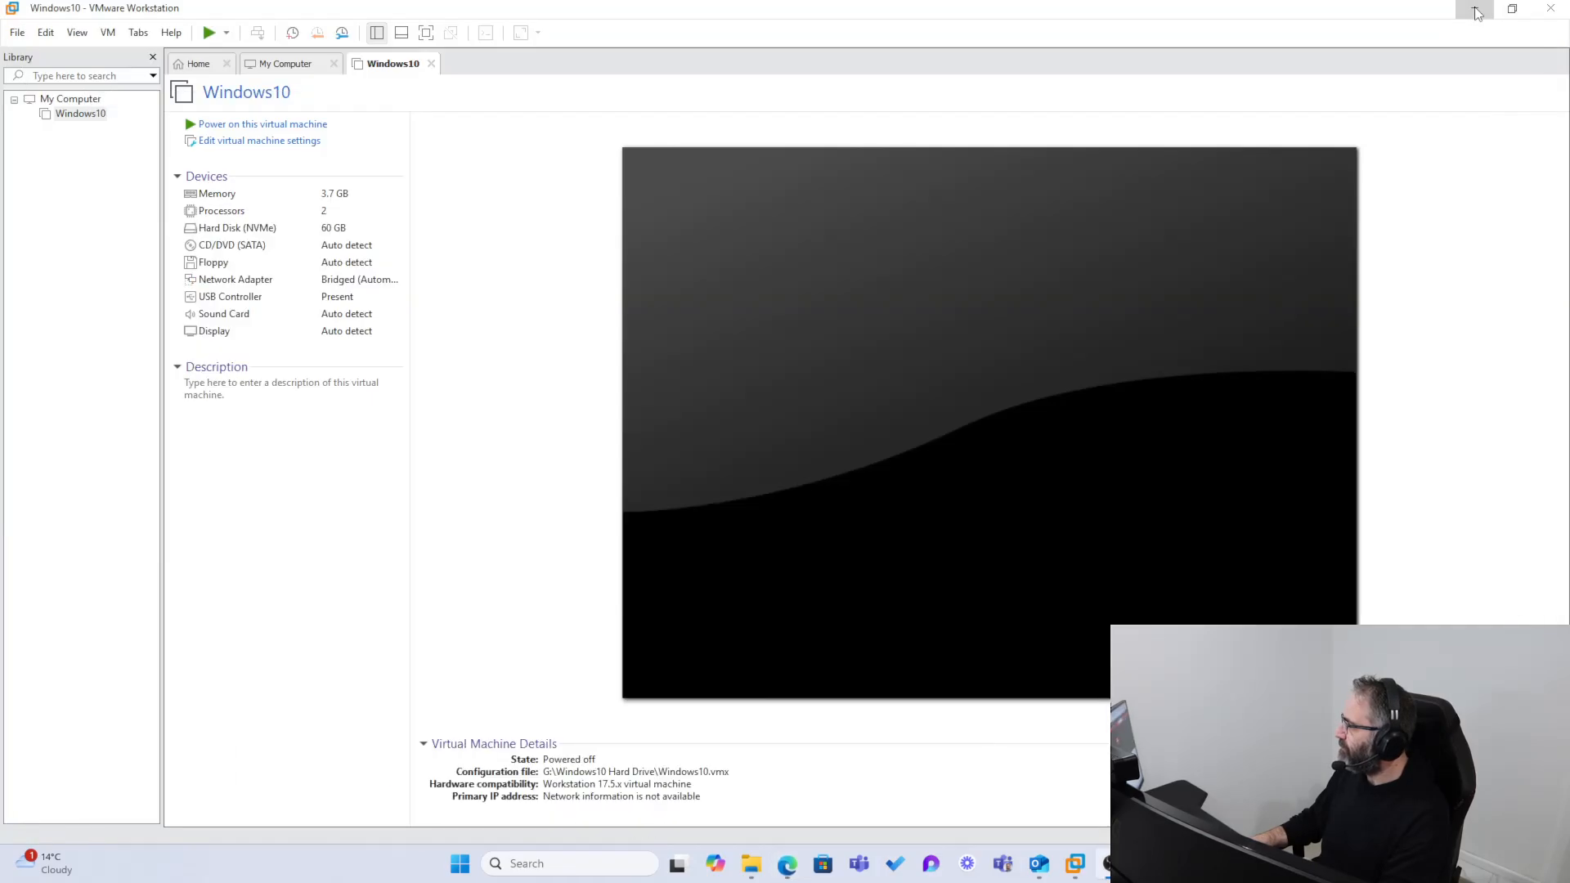
{"action": "left_click", "coordinate": [73, 115]}
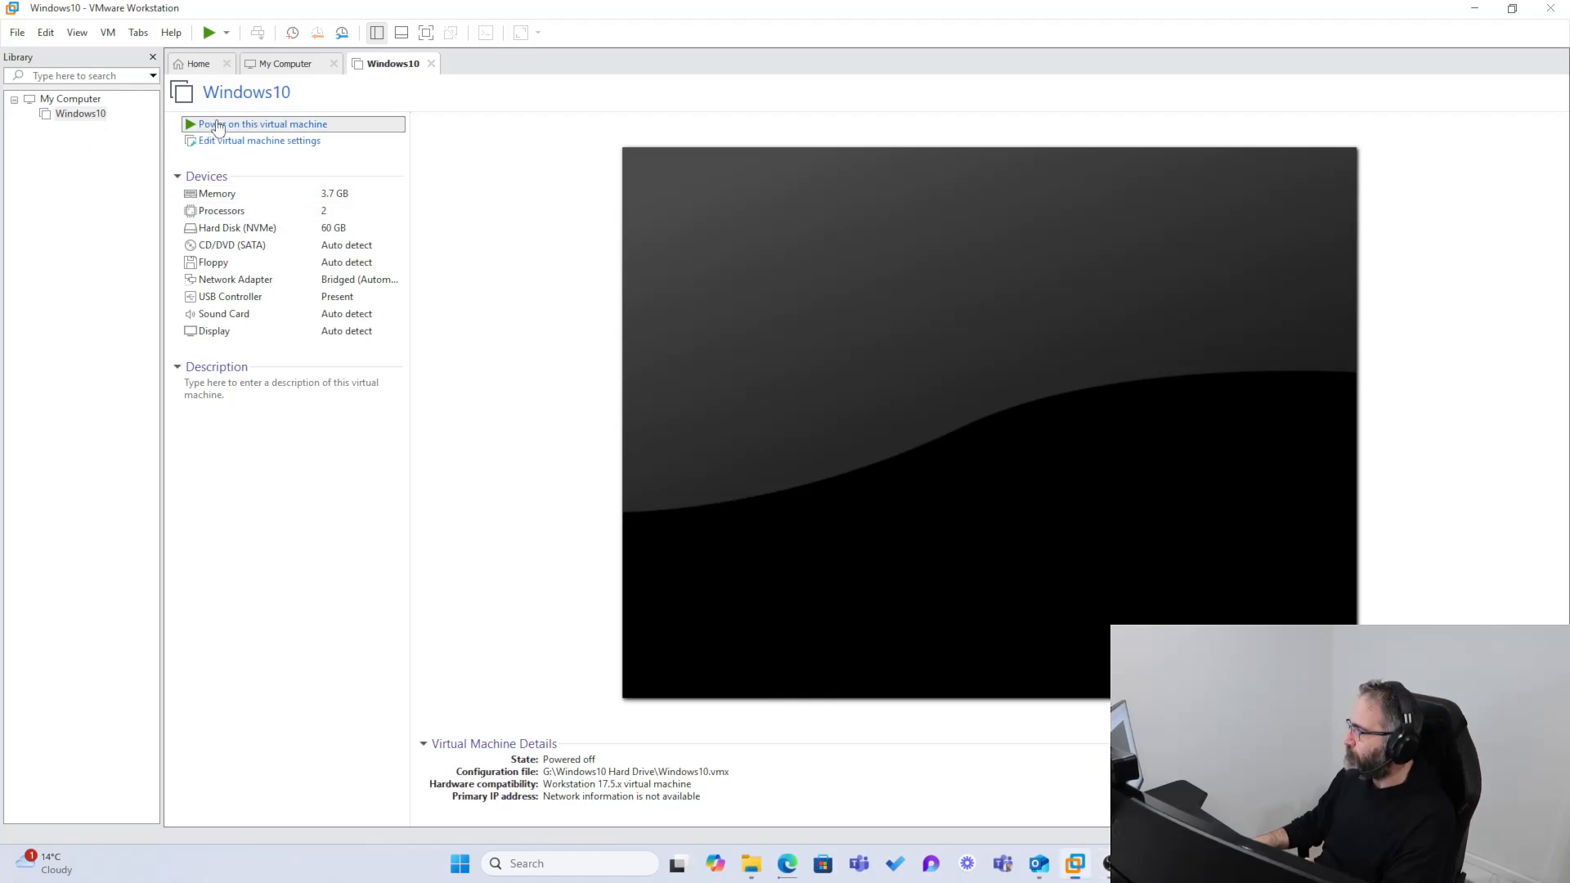
{"action": "left_click", "coordinate": [218, 125]}
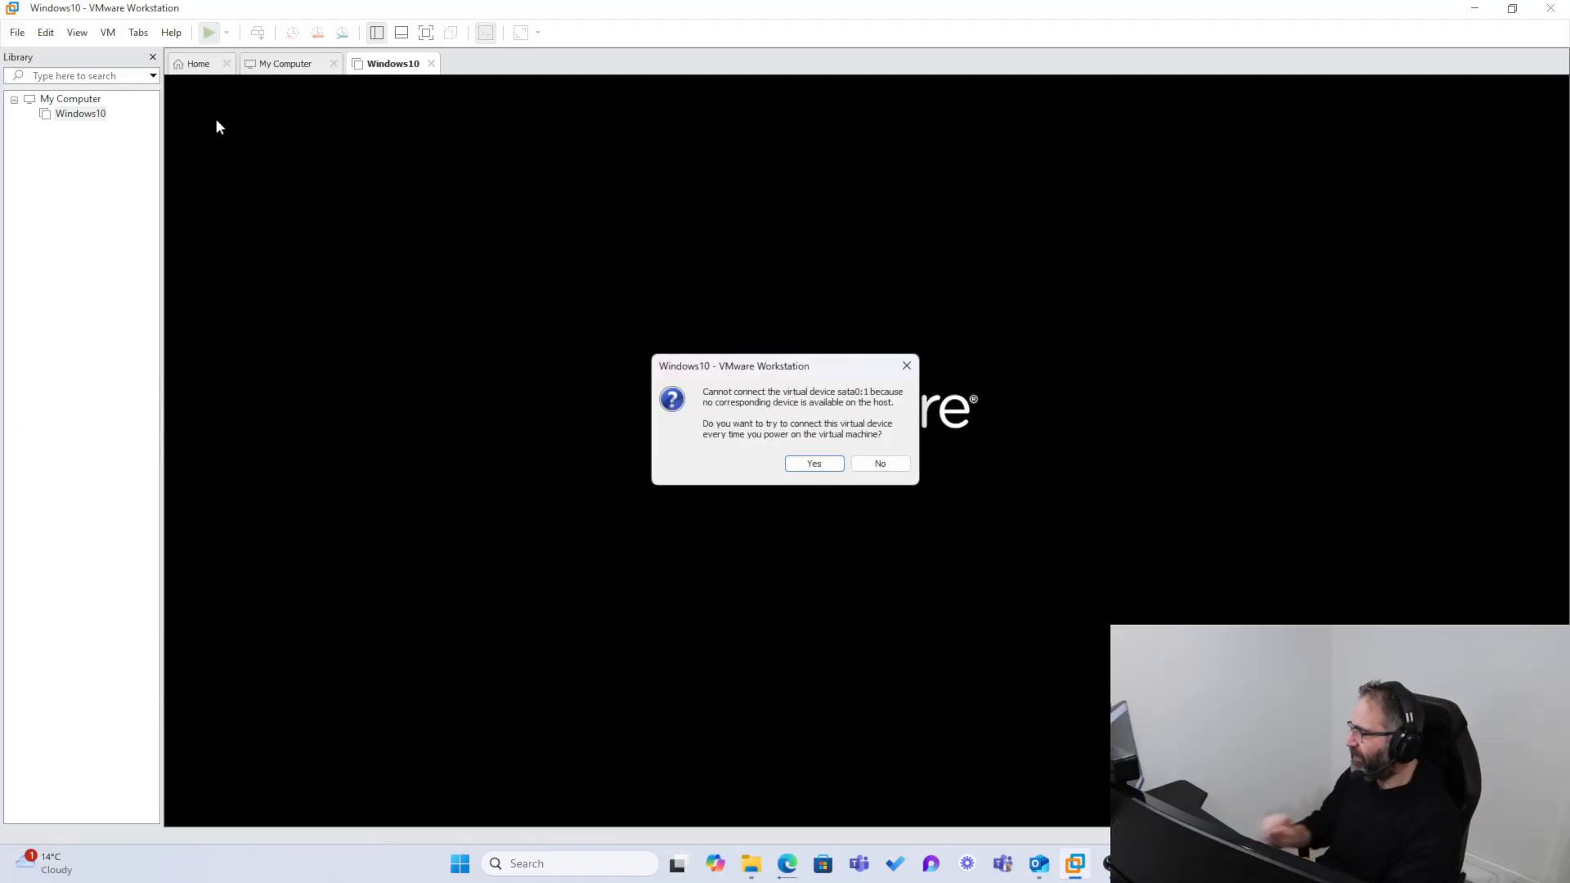
{"action": "left_click", "coordinate": [812, 466]}
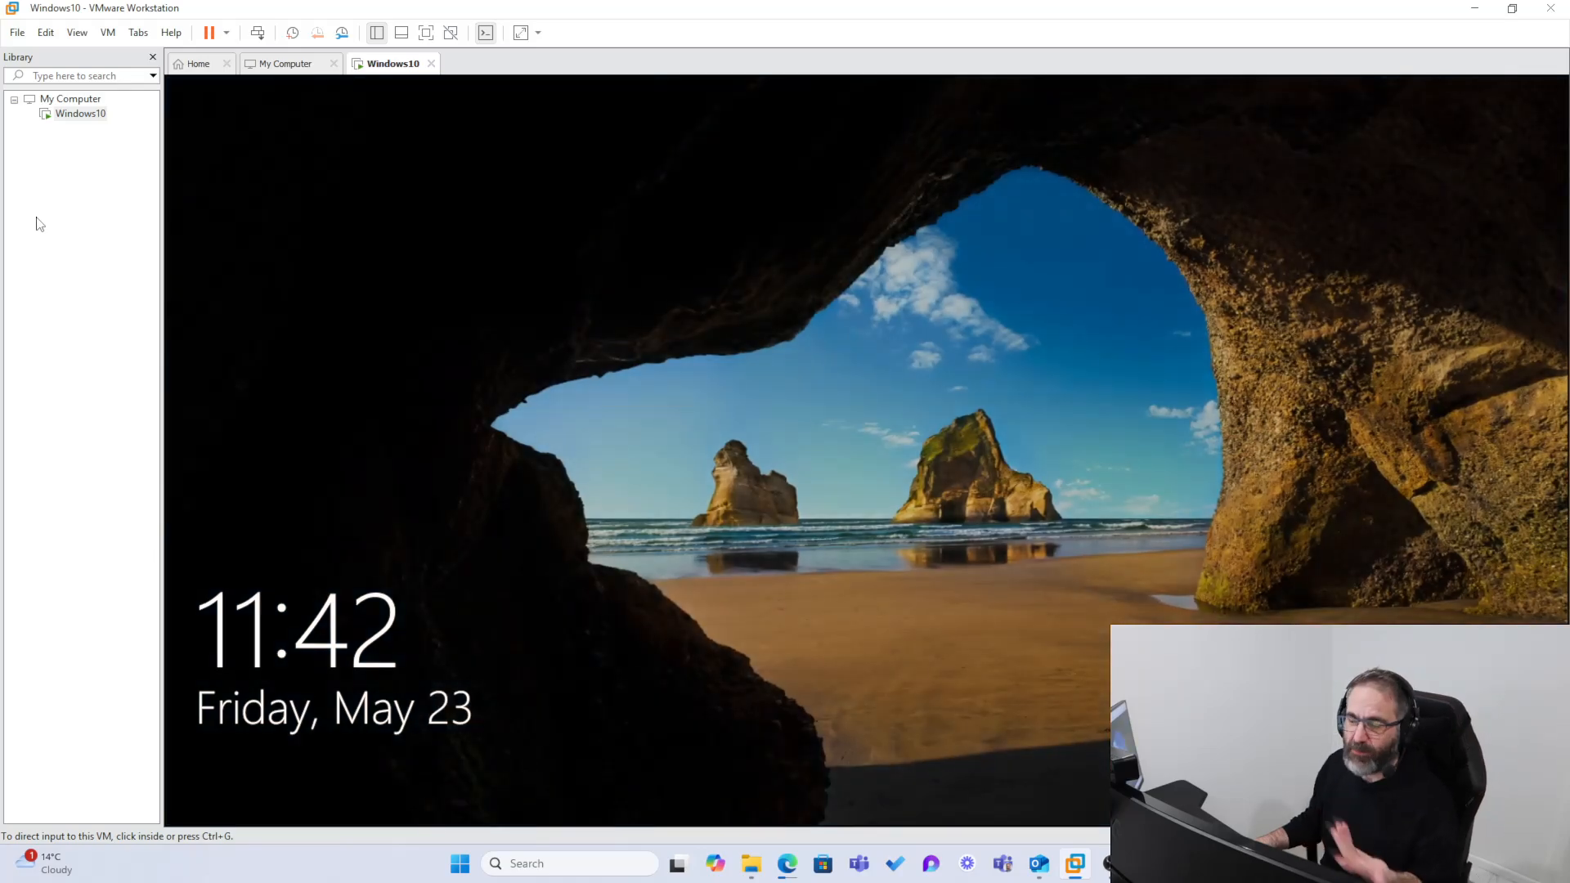
Step: Try to sign in to the Windows 10 guest from its lock screen with the account password
{"action": "left_click", "coordinate": [974, 446]}
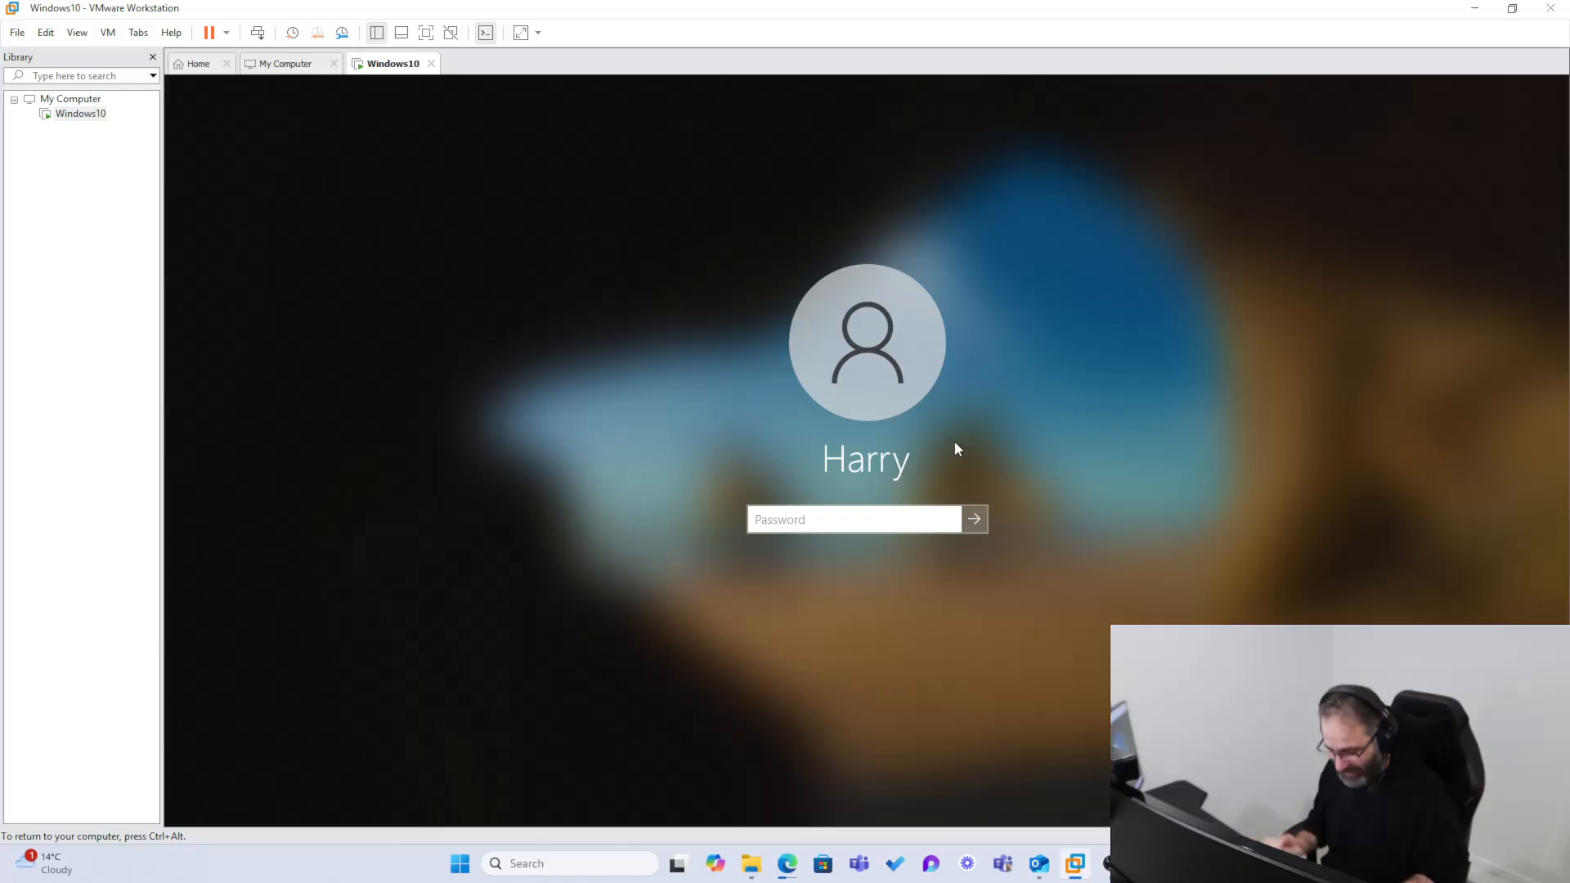
{"action": "type", "text": "***********"}
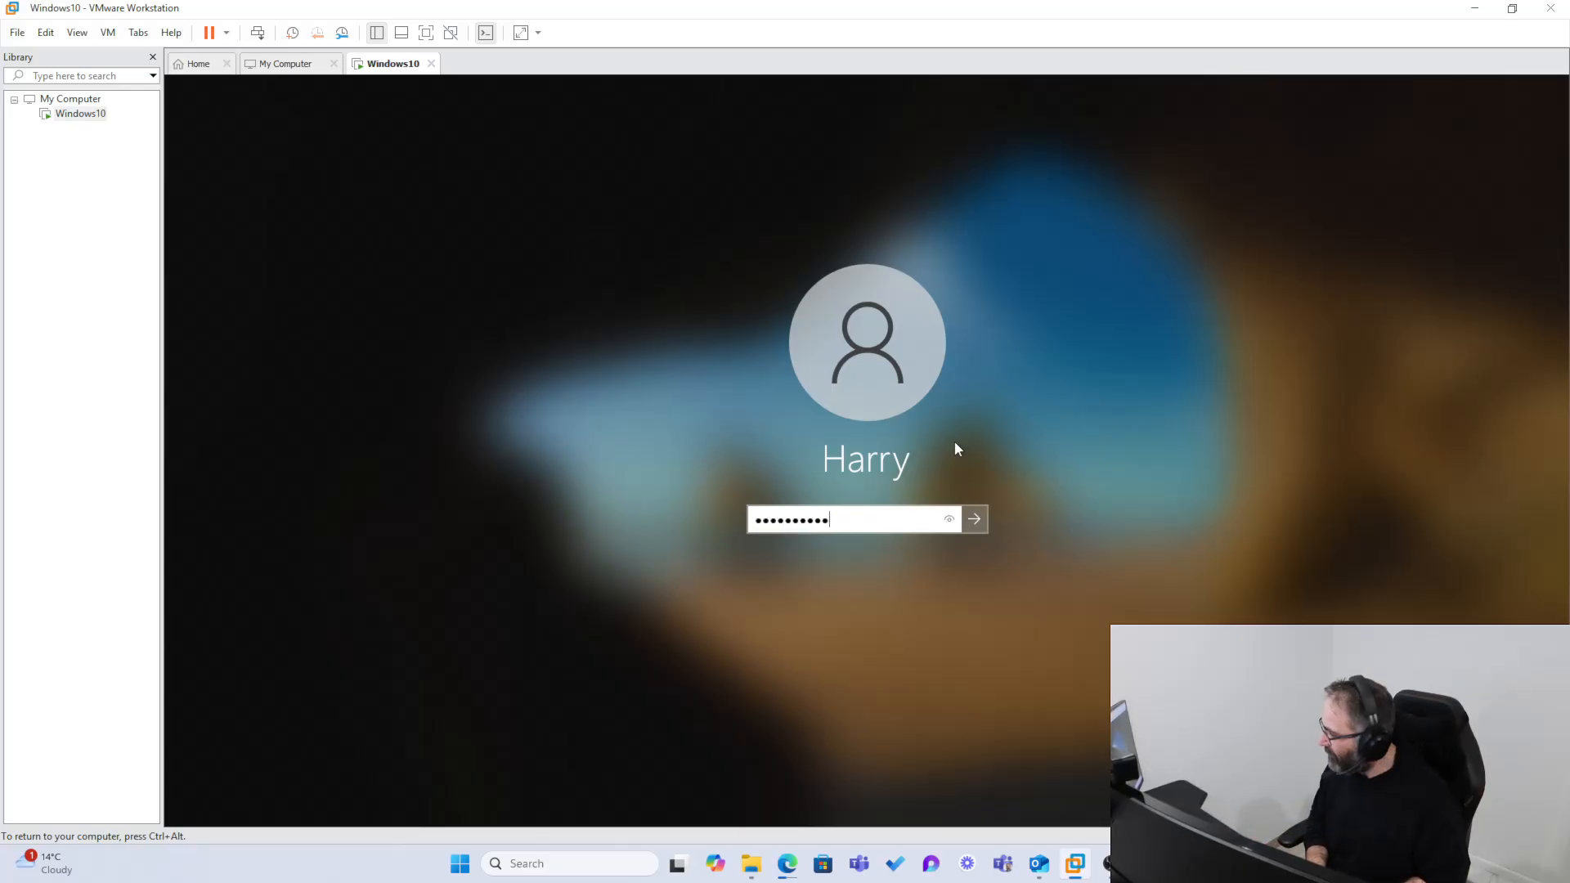
{"action": "key", "text": "Return"}
{"action": "left_click", "coordinate": [876, 543]}
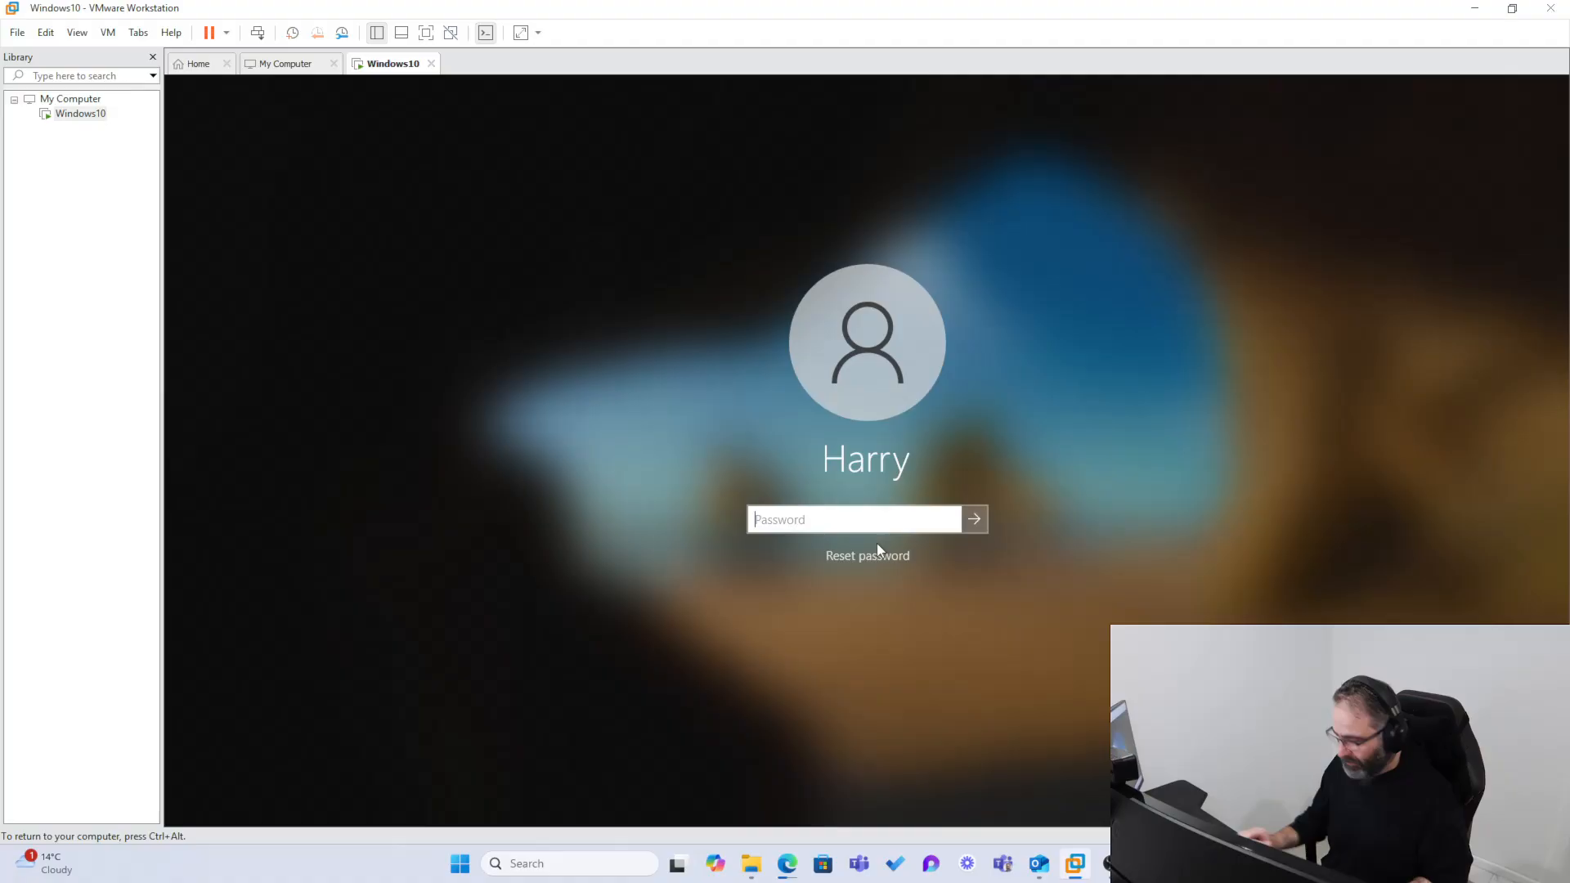
{"action": "type", "text": "***********"}
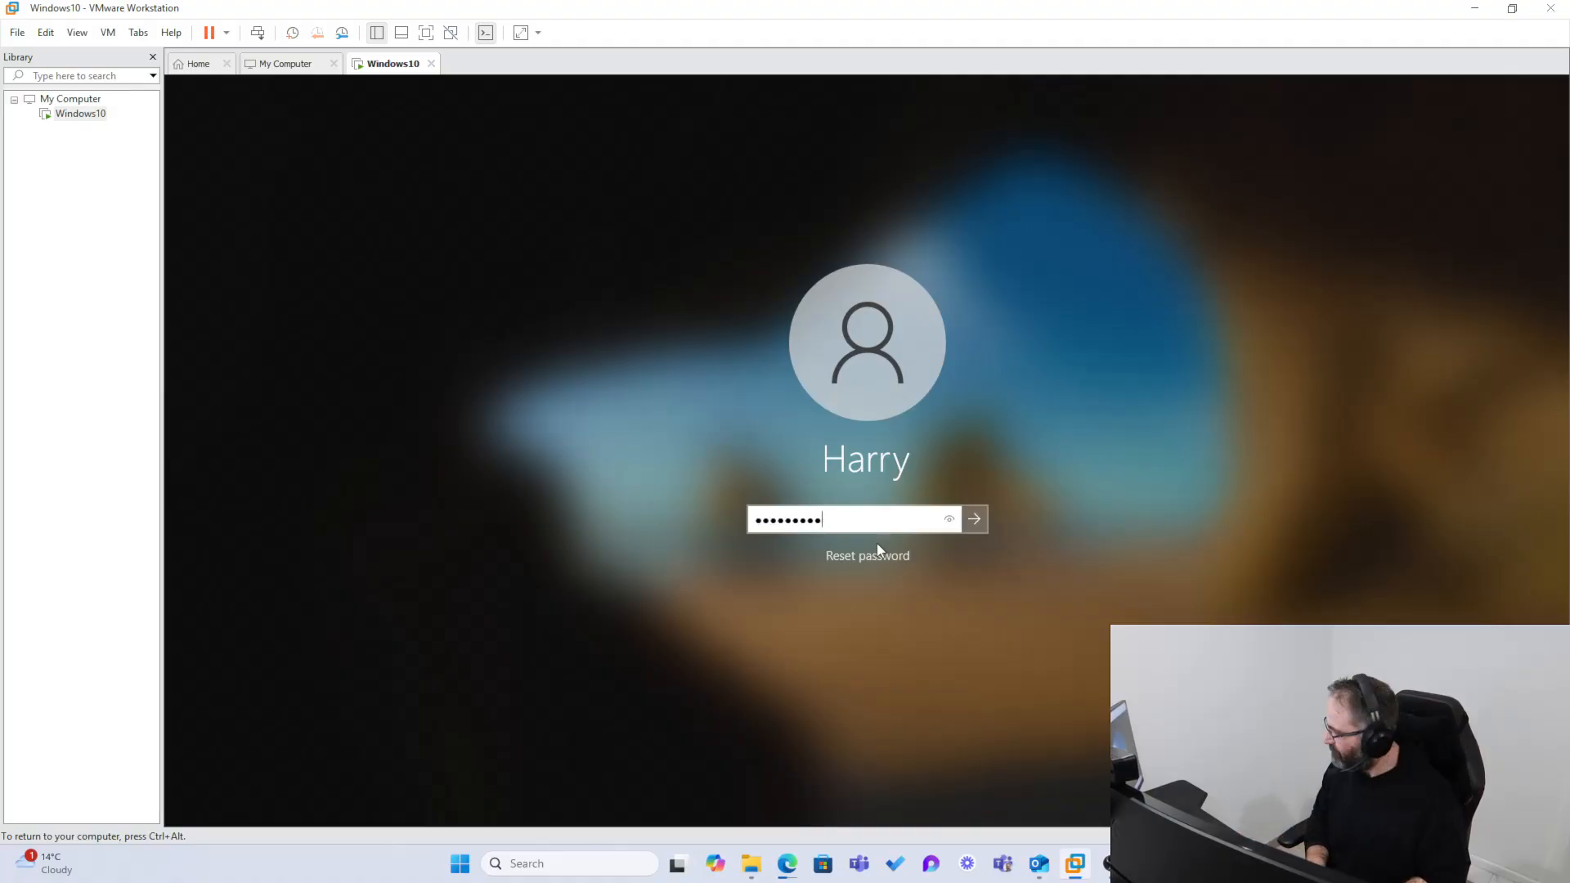
{"action": "key", "text": "Return"}
{"action": "left_click", "coordinate": [878, 545]}
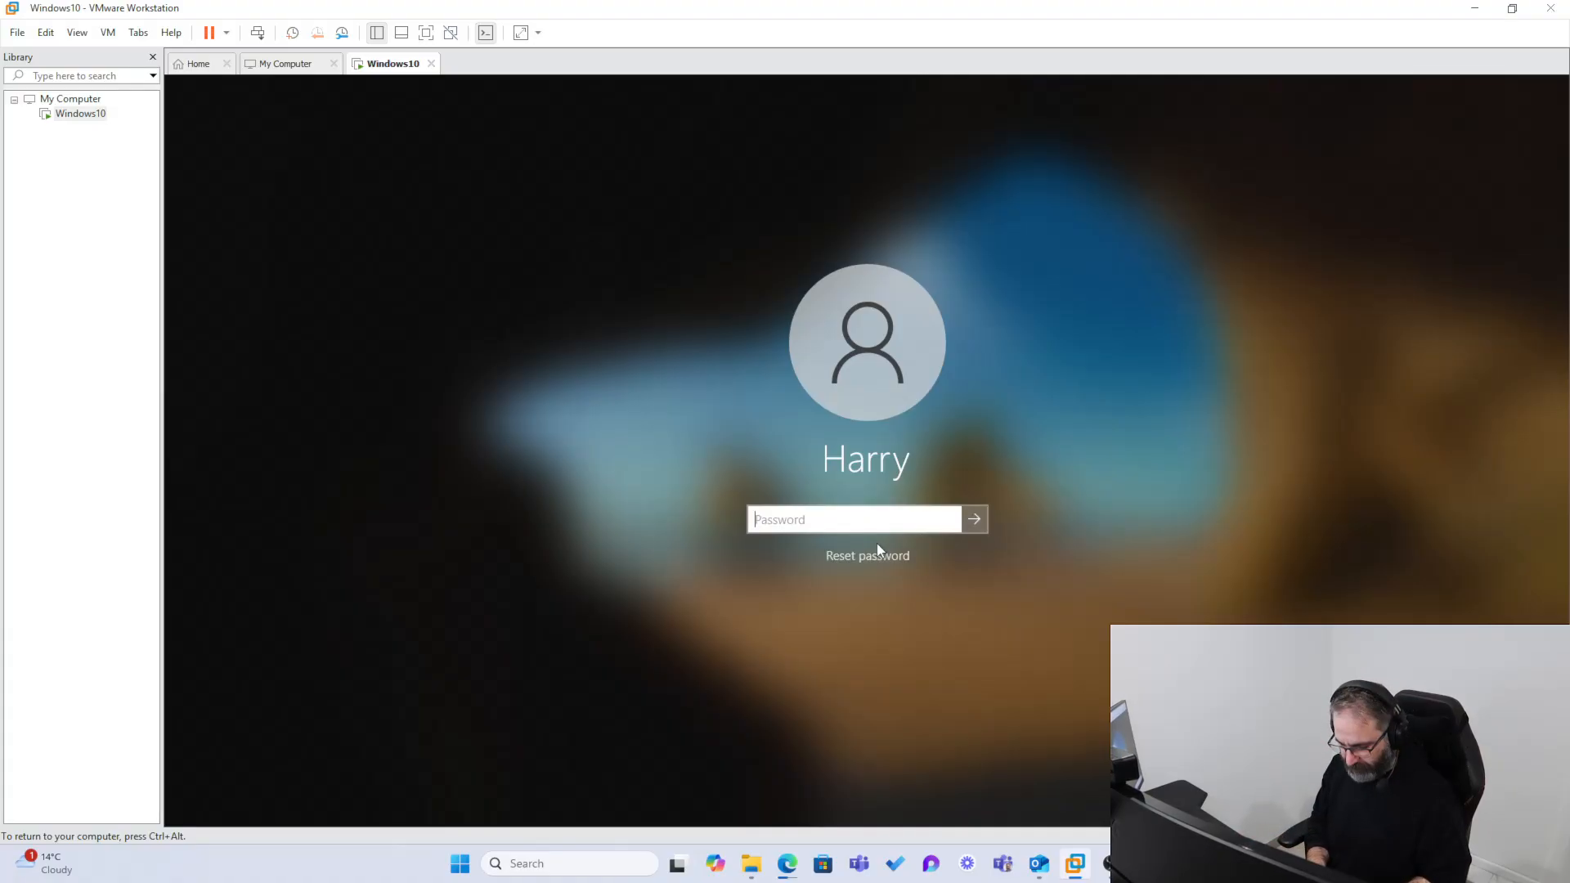
{"action": "type", "text": "*******"}
{"action": "key", "text": "Return"}
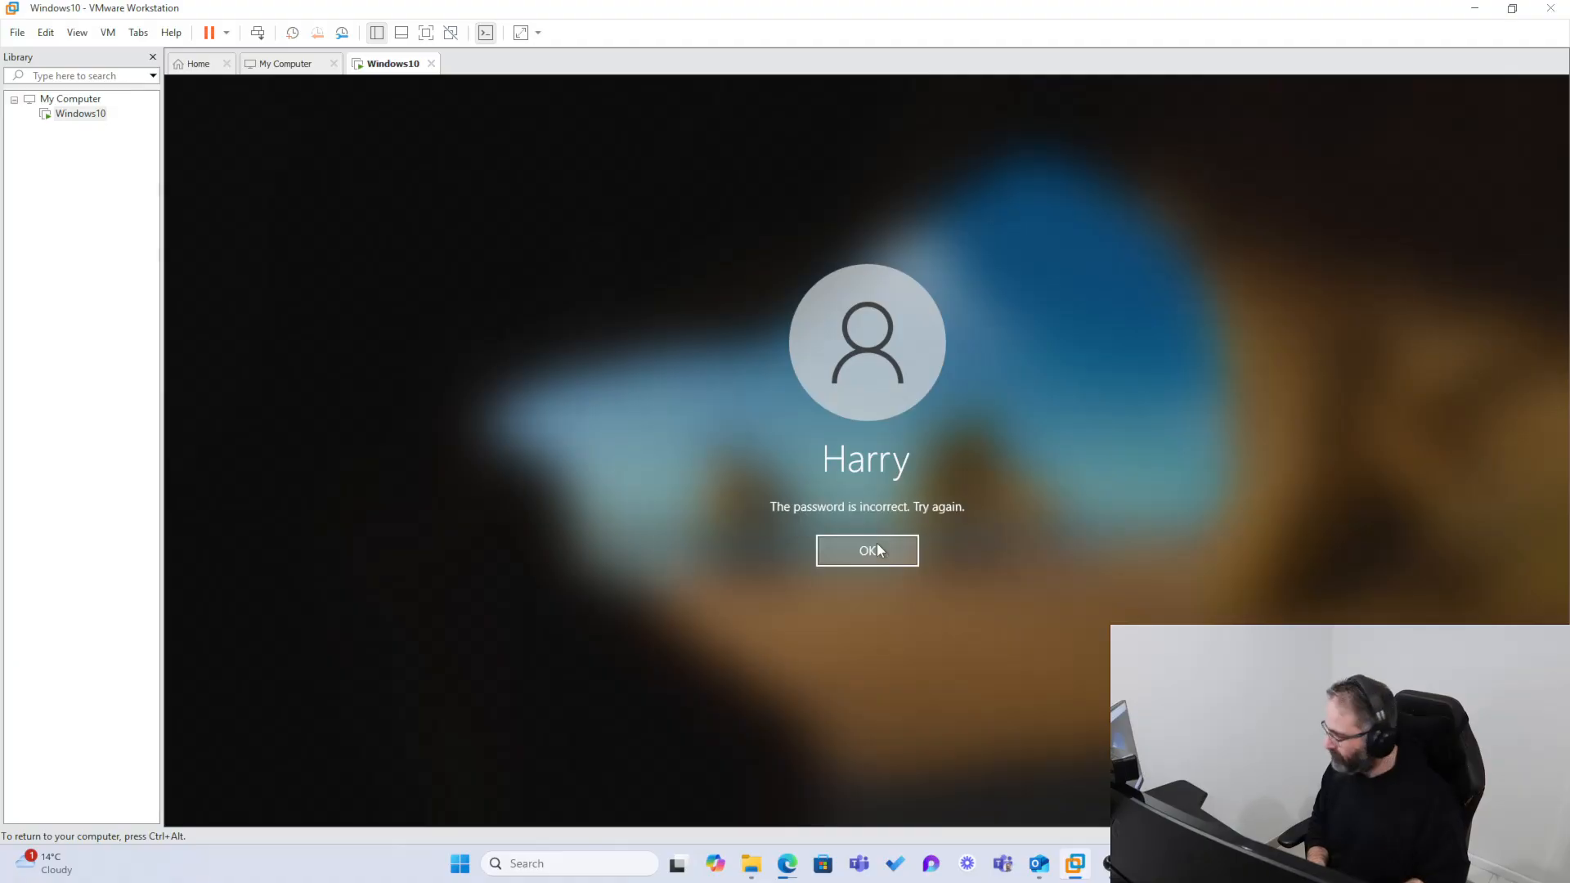
Step: Re-enter the account password to sign in to the guest desktop, and return input control to the host
{"action": "left_click", "coordinate": [877, 545]}
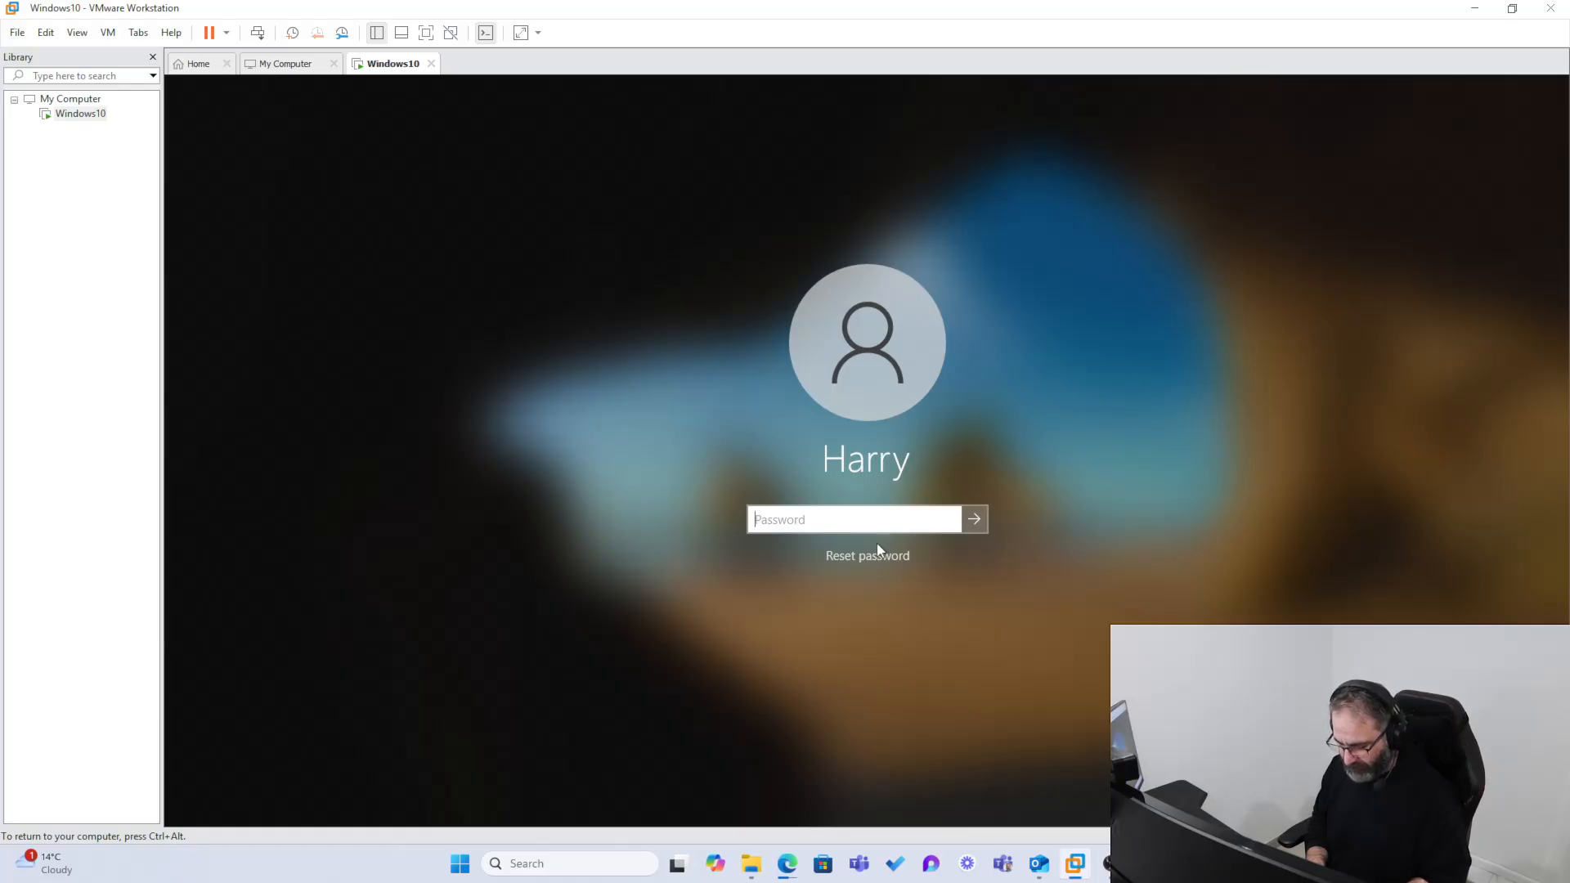
{"action": "type", "text": "****"}
{"action": "key", "text": "ctrl+alt"}
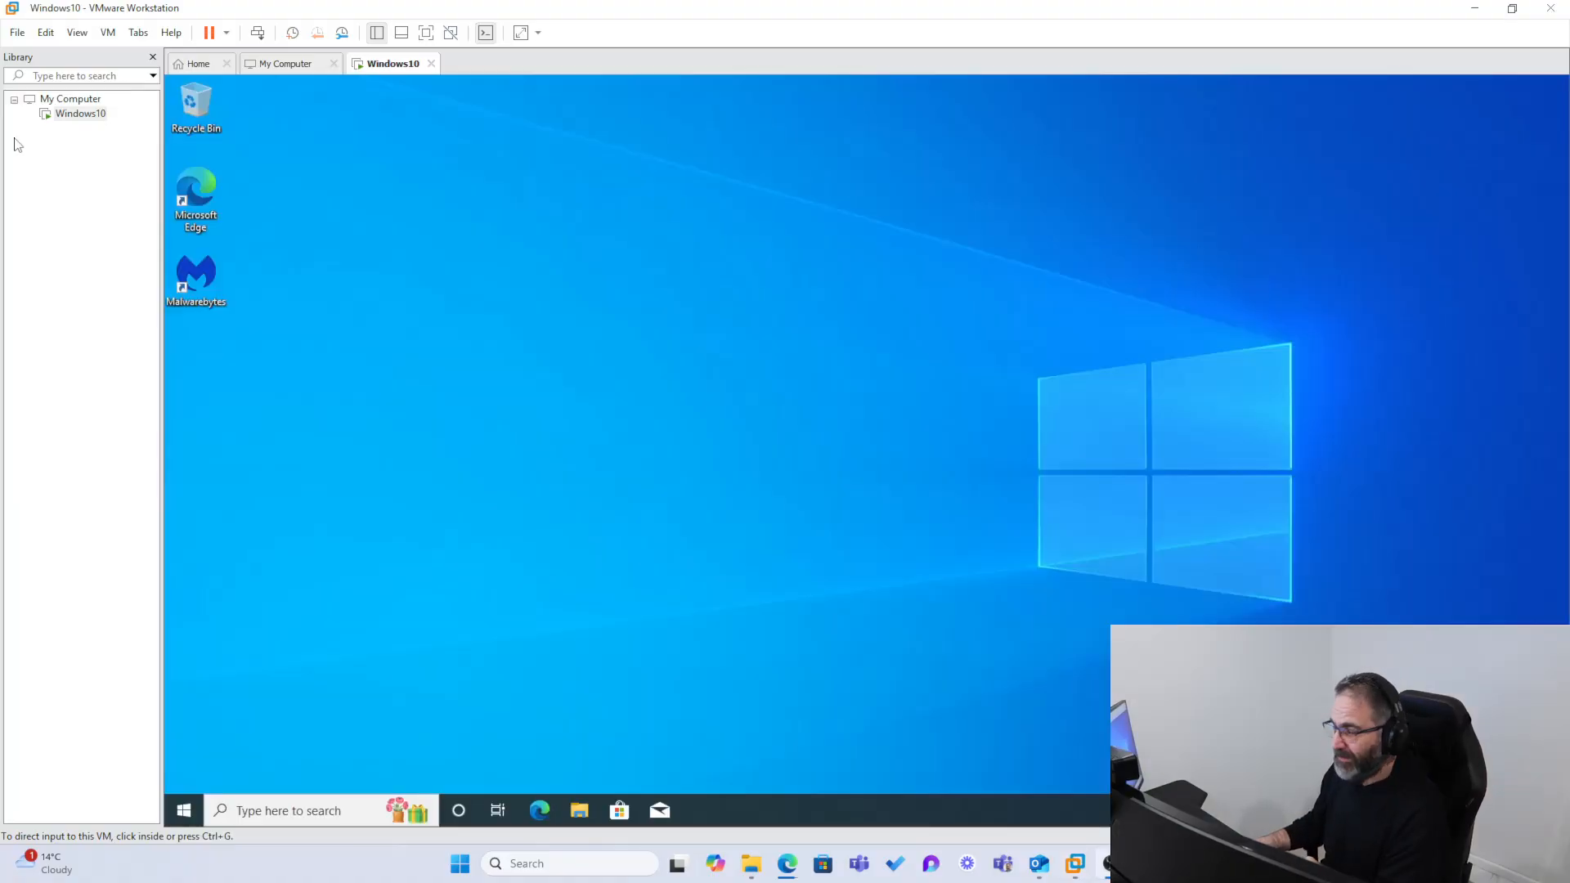
{"action": "left_click", "coordinate": [90, 151]}
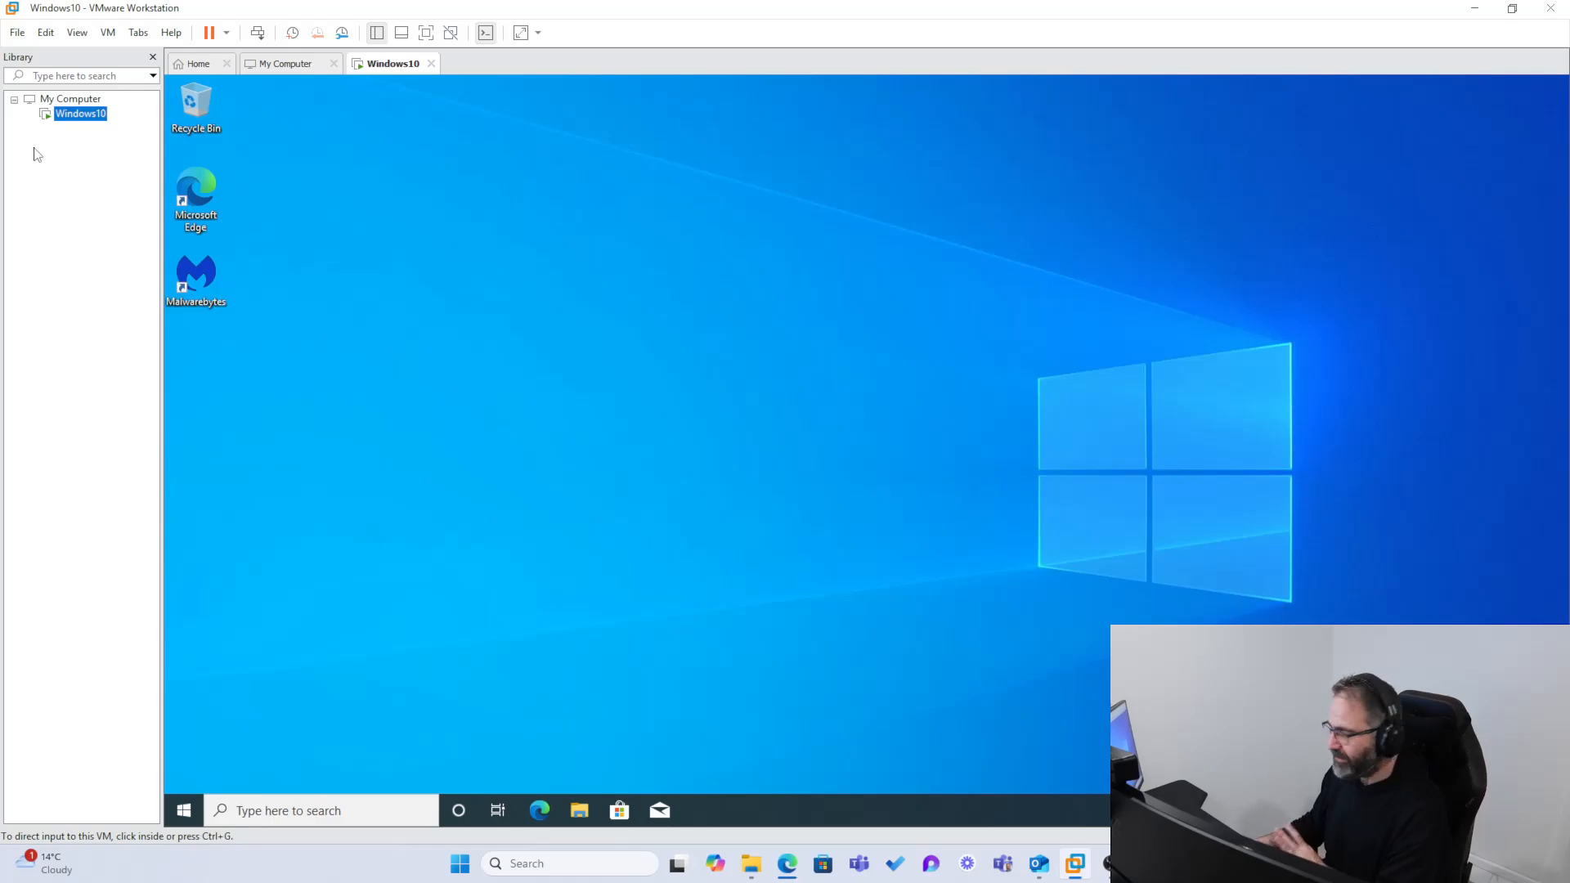
Step: Switch to Edge to check the progress of the kali-linux-2025.1c-vmware-amd64.7z download, and return to VMware Workstation
{"action": "left_click", "coordinate": [788, 863]}
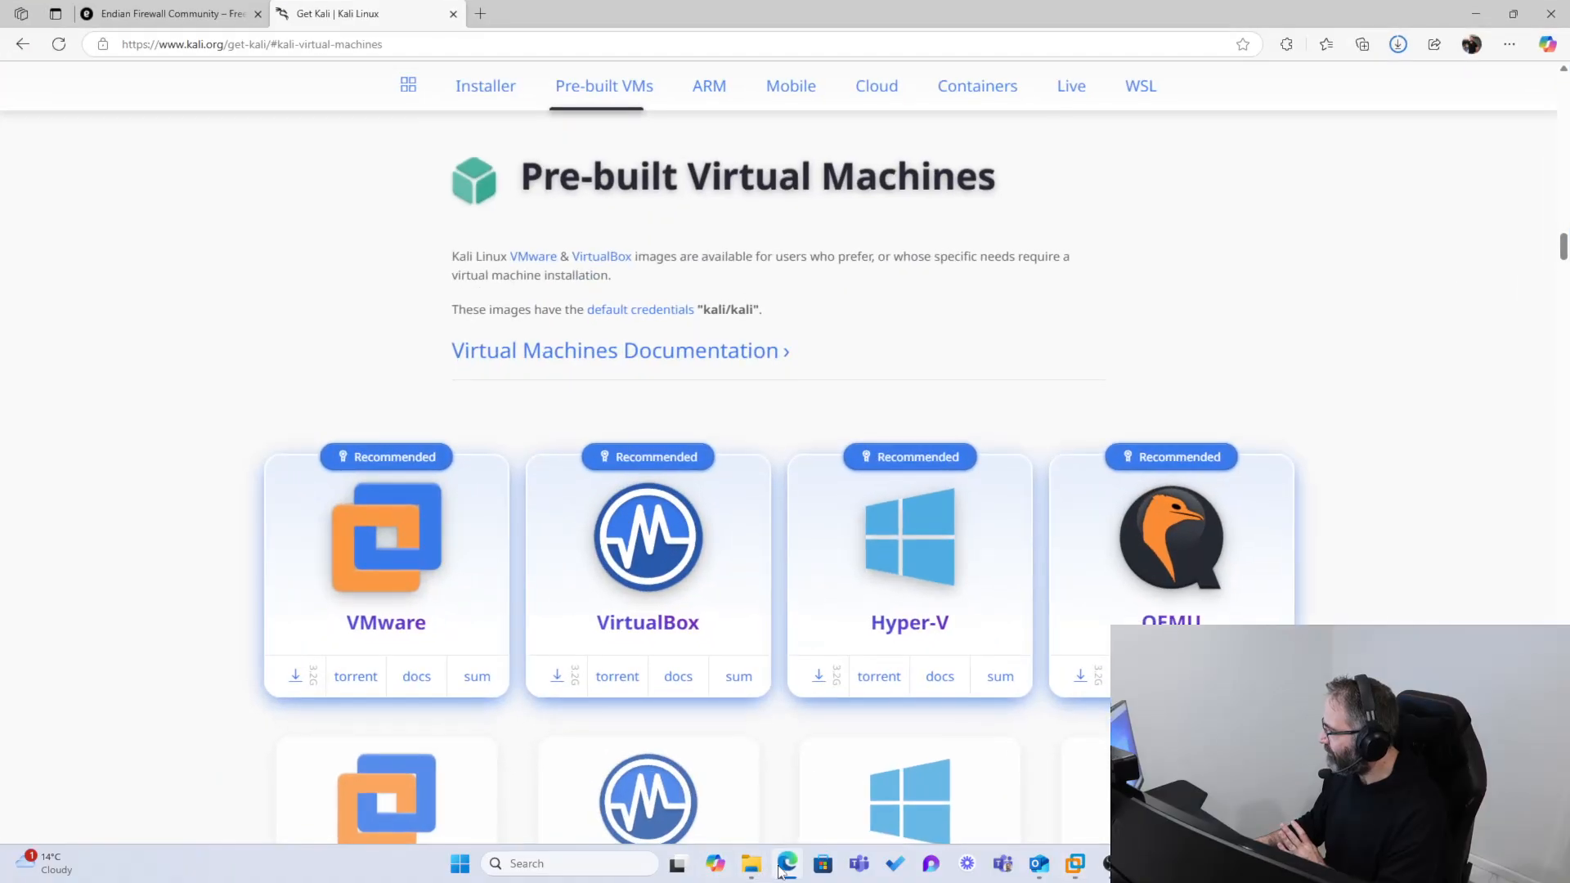
{"action": "left_click", "coordinate": [1398, 44]}
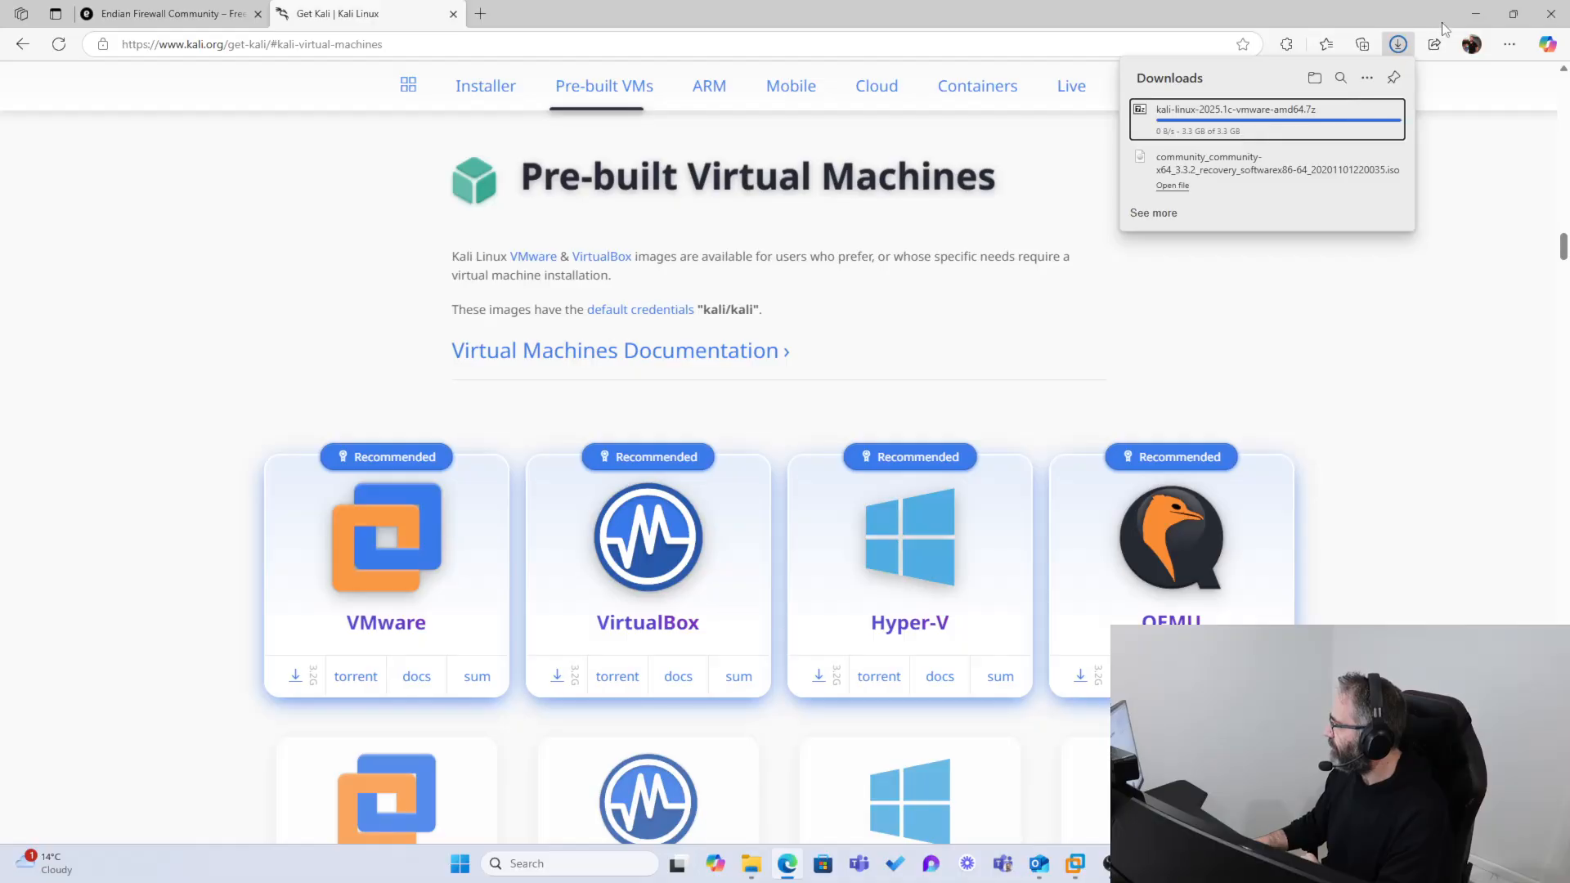
{"action": "left_click", "coordinate": [1475, 15]}
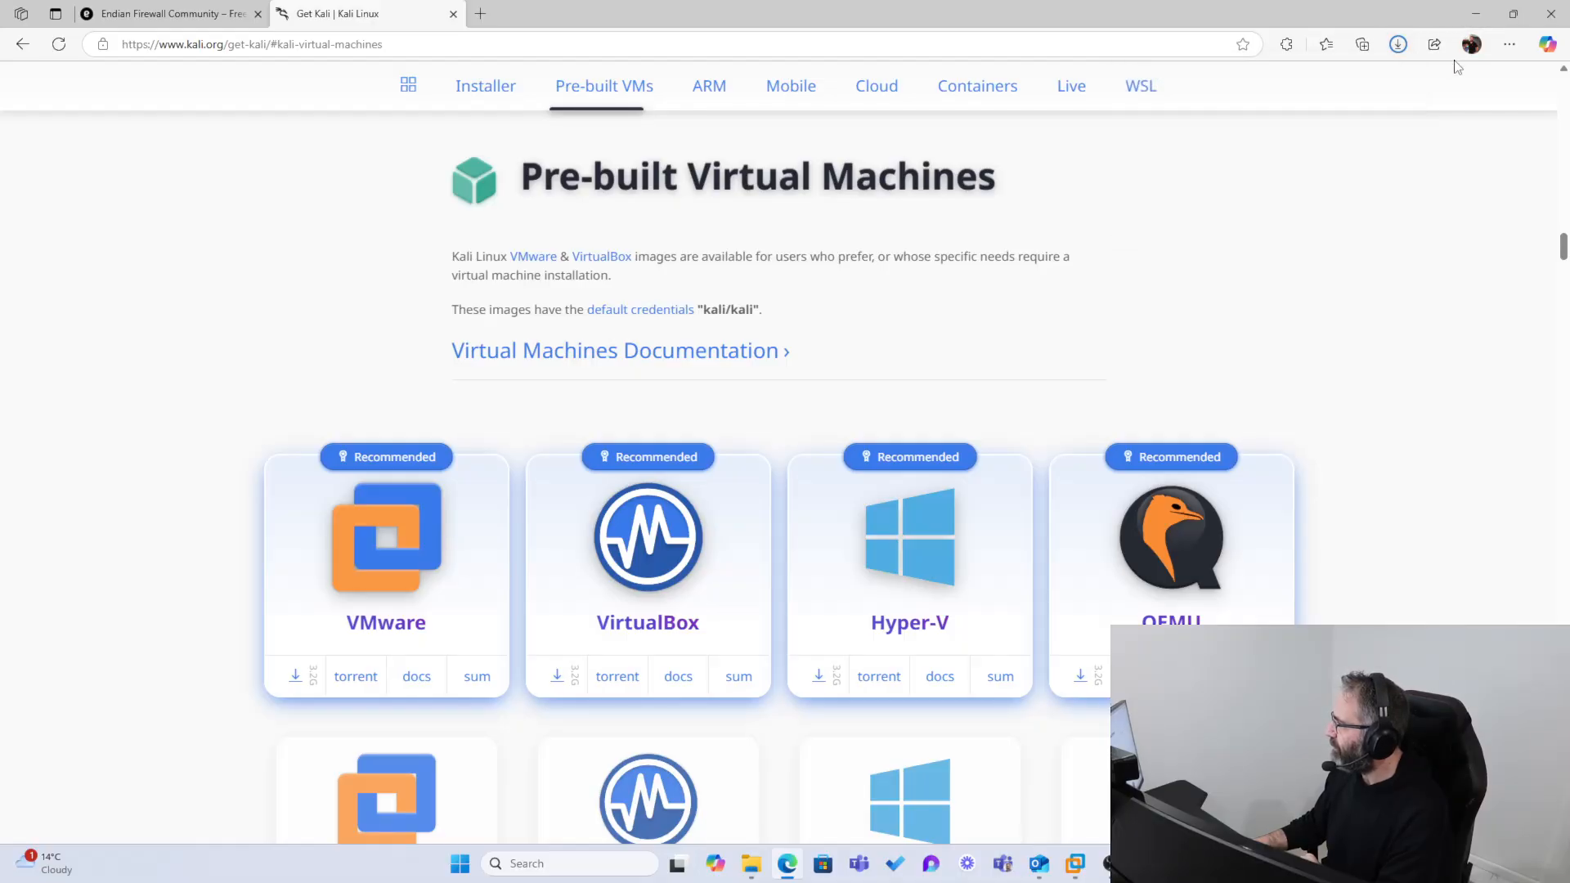
{"action": "left_click", "coordinate": [1398, 44]}
{"action": "left_click", "coordinate": [1475, 15]}
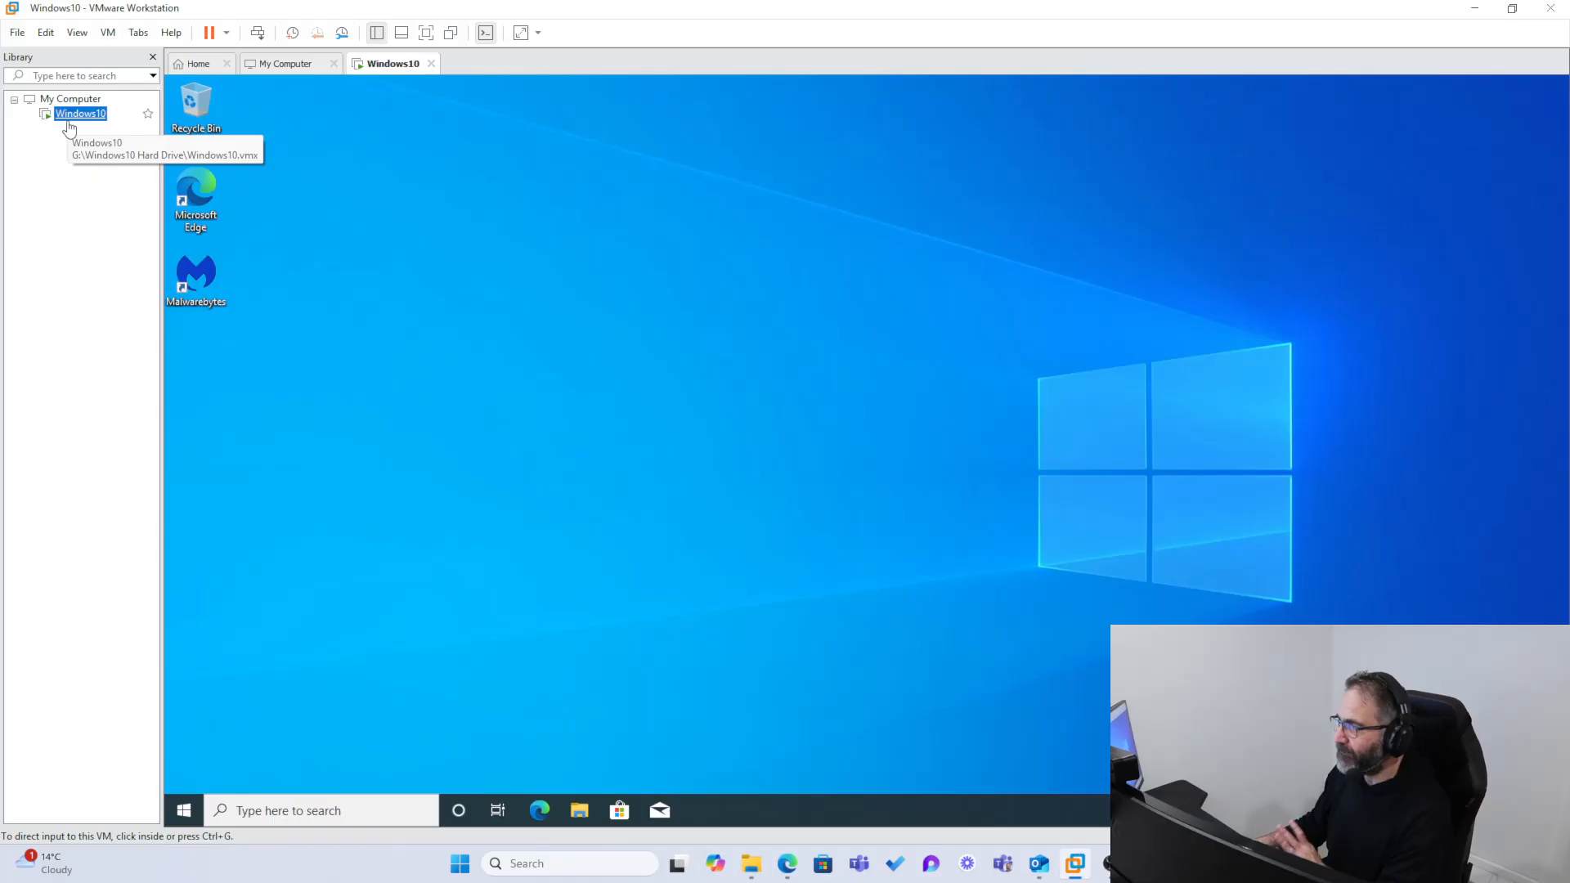
Step: Start a new virtual machine with the Typical configuration and open the file browser for its installer disc image
{"action": "left_click", "coordinate": [17, 34]}
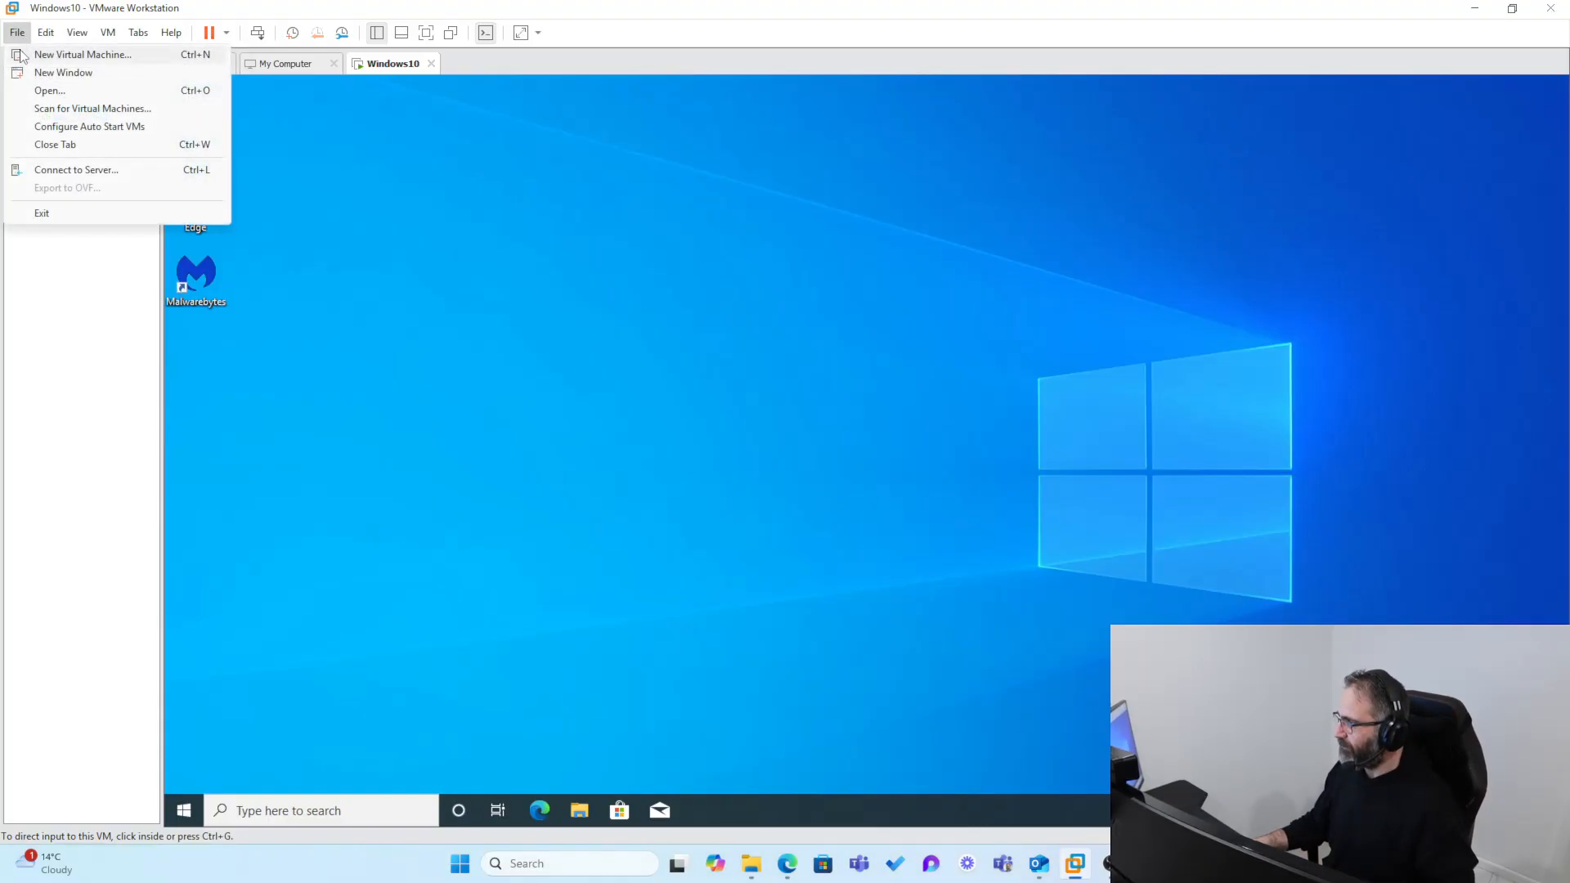
{"action": "left_click", "coordinate": [37, 57]}
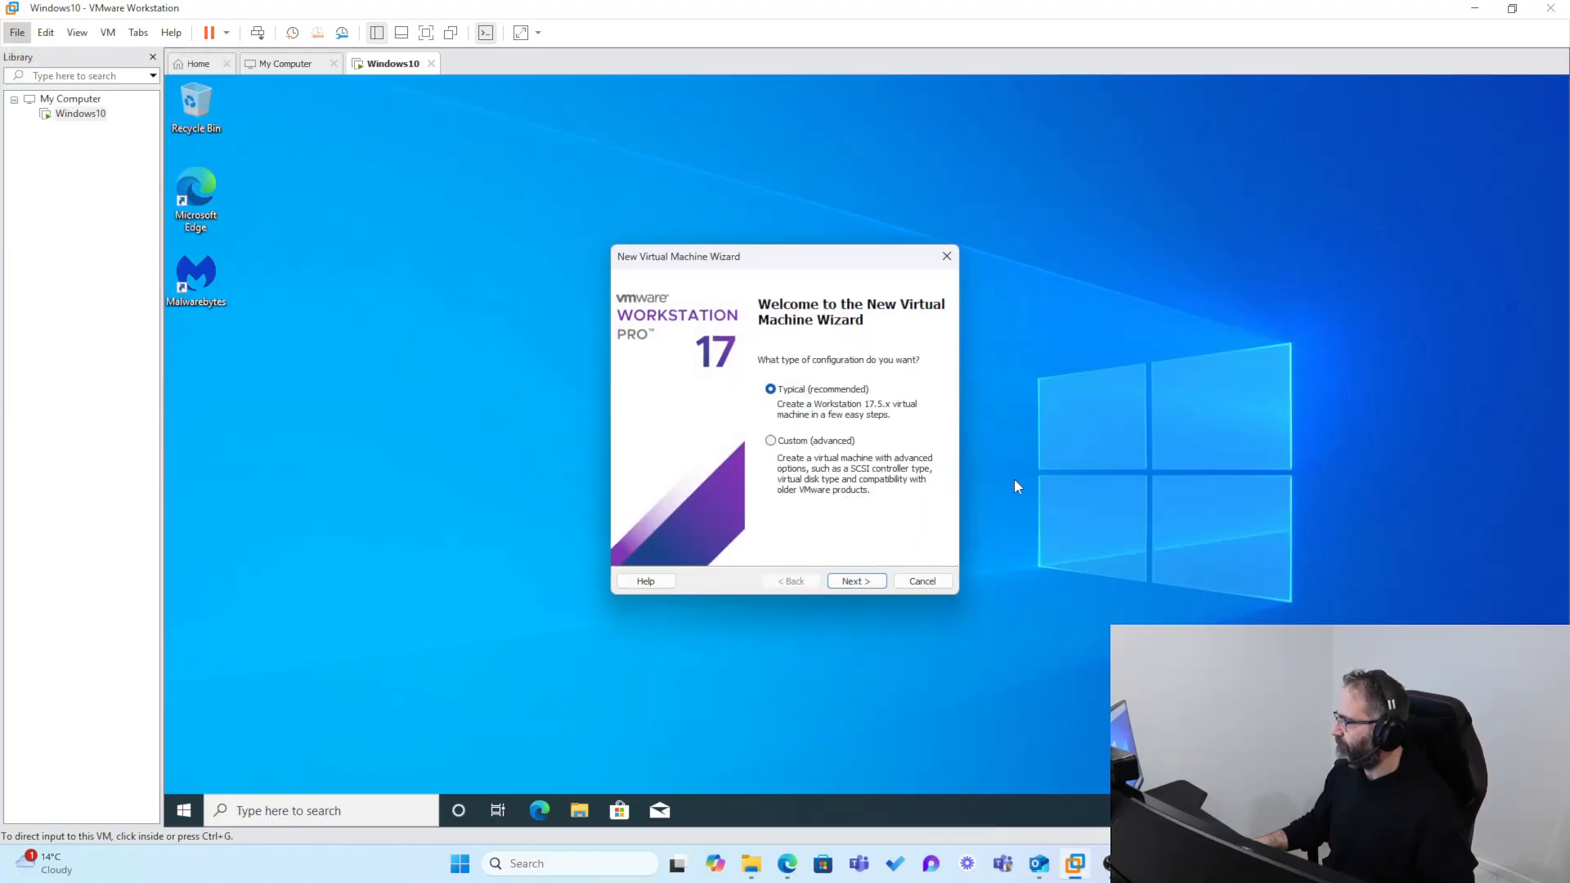
{"action": "left_click", "coordinate": [851, 580]}
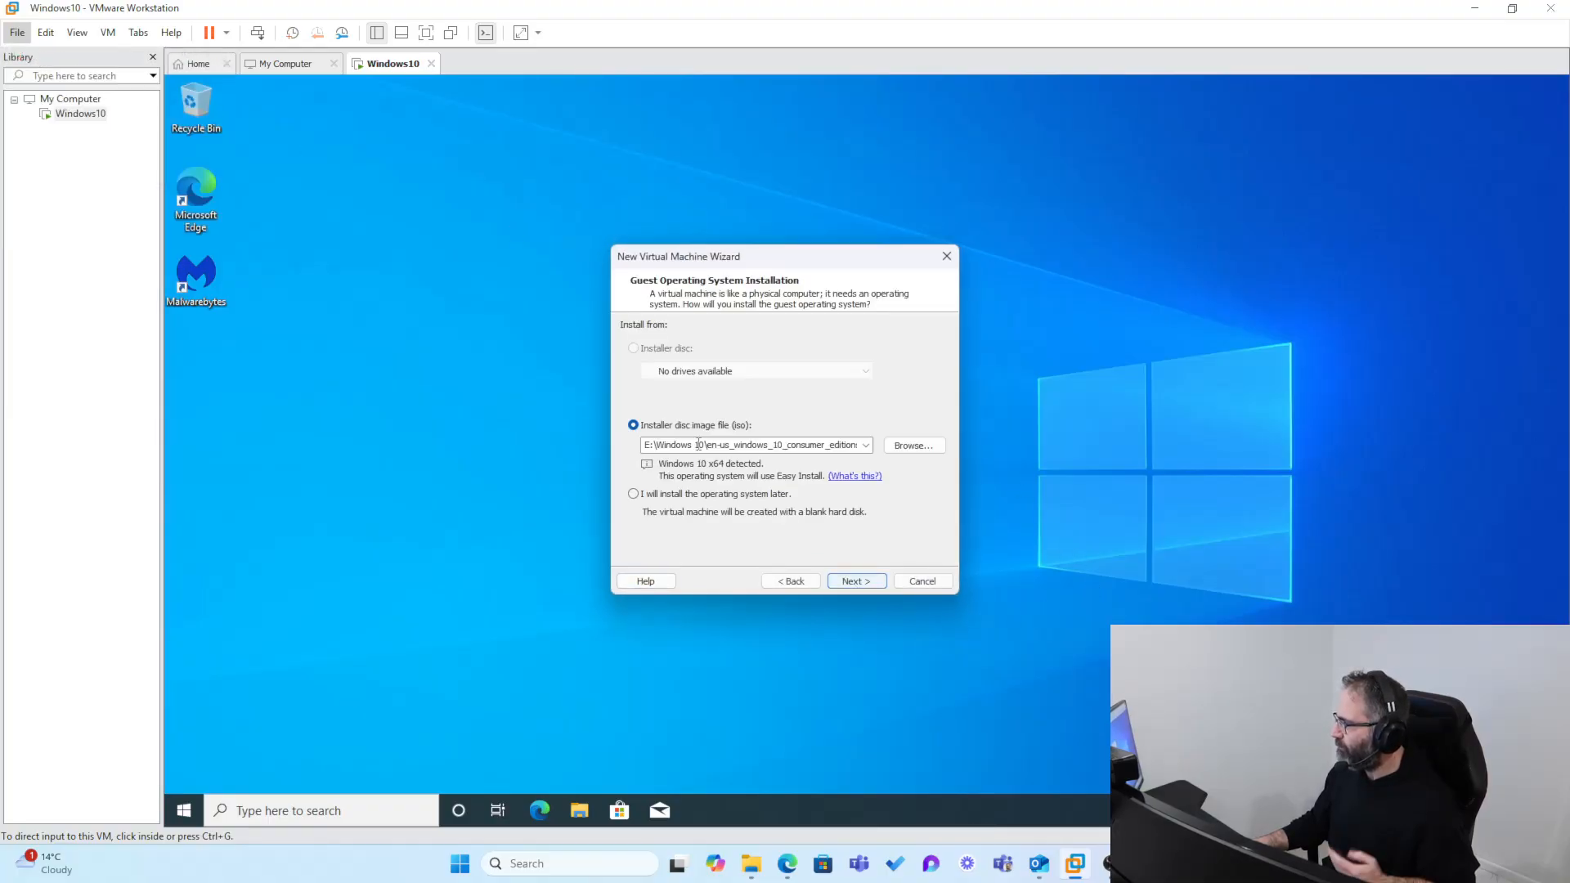
{"action": "left_click", "coordinate": [913, 446]}
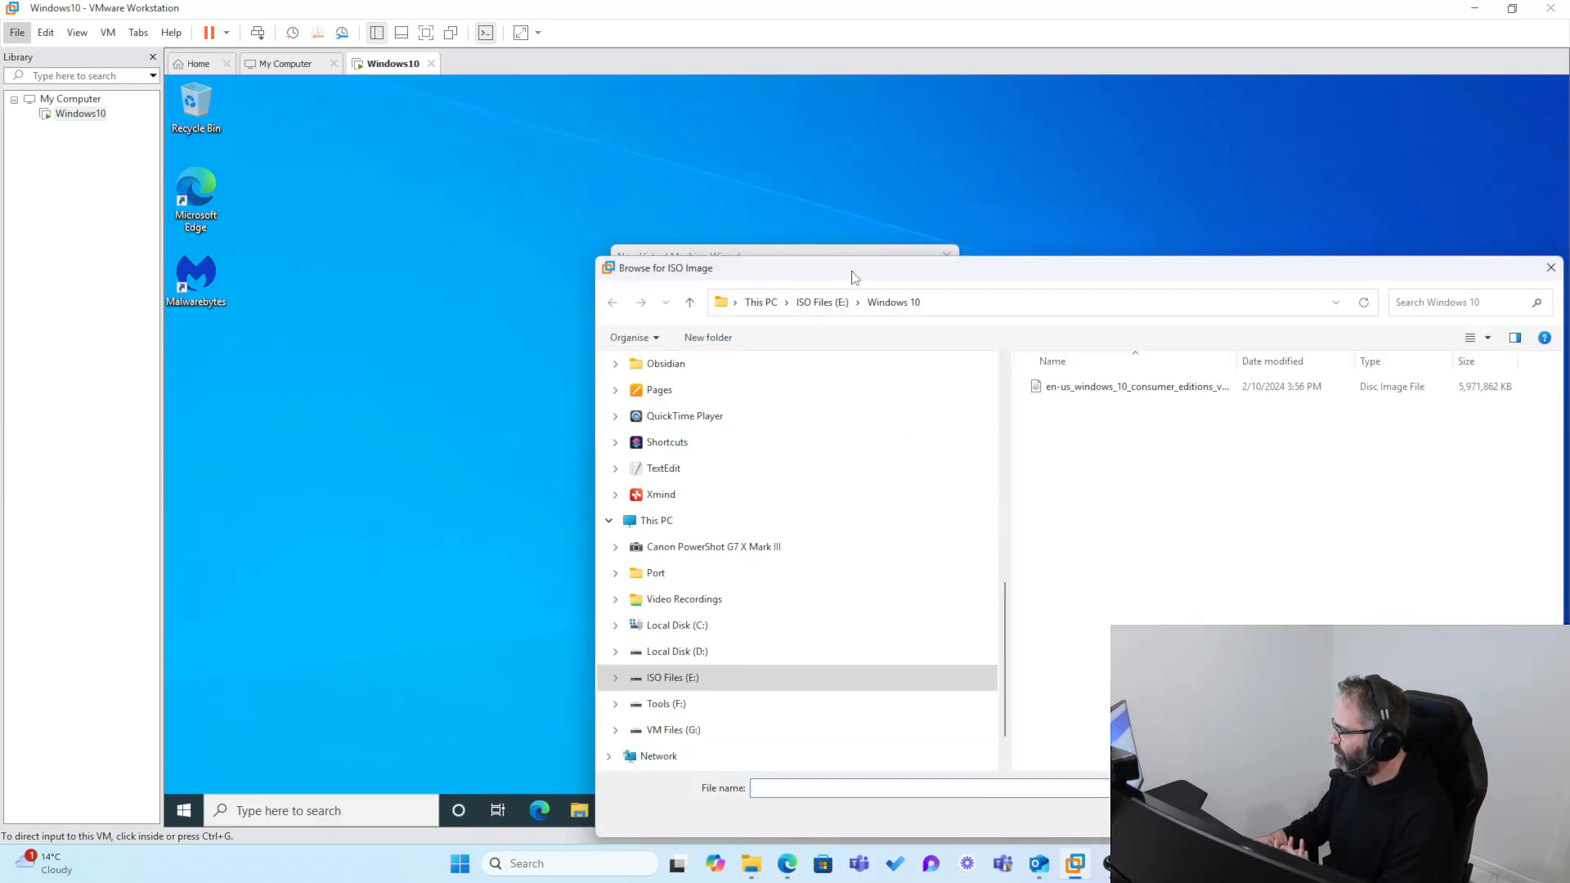
Step: Browse to the personal OneDrive Desktop folder that holds the downloaded installer images
{"action": "left_click_drag", "start_coordinate": [853, 276], "coordinate": [707, 190]}
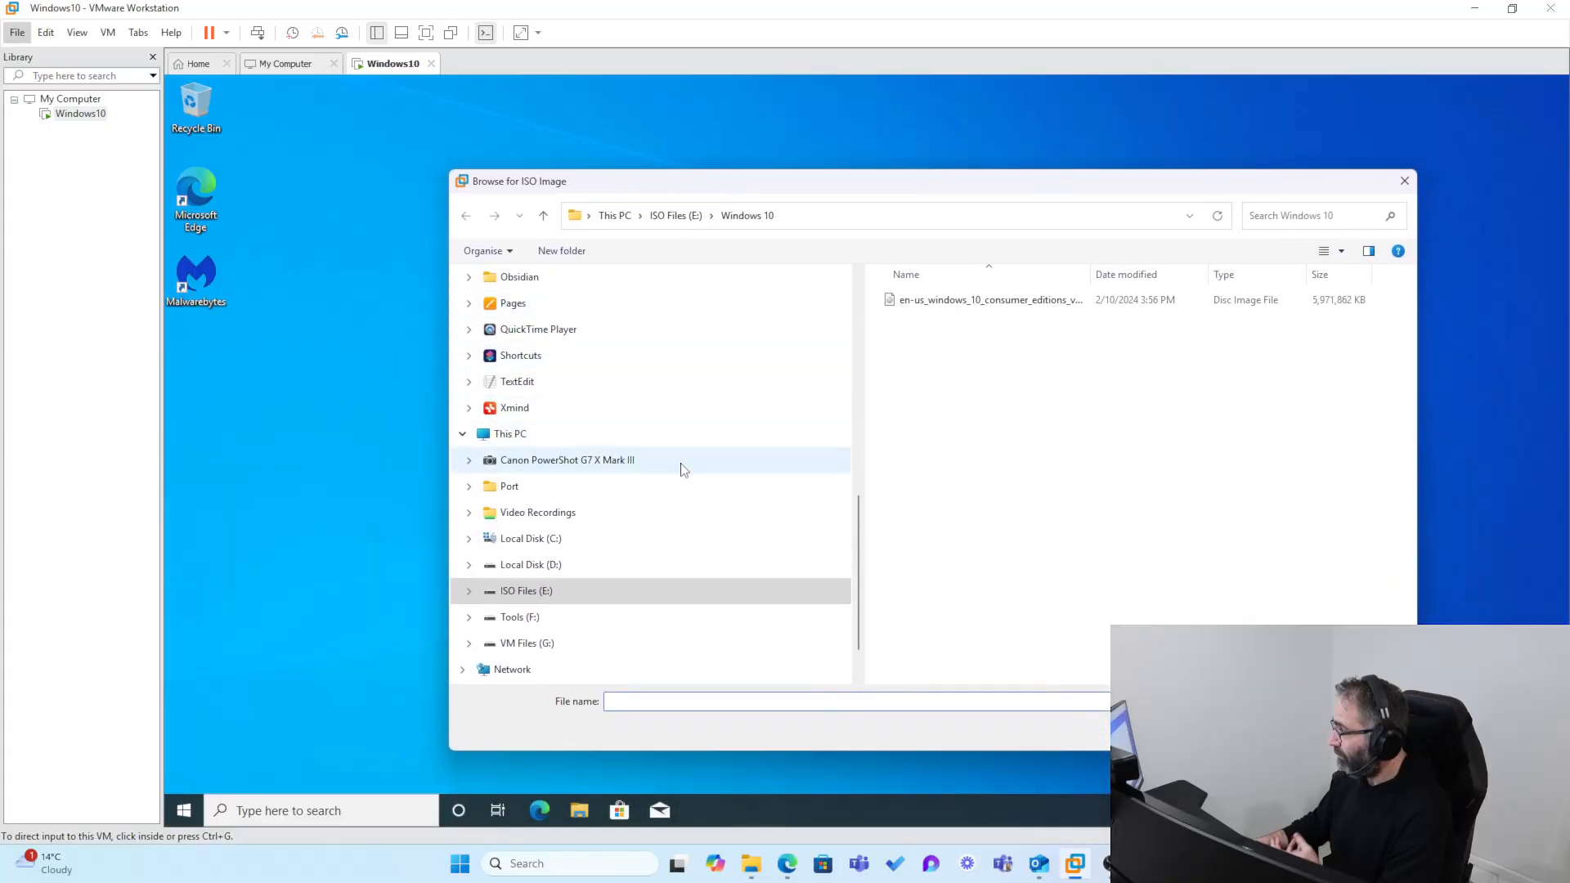
{"action": "scroll", "coordinate": [563, 379], "scroll_direction": "up", "scroll_amount": 1}
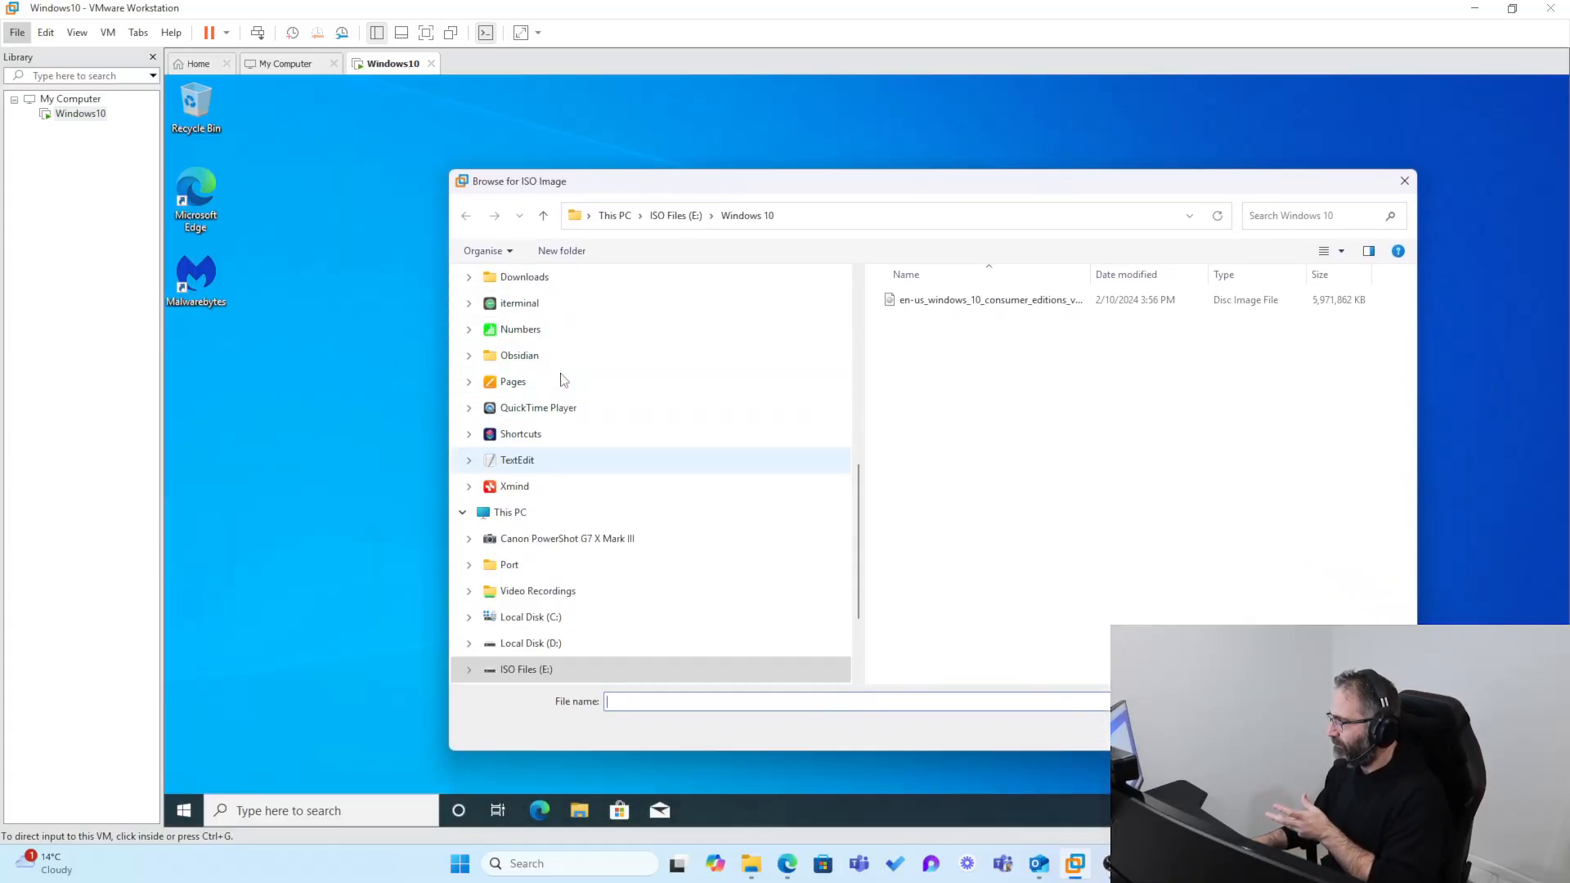
{"action": "scroll", "coordinate": [562, 379], "scroll_direction": "up", "scroll_amount": 1}
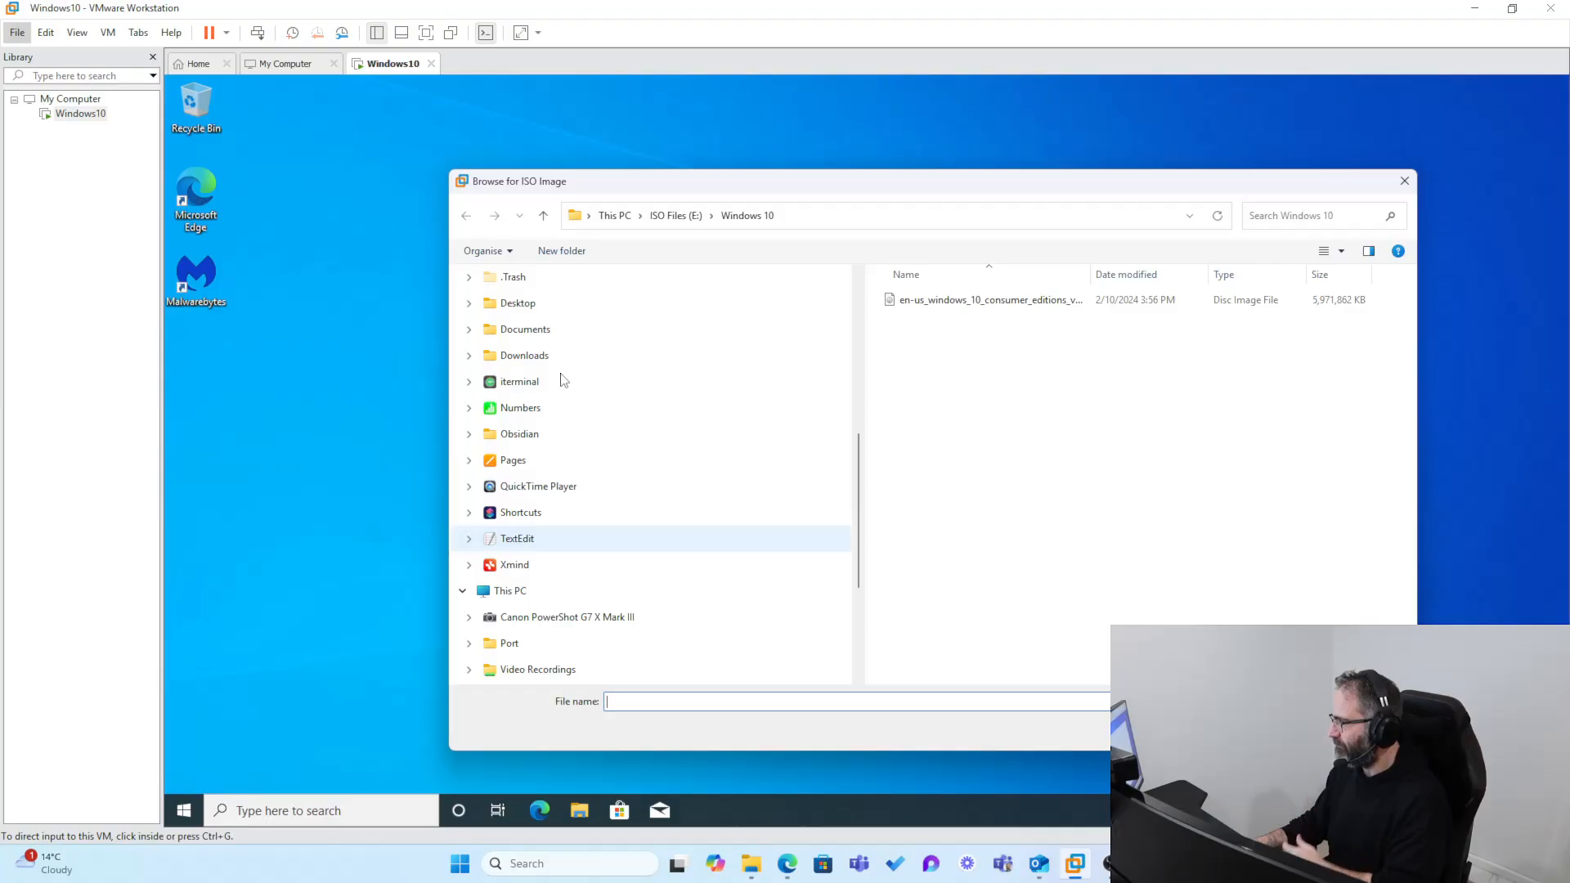
{"action": "scroll", "coordinate": [562, 379], "scroll_direction": "up", "scroll_amount": 2}
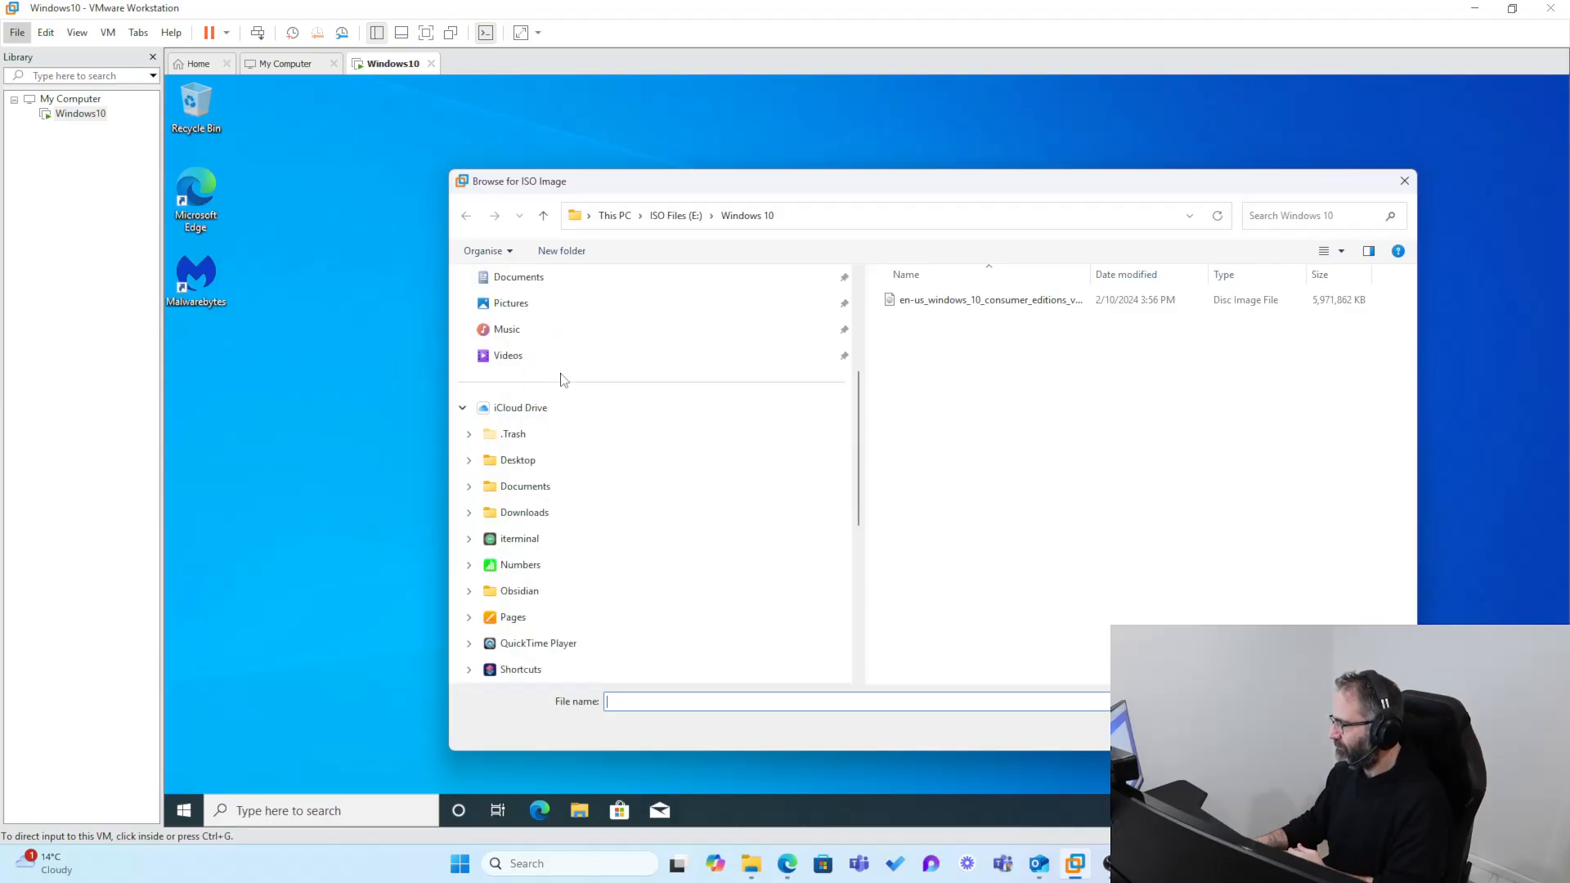
{"action": "left_click", "coordinate": [521, 463]}
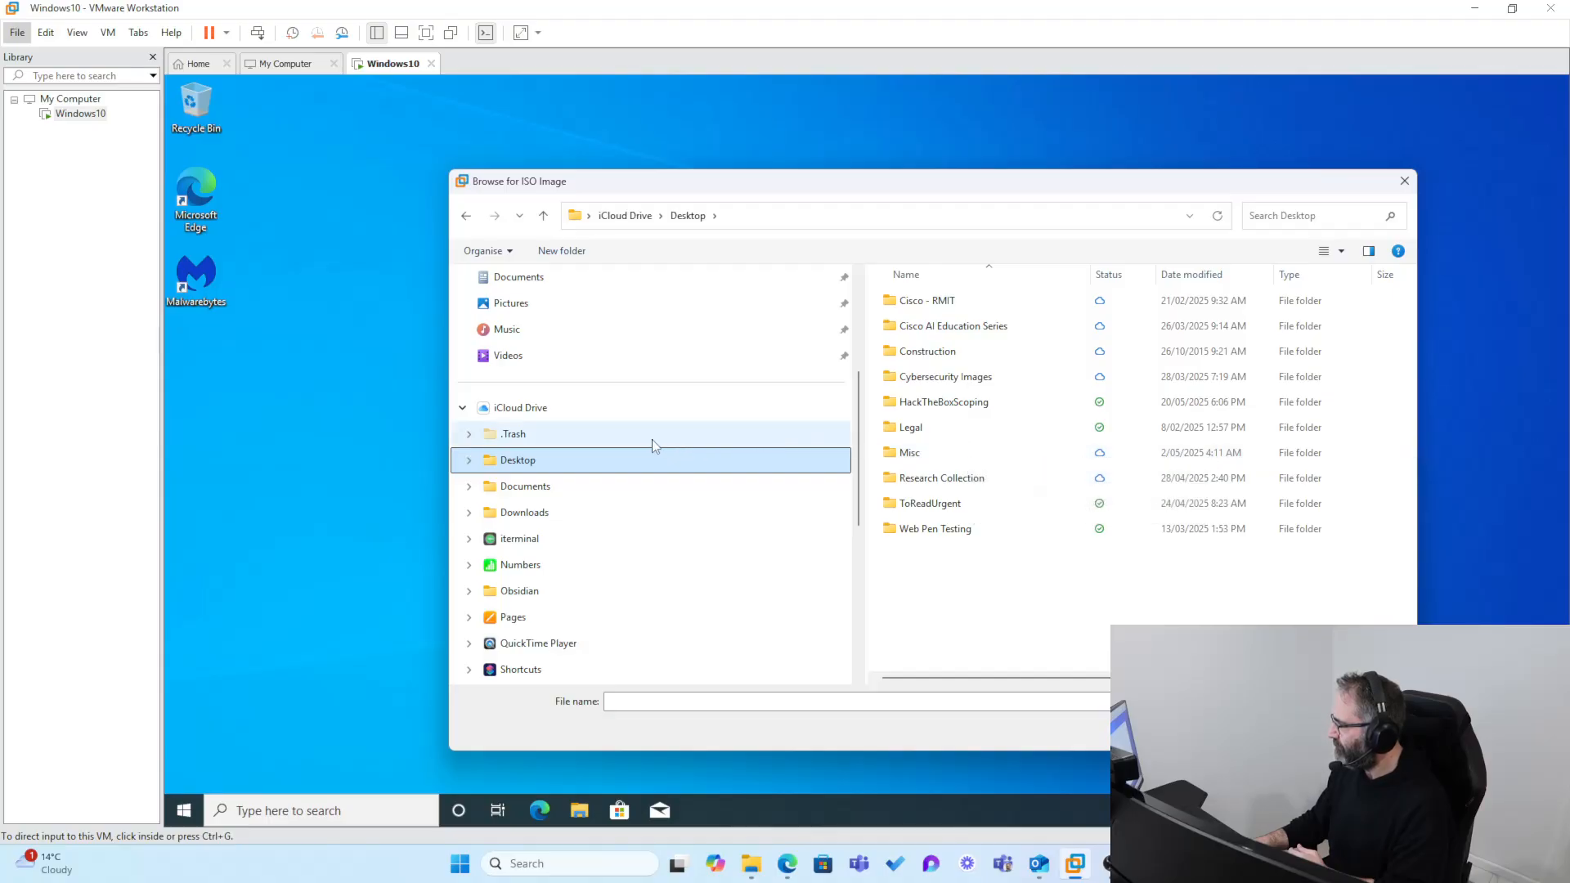
{"action": "scroll", "coordinate": [652, 441], "scroll_direction": "up", "scroll_amount": 3}
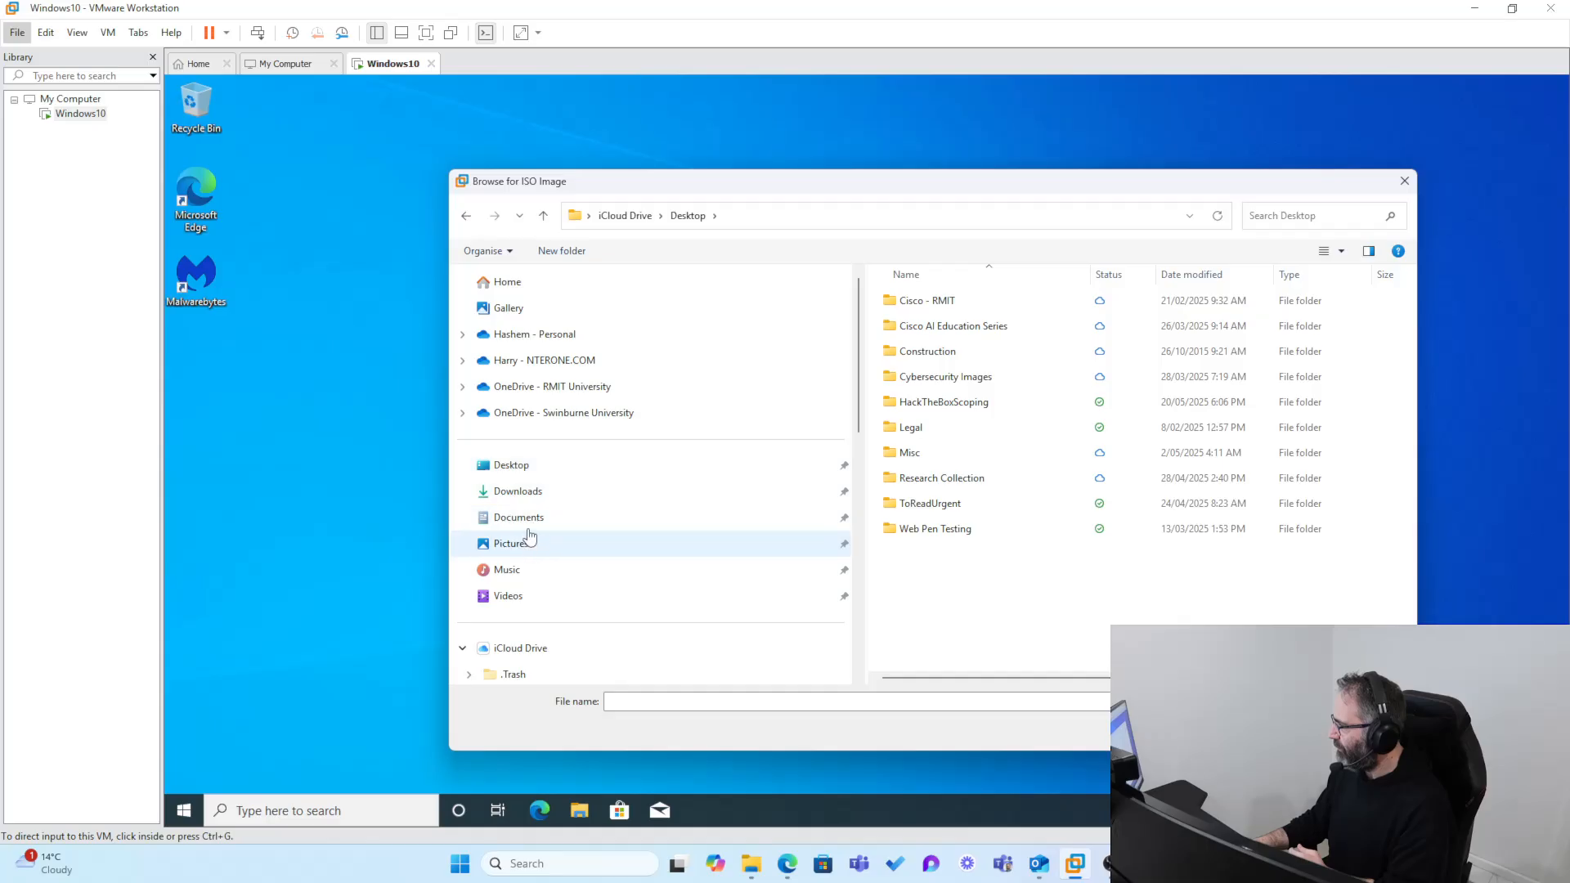
{"action": "left_click", "coordinate": [524, 471]}
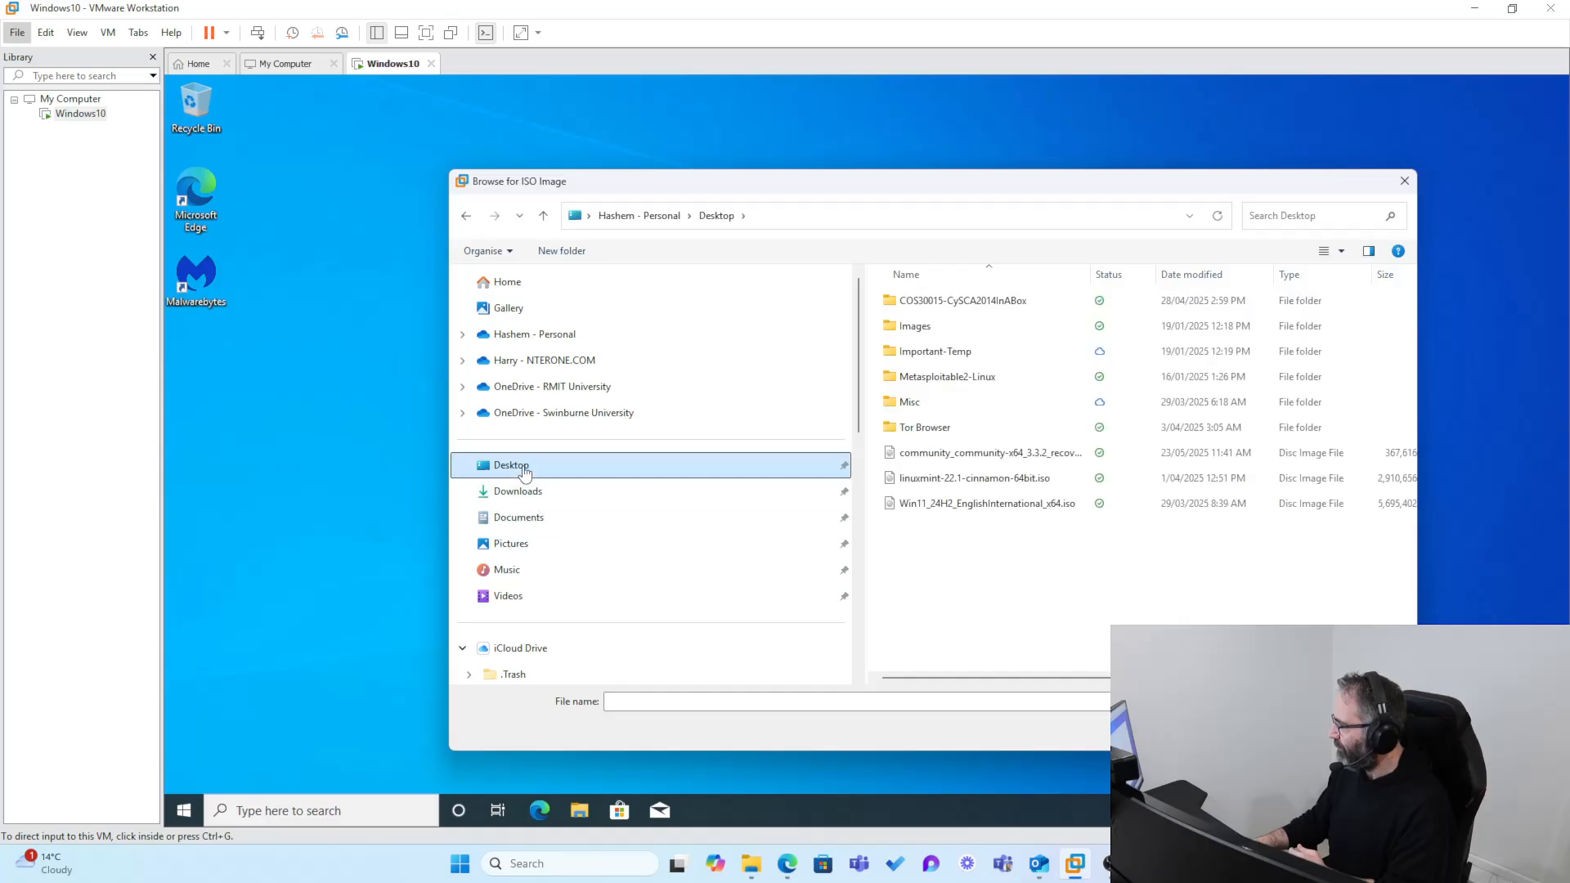
Step: Choose community_community-x64_3.3.2_recovery_softwarex86-64_20201101220035.iso as the new virtual machine's installer disc image
{"action": "left_click", "coordinate": [974, 461]}
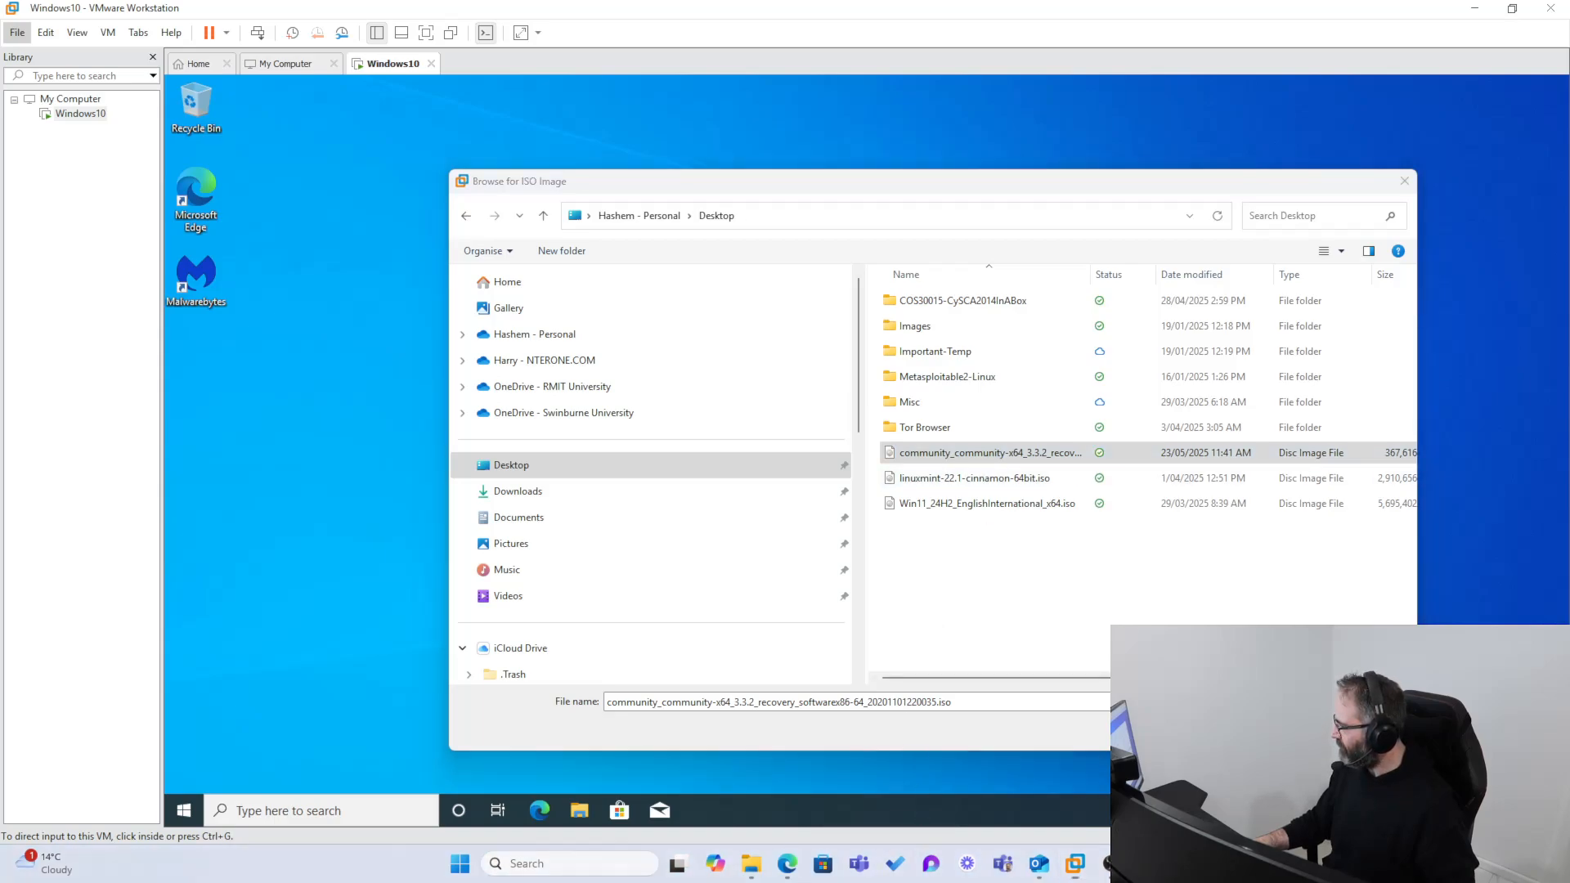
{"action": "key", "text": "ctrl+1"}
{"action": "left_click", "coordinate": [1182, 532]}
{"action": "mouse_move", "coordinate": [958, 428]}
{"action": "left_mouse_down"}
{"action": "mouse_move", "coordinate": [861, 431]}
{"action": "mouse_move", "coordinate": [579, 357]}
{"action": "mouse_move", "coordinate": [947, 432]}
{"action": "left_mouse_up"}
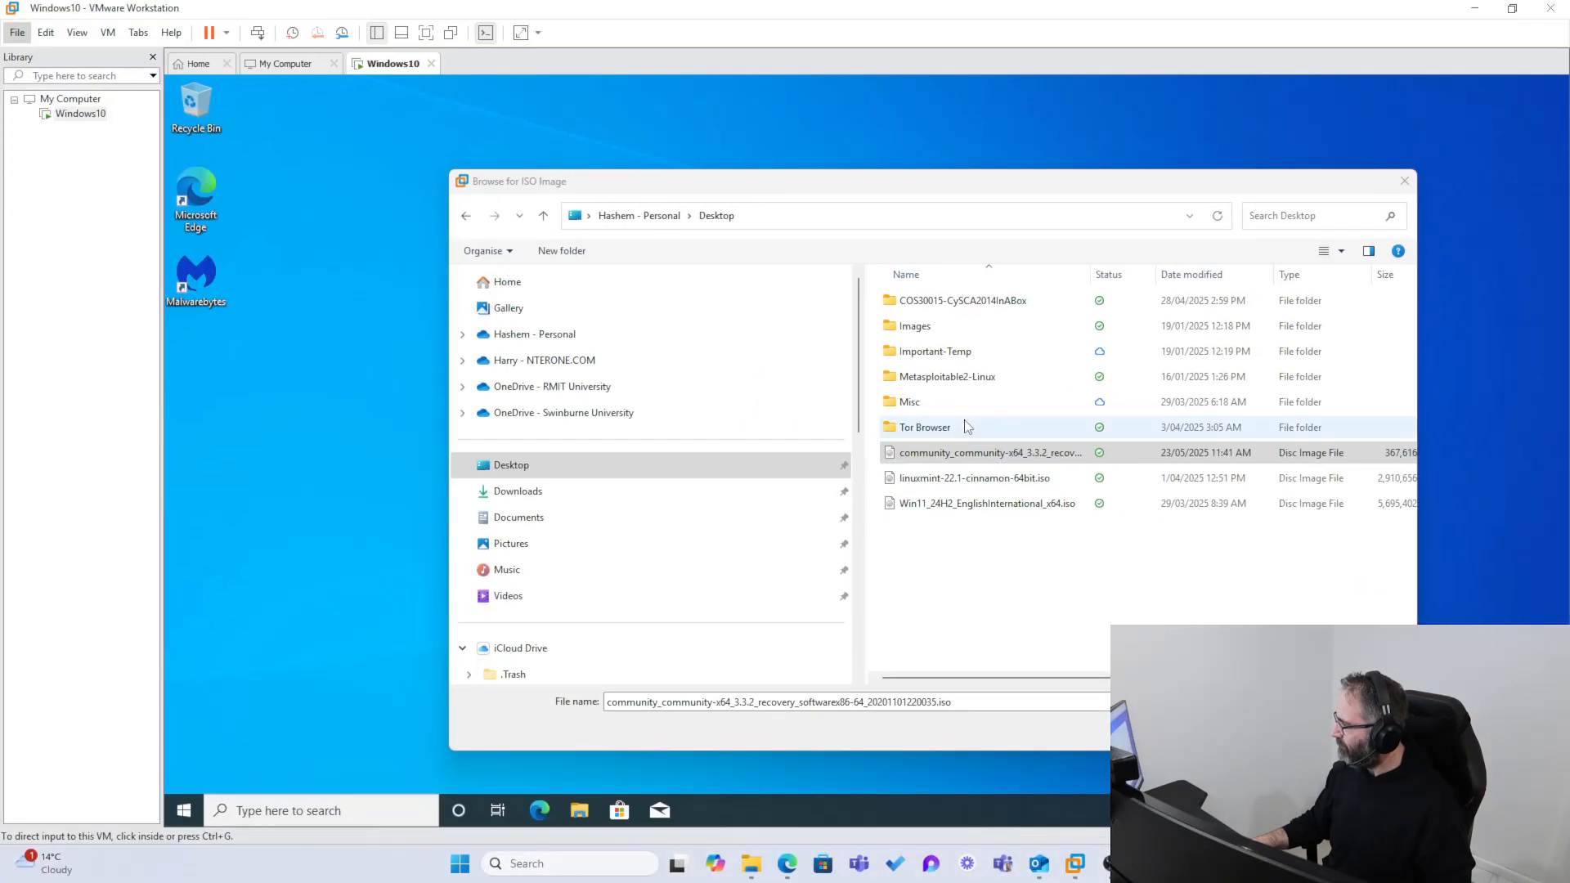
{"action": "left_click", "coordinate": [890, 478]}
{"action": "left_click", "coordinate": [1289, 729]}
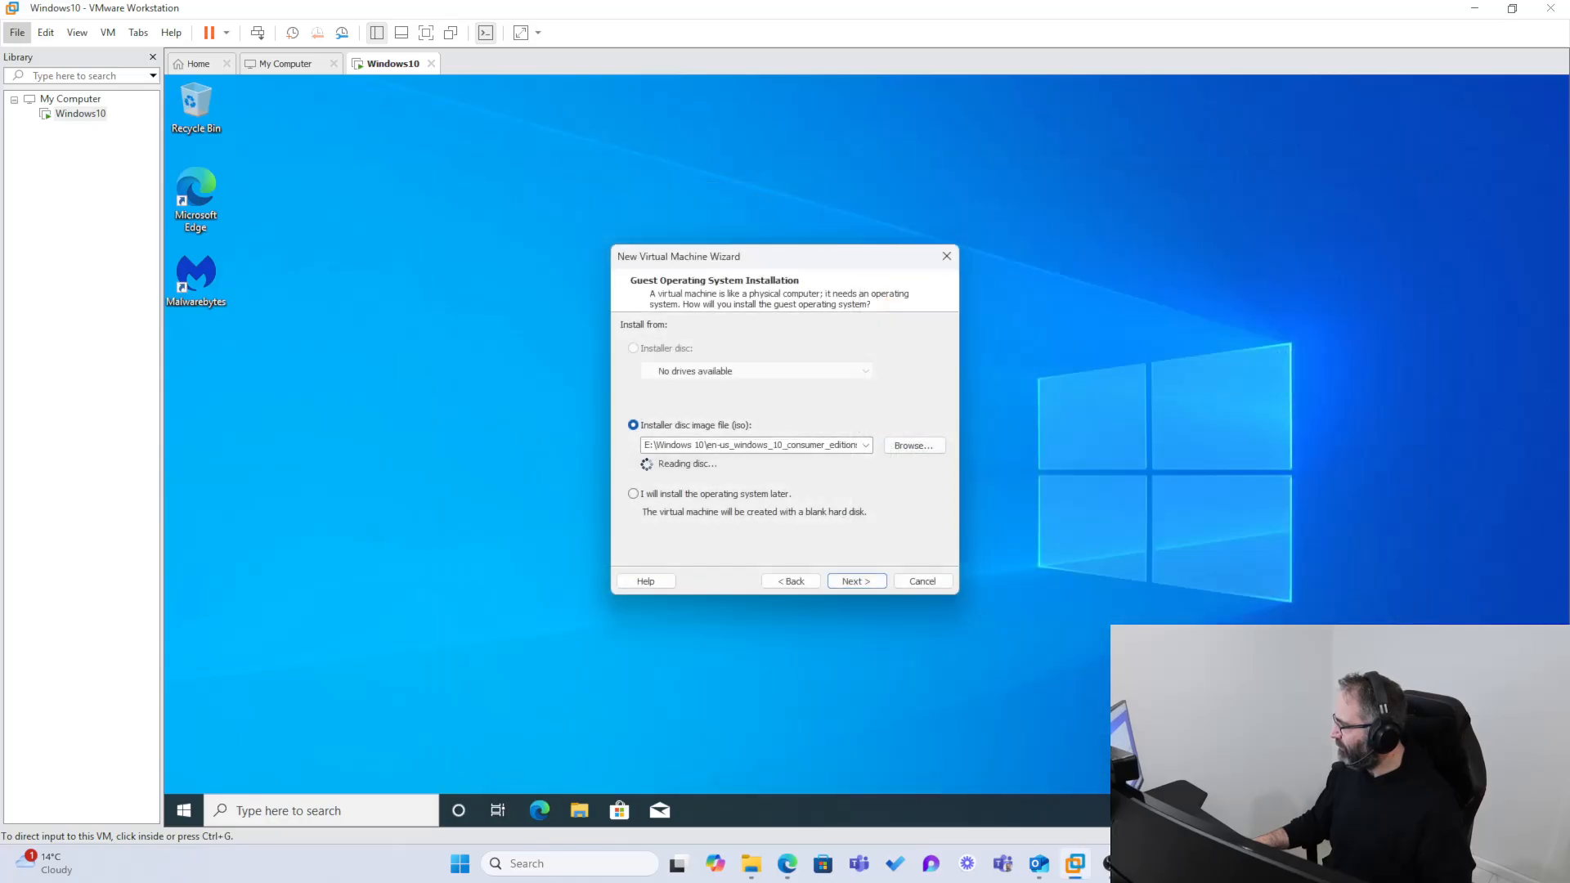
Step: Set the new virtual machine's guest operating system to Linux with the Ubuntu version
{"action": "left_click", "coordinate": [857, 581]}
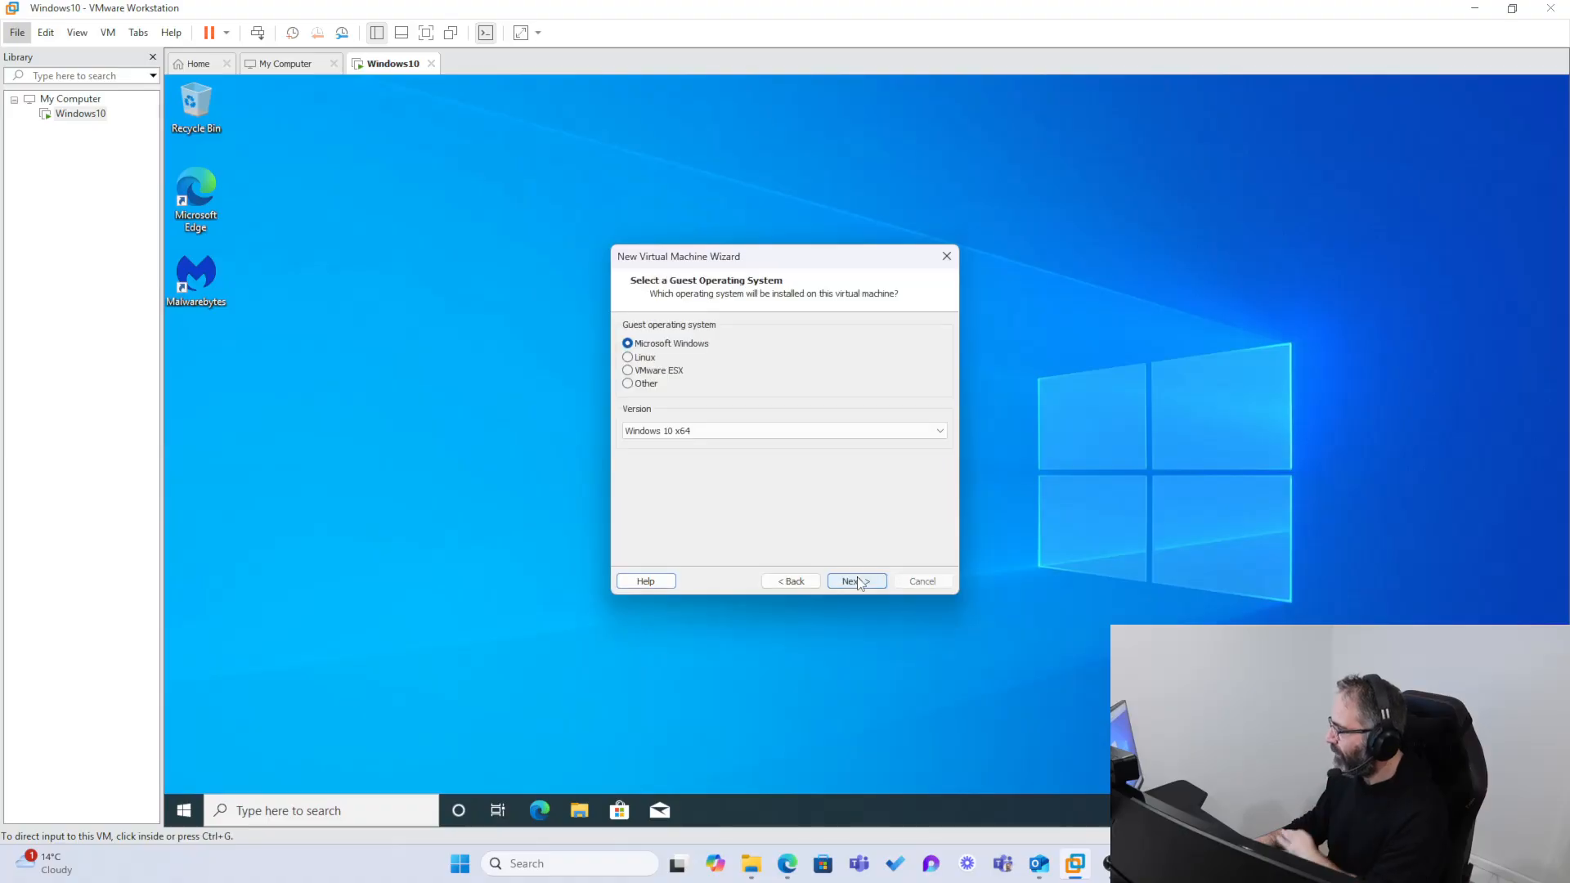
{"action": "left_click", "coordinate": [629, 358]}
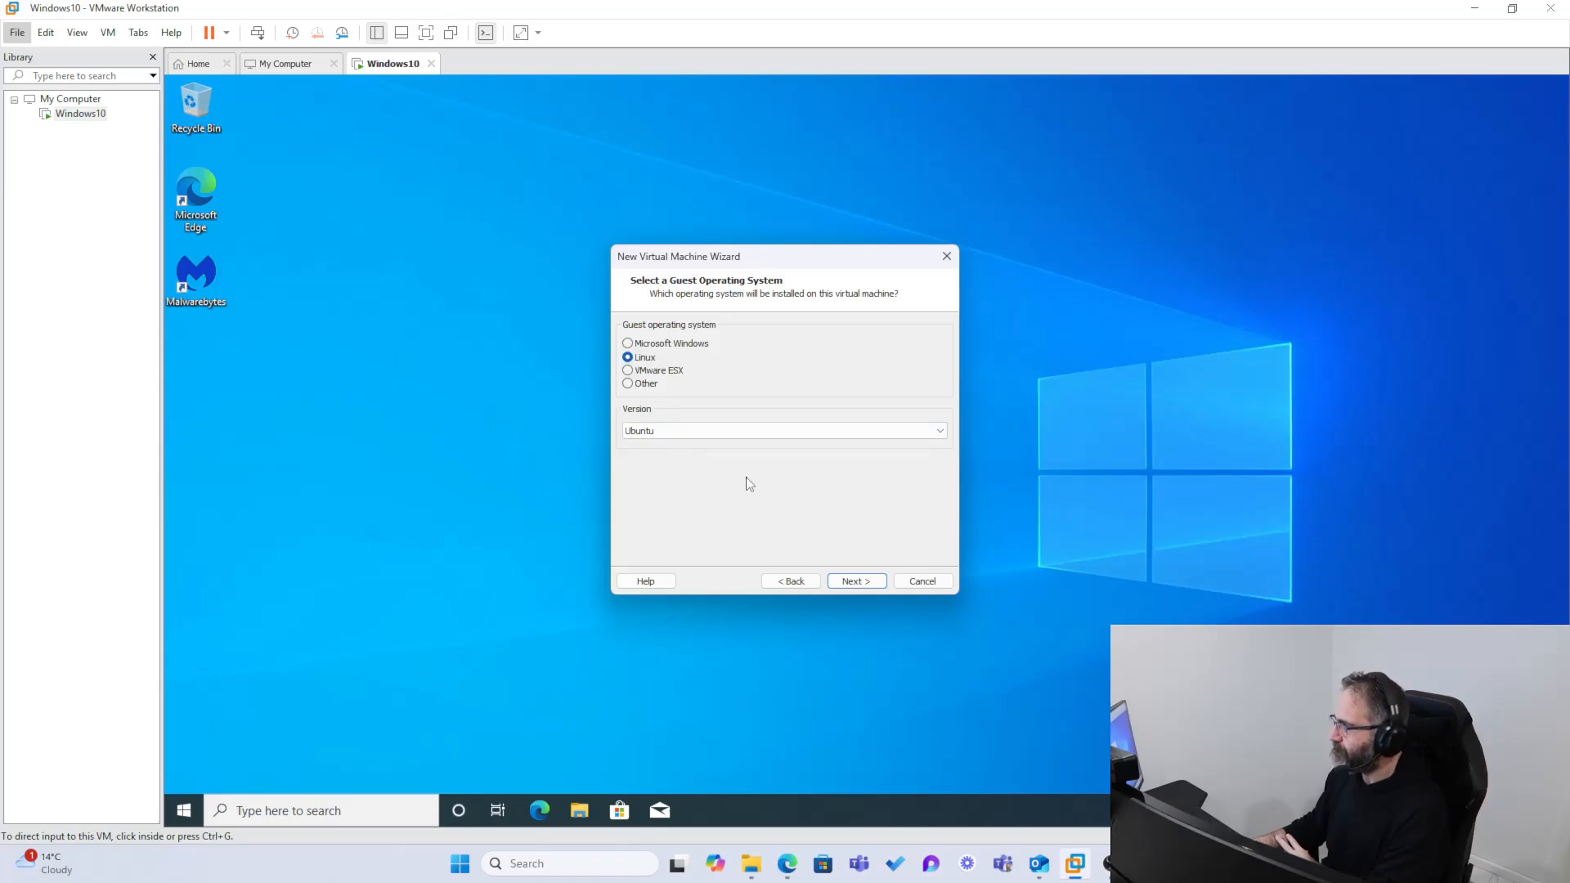
{"action": "left_click", "coordinate": [854, 580]}
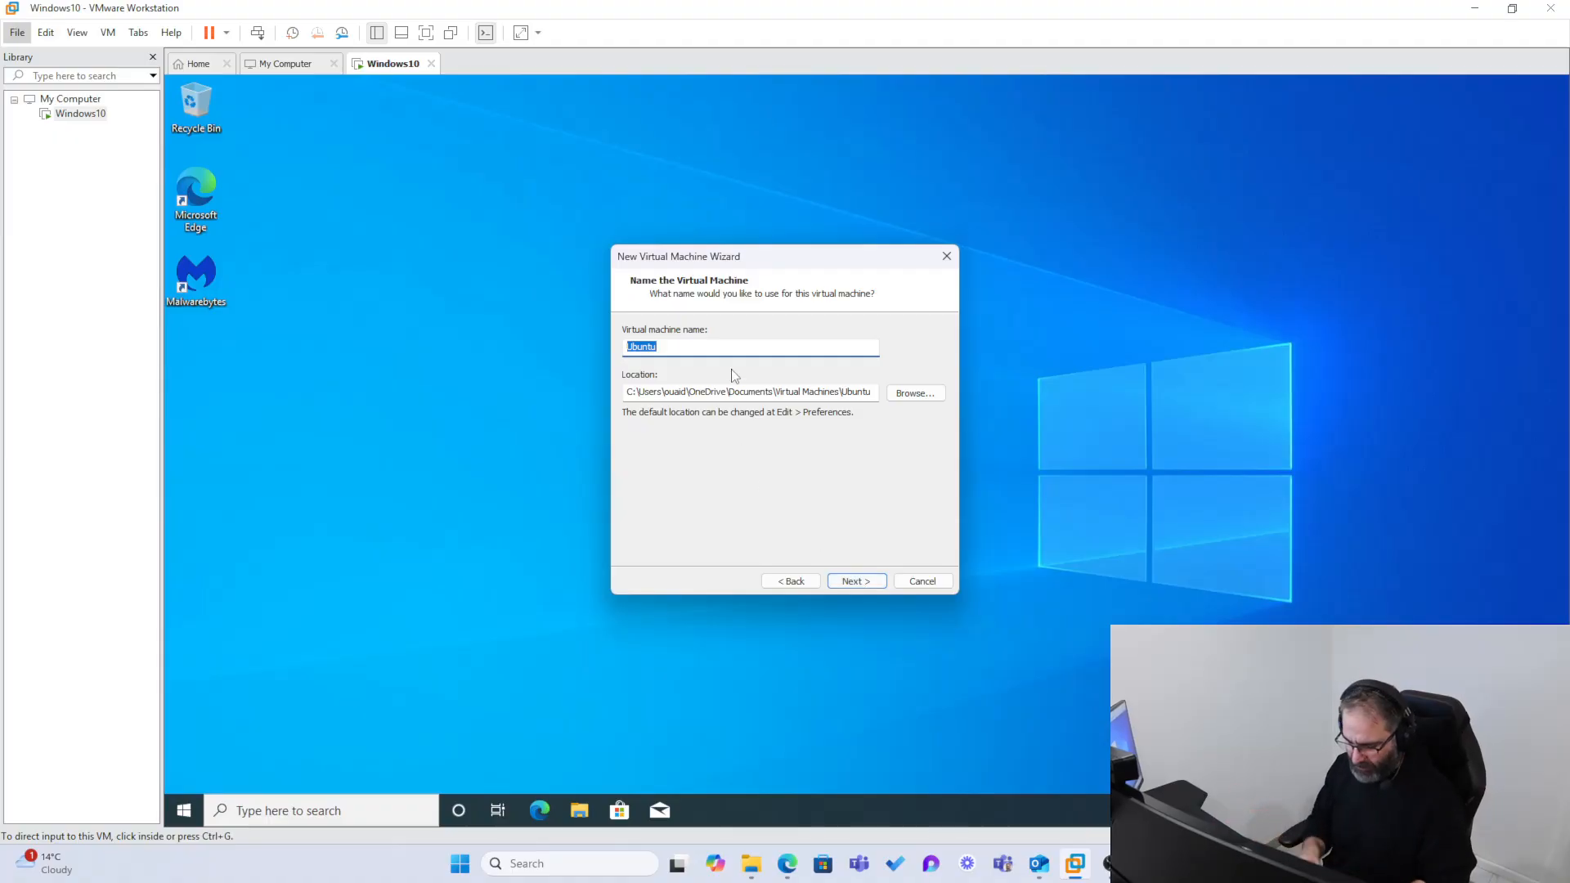
Step: Name the virtual machine EndianFW and accept a 20 GB virtual disk split into multiple files
{"action": "type", "text": "Endian"}
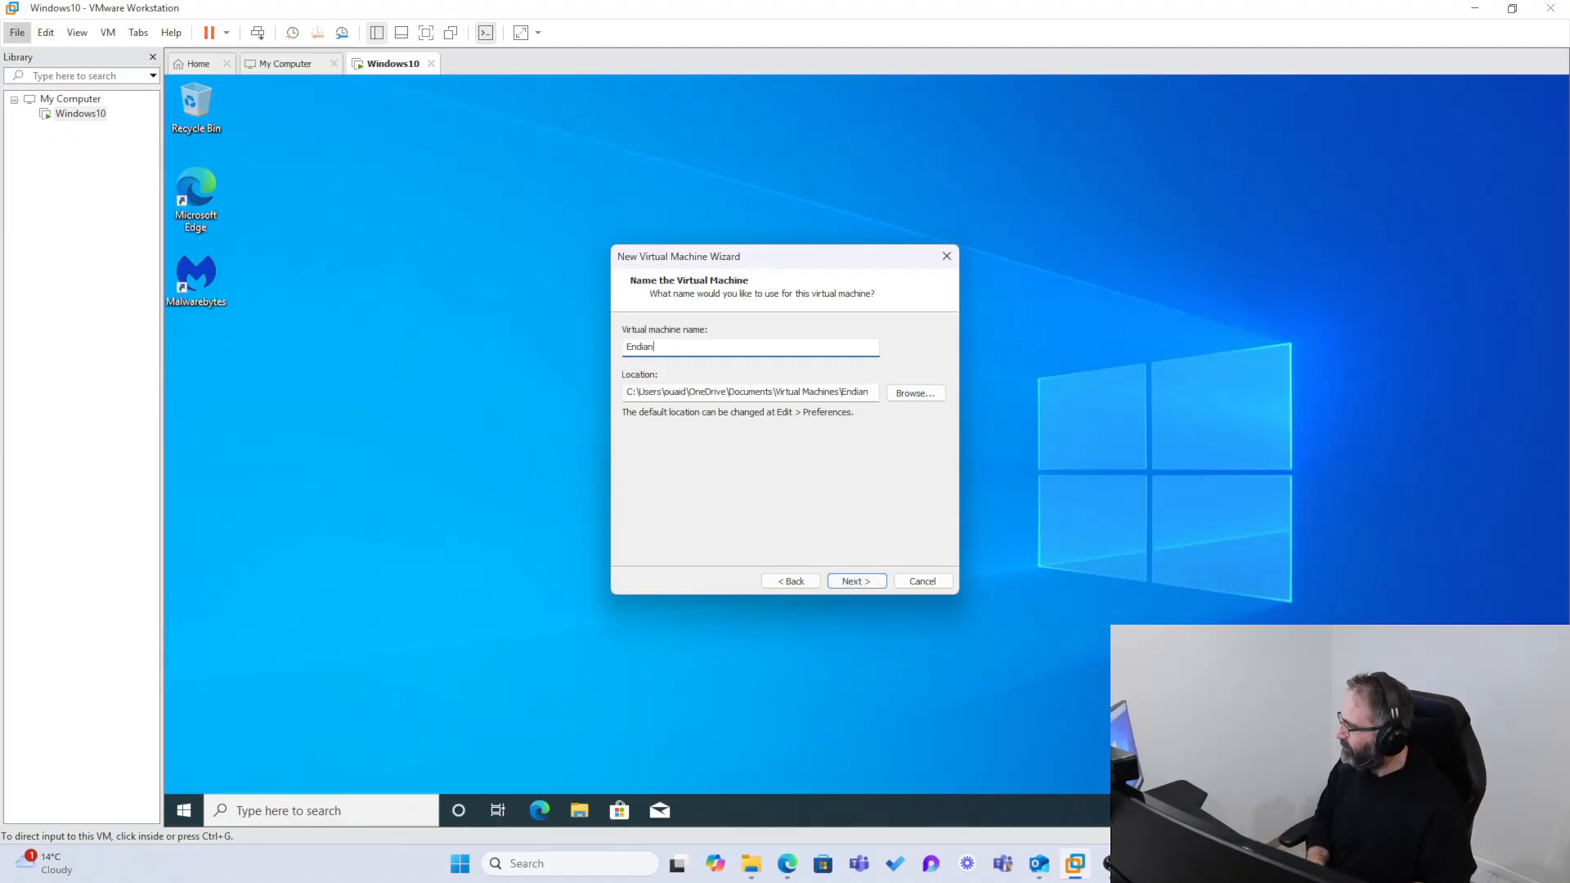
{"action": "type", "text": "FW"}
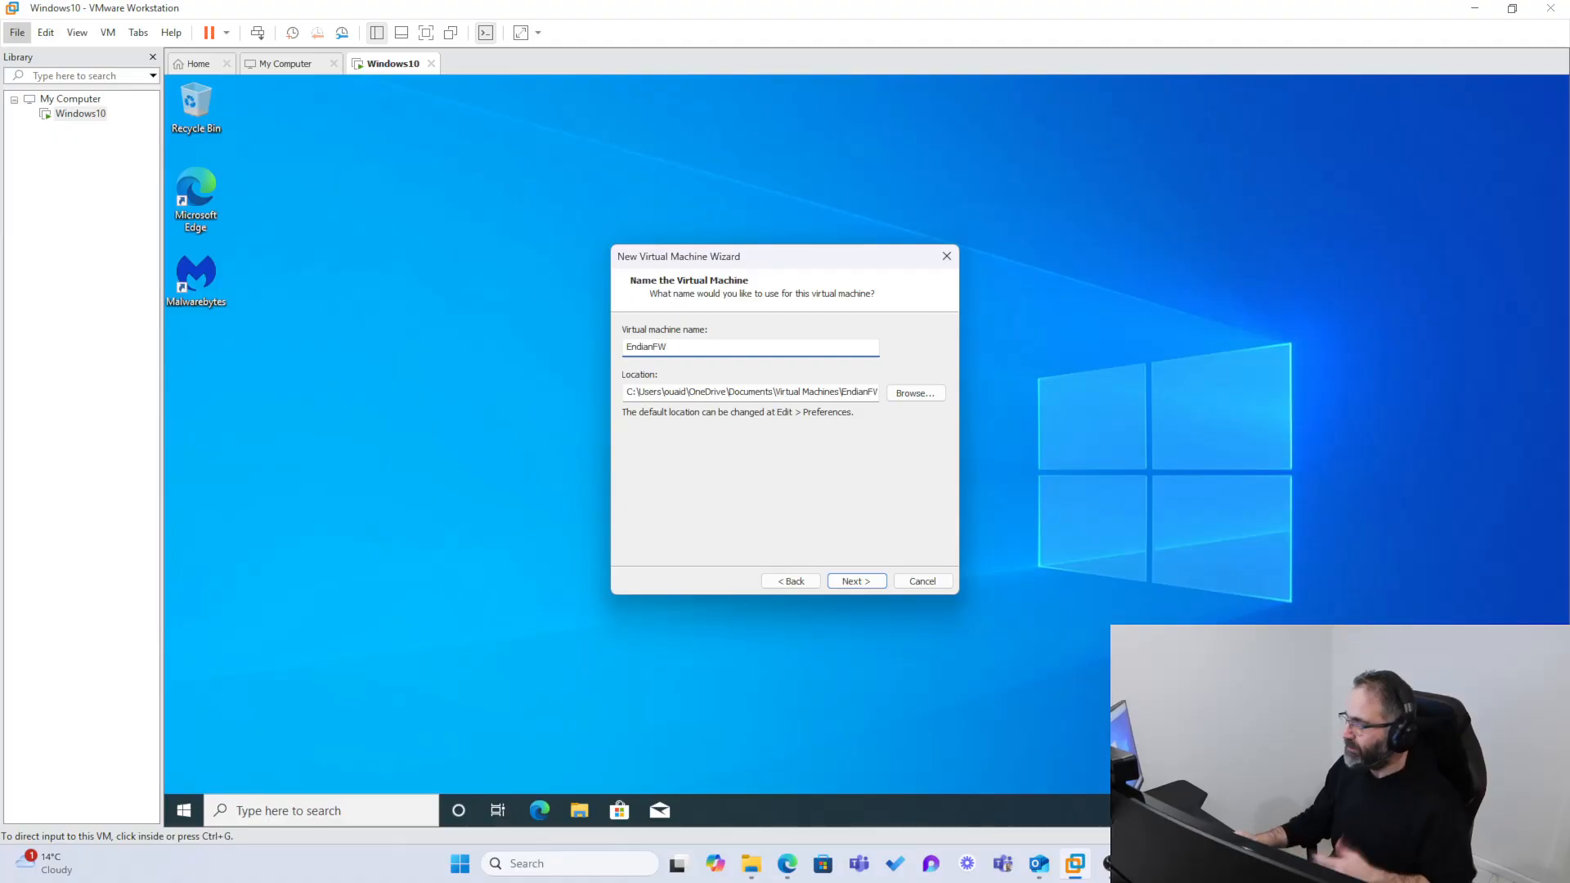
{"action": "left_click", "coordinate": [855, 582]}
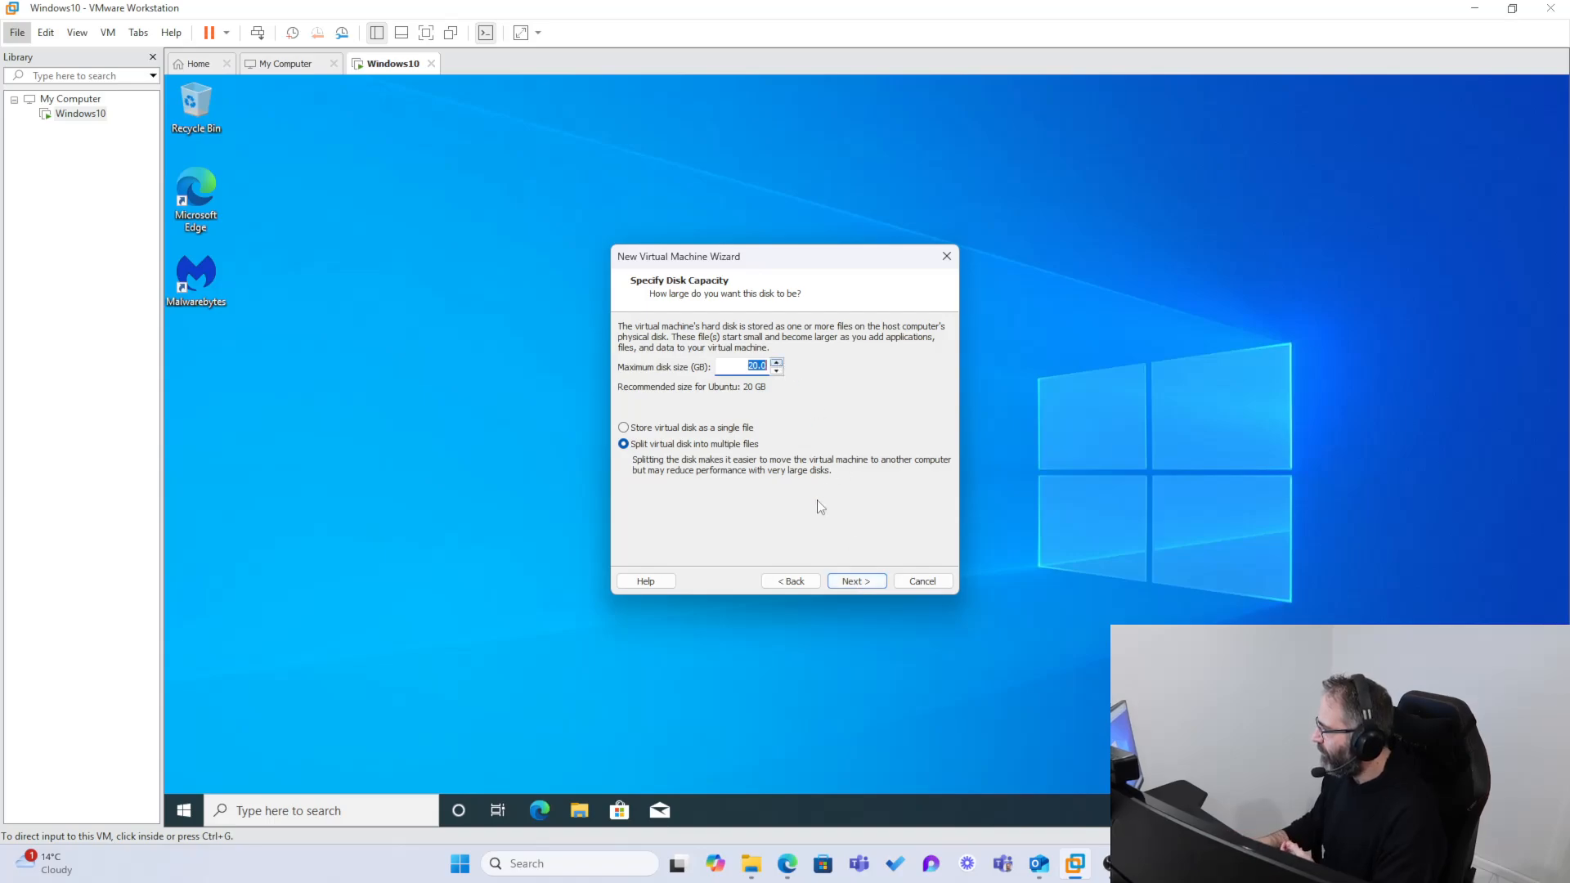
{"action": "left_click", "coordinate": [859, 581]}
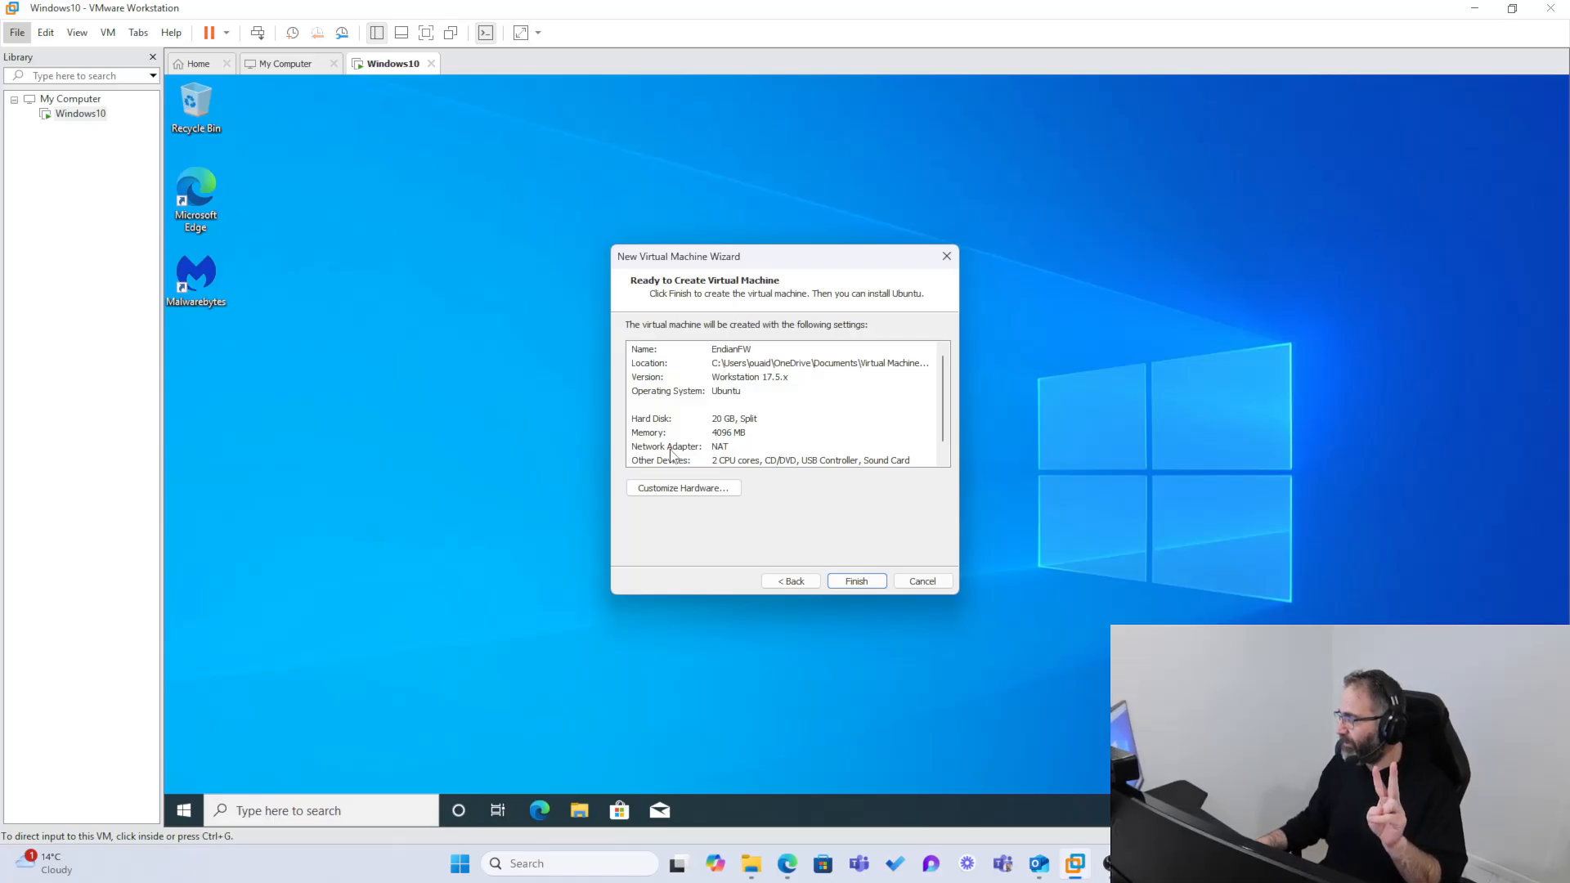
Step: Customize the virtual machine's hardware by adding a second network adapter
{"action": "left_click", "coordinate": [685, 491]}
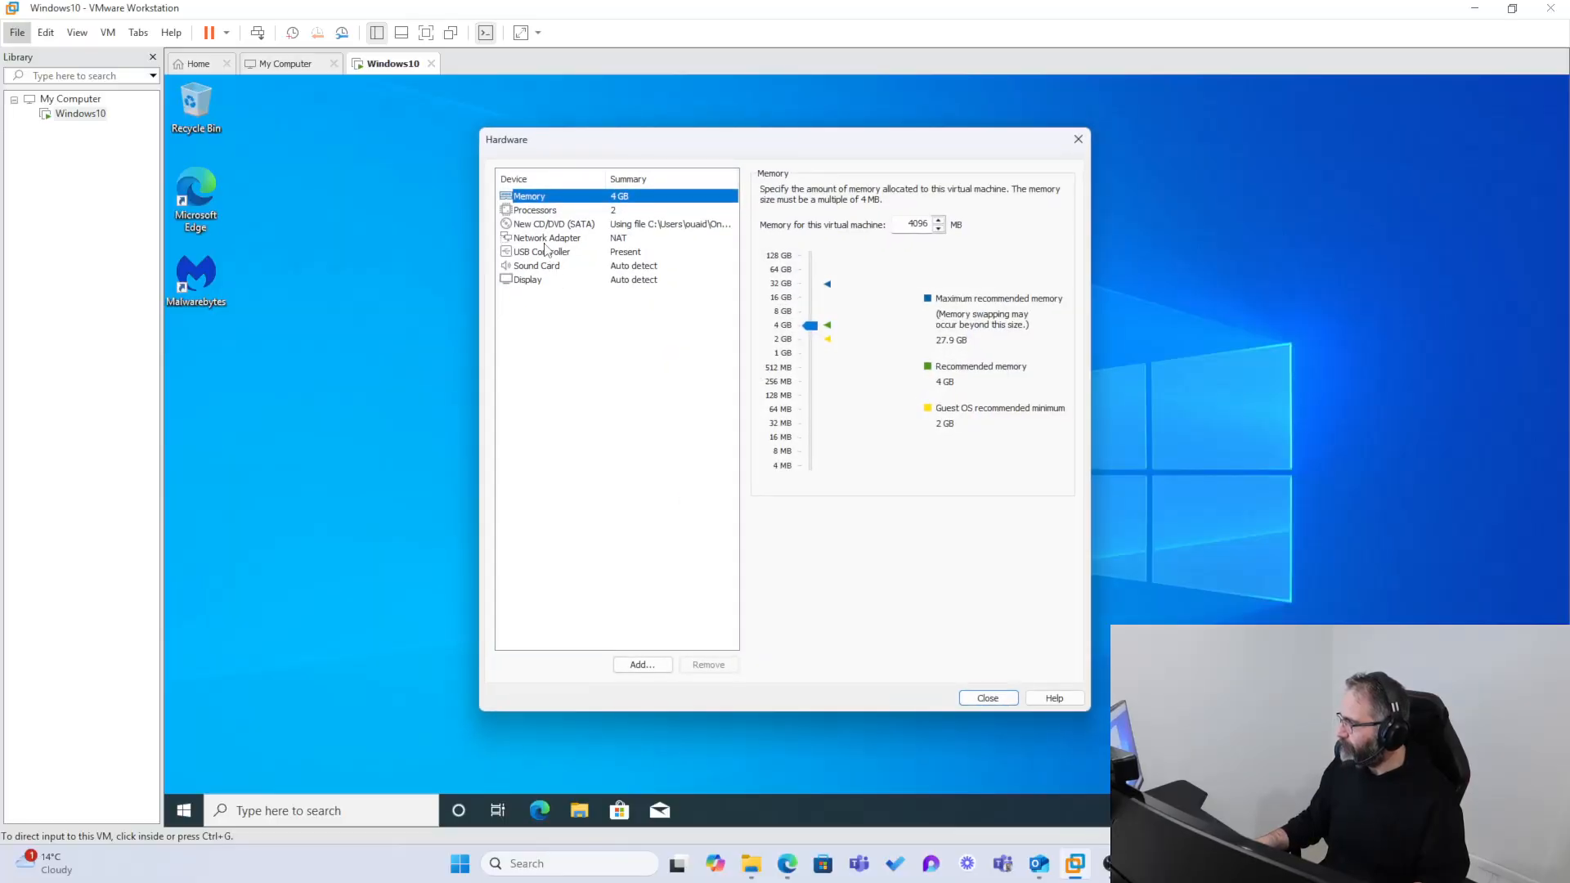
{"action": "left_click", "coordinate": [543, 238]}
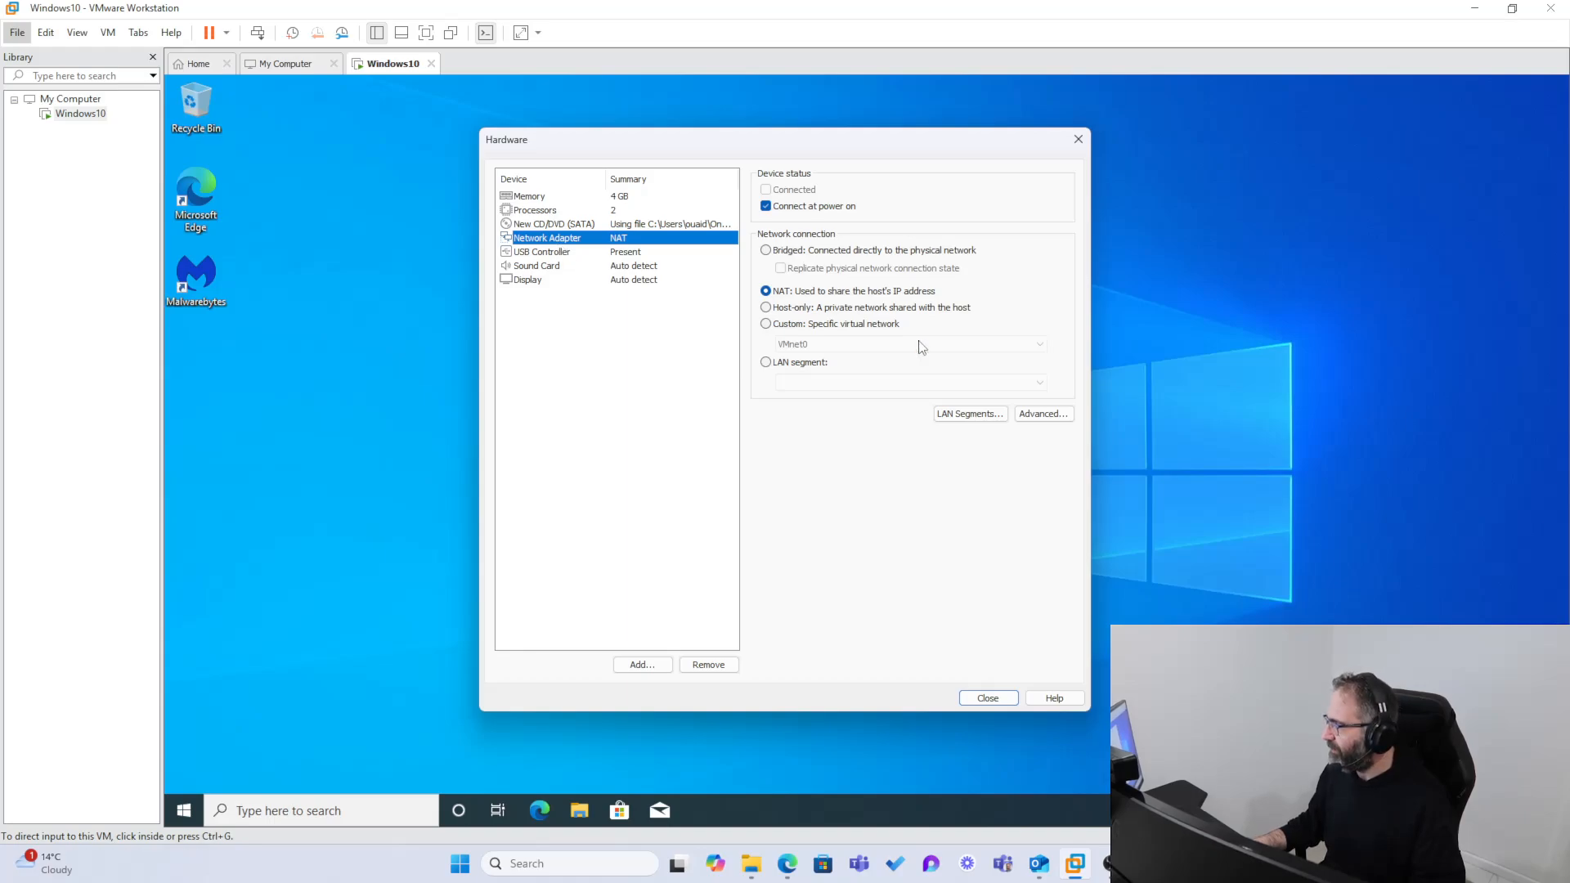
{"action": "left_click", "coordinate": [640, 666]}
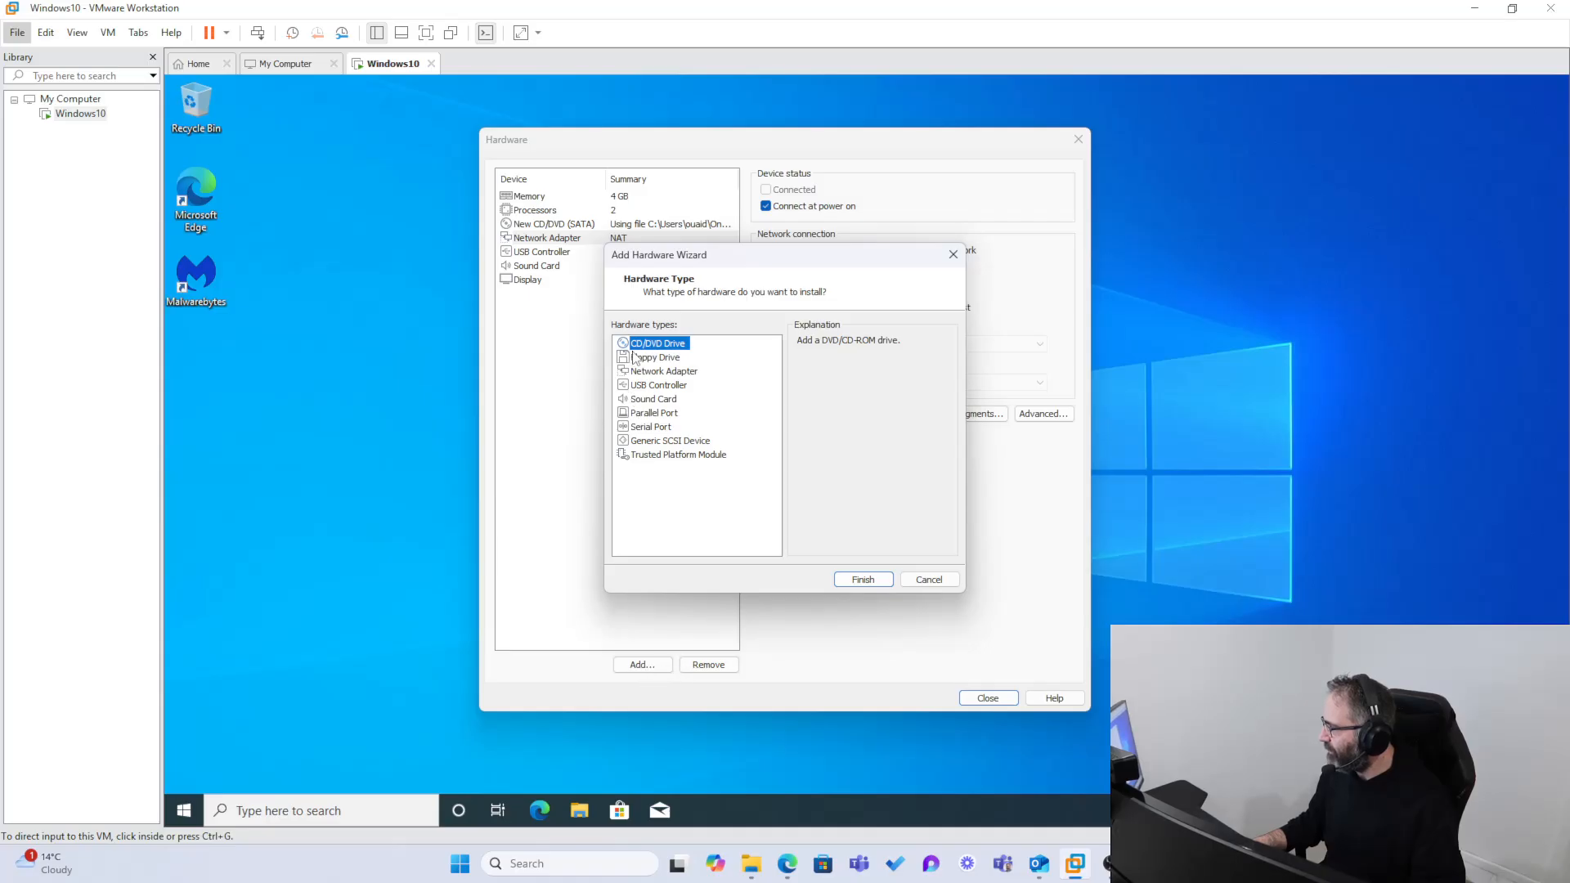
{"action": "left_click", "coordinate": [647, 372]}
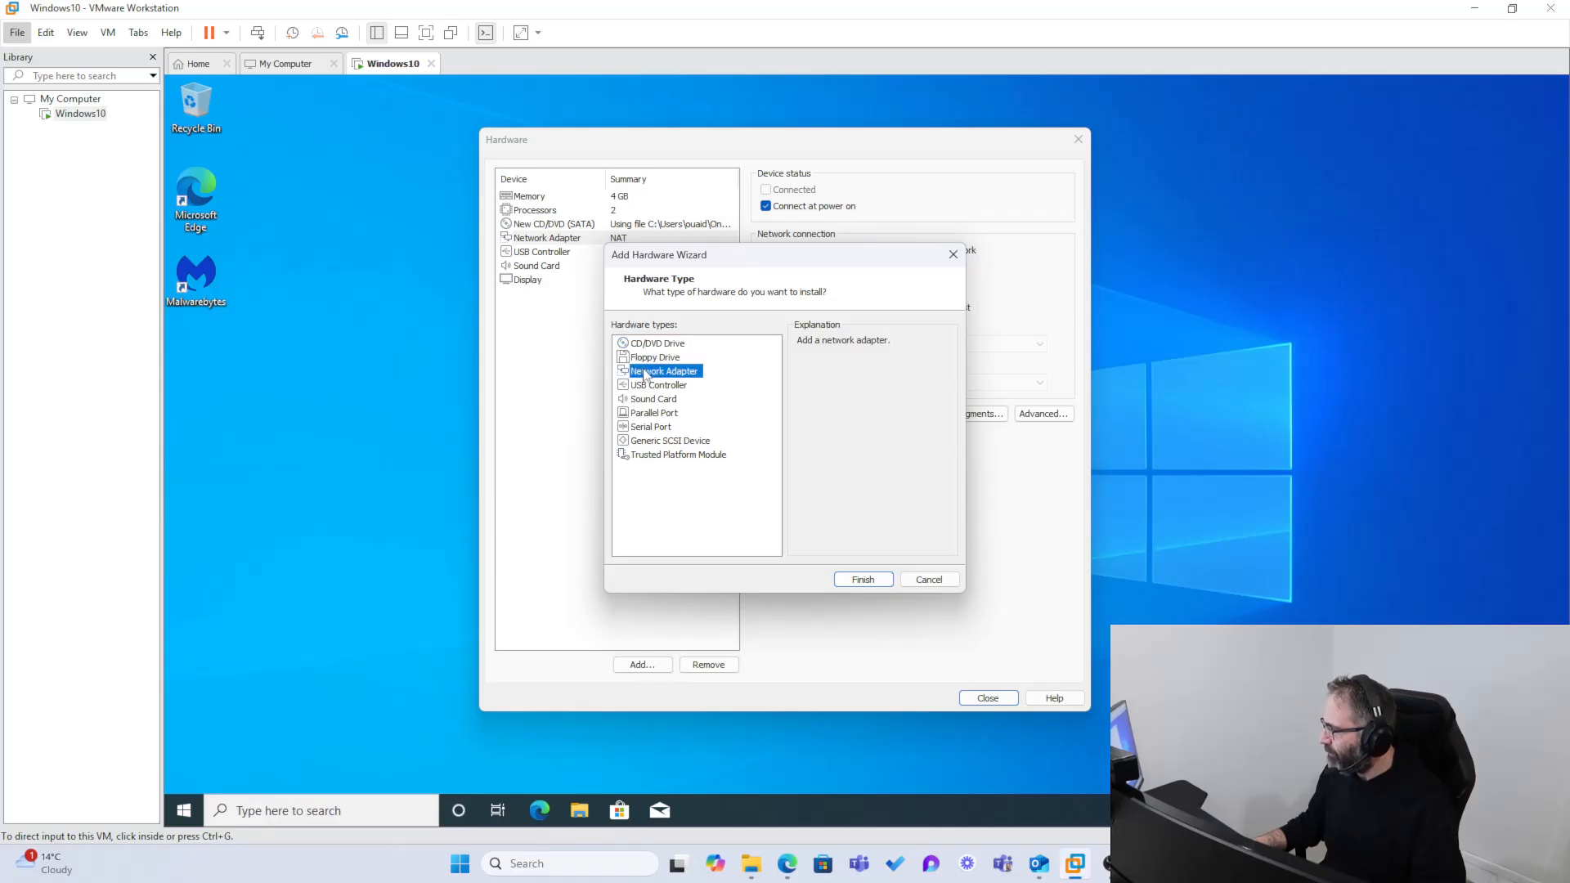
{"action": "left_click", "coordinate": [861, 580]}
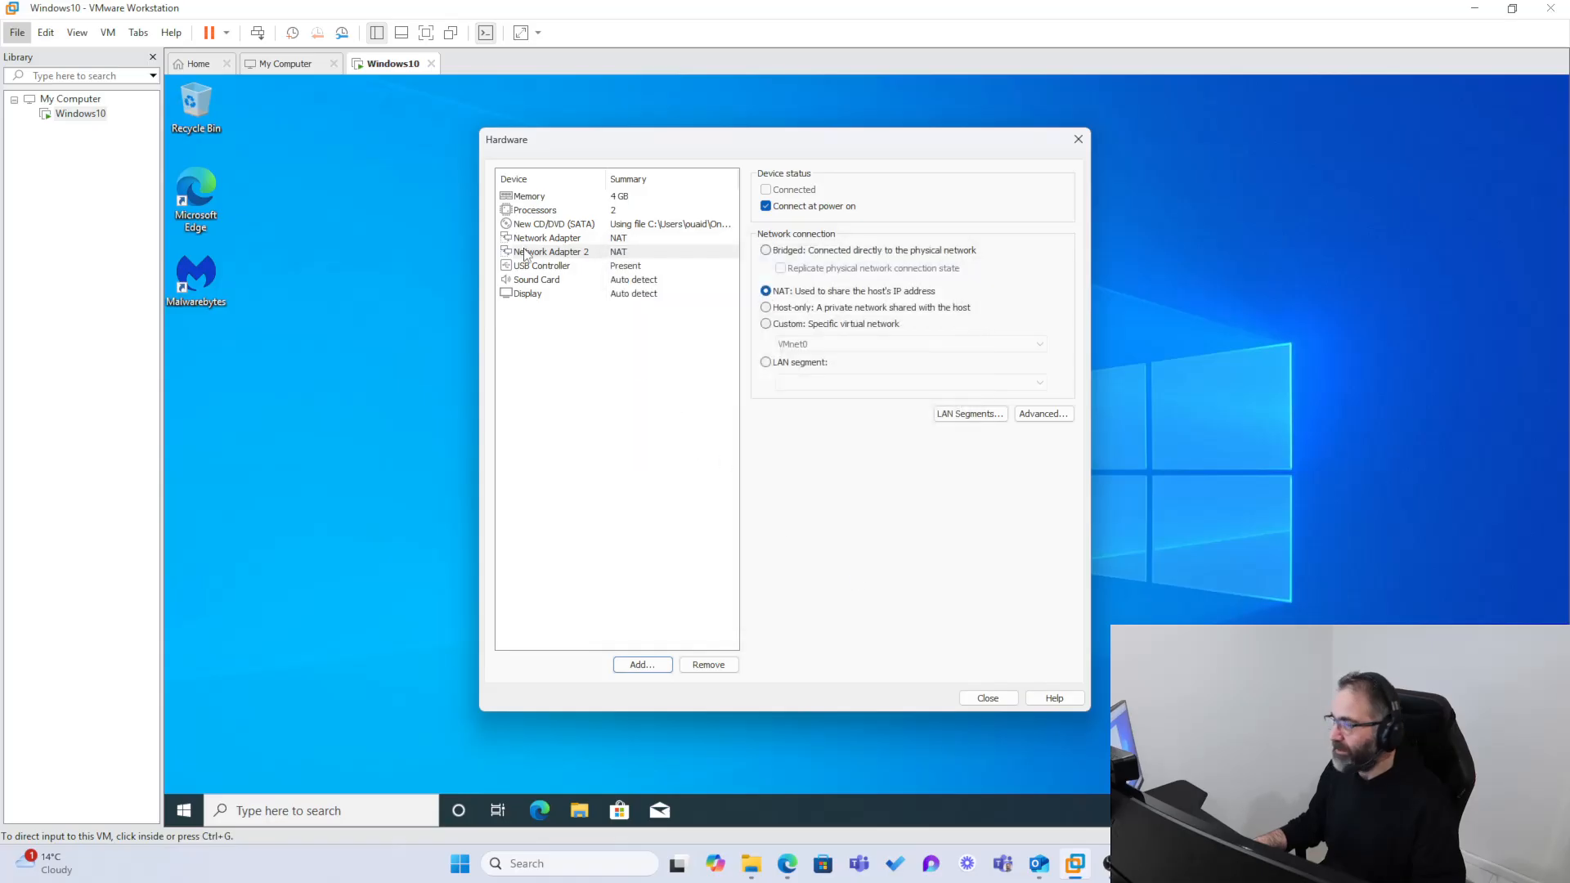
Step: Connect Network Adapter 2 to the custom virtual network VMnet0 and close the hardware settings
{"action": "left_click", "coordinate": [537, 253]}
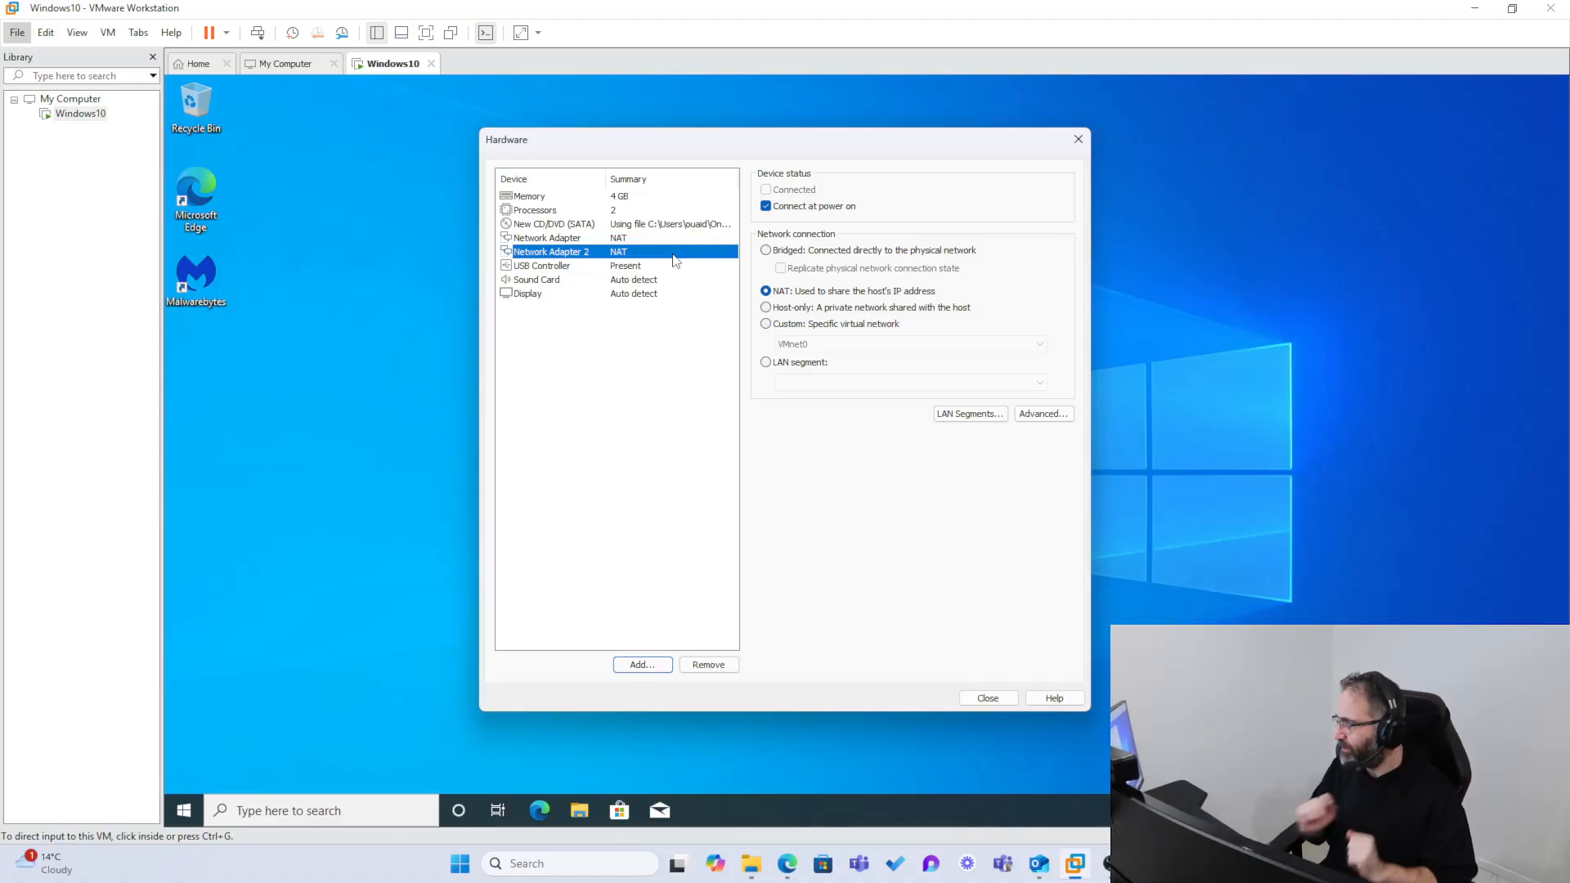
{"action": "left_click", "coordinate": [769, 325]}
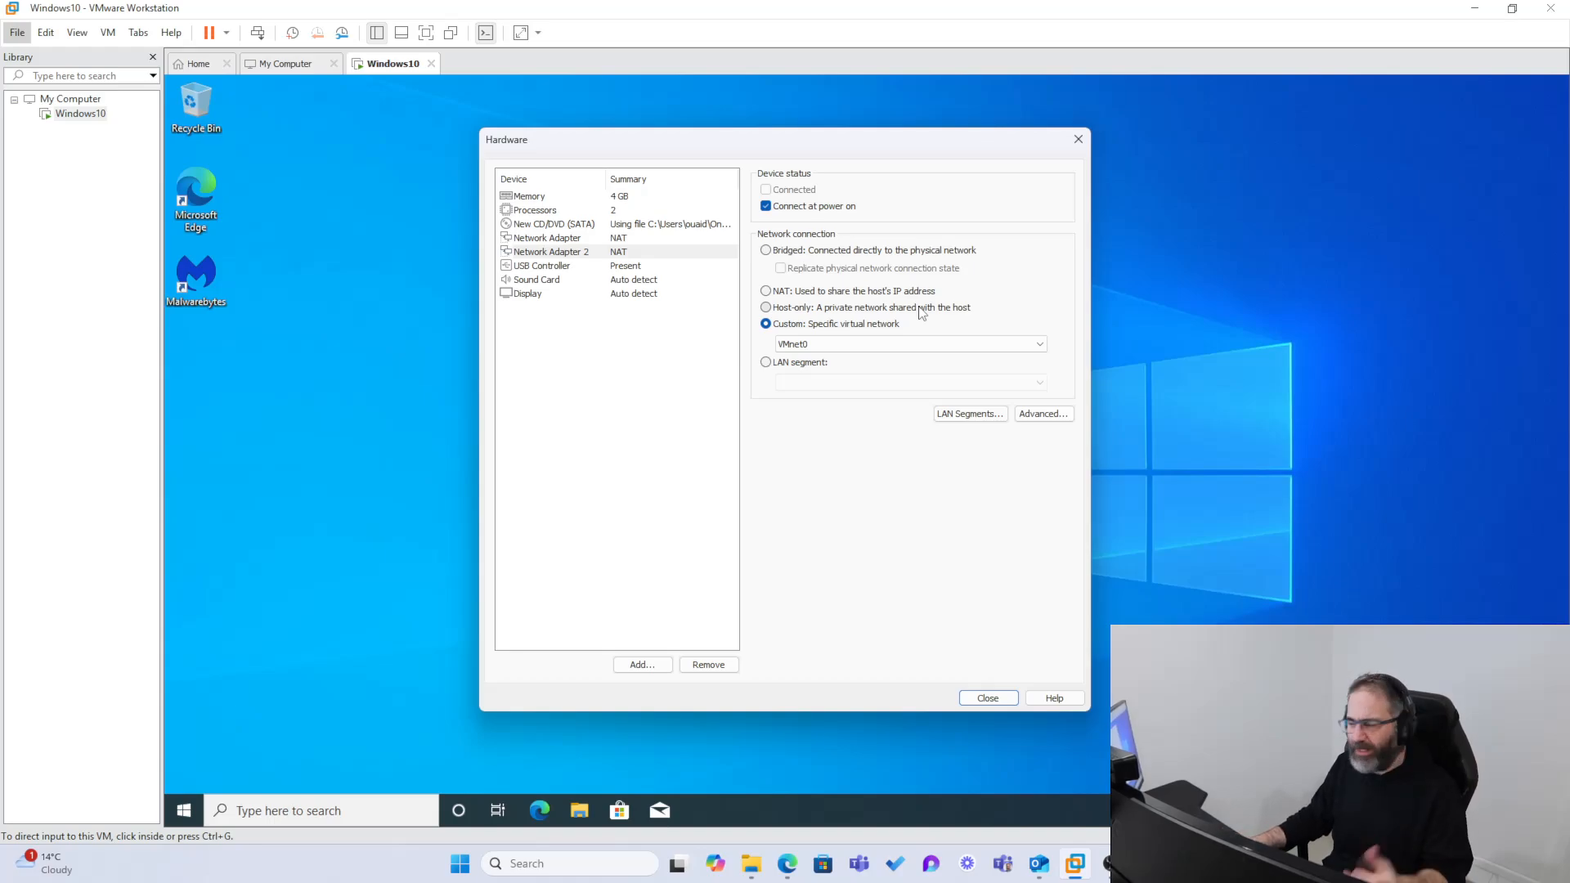
{"action": "left_click", "coordinate": [1040, 353]}
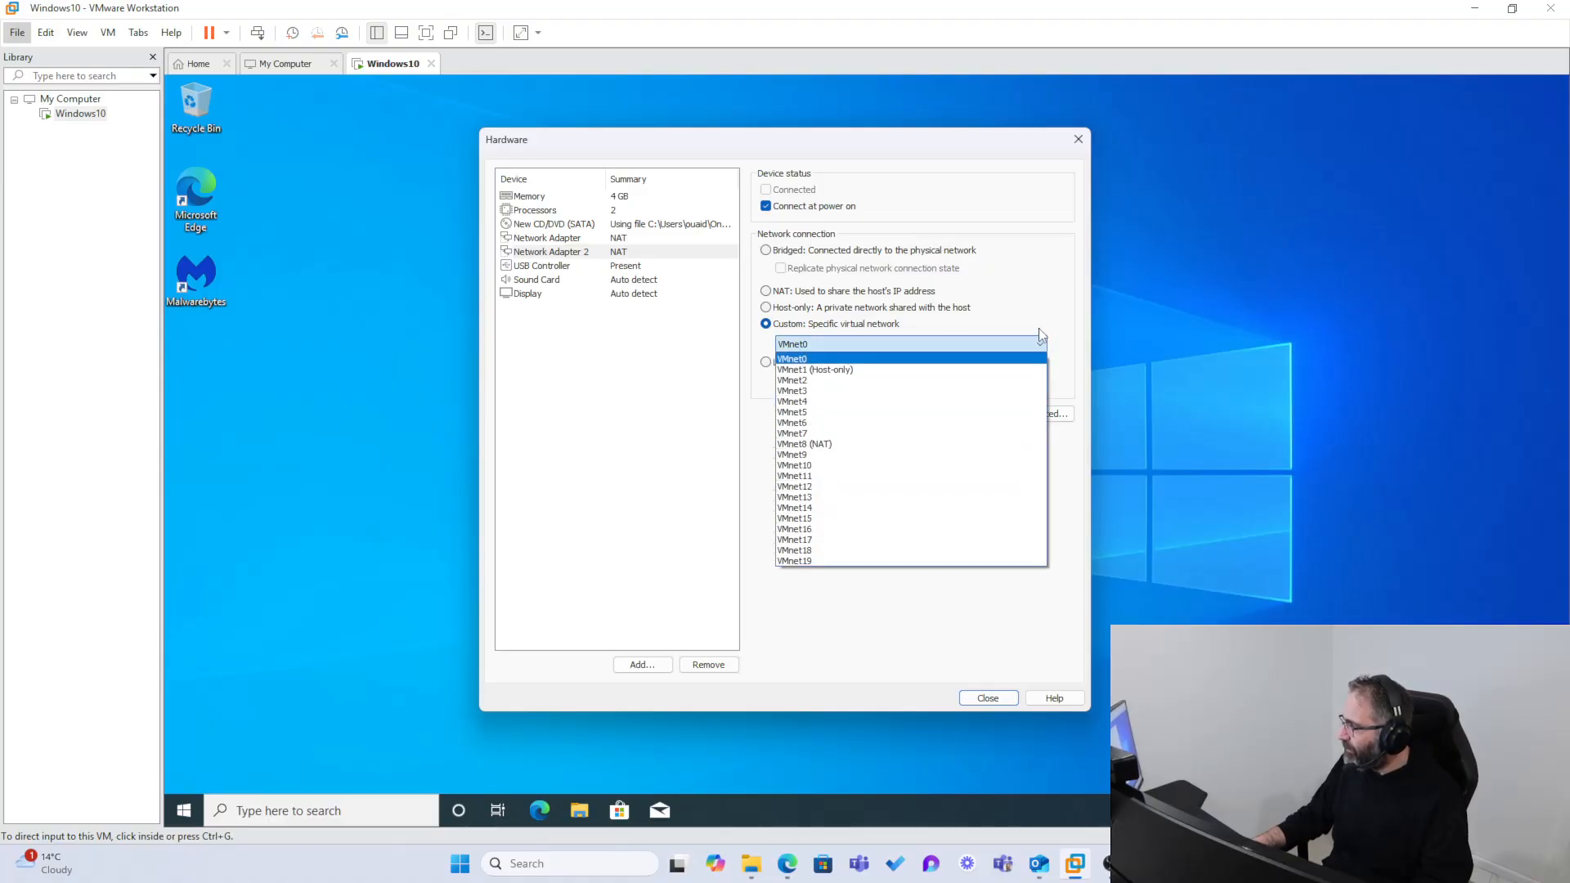
{"action": "left_click", "coordinate": [1038, 342]}
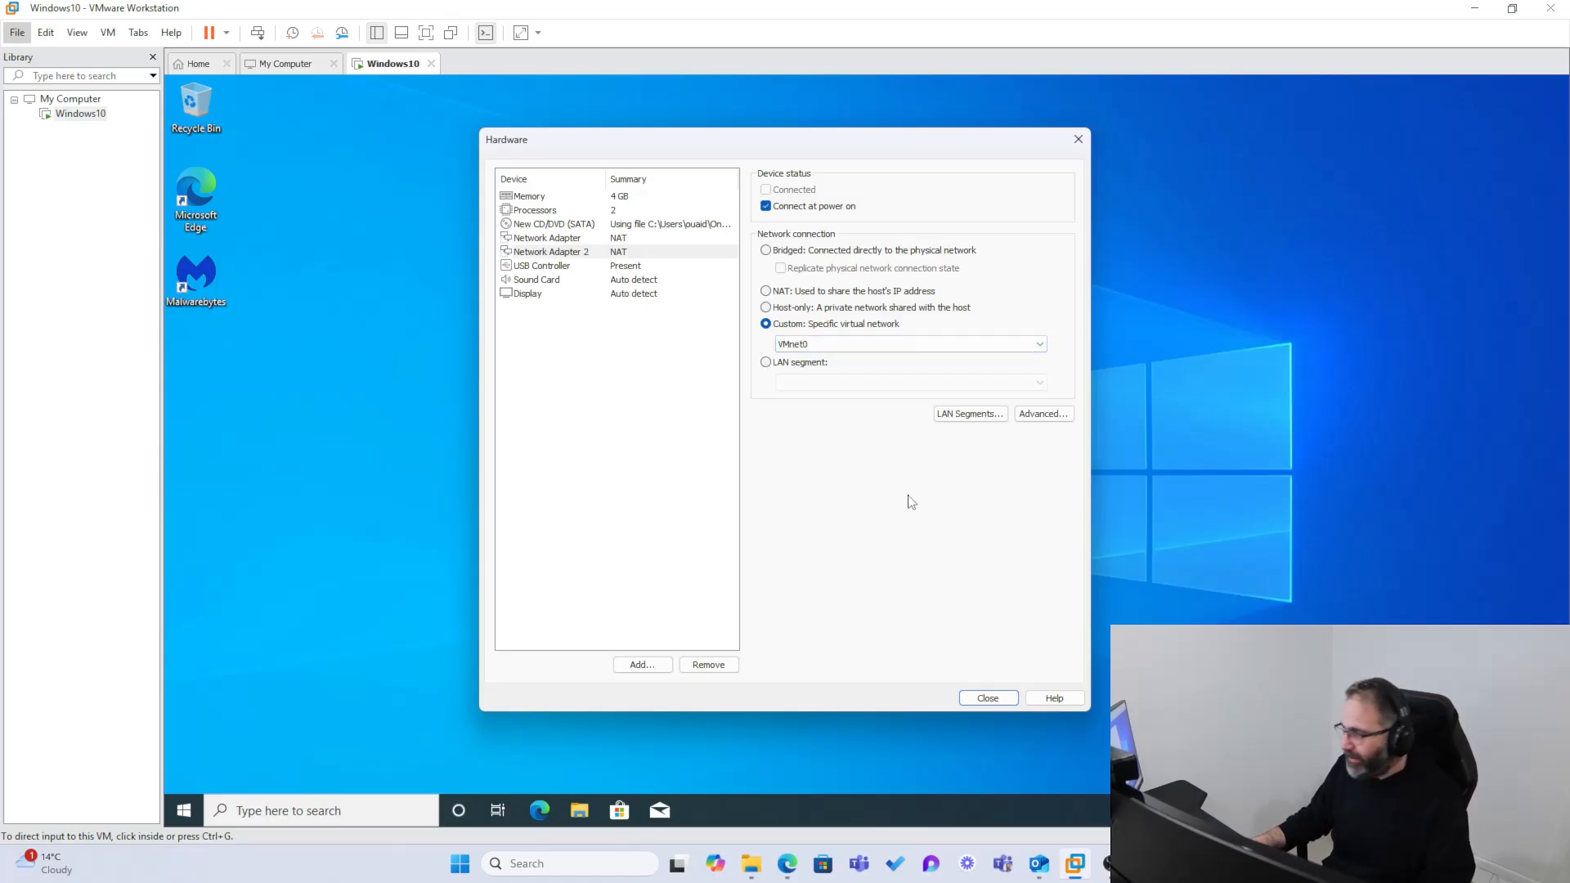
{"action": "left_click", "coordinate": [987, 699]}
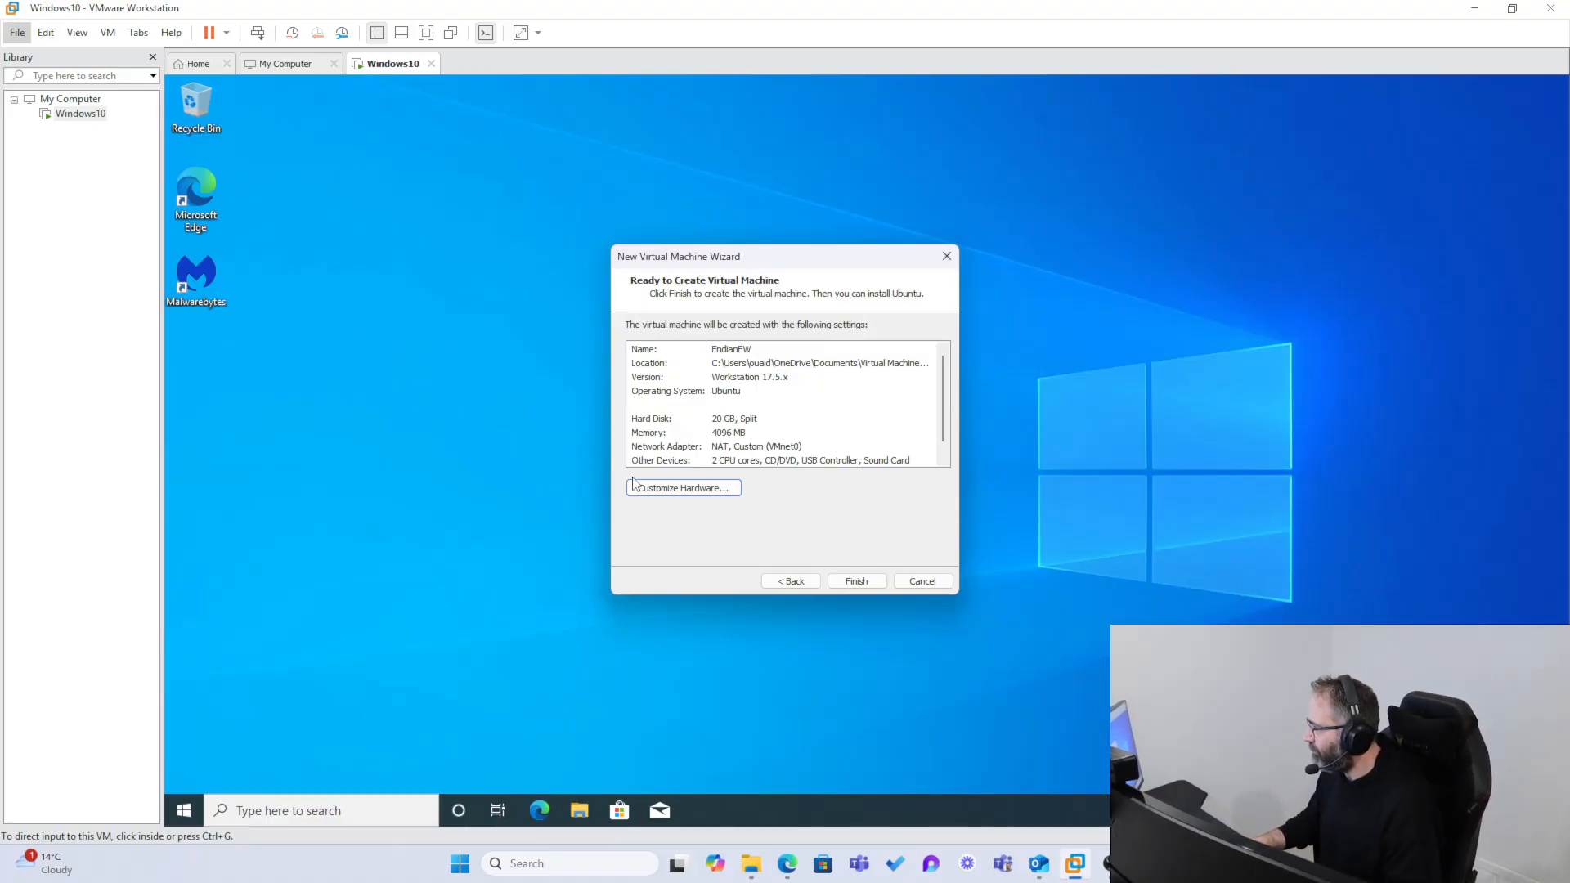
Step: Finish creating the EndianFW virtual machine and power it on
{"action": "left_click", "coordinate": [856, 580]}
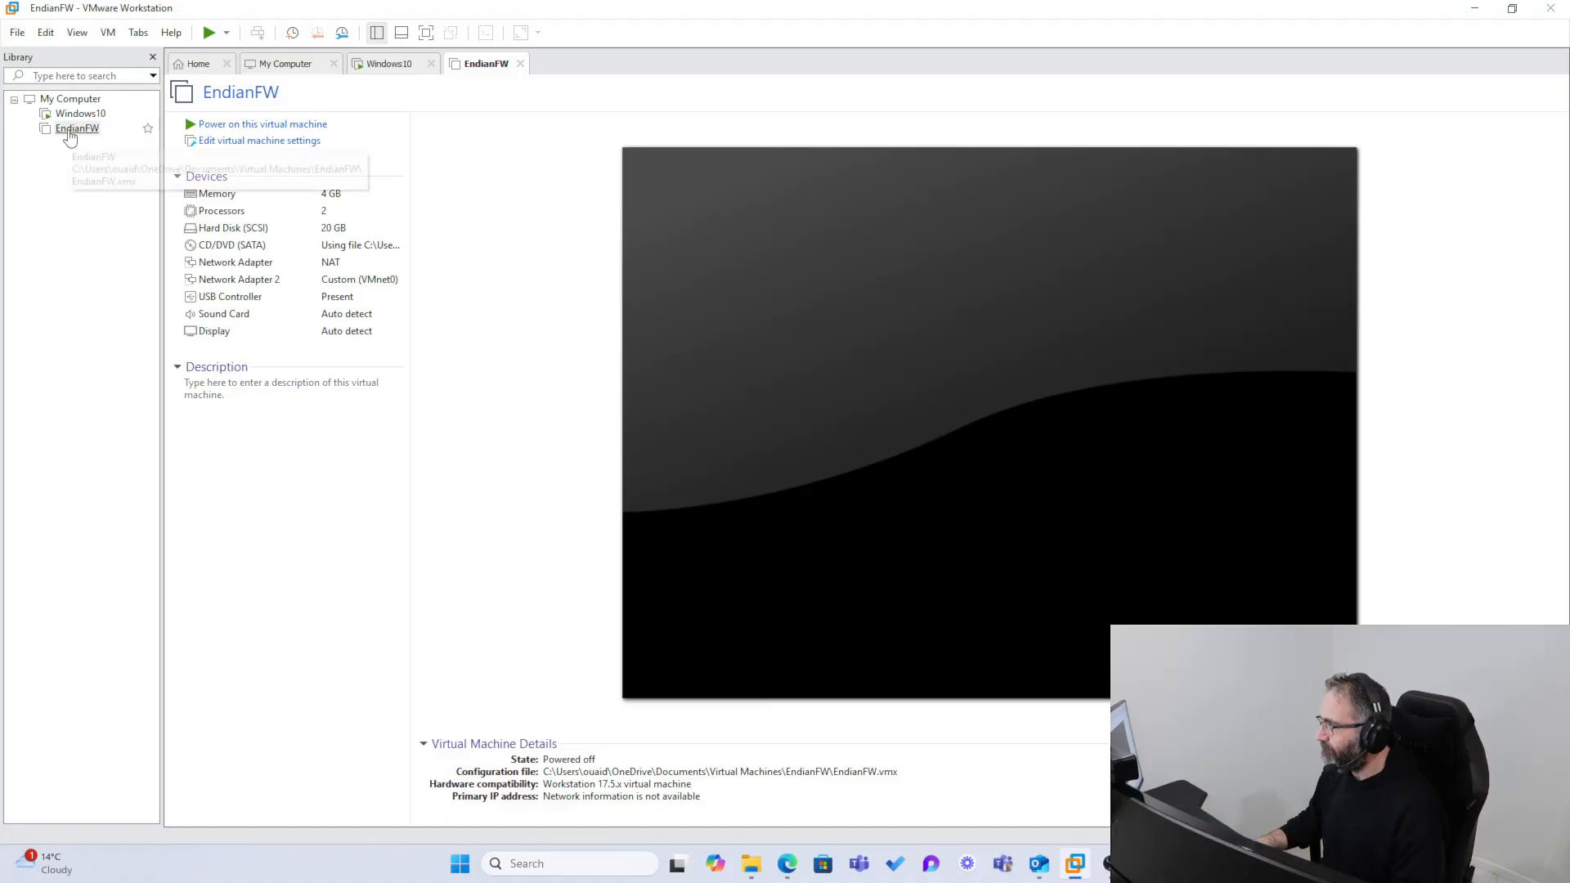
{"action": "left_click", "coordinate": [236, 125]}
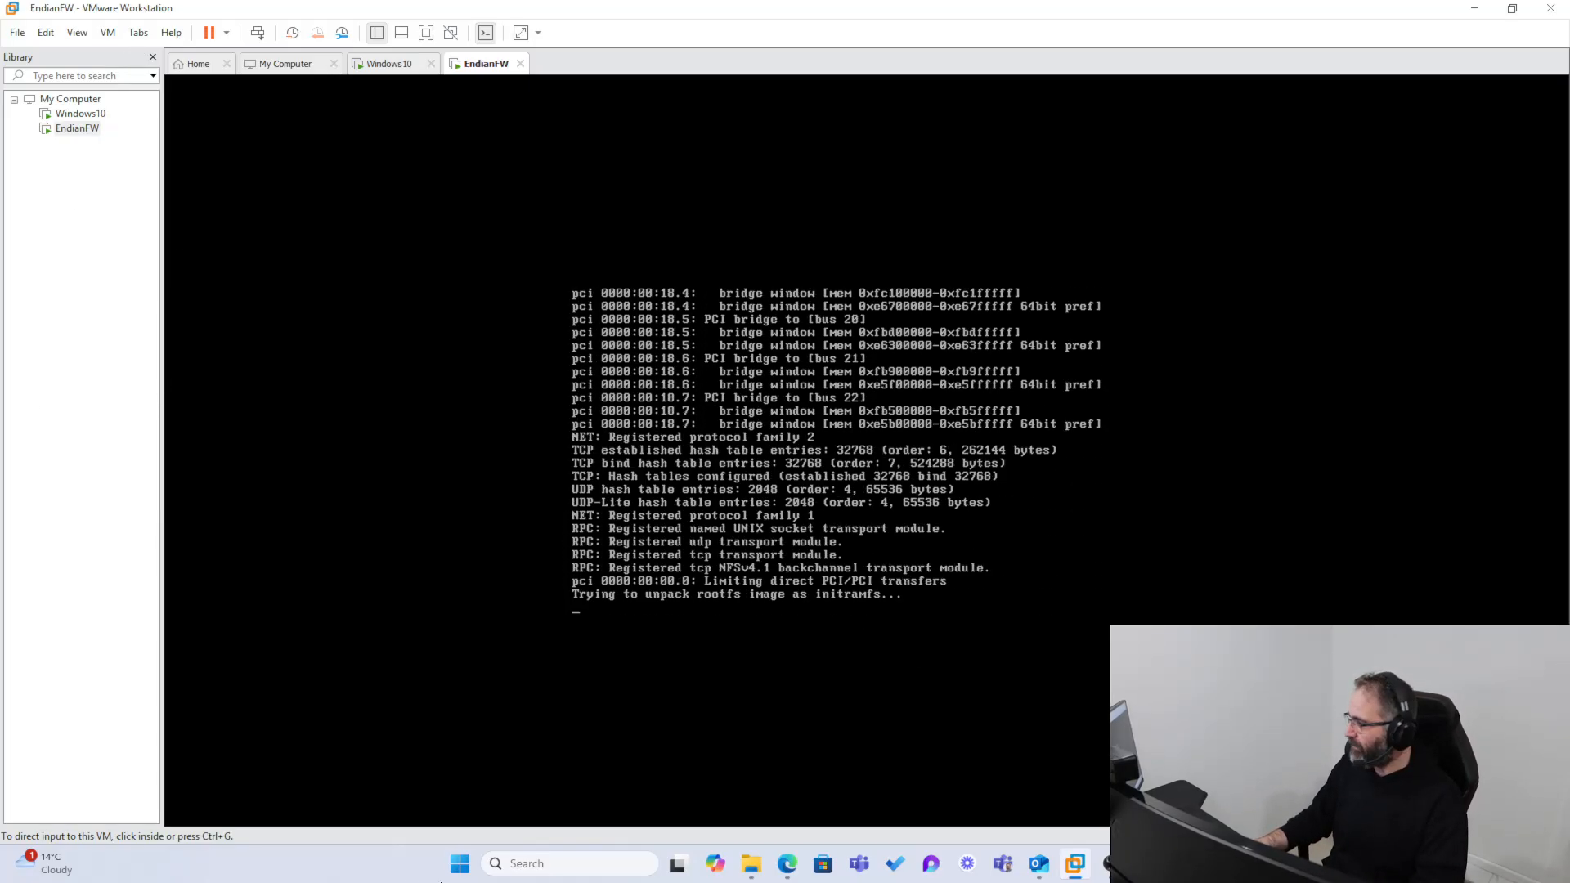
Step: Switch to Edge to check the Kali Linux VMware image in the downloads list, and return to VMware Workstation
{"action": "left_click", "coordinate": [787, 863]}
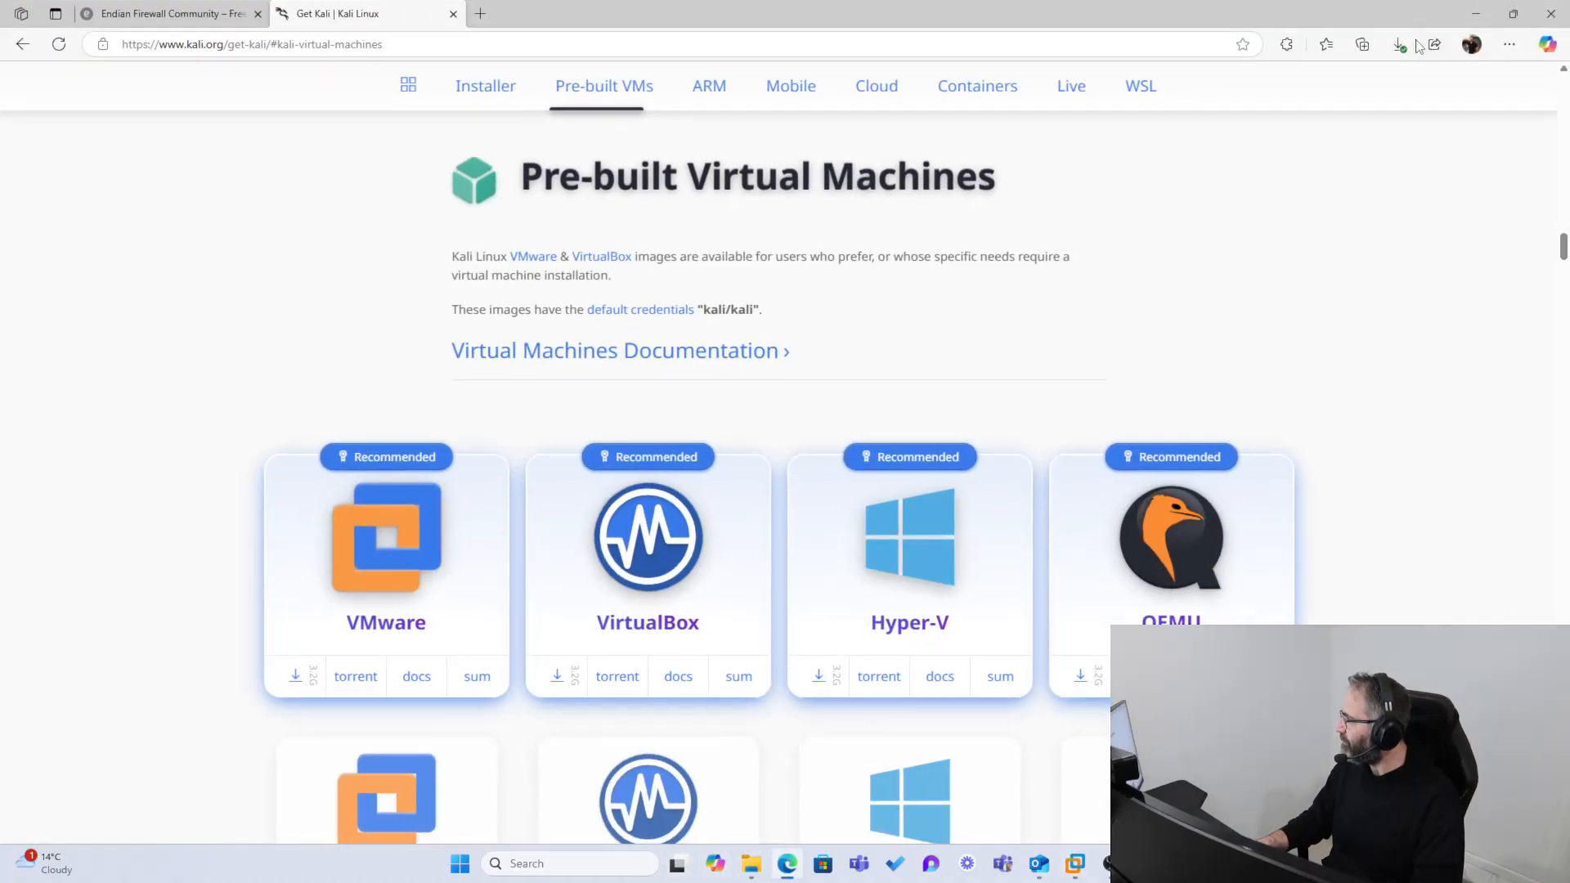
{"action": "left_click", "coordinate": [1399, 44]}
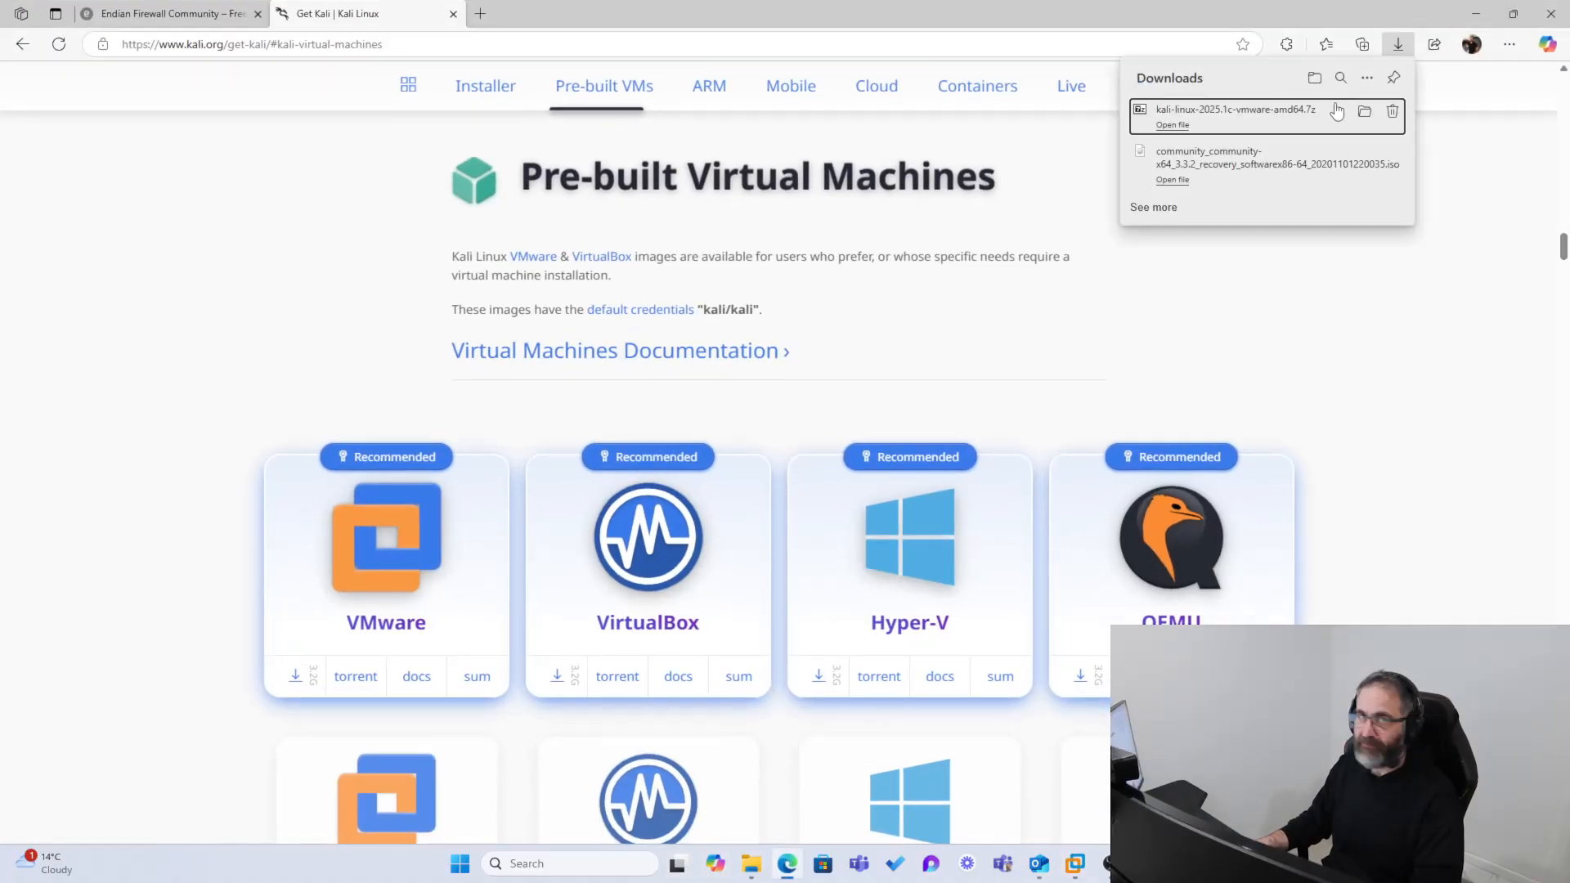
{"action": "left_click", "coordinate": [1425, 14]}
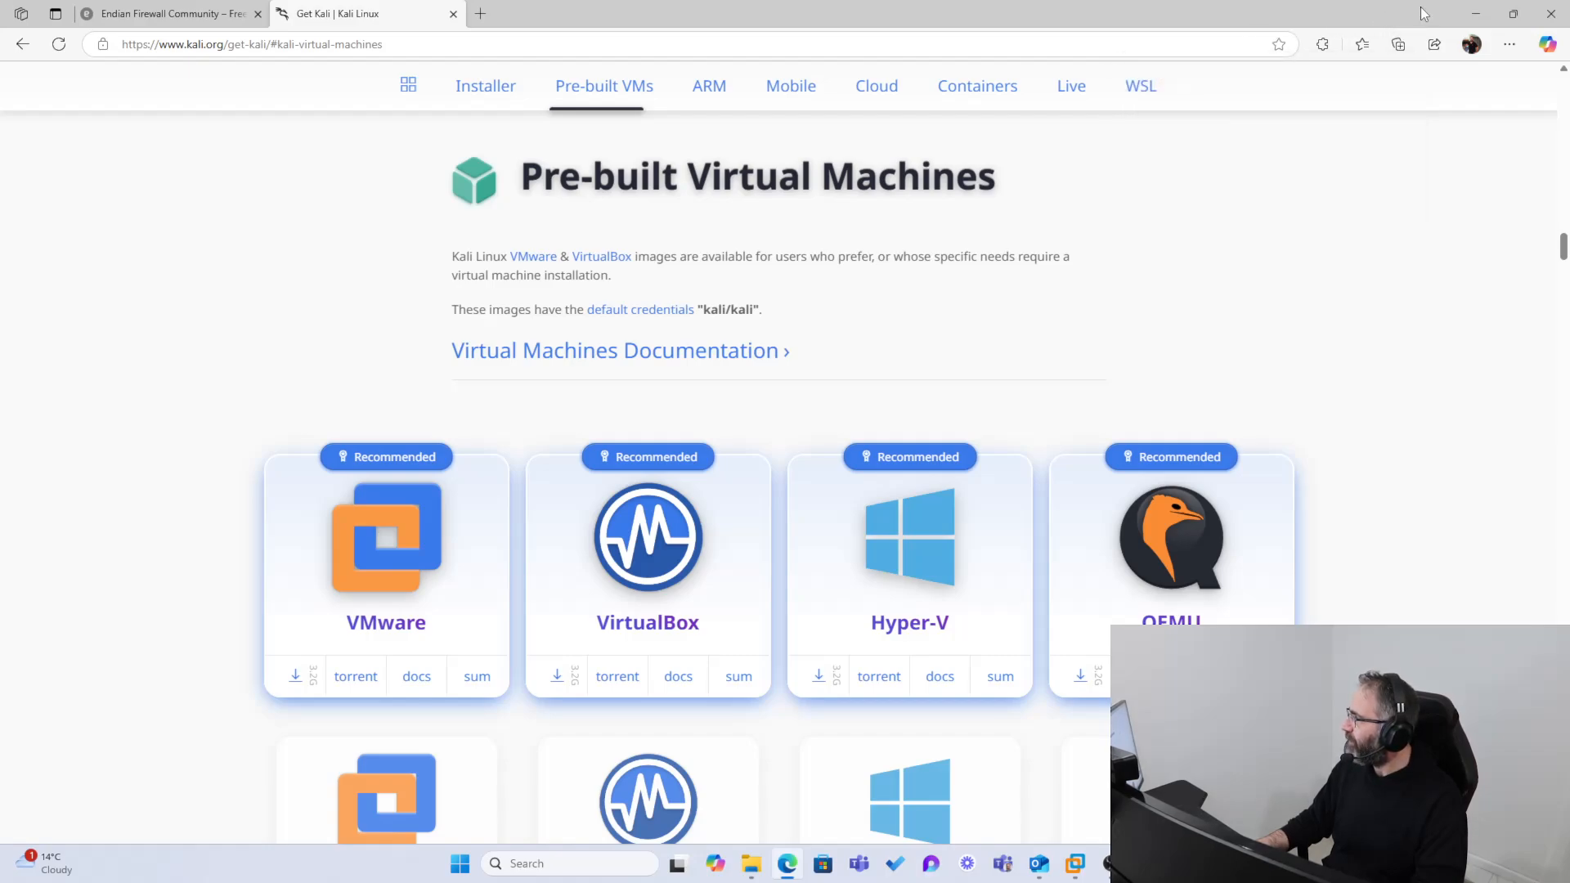
{"action": "left_click", "coordinate": [1482, 12]}
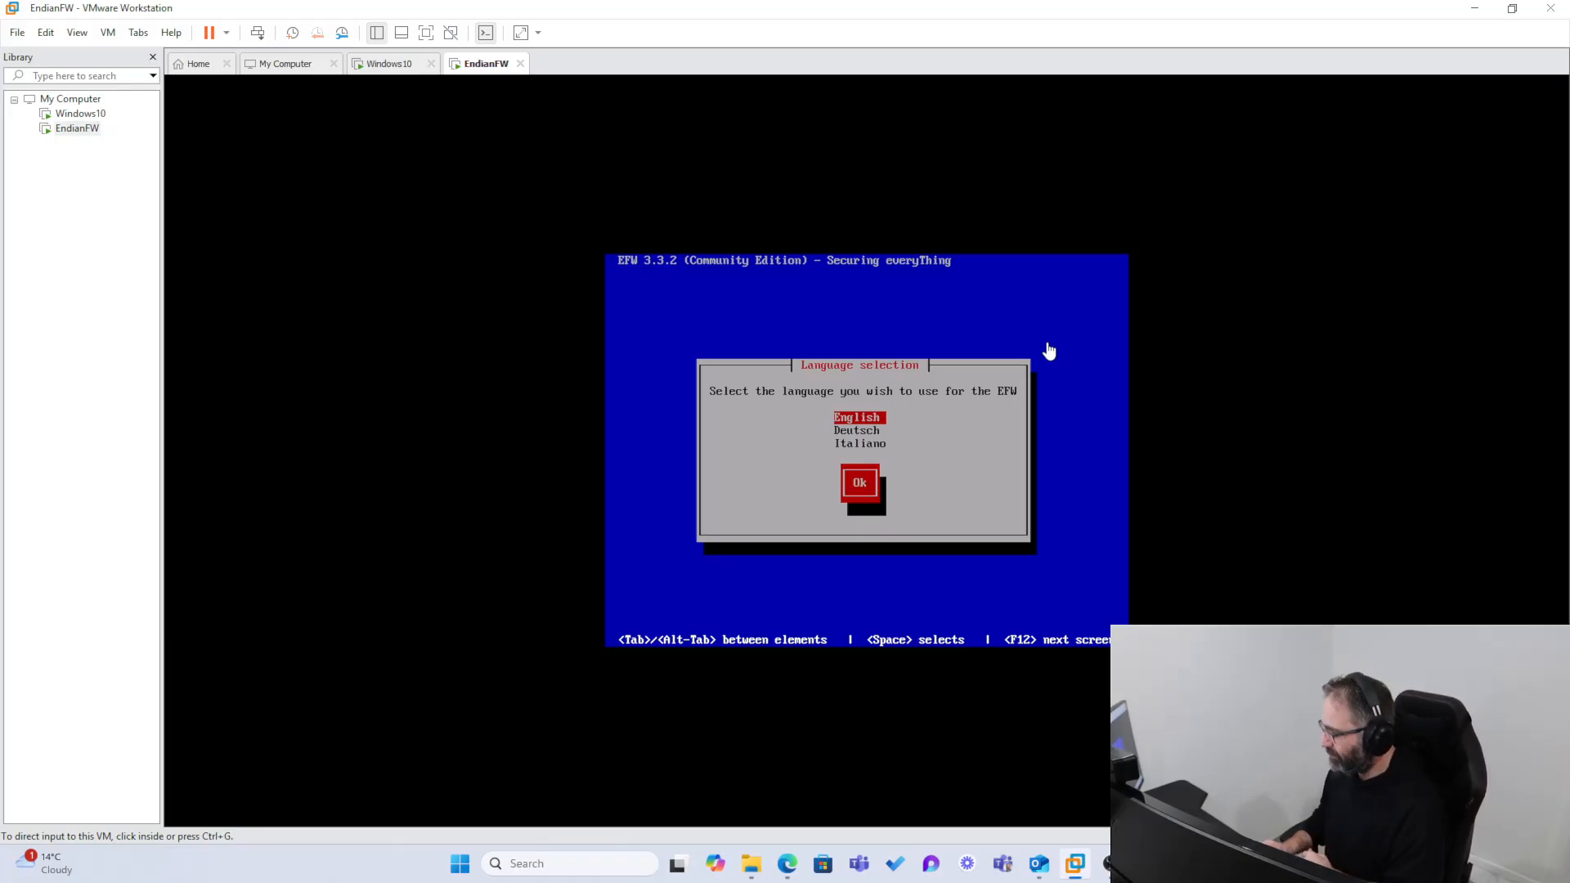
Step: Direct input to the EndianFW console and select English as the installation language
{"action": "left_click", "coordinate": [948, 469]}
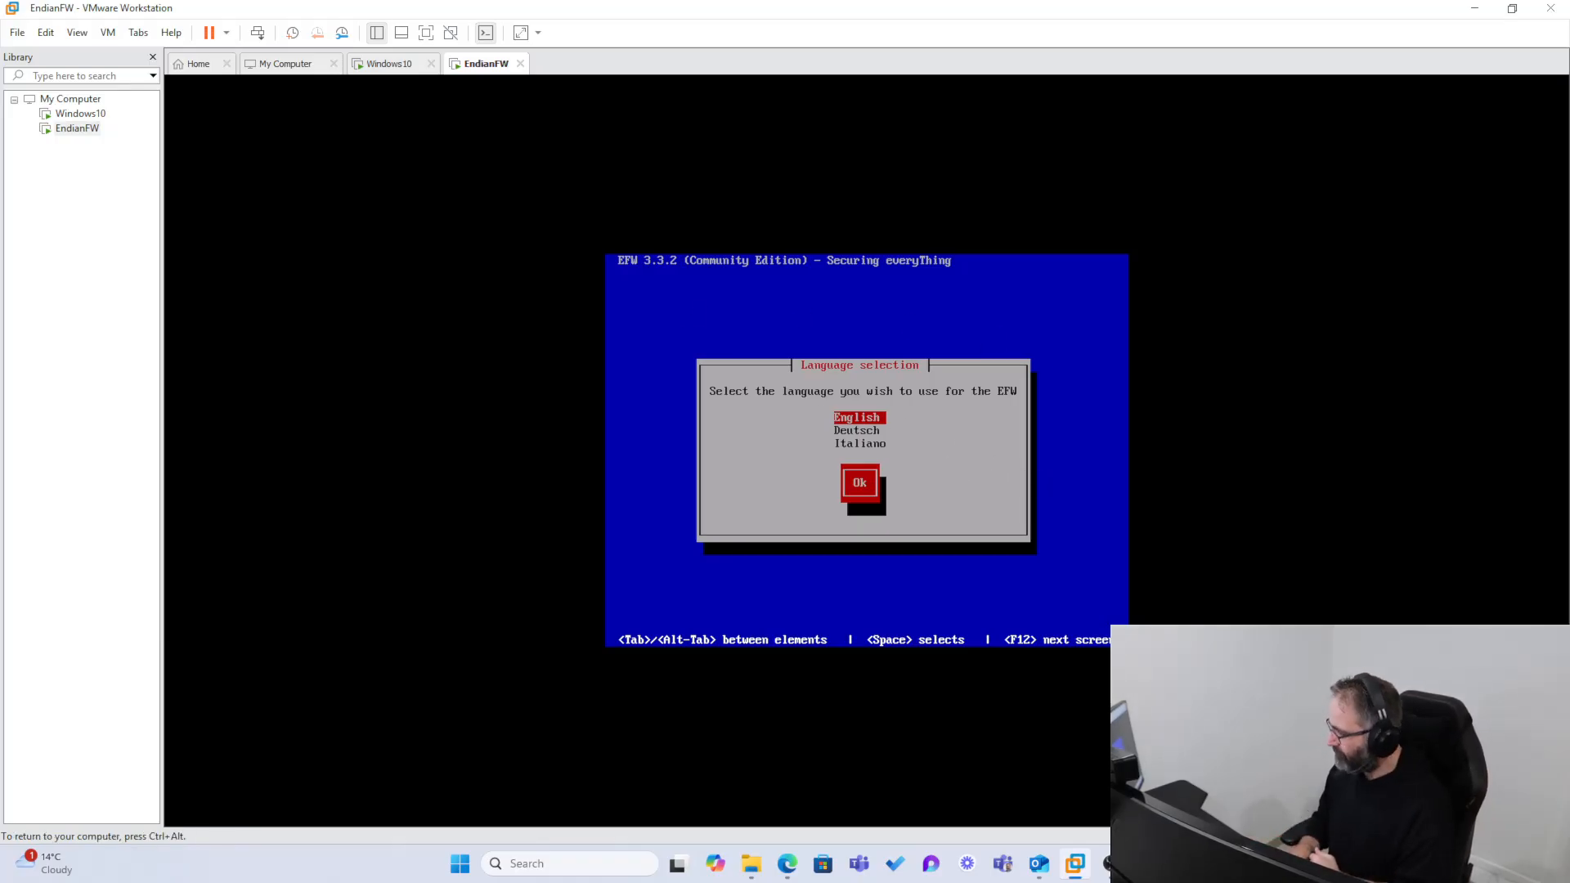
{"action": "key", "text": "Return"}
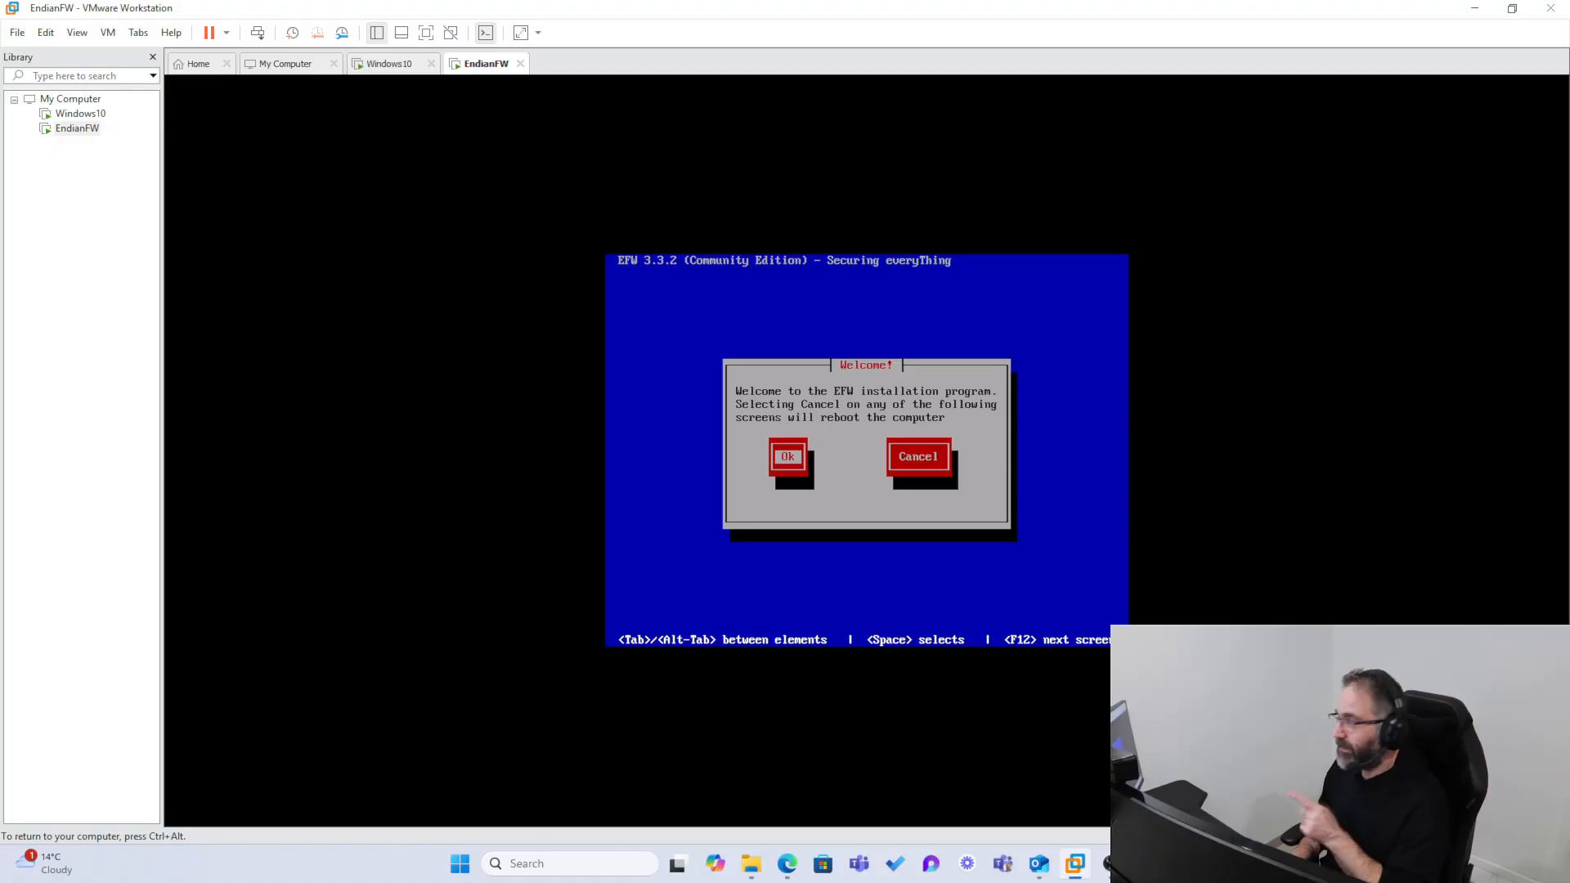
Step: Continue past the EFW welcome message and confirm partitioning and formatting the hard disk /dev/sda
{"action": "key", "text": "Return"}
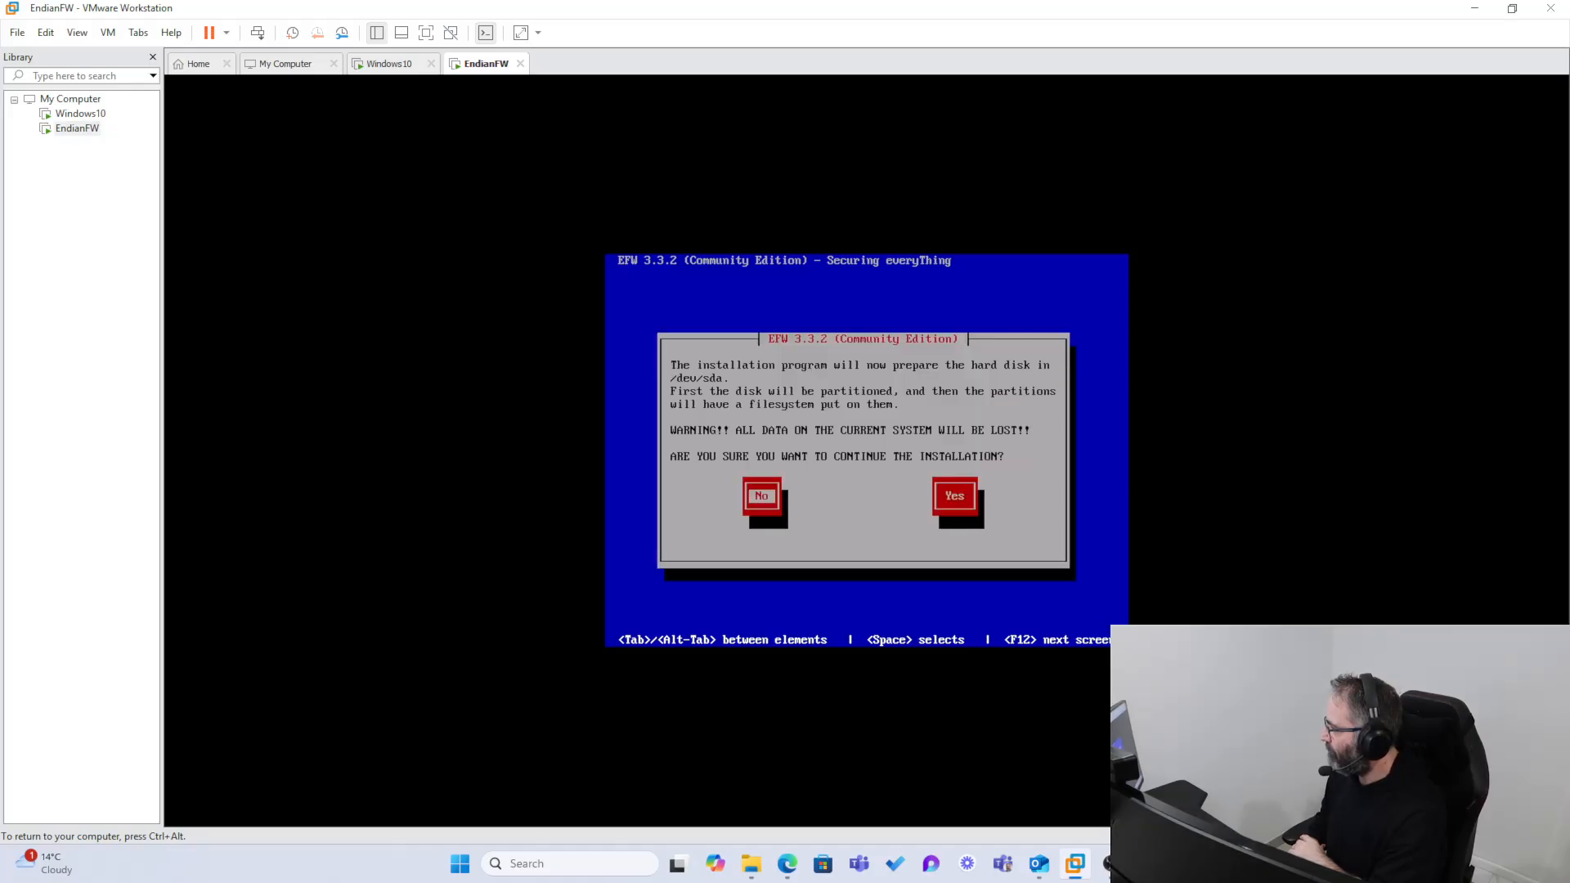
{"action": "key", "text": "Tab"}
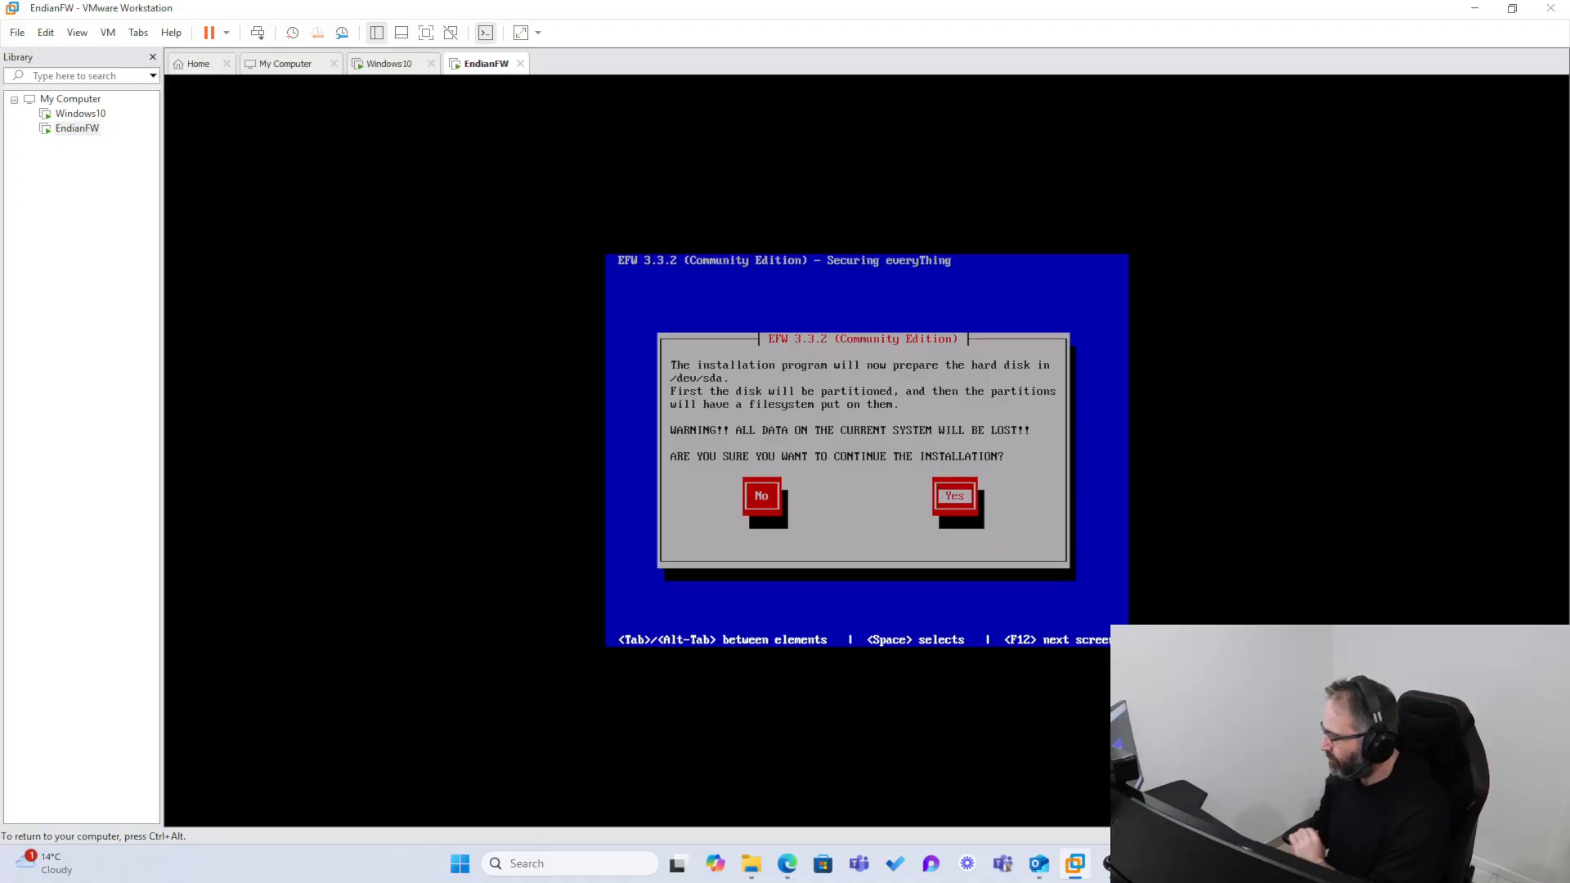
{"action": "key", "text": "Return"}
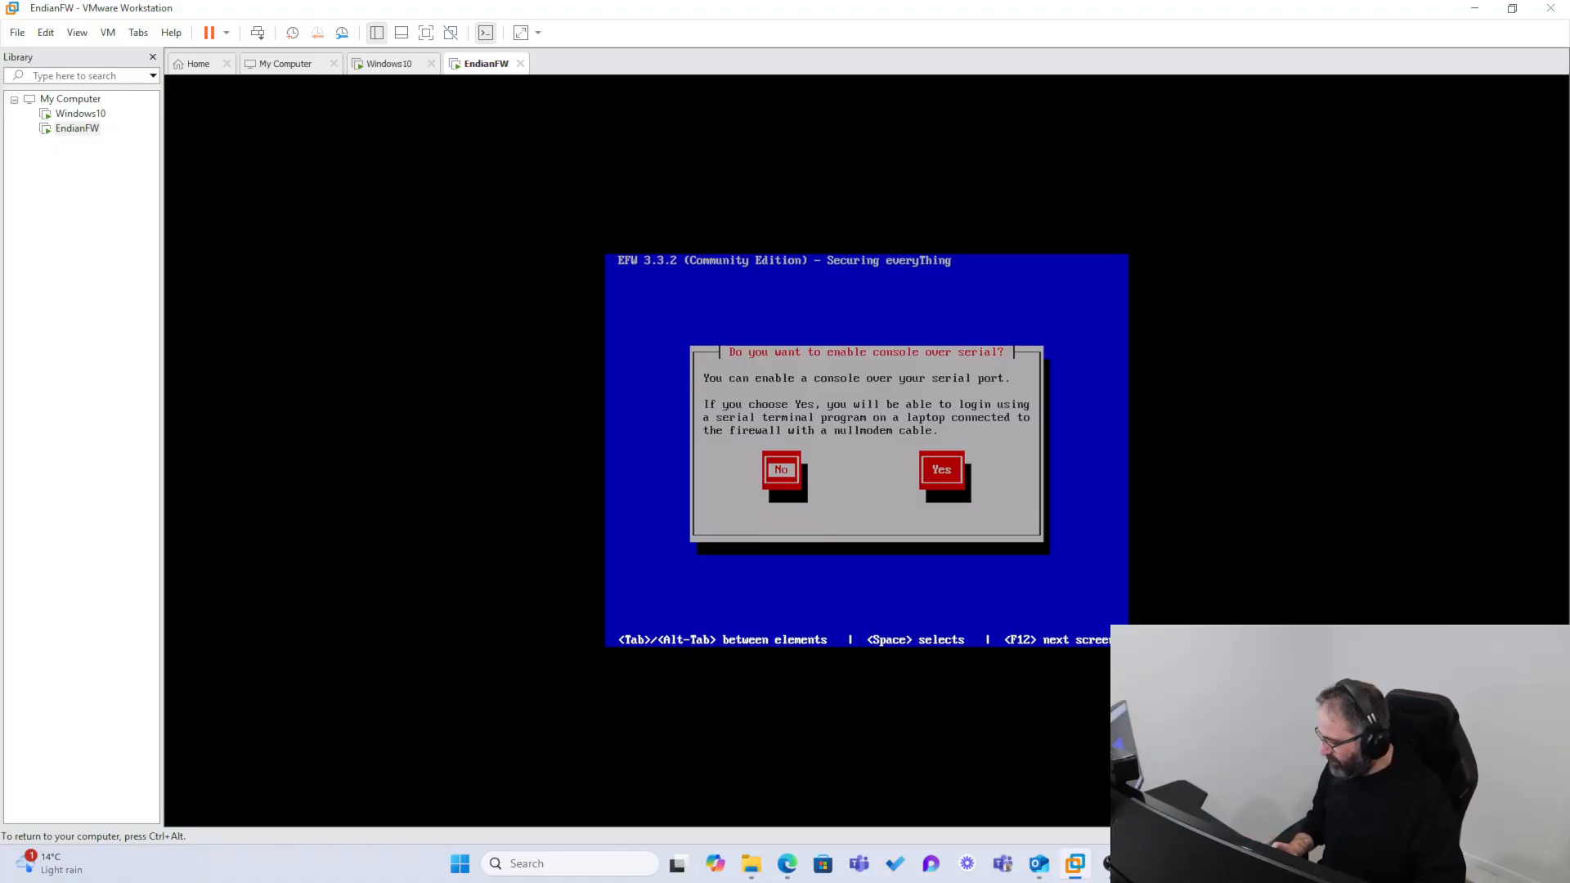
Step: Enable the console over the serial port and accept IP address 192.168.0.15 with network mask 255.255.255.0 for the GREEN interface
{"action": "key", "text": "Tab"}
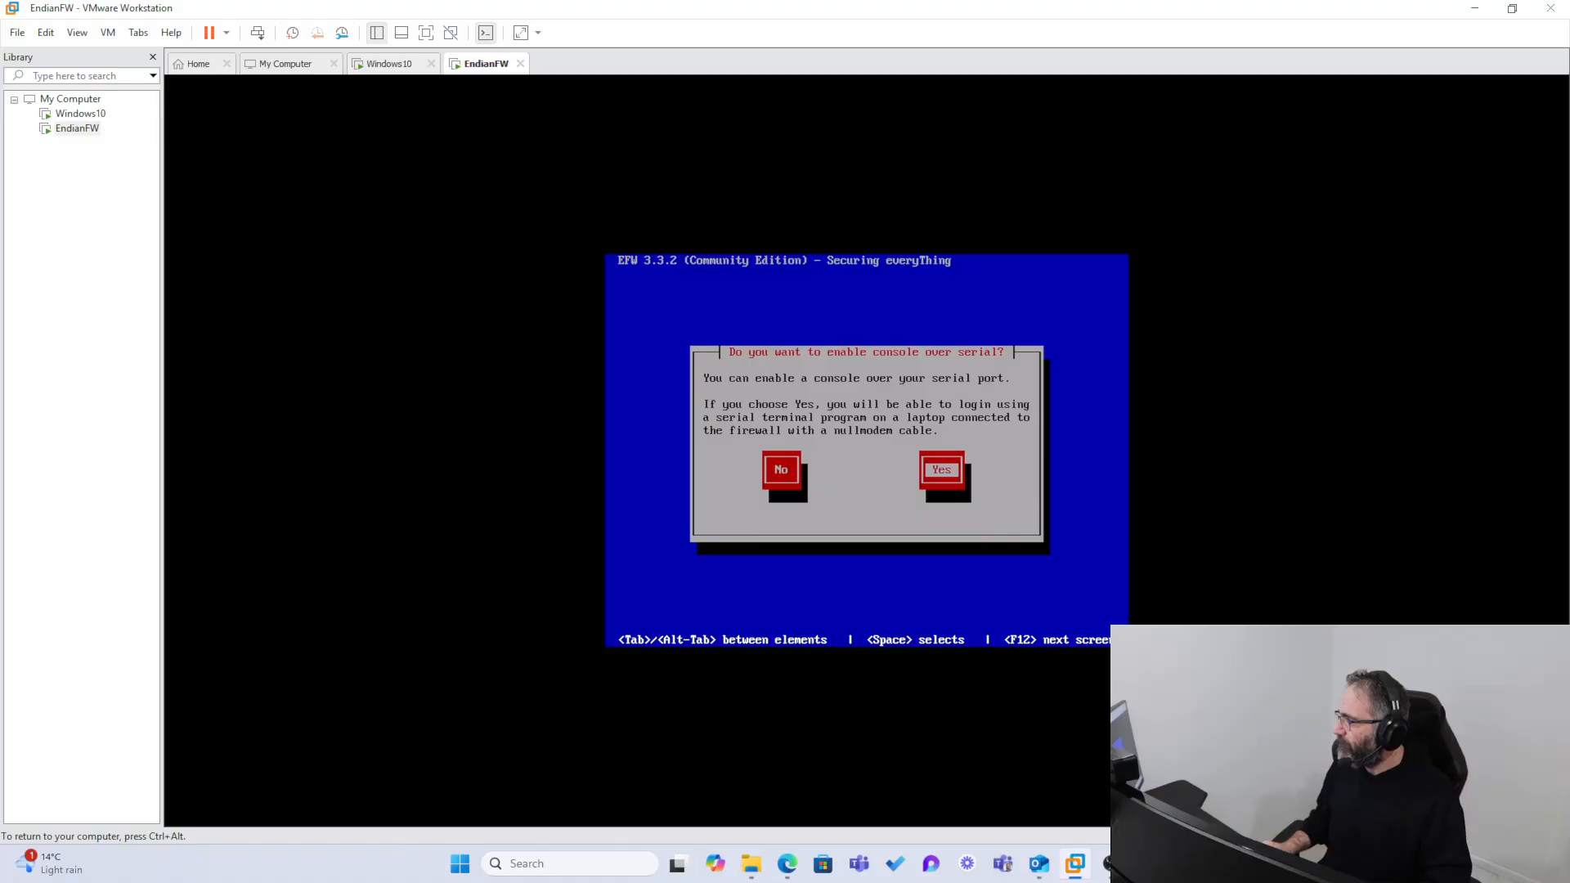
{"action": "key", "text": "Return"}
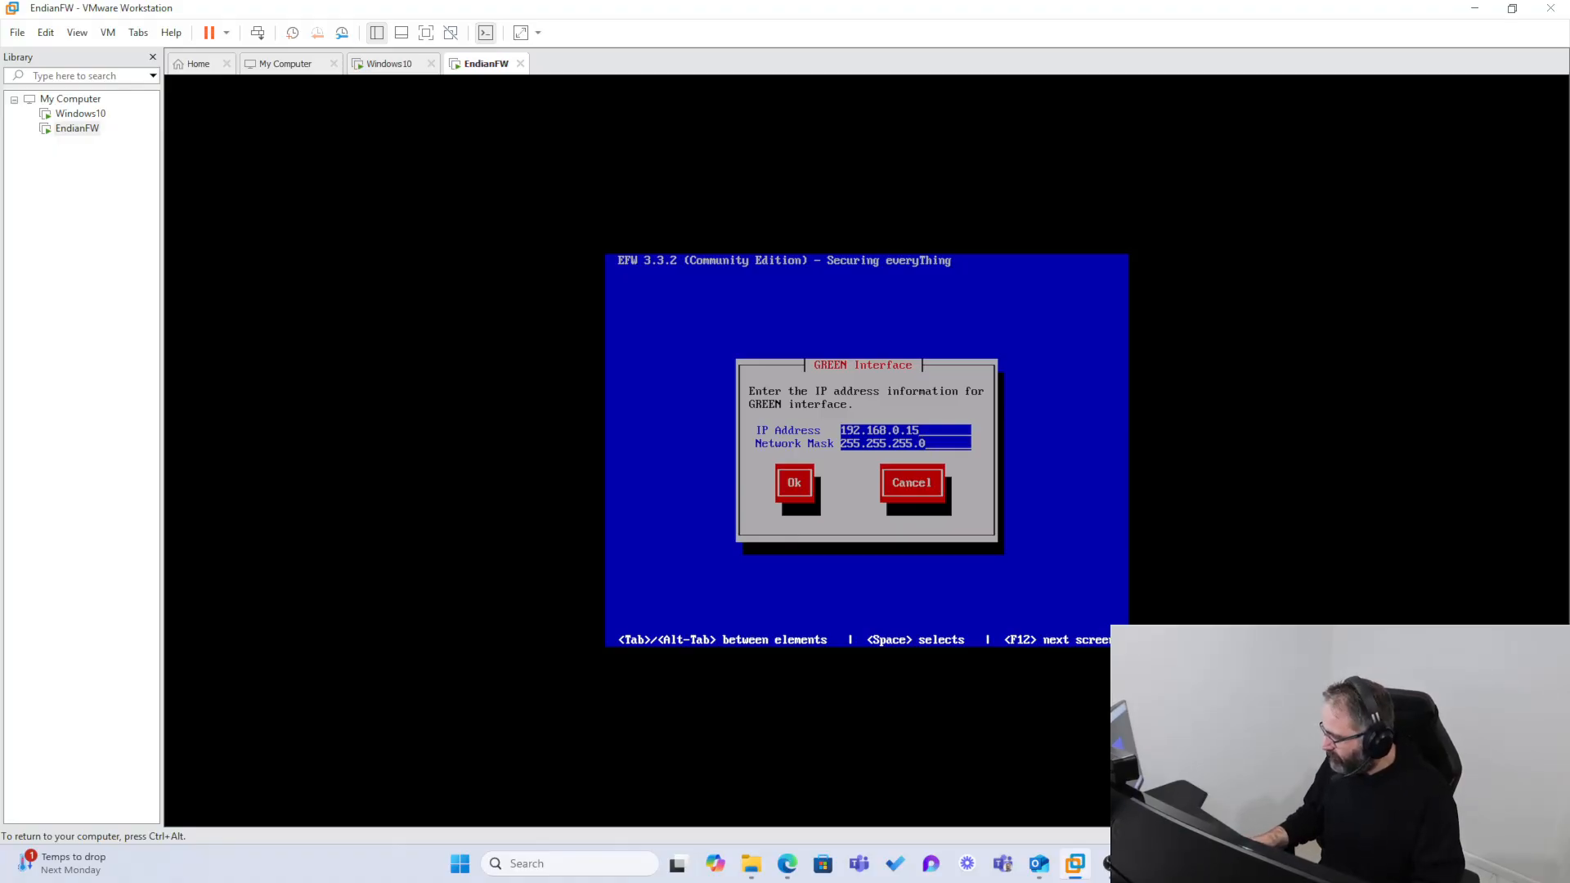
{"action": "key", "text": "Tab"}
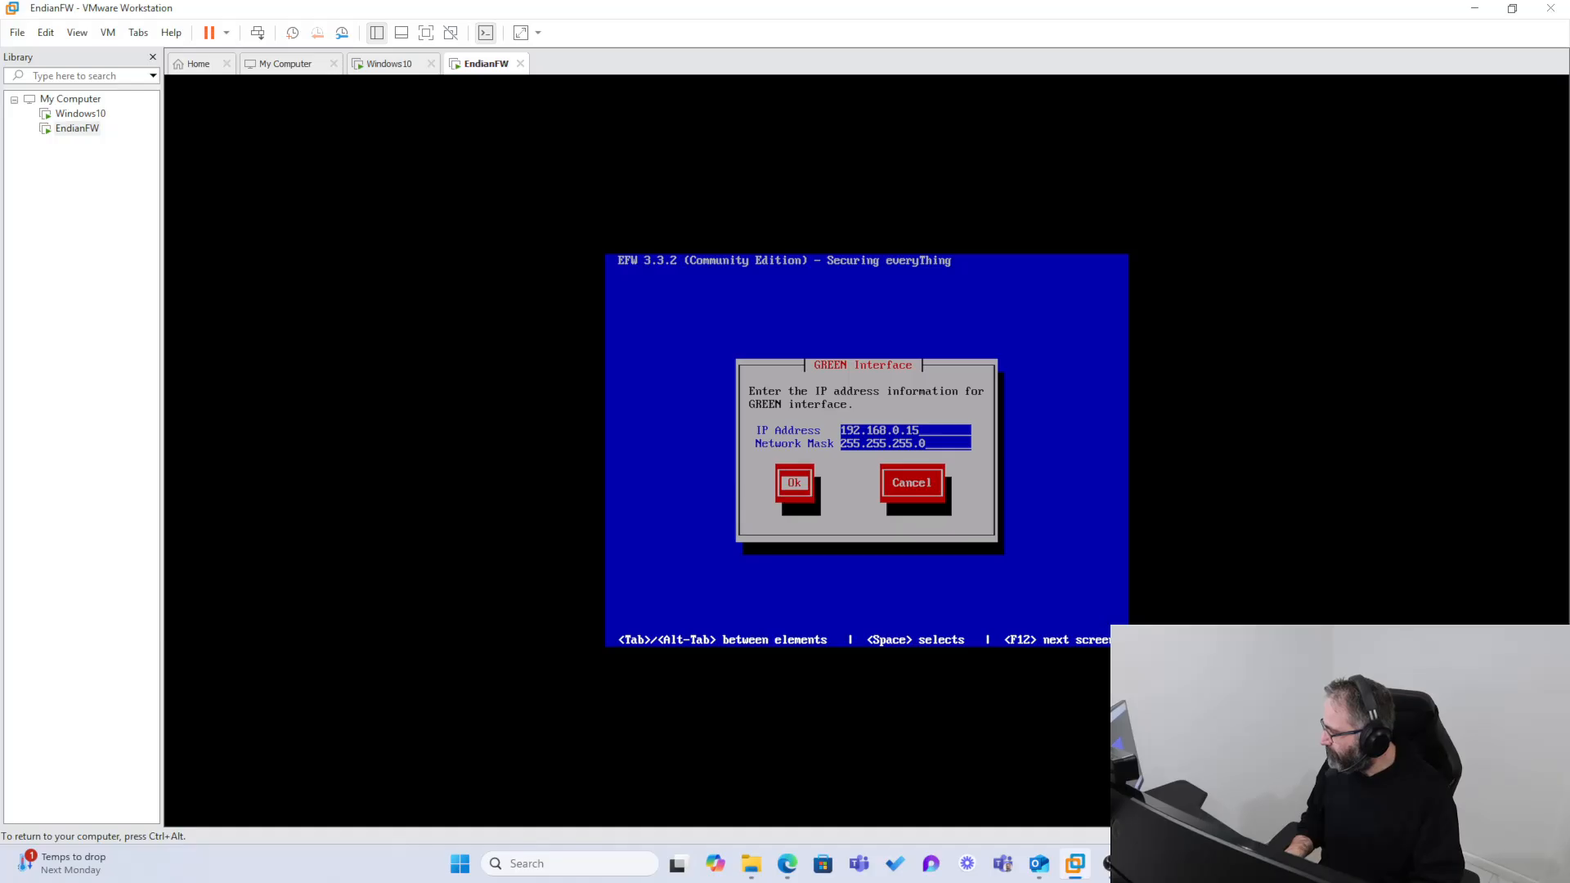
{"action": "key", "text": "Return"}
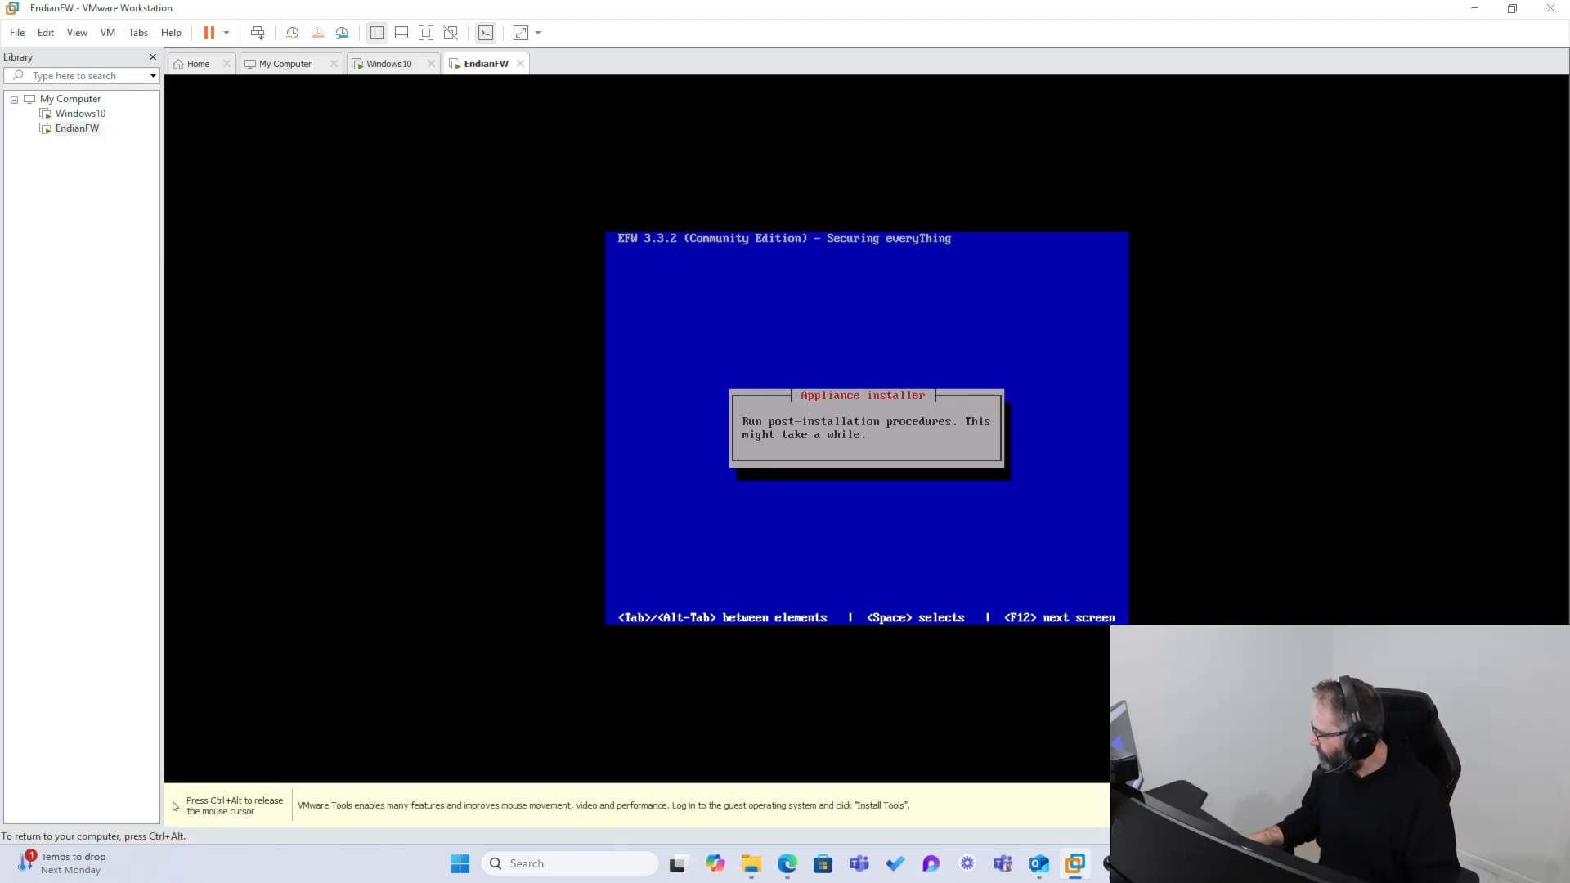
{"action": "key", "text": "ctrl+alt"}
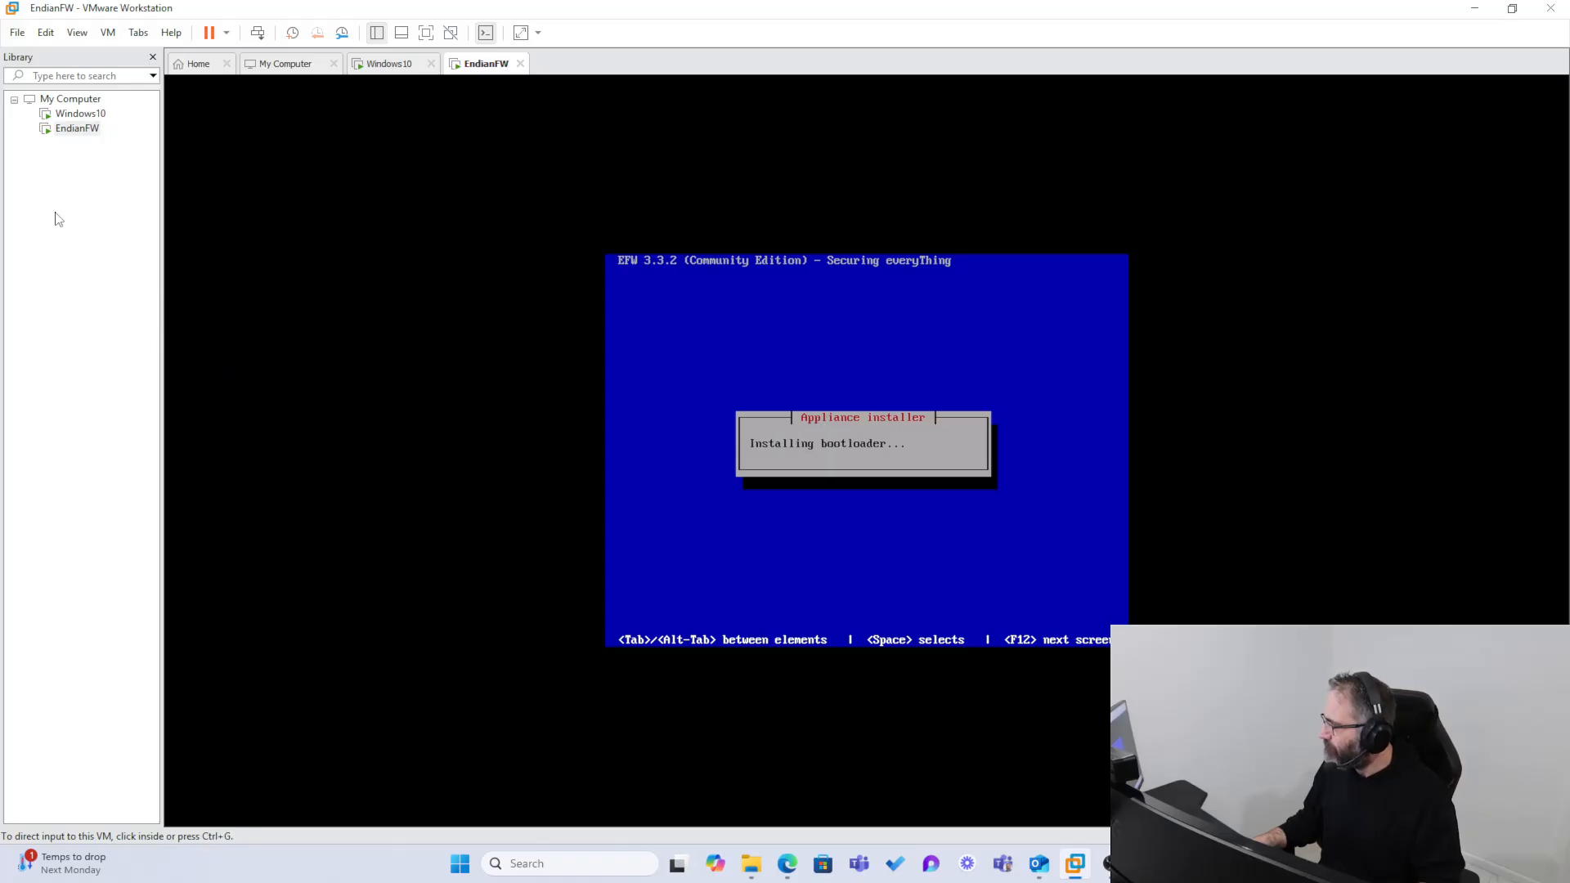
{"action": "left_click", "coordinate": [18, 33]}
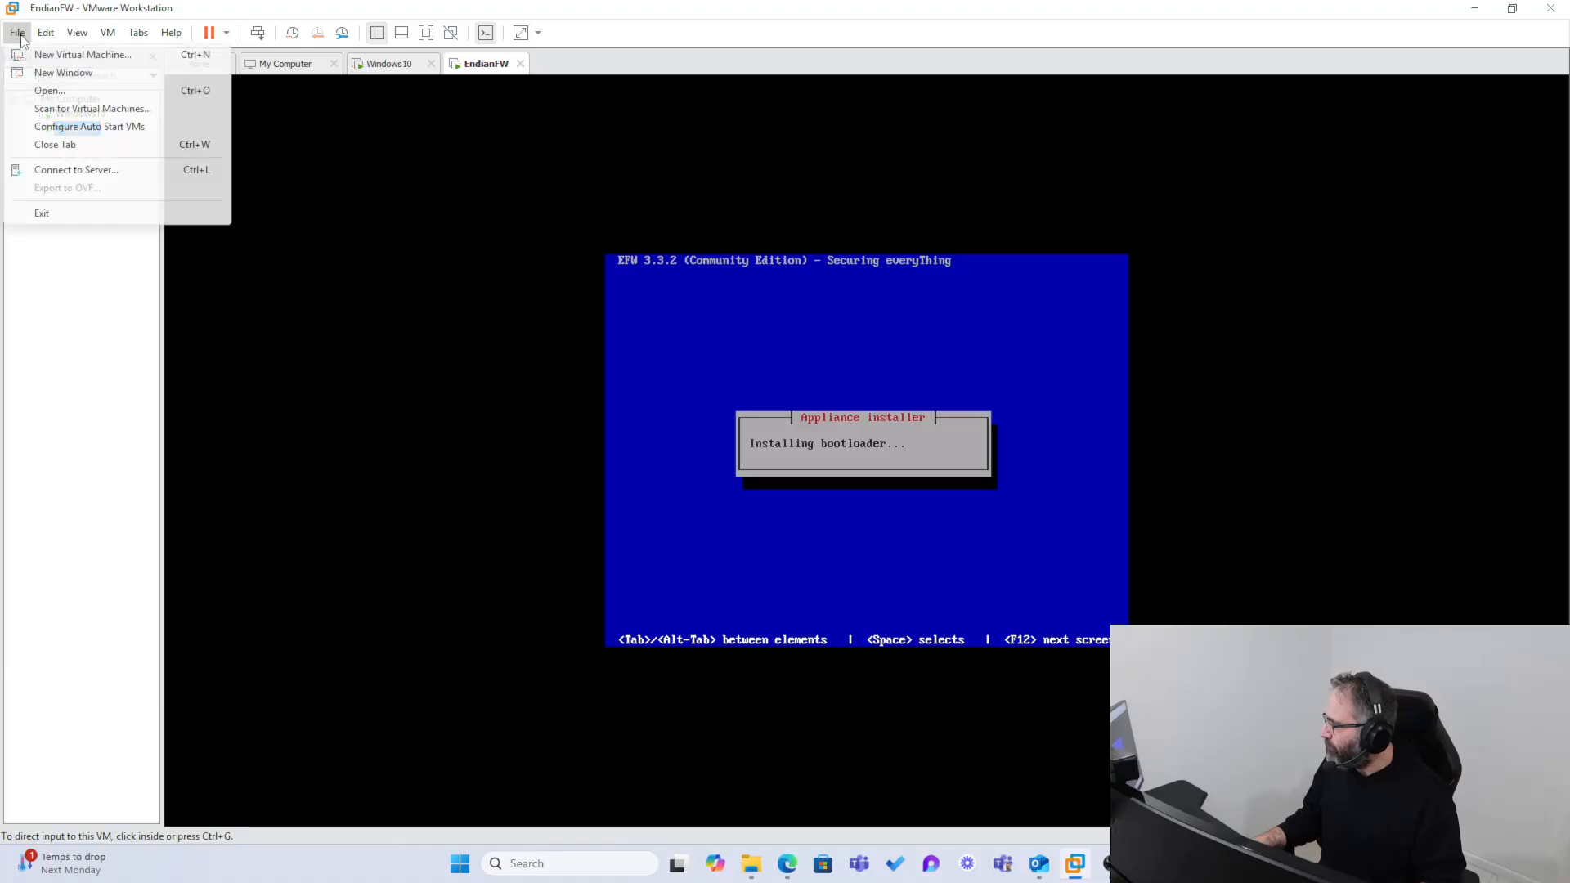
{"action": "left_click", "coordinate": [70, 91]}
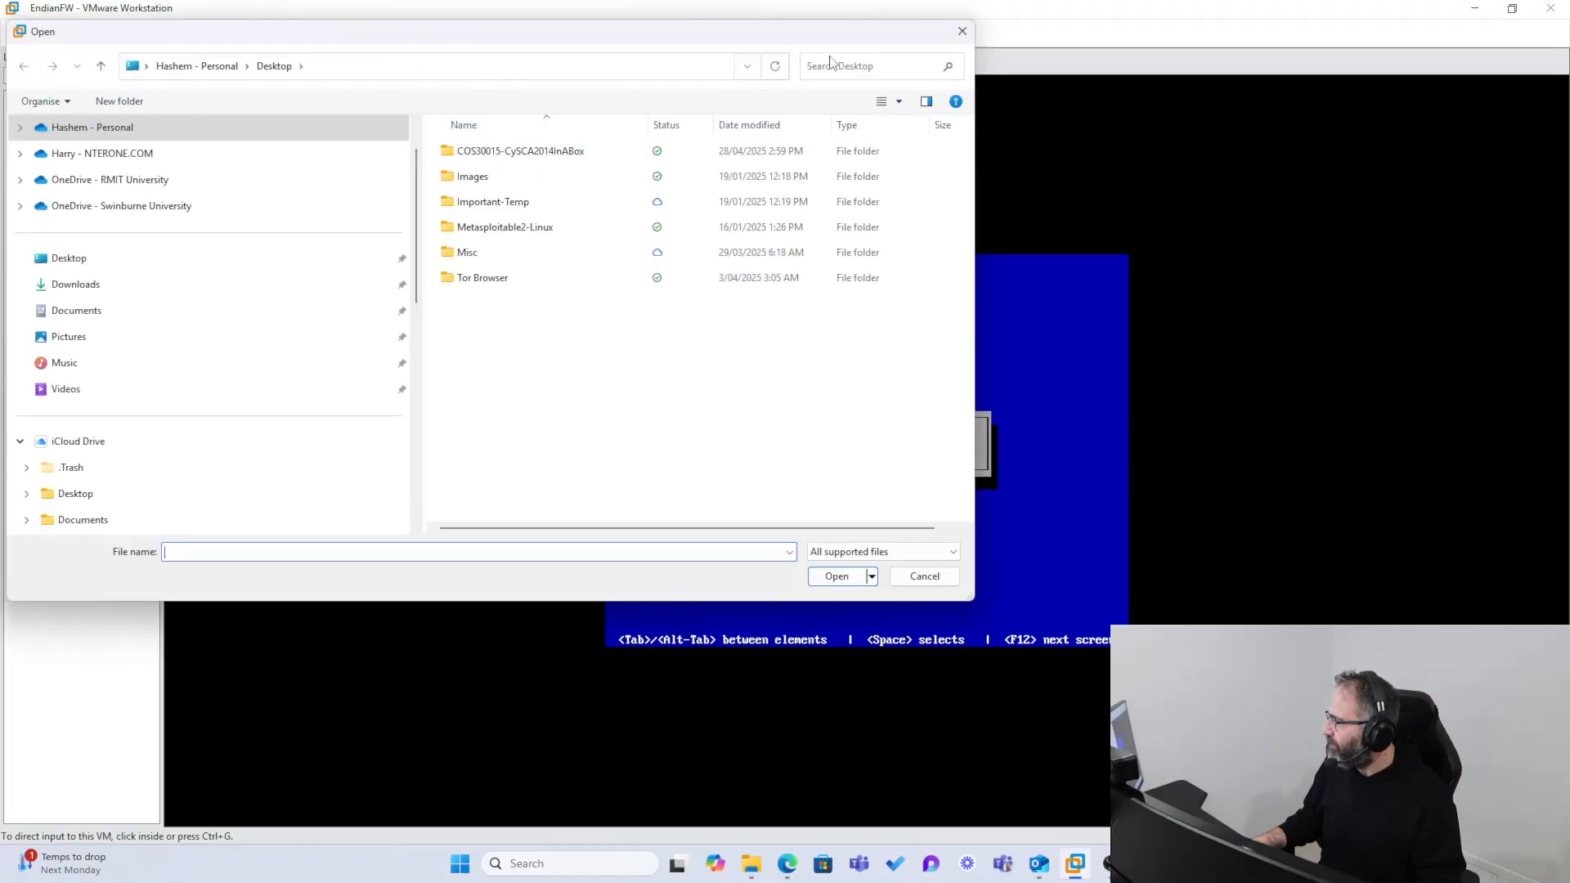
{"action": "left_click", "coordinate": [962, 32]}
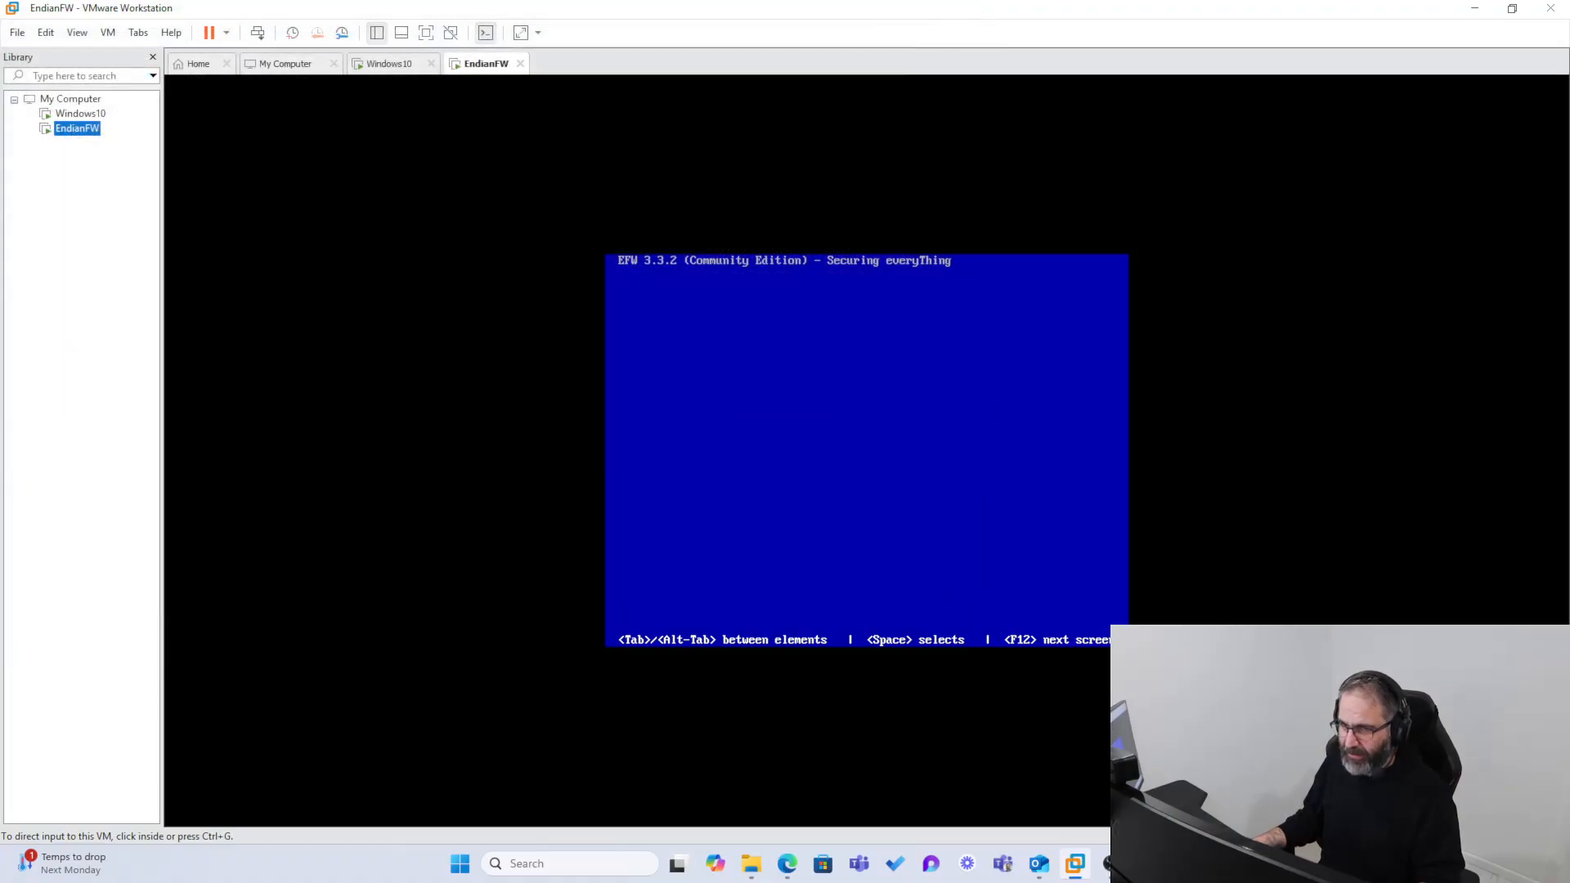
Step: Return input to the EndianFW console and acknowledge the installation-complete message to finish the EFW installer
{"action": "left_click", "coordinate": [639, 545]}
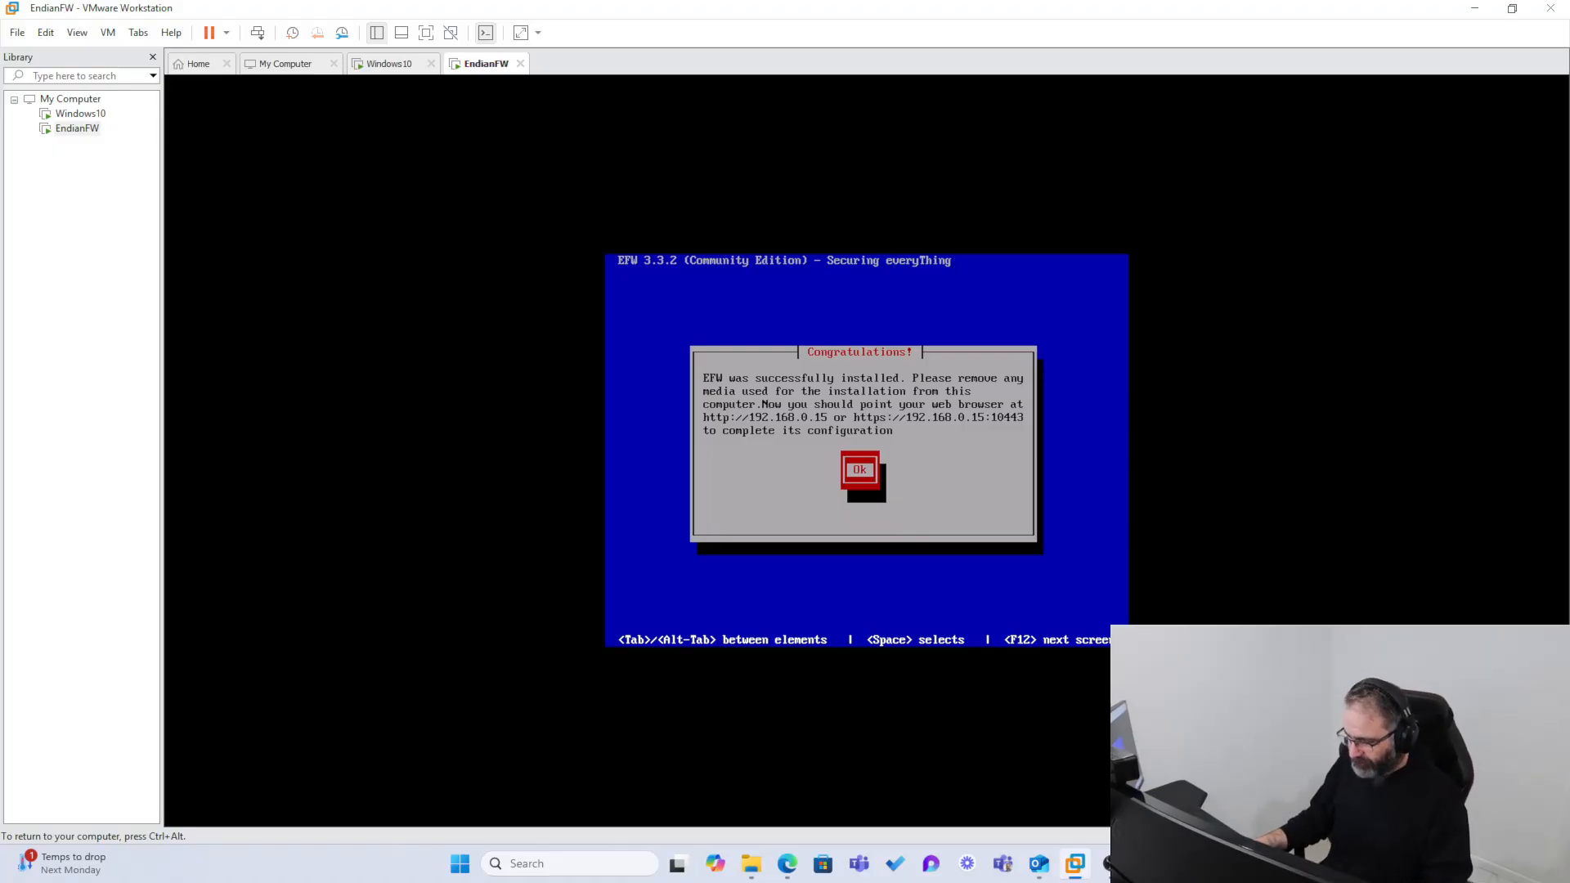
{"action": "key", "text": "ctrl+alt"}
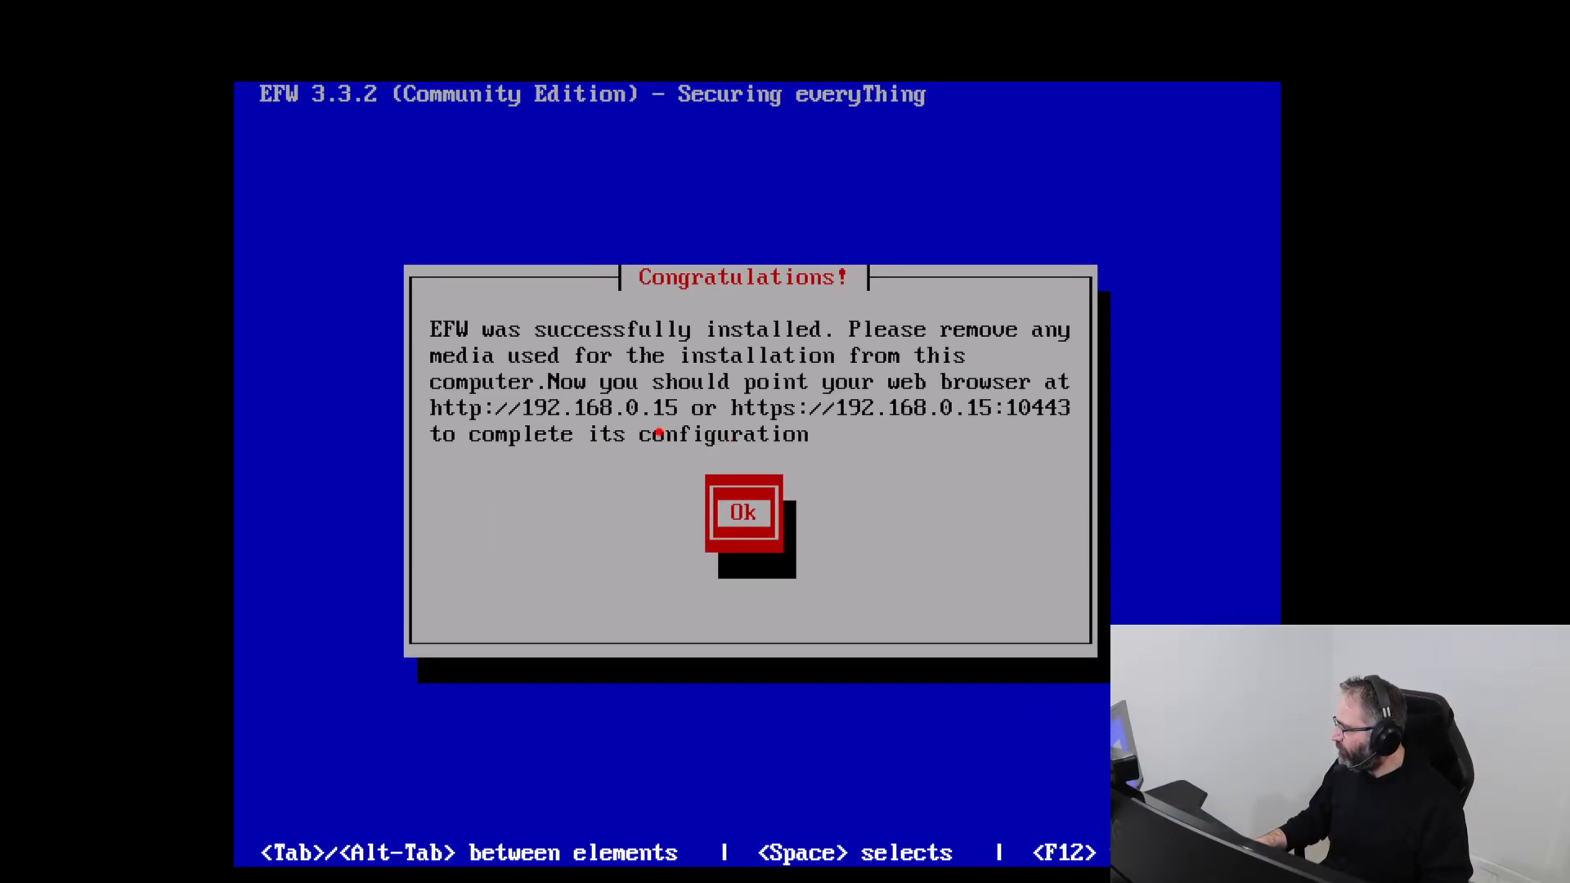
{"action": "mouse_move", "coordinate": [658, 431]}
{"action": "left_mouse_down"}
{"action": "mouse_move", "coordinate": [414, 446]}
{"action": "mouse_move", "coordinate": [679, 347]}
{"action": "mouse_move", "coordinate": [646, 427]}
{"action": "mouse_move", "coordinate": [620, 435]}
{"action": "left_mouse_up"}
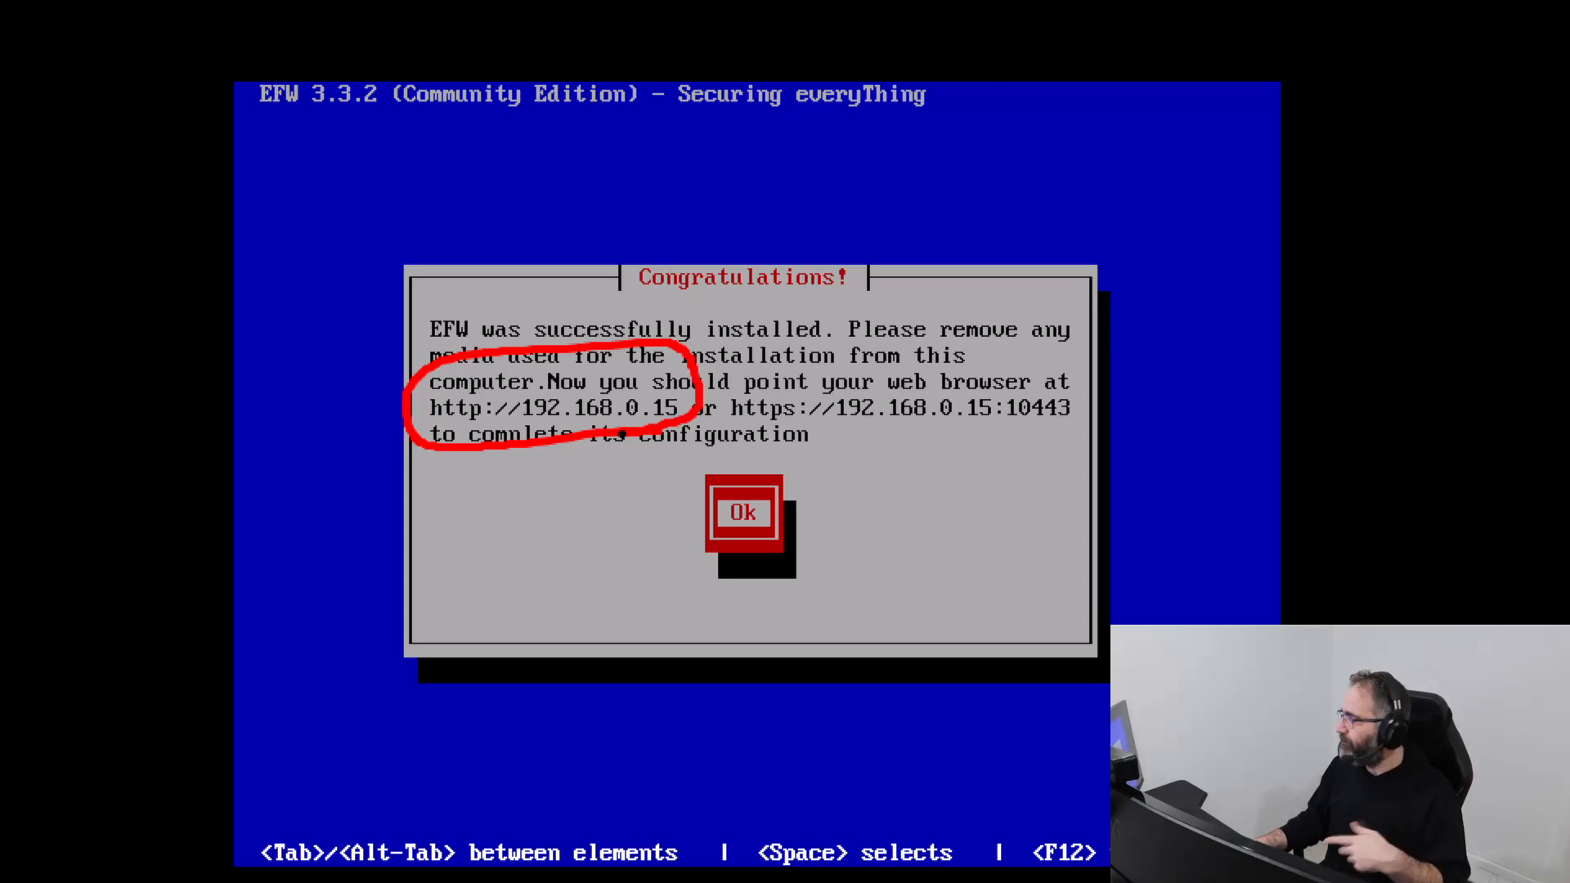
{"action": "mouse_move", "coordinate": [979, 441]}
{"action": "left_mouse_down"}
{"action": "mouse_move", "coordinate": [740, 435]}
{"action": "mouse_move", "coordinate": [781, 326]}
{"action": "mouse_move", "coordinate": [1141, 377]}
{"action": "mouse_move", "coordinate": [958, 449]}
{"action": "left_mouse_up"}
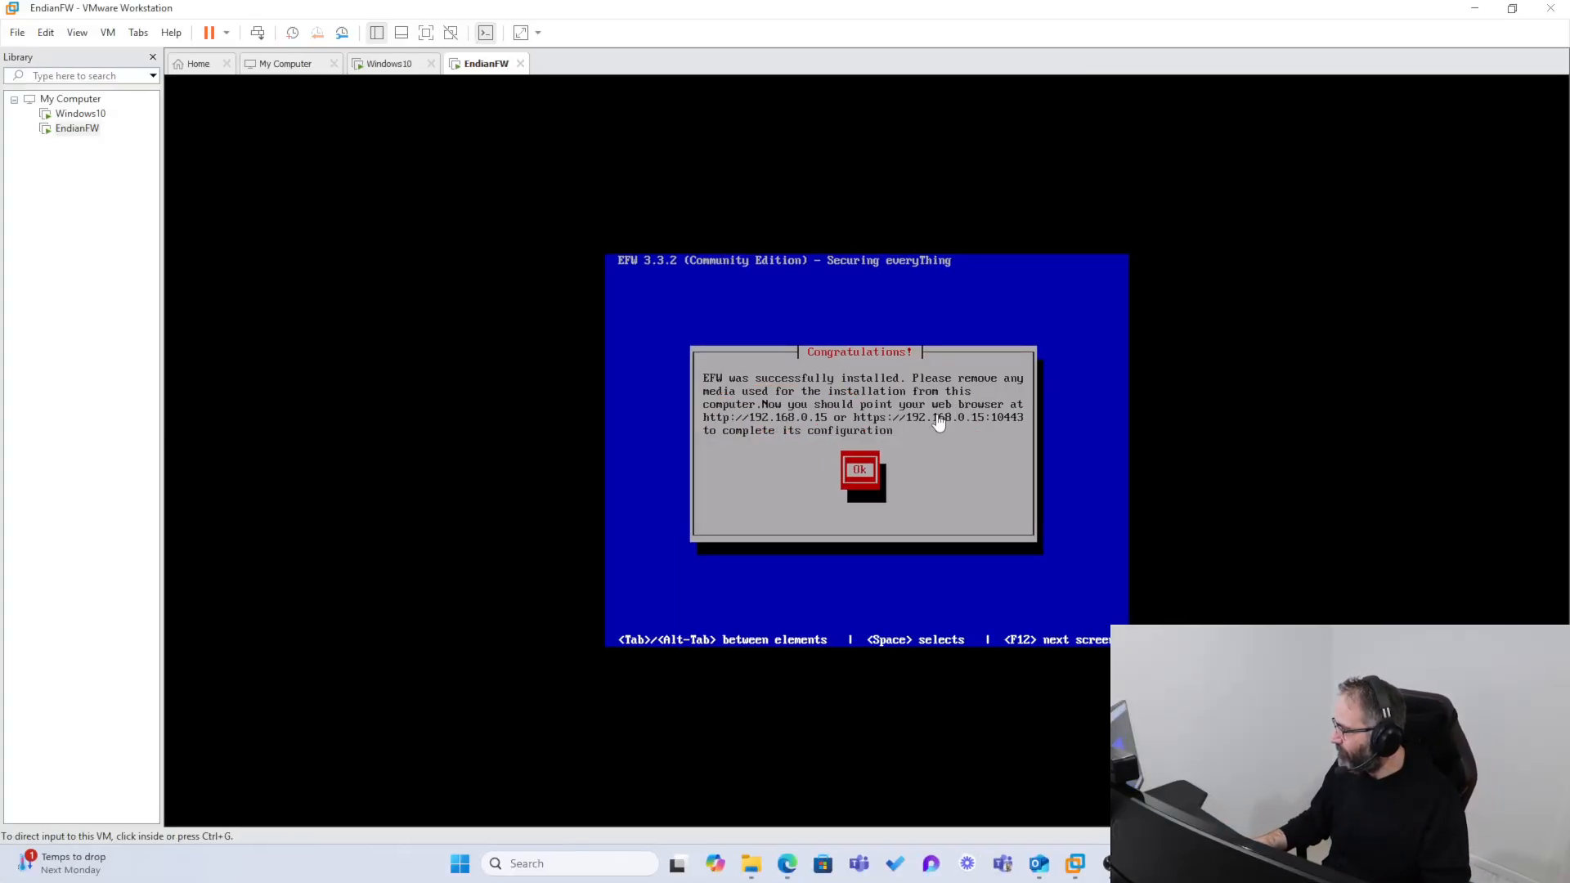
{"action": "left_click", "coordinate": [939, 422]}
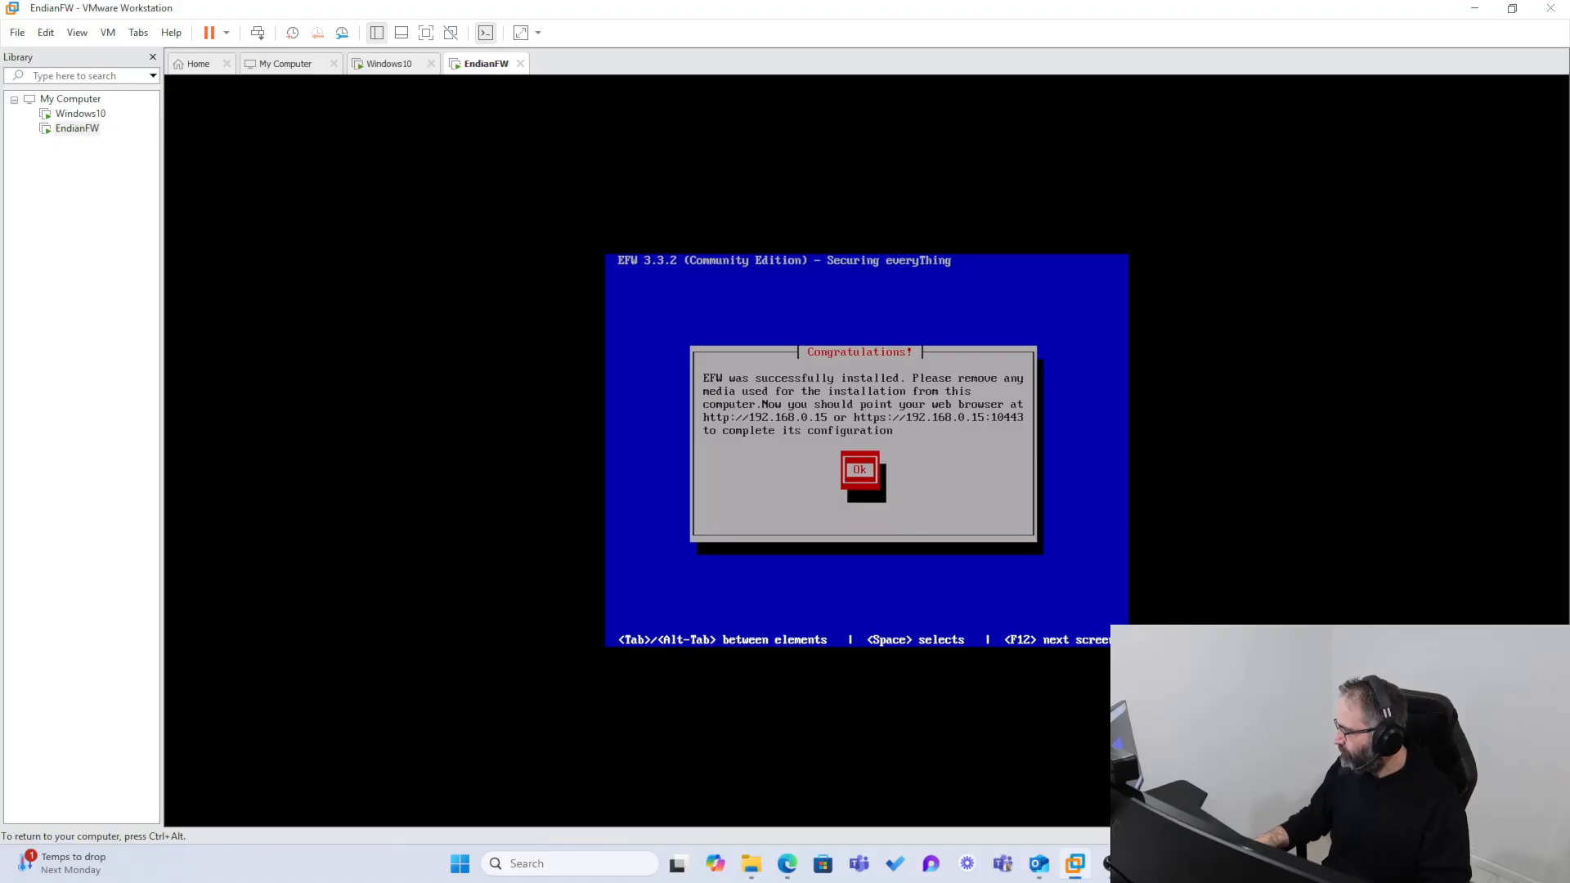
{"action": "key", "text": "Return"}
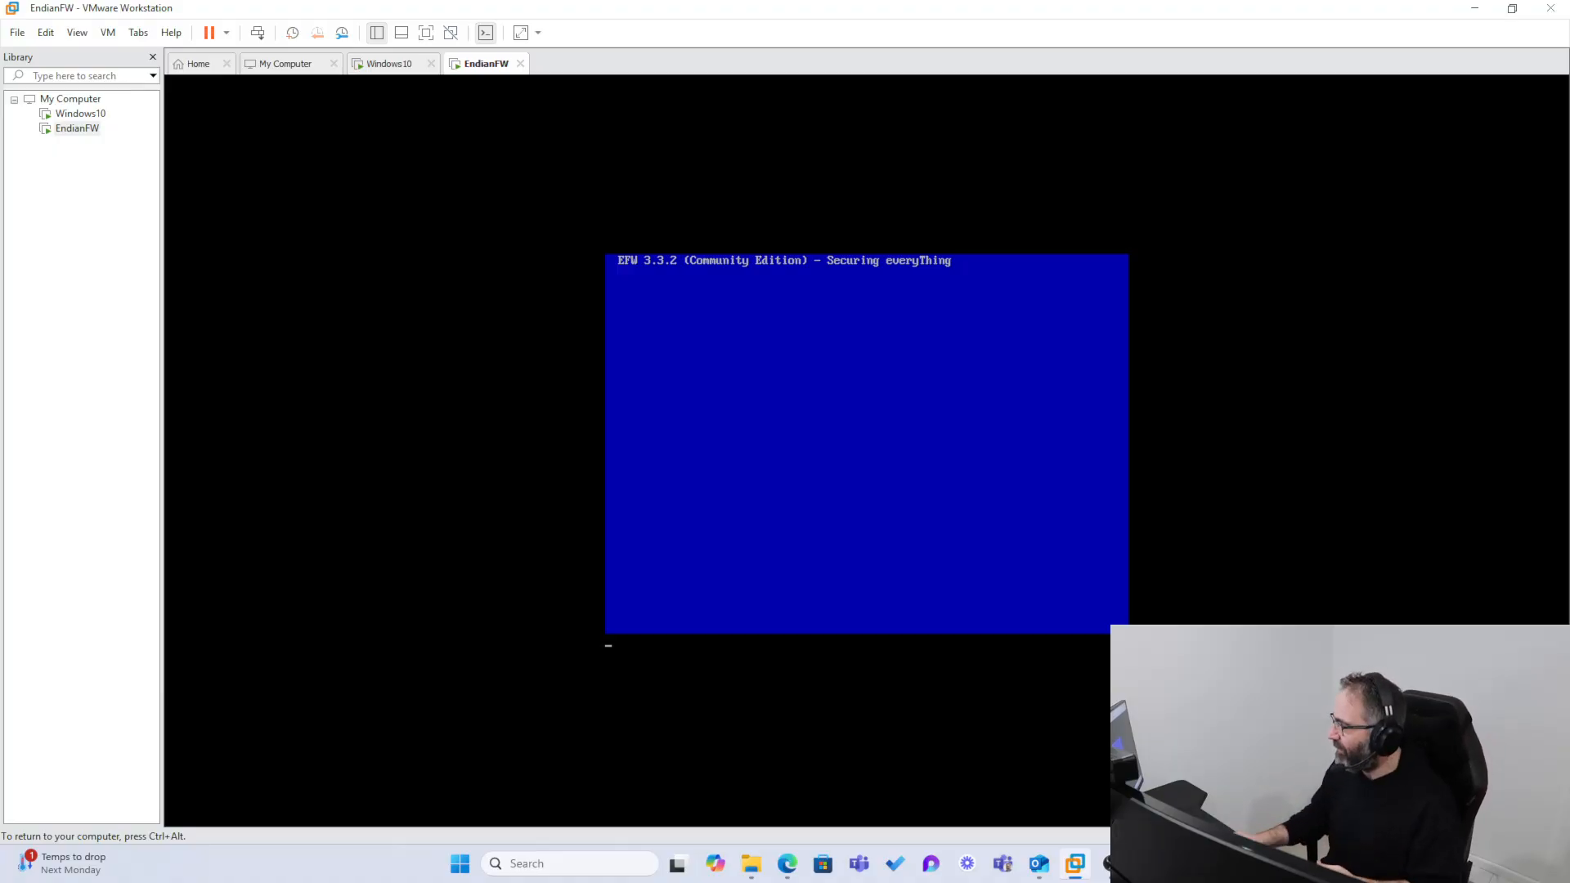
{"action": "key", "text": "ctrl+alt"}
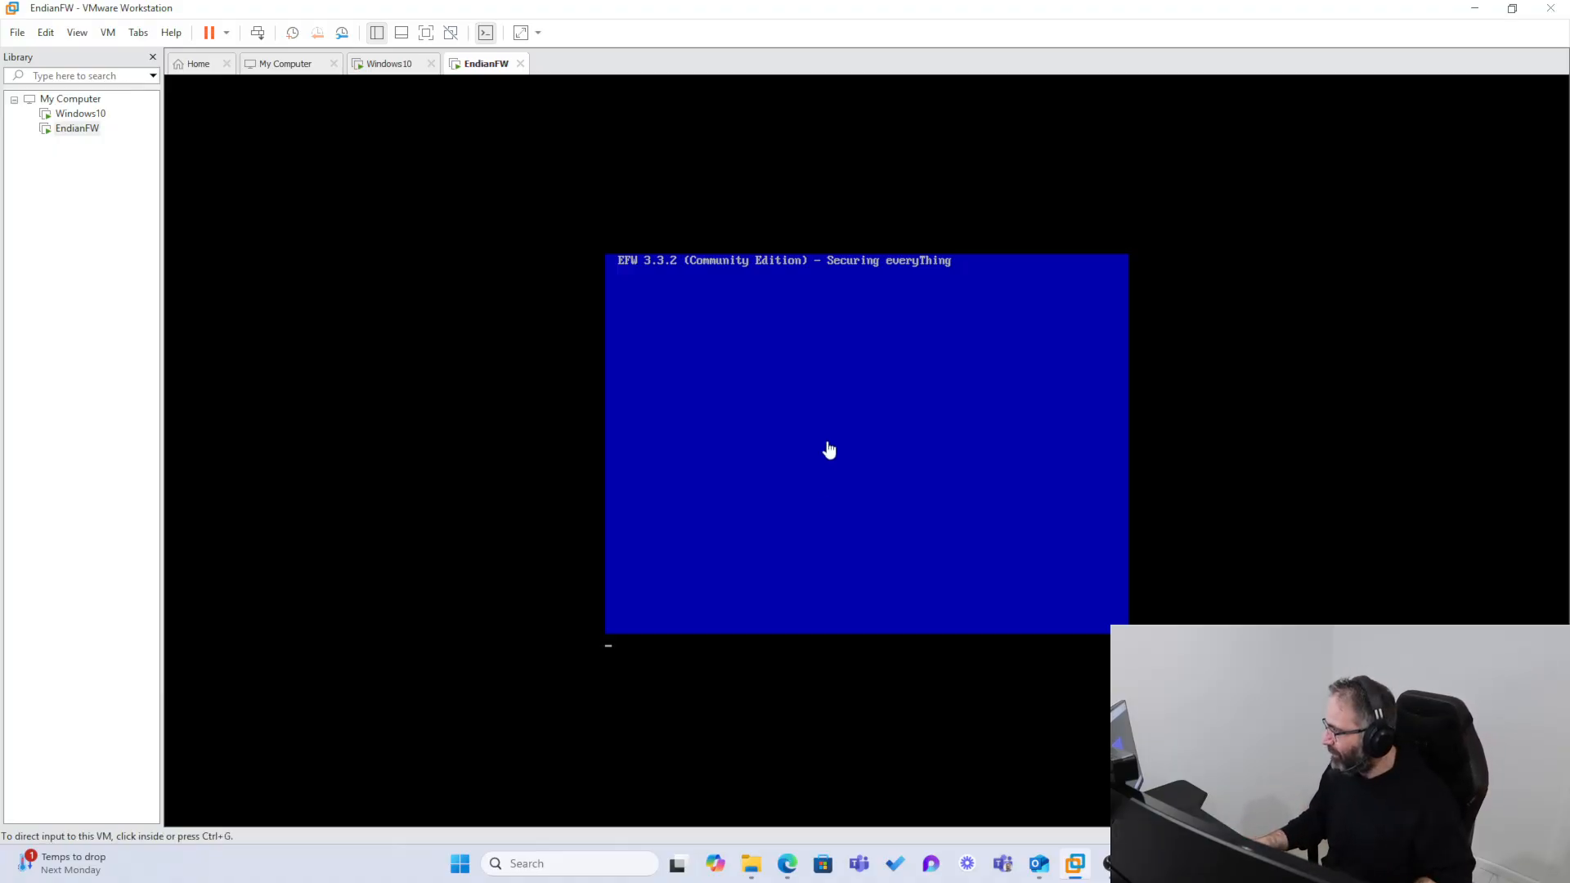
{"action": "left_click", "coordinate": [17, 32]}
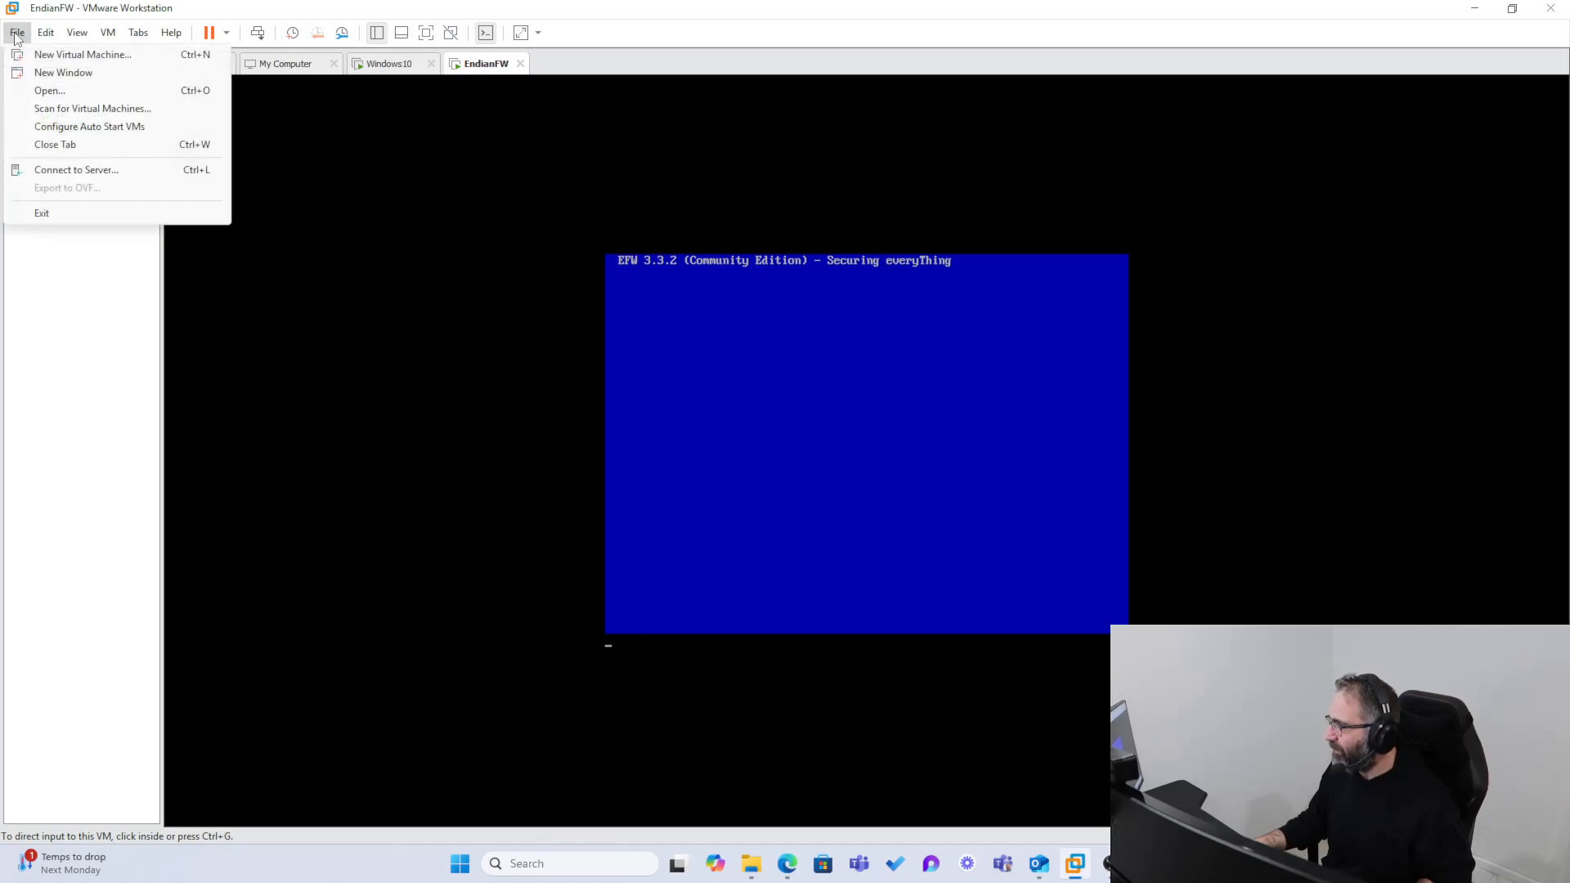
{"action": "left_click", "coordinate": [47, 90]}
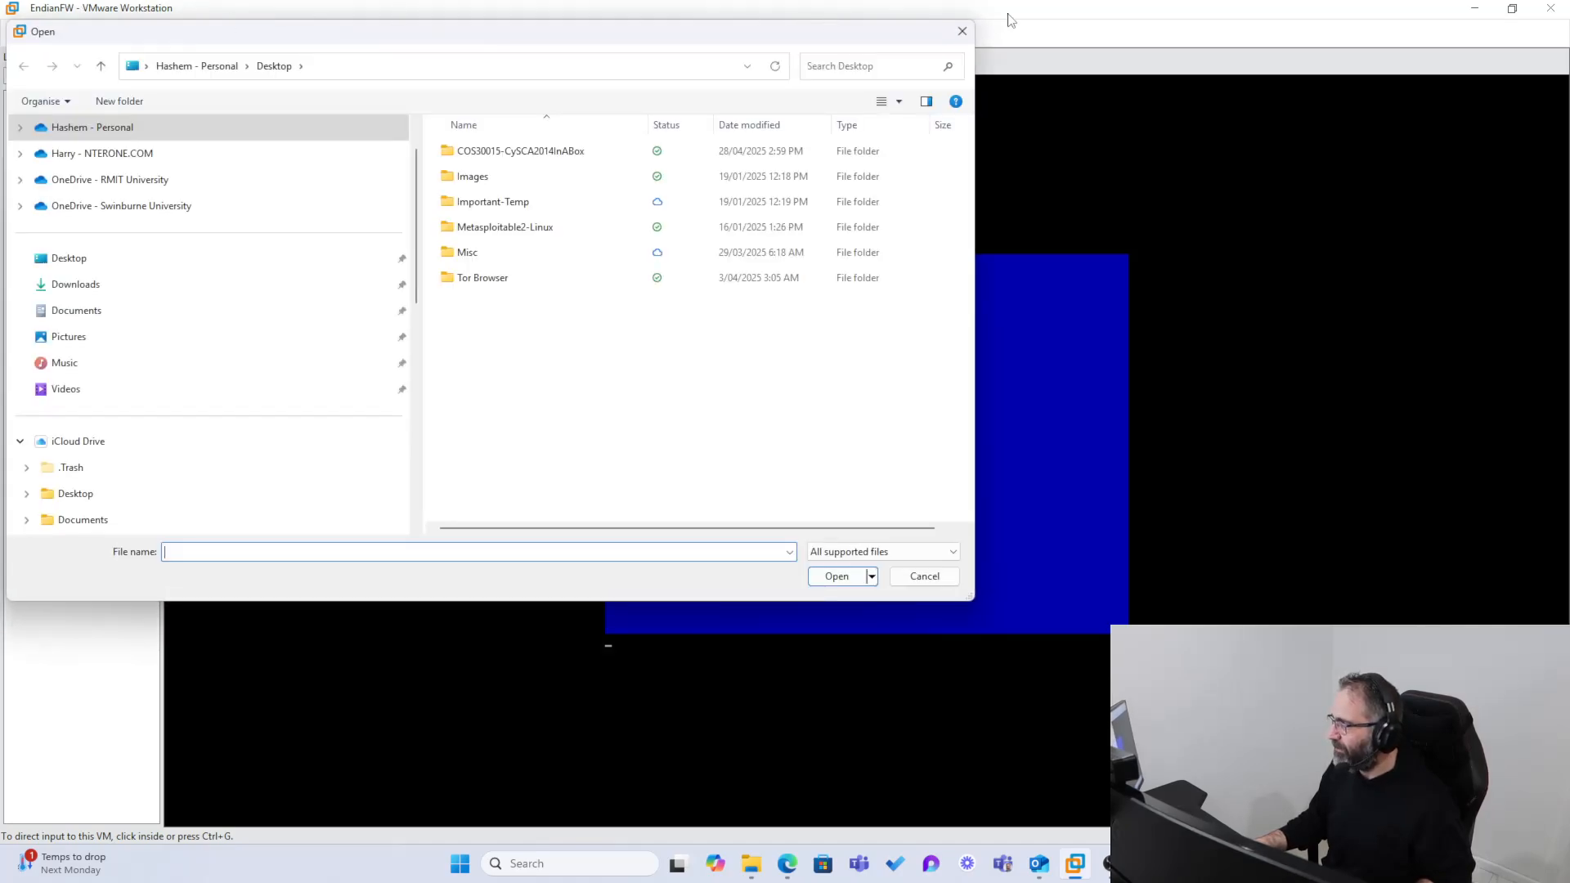
{"action": "left_click", "coordinate": [962, 33]}
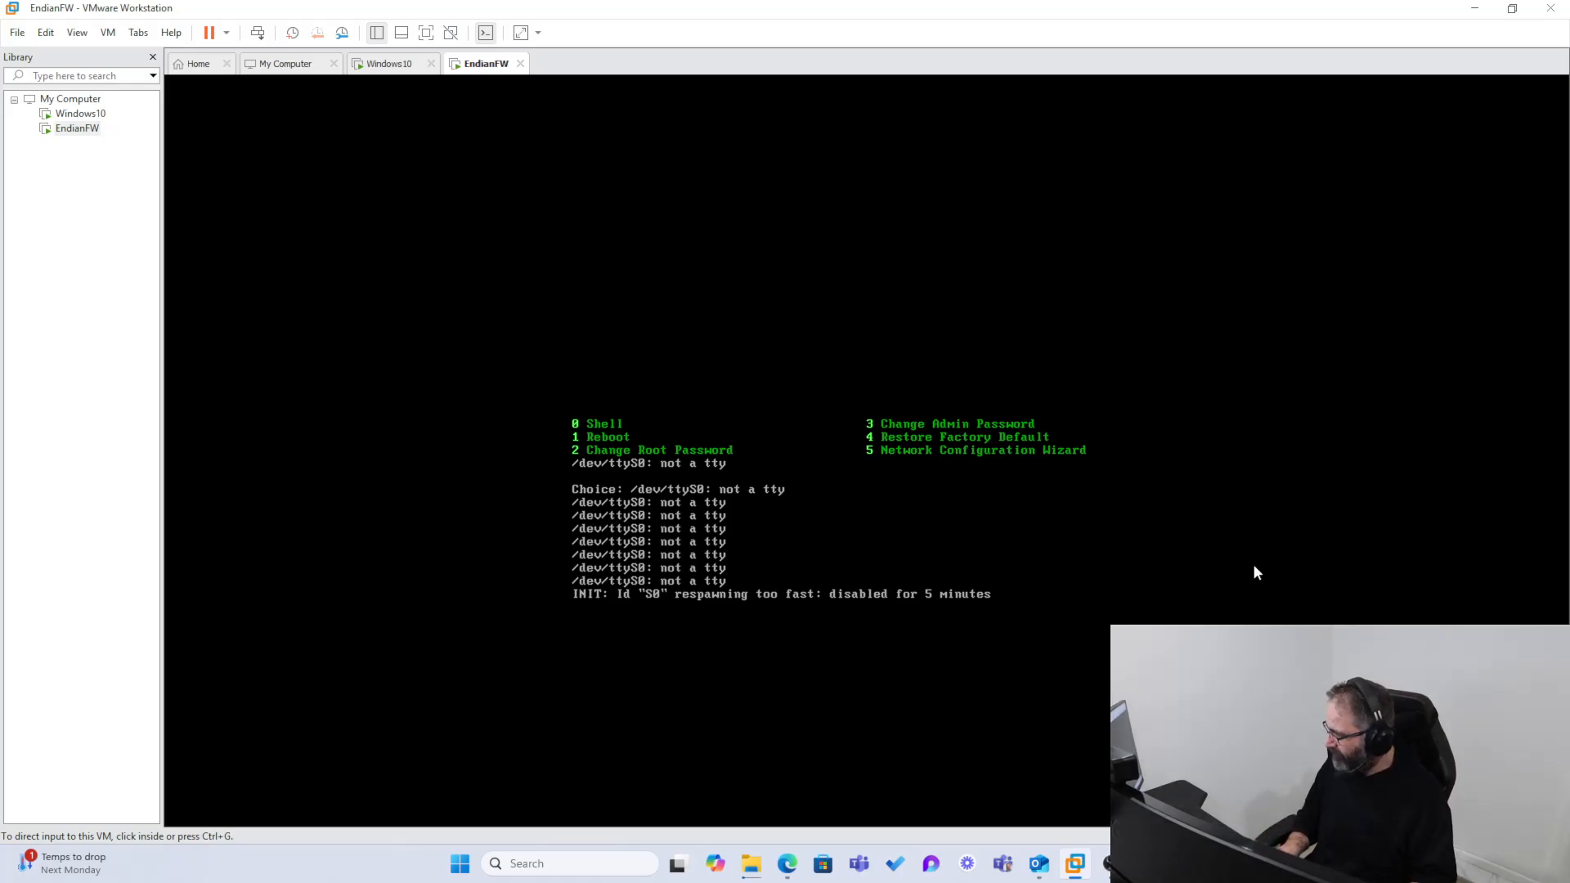
Step: Direct input to the EndianFW console, refresh its management menu, and release input back to the host
{"action": "left_click", "coordinate": [919, 567]}
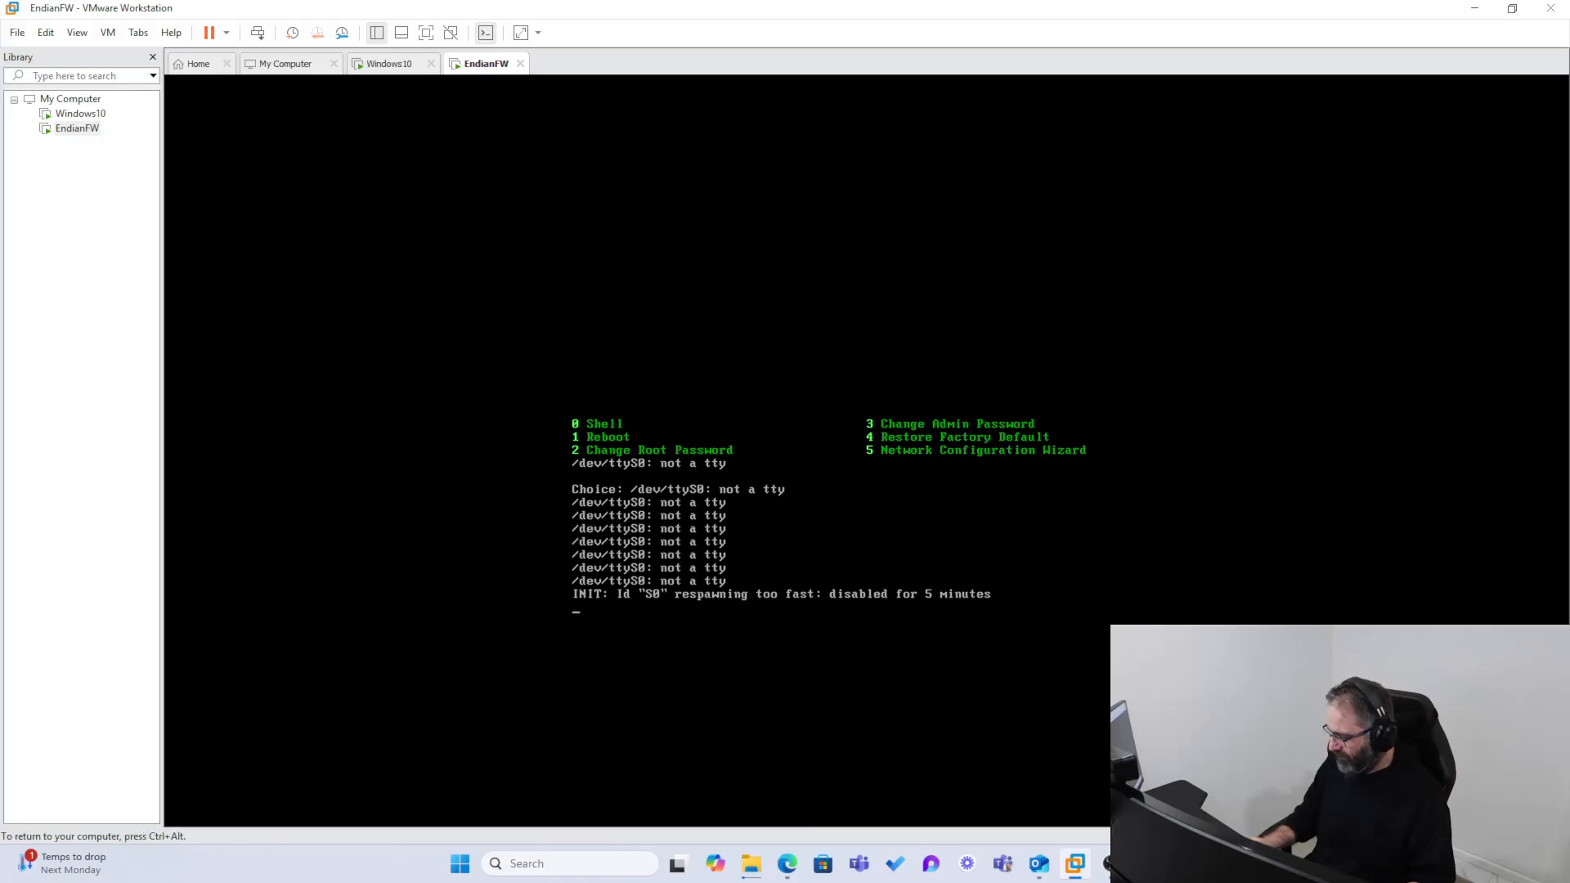
{"action": "key", "text": "Return"}
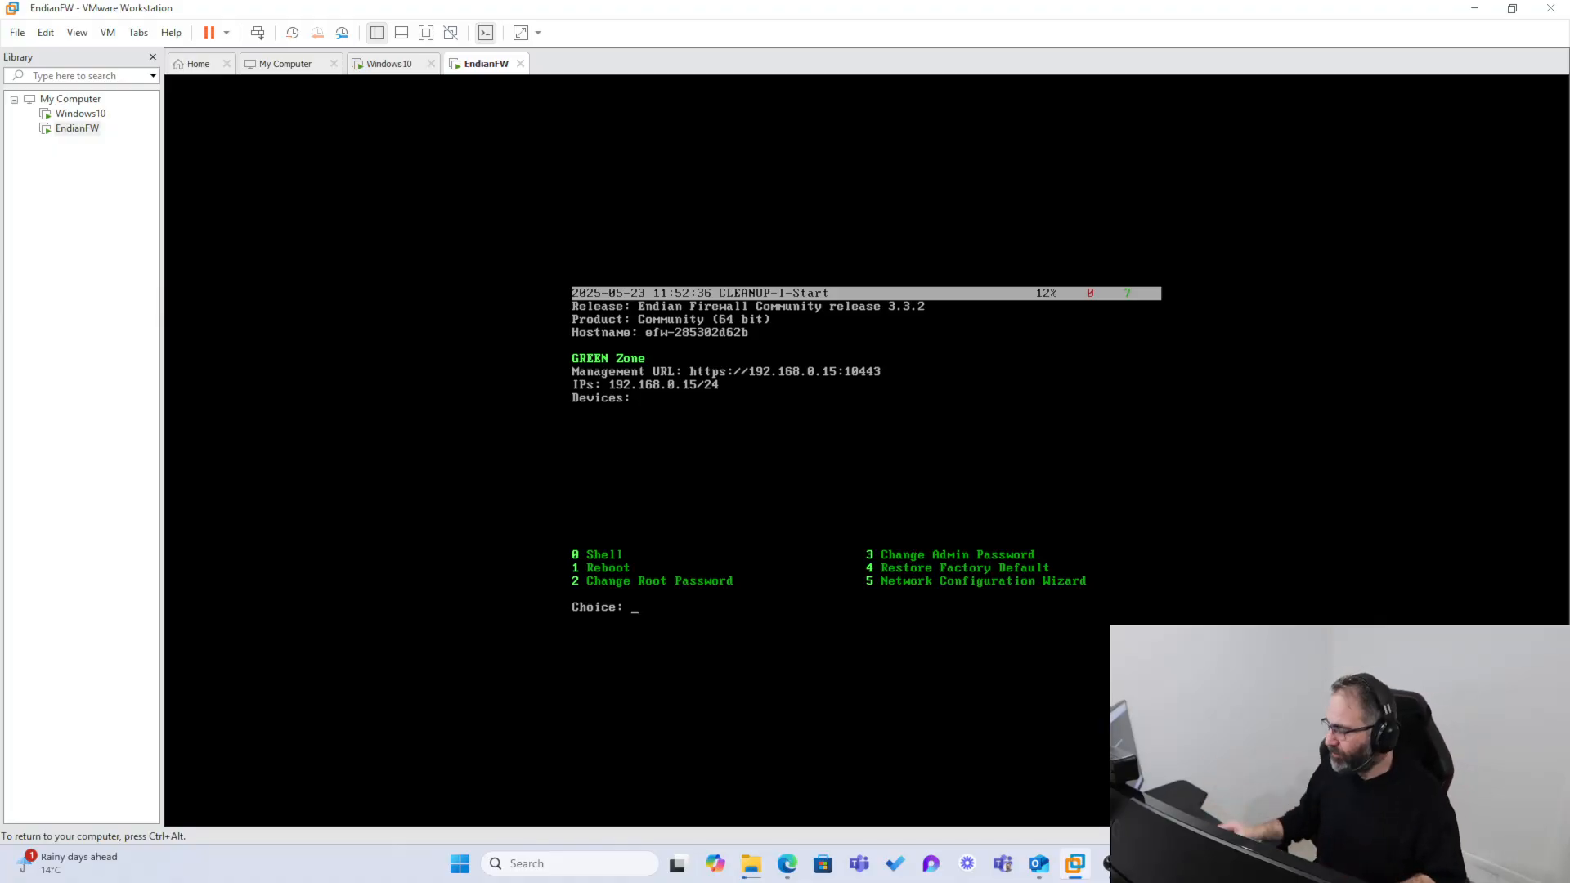
{"action": "key", "text": "ctrl+alt"}
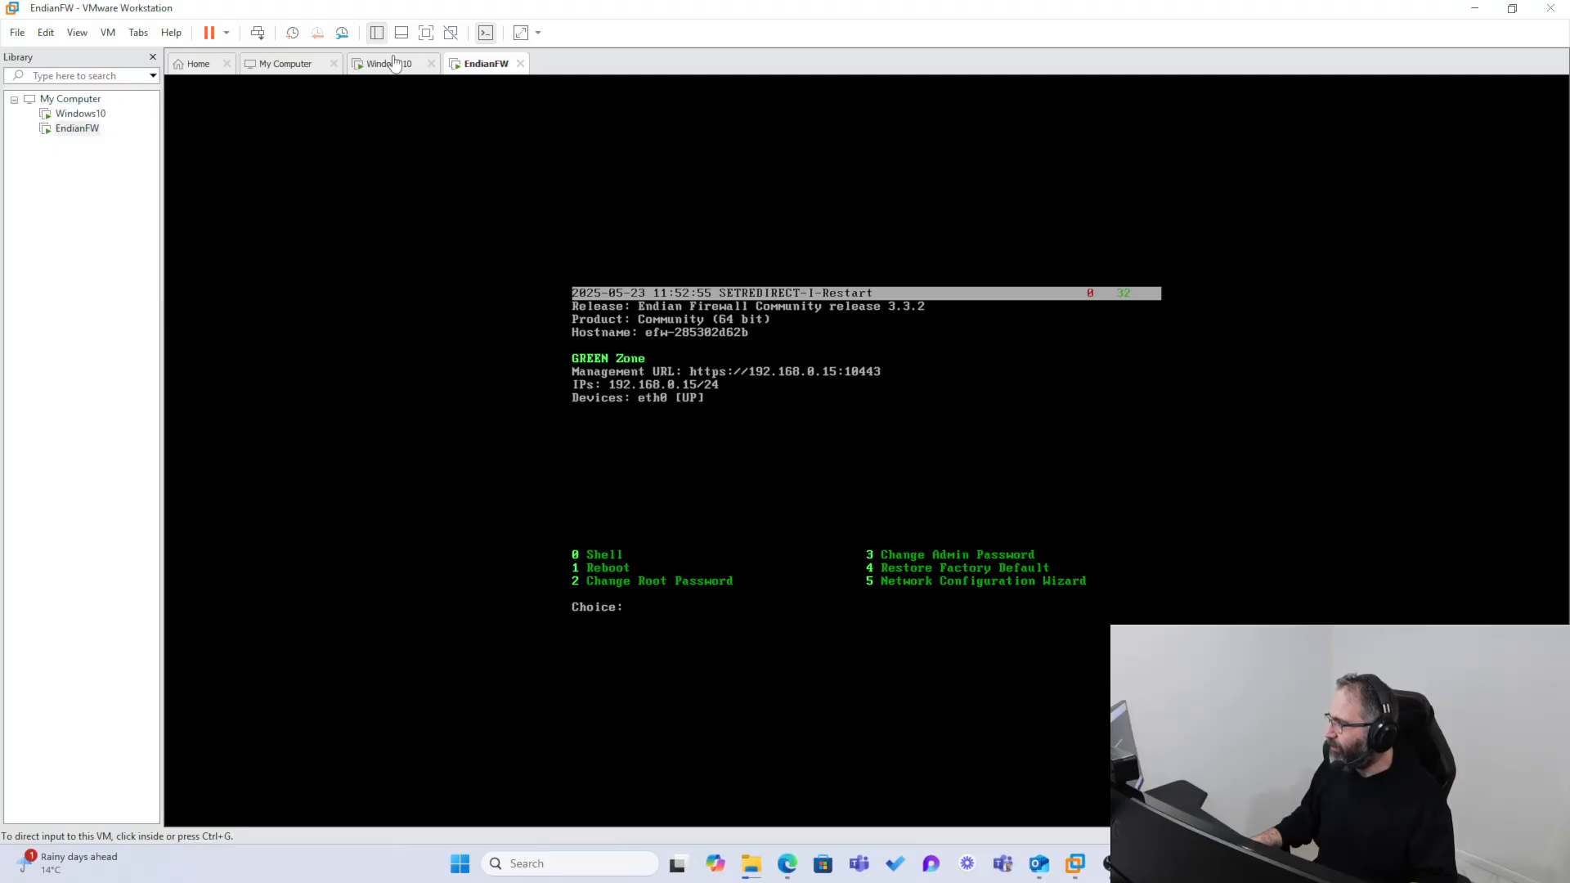
Step: Check the network connection of the EndianFW virtual machine's first network adapter and leave its settings without changes
{"action": "right_click", "coordinate": [471, 68]}
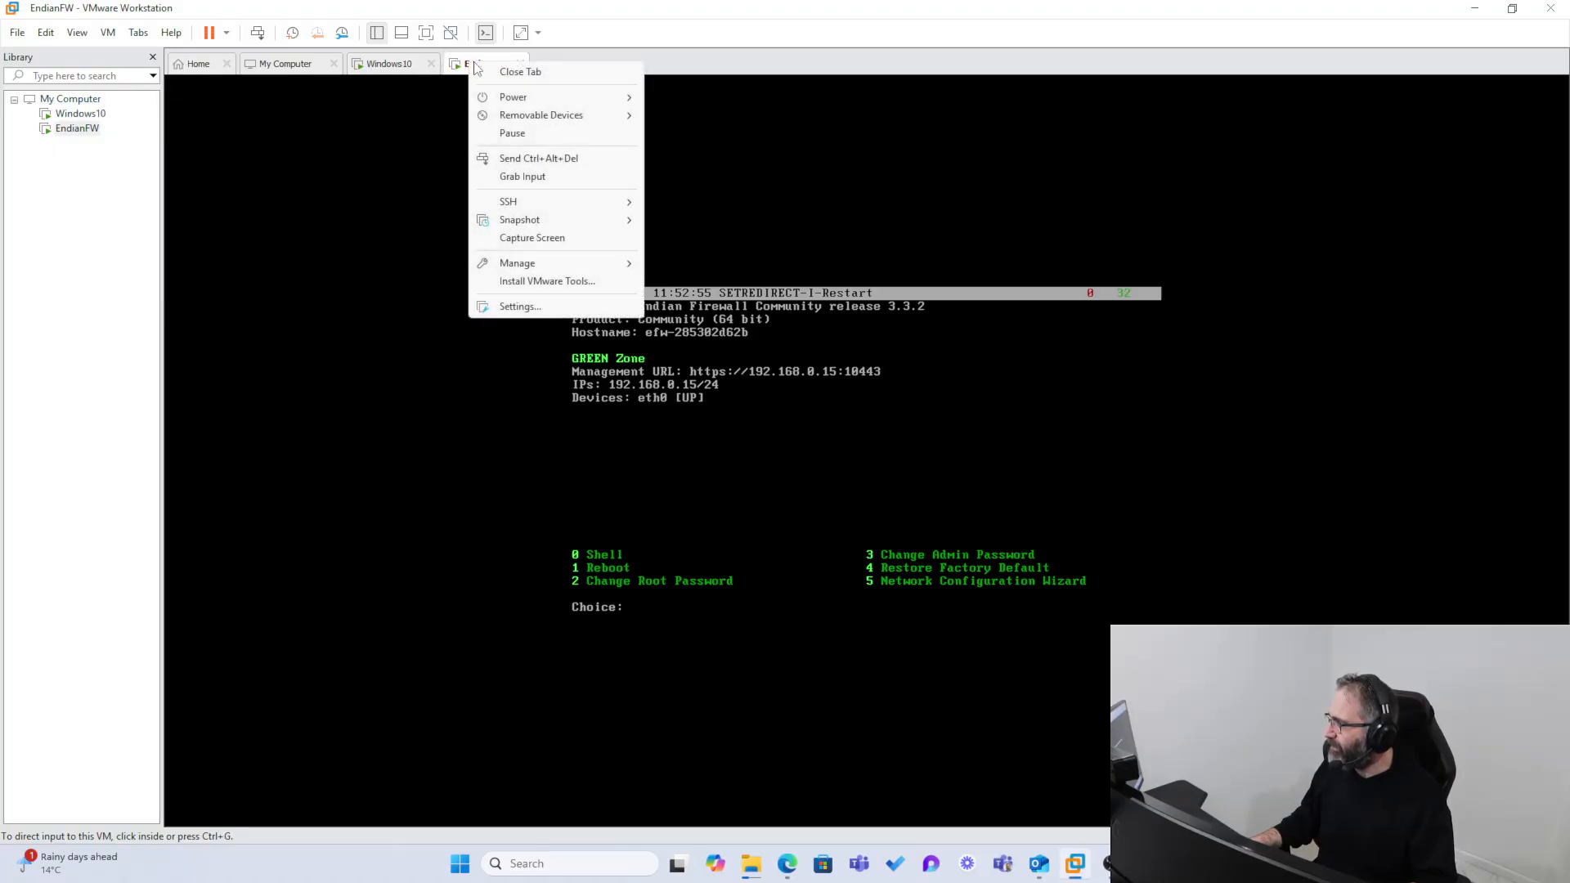
{"action": "left_click", "coordinate": [523, 307]}
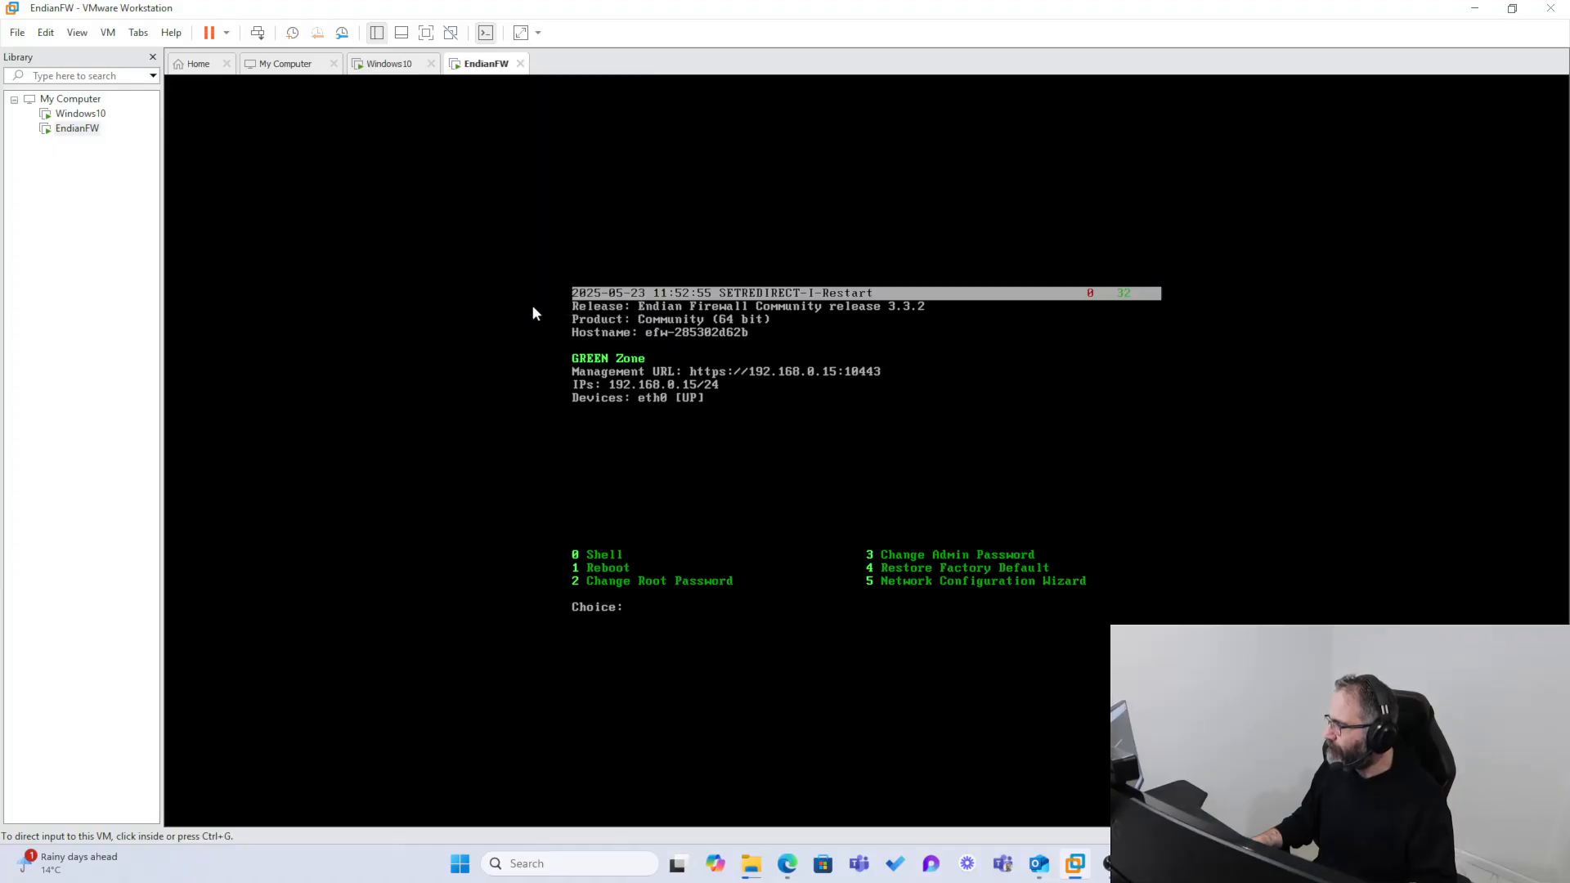
{"action": "left_click", "coordinate": [548, 260]}
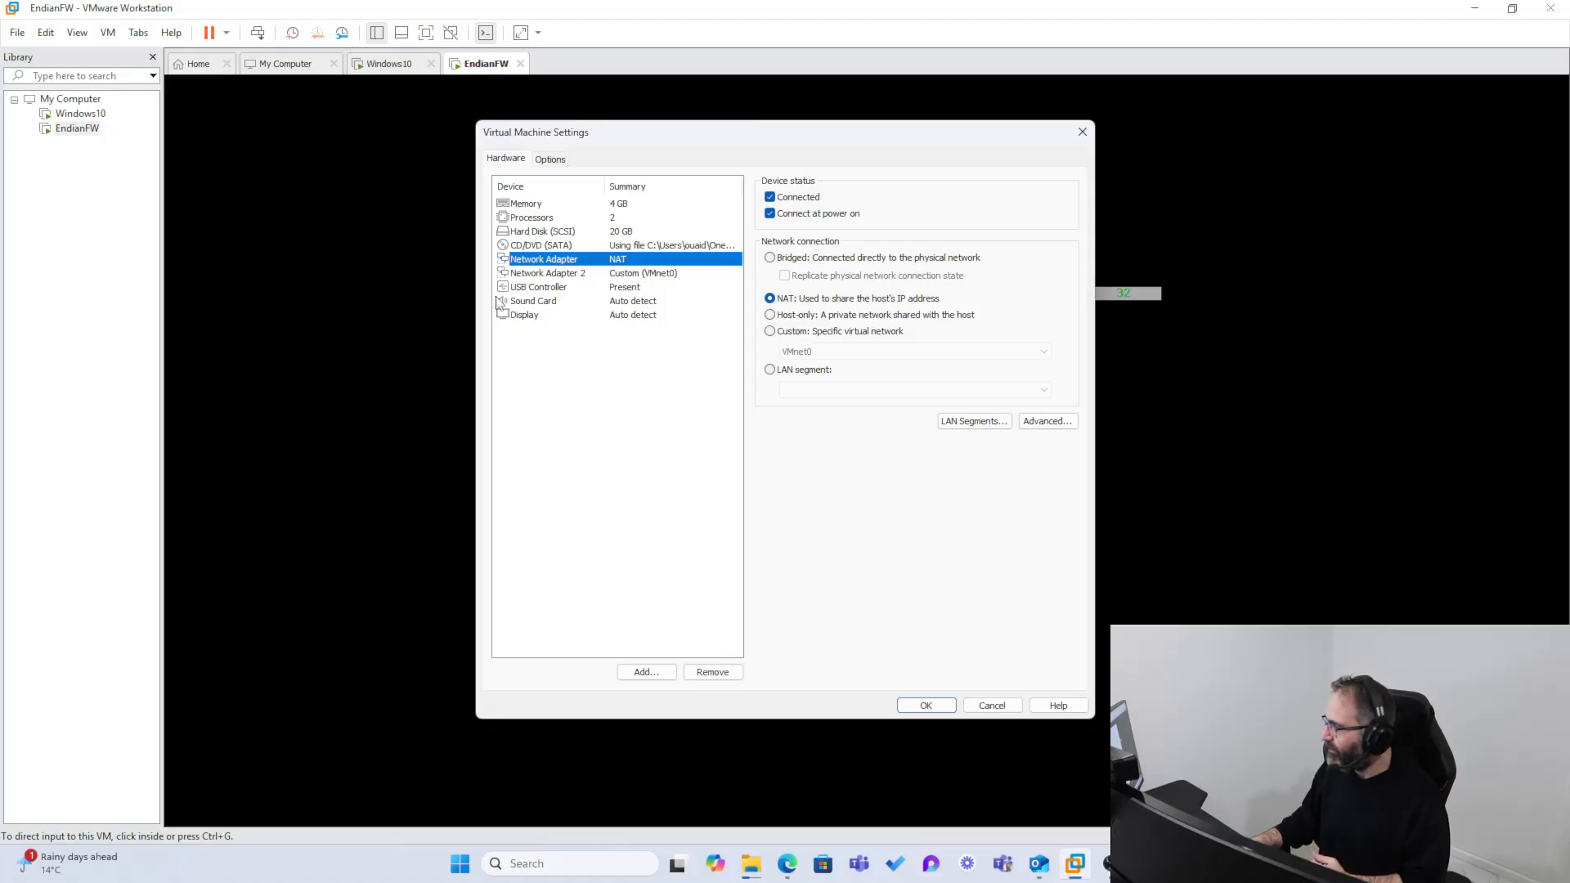
{"action": "left_click", "coordinate": [991, 706]}
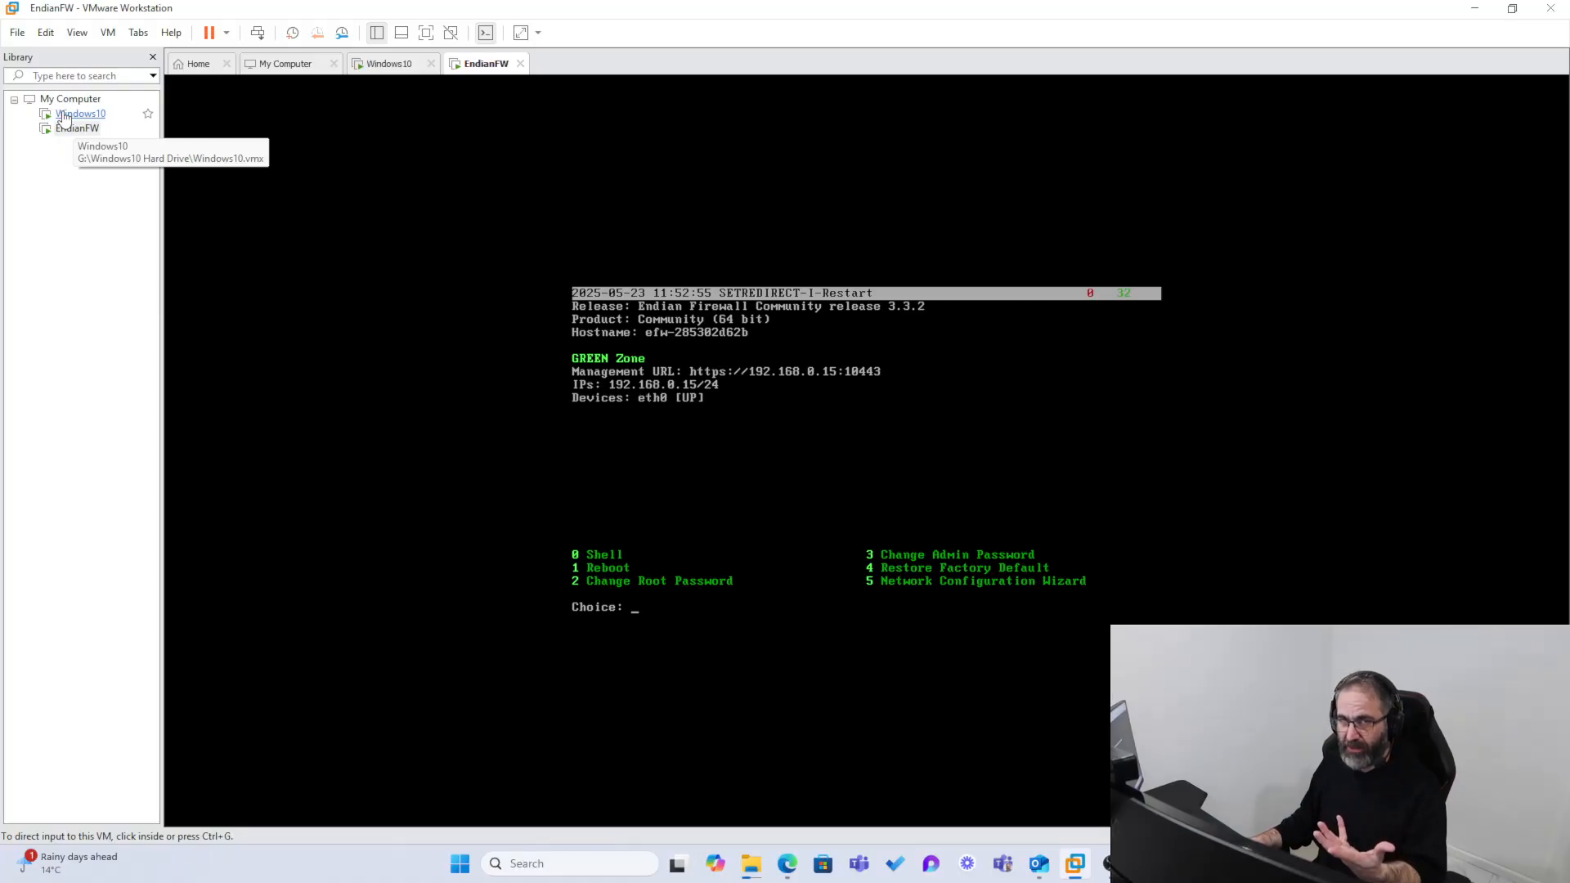
Step: Connect the Windows10 virtual machine's network adapter to the custom virtual network VMnet0 and save the settings
{"action": "left_click", "coordinate": [64, 117]}
{"action": "right_click", "coordinate": [65, 118]}
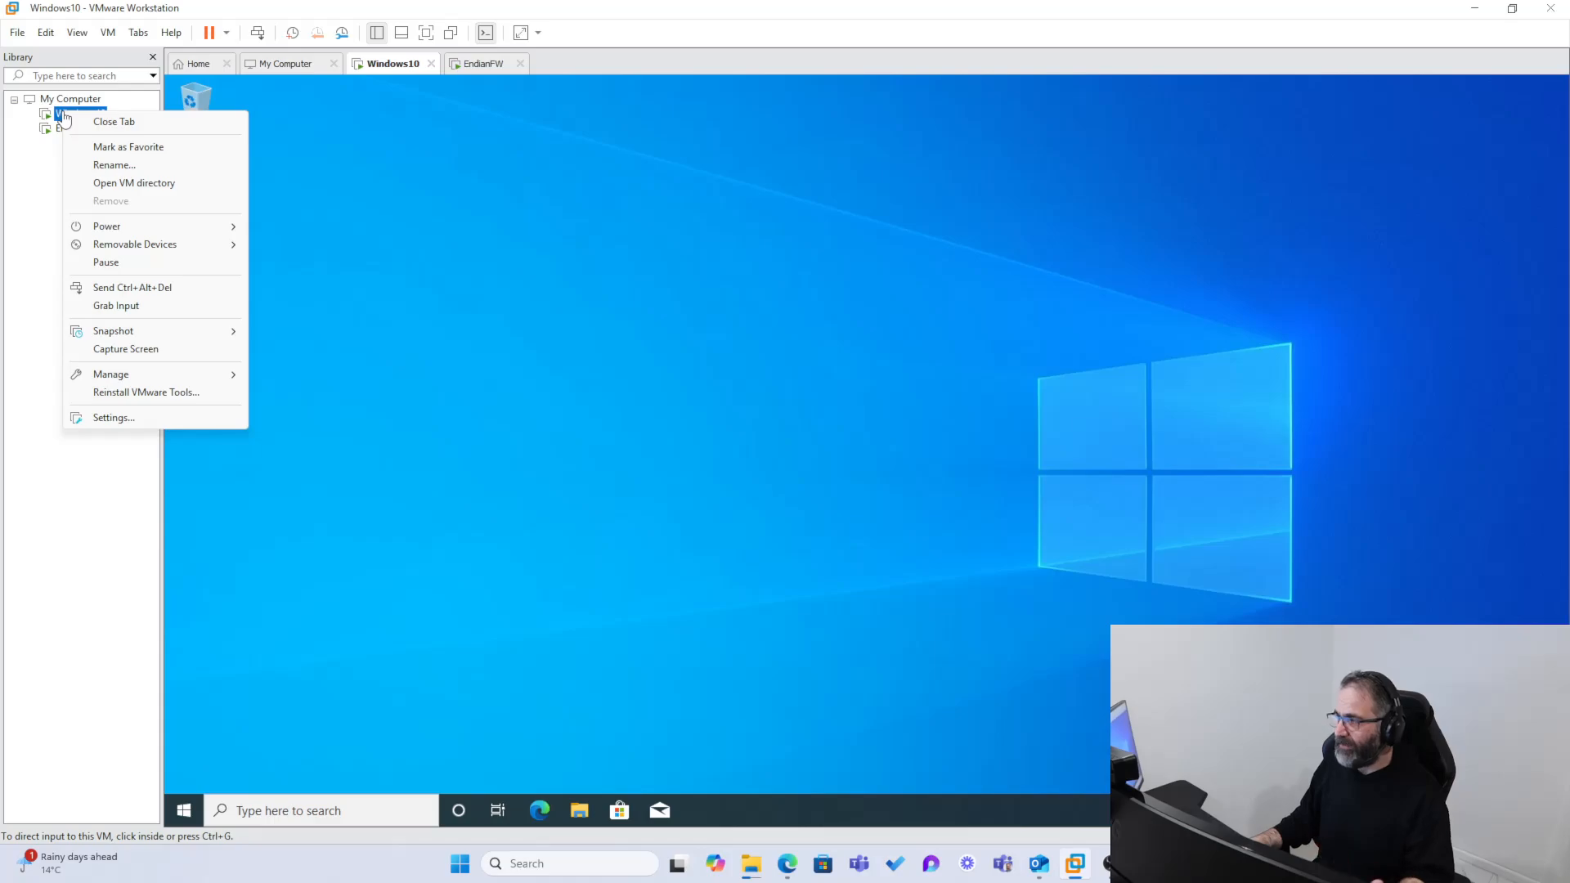
{"action": "left_click", "coordinate": [124, 421]}
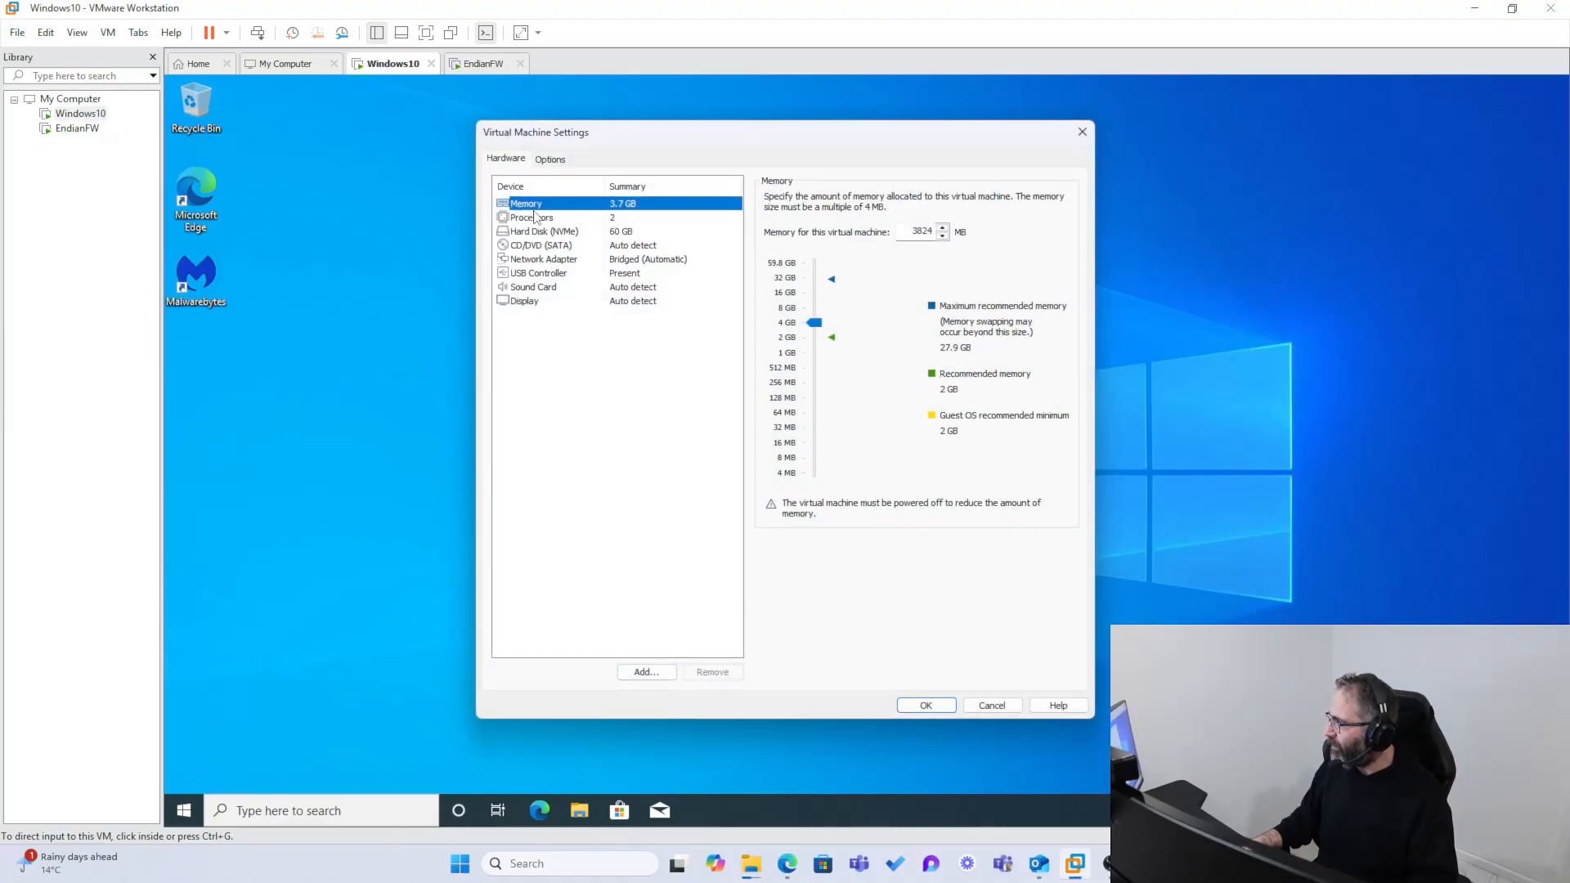
{"action": "left_click", "coordinate": [545, 260]}
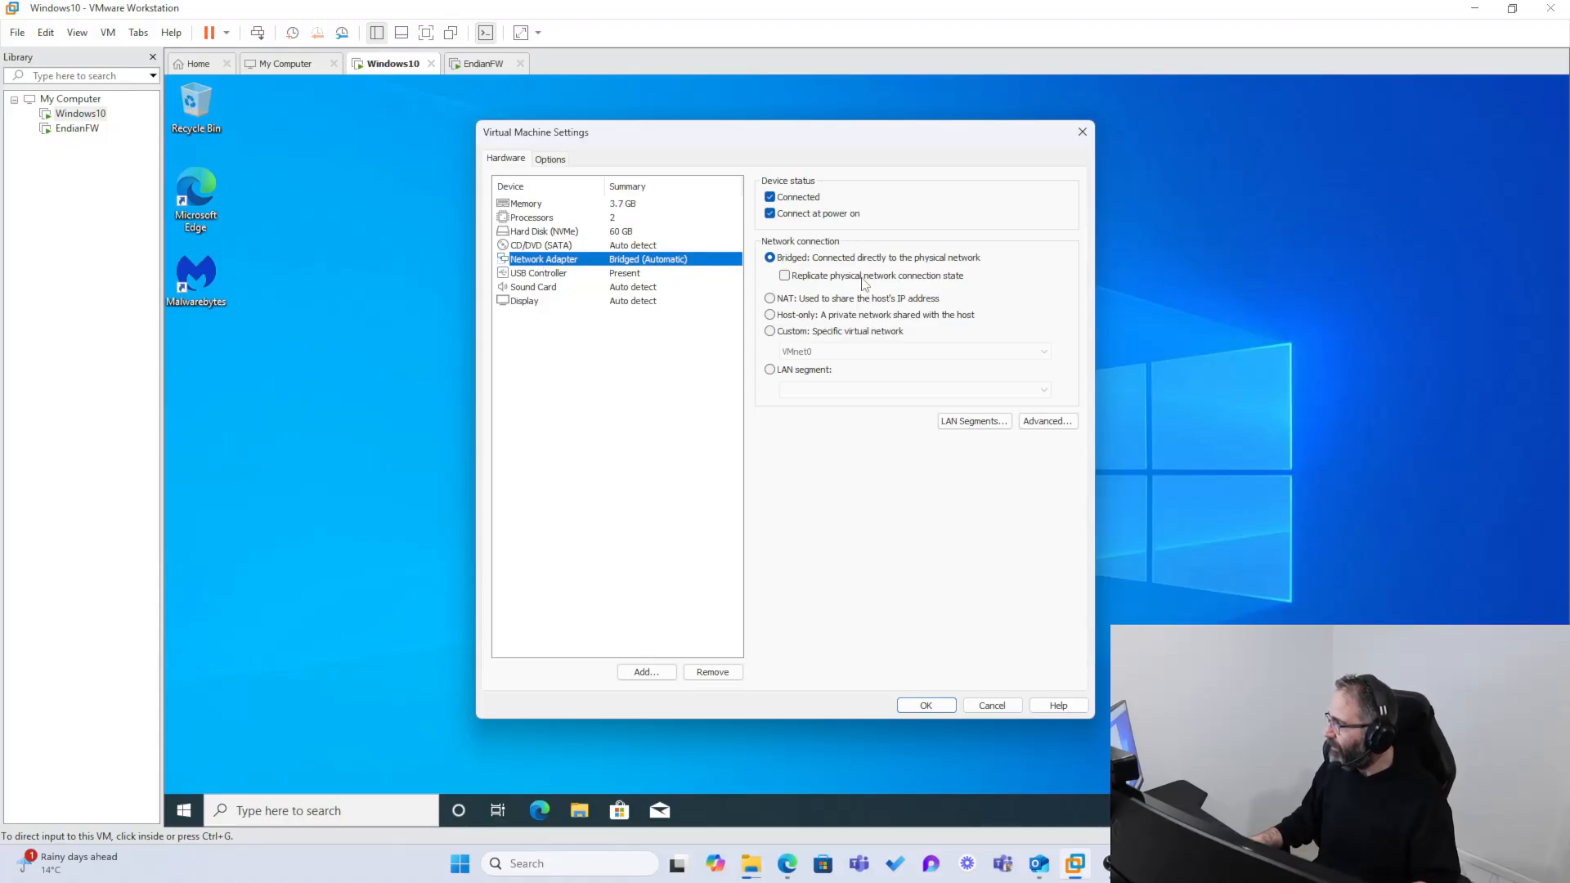
{"action": "left_click", "coordinate": [769, 332]}
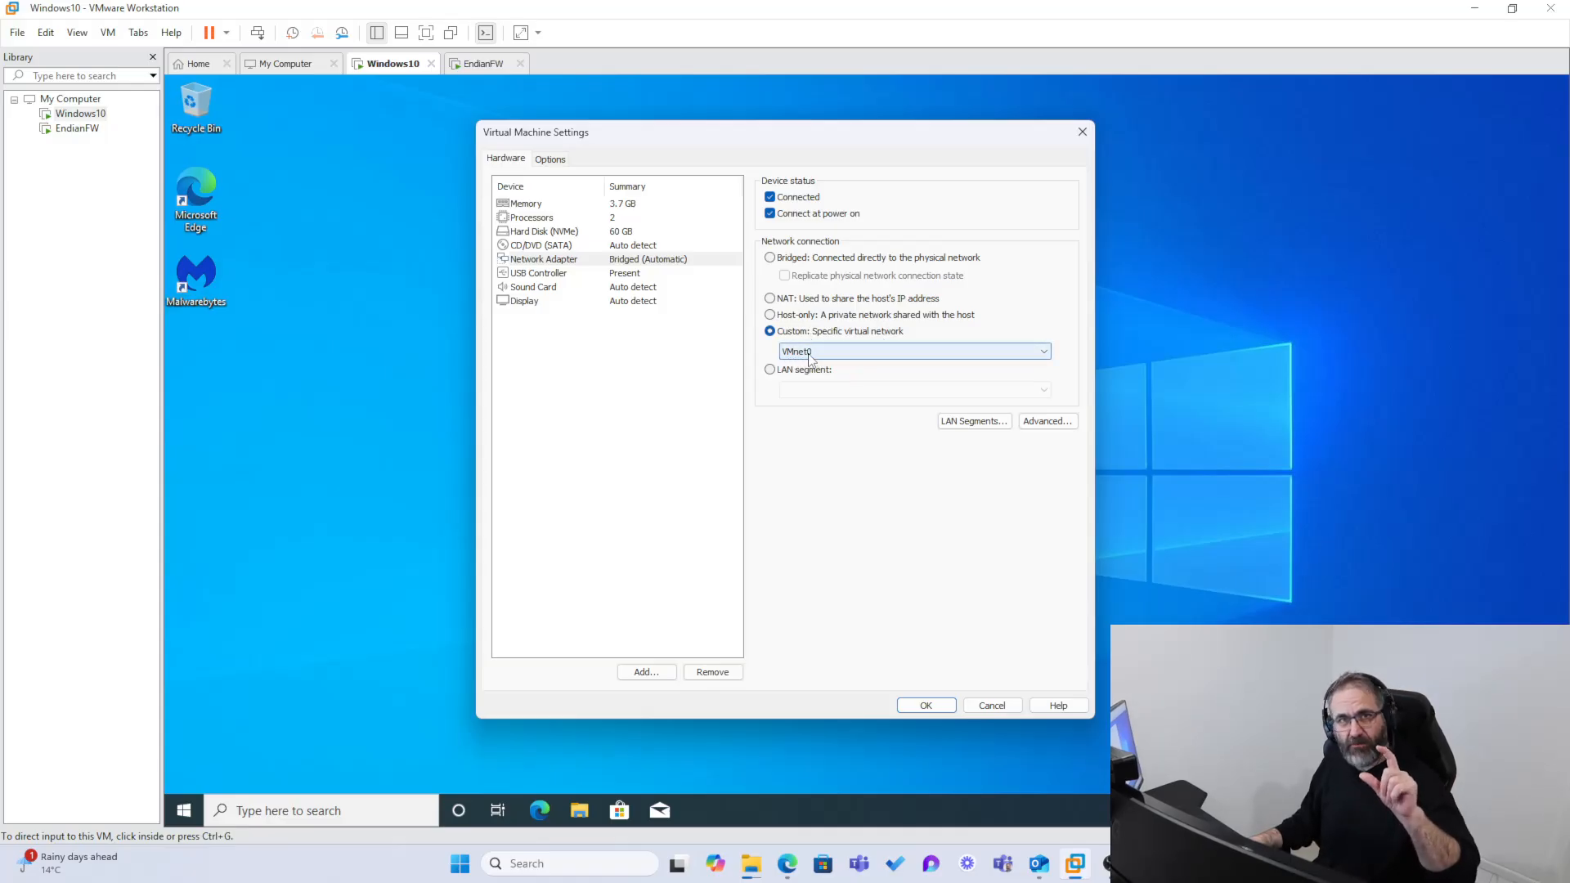
{"action": "left_click", "coordinate": [932, 705]}
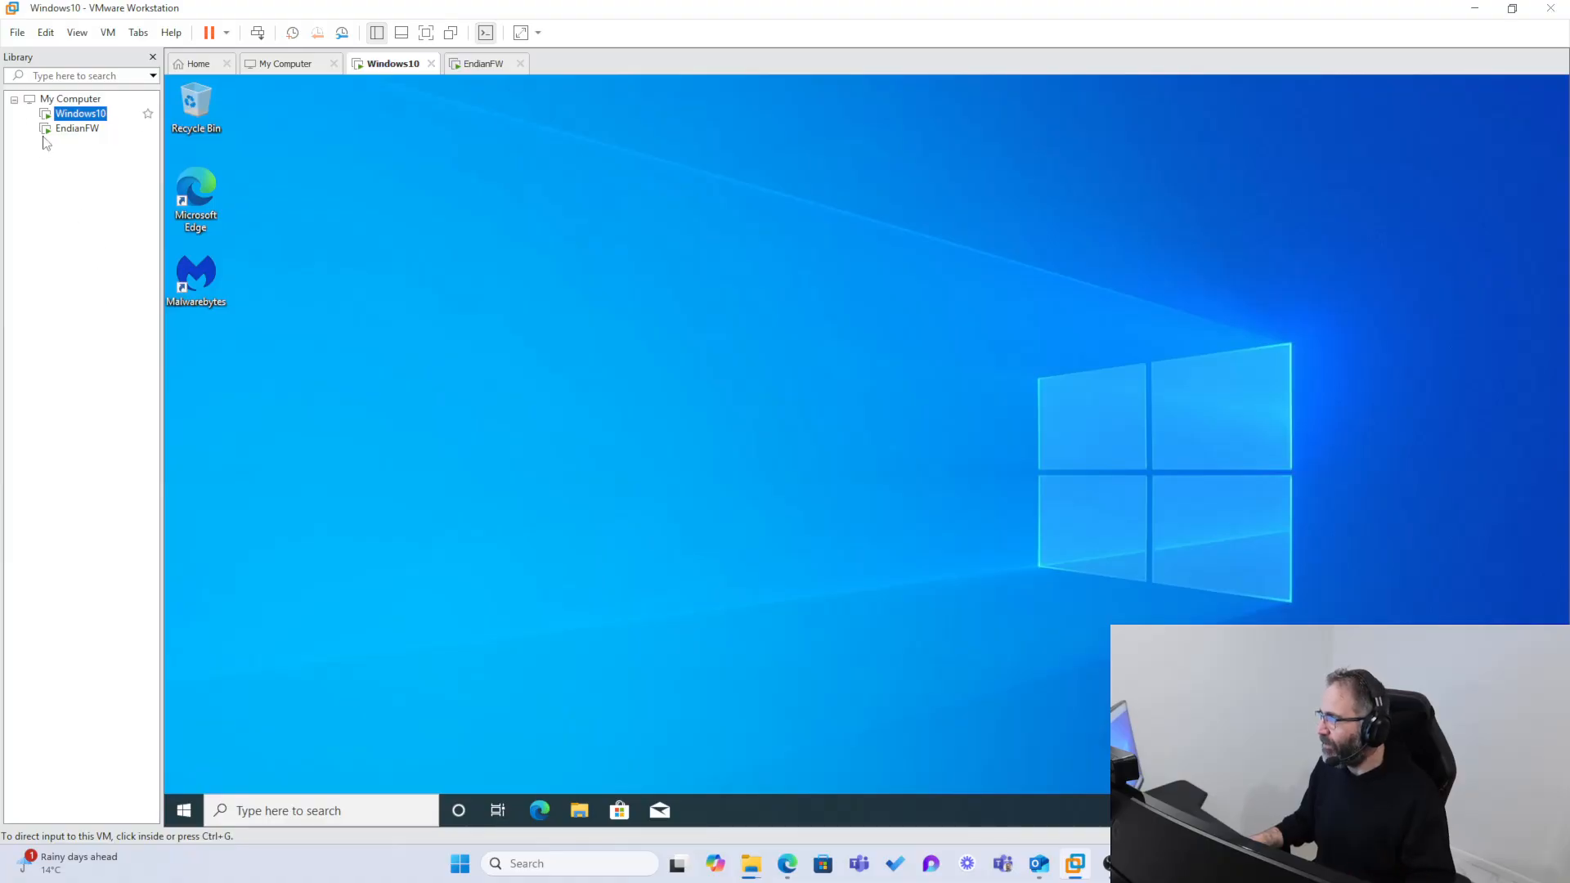
Step: In the Virtual Network Editor, make VMnet0 host-only with subnet IP 192.168.0.0, then apply and save the change
{"action": "left_click", "coordinate": [46, 36]}
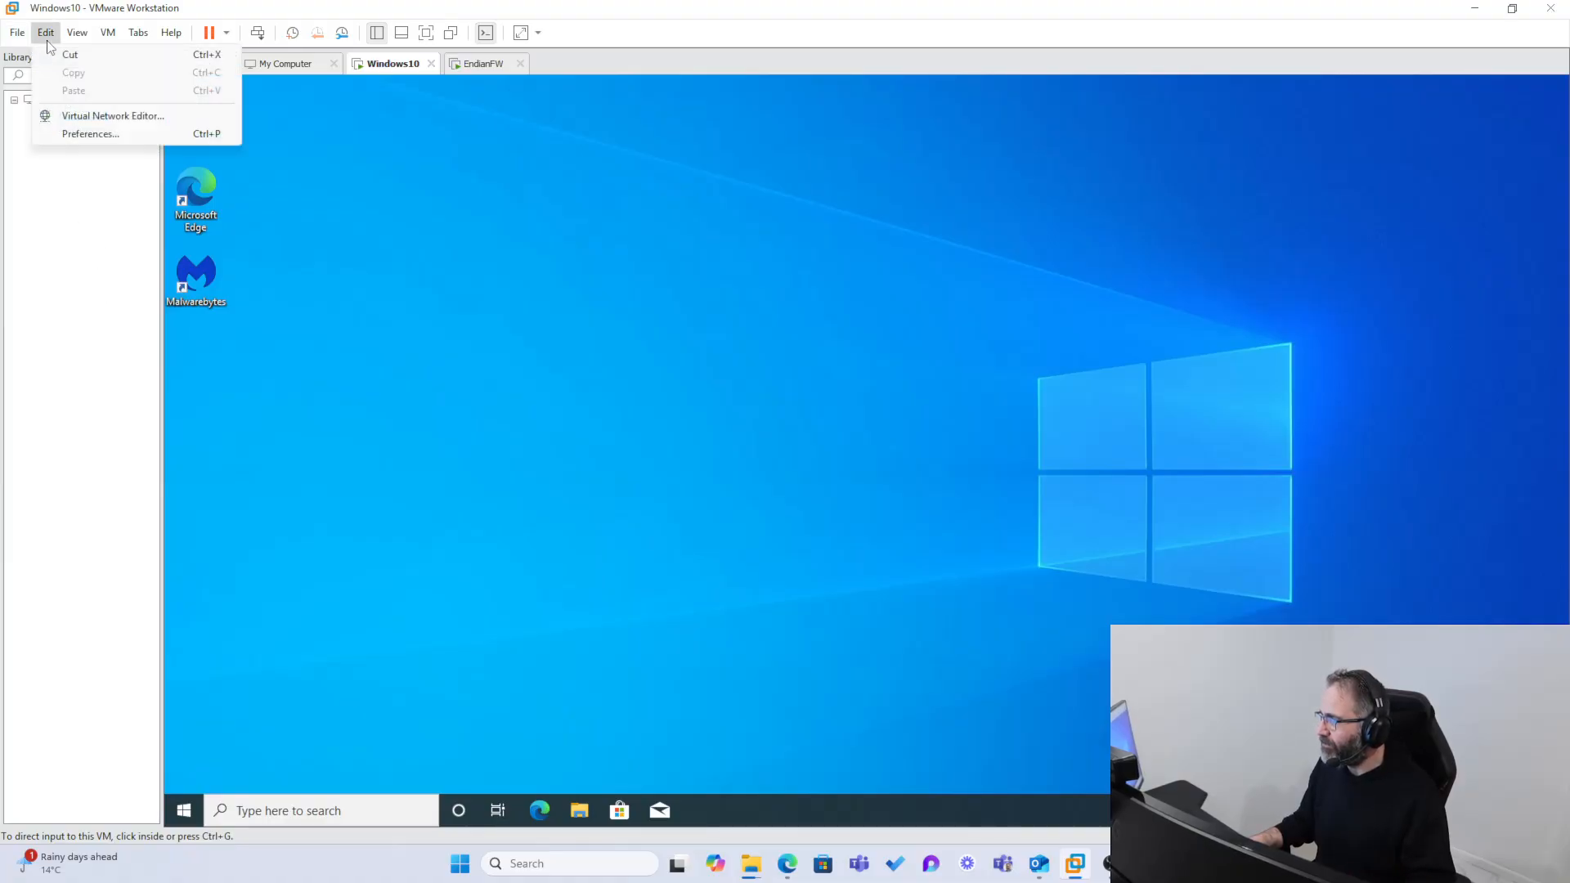
{"action": "left_click", "coordinate": [96, 117]}
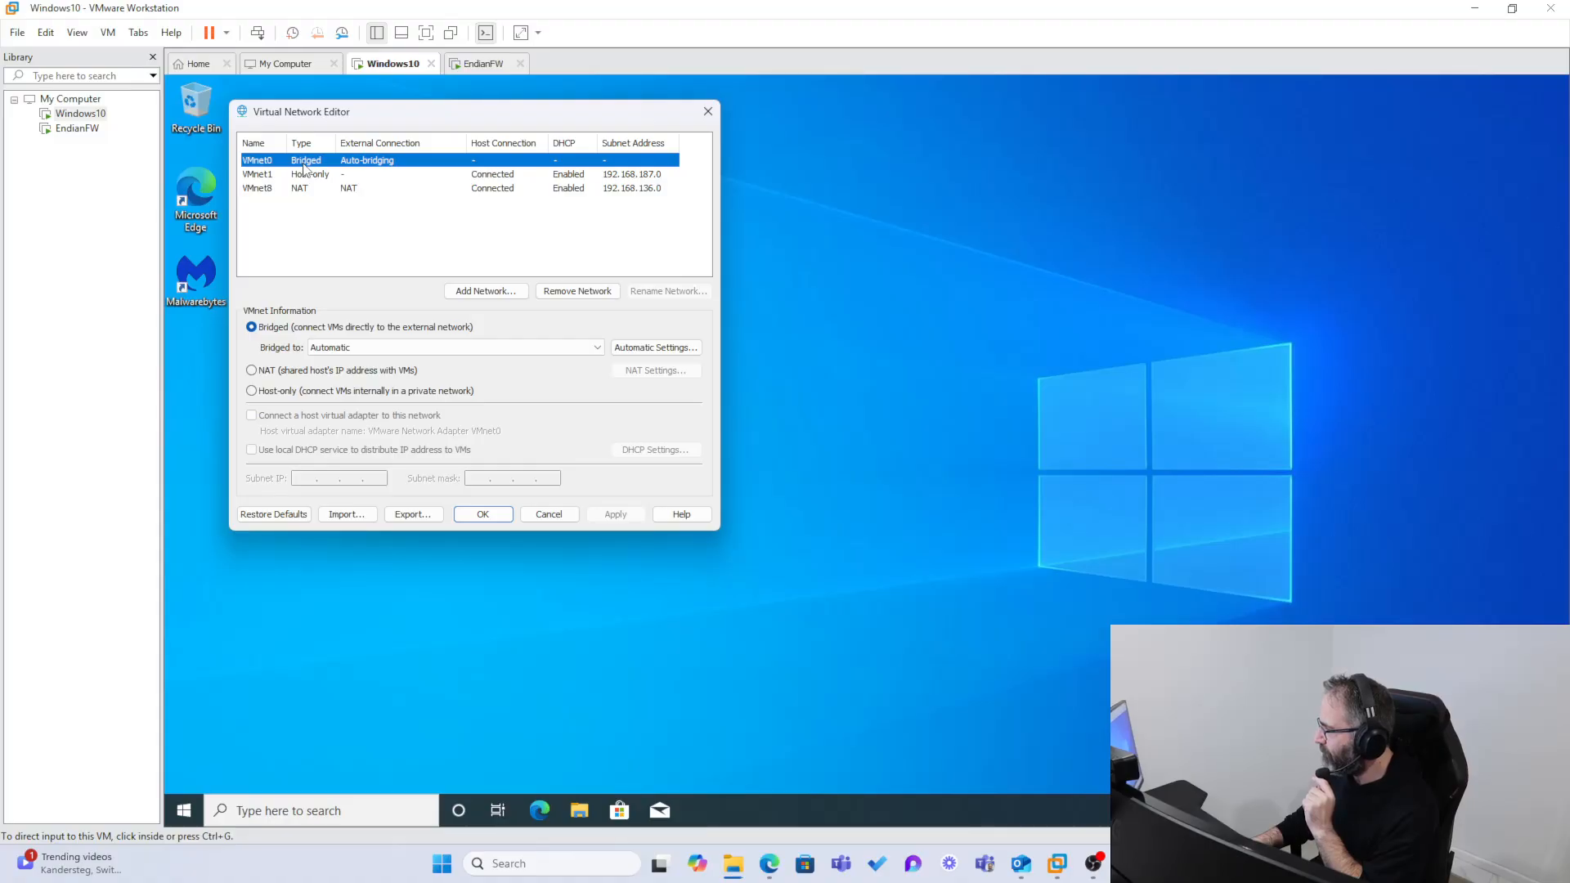
{"action": "left_click", "coordinate": [252, 391]}
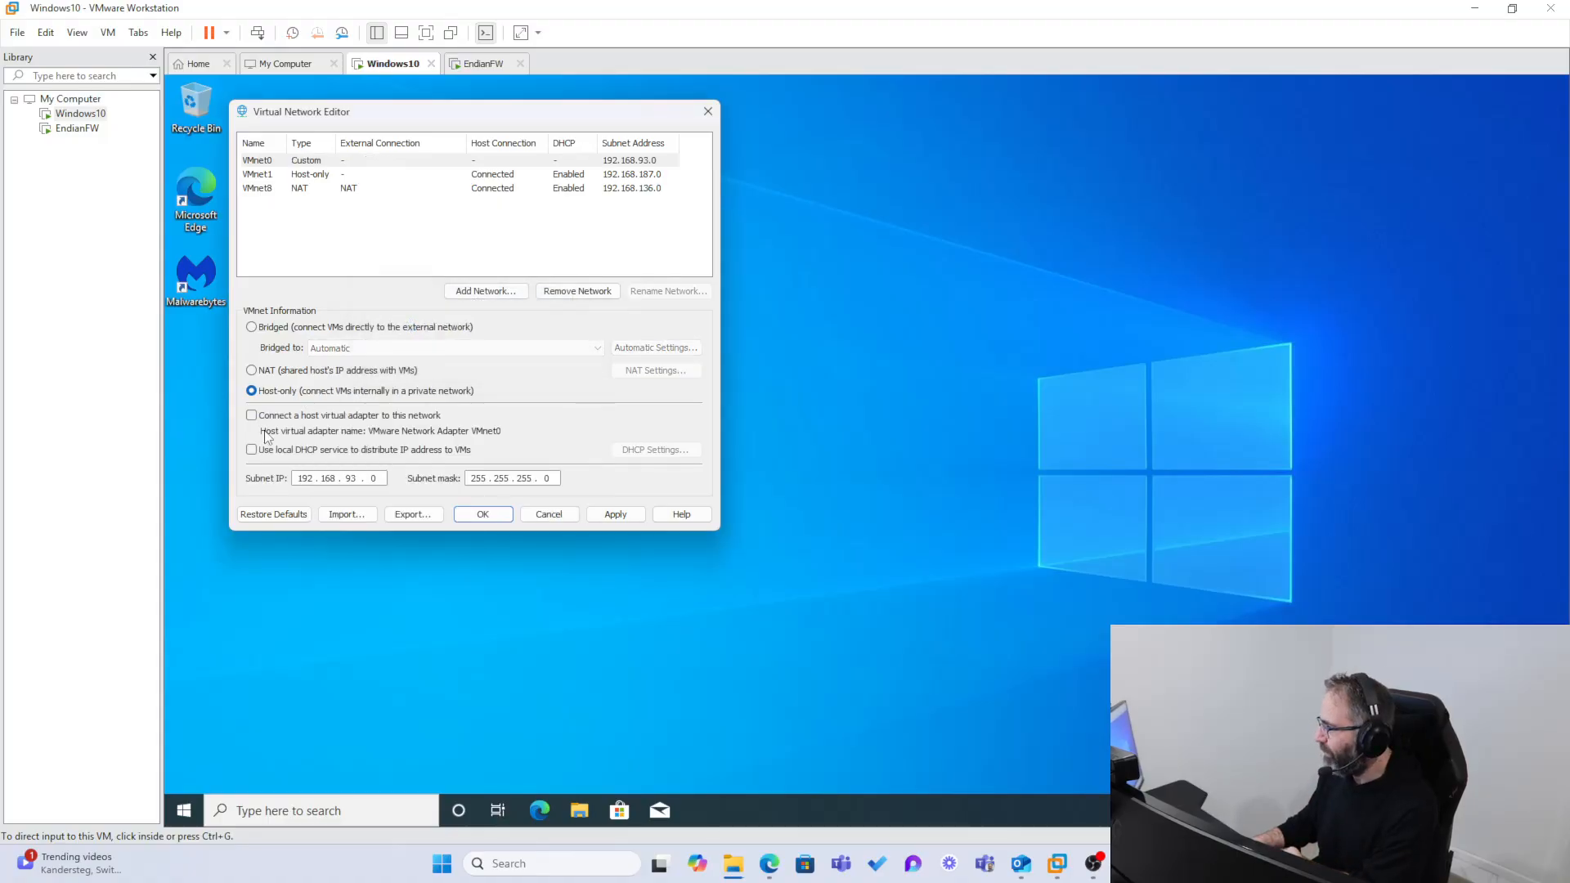
{"action": "double_click", "coordinate": [353, 478]}
{"action": "type", "text": "0"}
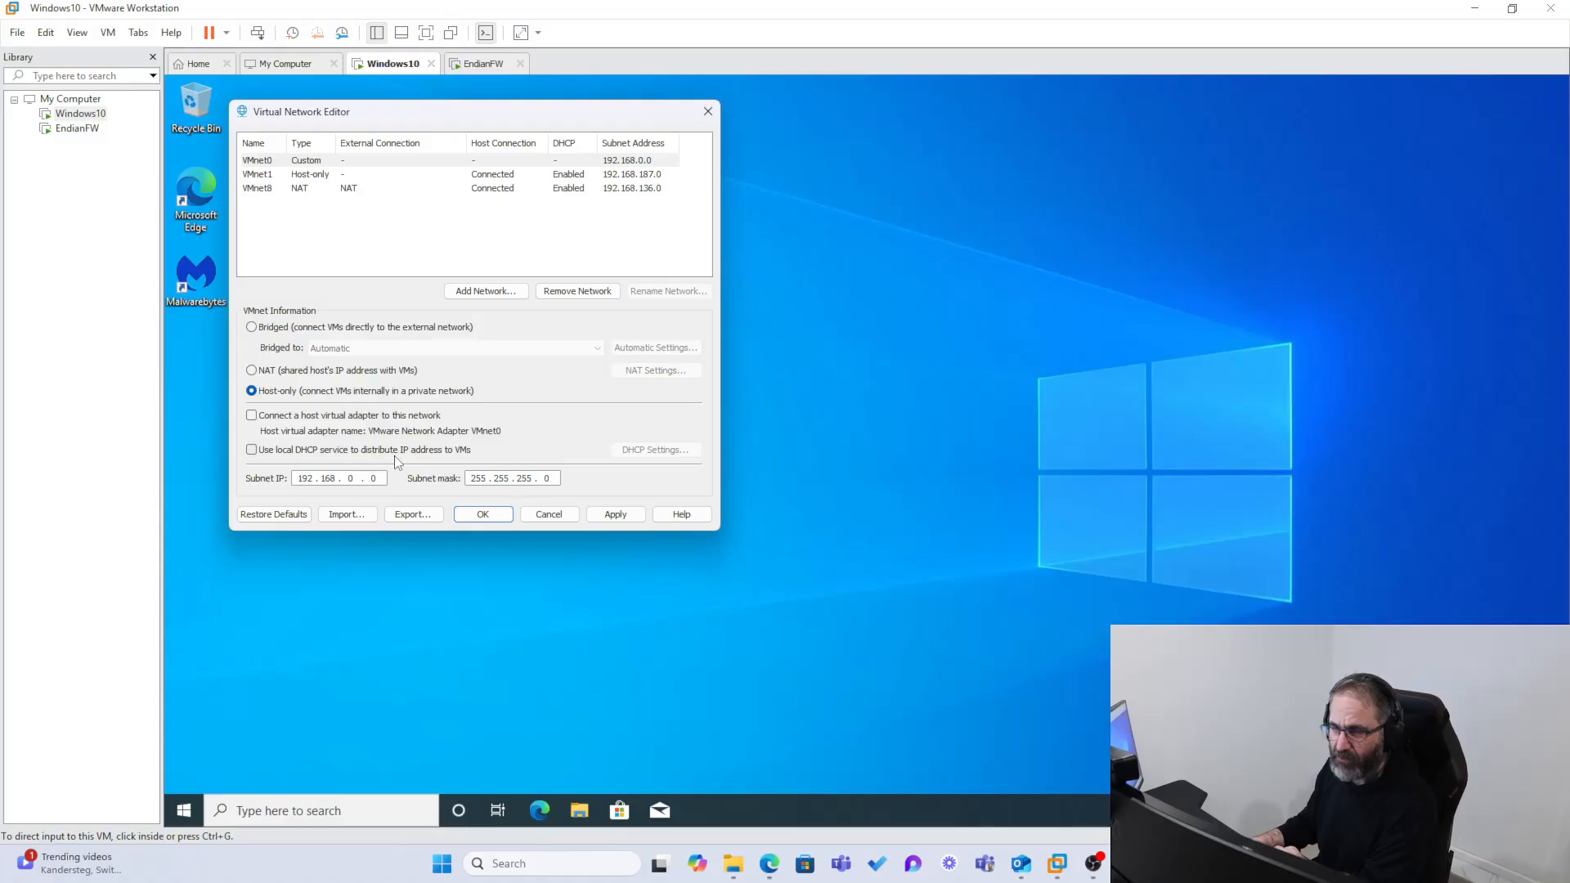
{"action": "left_click", "coordinate": [611, 516]}
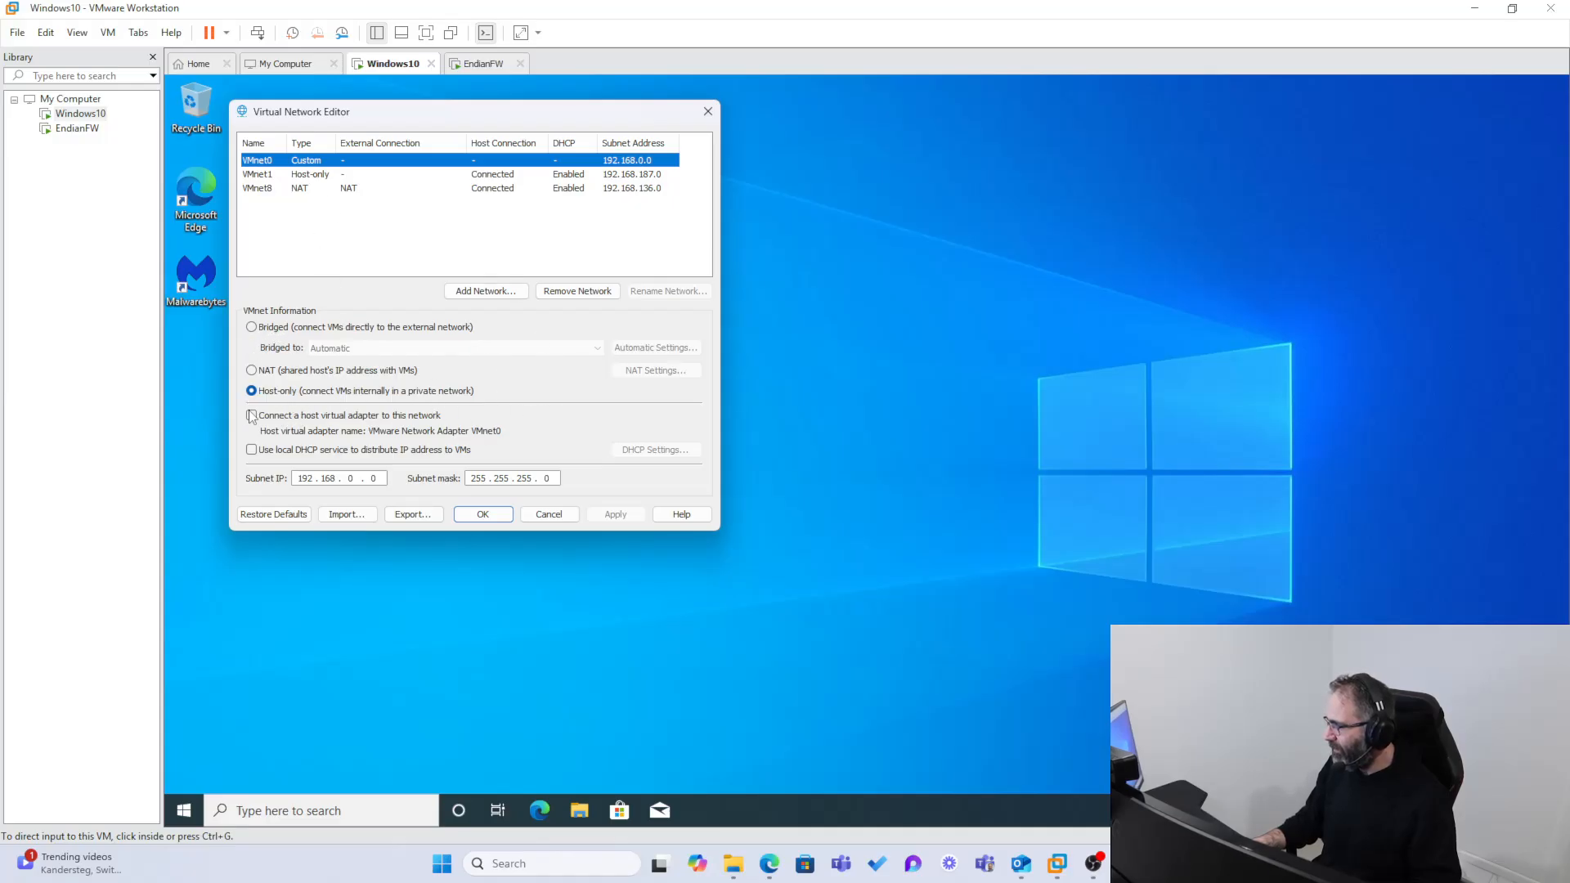
{"action": "left_click", "coordinate": [483, 515]}
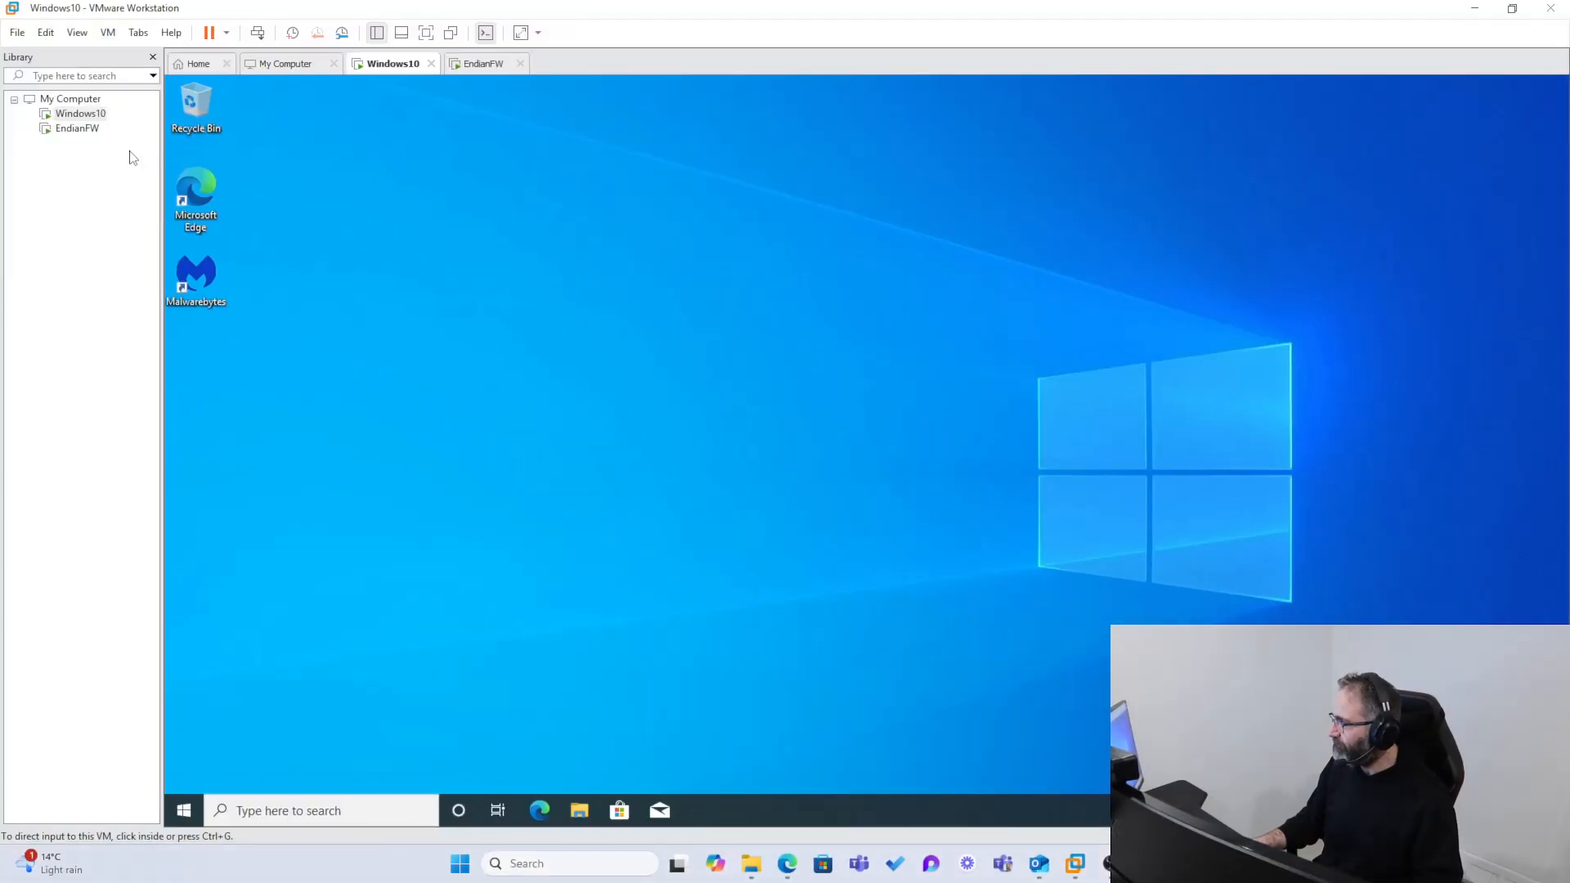
Step: Change the root password from the EndianFW console menu, entering the current and new root passwords, and release input to the host
{"action": "left_click", "coordinate": [61, 128]}
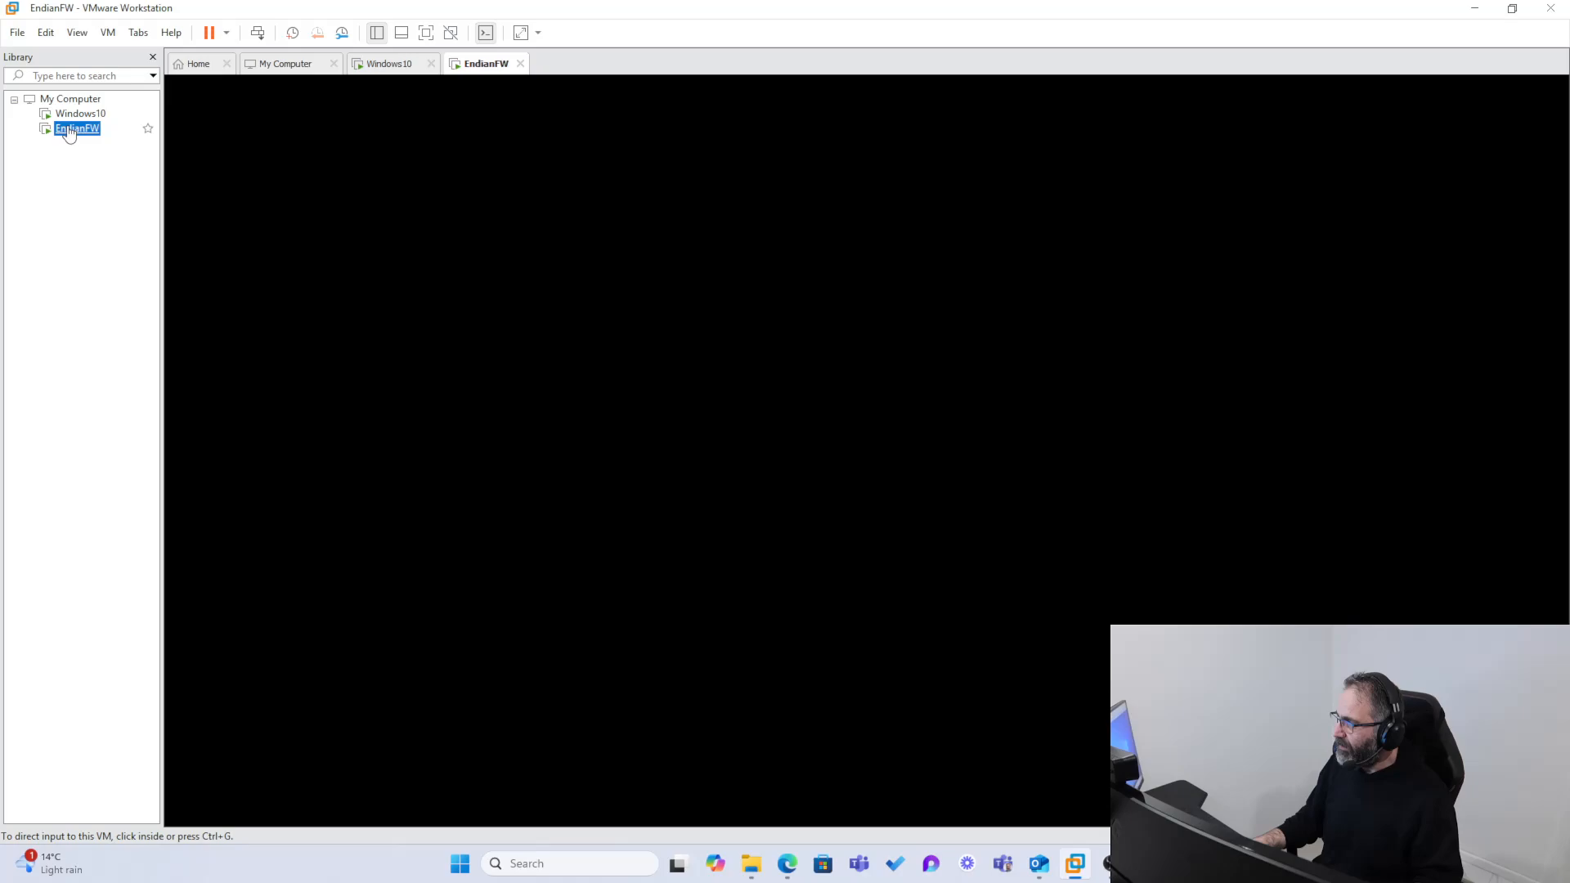
{"action": "left_click", "coordinate": [585, 449]}
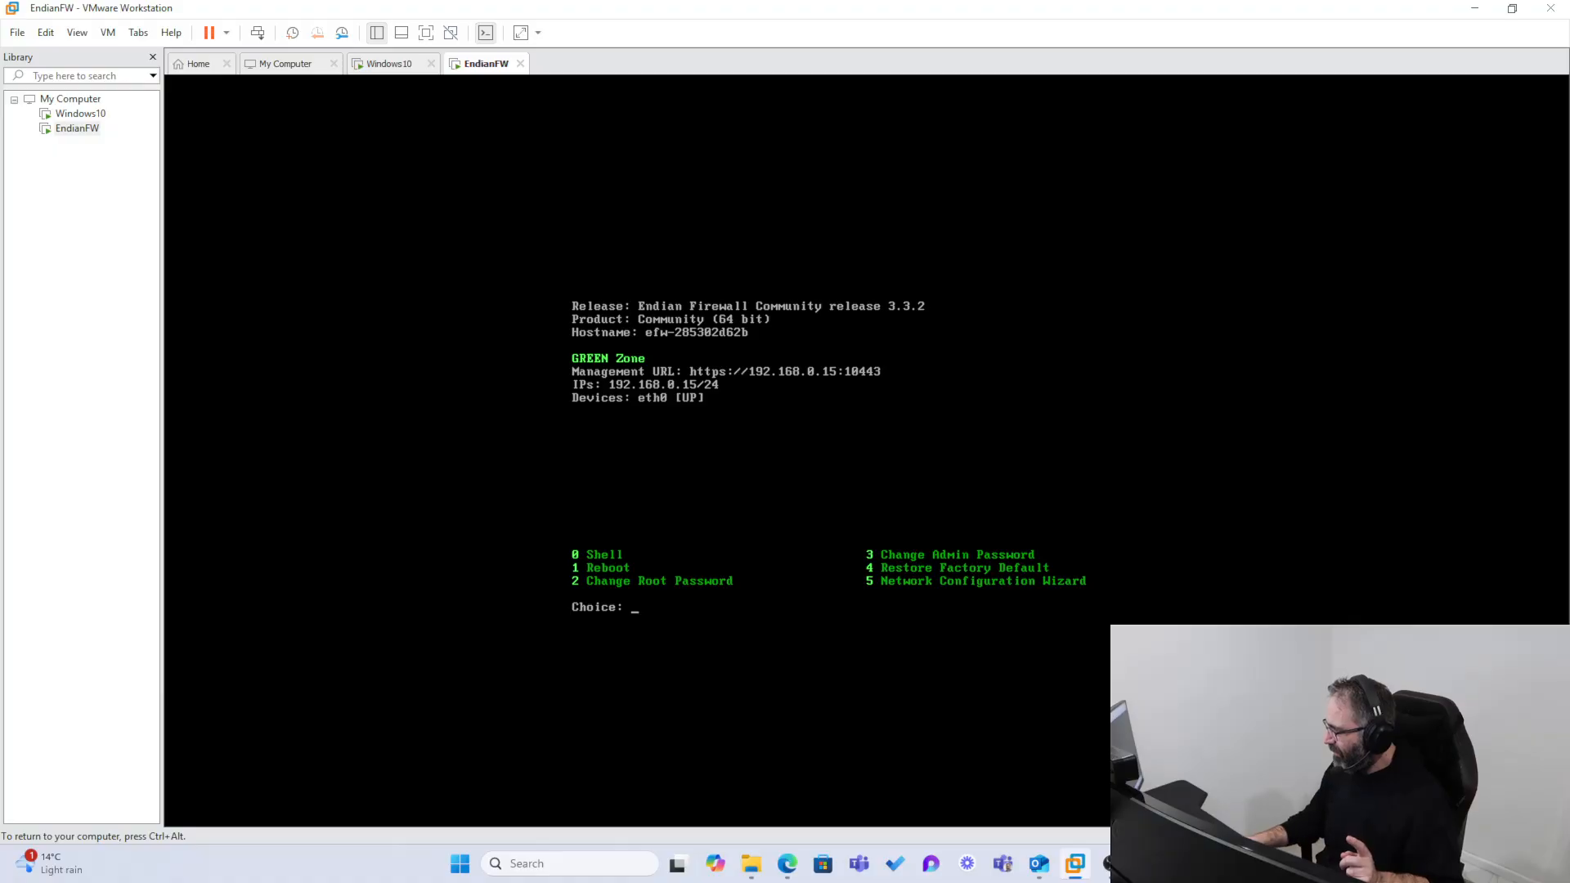
{"action": "type", "text": "2"}
{"action": "key", "text": "Return"}
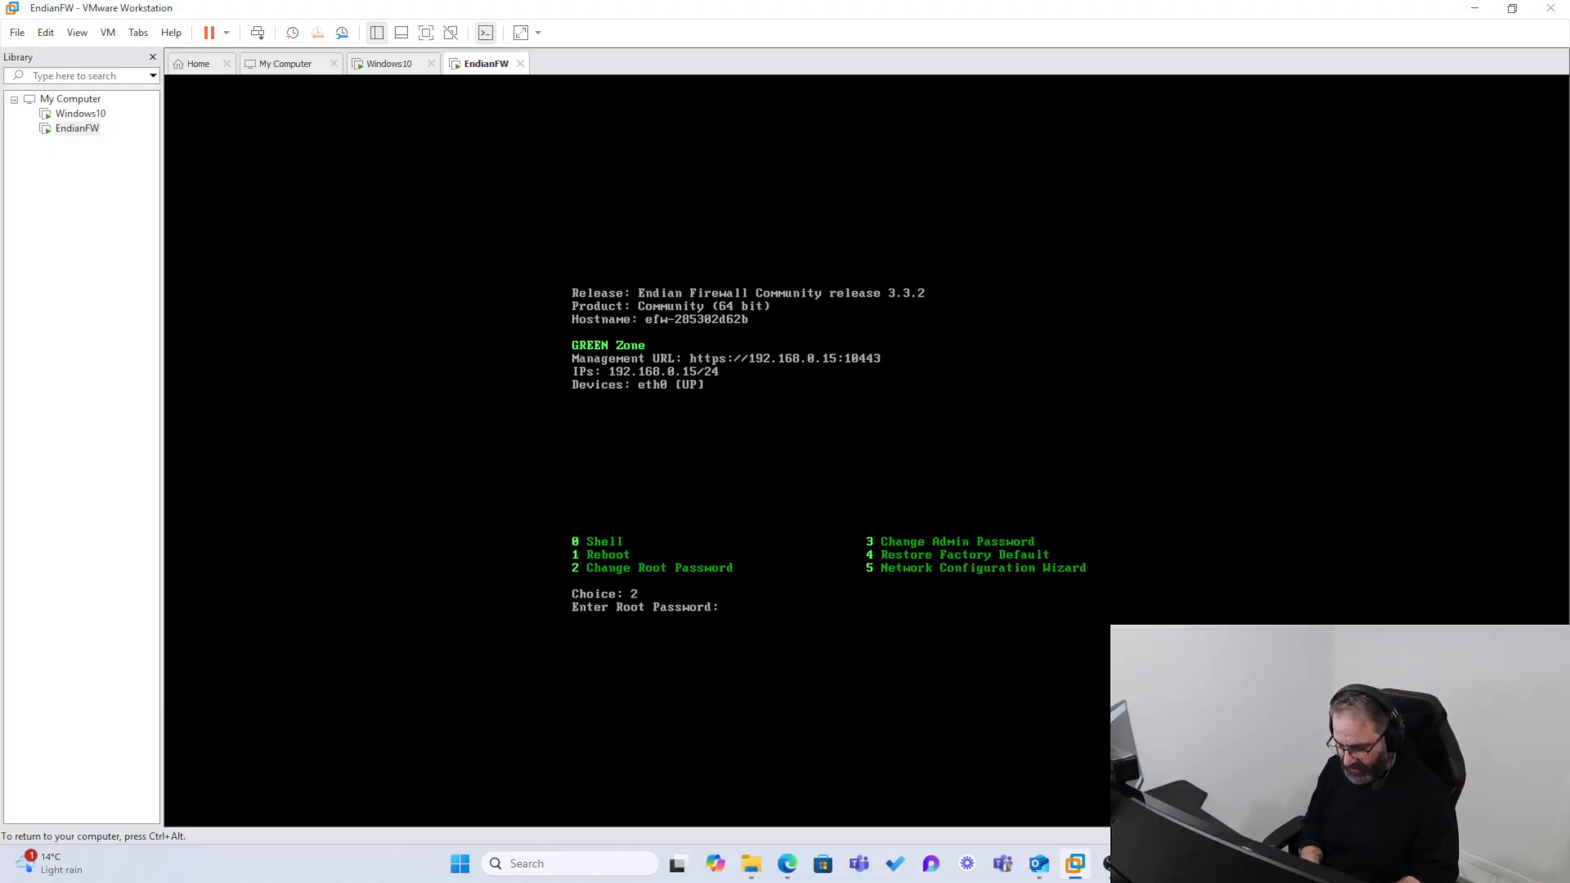
{"action": "key", "text": "Return"}
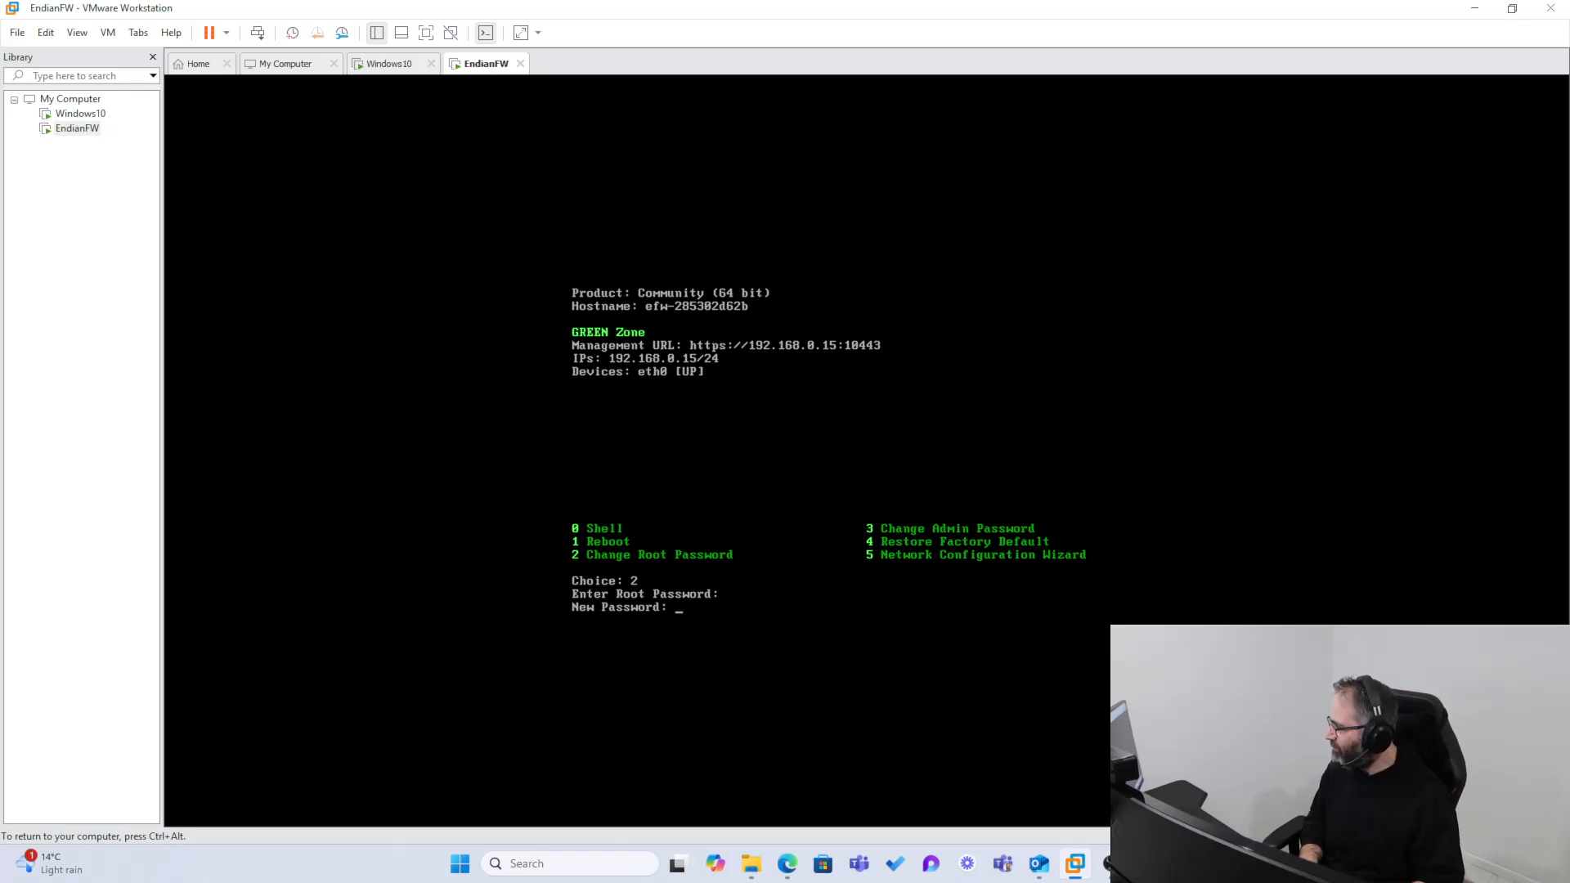
{"action": "key", "text": "Return"}
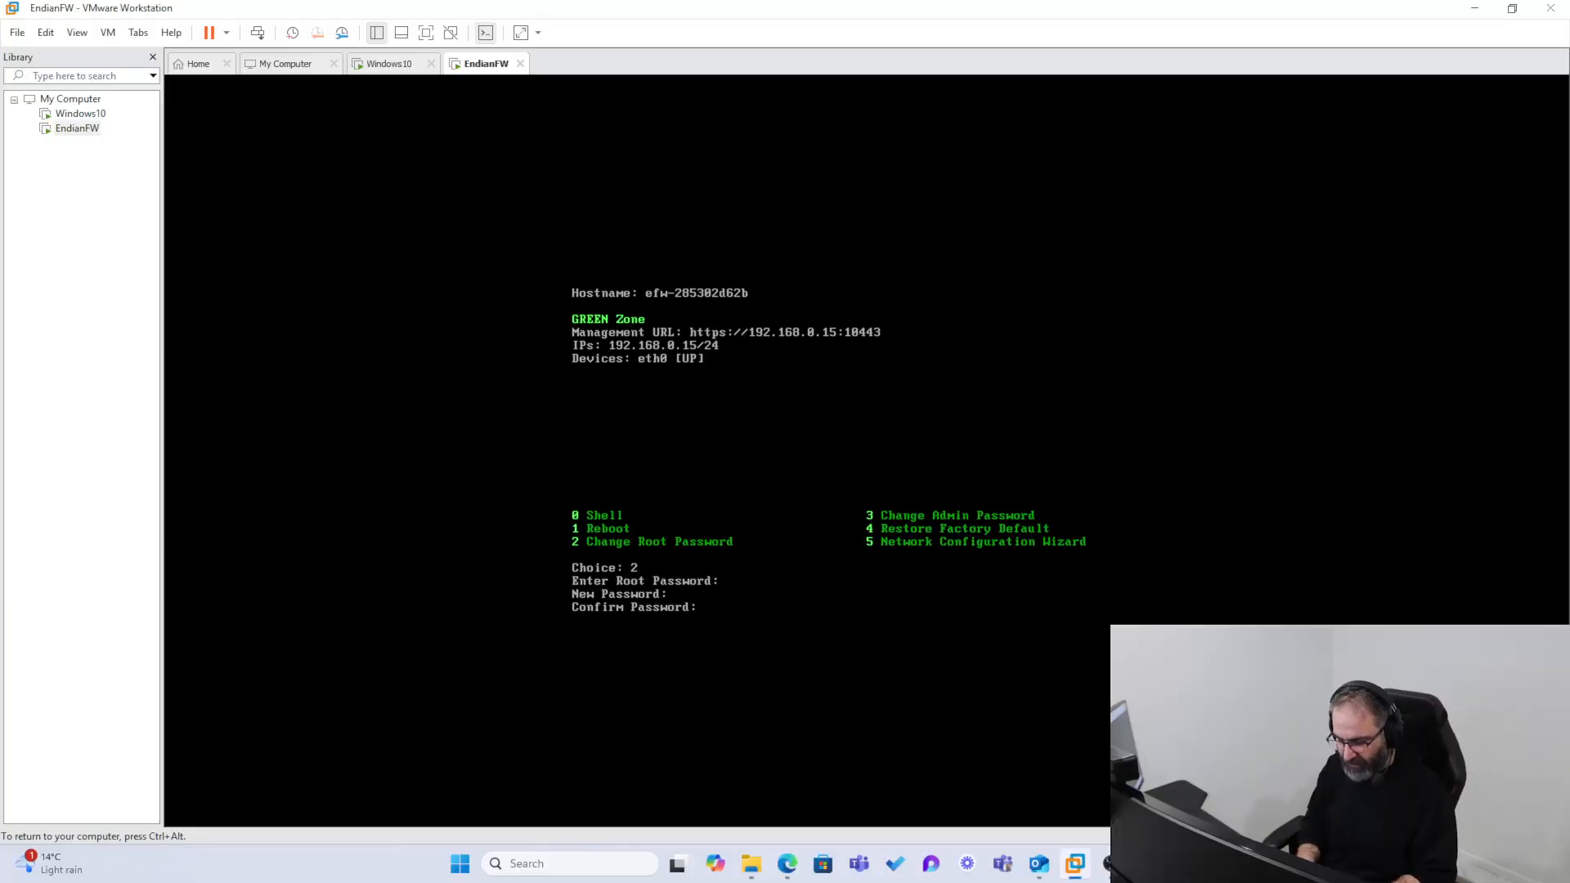
{"action": "key", "text": "Return"}
{"action": "key", "text": "Return"}
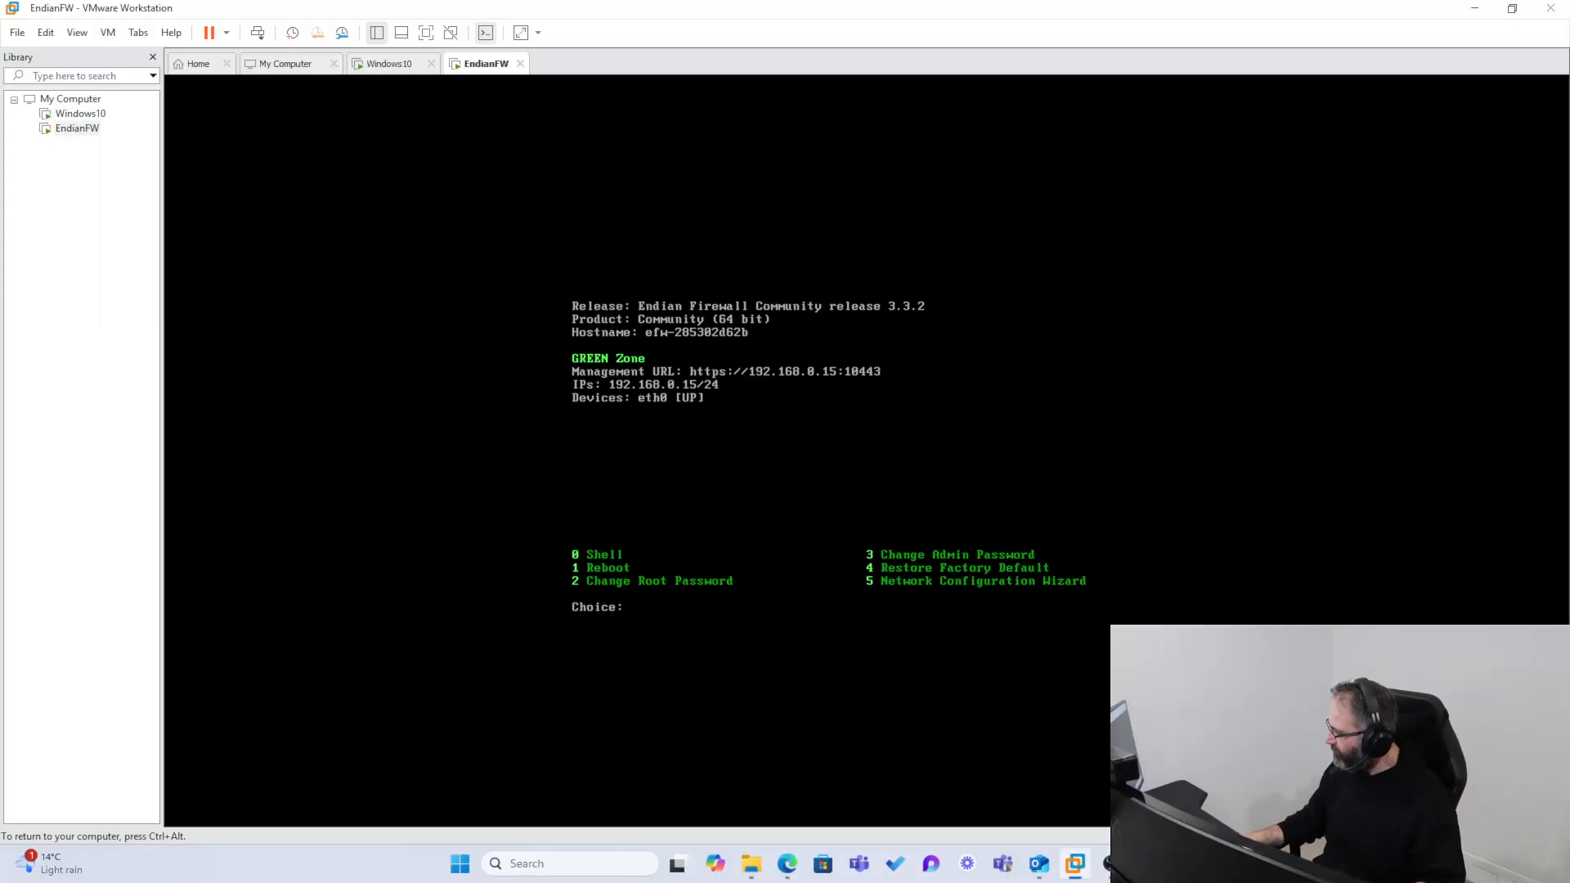
{"action": "key", "text": "ctrl+alt"}
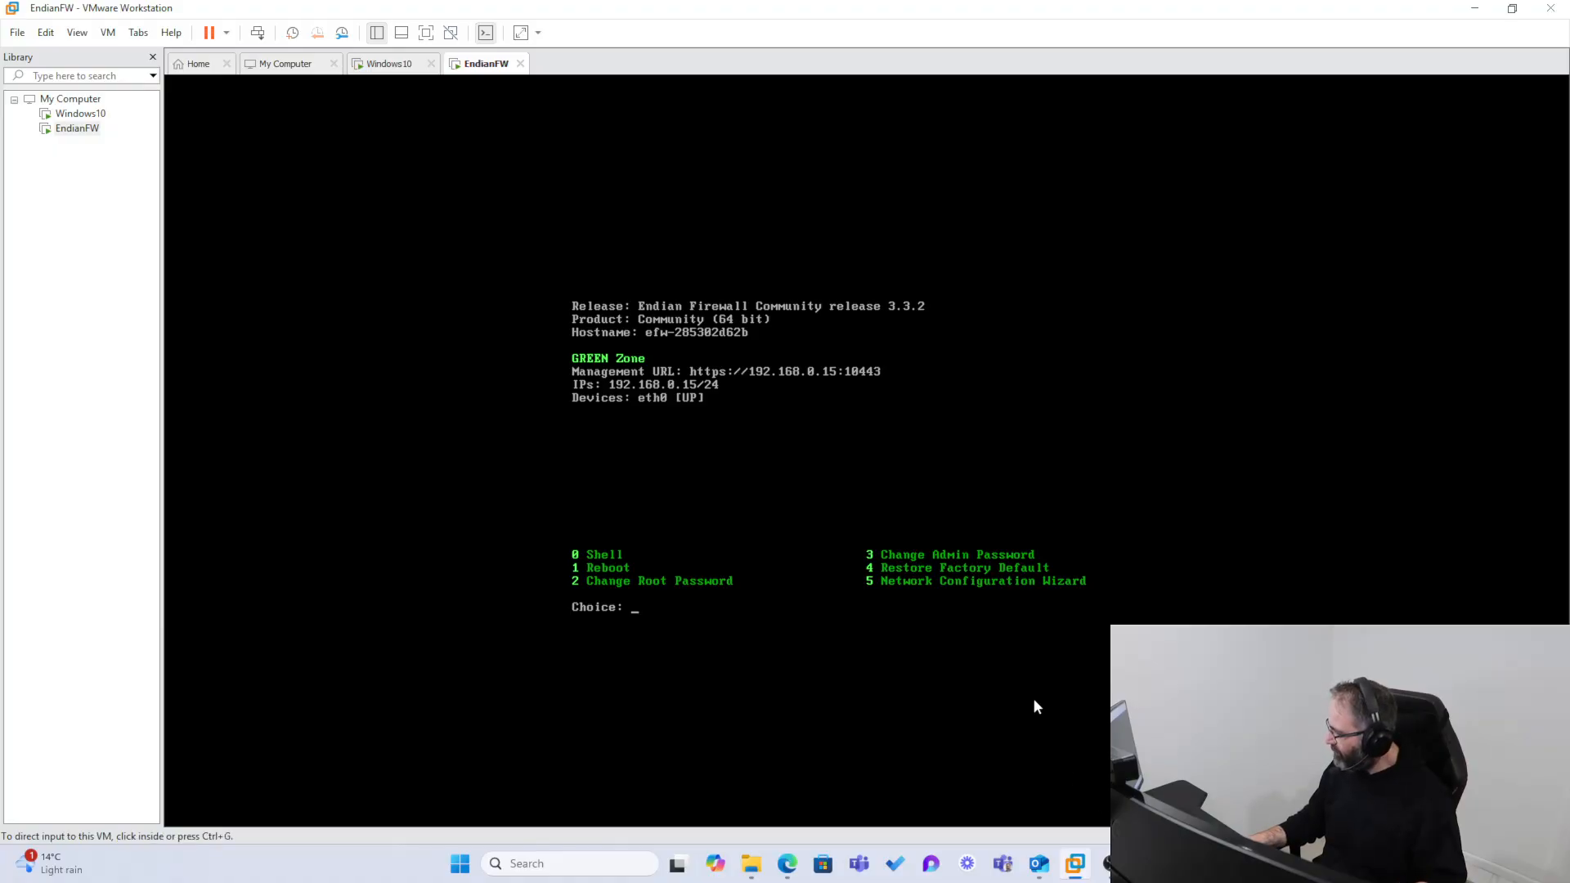
{"action": "key", "text": "ctrl+1"}
{"action": "left_click", "coordinate": [968, 661]}
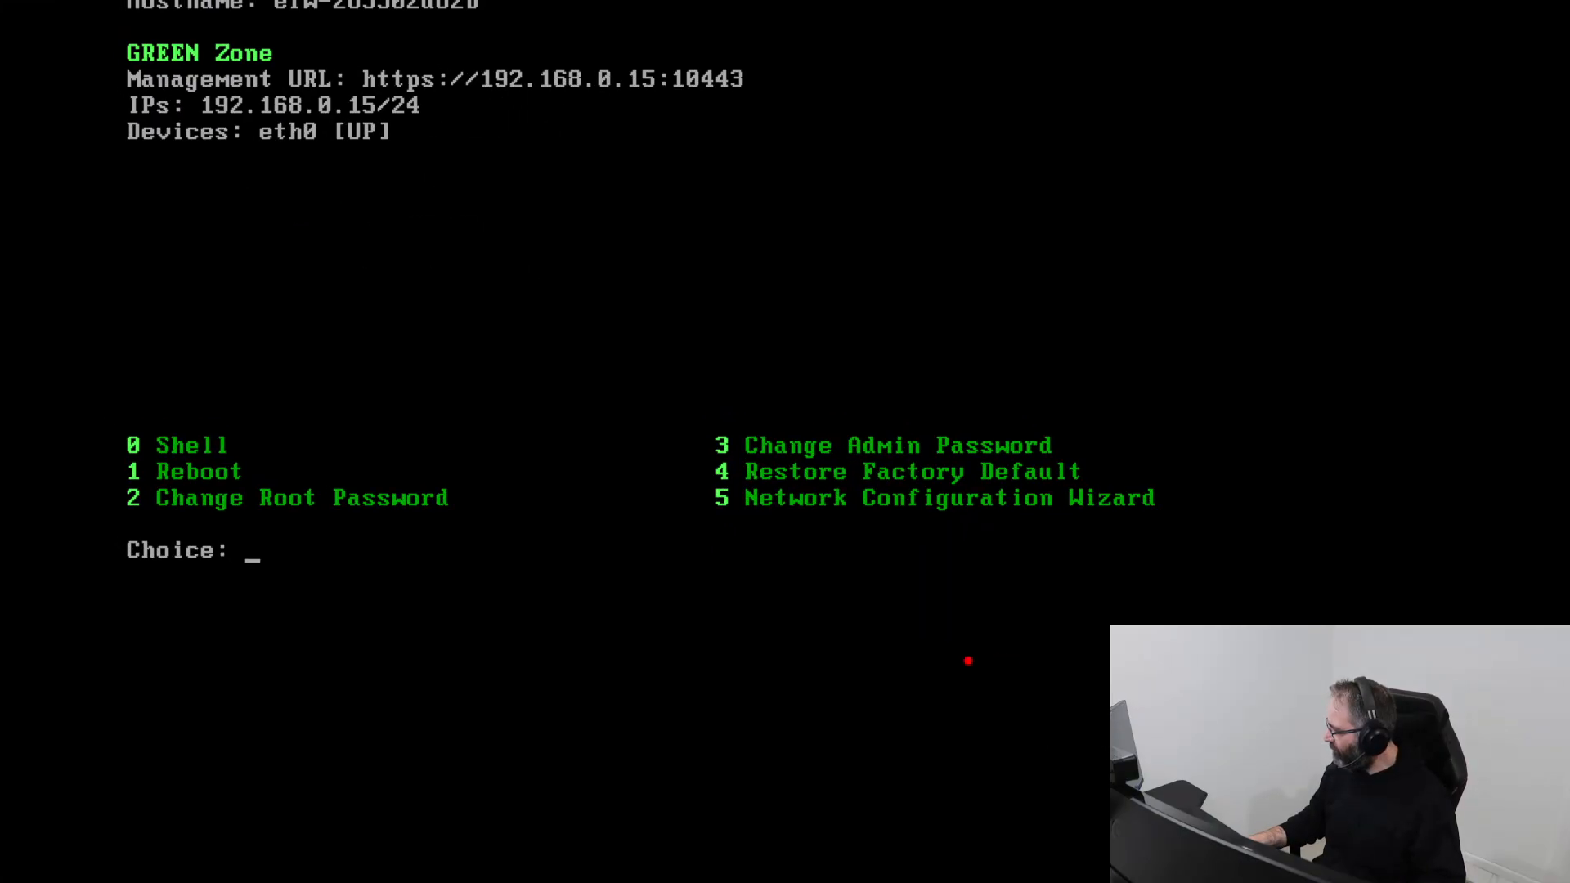
{"action": "mouse_move", "coordinate": [827, 528]}
{"action": "left_mouse_down"}
{"action": "mouse_move", "coordinate": [738, 513]}
{"action": "mouse_move", "coordinate": [1196, 506]}
{"action": "left_mouse_up"}
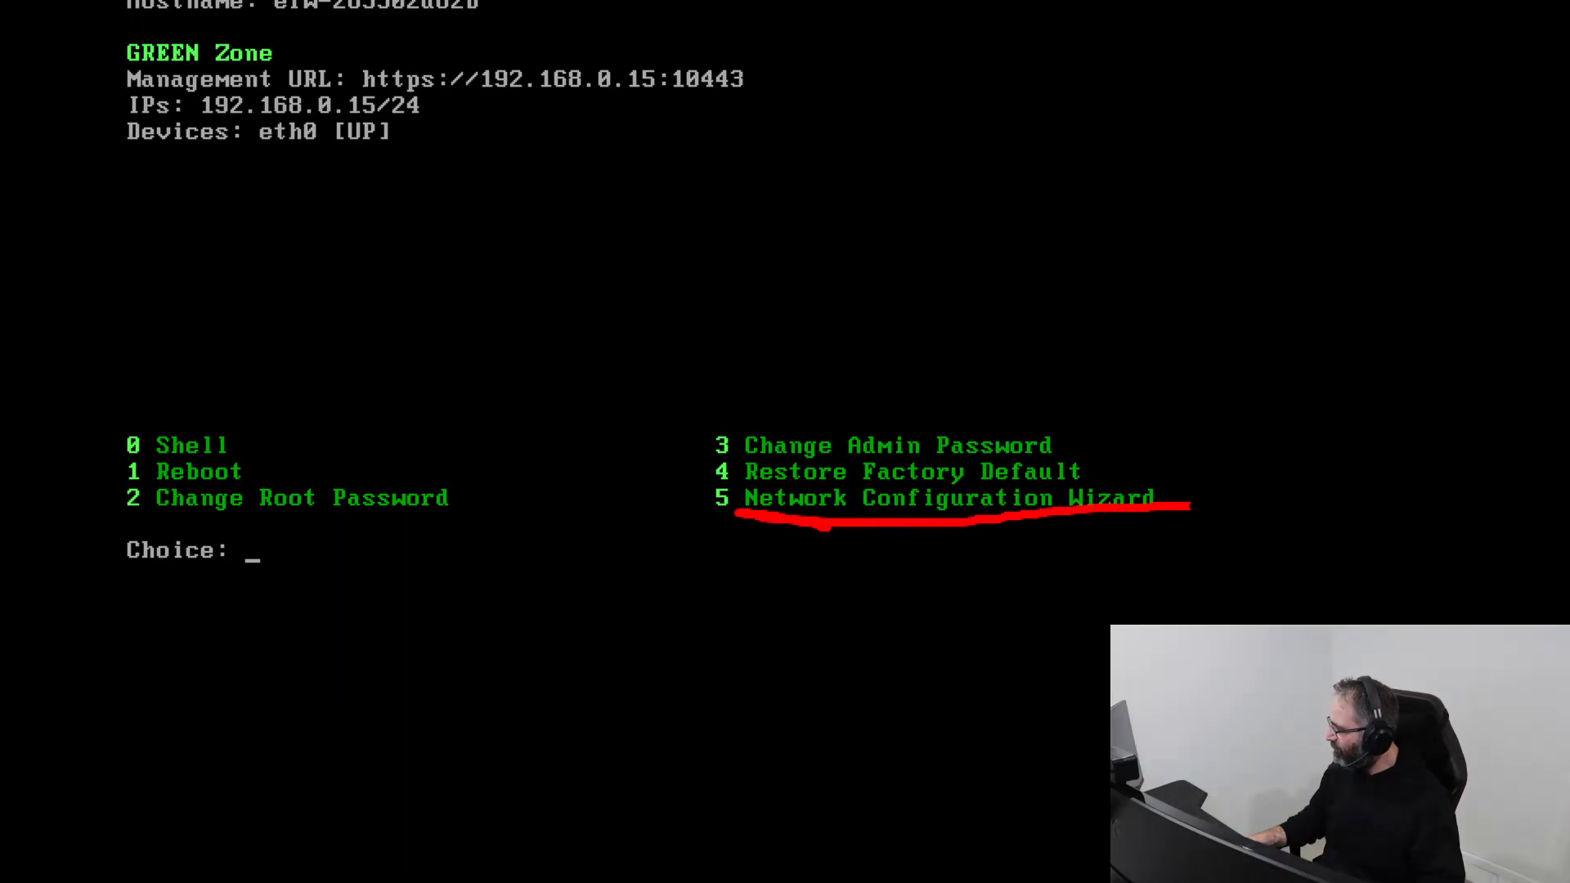
{"action": "key", "text": "Escape"}
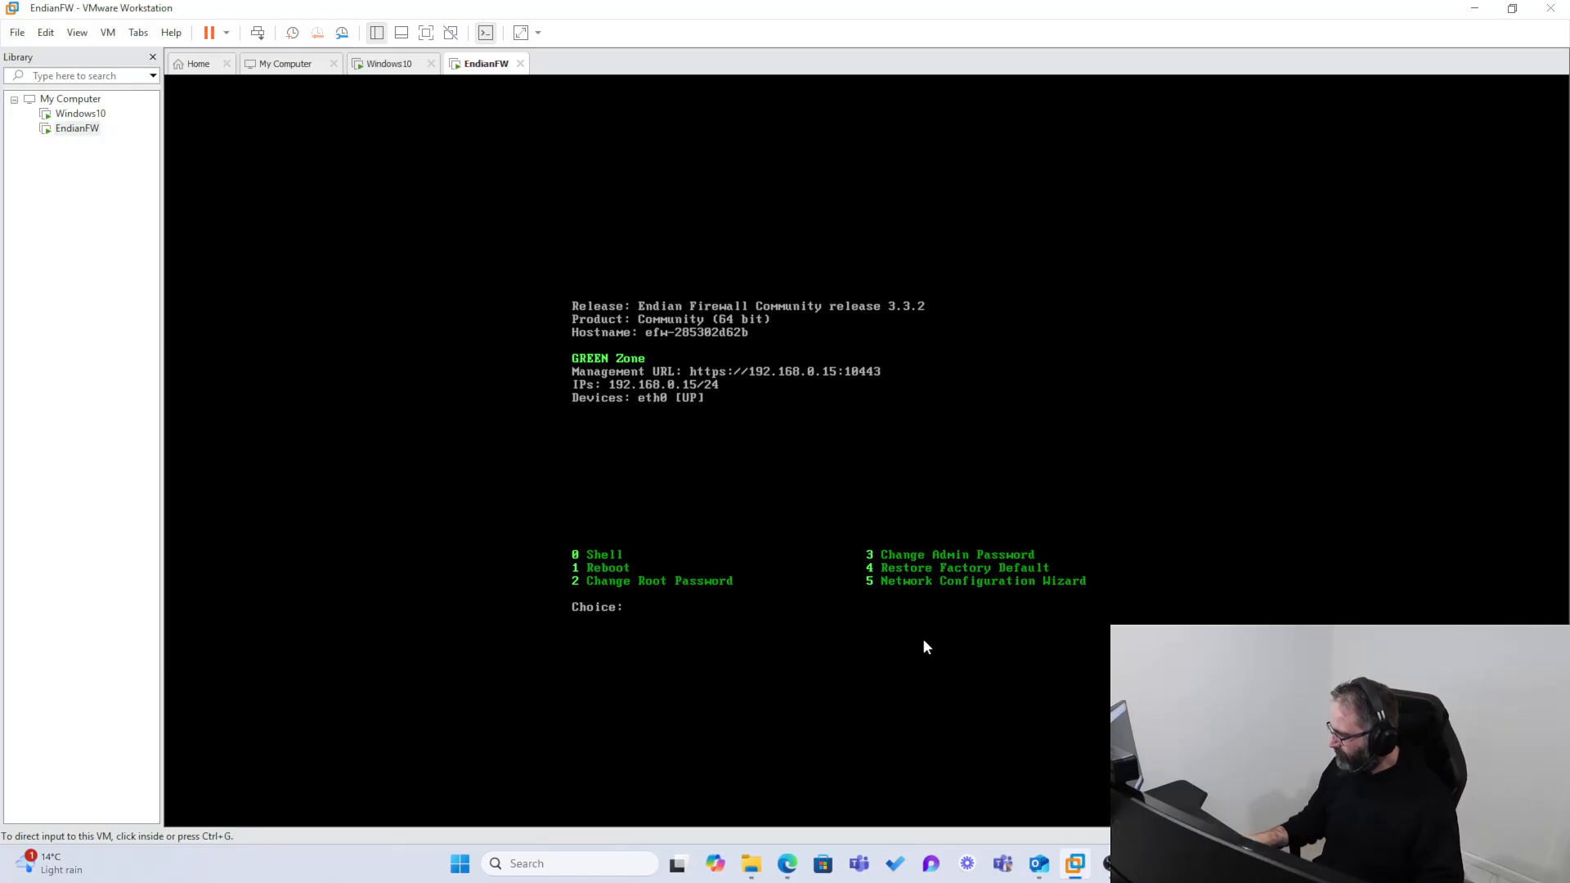
Step: Start the Network Configuration Wizard in the EndianFW console, enter the root password, and set a new password for the root and admin accounts
{"action": "left_click", "coordinate": [829, 621]}
{"action": "type", "text": "5"}
{"action": "key", "text": "Return"}
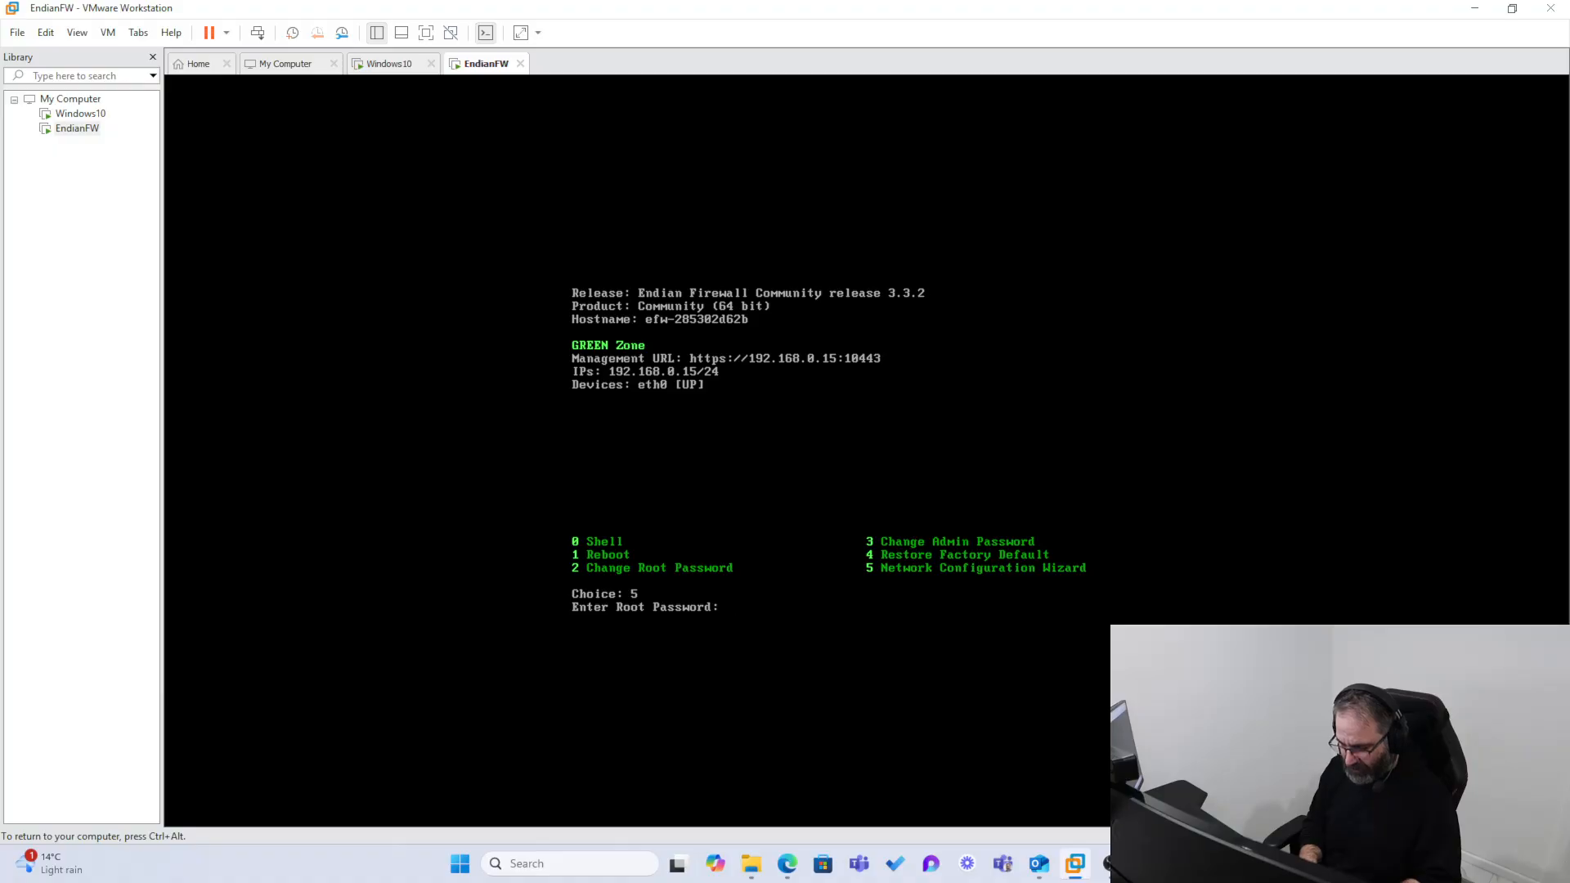
{"action": "key", "text": "Return"}
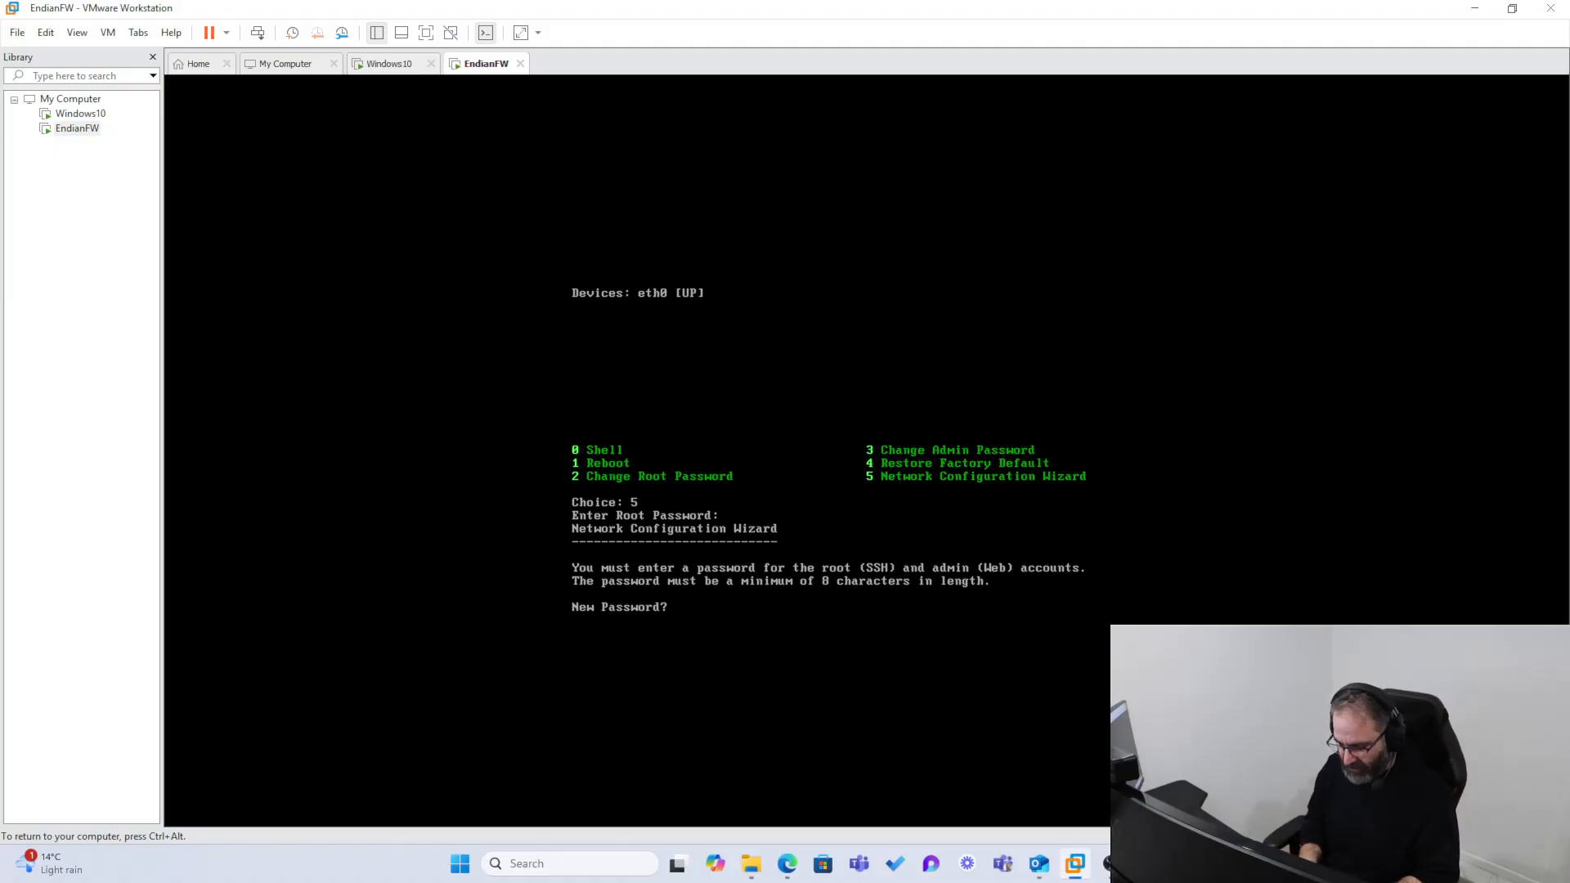
{"action": "key", "text": "Return"}
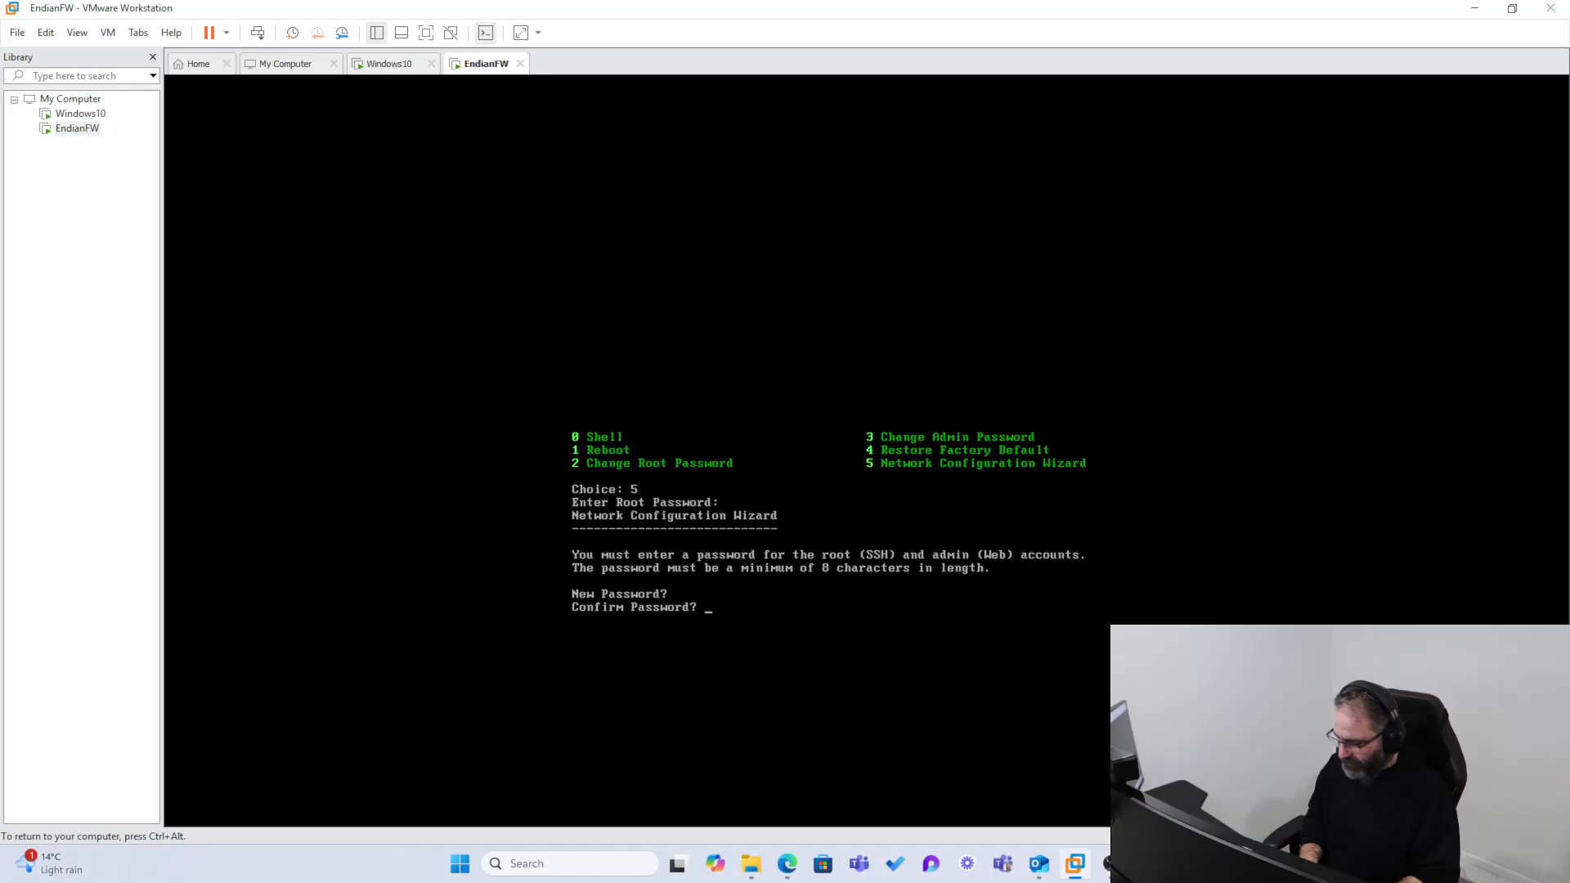
{"action": "key", "text": "Return"}
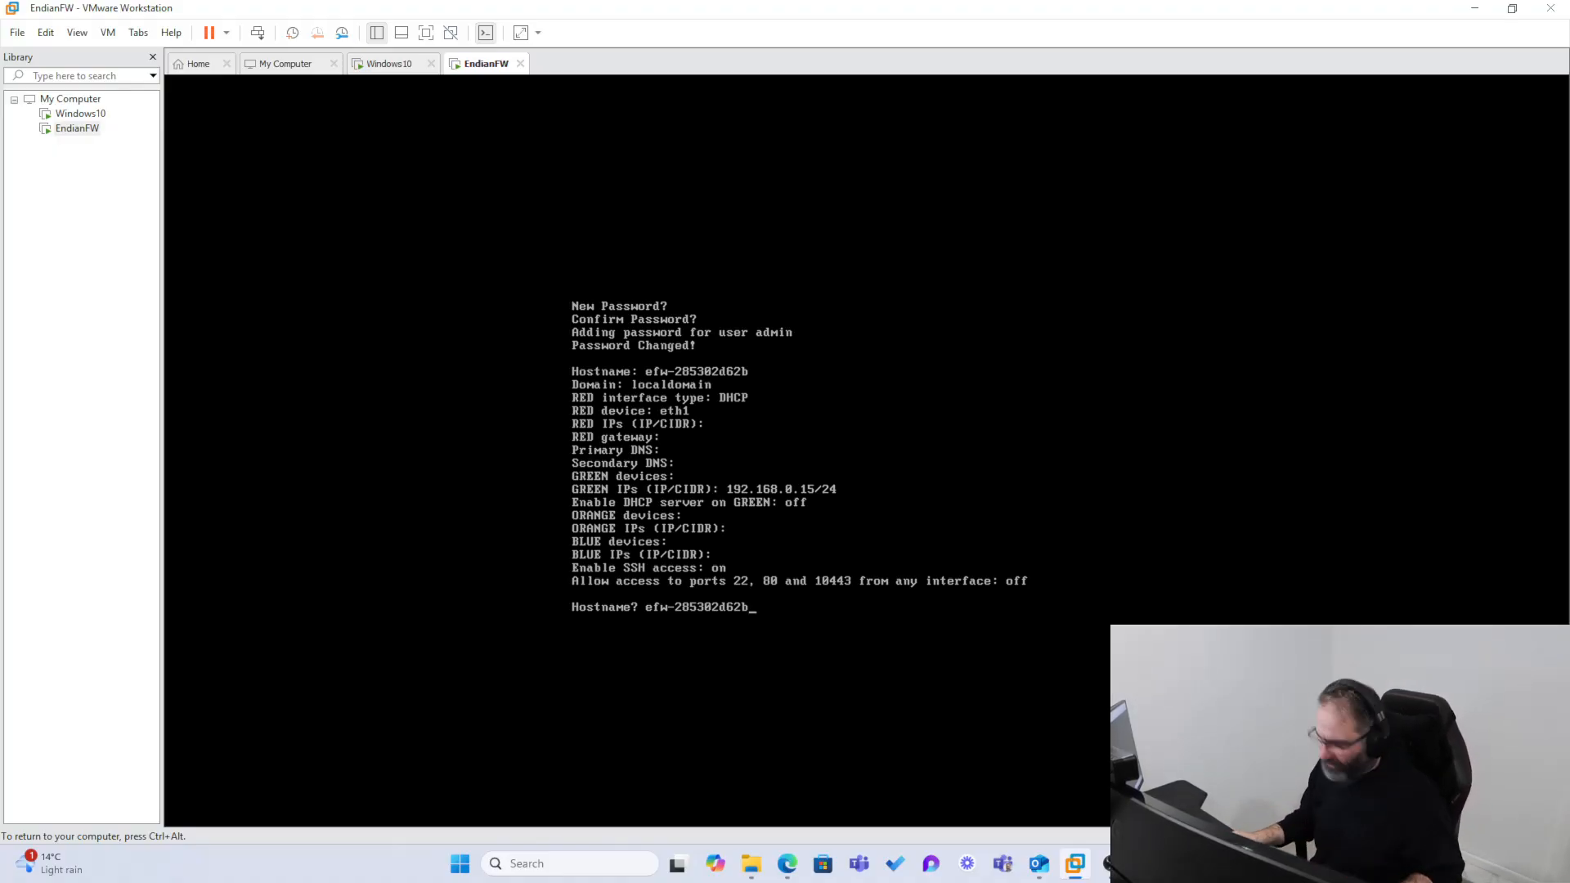
Step: Release input to the host and stretch the EndianFW guest display with its aspect ratio kept
{"action": "key", "text": "ctrl+alt"}
{"action": "left_click", "coordinate": [72, 38]}
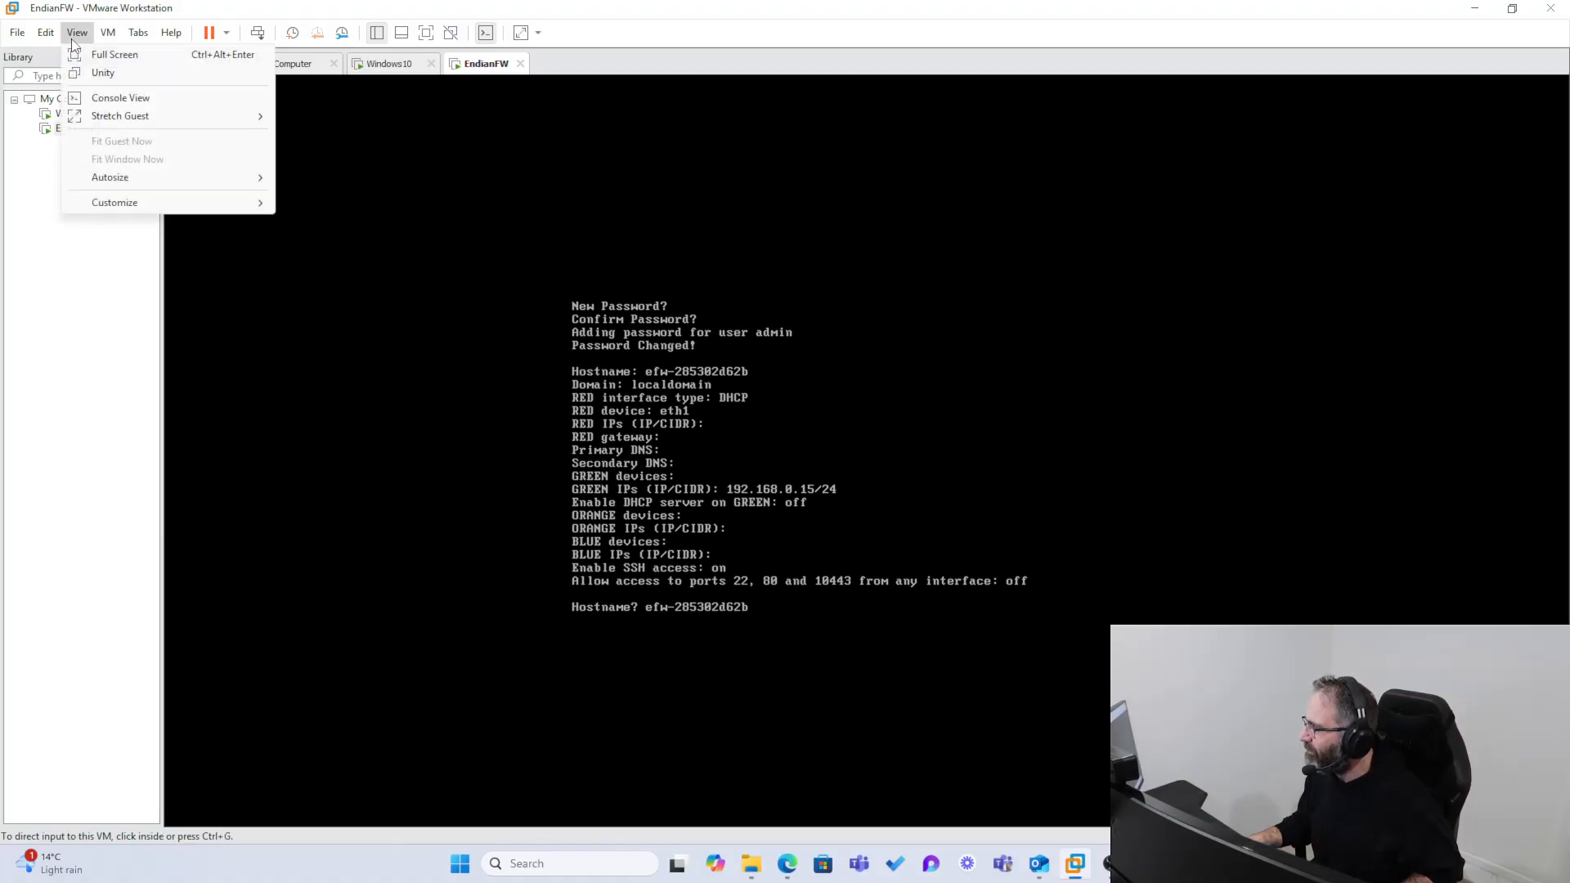
{"action": "mouse_move", "coordinate": [153, 129]}
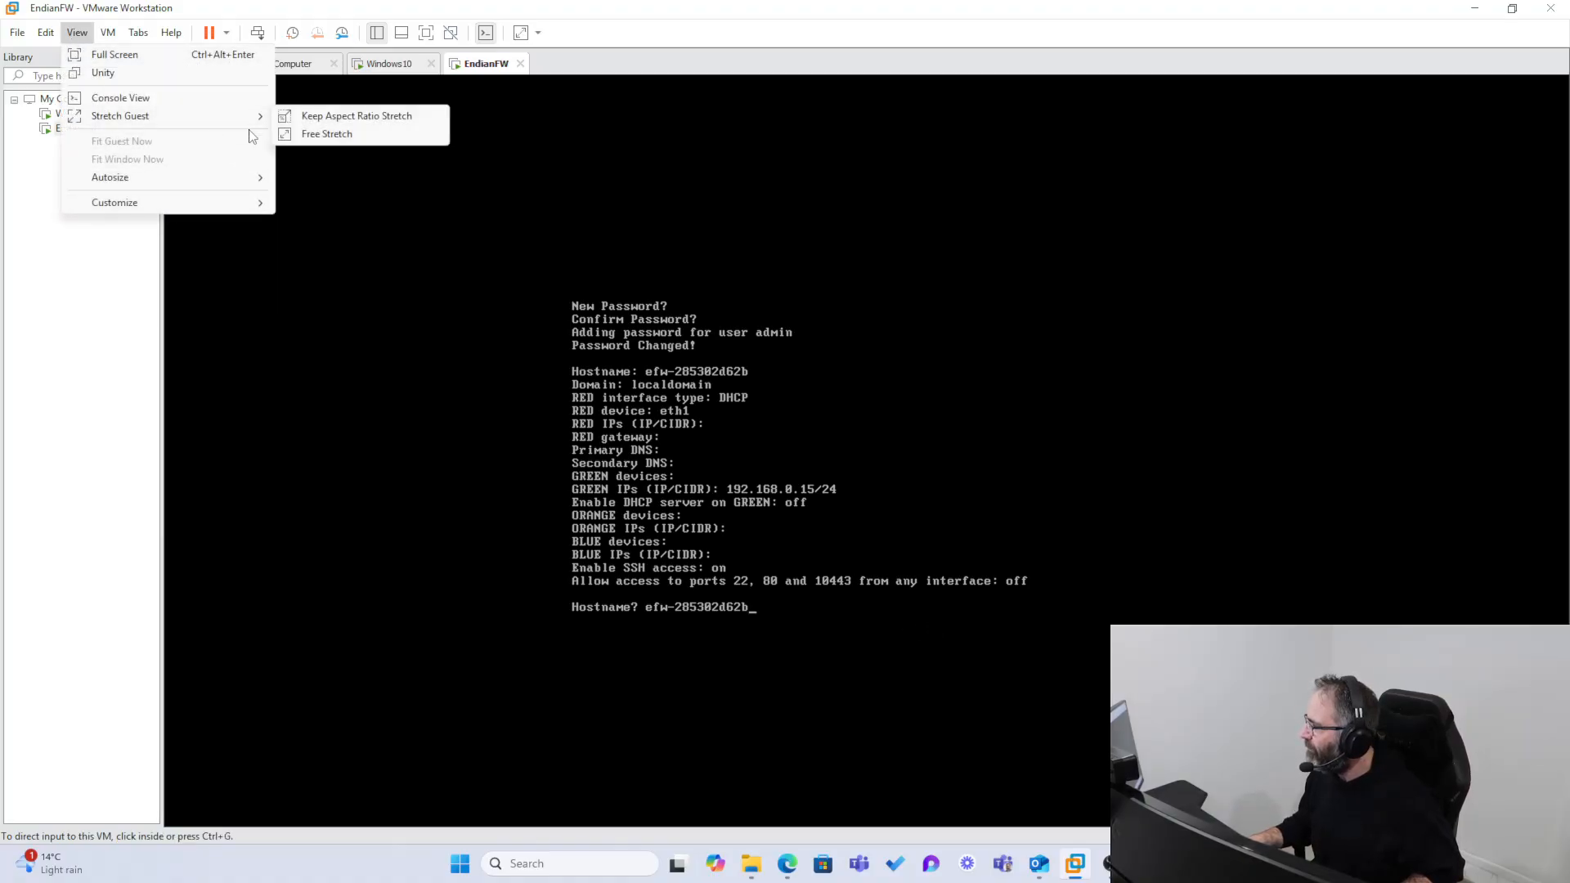
{"action": "left_click", "coordinate": [352, 116]}
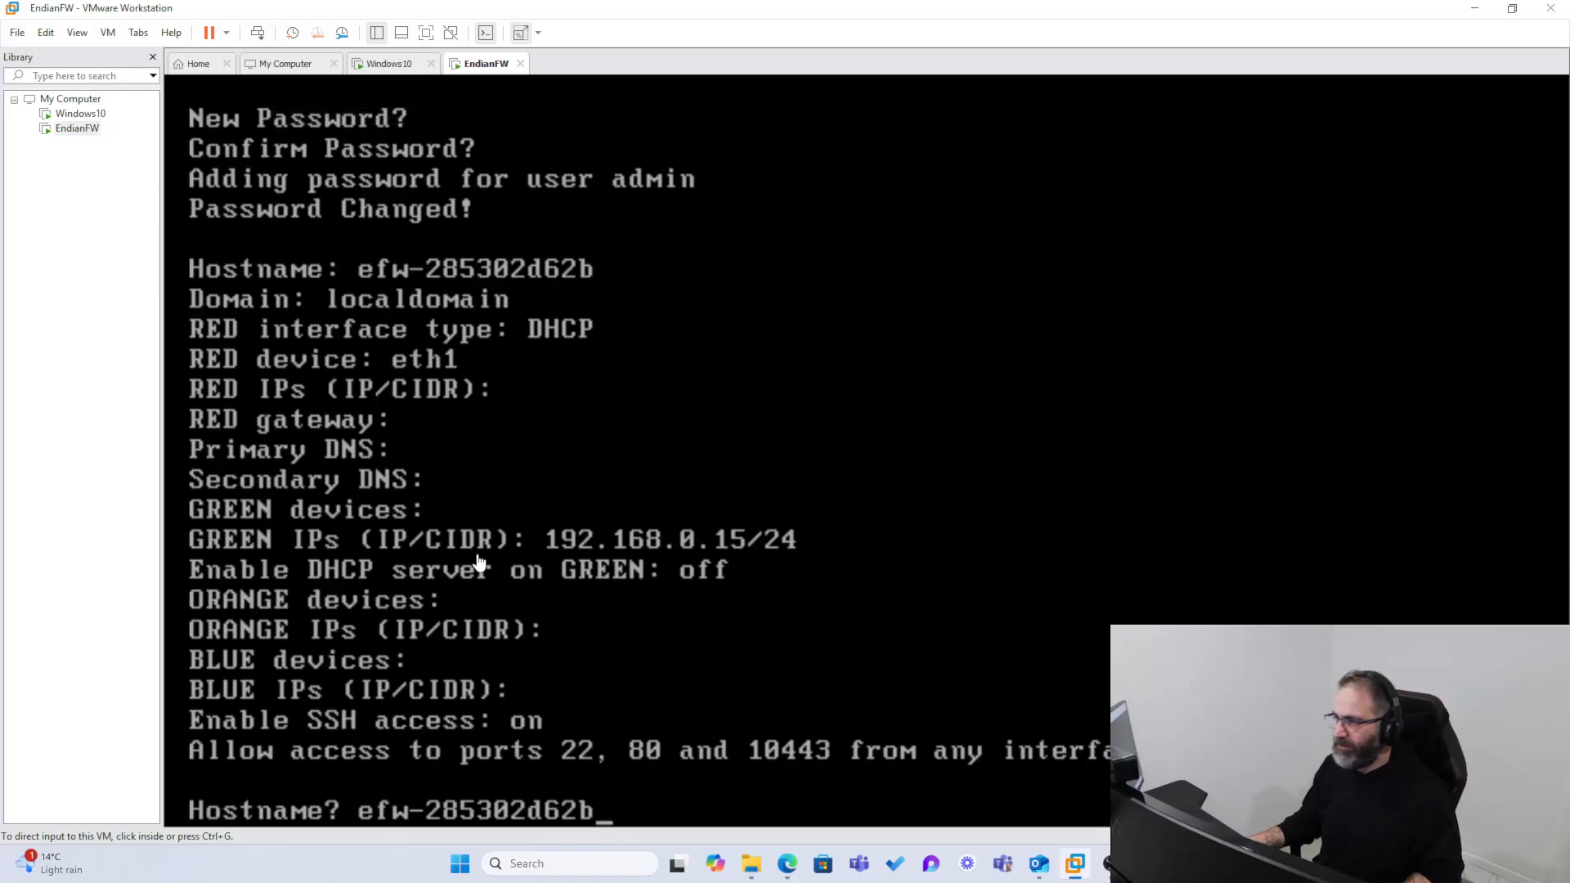
Step: Clear the default hostname in the wizard and try to submit a hostname beginning with endianf
{"action": "left_click", "coordinate": [479, 561]}
{"action": "key", "text": "BackSpace"}
{"action": "key", "text": "BackSpace"}
{"action": "key", "text": "BackSpace"}
{"action": "key", "text": "BackSpace"}
{"action": "key", "text": "BackSpace"}
{"action": "key", "text": "BackSpace"}
{"action": "key", "text": "BackSpace"}
{"action": "key", "text": "BackSpace"}
{"action": "key", "text": "BackSpace"}
{"action": "key", "text": "BackSpace"}
{"action": "key", "text": "BackSpace"}
{"action": "key", "text": "BackSpace"}
{"action": "key", "text": "BackSpace"}
{"action": "key", "text": "BackSpace"}
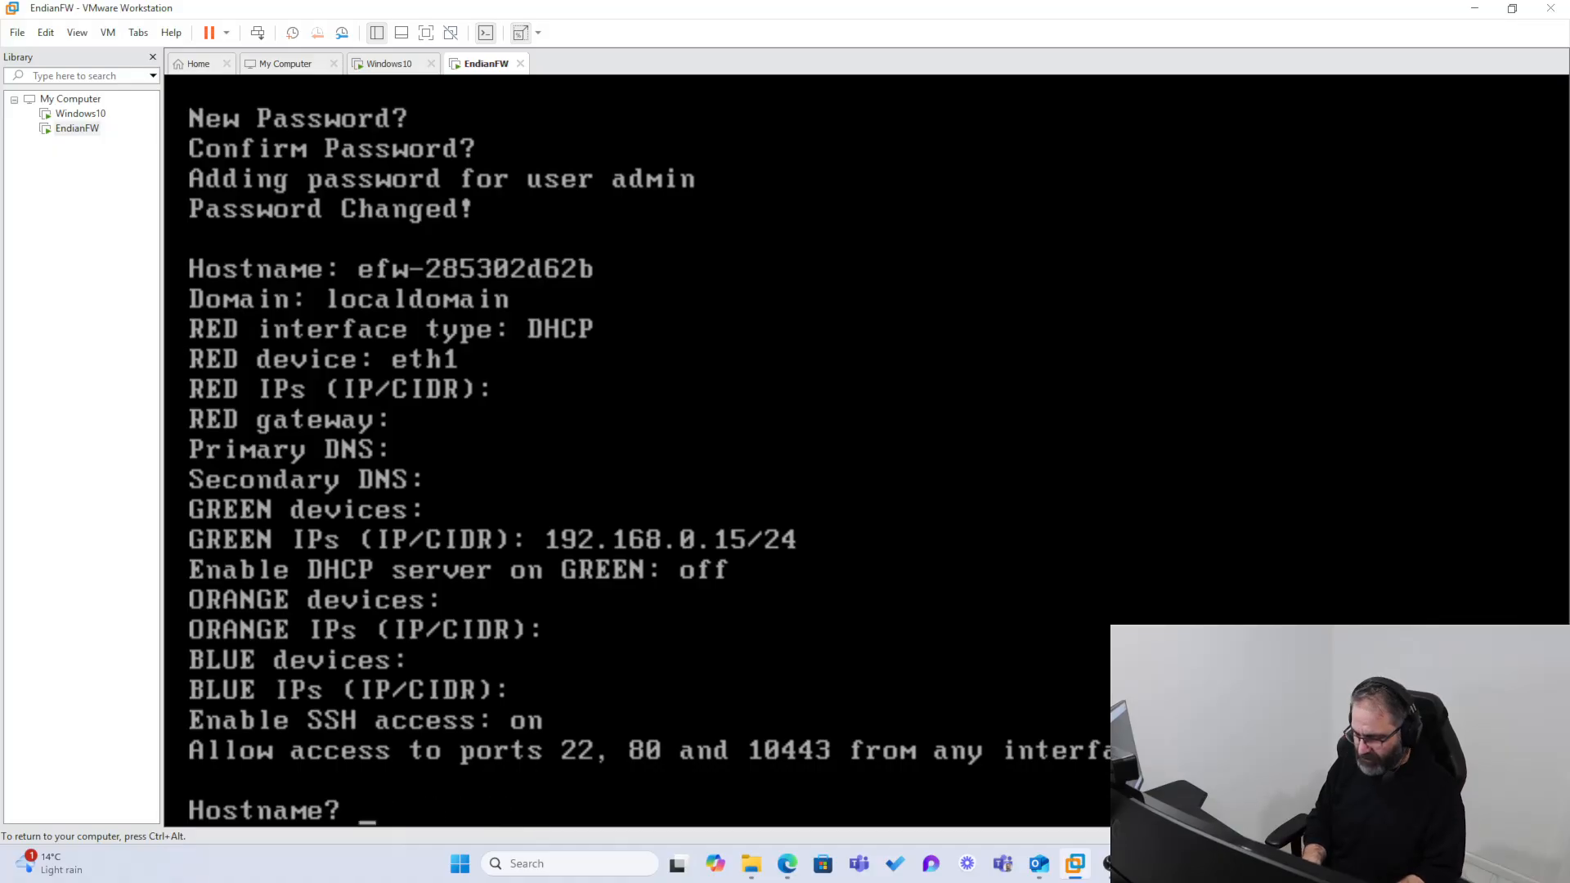
{"action": "type", "text": "endi"}
{"action": "key", "text": "BackSpace"}
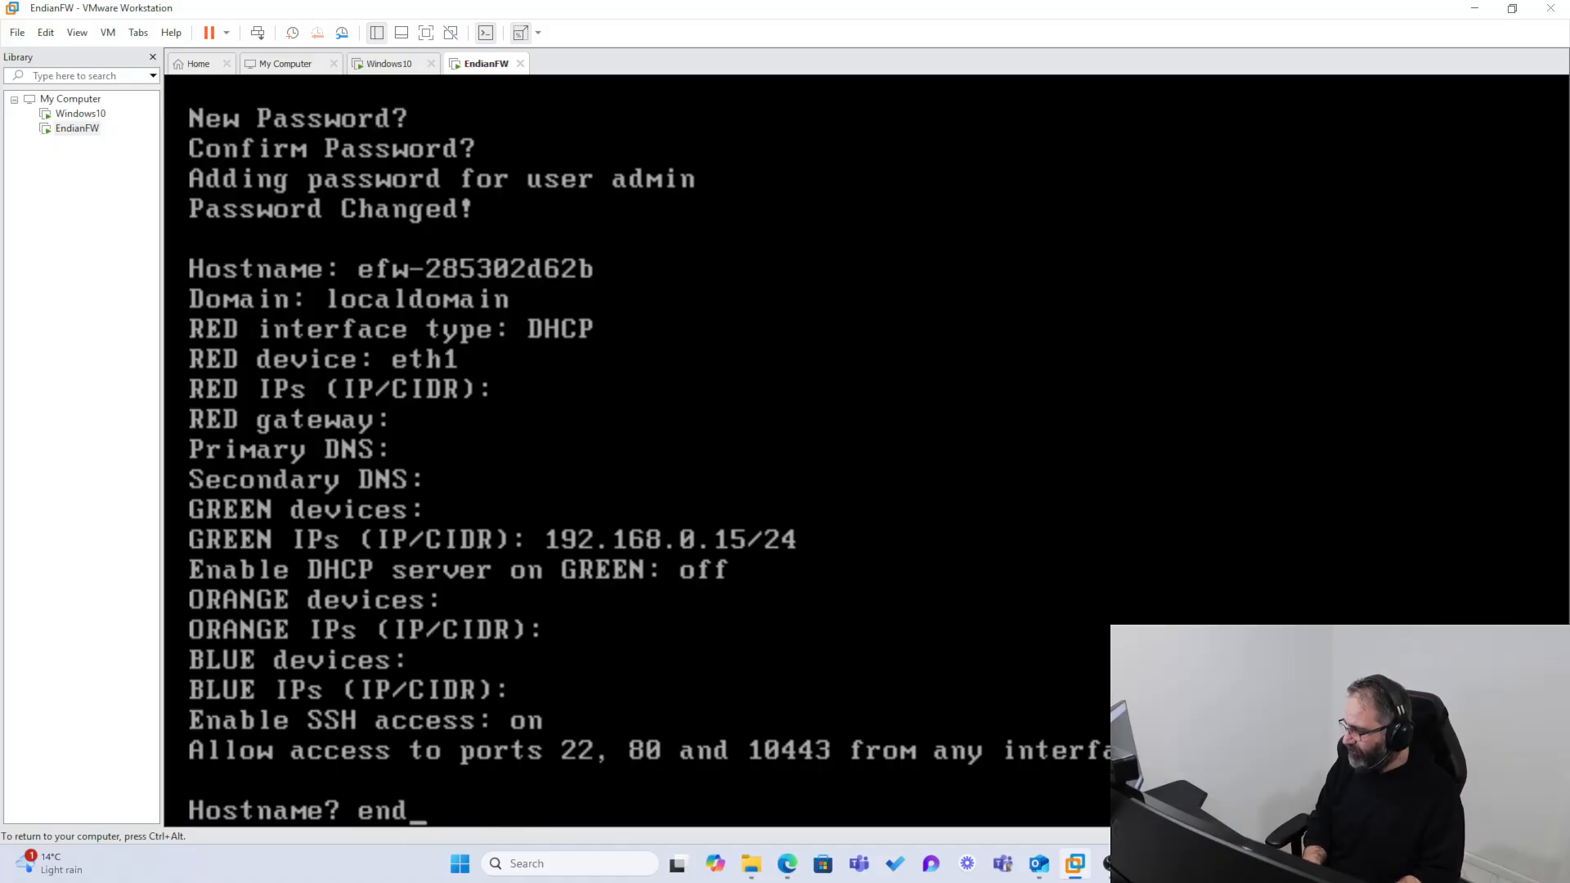
{"action": "type", "text": "ian"}
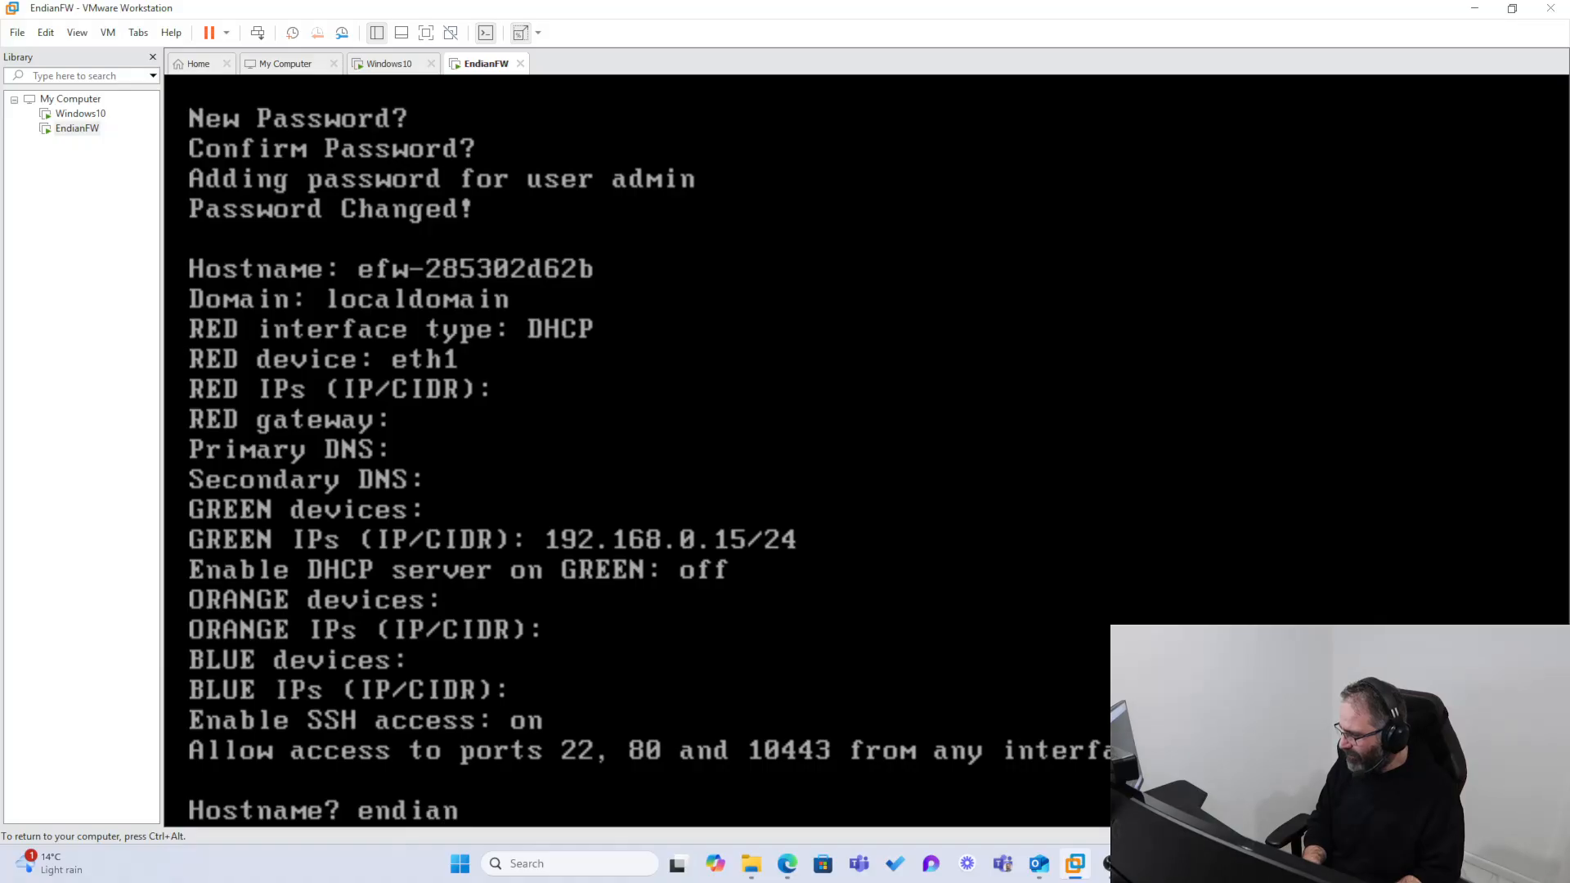
{"action": "type", "text": "f/dev/ttyS0: not a tty"}
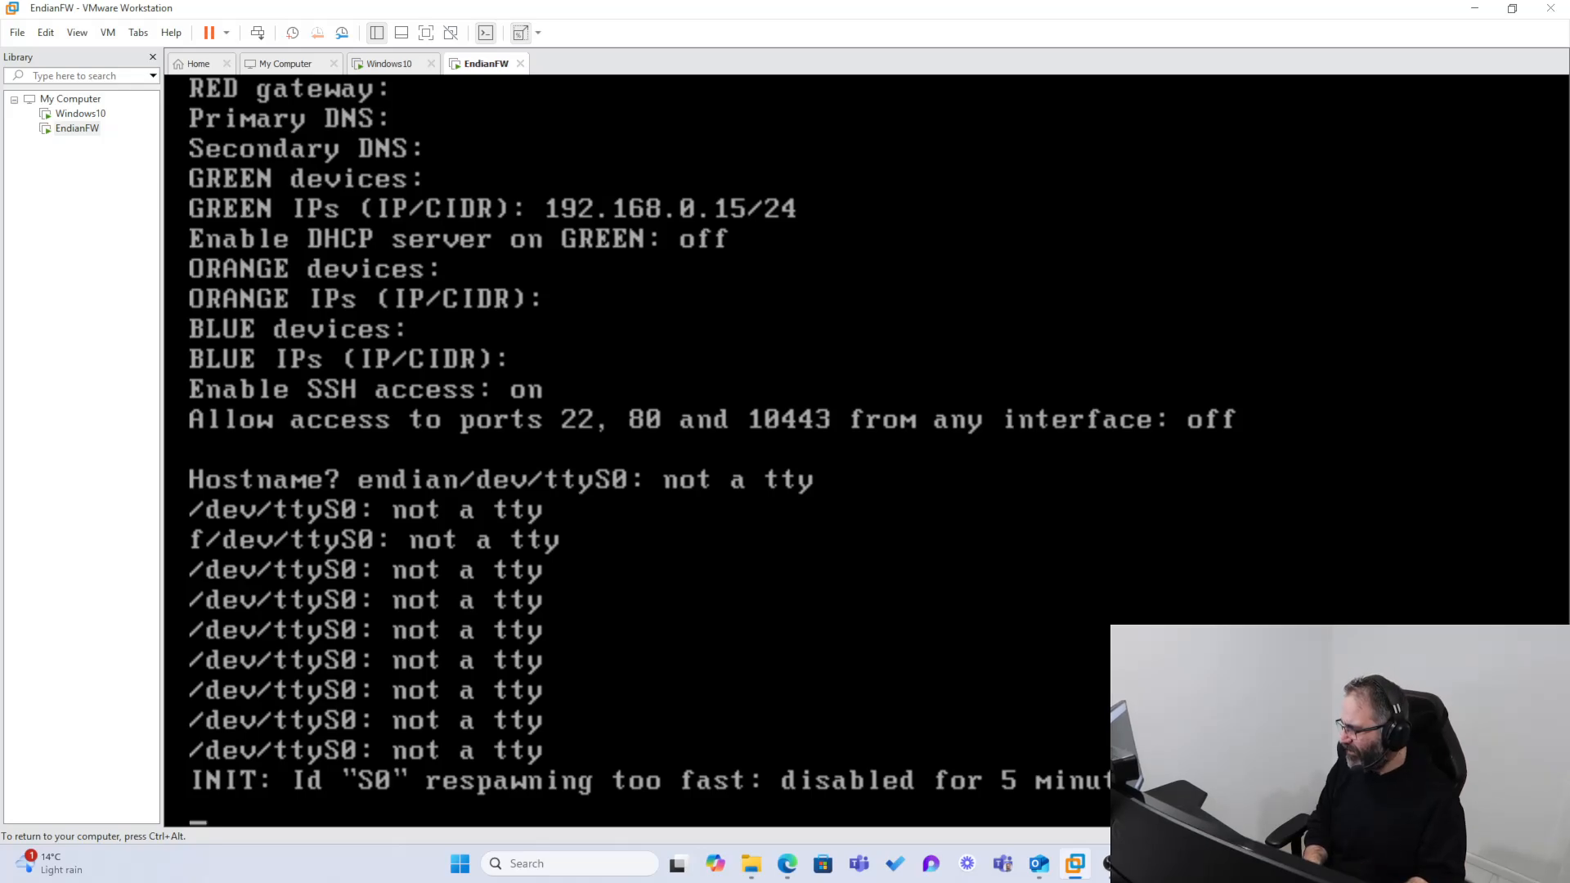
{"action": "key", "text": "Return"}
Step: Set the firewall's hostname to endian_firewall and accept localdomain as its domain
{"action": "type", "text": "en"}
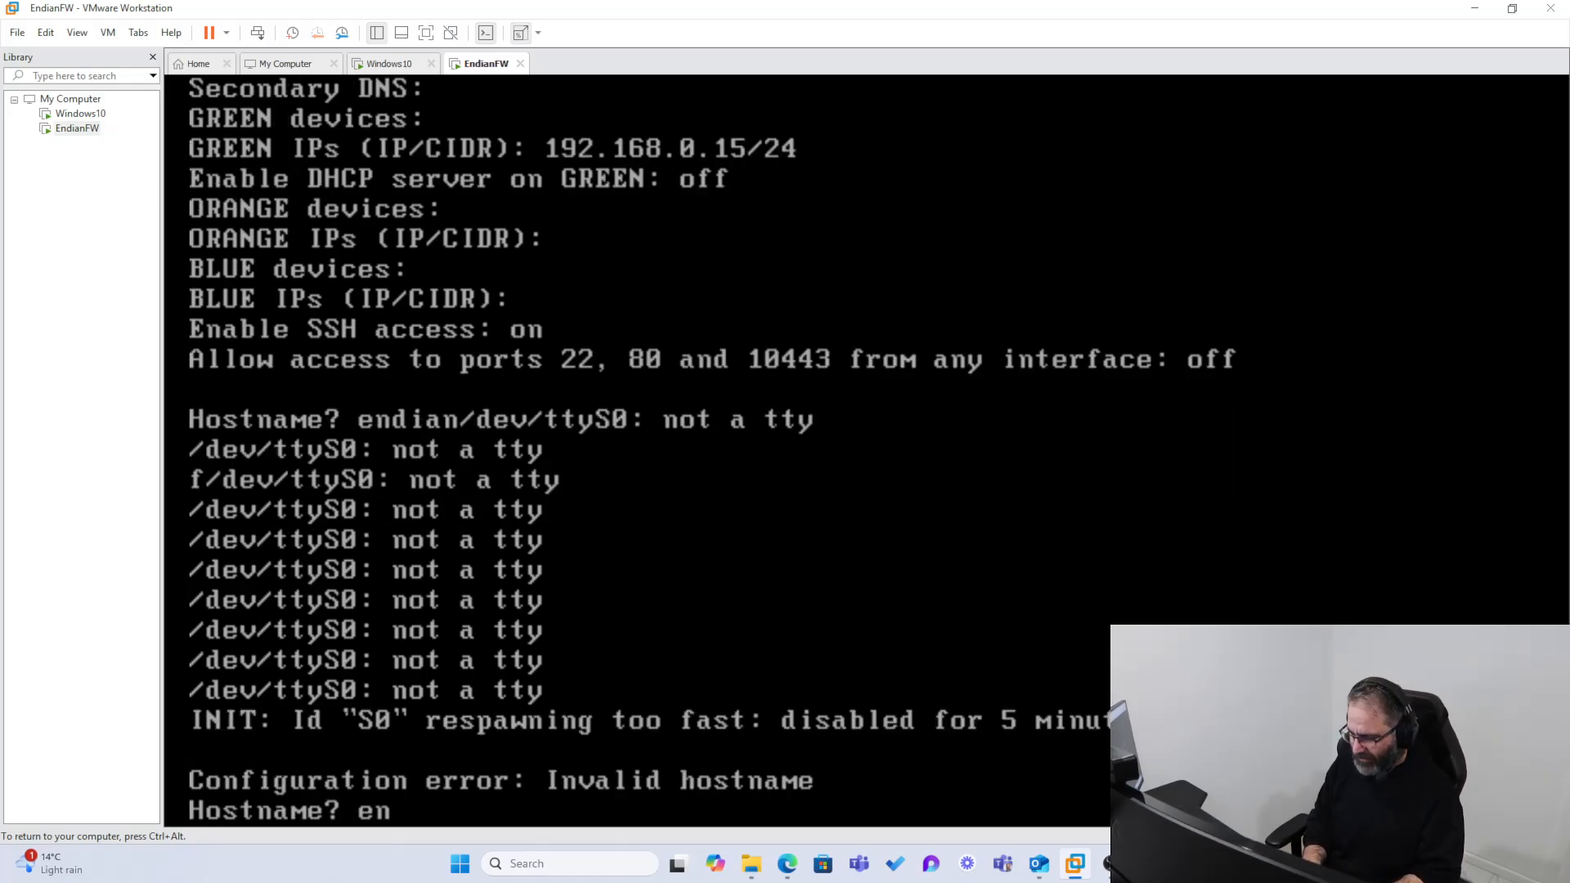
{"action": "type", "text": "dianfirewall"}
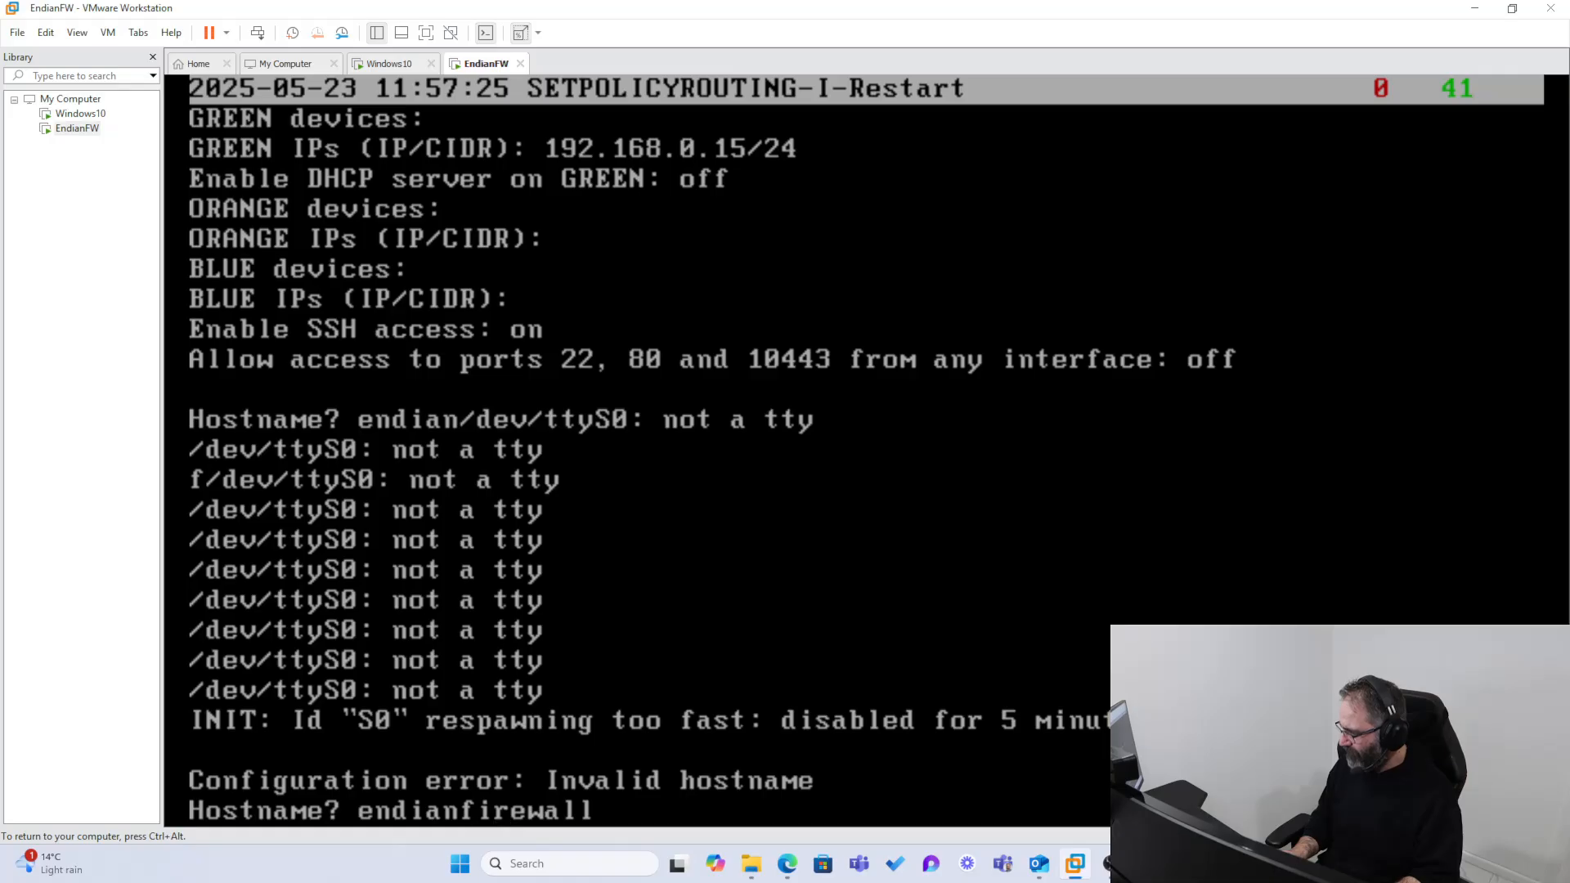
{"action": "key", "text": "Left"}
{"action": "key", "text": "Left"}
{"action": "key", "text": "Left"}
{"action": "key", "text": "Left"}
{"action": "key", "text": "Left"}
{"action": "key", "text": "Left"}
{"action": "key", "text": "Left"}
{"action": "key", "text": "Left"}
{"action": "type", "text": "_"}
{"action": "key", "text": "Return"}
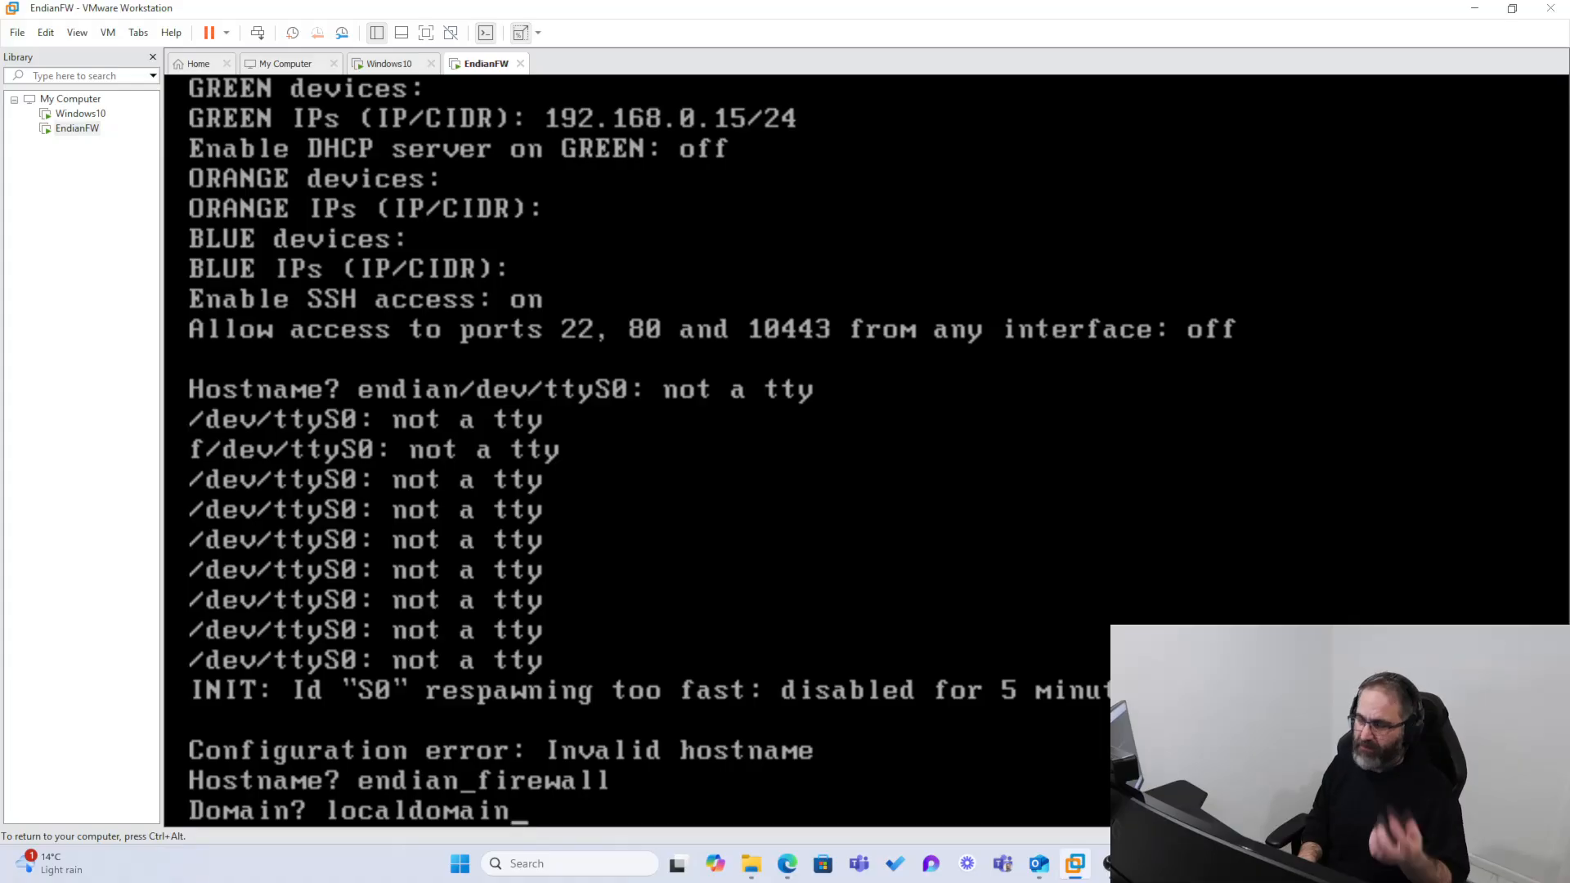
{"action": "key", "text": "Return"}
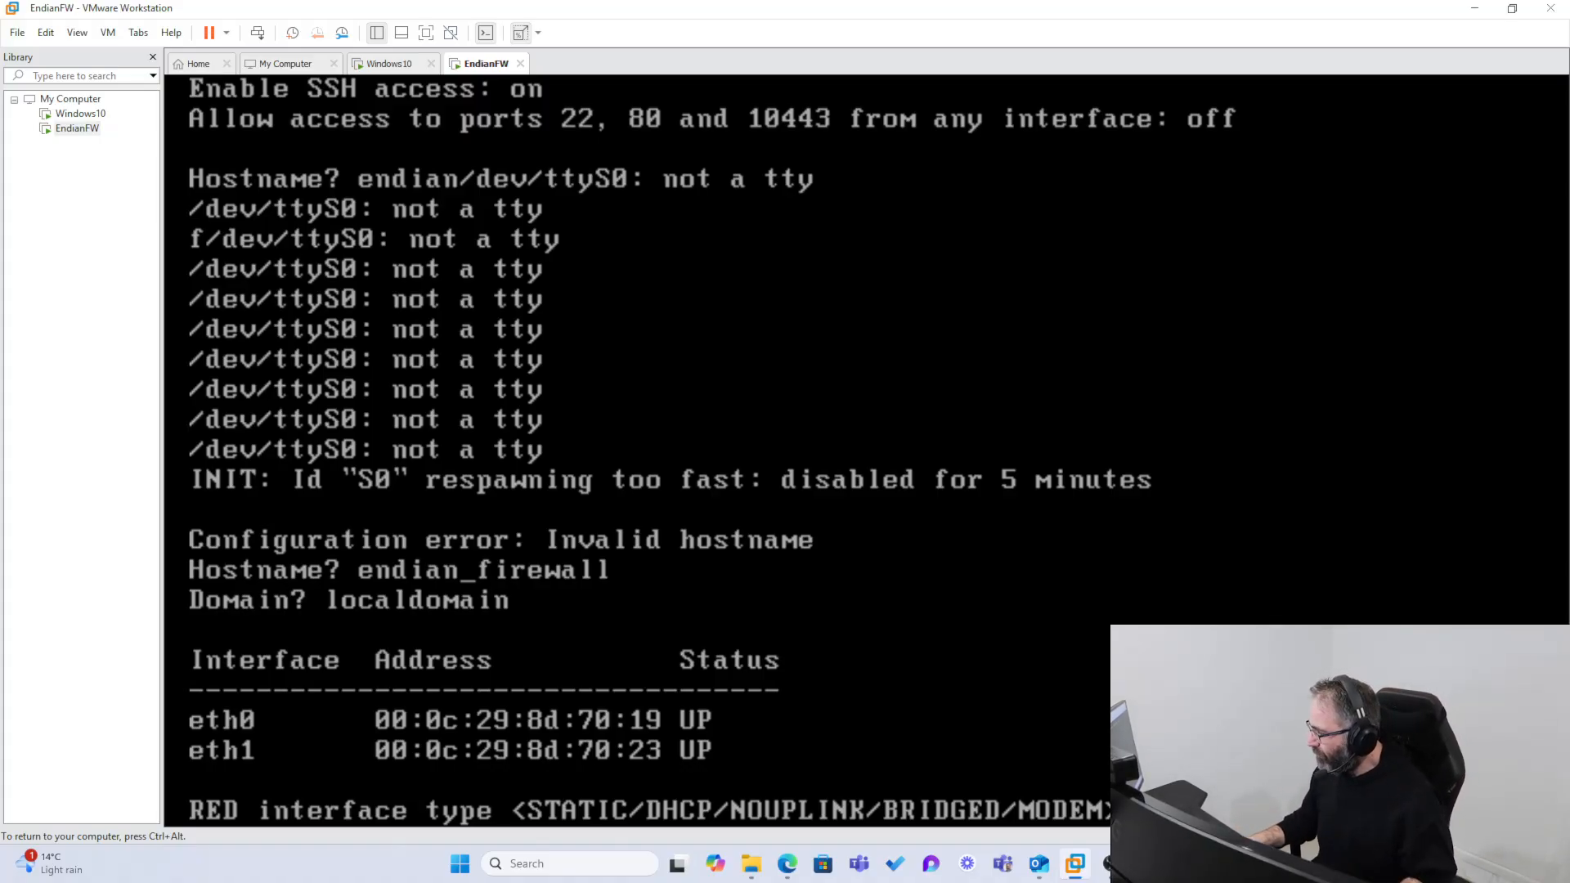
Step: Release input from the guest, review the virtual networks' types and subnets in the Virtual Network Editor, and close it
{"action": "key", "text": "ctrl+alt"}
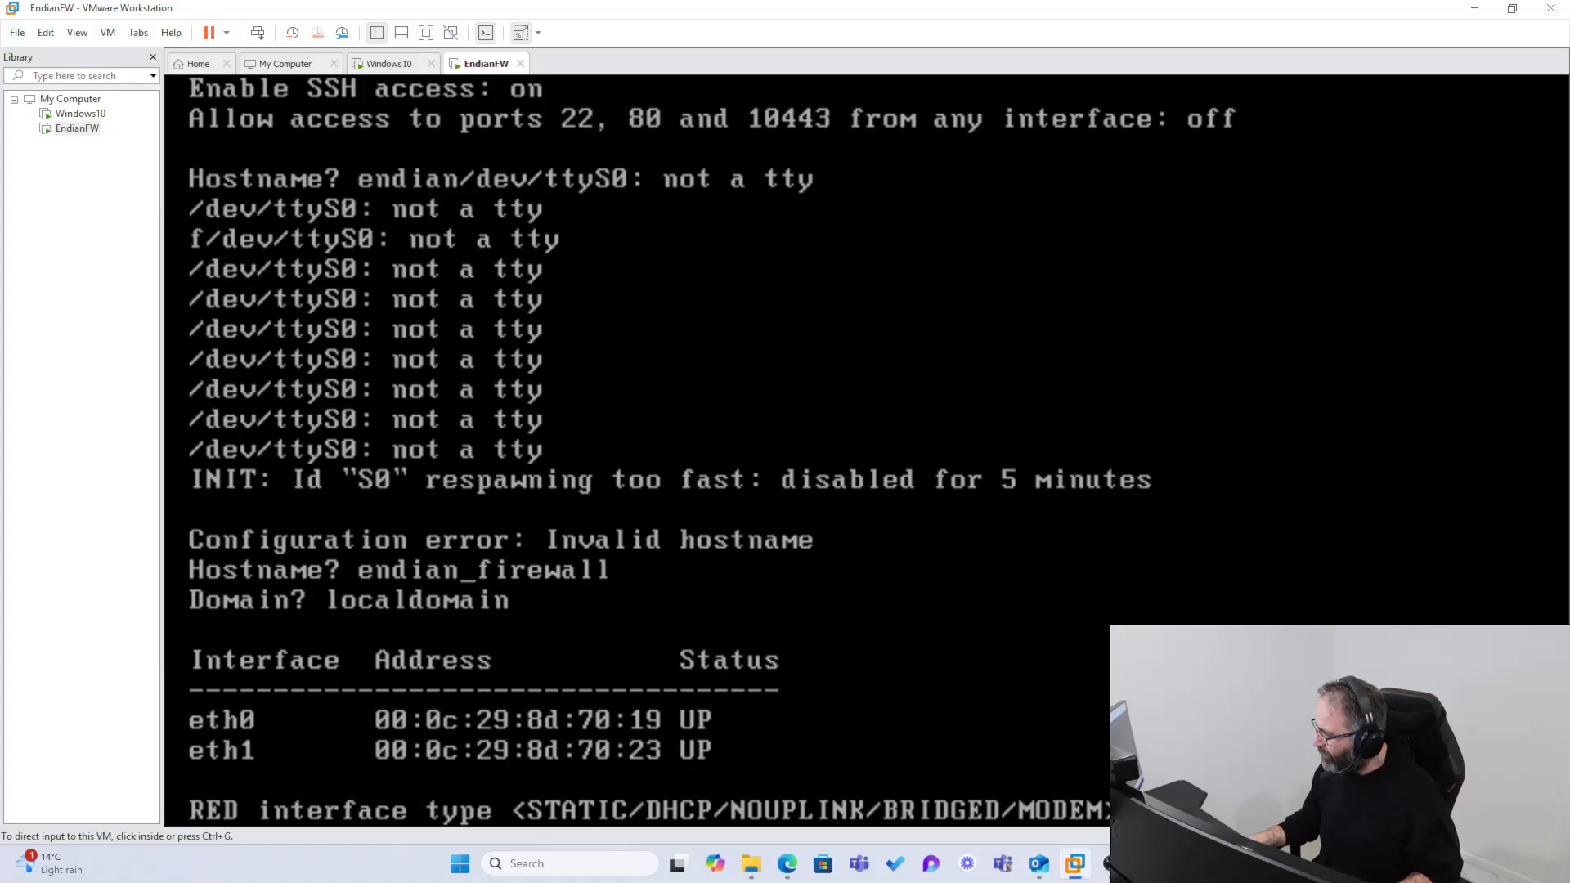
{"action": "left_click", "coordinate": [52, 674]}
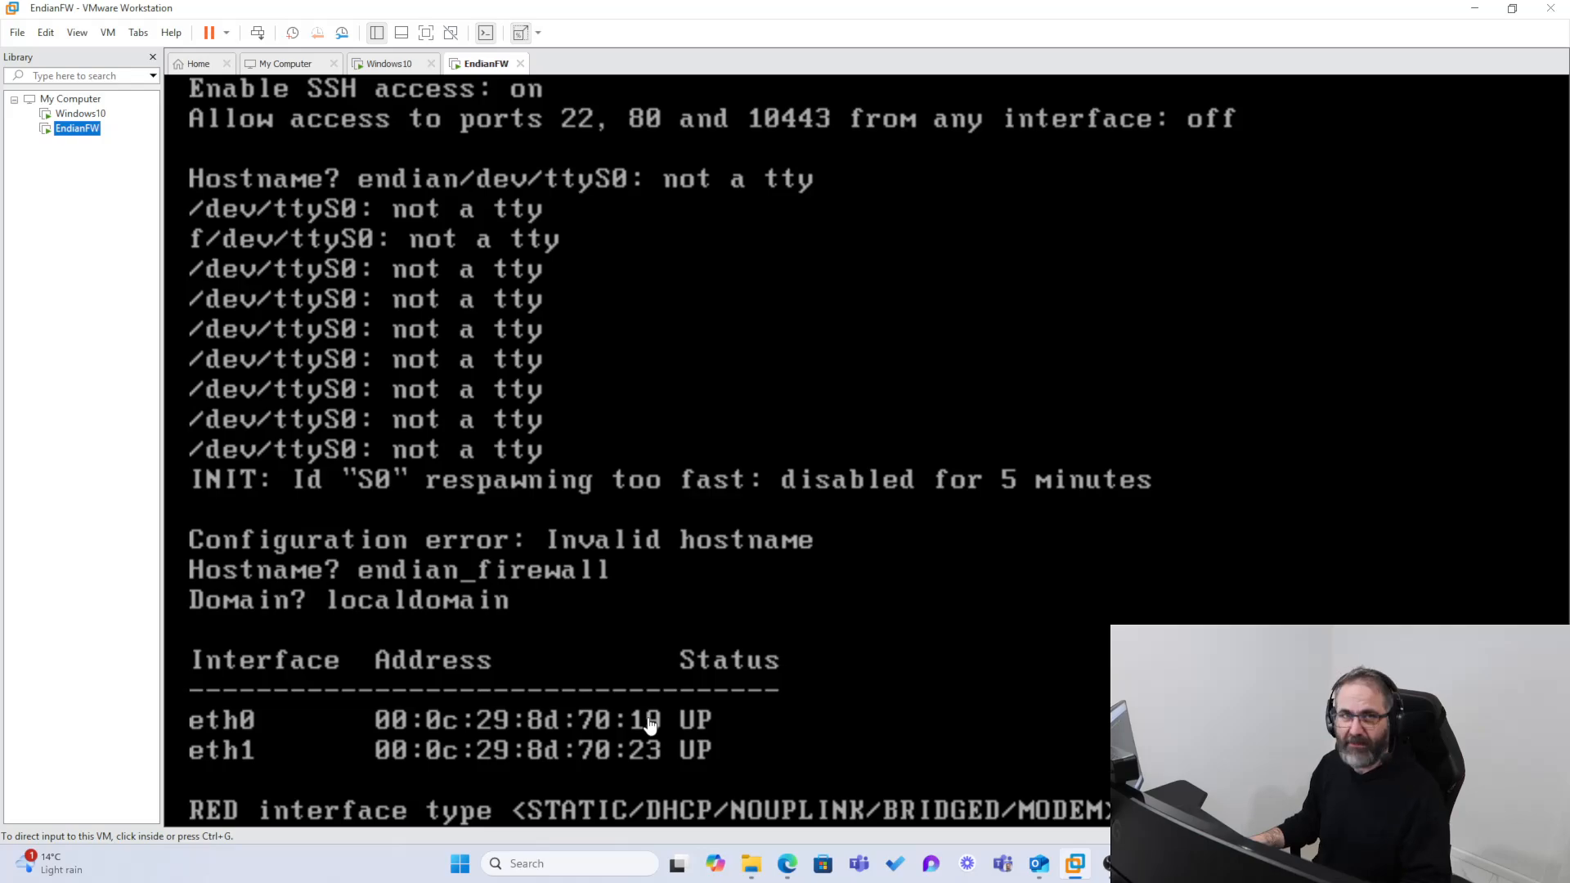
{"action": "left_click", "coordinate": [76, 32]}
{"action": "mouse_move", "coordinate": [46, 32]}
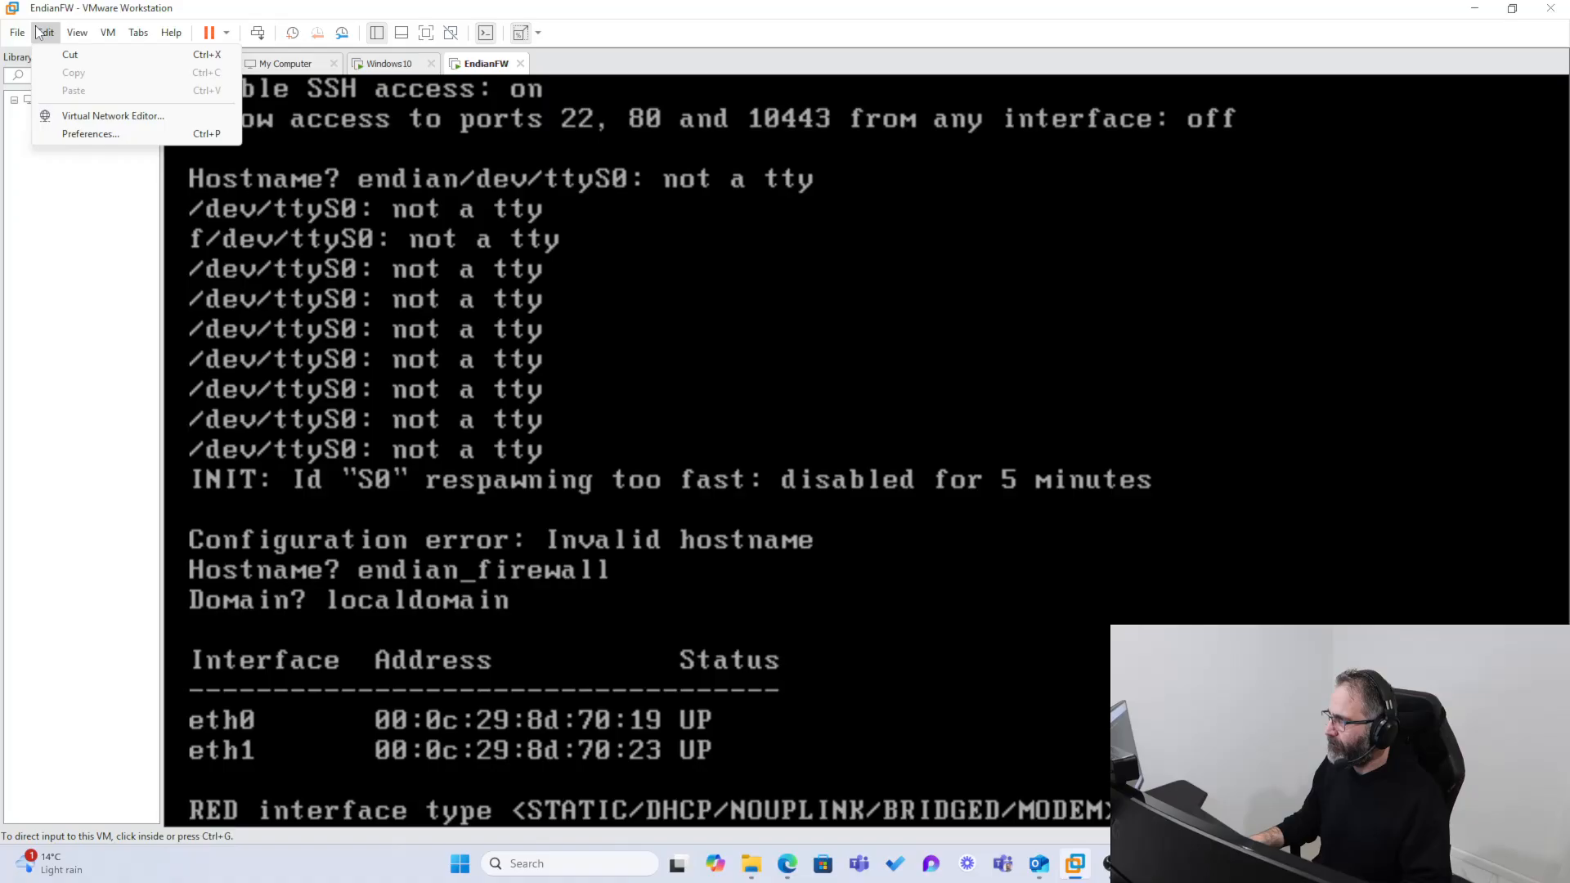
{"action": "left_click", "coordinate": [76, 116]}
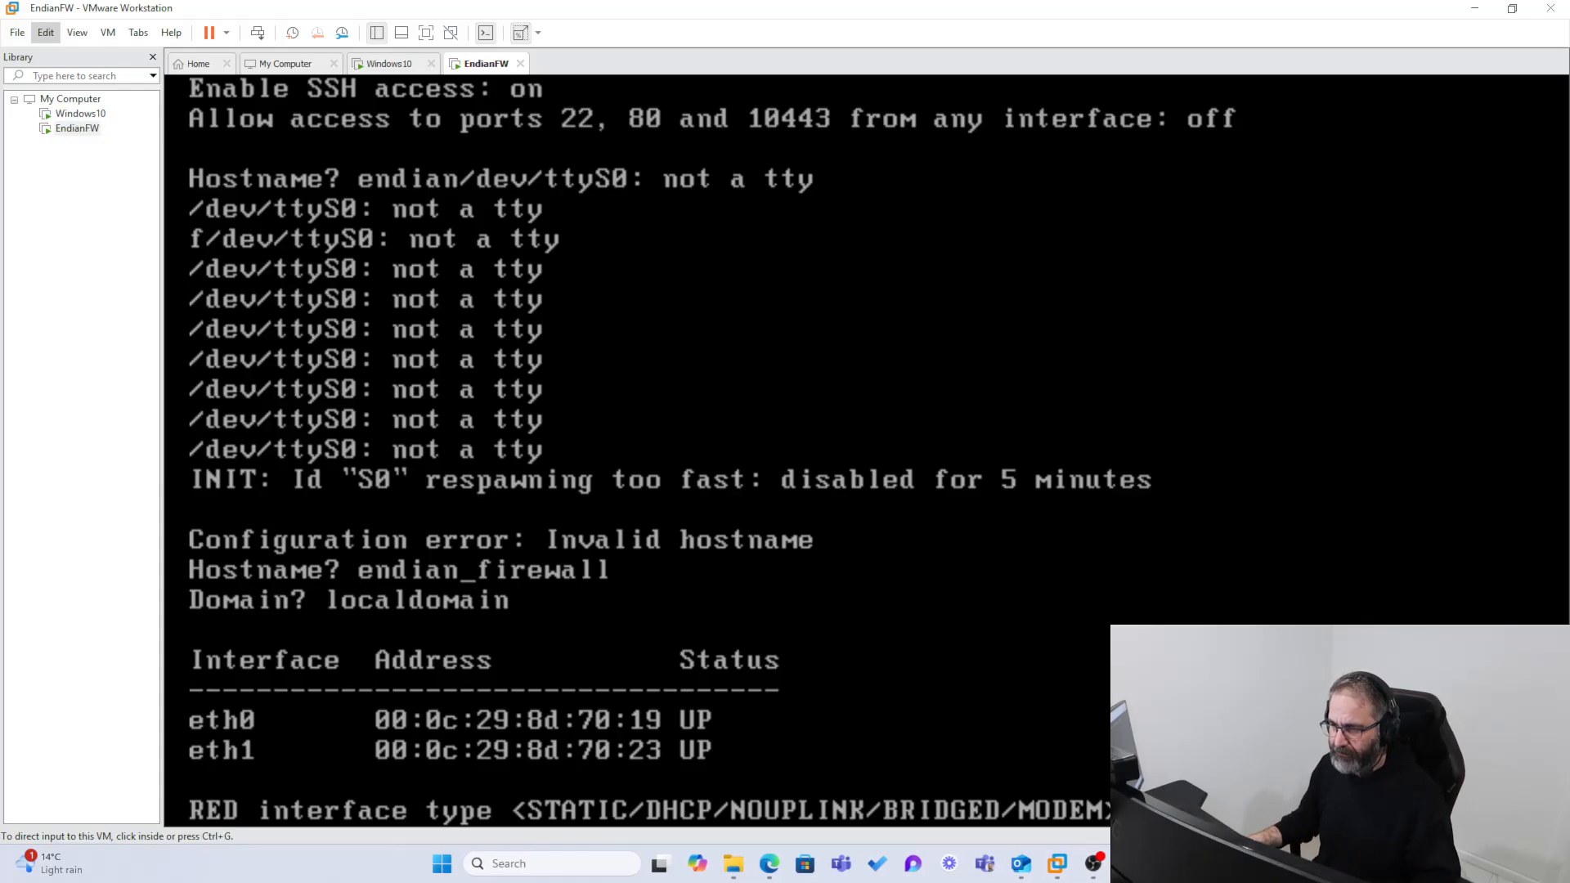
{"action": "left_click_drag", "start_coordinate": [844, 113], "coordinate": [580, 133]}
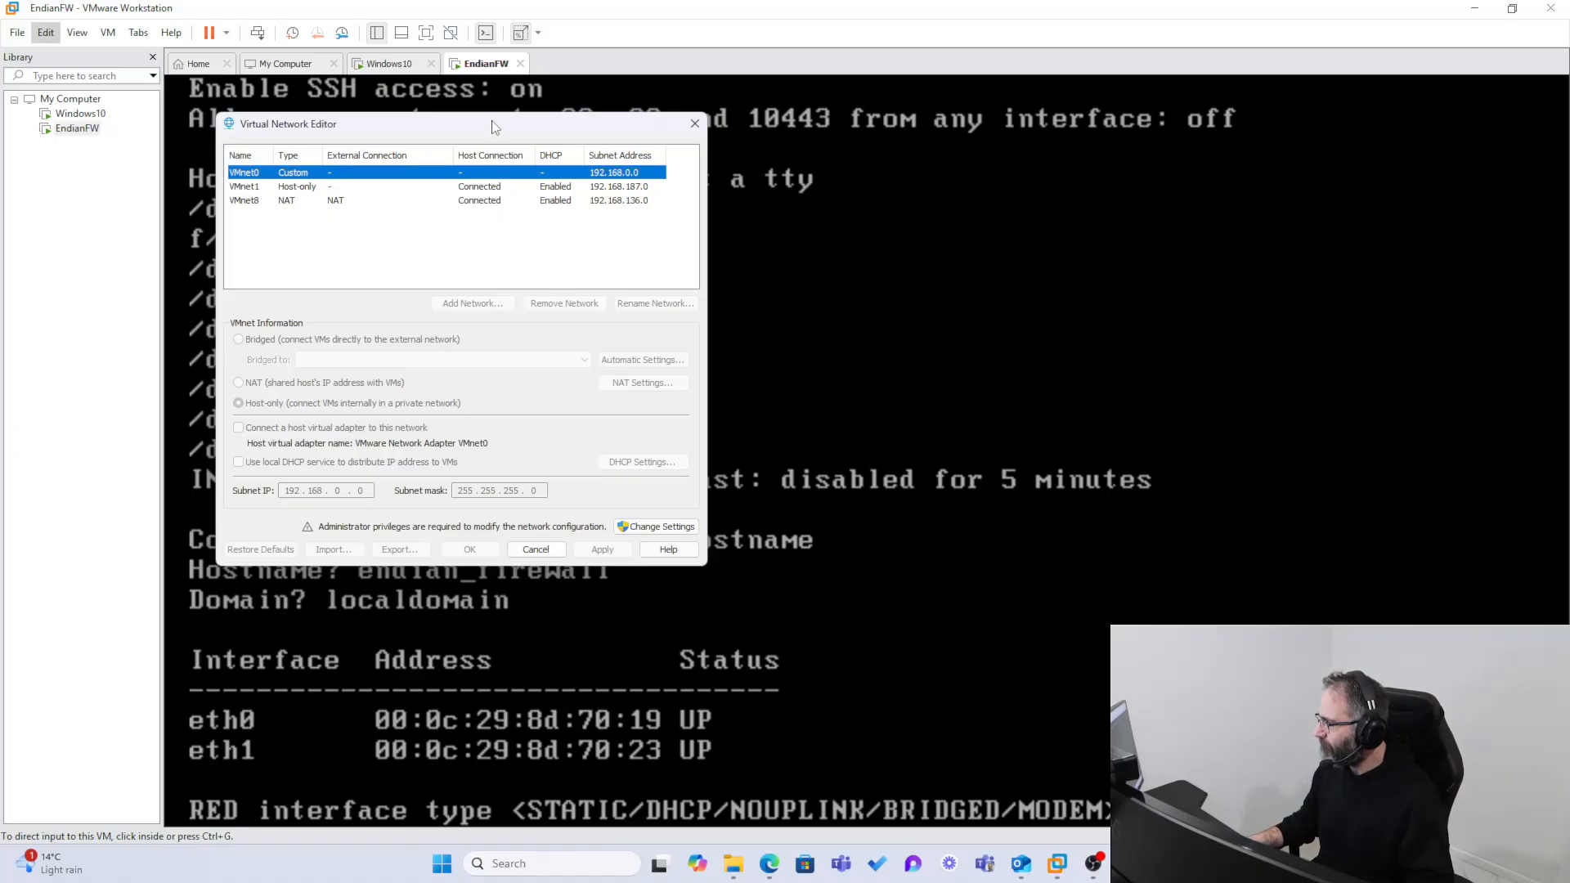
{"action": "left_click", "coordinate": [656, 526]}
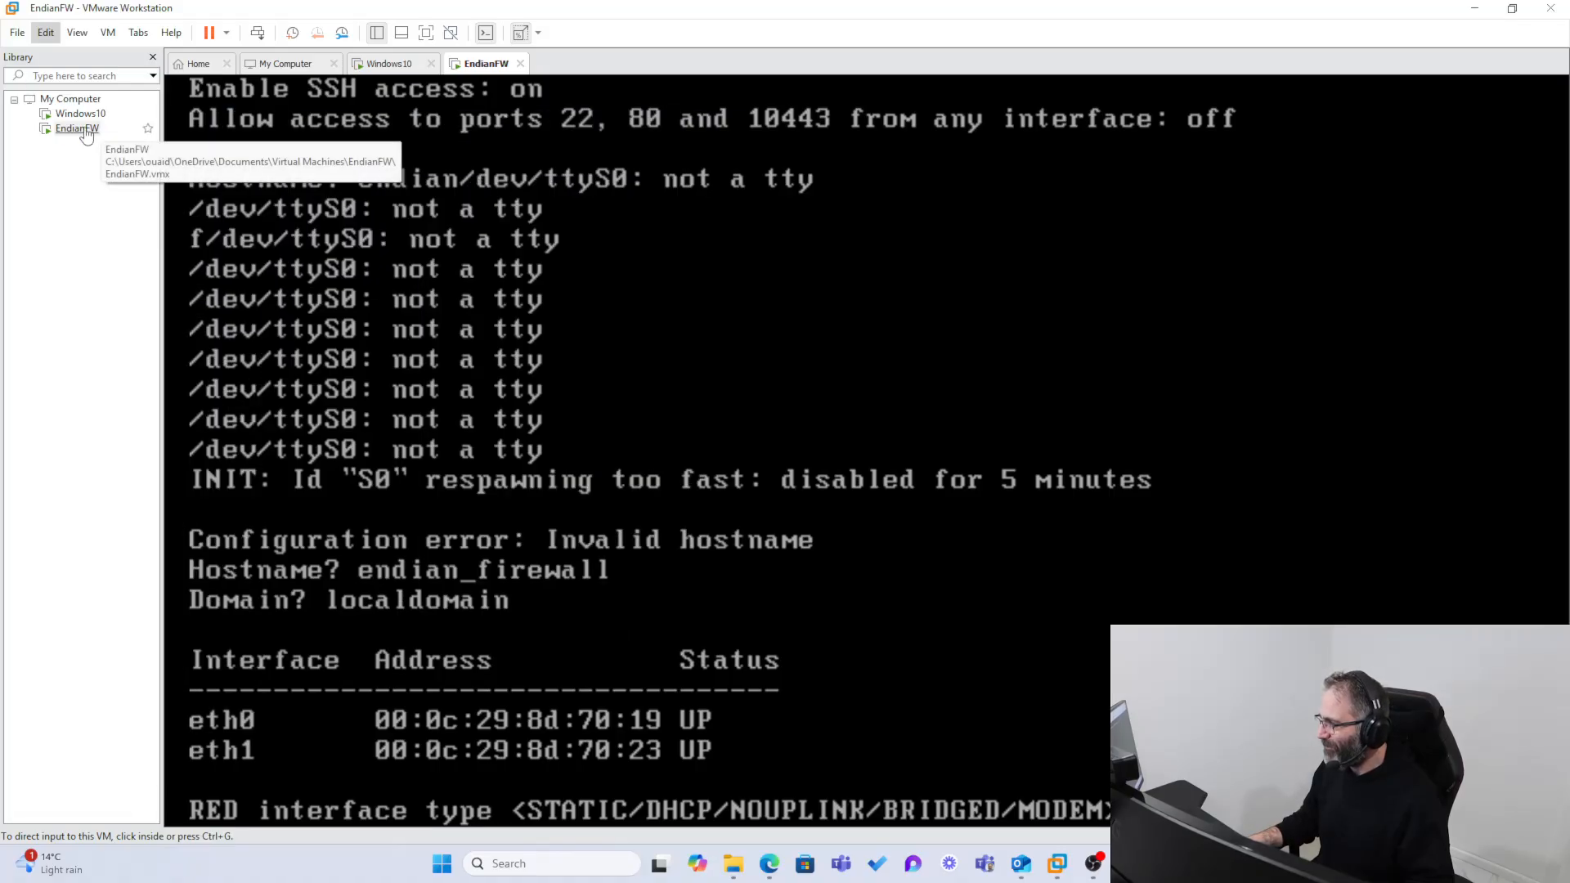
Step: Open the EndianFW virtual machine settings and view the connection options and LAN segments of its first network adapter
{"action": "right_click", "coordinate": [86, 133]}
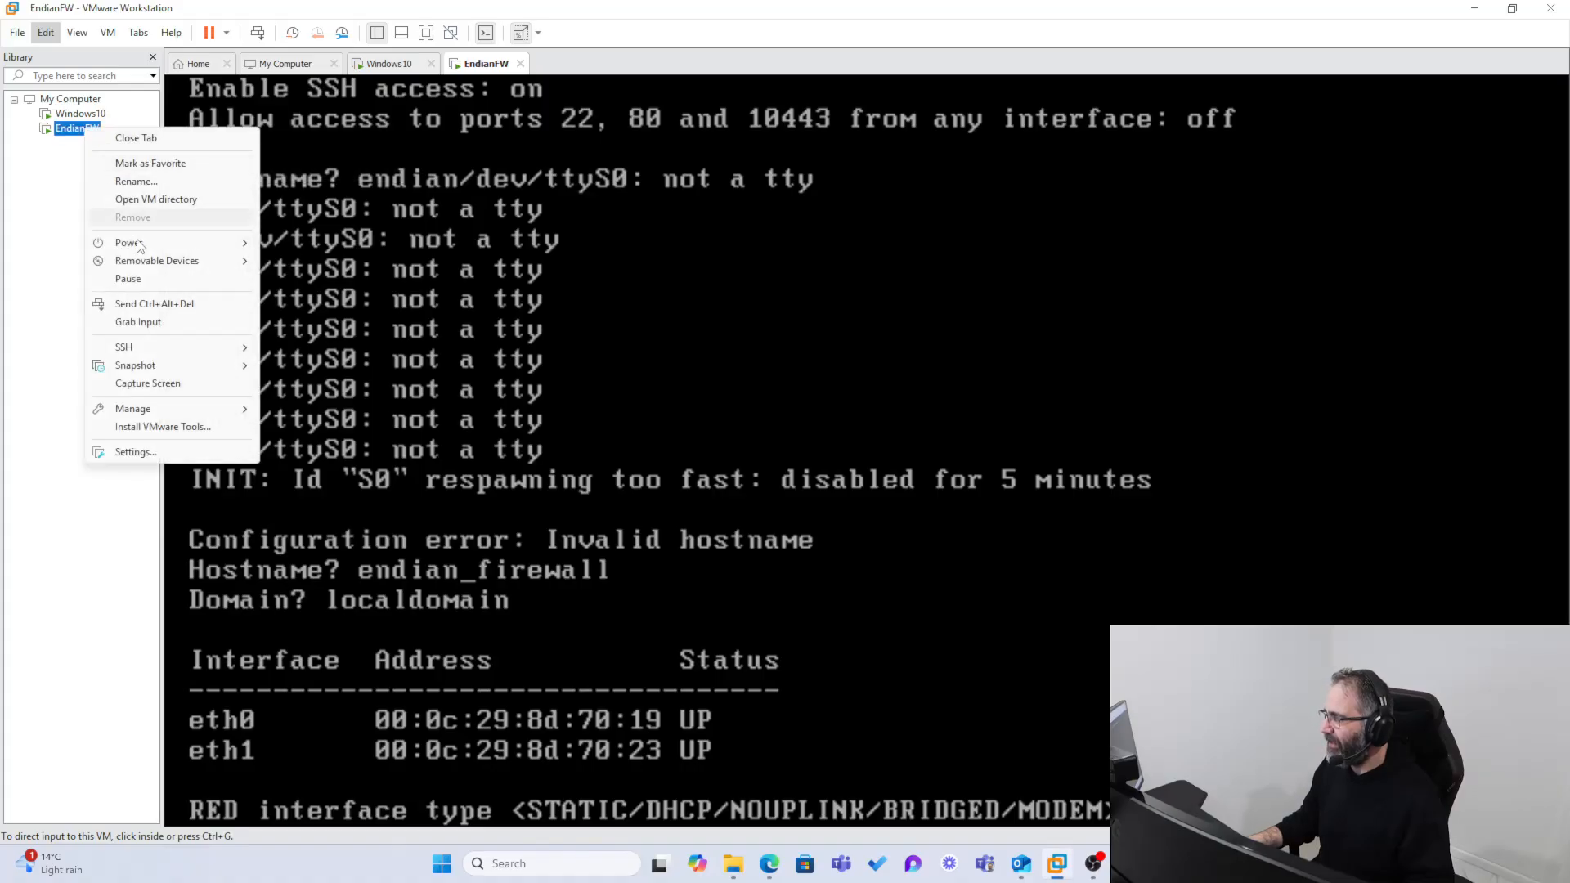
{"action": "left_click", "coordinate": [153, 450]}
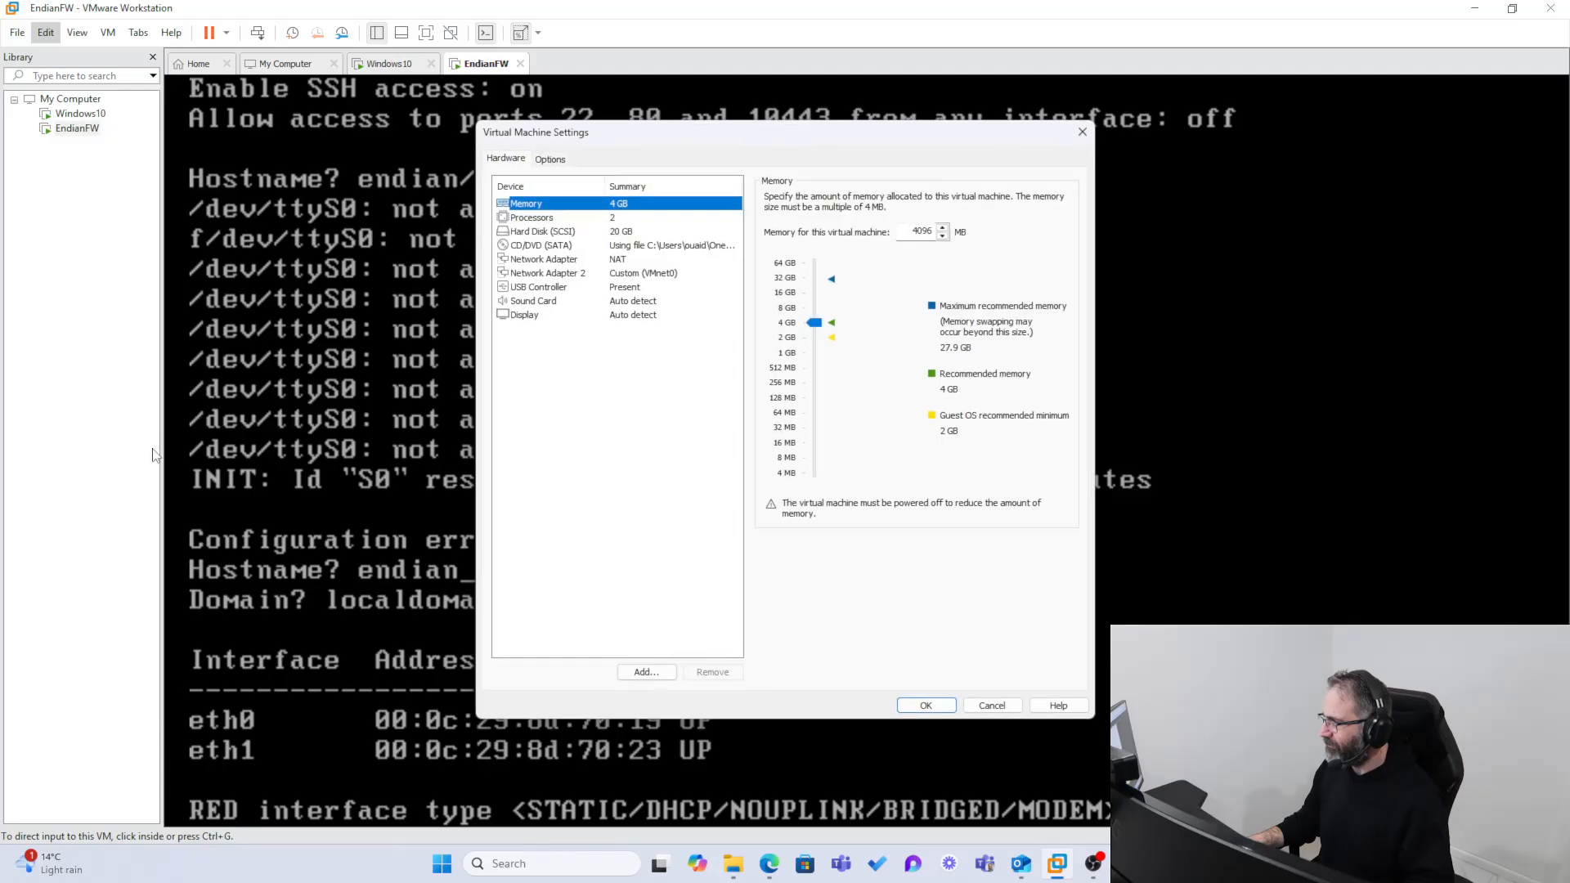
{"action": "left_click", "coordinate": [574, 262]}
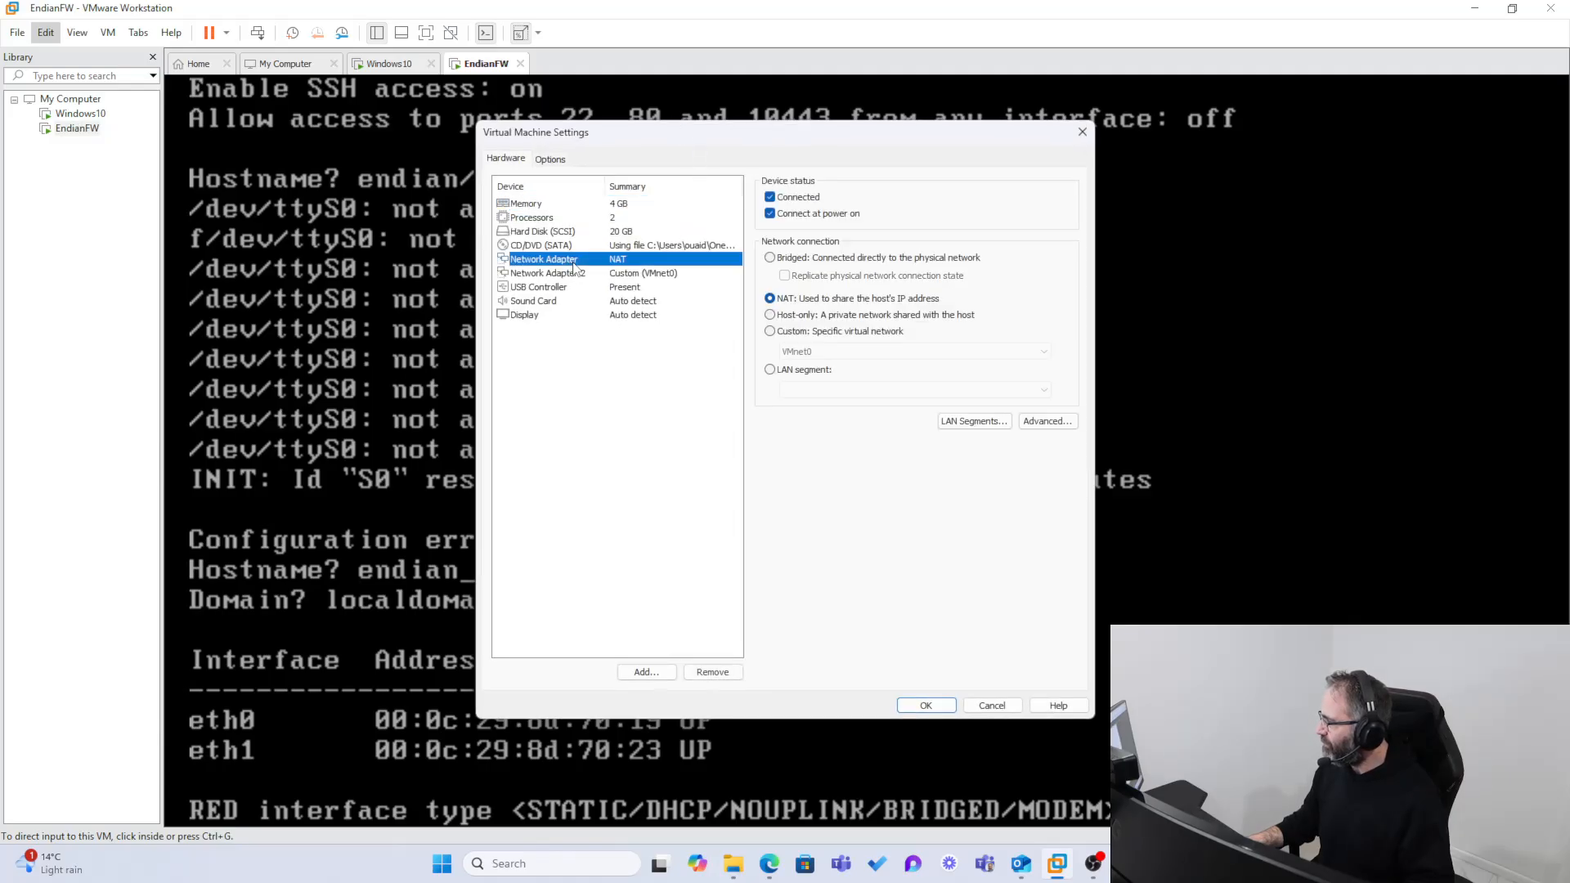
{"action": "left_click", "coordinate": [974, 421]}
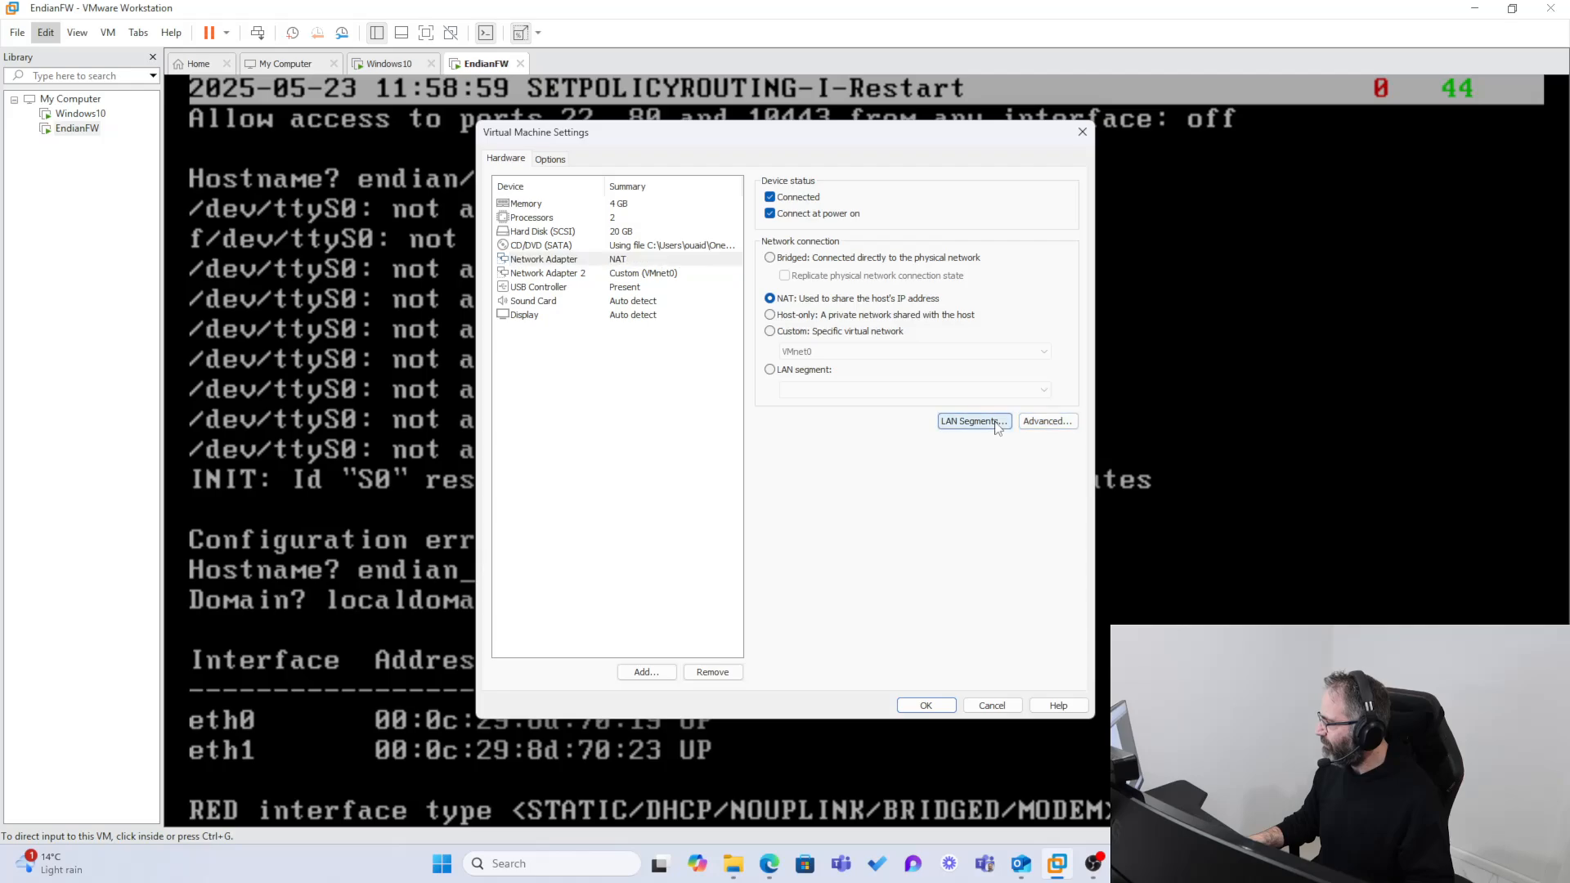
{"action": "left_click", "coordinate": [875, 520]}
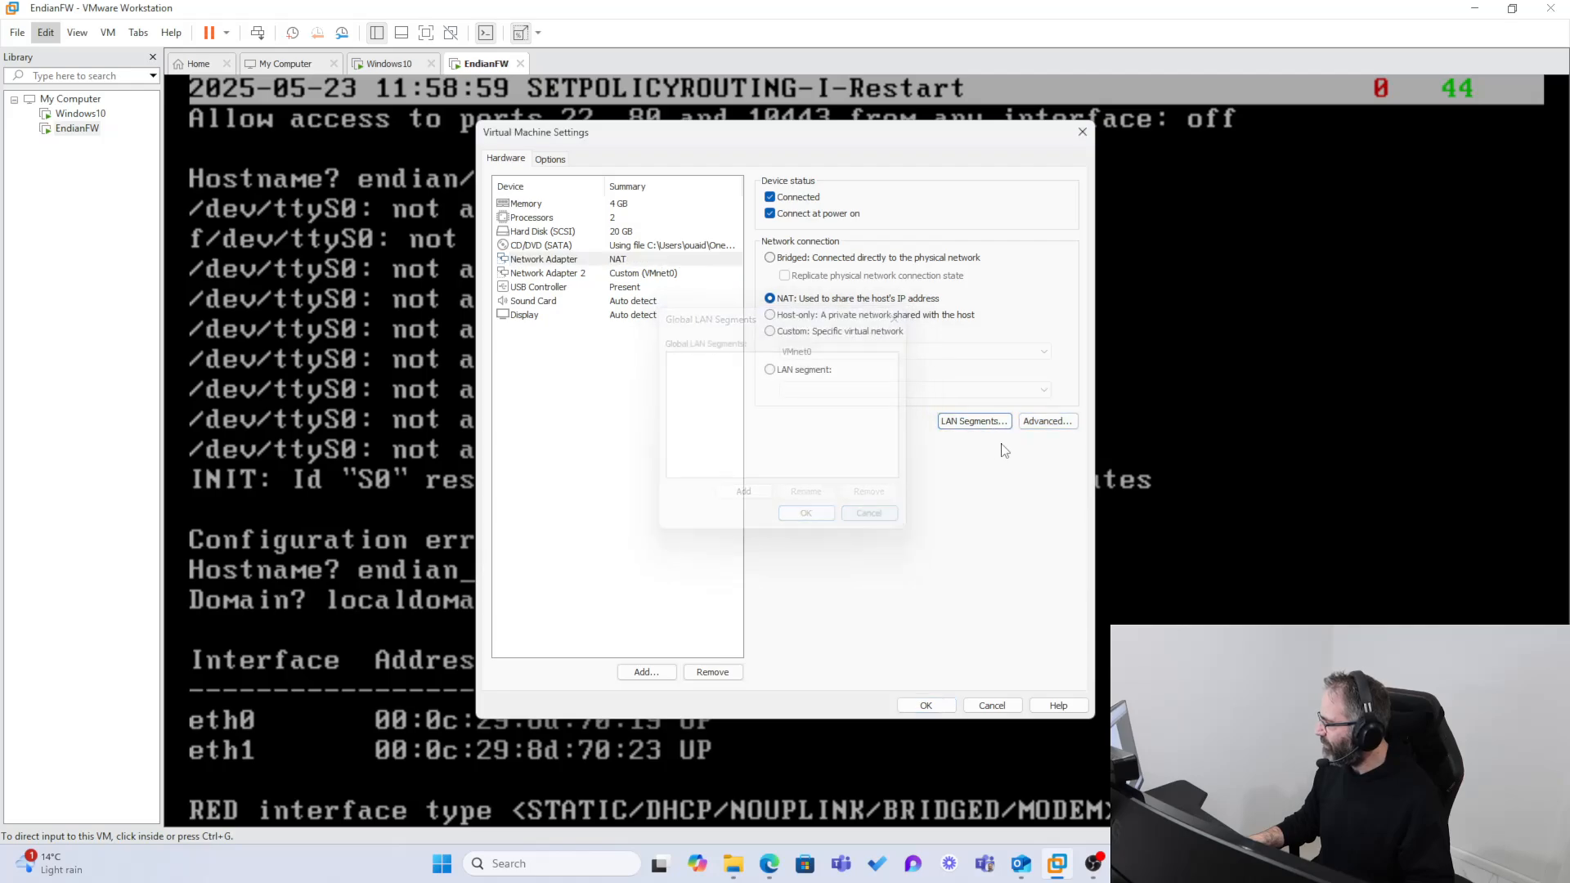
Step: Inspect the MAC address in the NAT adapter's advanced settings, then dismiss the EndianFW settings without changes
{"action": "left_click", "coordinate": [1047, 421]}
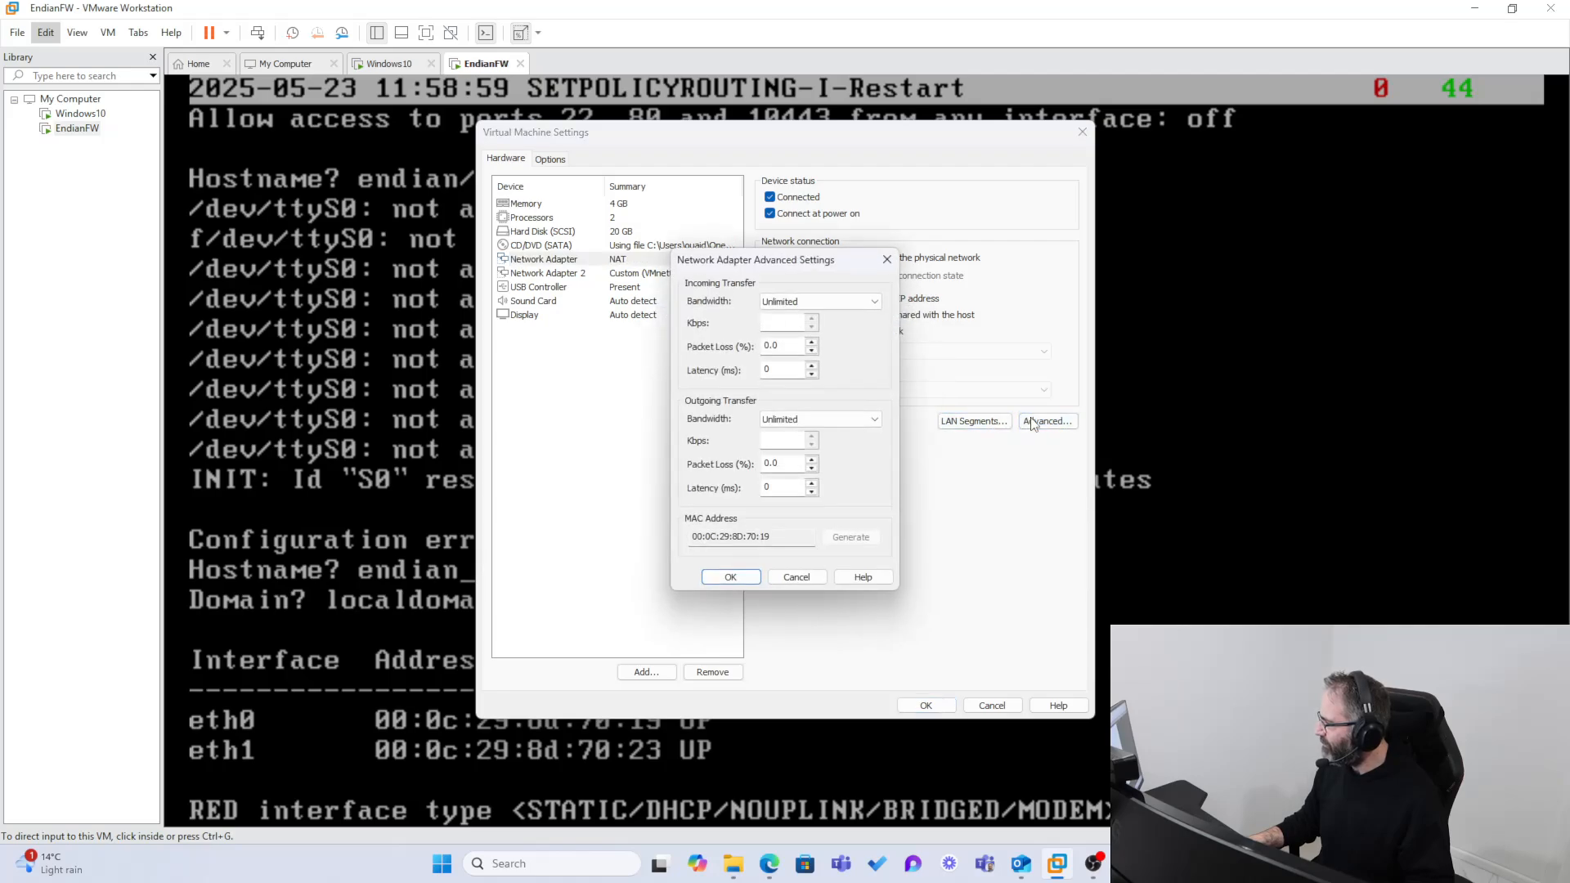
{"action": "left_click", "coordinate": [774, 539]}
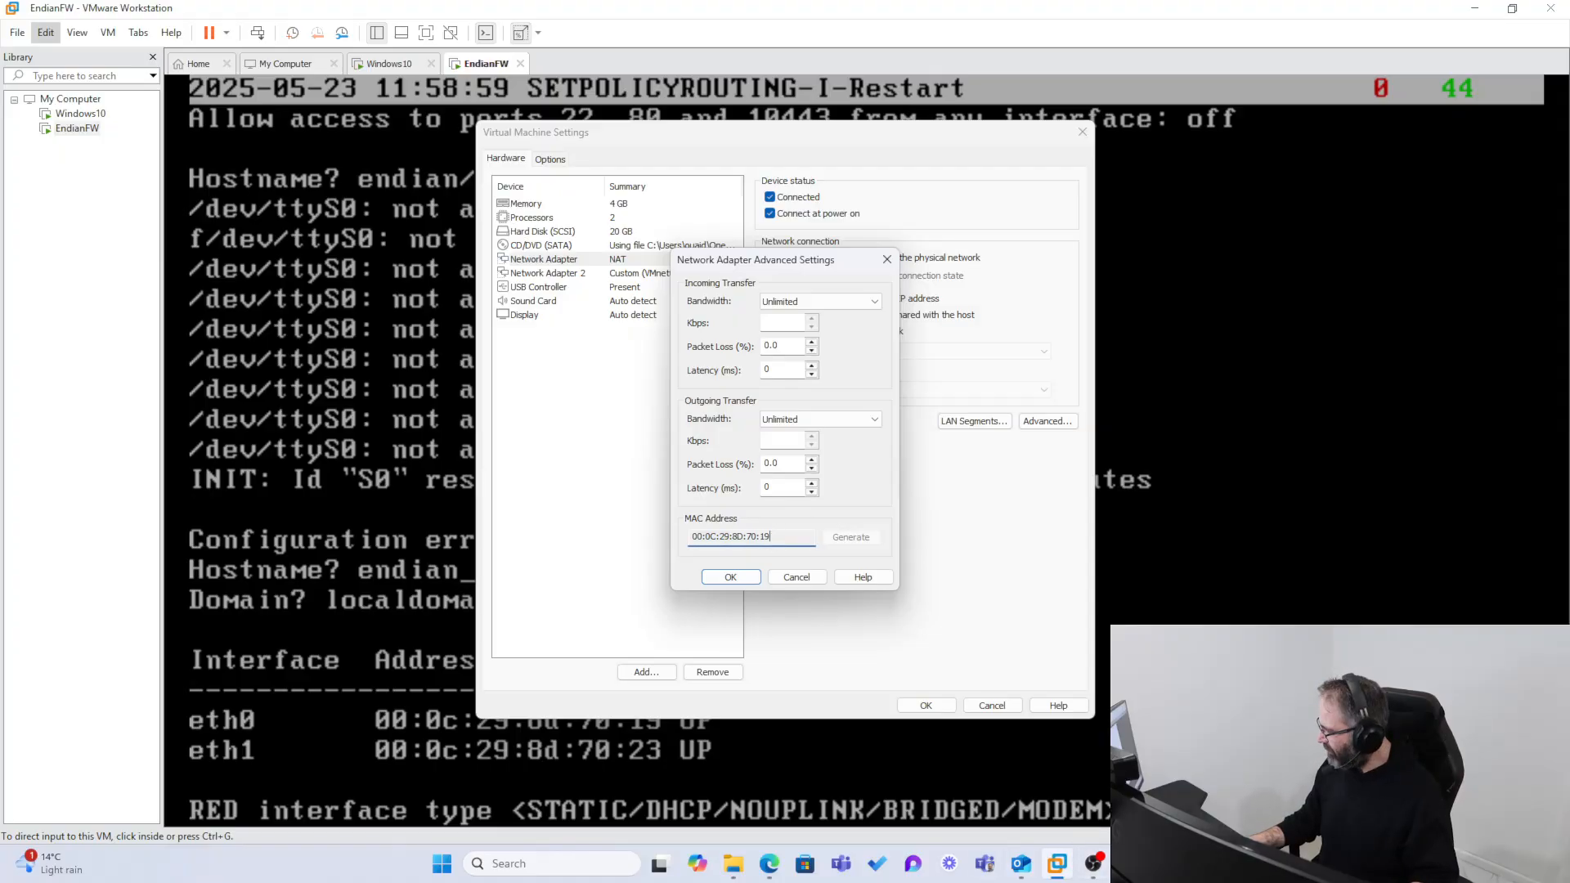
{"action": "key", "text": "super+shift+s"}
{"action": "key", "text": "ctrl+1"}
{"action": "left_click", "coordinate": [716, 522]}
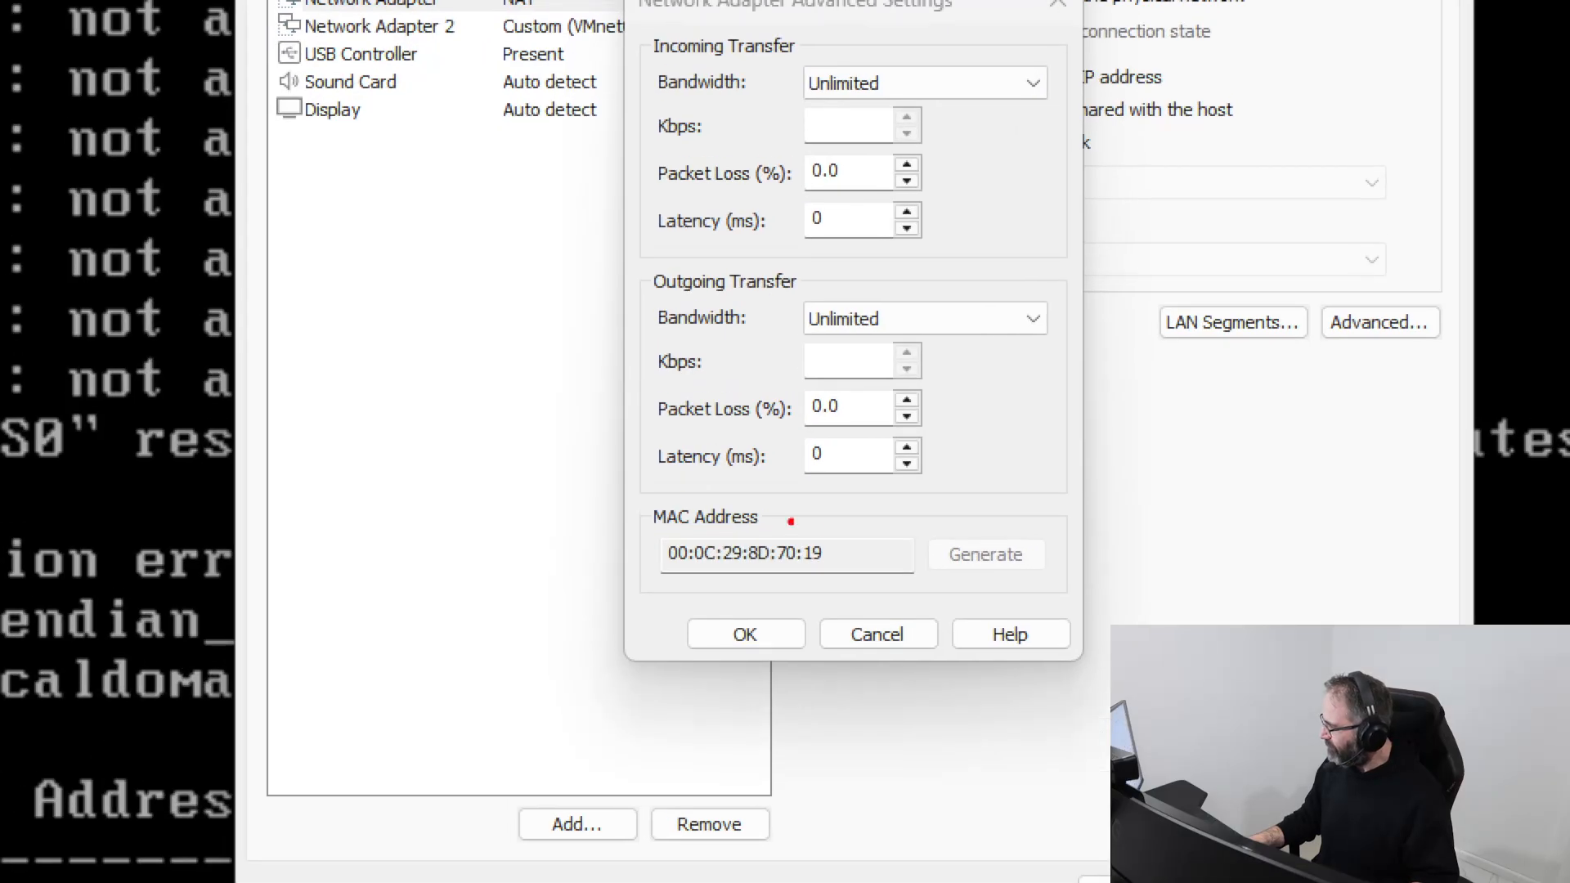
{"action": "mouse_move", "coordinate": [848, 538]}
{"action": "left_mouse_down"}
{"action": "mouse_move", "coordinate": [802, 561]}
{"action": "mouse_move", "coordinate": [858, 546]}
{"action": "left_mouse_up"}
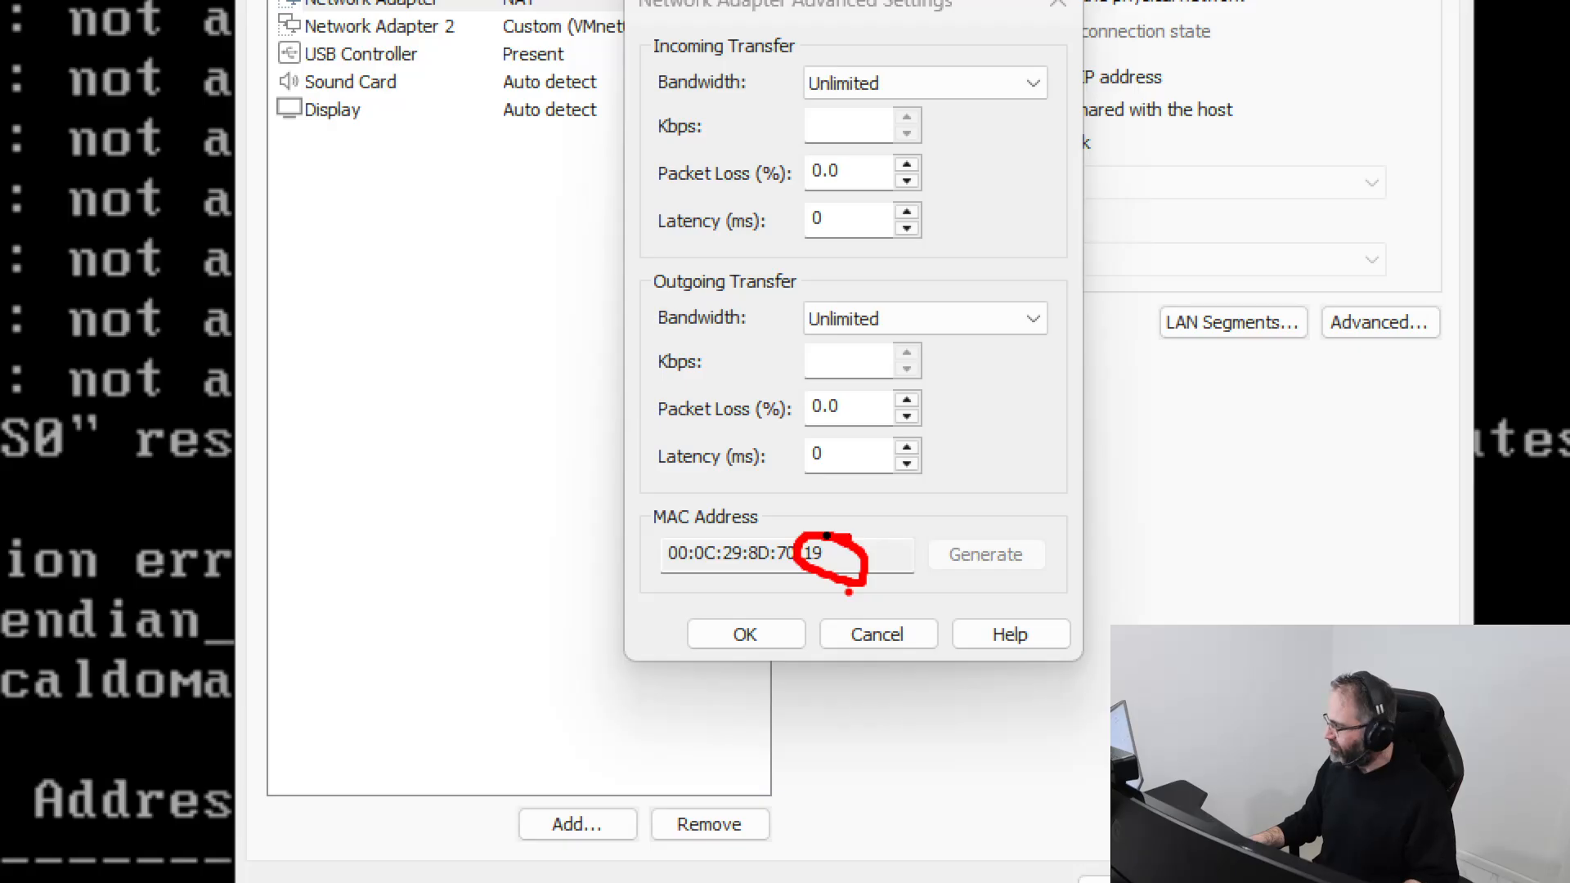
{"action": "key", "text": "Escape"}
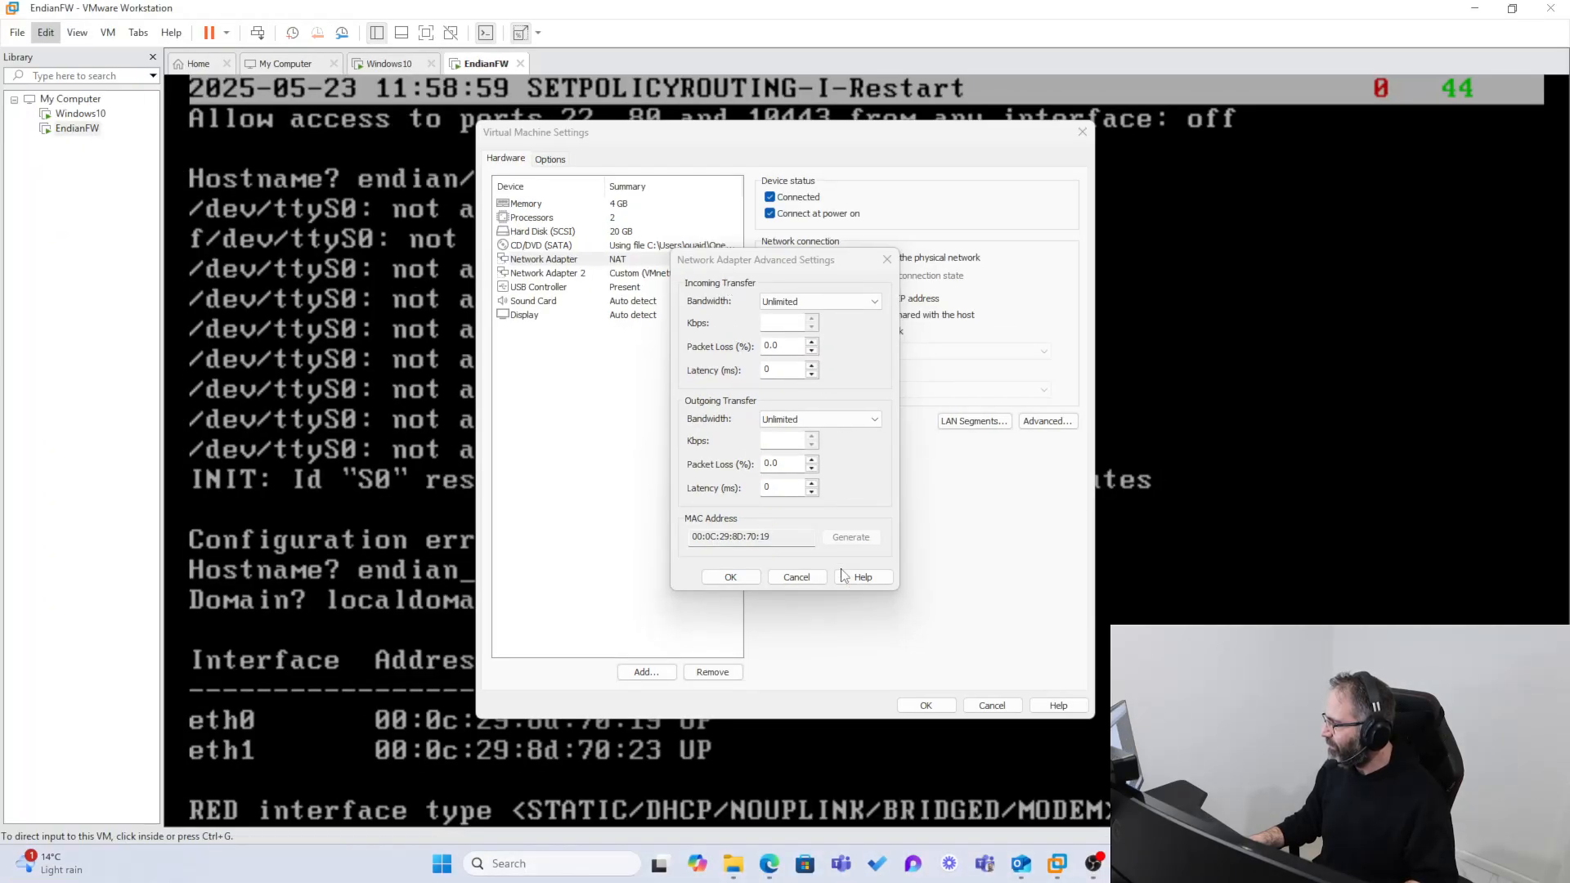
{"action": "left_click", "coordinate": [801, 578]}
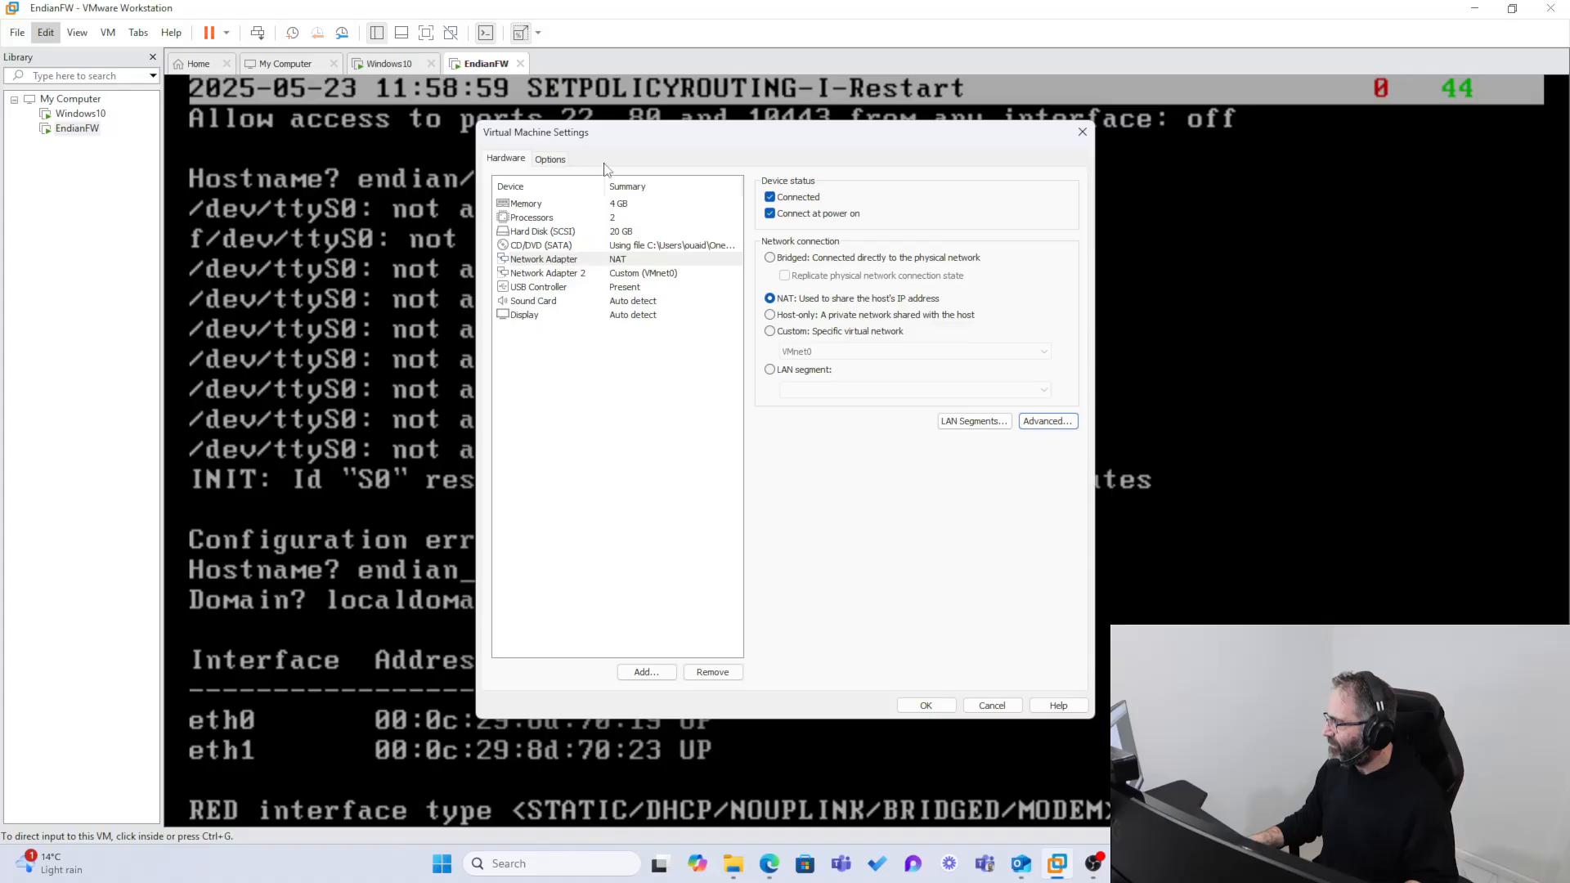
{"action": "left_click_drag", "start_coordinate": [609, 133], "coordinate": [0, 221]}
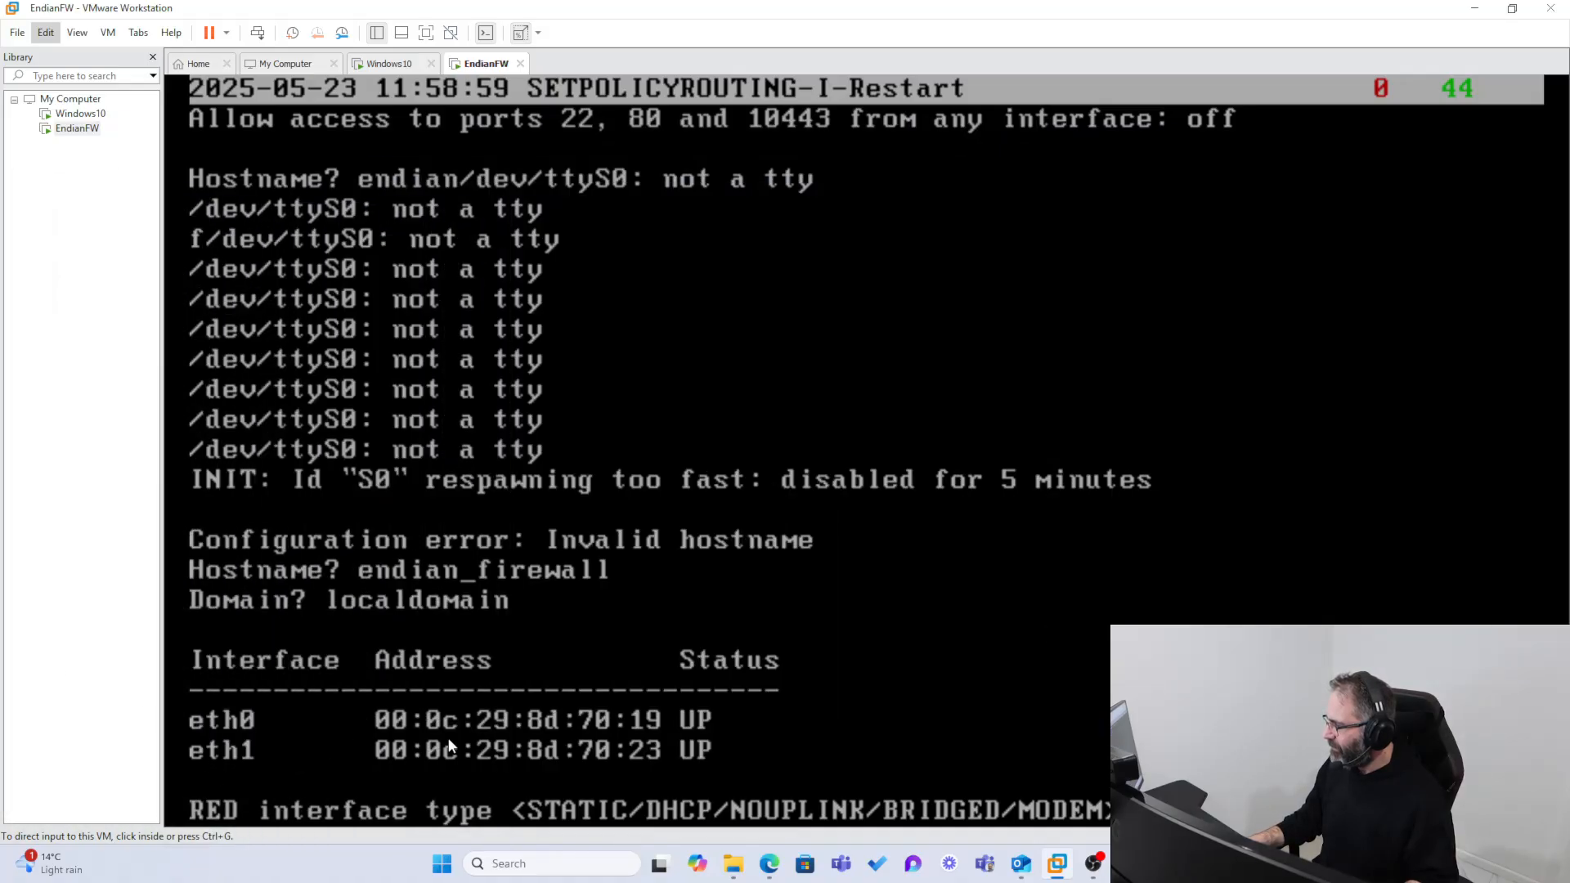
Step: Compare the endings of the eth0 and eth1 MAC addresses in the firewall console's interface list
{"action": "key", "text": "ctrl+1"}
{"action": "left_click", "coordinate": [630, 709]}
{"action": "mouse_move", "coordinate": [652, 707]}
{"action": "left_mouse_down"}
{"action": "mouse_move", "coordinate": [639, 708]}
{"action": "mouse_move", "coordinate": [677, 759]}
{"action": "mouse_move", "coordinate": [607, 702]}
{"action": "left_mouse_up"}
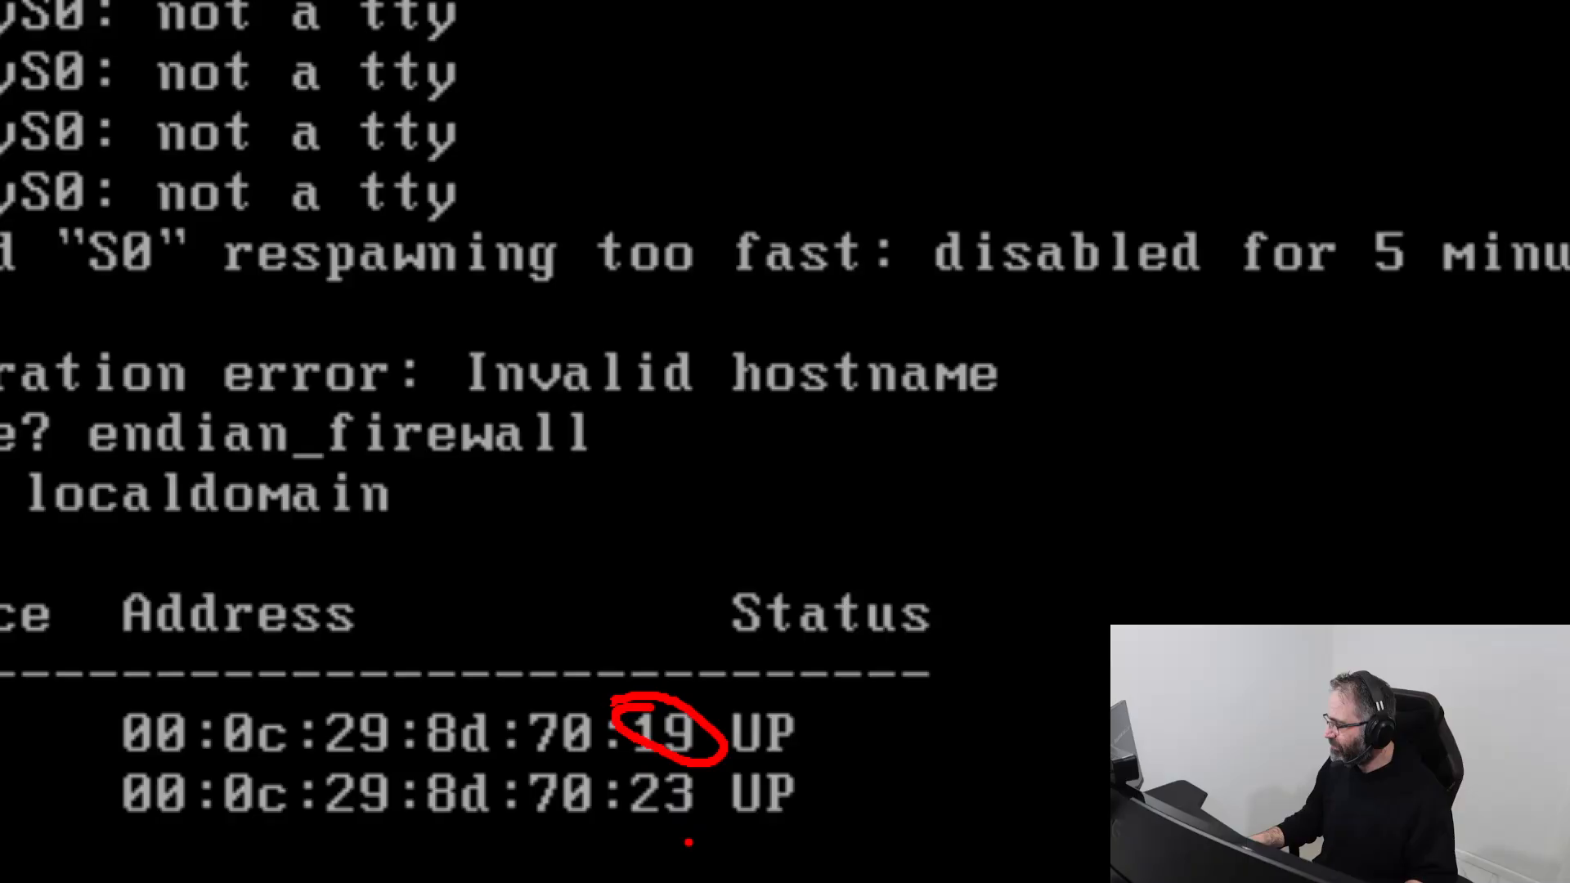
{"action": "mouse_move", "coordinate": [687, 841]}
{"action": "left_mouse_down"}
{"action": "mouse_move", "coordinate": [651, 775]}
{"action": "mouse_move", "coordinate": [703, 827]}
{"action": "left_mouse_up"}
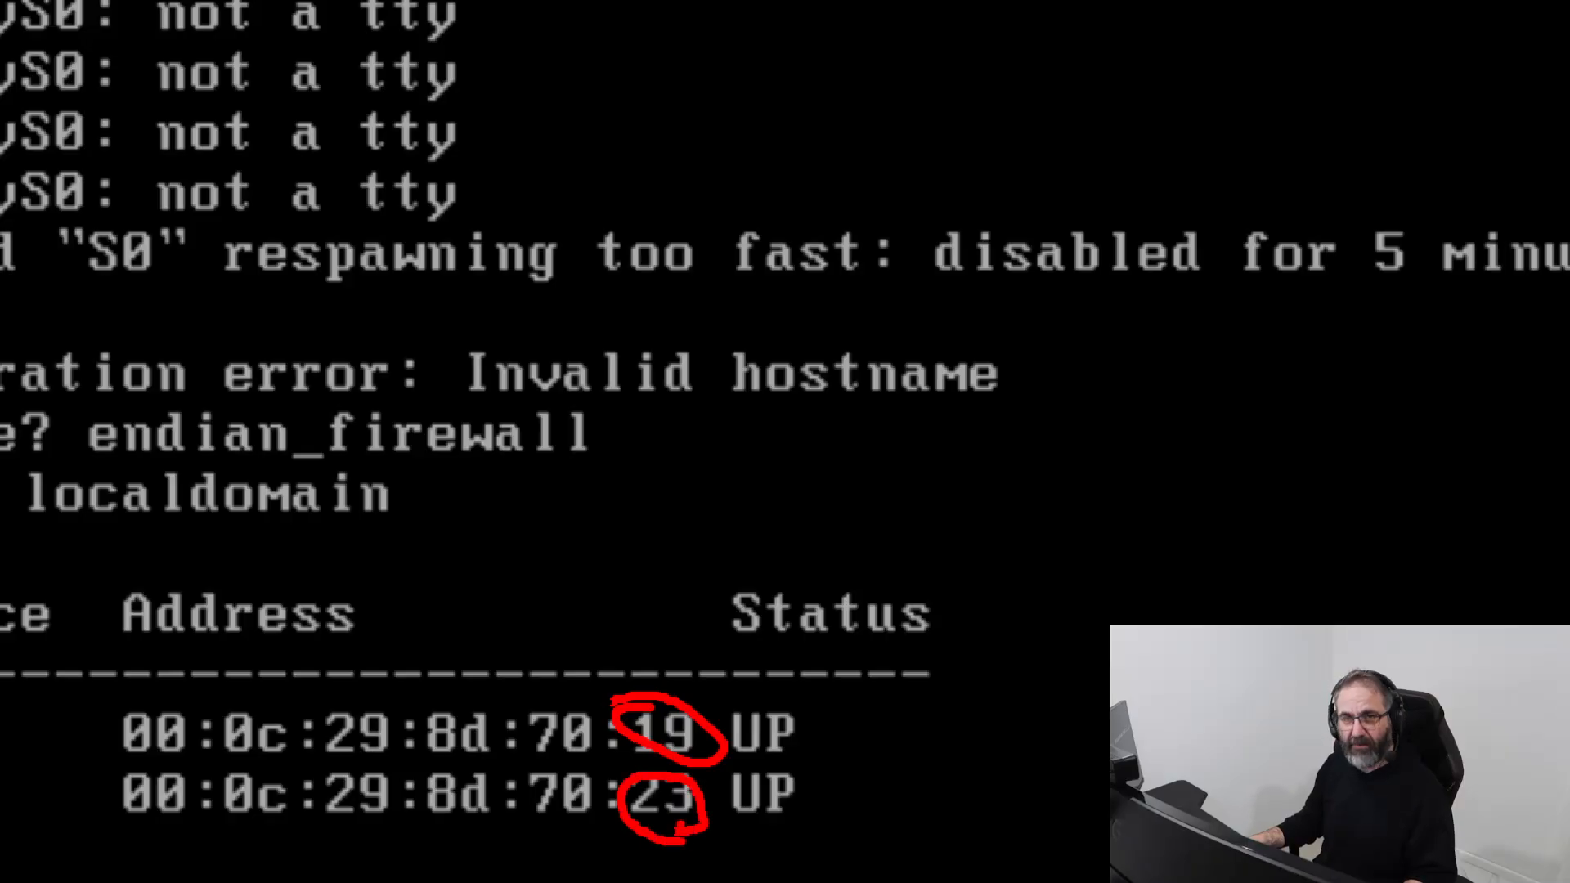
{"action": "key", "text": "Escape"}
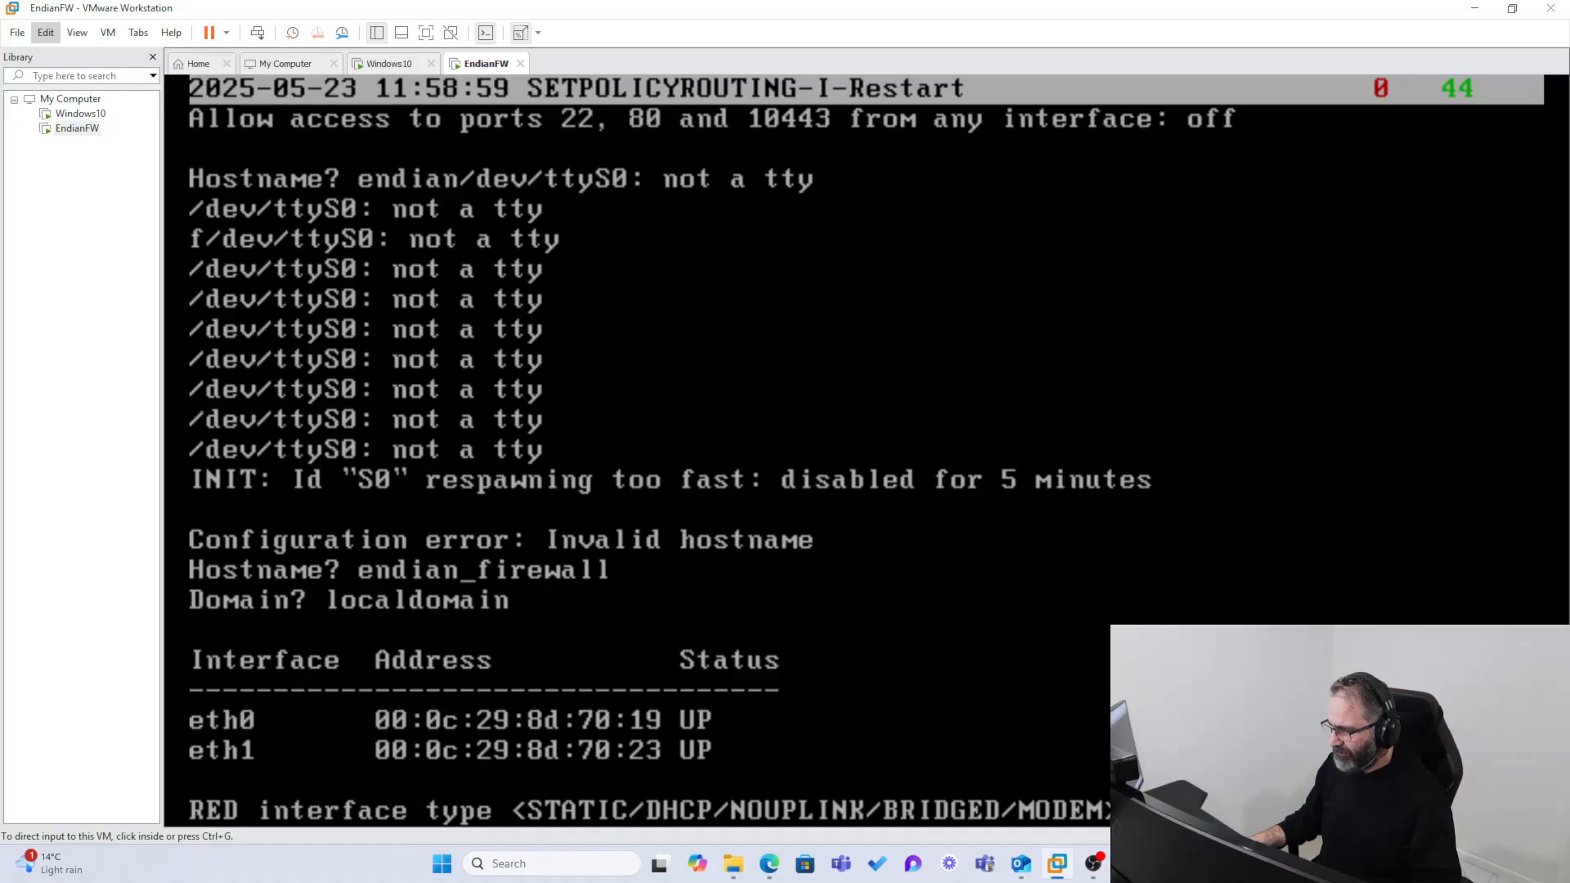
Step: Configure the firewall's RED interface as DHCP on device eth0, leaving the primary and secondary DNS blank
{"action": "key", "text": "ctrl+alt"}
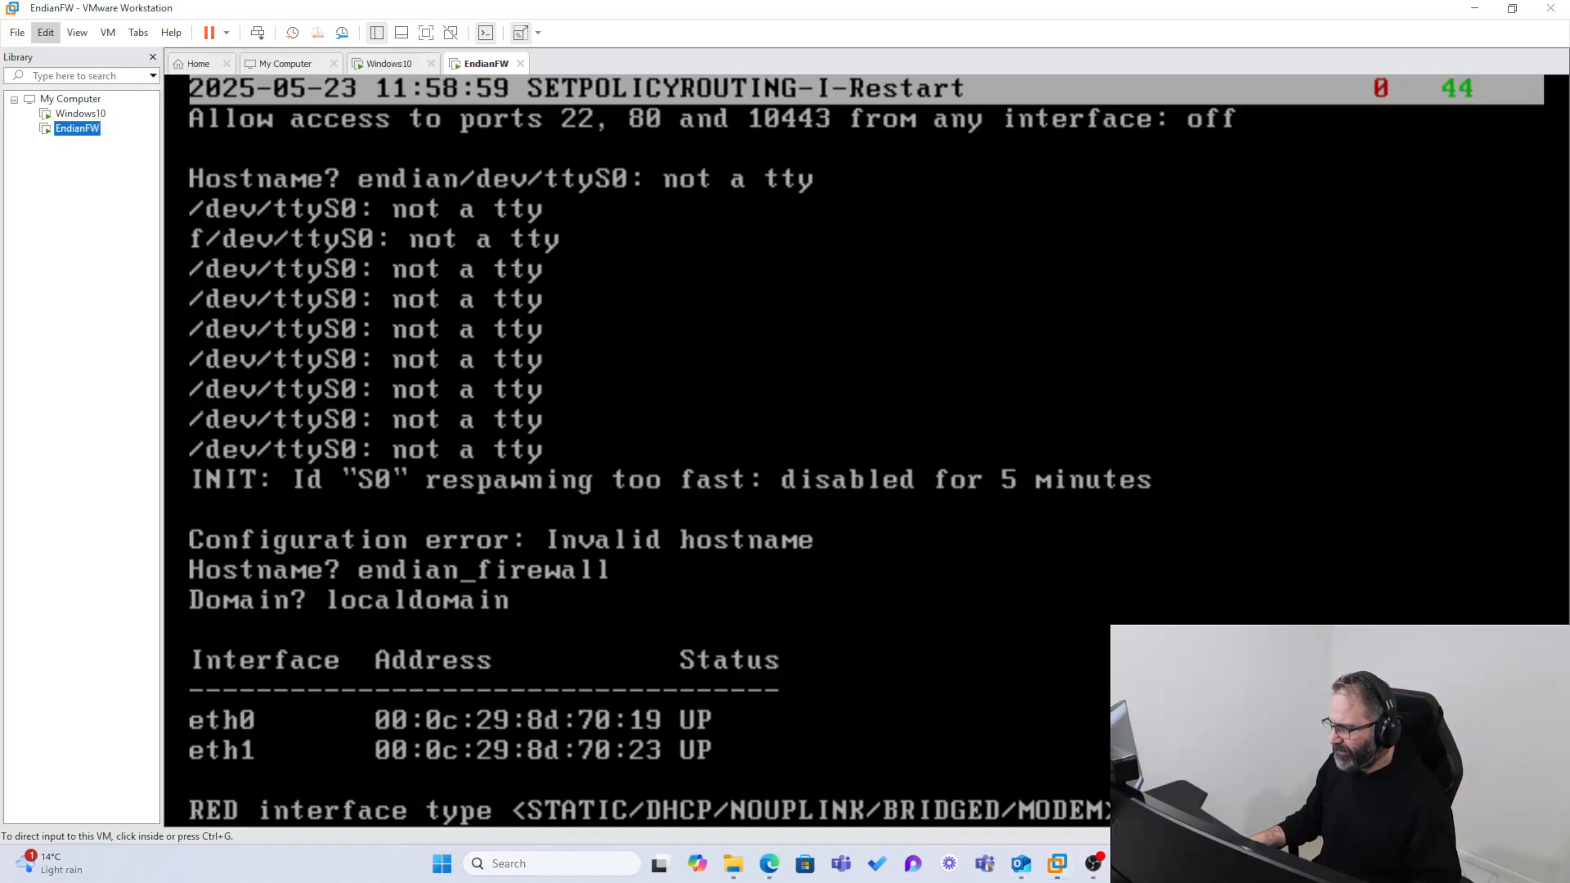
{"action": "key", "text": "ctrl+g"}
{"action": "key", "text": "Return"}
{"action": "type", "text": "eth1>? eth0"}
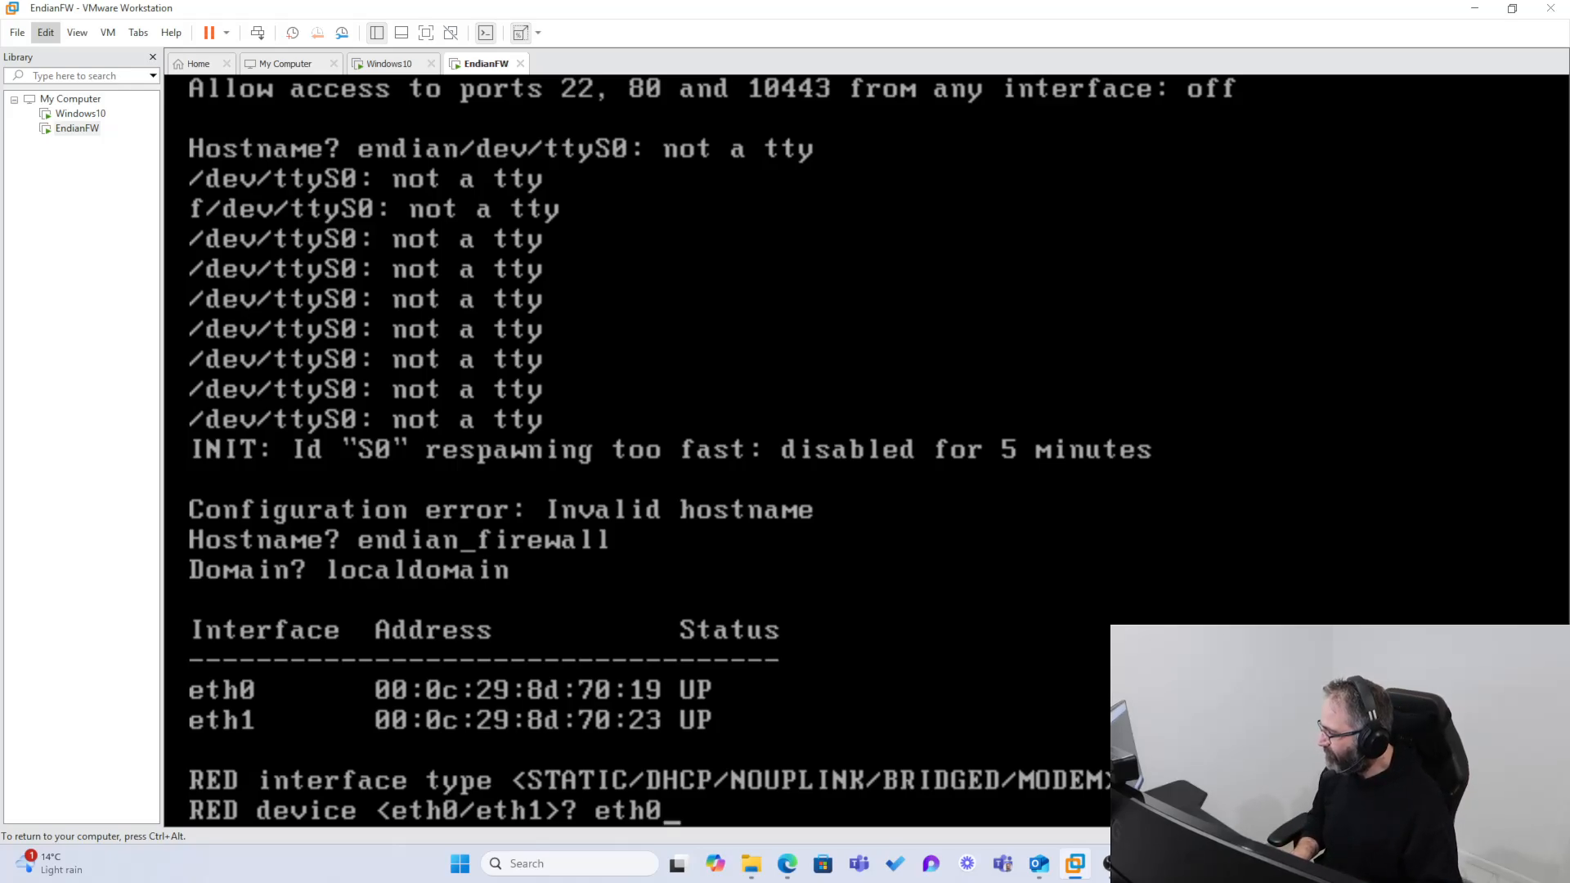
{"action": "key", "text": "Return"}
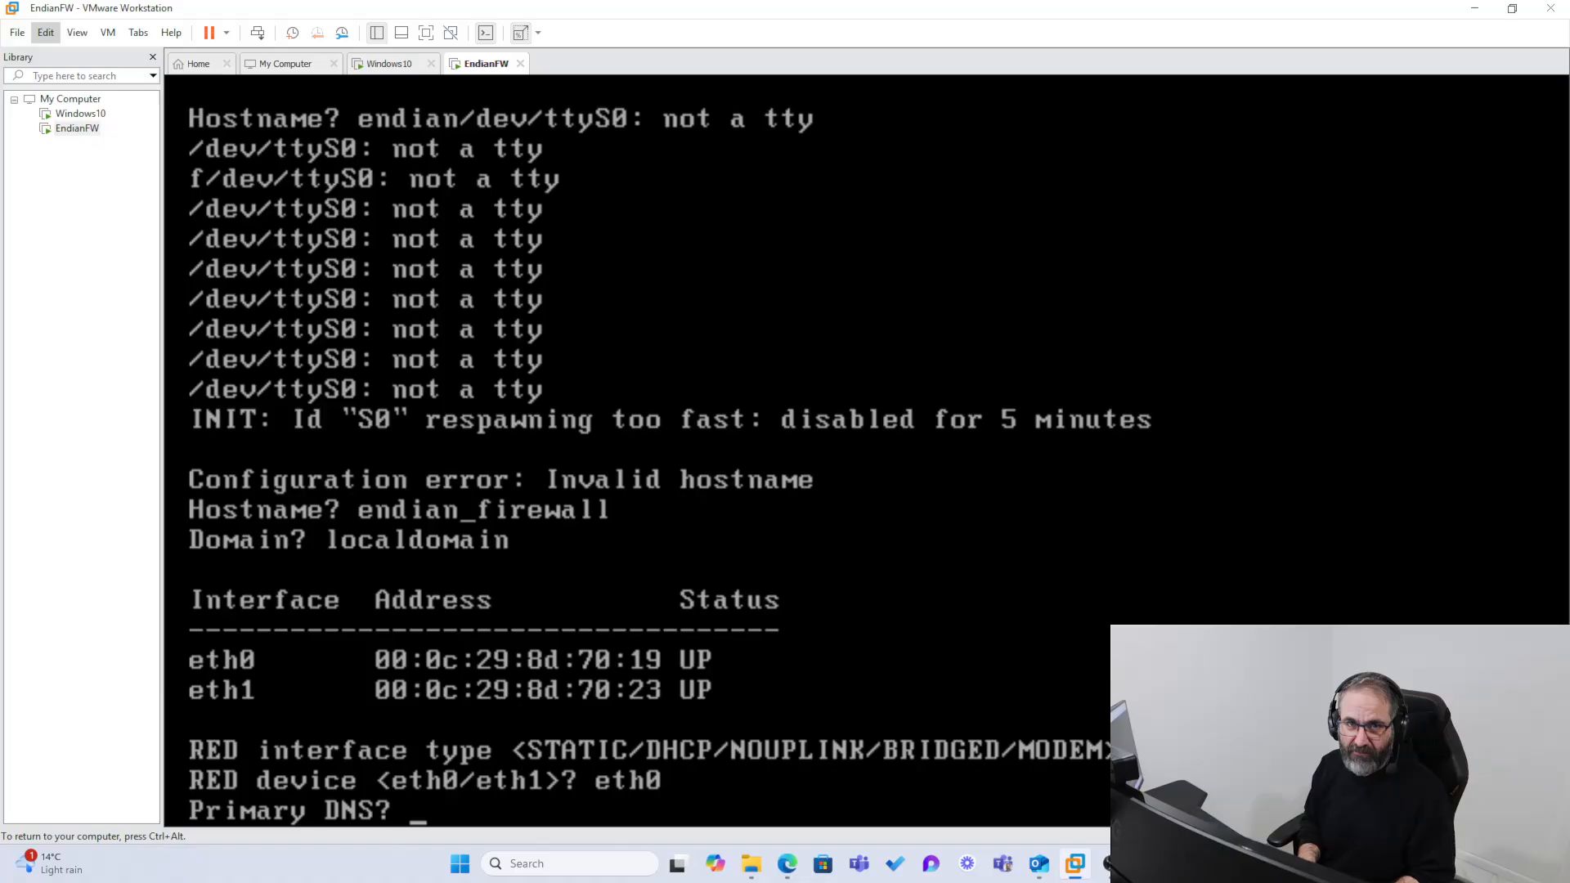
{"action": "key", "text": "Return"}
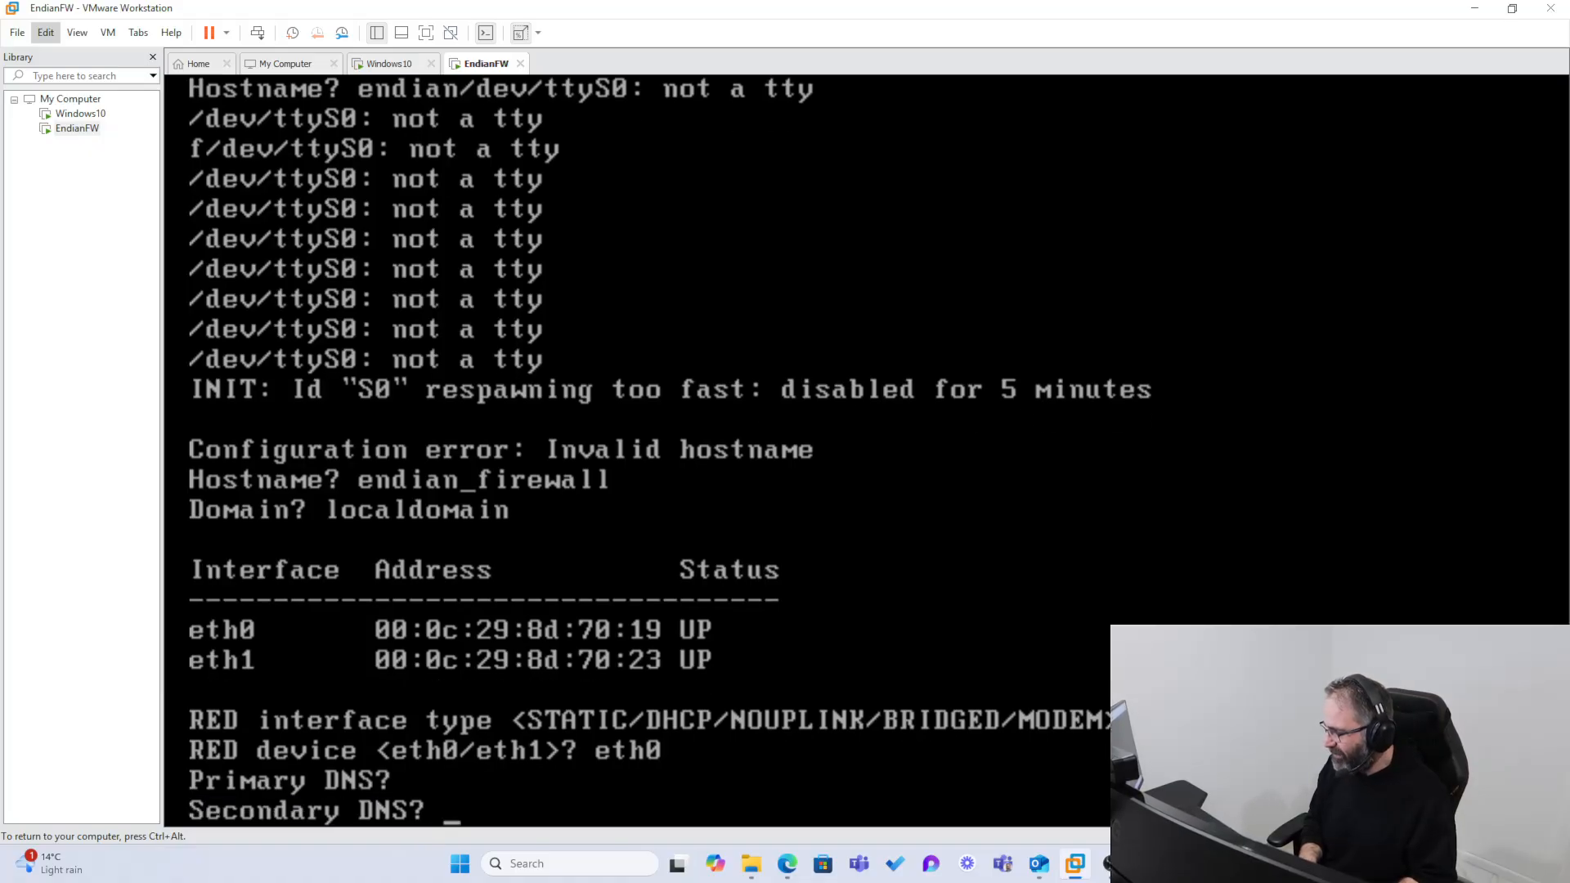
{"action": "key", "text": "Return"}
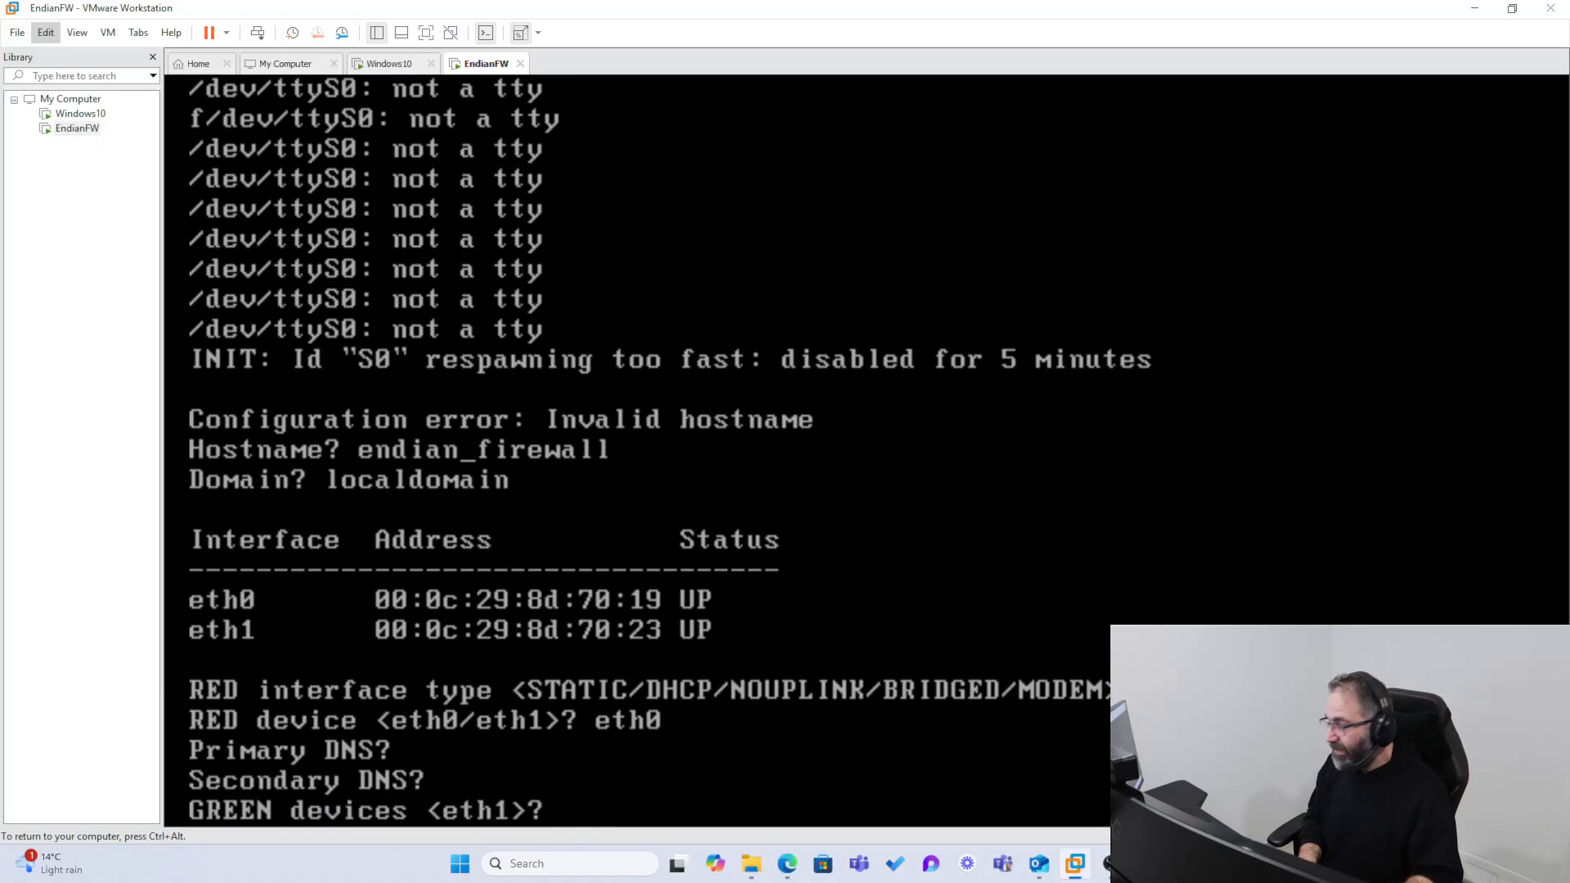
Step: Assign eth1 to the GREEN zone with IP 192.168.0.15/24 and turn its DHCP server on
{"action": "type", "text": "eth1"}
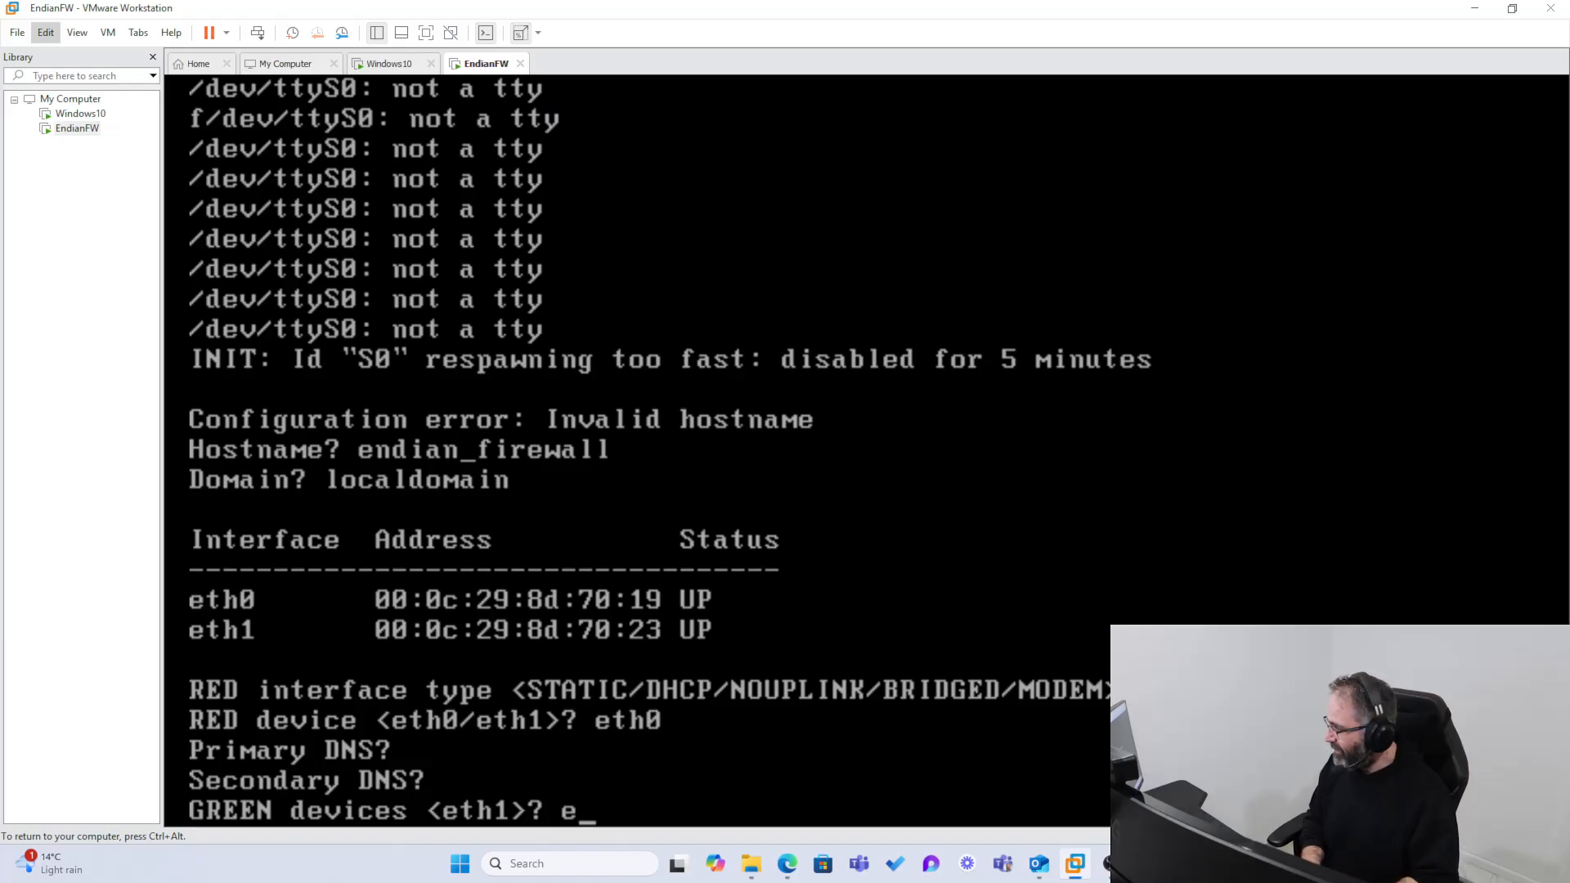
{"action": "key", "text": "Return"}
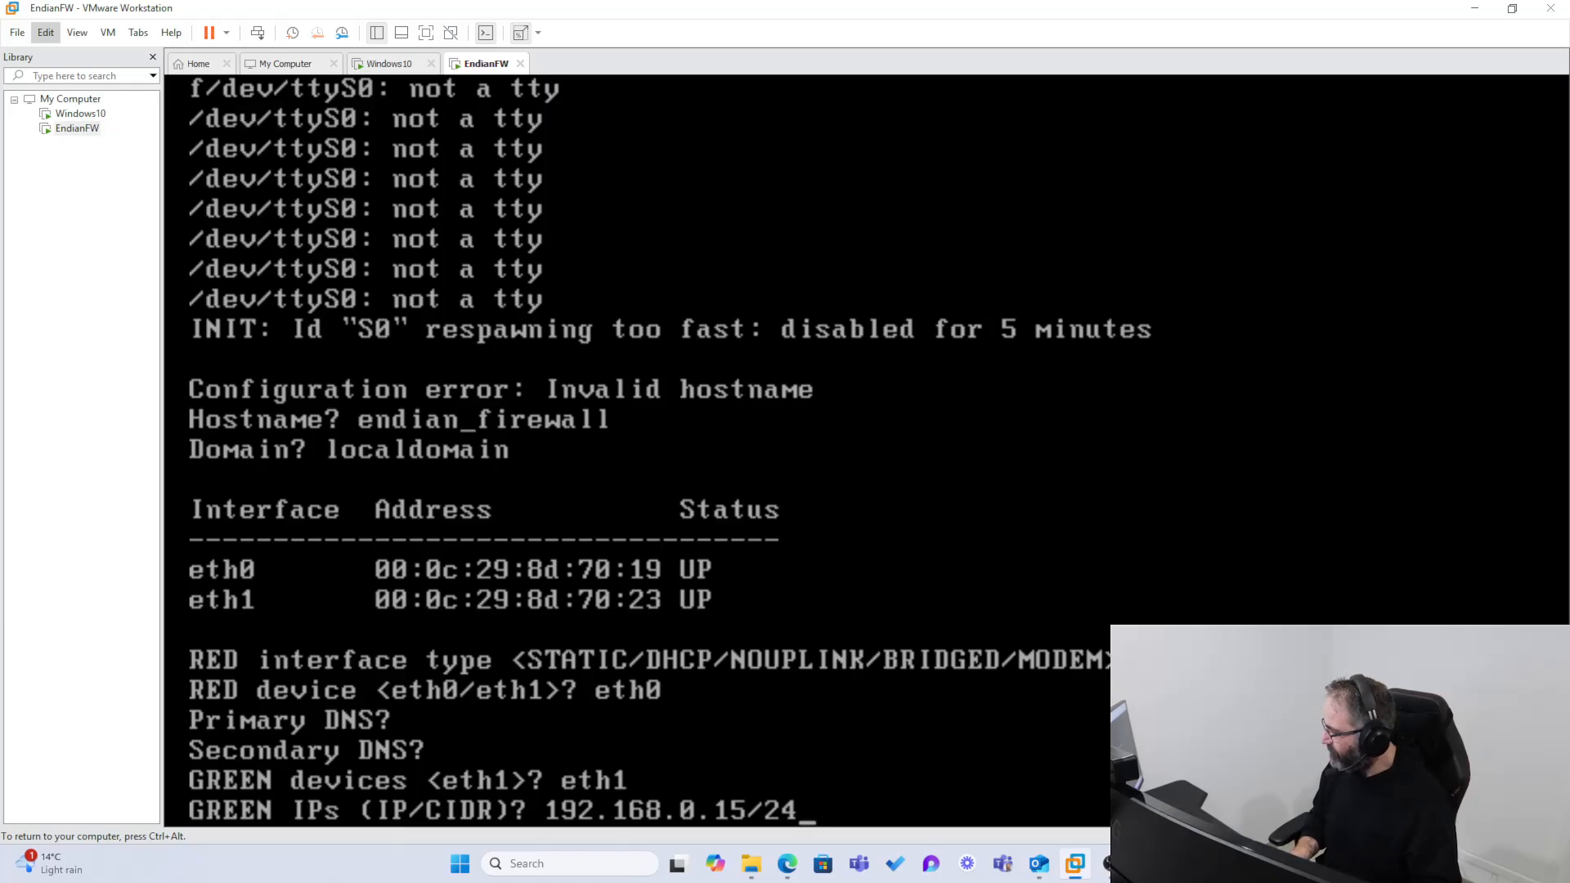
{"action": "key", "text": "Return"}
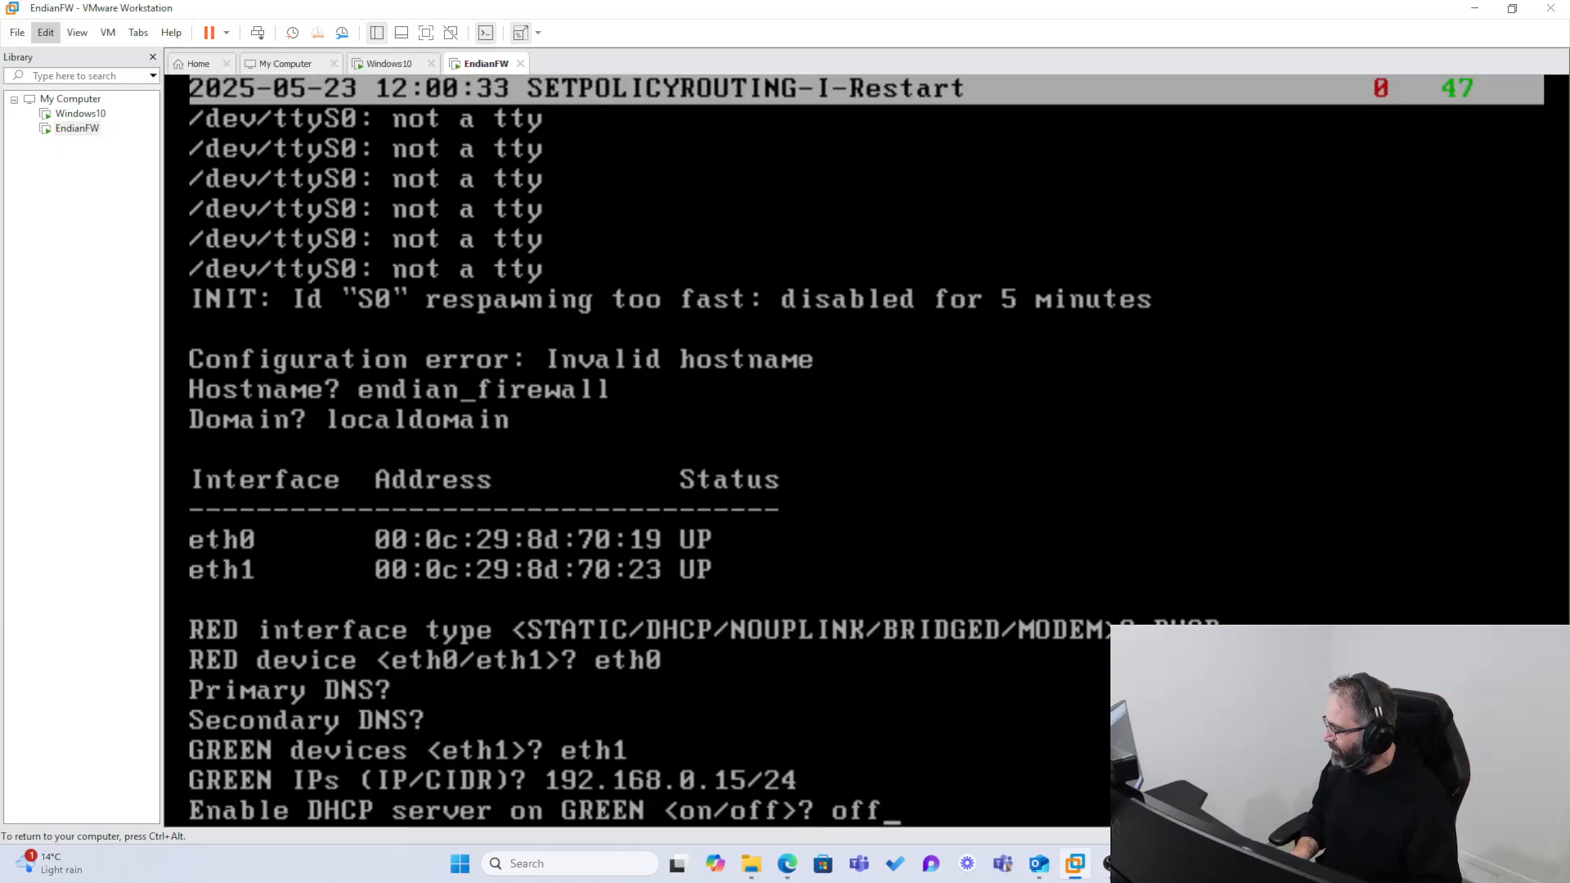
{"action": "key", "text": "BackSpace"}
{"action": "key", "text": "BackSpace"}
{"action": "key", "text": "BackSpace"}
{"action": "type", "text": "on"}
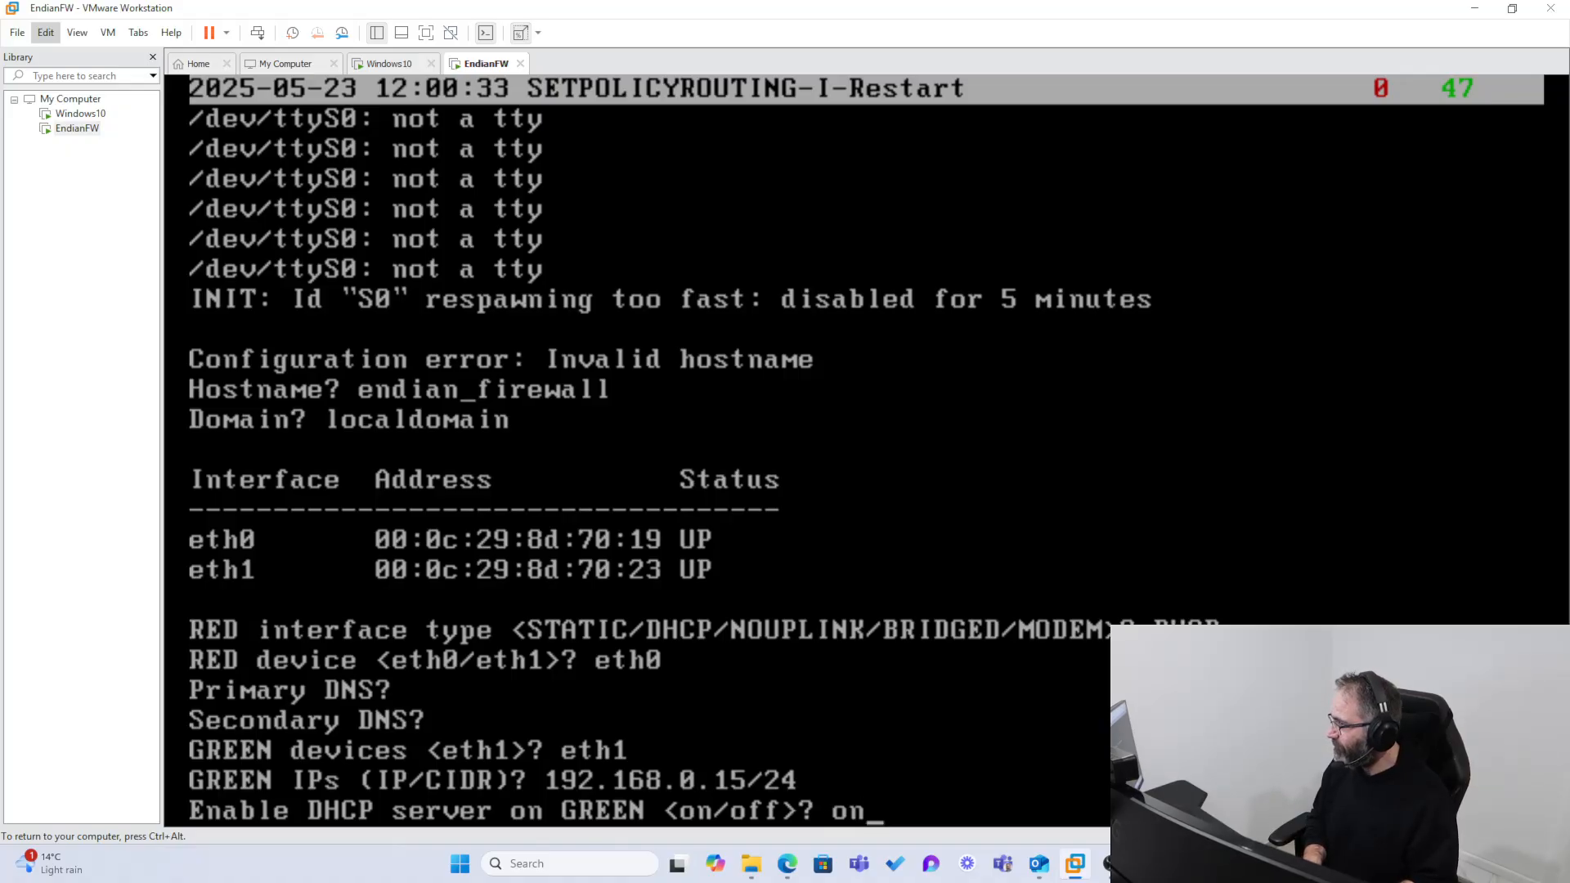
{"action": "key", "text": "Return"}
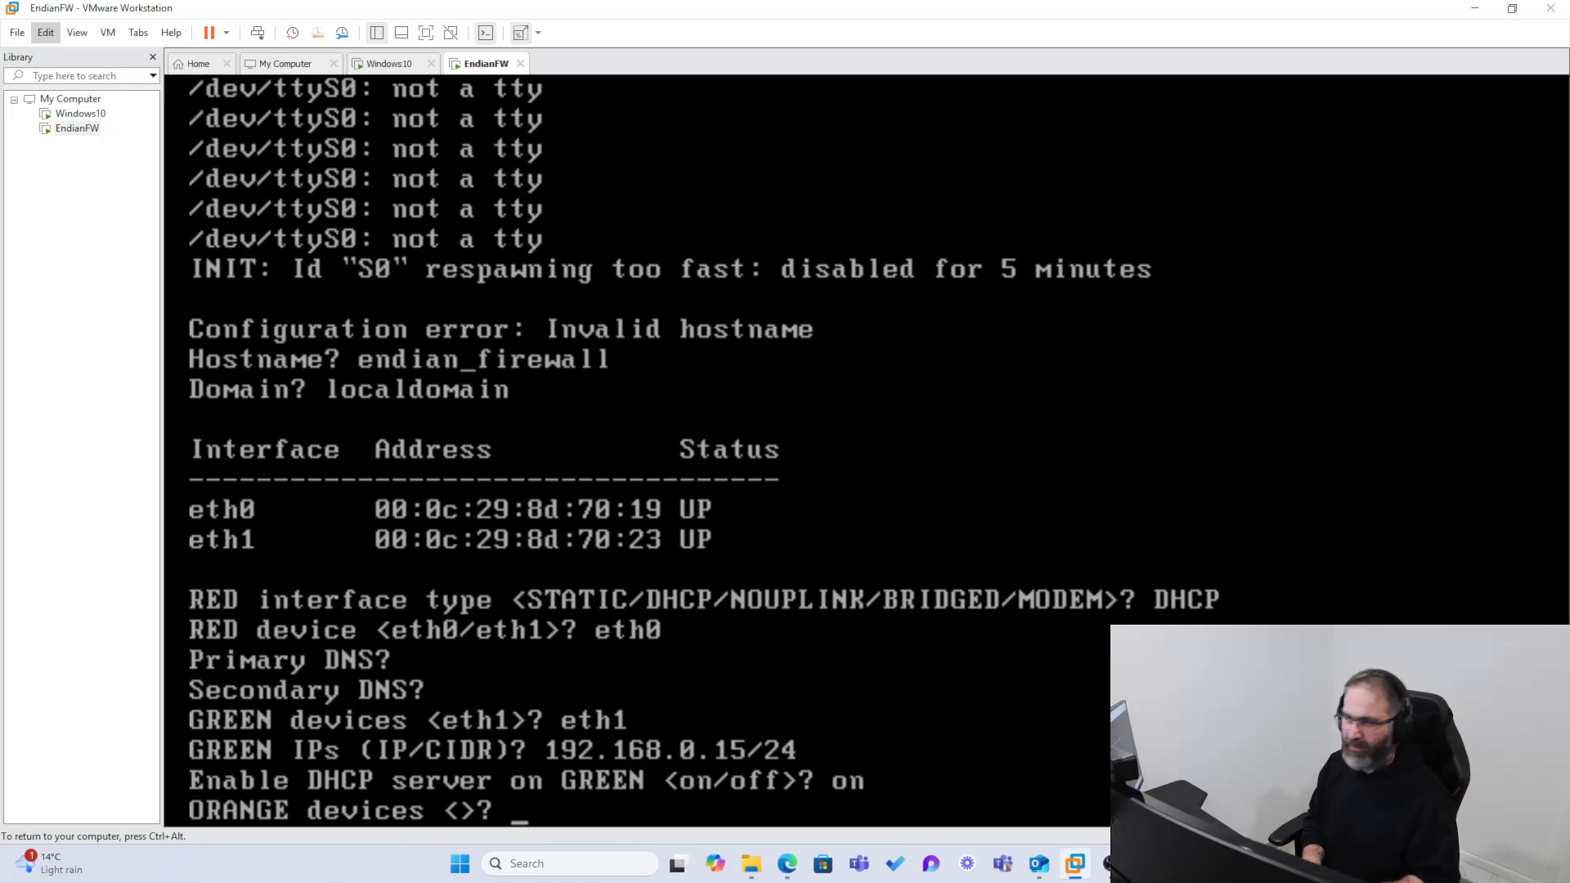
Step: Leave the ORANGE and BLUE zones empty, and turn on SSH access and access to ports 22, 80 and 10443 from any interface
{"action": "key", "text": "Return"}
{"action": "key", "text": "Return"}
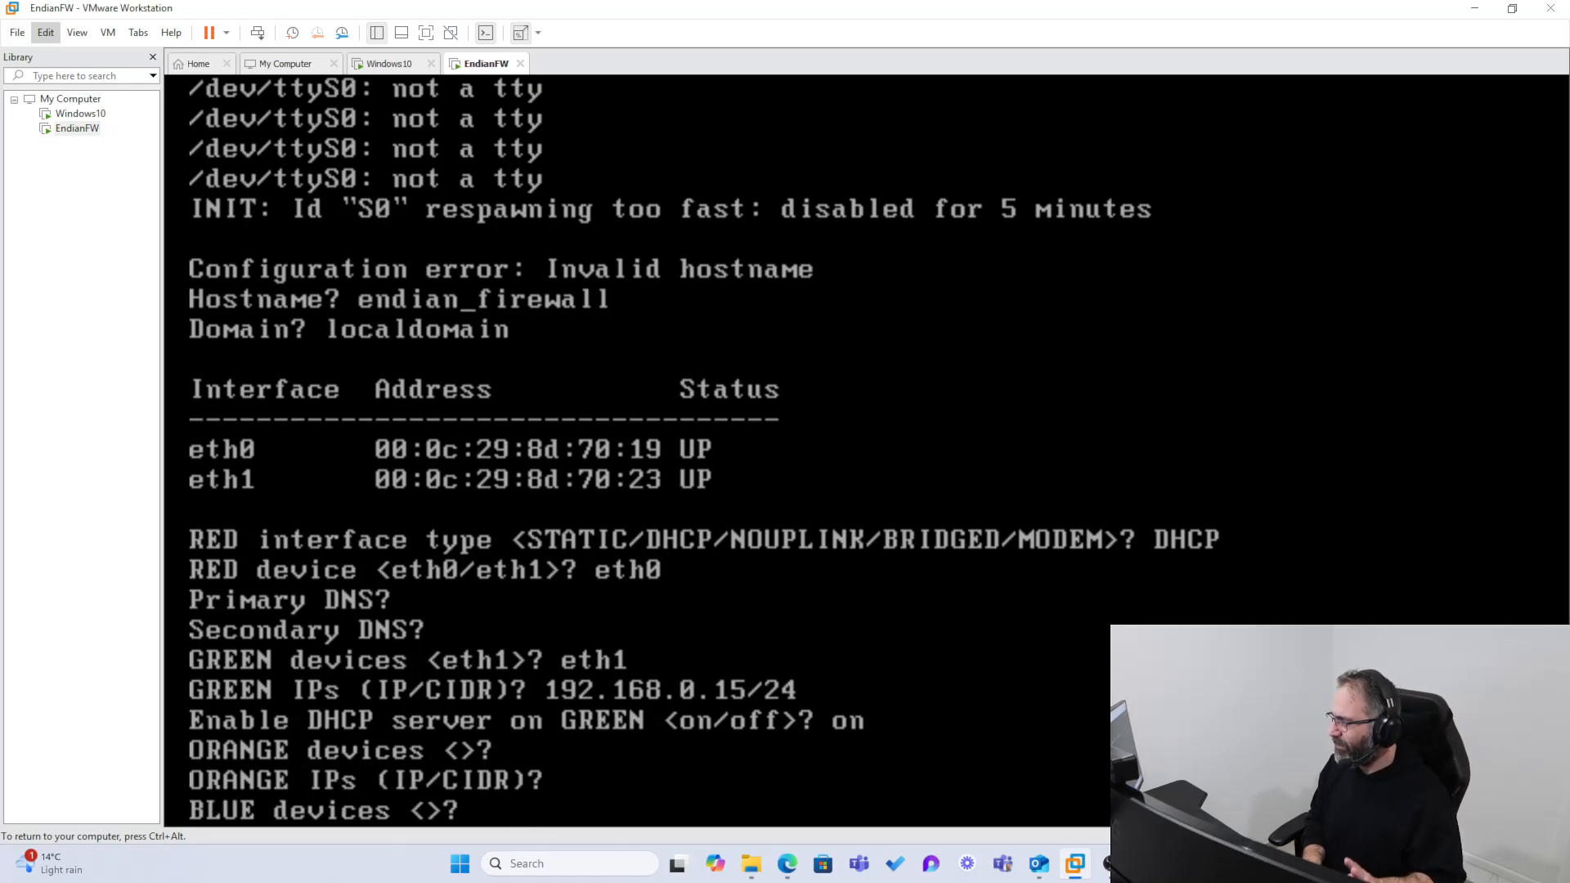
{"action": "key", "text": "Return"}
{"action": "key", "text": "Return"}
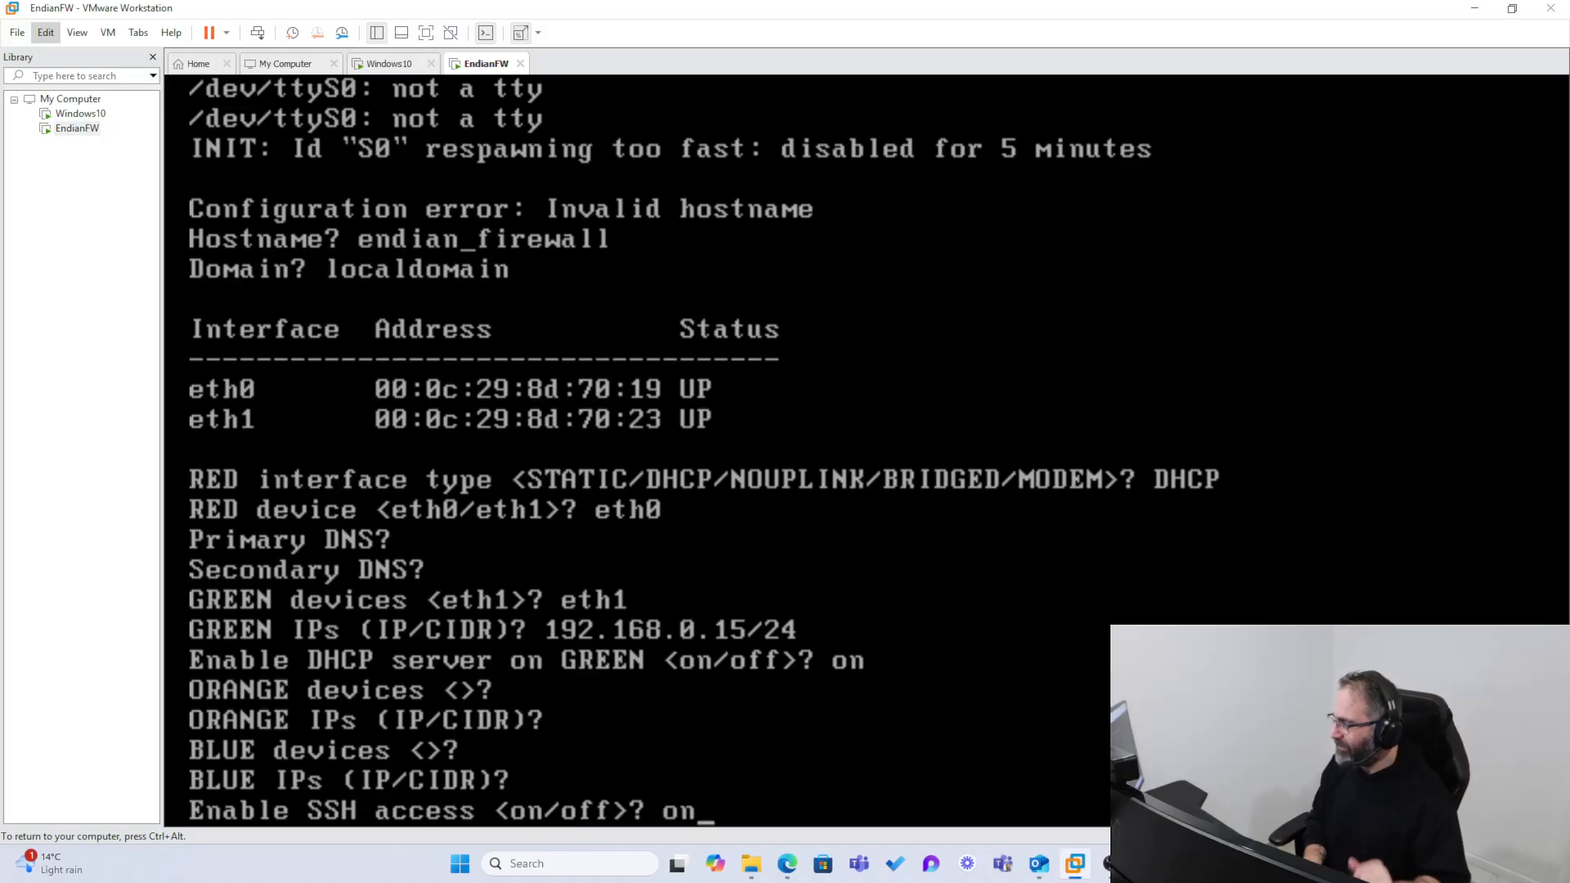
{"action": "key", "text": "Return"}
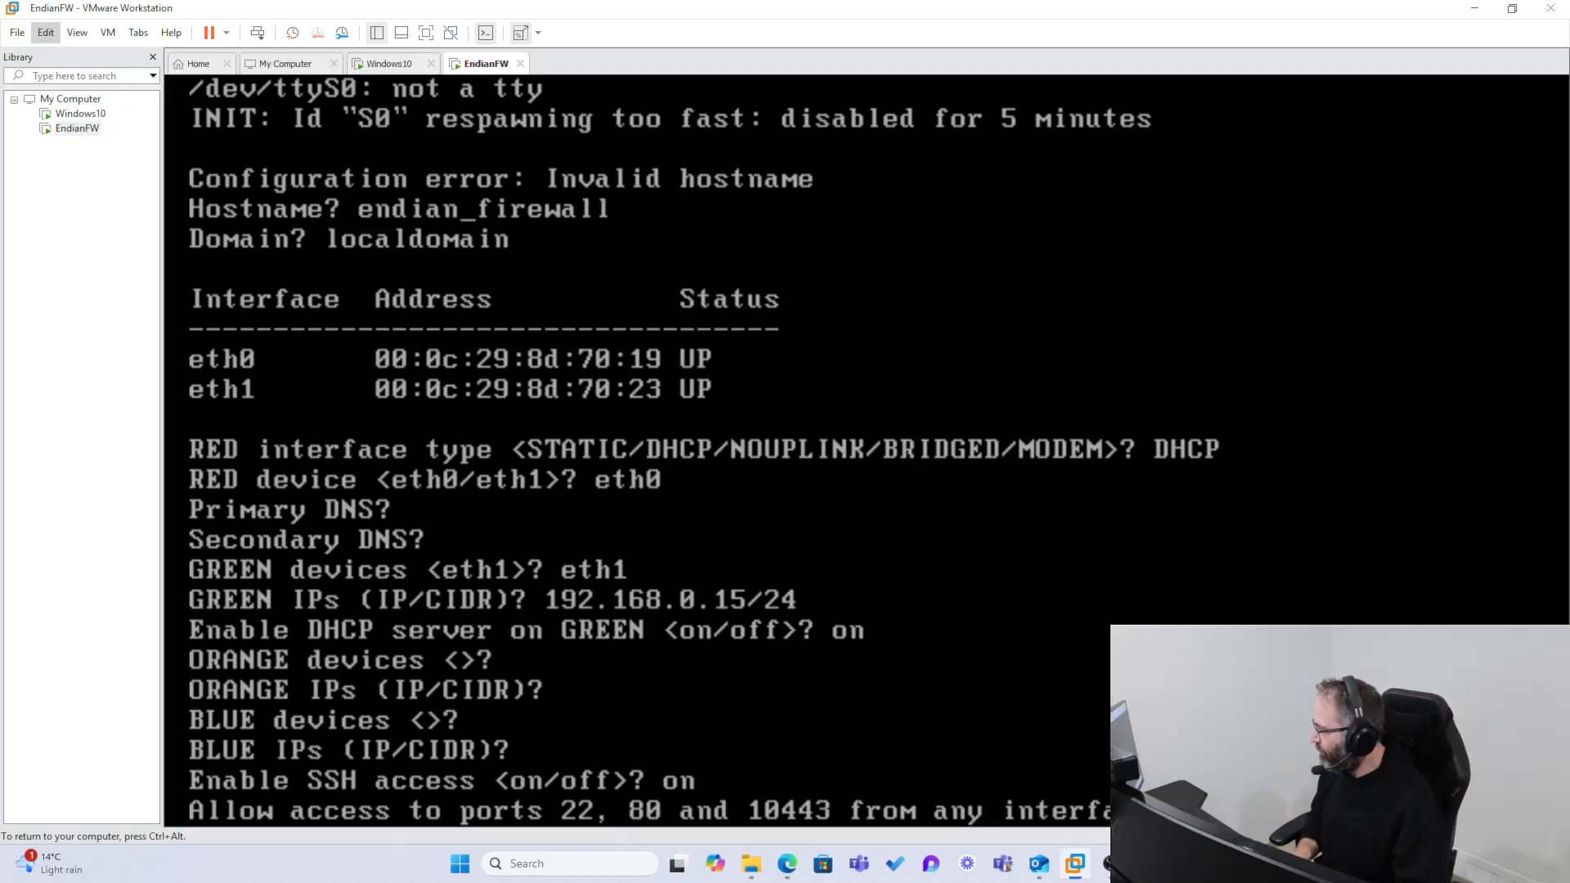
{"action": "key", "text": "Return"}
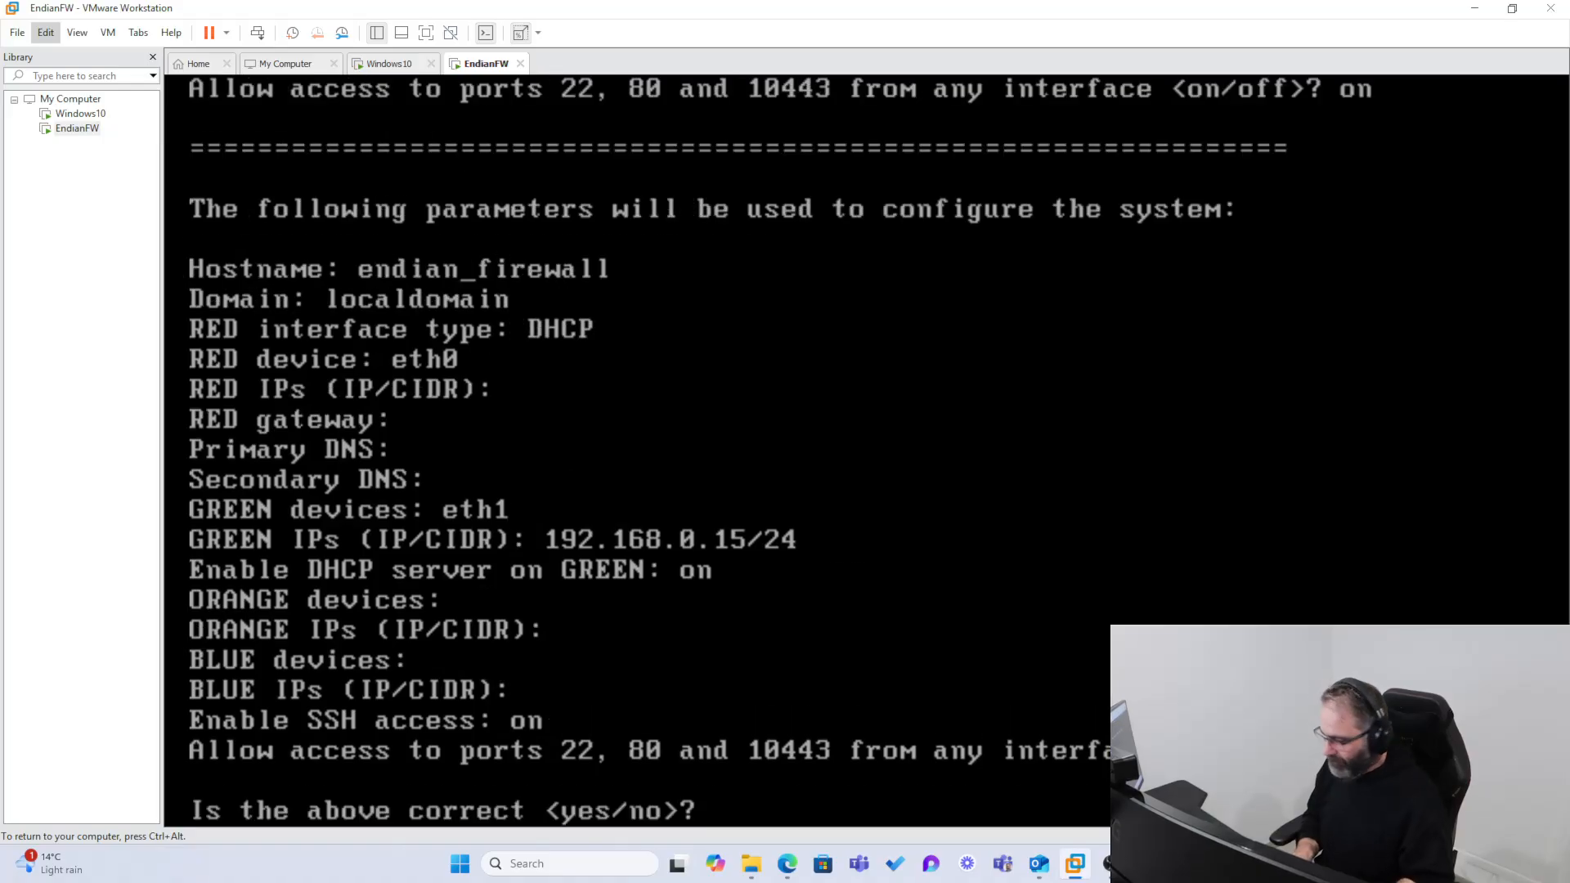
Step: Confirm the firewall's network parameters as correct and write the configuration, answering yes to both questions
{"action": "type", "text": "yes"}
{"action": "key", "text": "Return"}
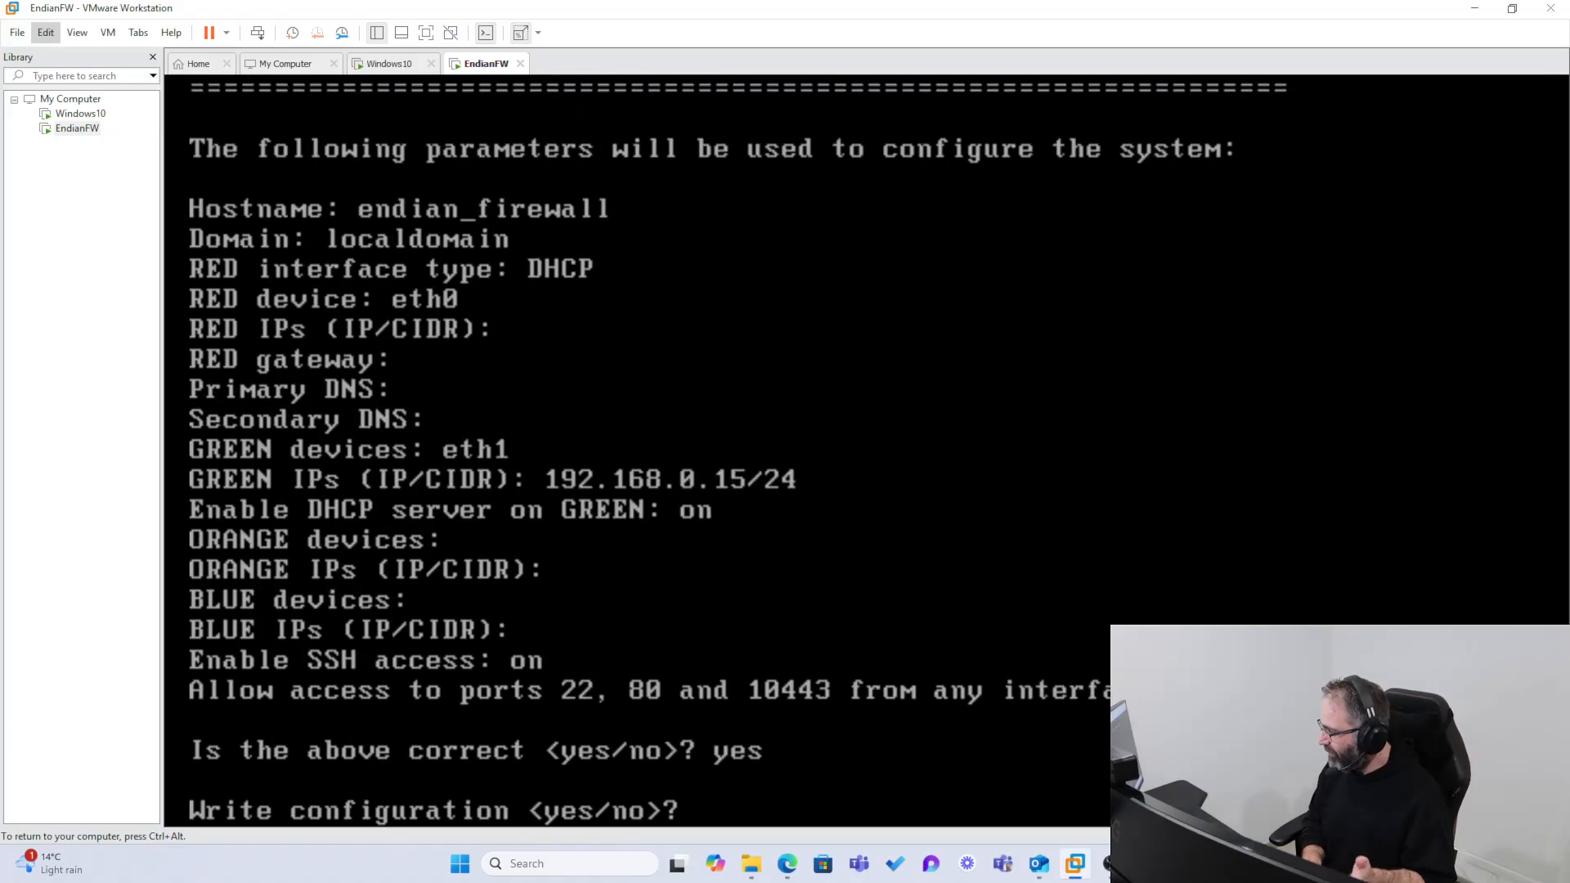
{"action": "type", "text": "yes"}
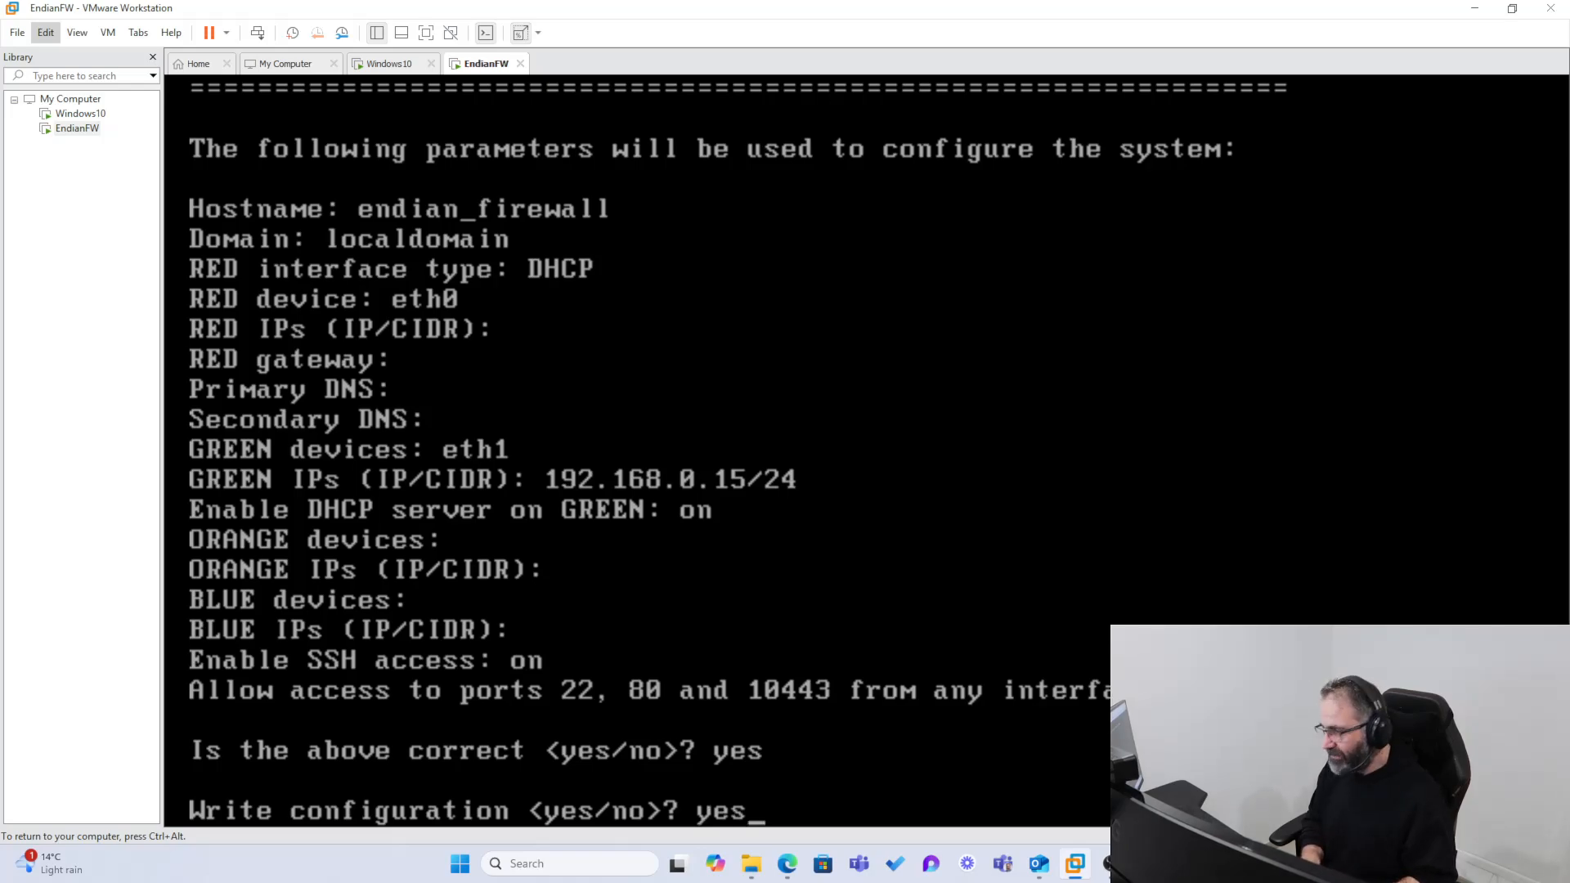
{"action": "key", "text": "Return"}
{"action": "key", "text": "Return"}
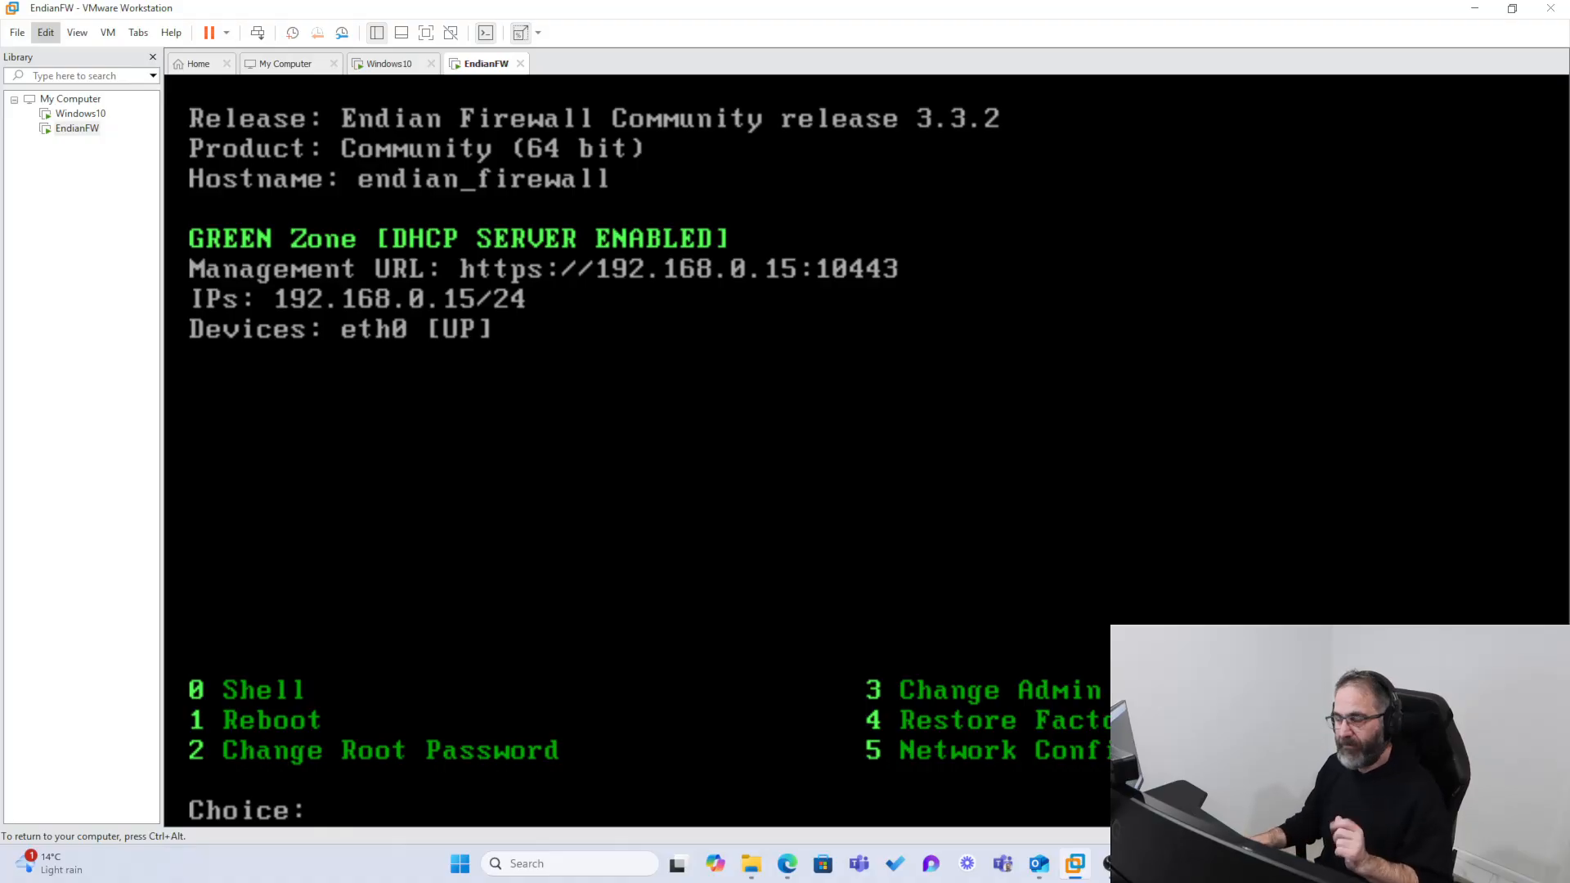
{"action": "key", "text": "ctrl+alt"}
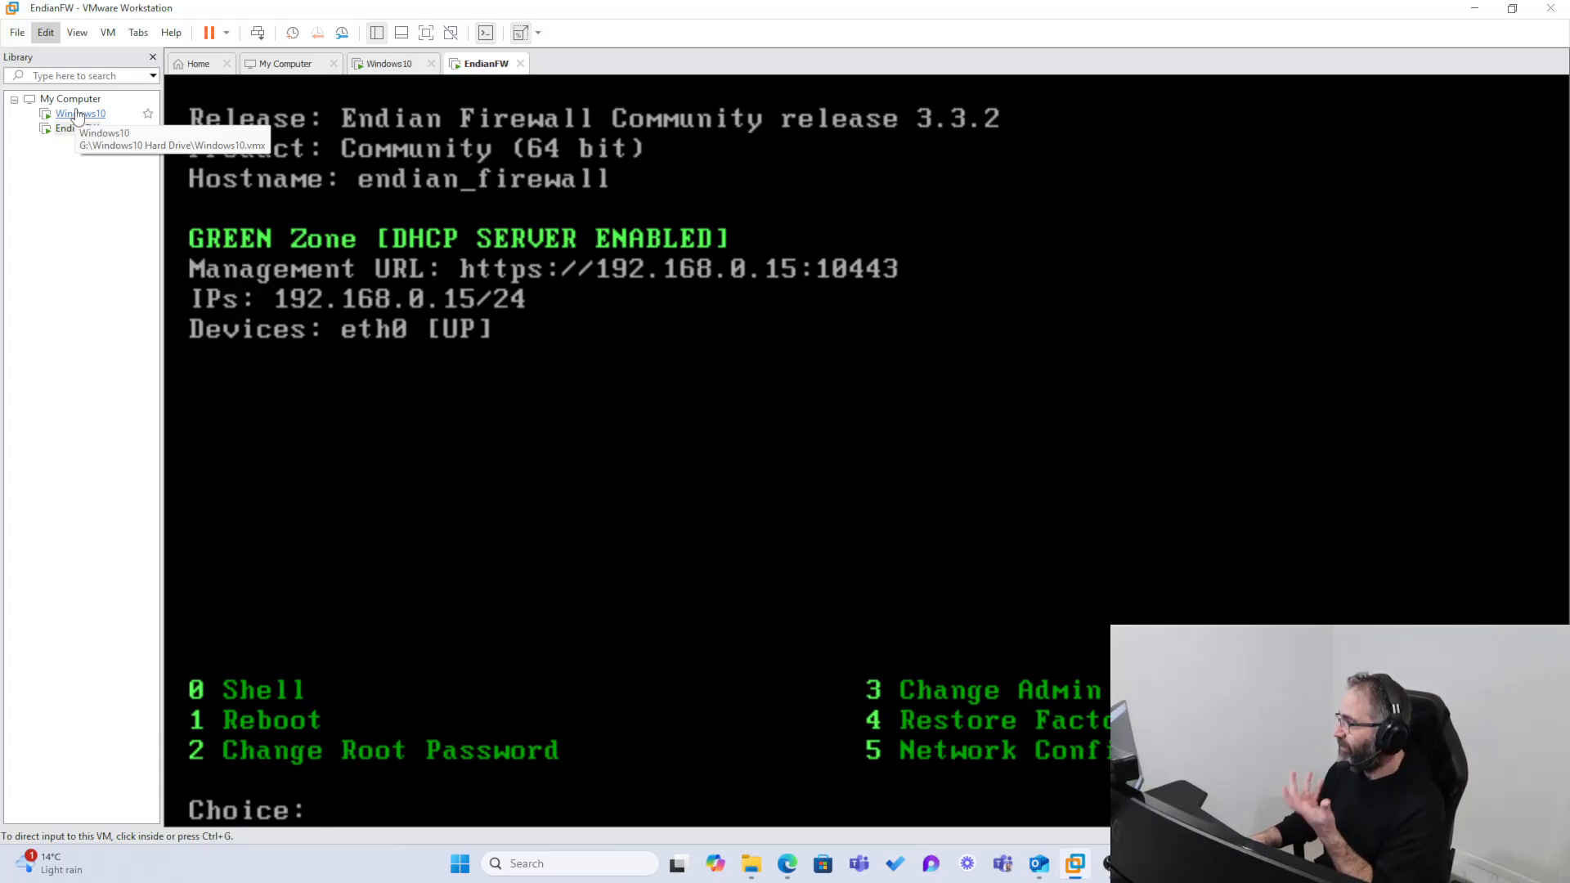
{"action": "left_click", "coordinate": [585, 477]}
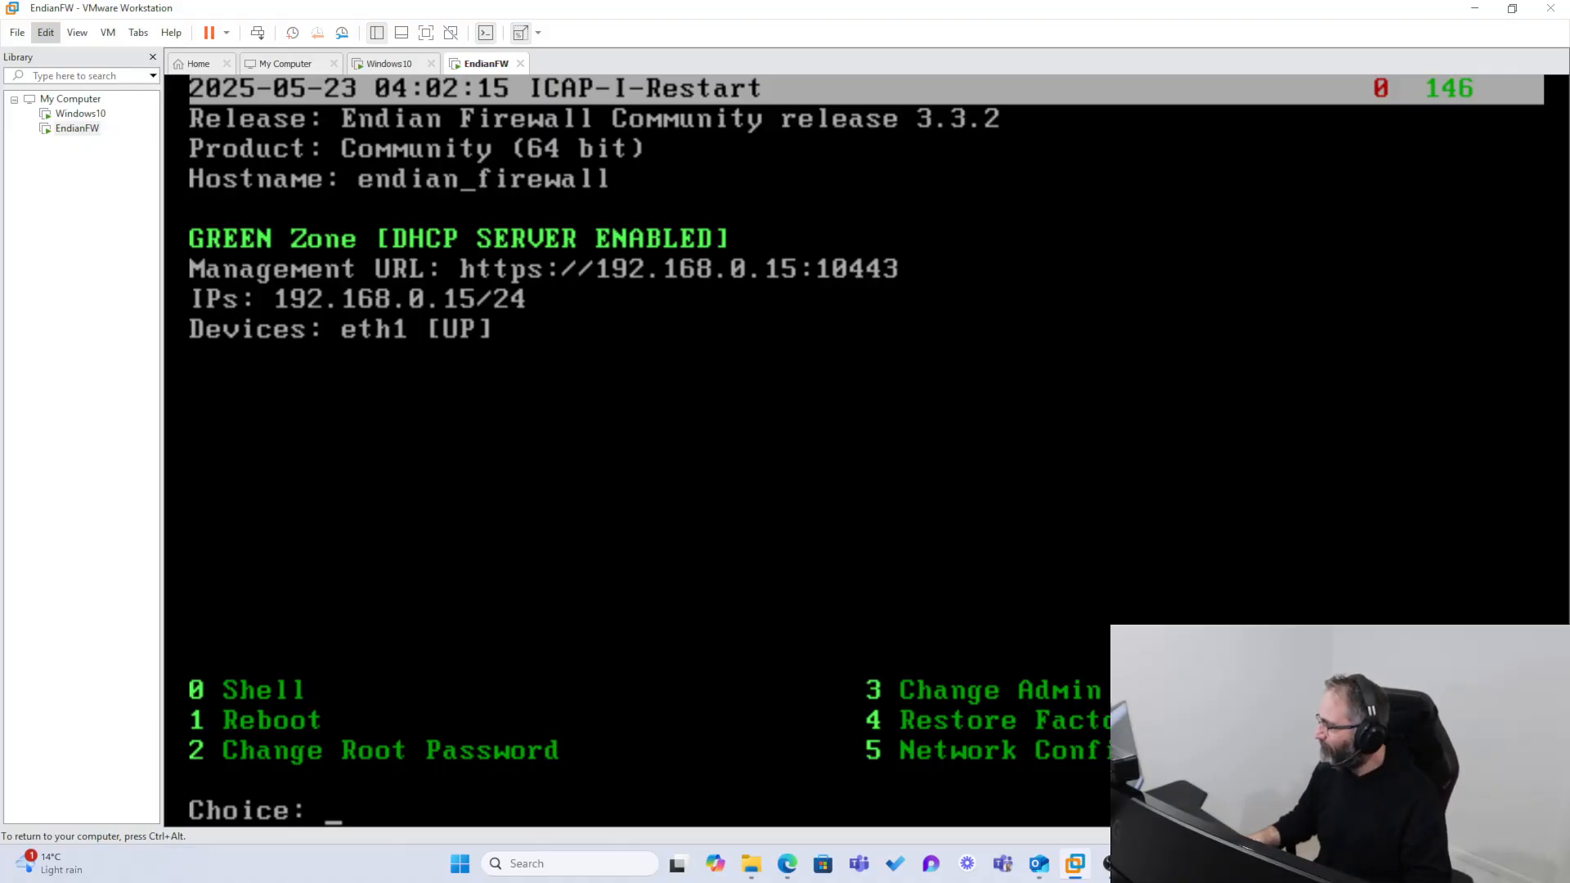
{"action": "key", "text": "ctrl+alt"}
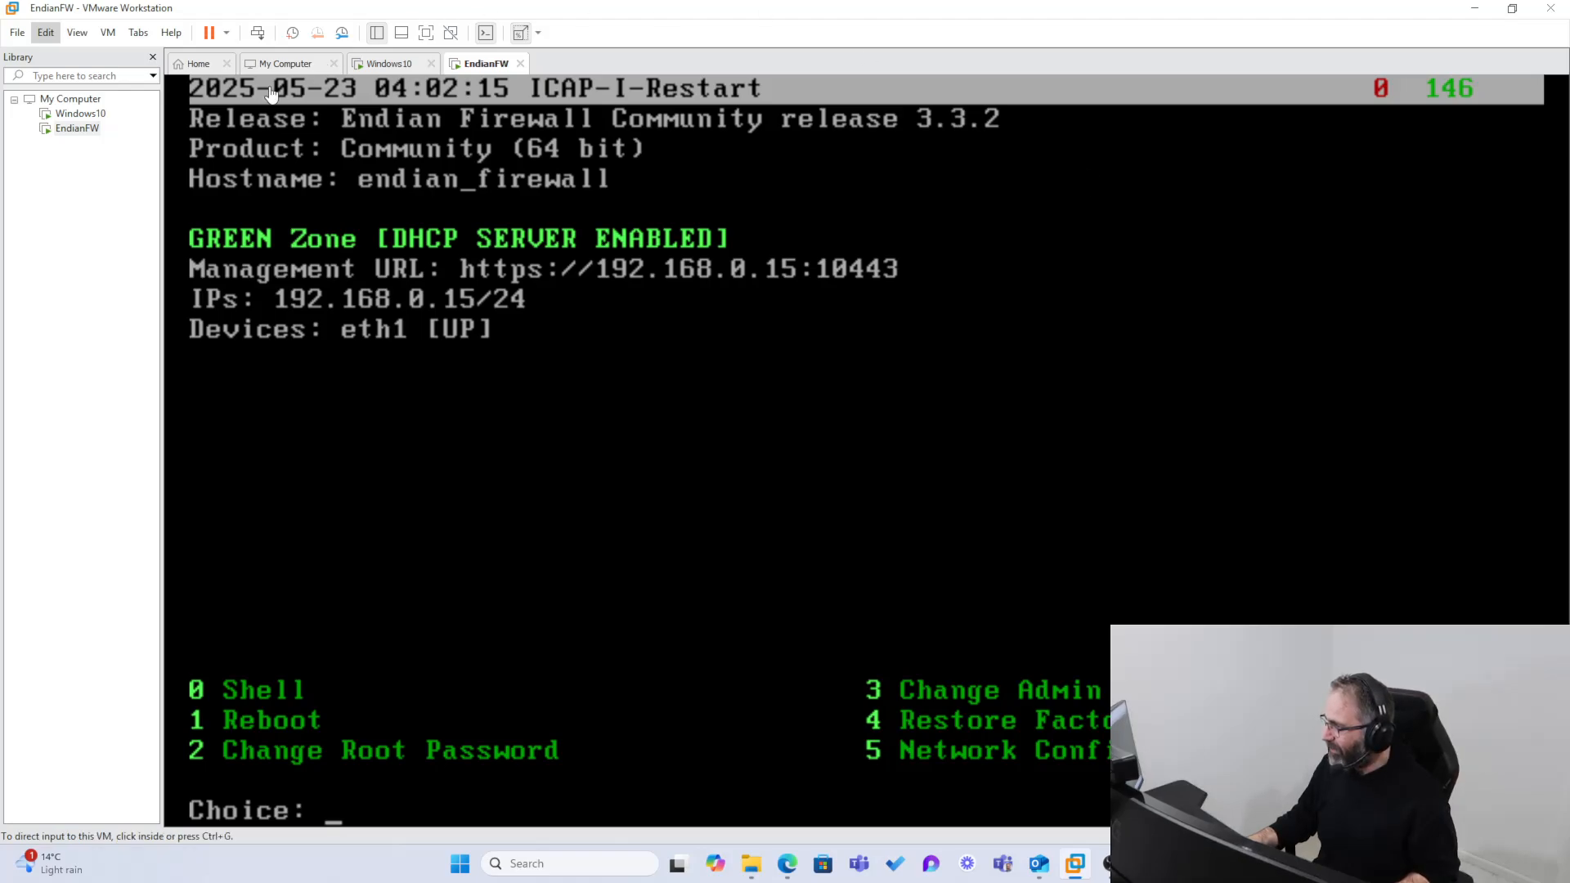
Step: Open the virtual machine file kali-linux-2025.1a-vmware-amd64.vmx from the kali-linux-2025.1a-vmware-amd64 folder on the Desktop
{"action": "left_click", "coordinate": [20, 34]}
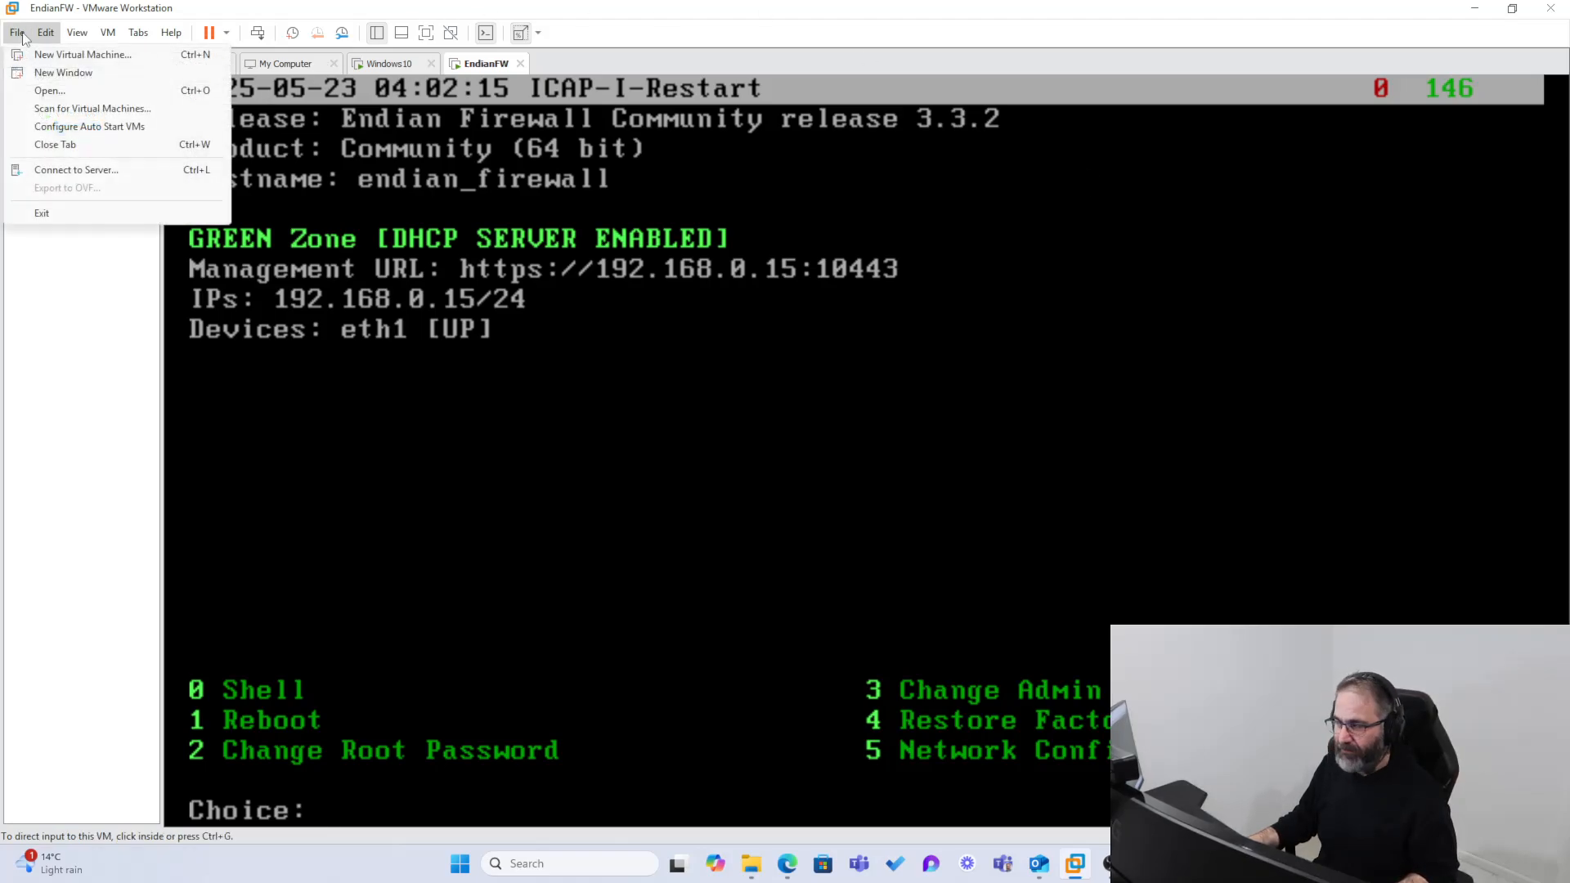
{"action": "left_click", "coordinate": [48, 91]}
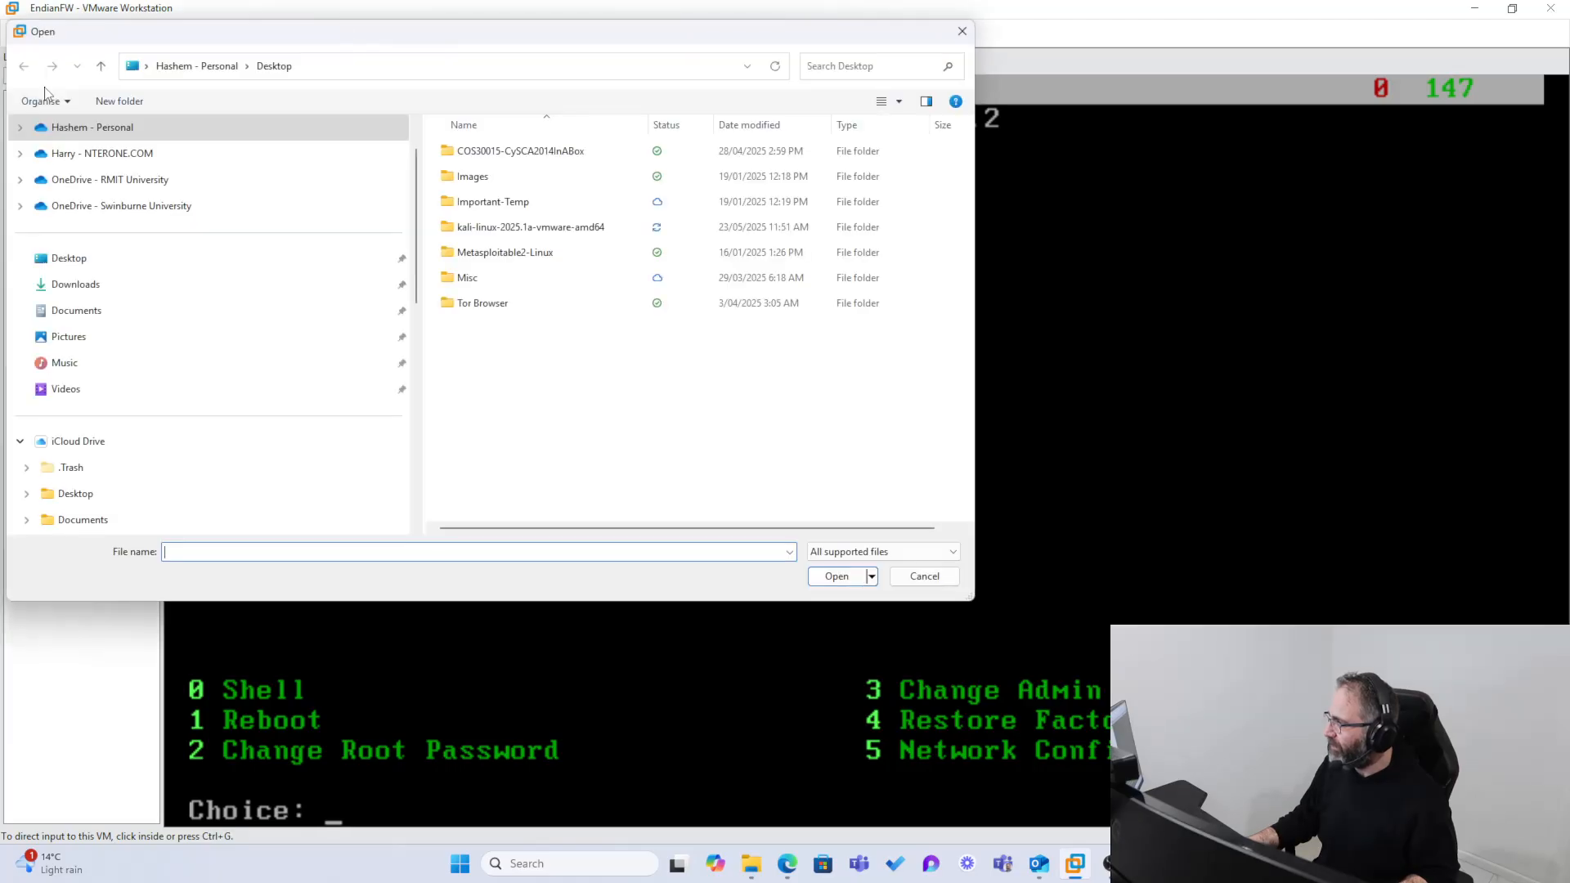
{"action": "left_click", "coordinate": [80, 268]}
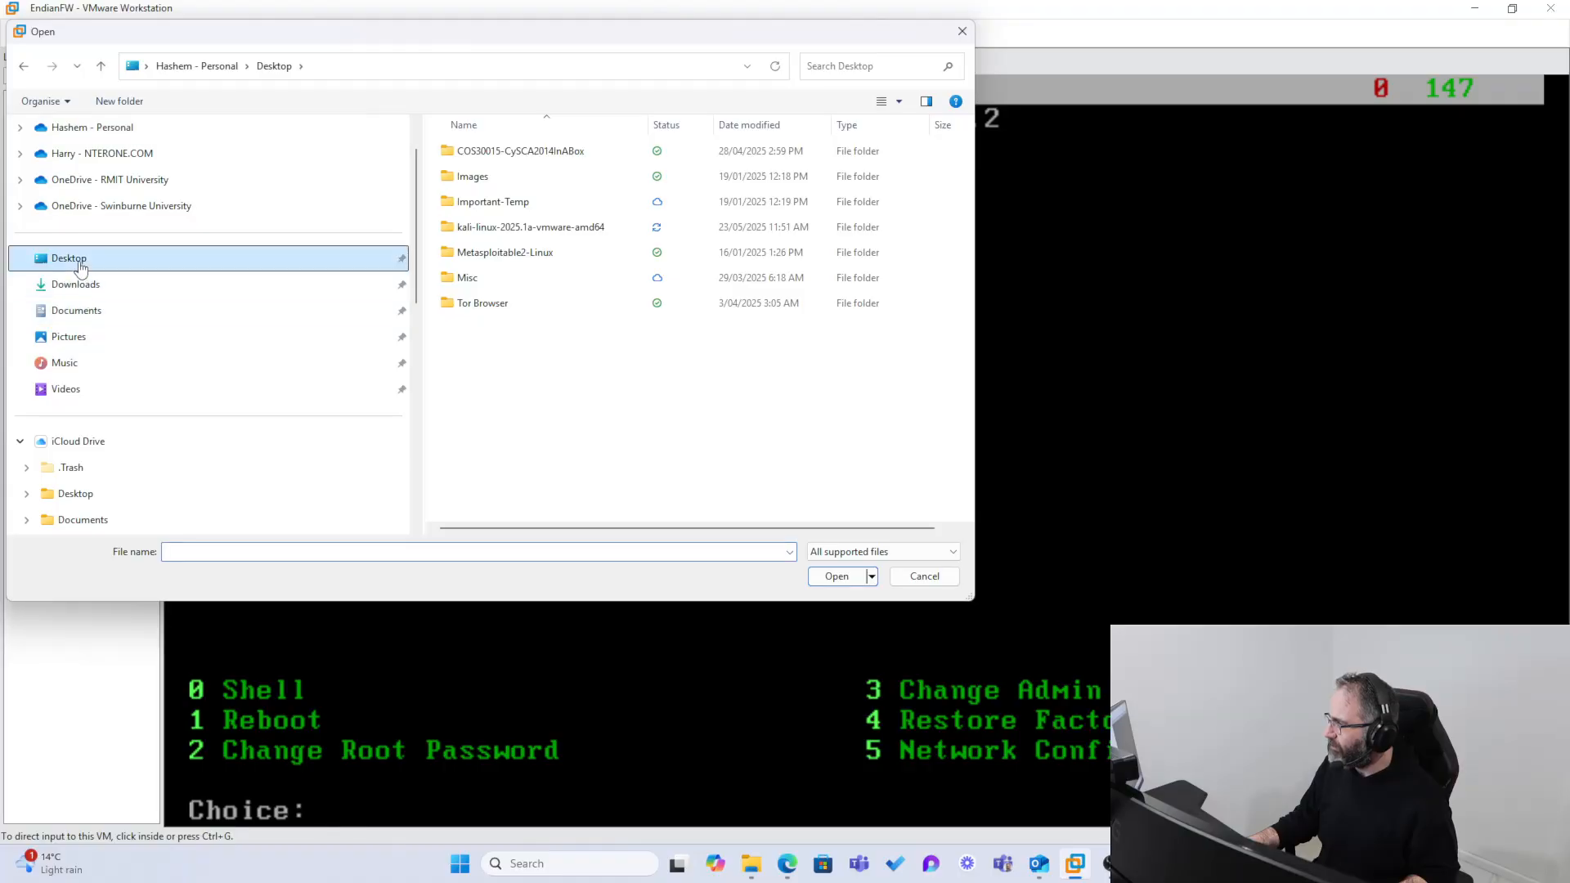
{"action": "double_click", "coordinate": [474, 236]}
{"action": "double_click", "coordinate": [491, 155]}
{"action": "left_click", "coordinate": [493, 155]}
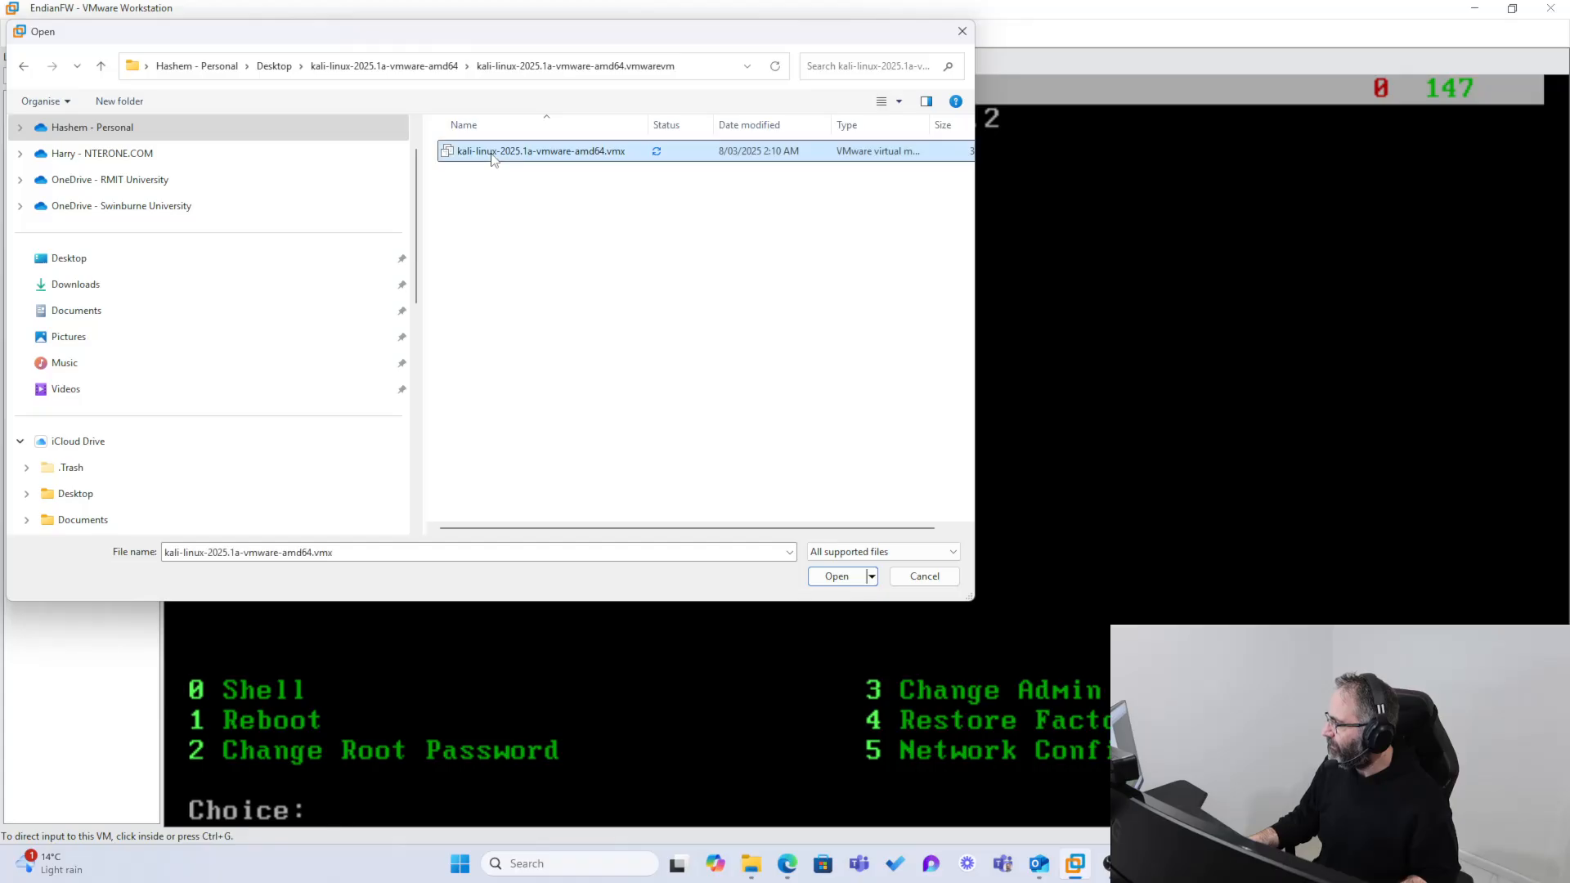
{"action": "double_click", "coordinate": [494, 156]}
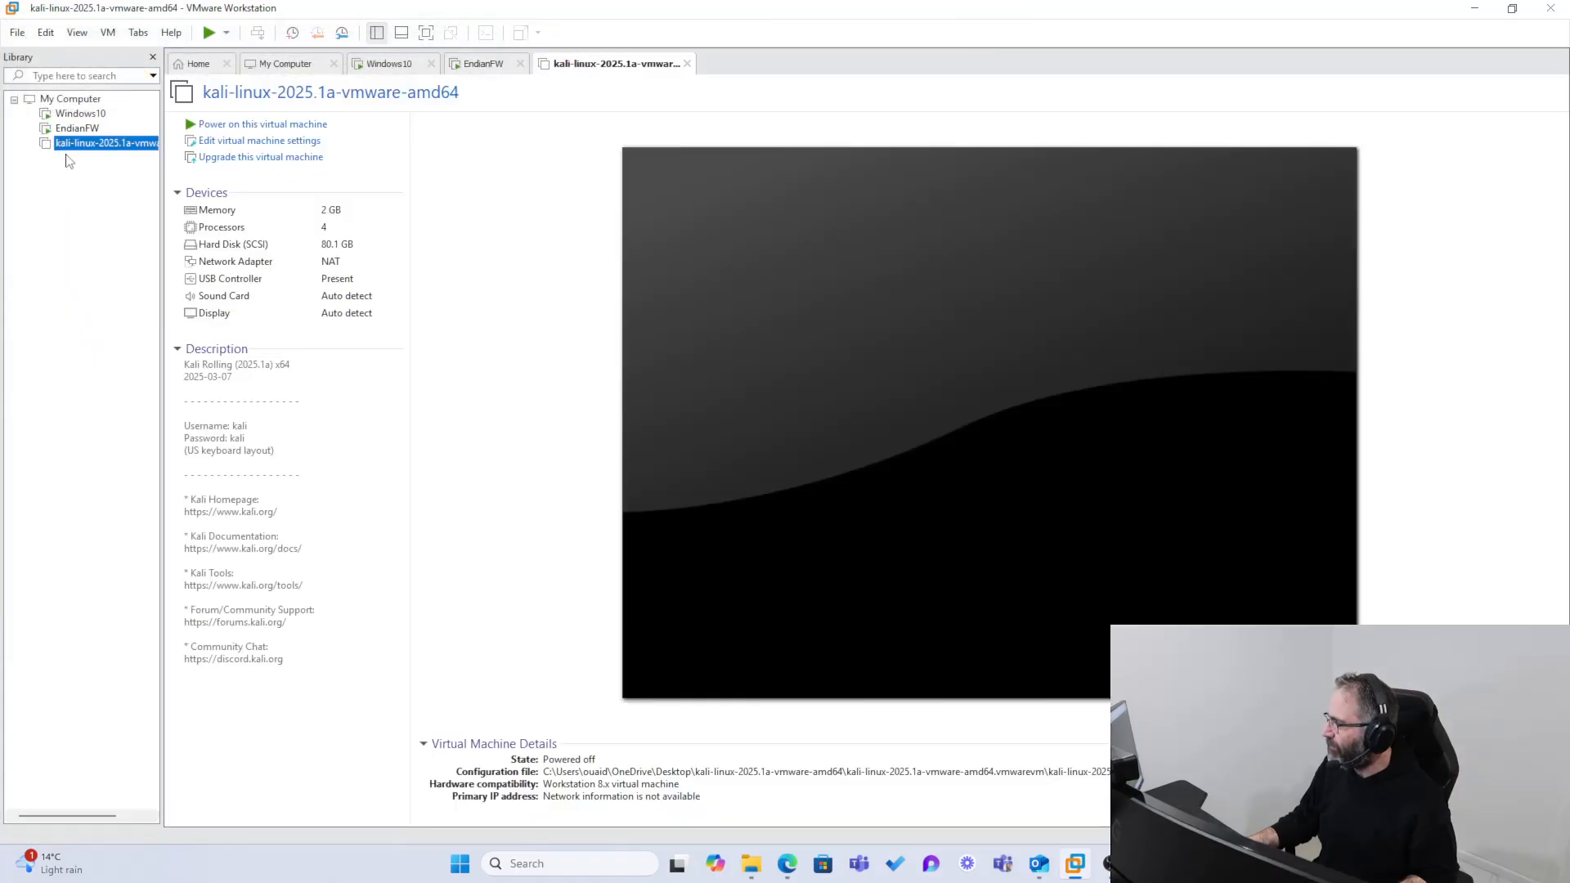
Step: Power on the Kali virtual machine and boot its default Kali GNU/Linux entry
{"action": "left_click", "coordinate": [226, 125]}
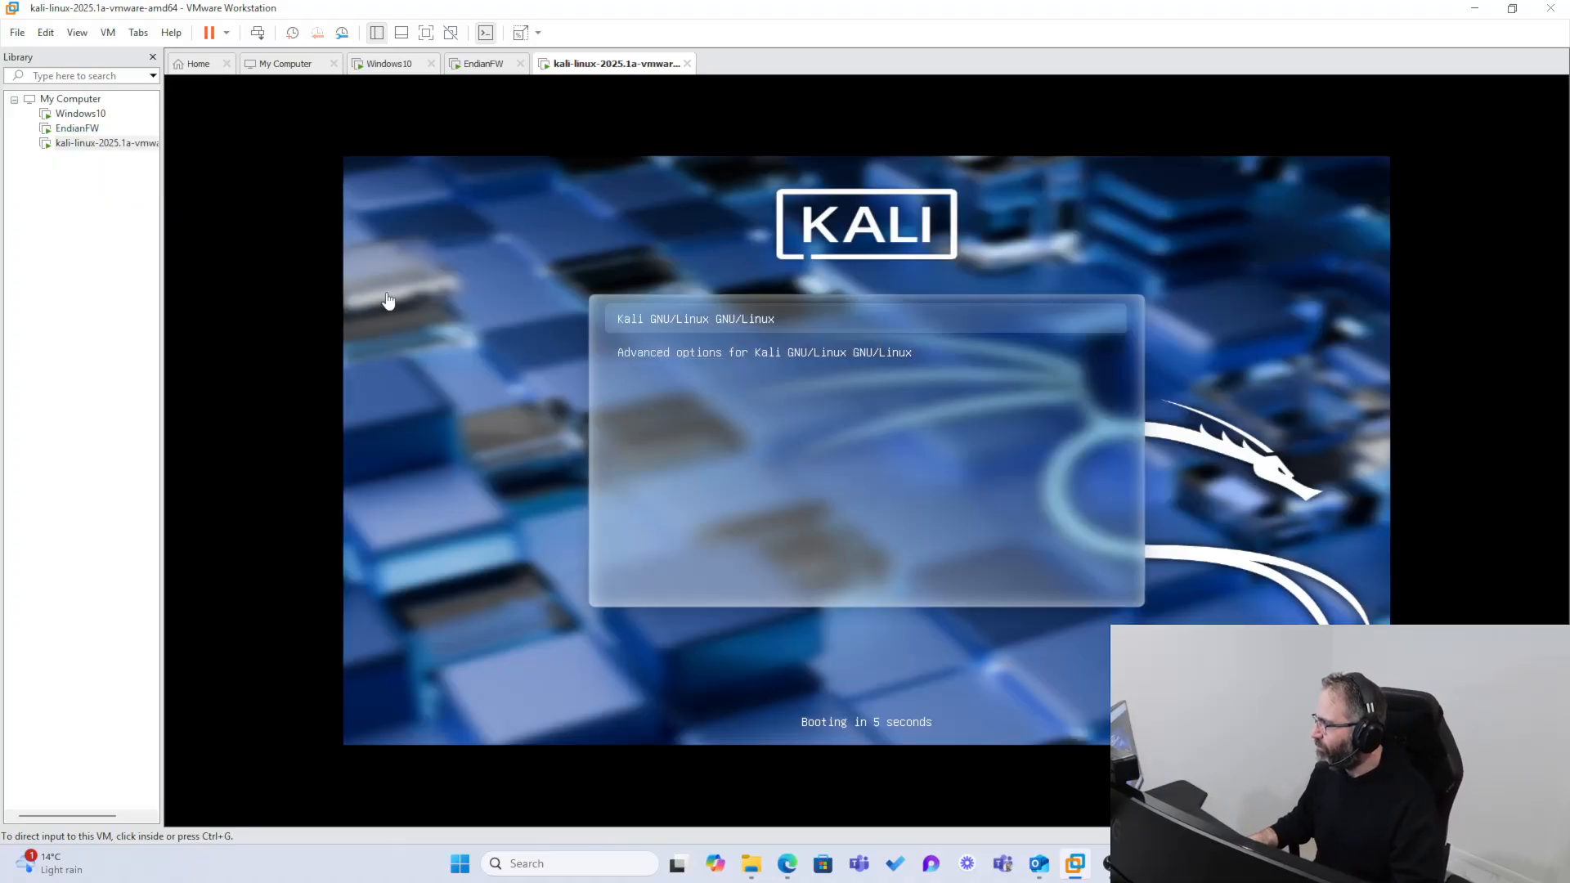
{"action": "left_click", "coordinate": [389, 301]}
{"action": "key", "text": "Return"}
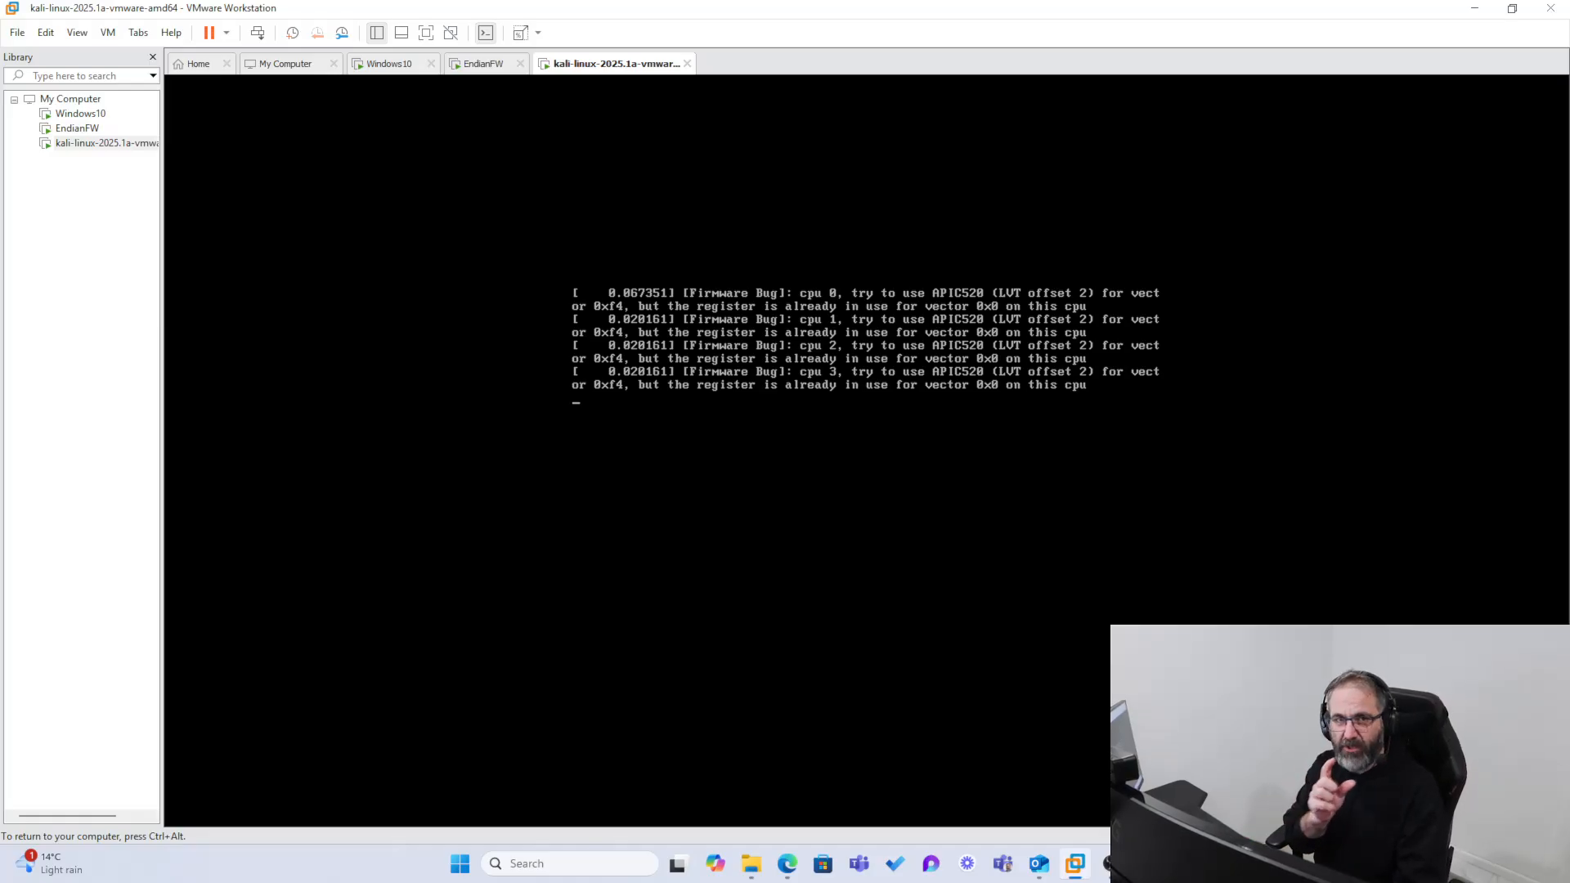
Step: Examine the GREEN zone and main uplink IP addresses and devices in the EndianFW console
{"action": "key", "text": "ctrl+alt"}
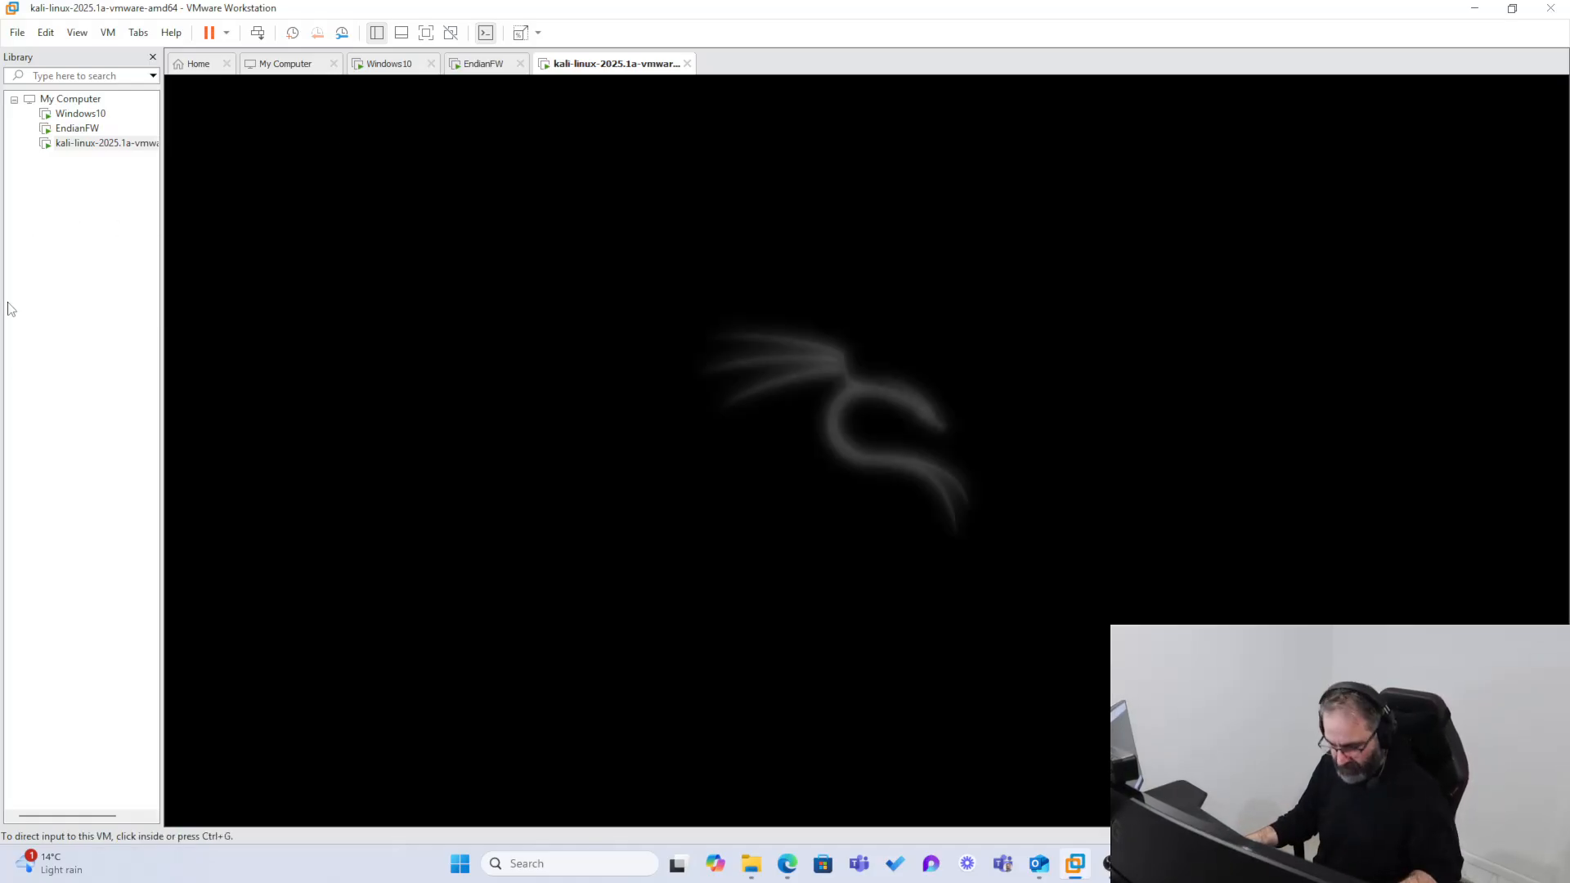
{"action": "left_click", "coordinate": [50, 128]}
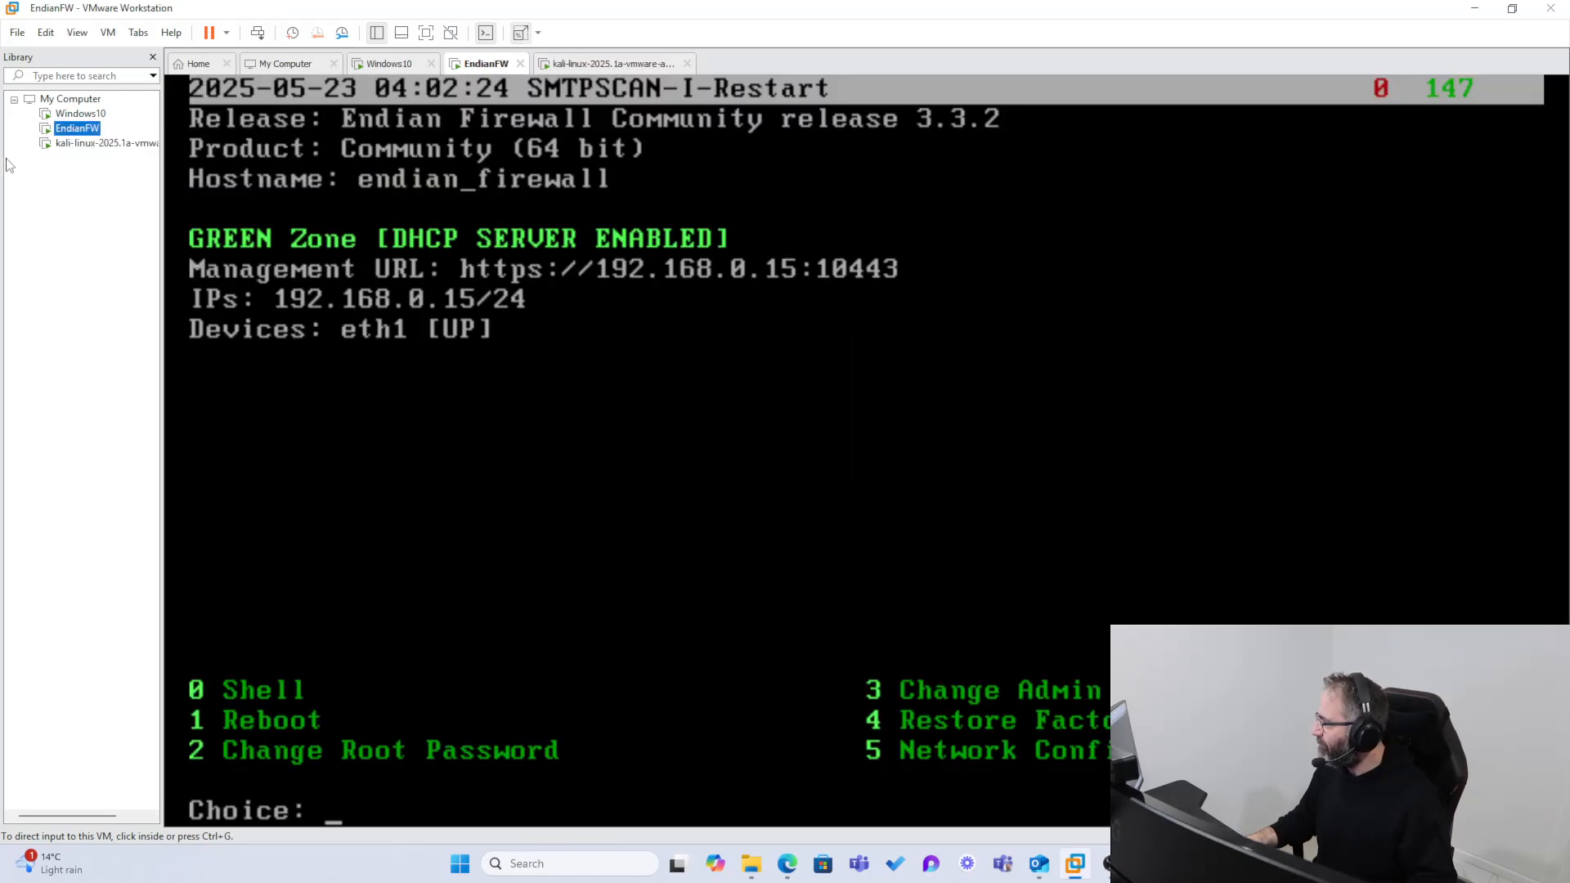
{"action": "left_click", "coordinate": [320, 282]}
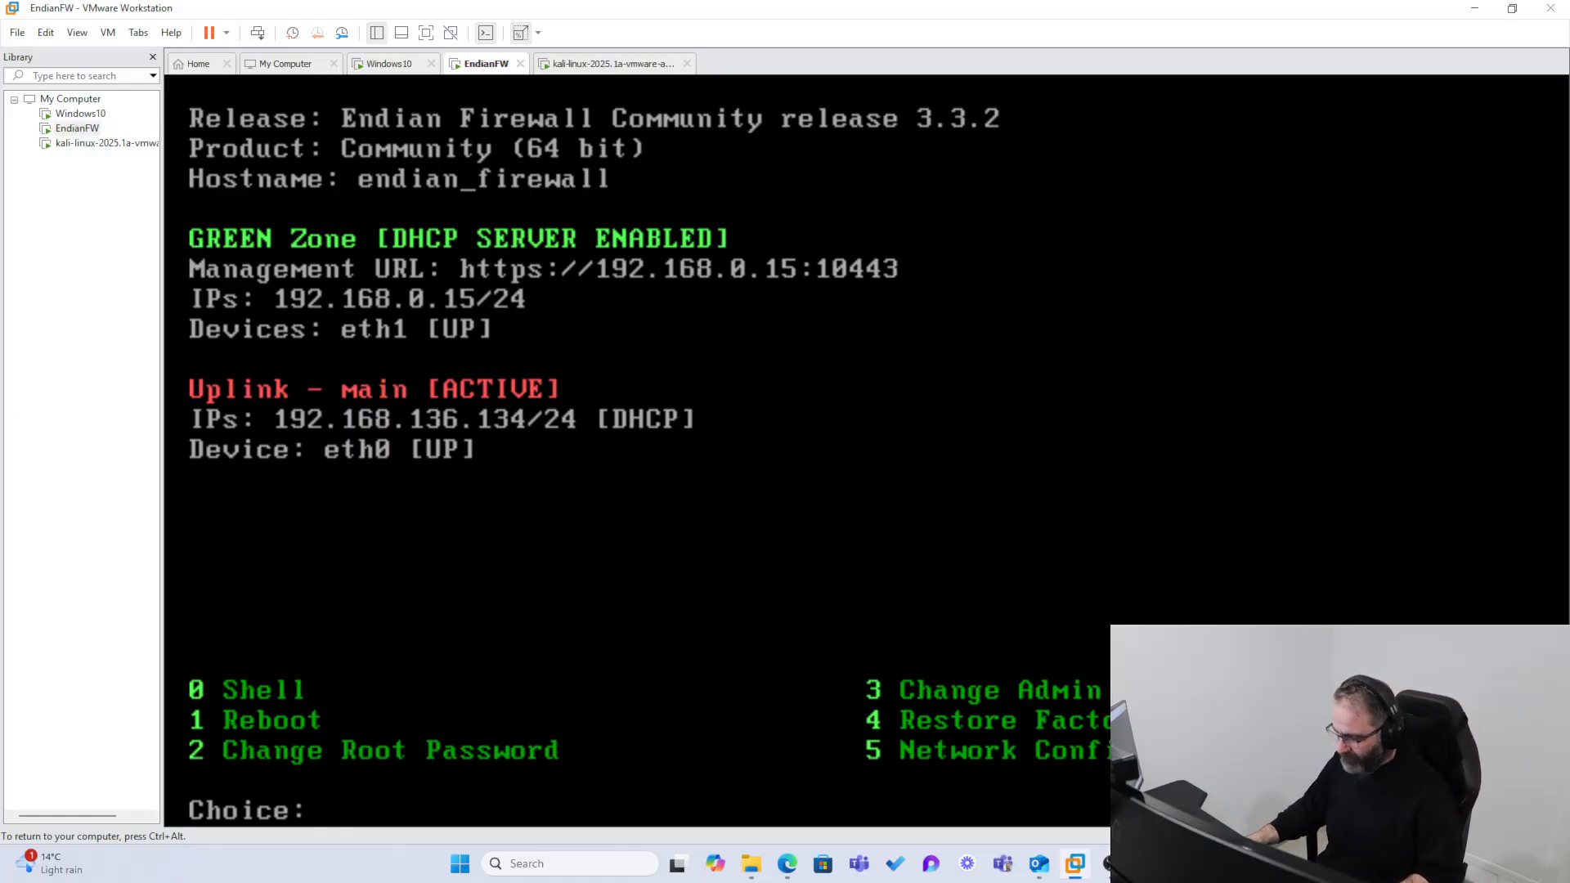
{"action": "key", "text": "ctrl+alt"}
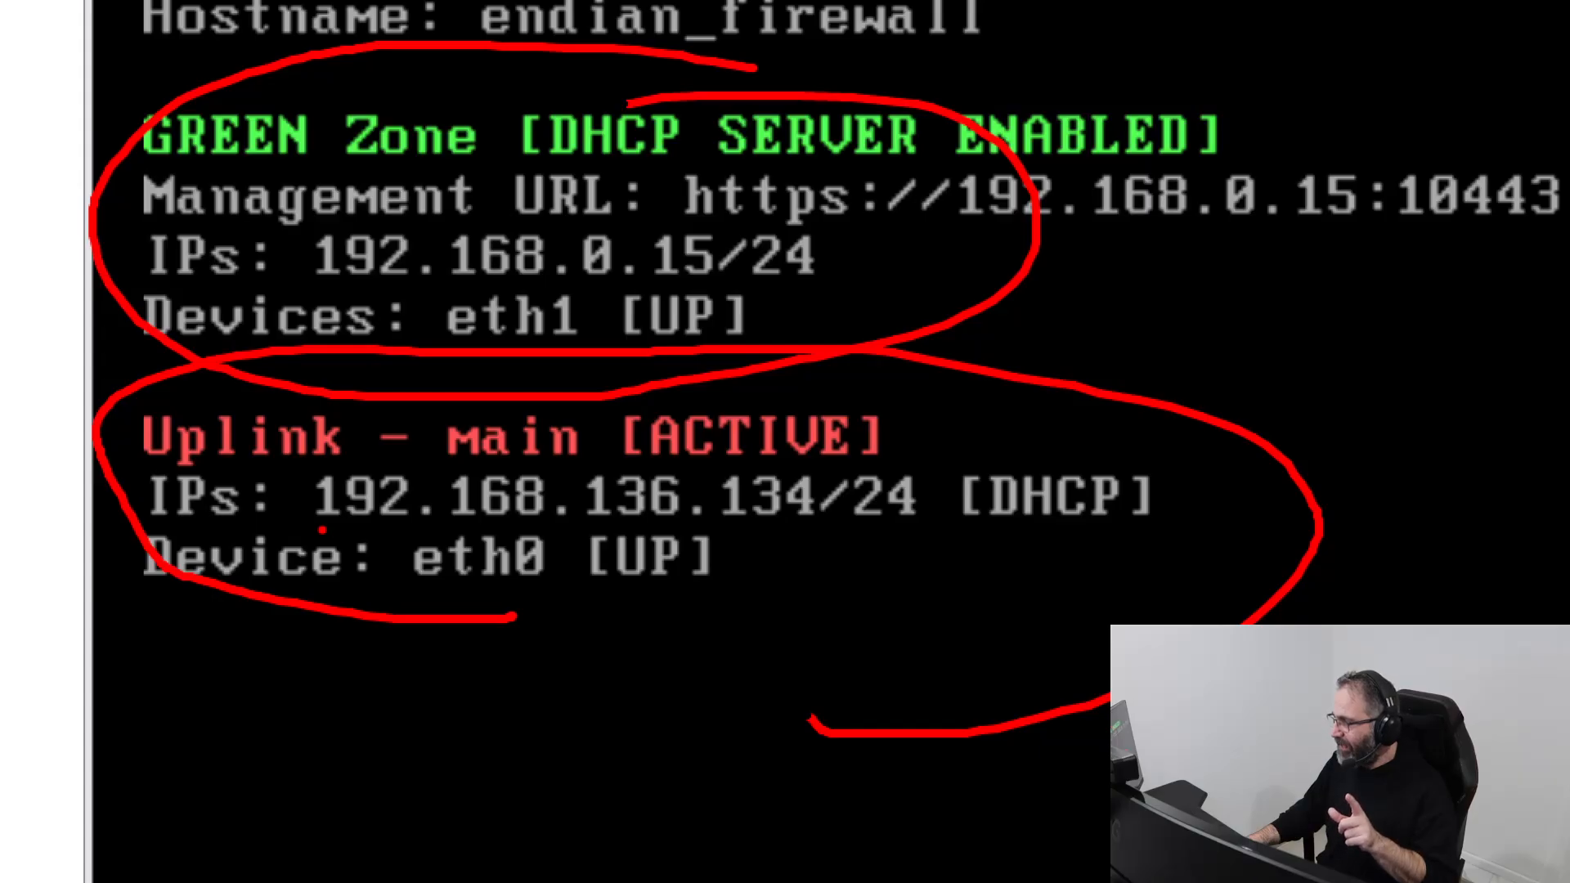
{"action": "mouse_move", "coordinate": [323, 530]}
{"action": "left_mouse_down"}
{"action": "mouse_move", "coordinate": [625, 540]}
{"action": "mouse_move", "coordinate": [870, 523]}
{"action": "mouse_move", "coordinate": [802, 465]}
{"action": "mouse_move", "coordinate": [375, 448]}
{"action": "mouse_move", "coordinate": [327, 524]}
{"action": "left_mouse_up"}
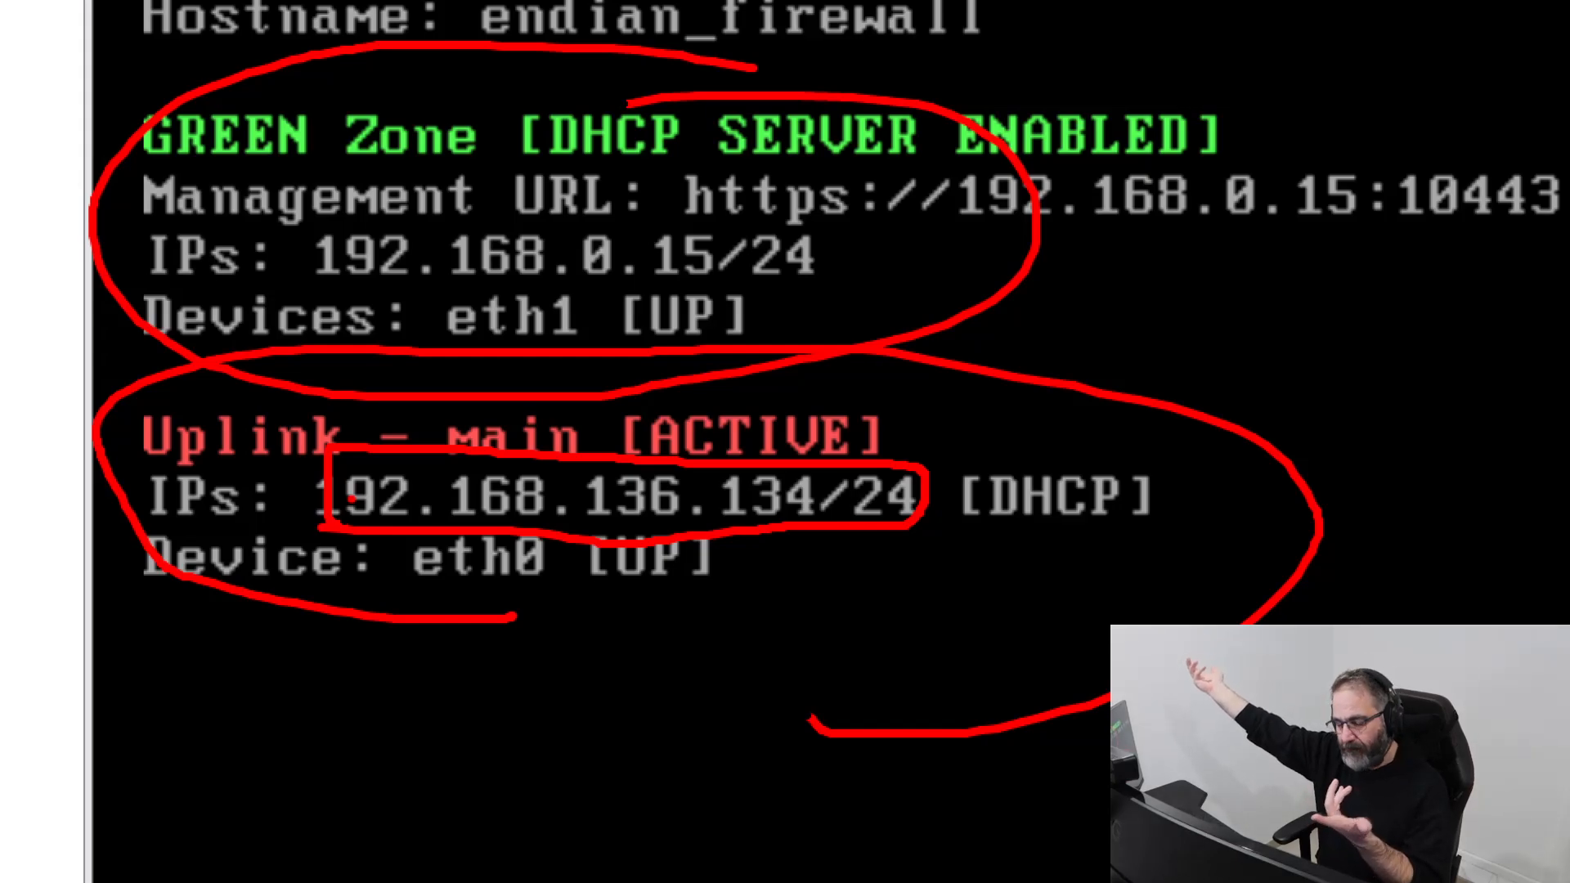
{"action": "key", "text": "Escape"}
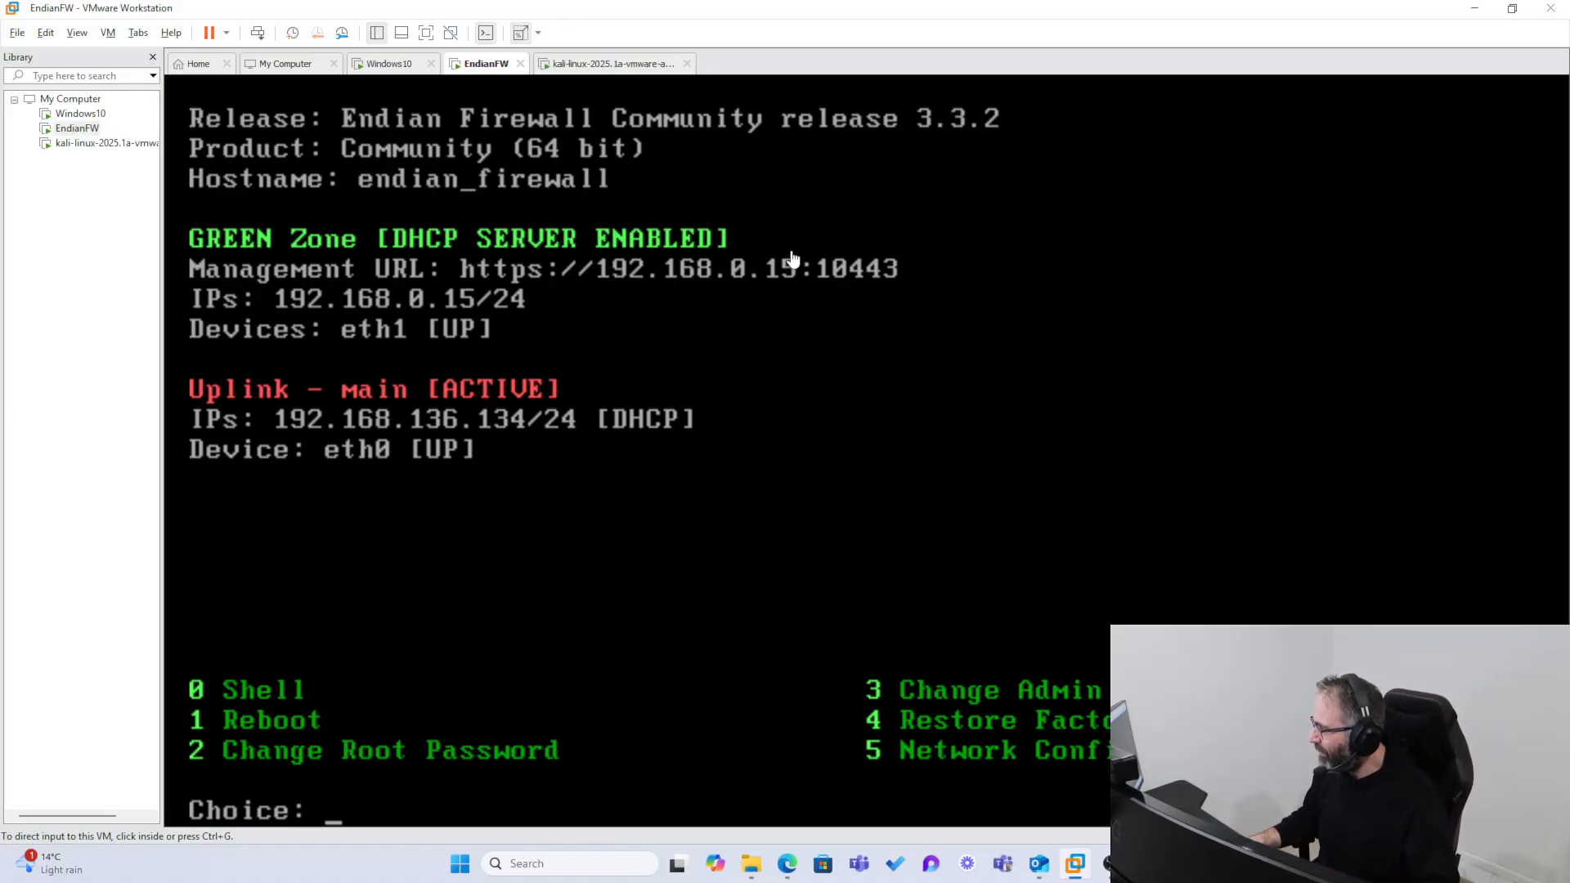
Step: Switch to the Windows10 virtual machine and dismiss its Malwarebytes notifications
{"action": "left_click", "coordinate": [86, 114]}
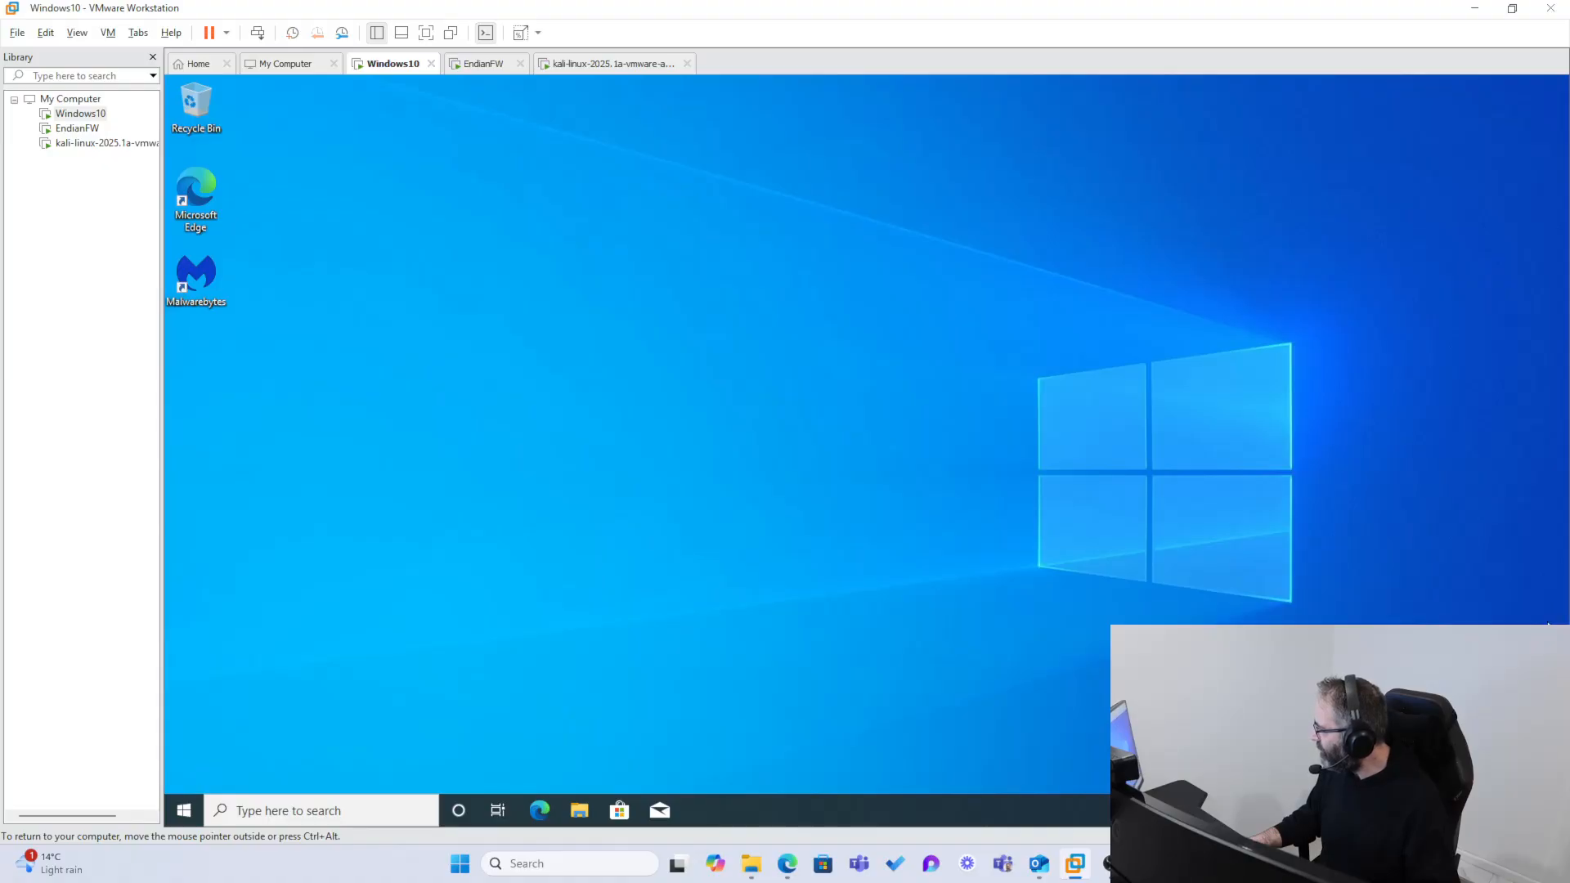
{"action": "left_click", "coordinate": [1545, 619]}
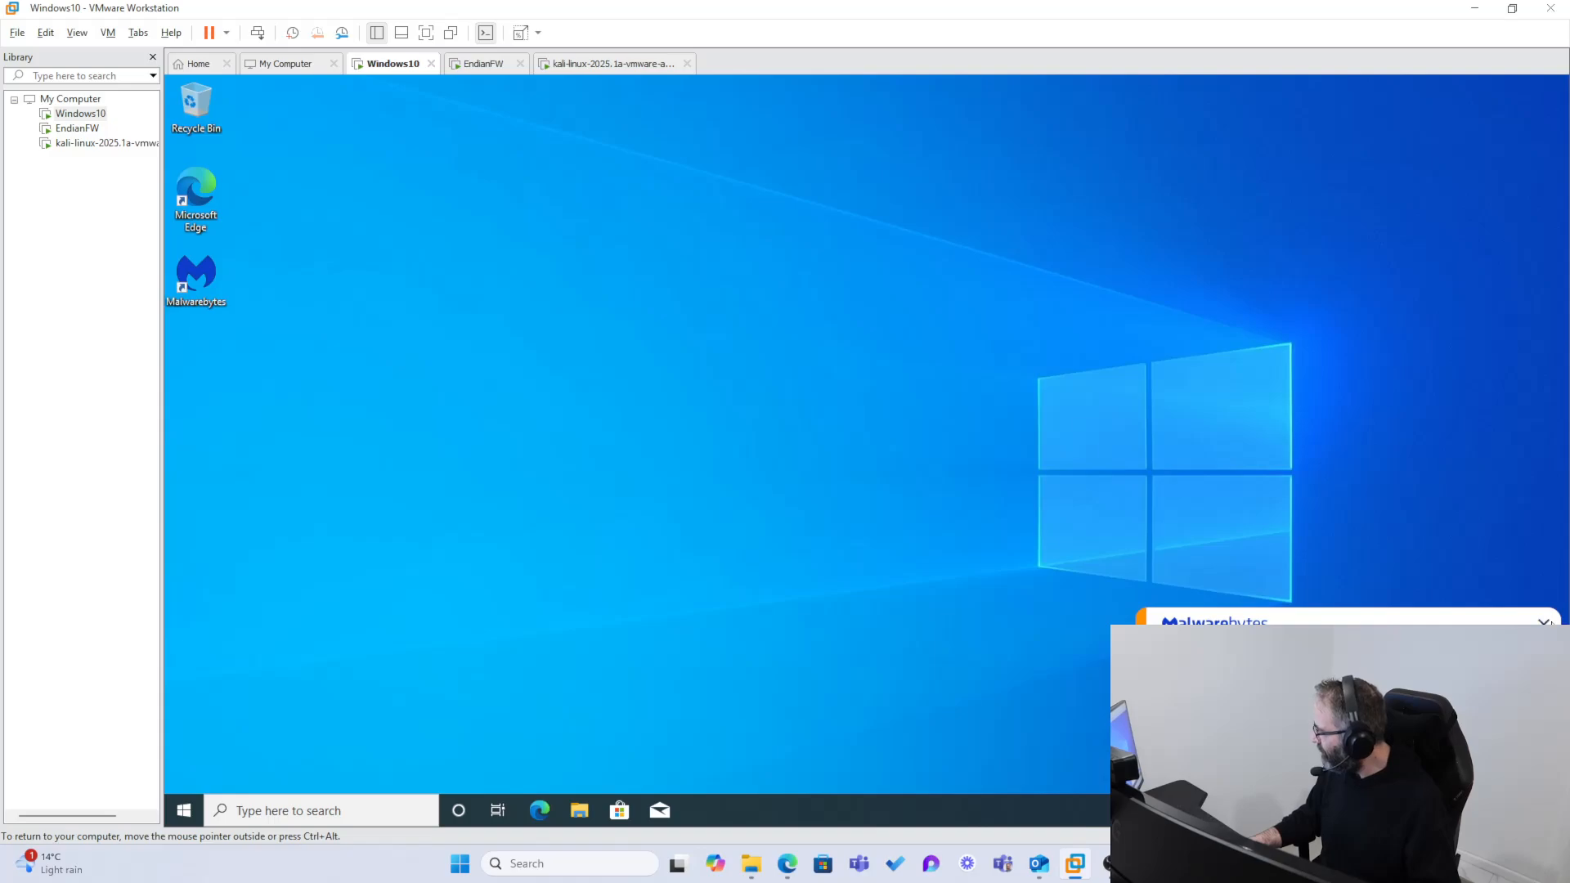
{"action": "left_click", "coordinate": [1545, 620]}
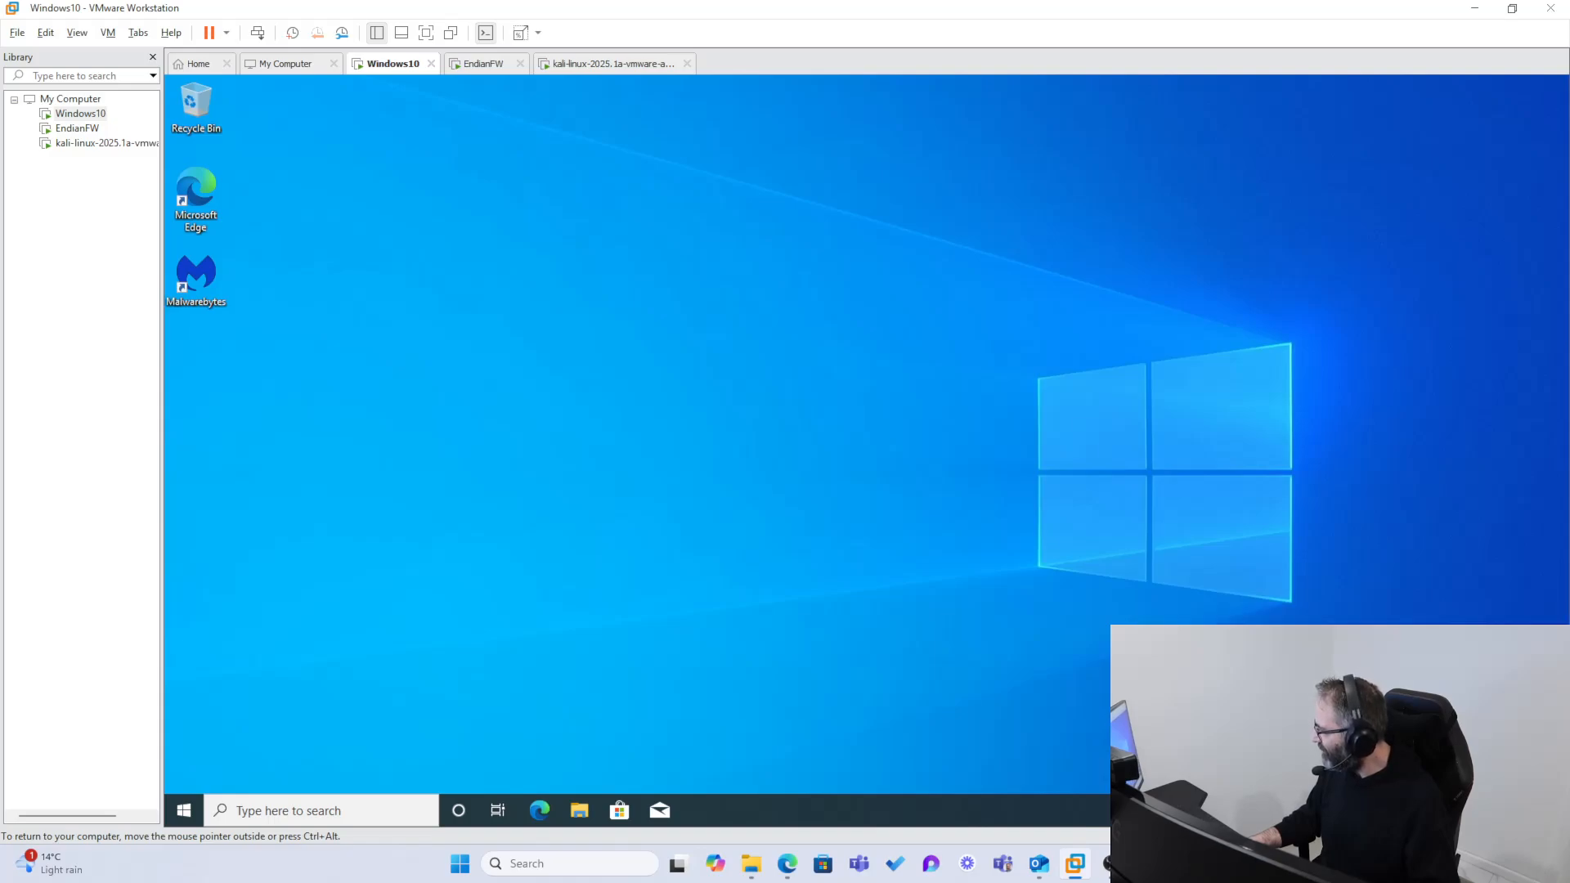
Step: Run ipconfig /all in a Command Prompt and examine the Ethernet0 adapter's IPv4 address
{"action": "left_click", "coordinate": [351, 810]}
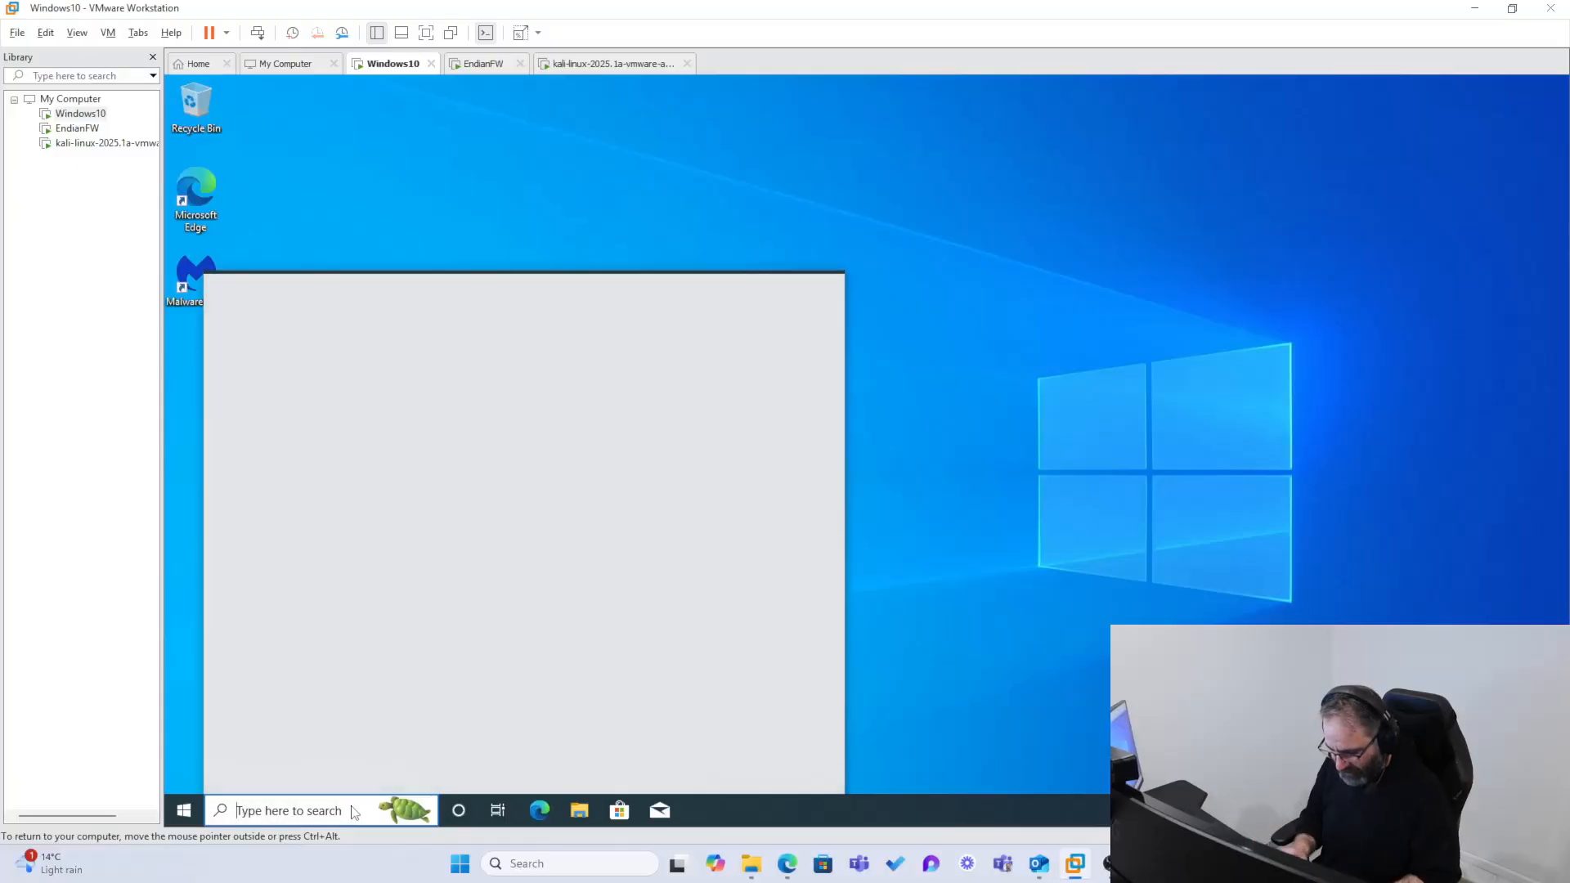
{"action": "type", "text": "cmd"}
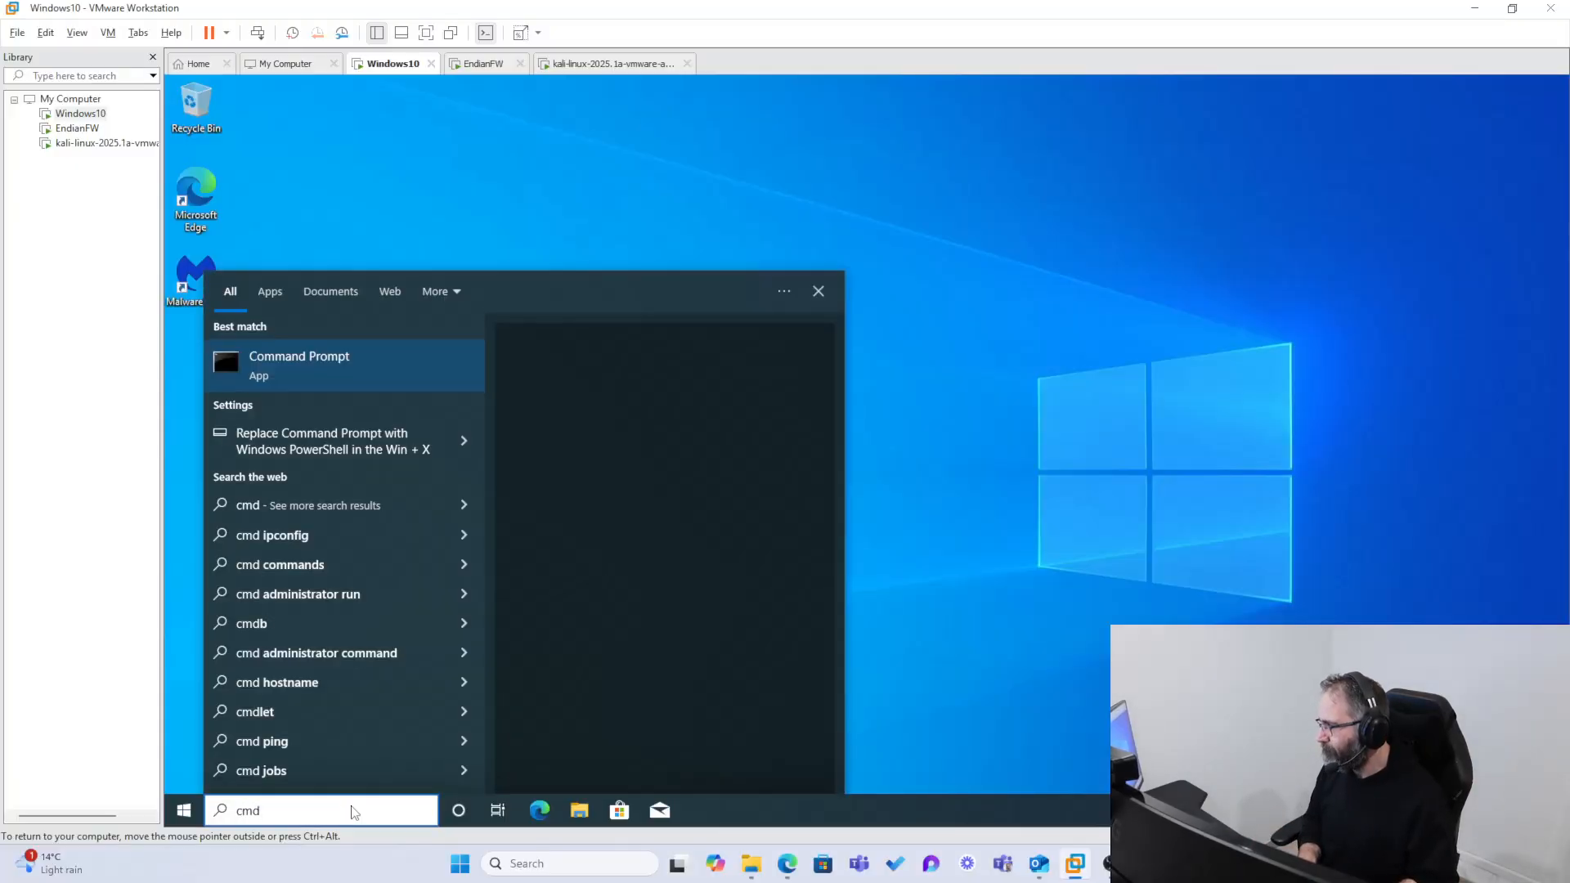
{"action": "key", "text": "Return"}
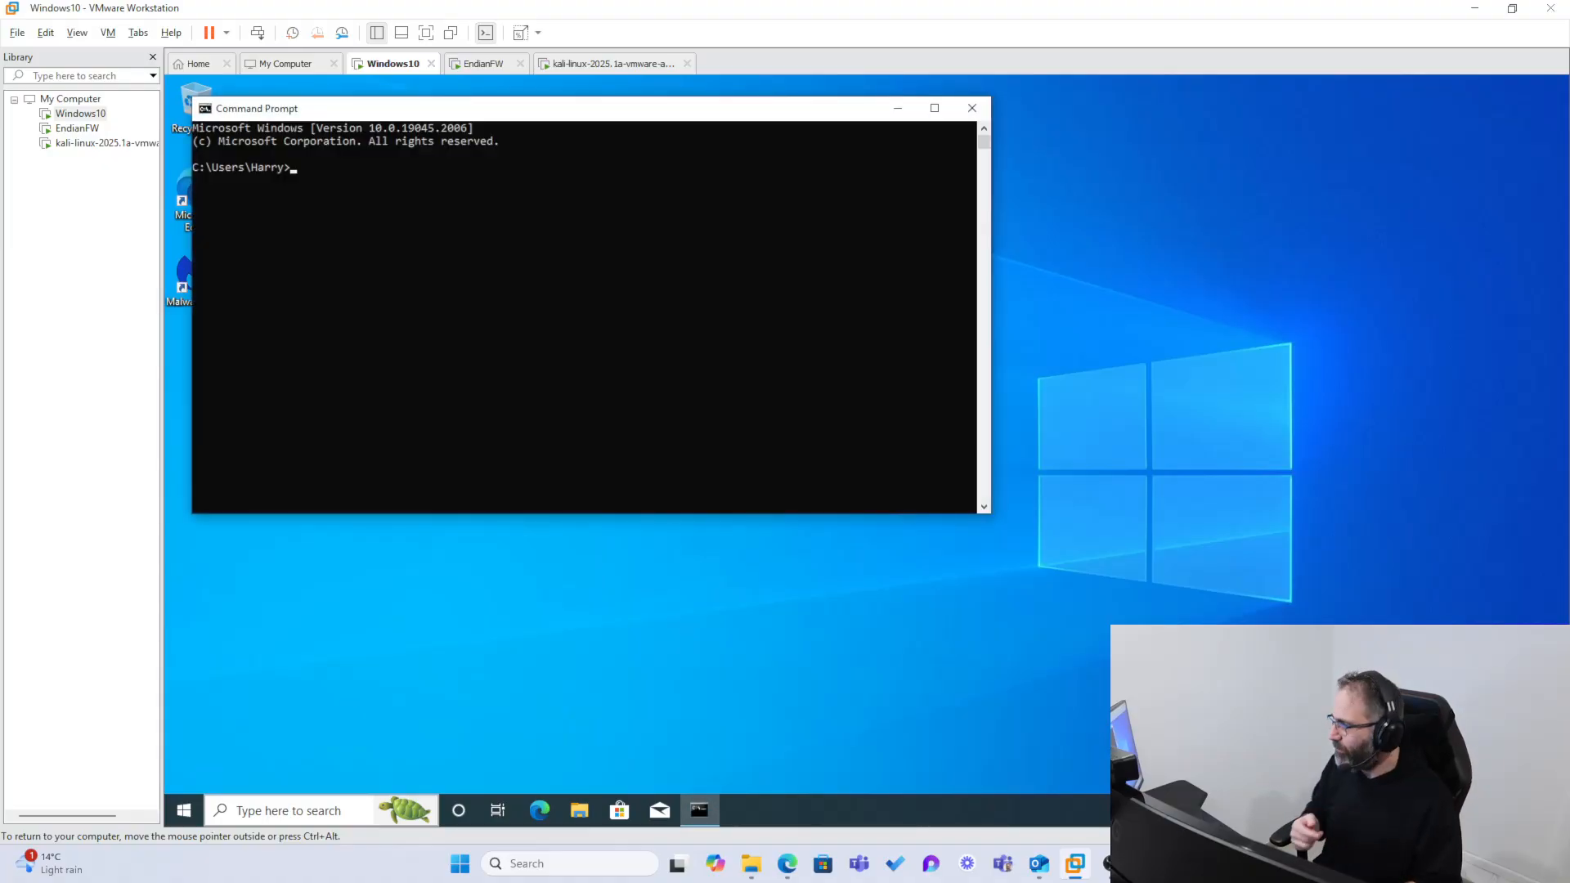
{"action": "type", "text": "ipconfig"}
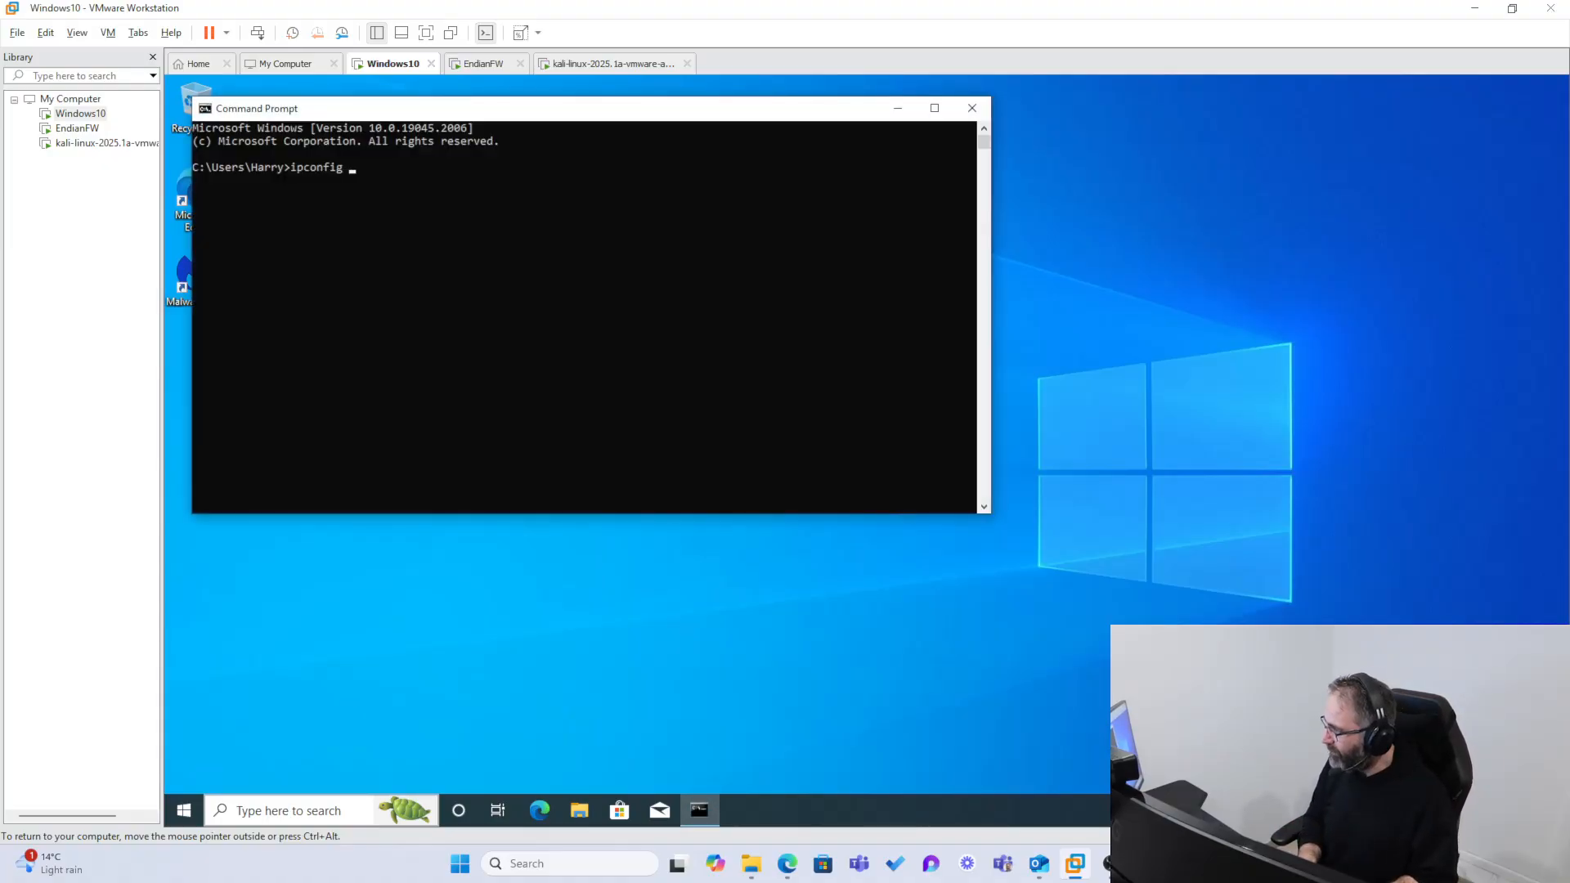
{"action": "type", "text": " /all"}
{"action": "key", "text": "Return"}
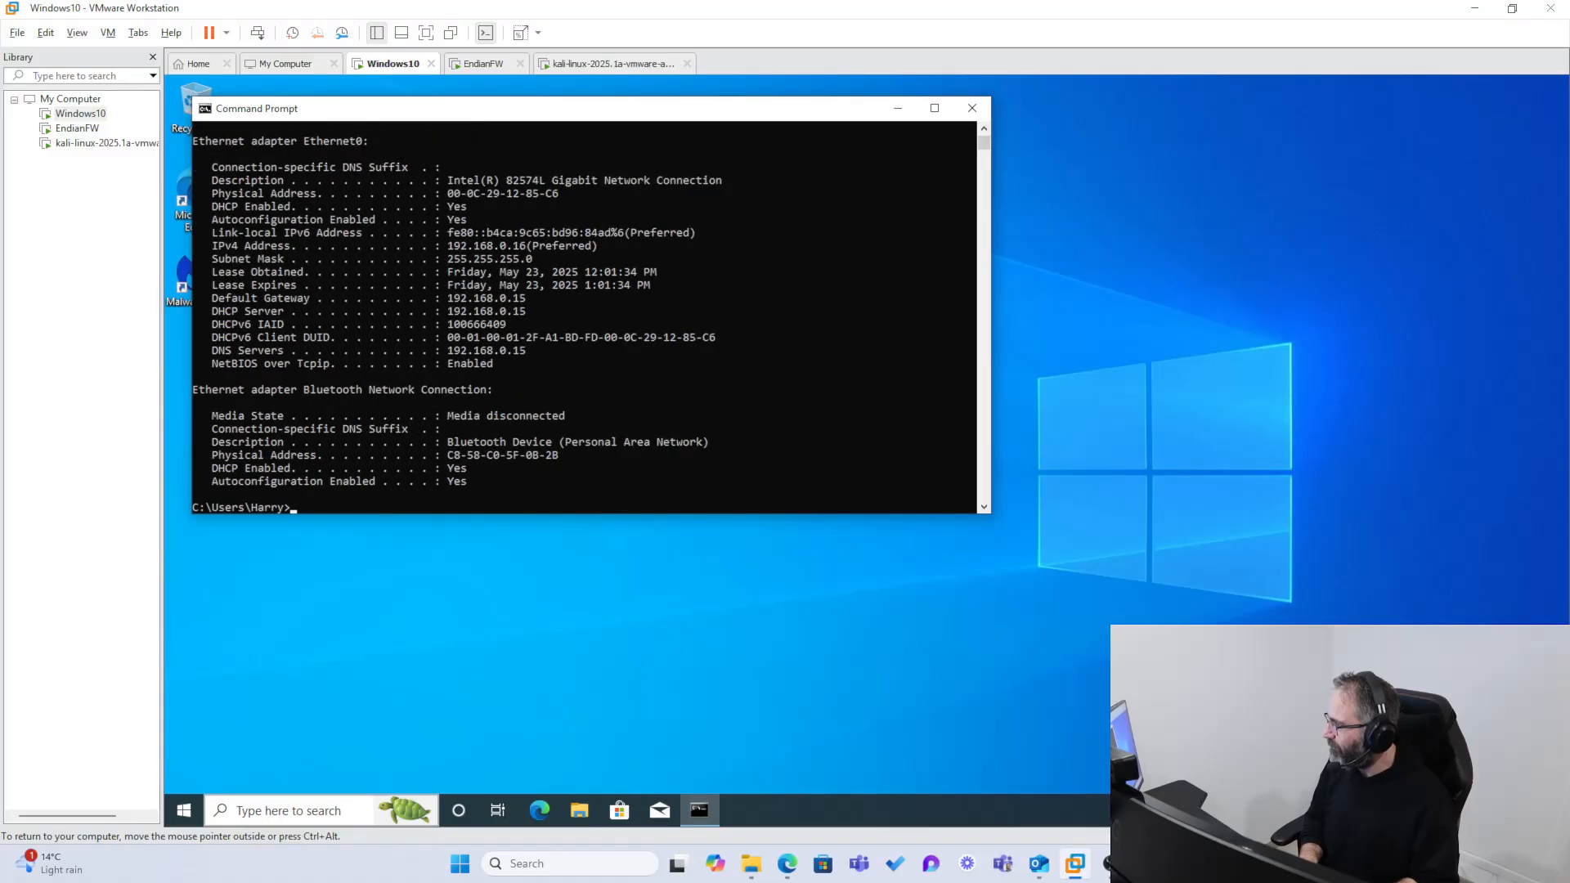
{"action": "left_click_drag", "start_coordinate": [610, 247], "coordinate": [432, 245]}
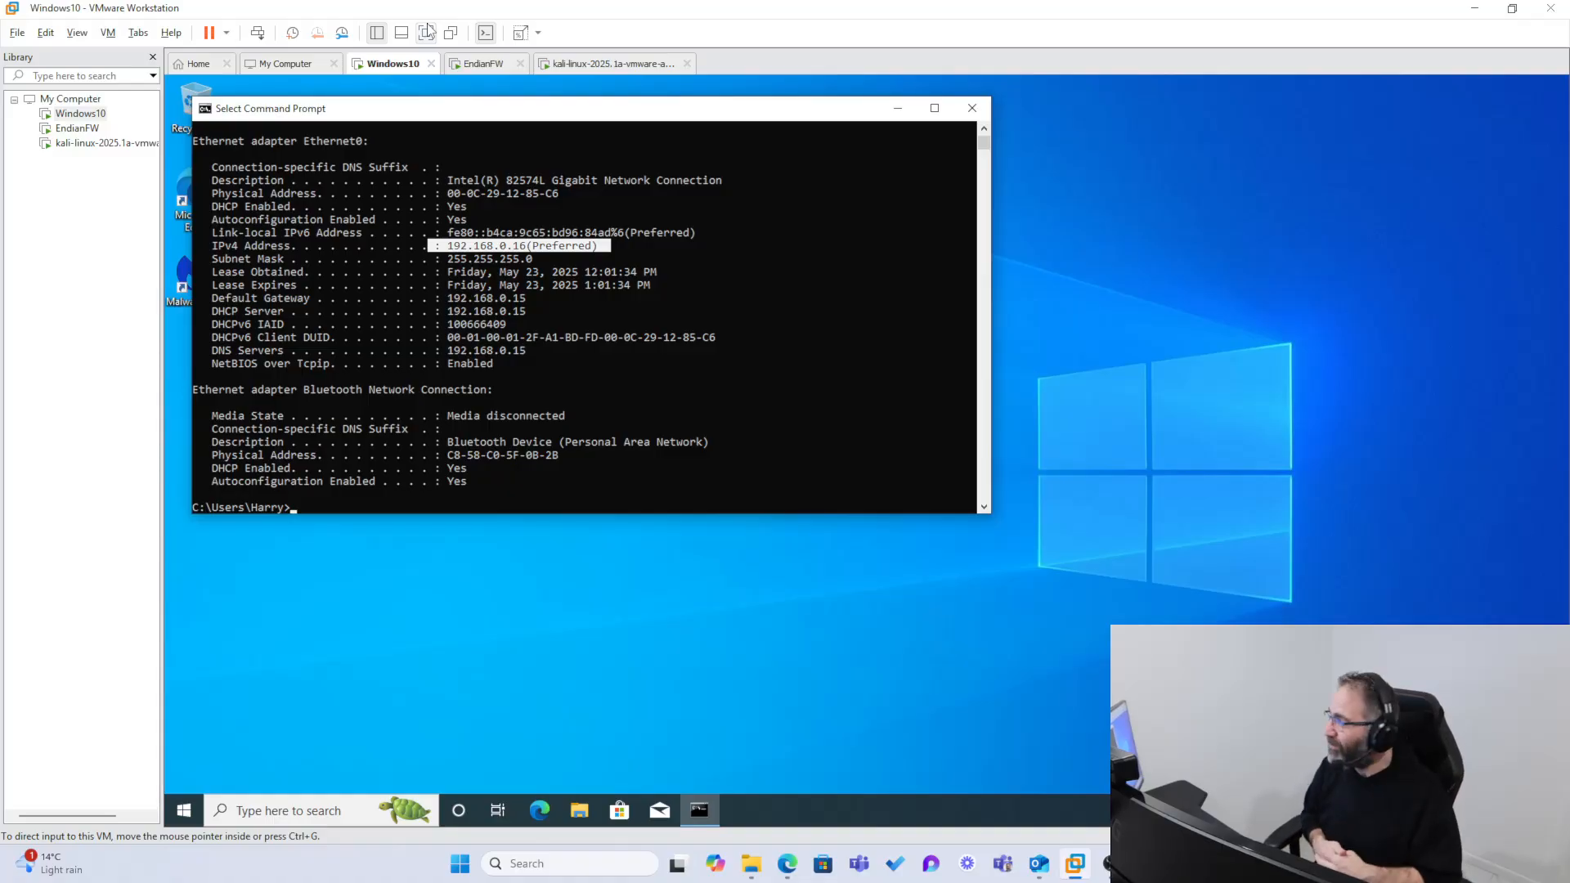
{"action": "left_click", "coordinate": [606, 471]}
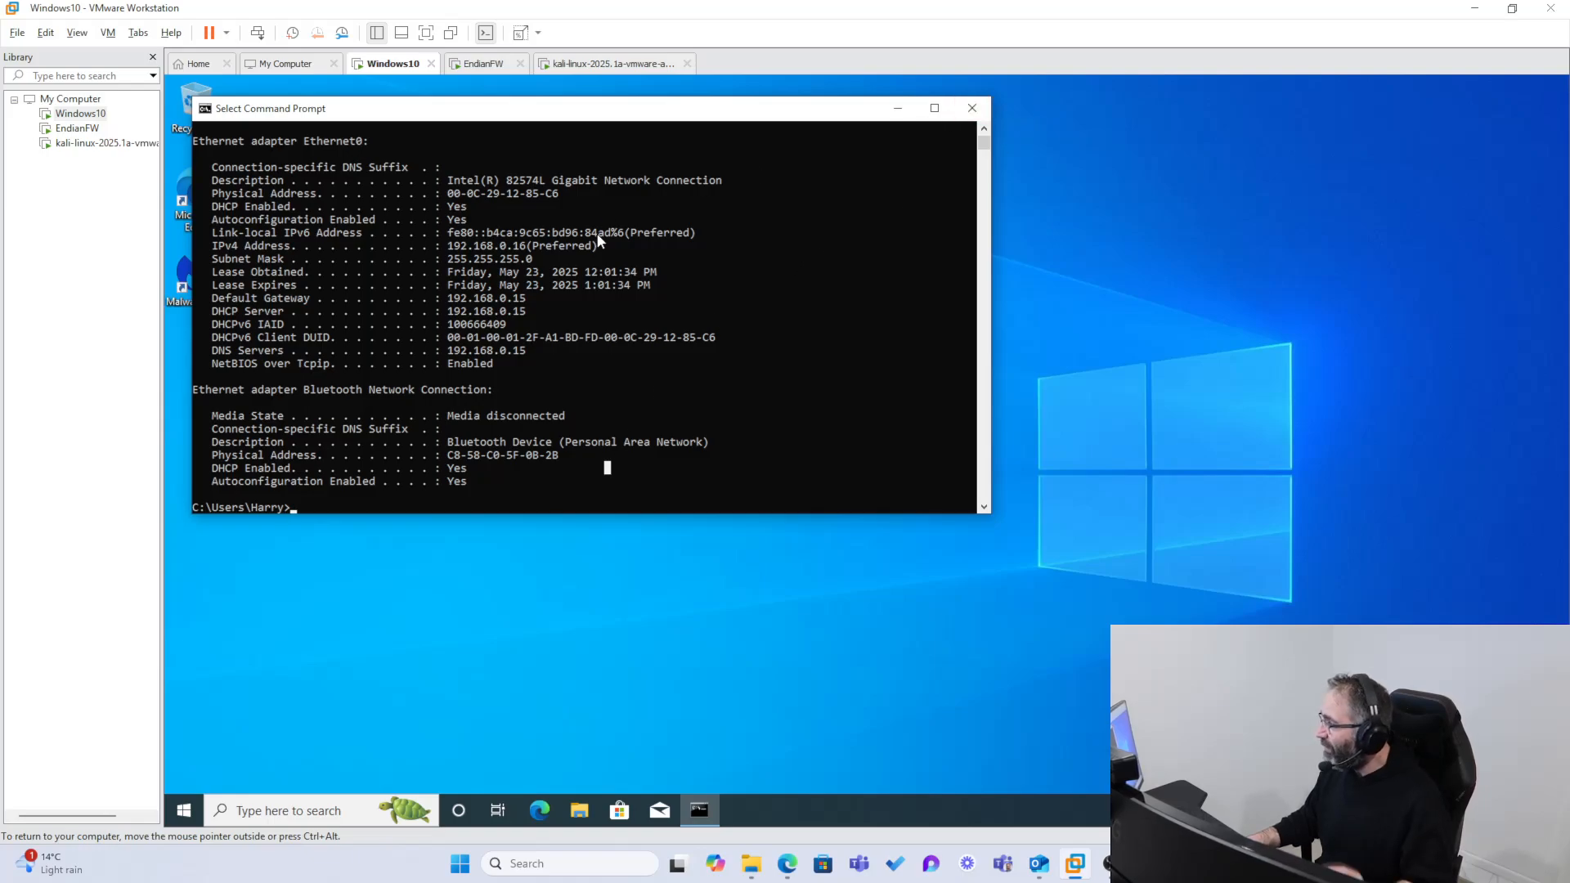
{"action": "left_click_drag", "start_coordinate": [617, 246], "coordinate": [452, 252]}
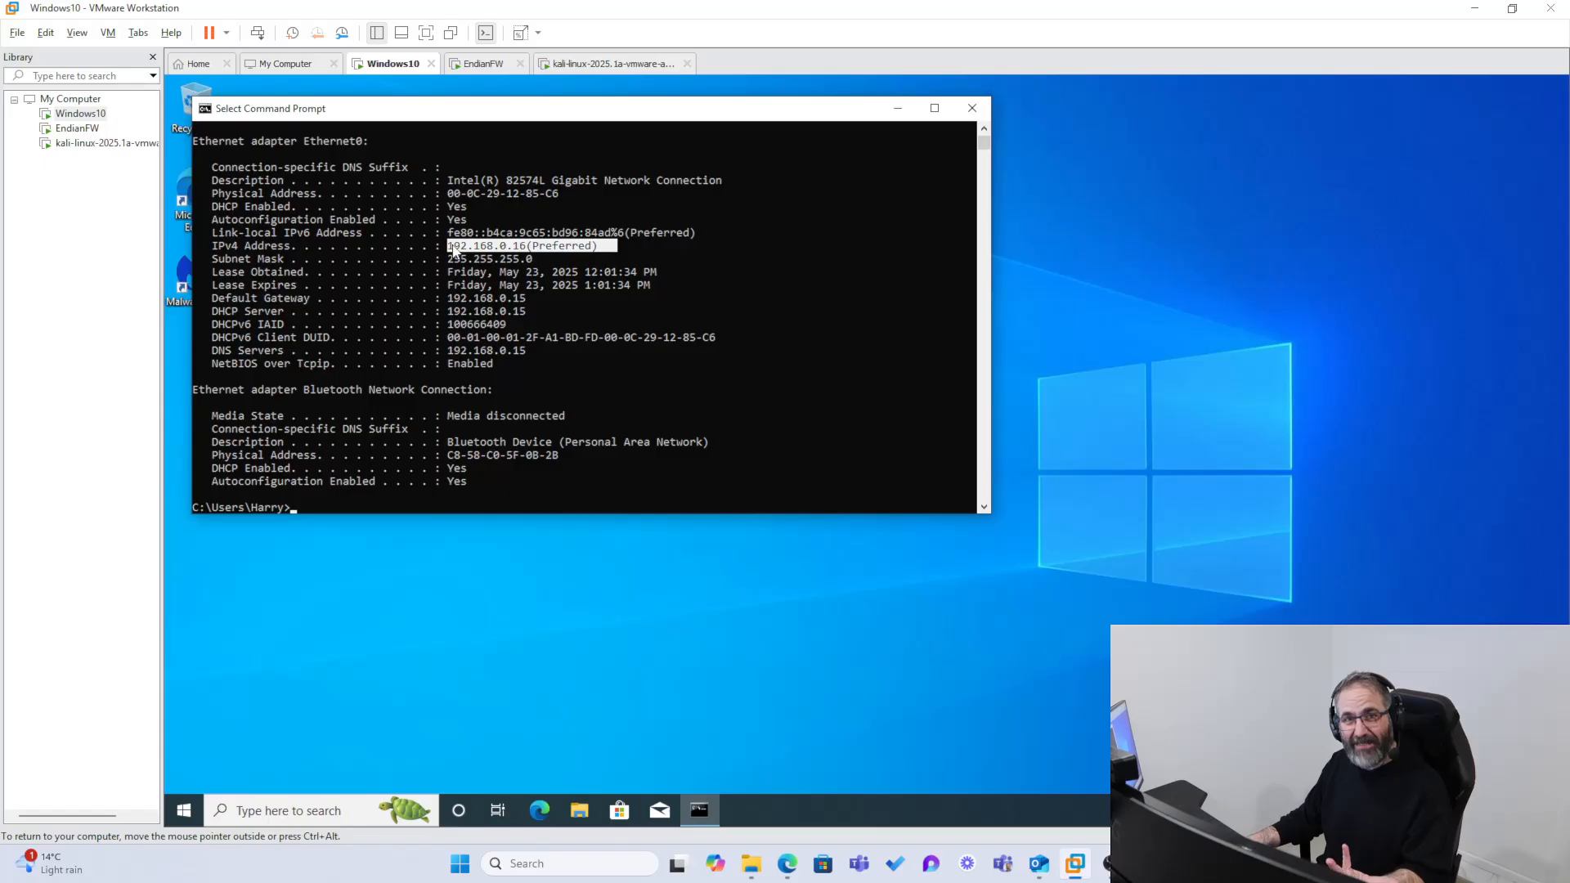
Step: Close the Command Prompt and open Microsoft Edge in the Windows 10 machine
{"action": "left_click", "coordinate": [970, 110]}
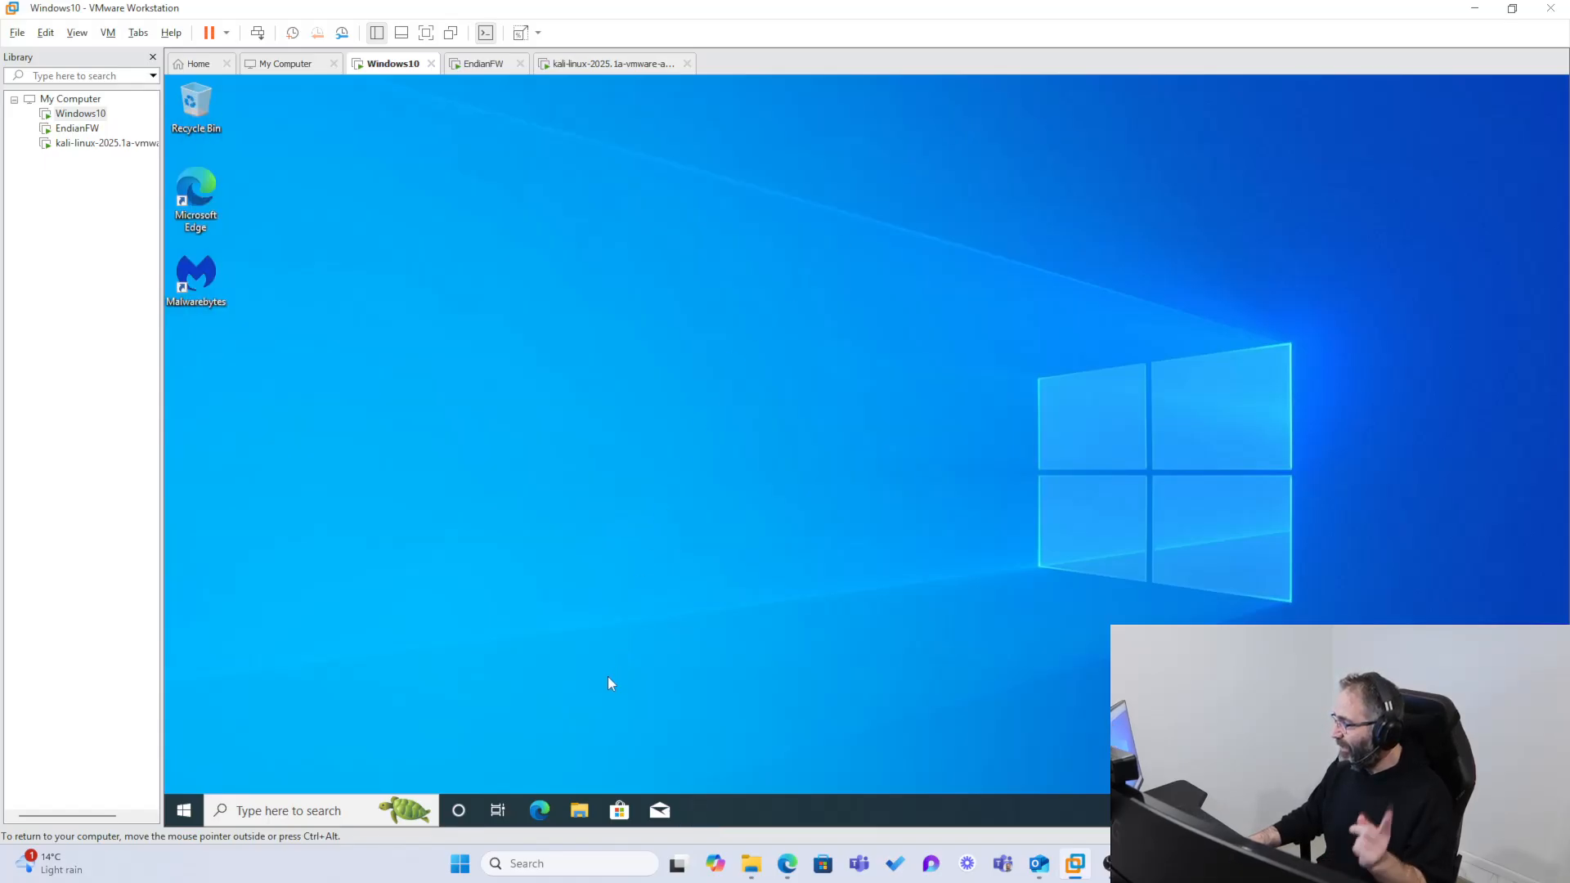
{"action": "left_click", "coordinate": [544, 813]}
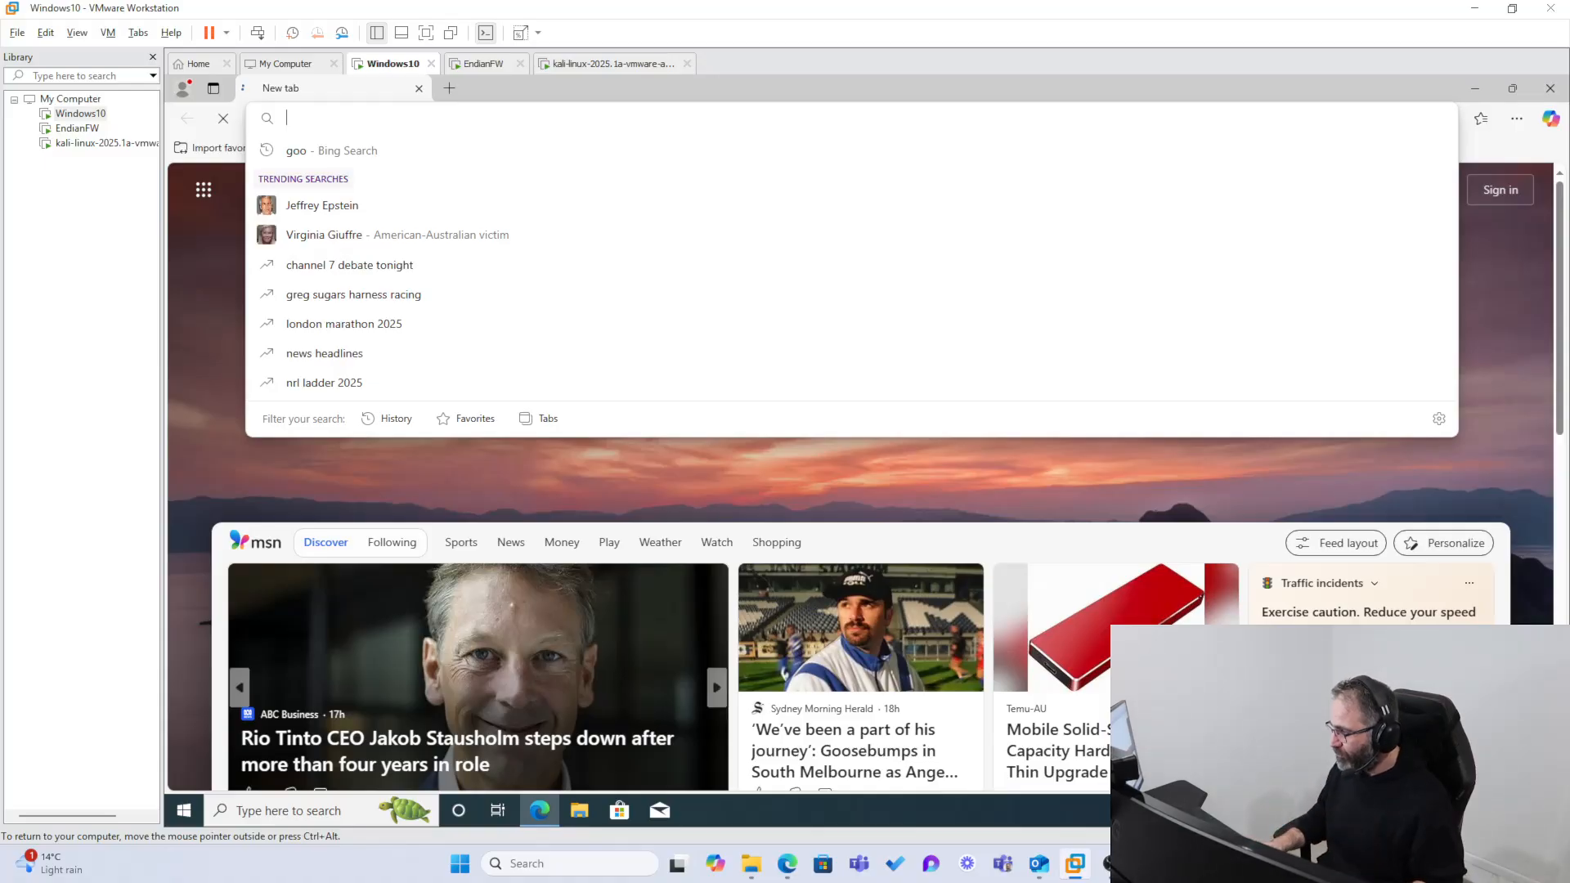
{"action": "key", "text": "Down"}
{"action": "key", "text": "Down"}
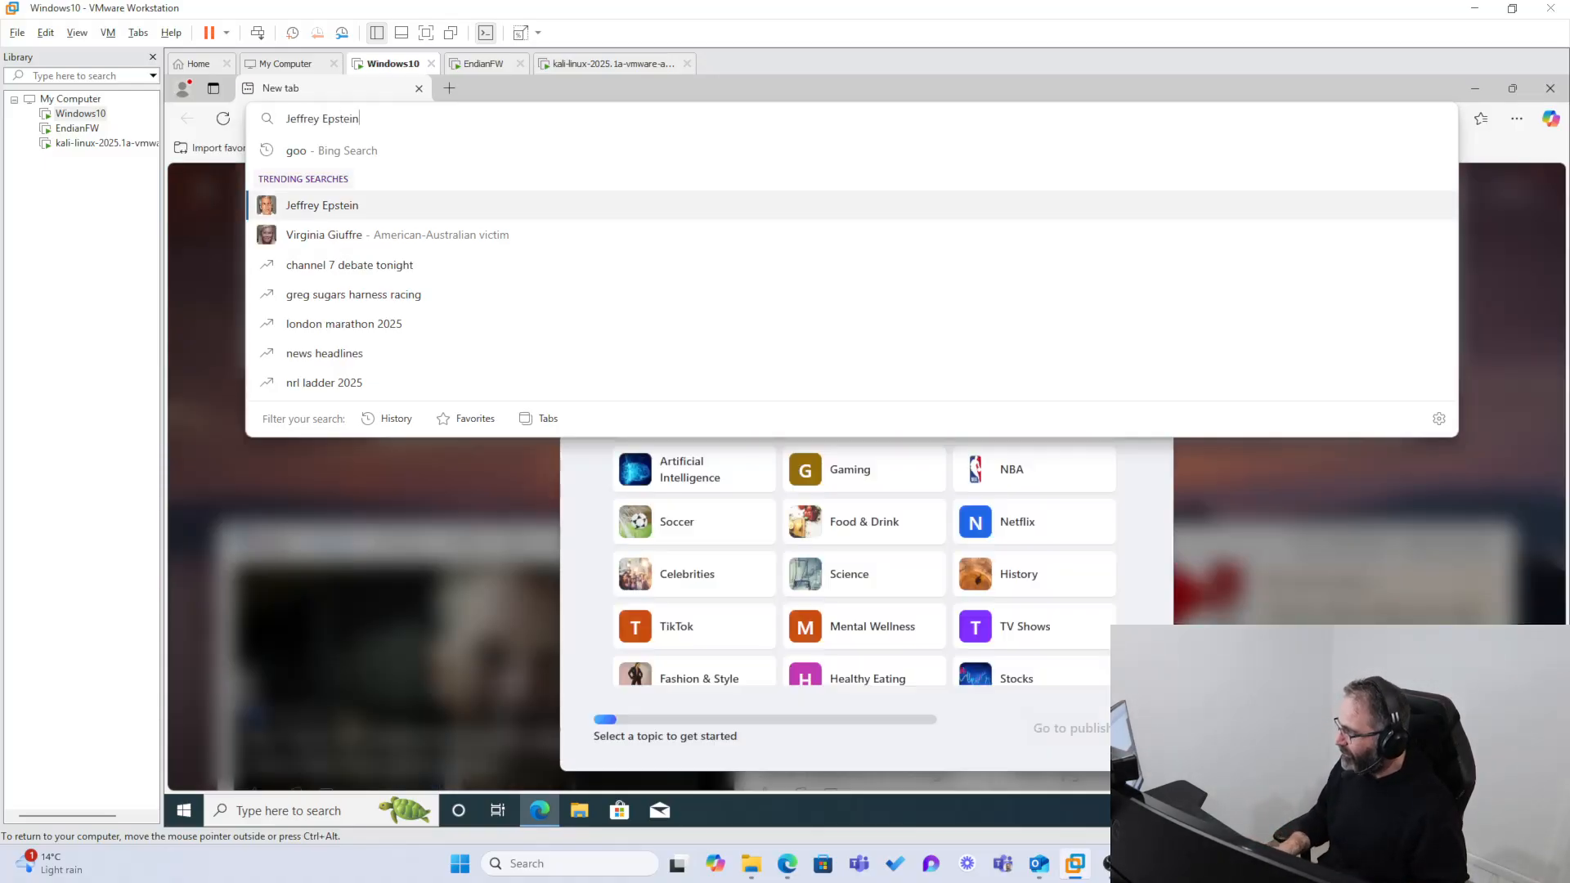
{"action": "key", "text": "Up"}
{"action": "key", "text": "Up"}
{"action": "key", "text": "Up"}
{"action": "key", "text": "Up"}
{"action": "key", "text": "Up"}
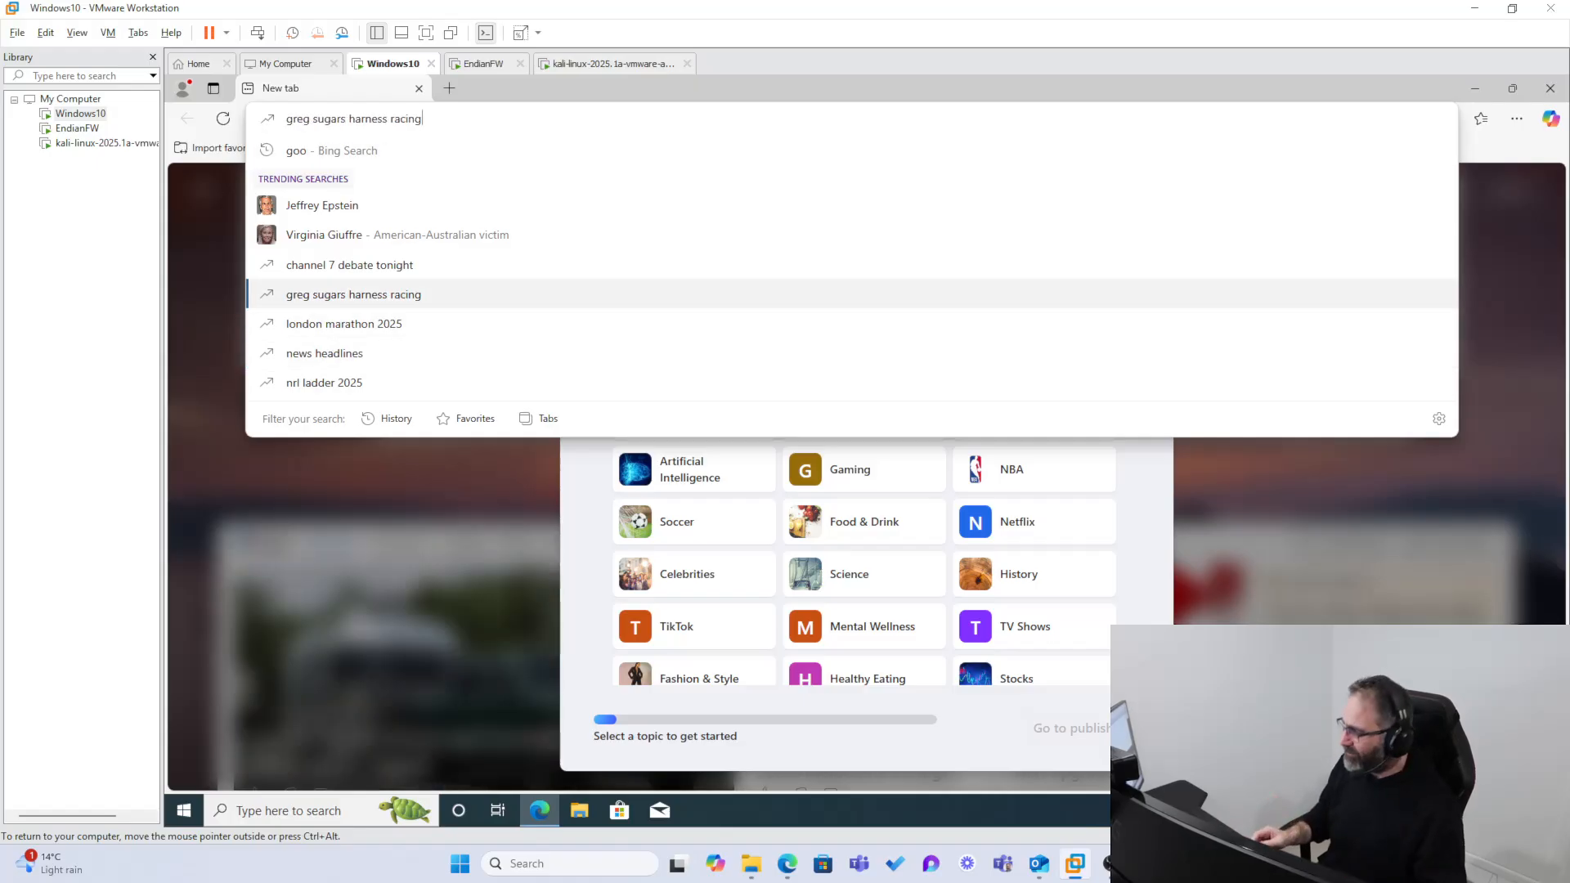
{"action": "key", "text": "BackSpace"}
{"action": "key", "text": "BackSpace"}
{"action": "key", "text": "BackSpace"}
{"action": "key", "text": "BackSpace"}
{"action": "key", "text": "BackSpace"}
{"action": "key", "text": "BackSpace"}
{"action": "key", "text": "BackSpace"}
{"action": "key", "text": "BackSpace"}
{"action": "key", "text": "BackSpace"}
{"action": "key", "text": "BackSpace"}
{"action": "key", "text": "BackSpace"}
{"action": "key", "text": "BackSpace"}
{"action": "key", "text": "BackSpace"}
{"action": "key", "text": "BackSpace"}
{"action": "key", "text": "BackSpace"}
{"action": "key", "text": "BackSpace"}
{"action": "key", "text": "BackSpace"}
{"action": "key", "text": "BackSpace"}
{"action": "key", "text": "BackSpace"}
{"action": "key", "text": "BackSpace"}
{"action": "key", "text": "BackSpace"}
{"action": "key", "text": "BackSpace"}
{"action": "key", "text": "BackSpace"}
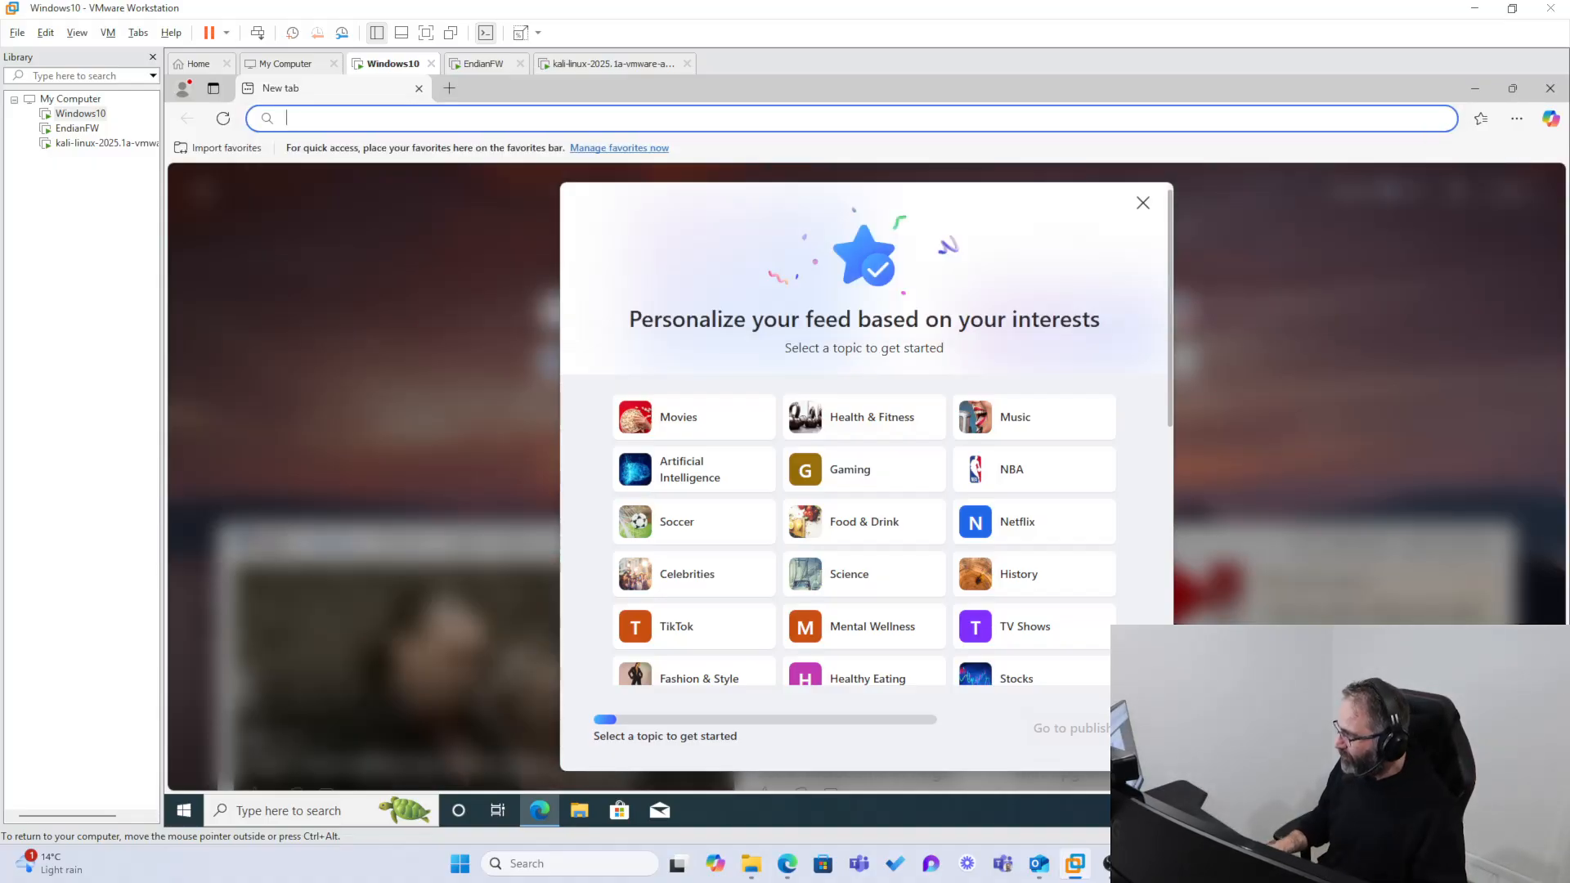
Step: Try to open 192.168.0.15:10433 in Microsoft Edge on the Windows 10 machine
{"action": "type", "text": "19"}
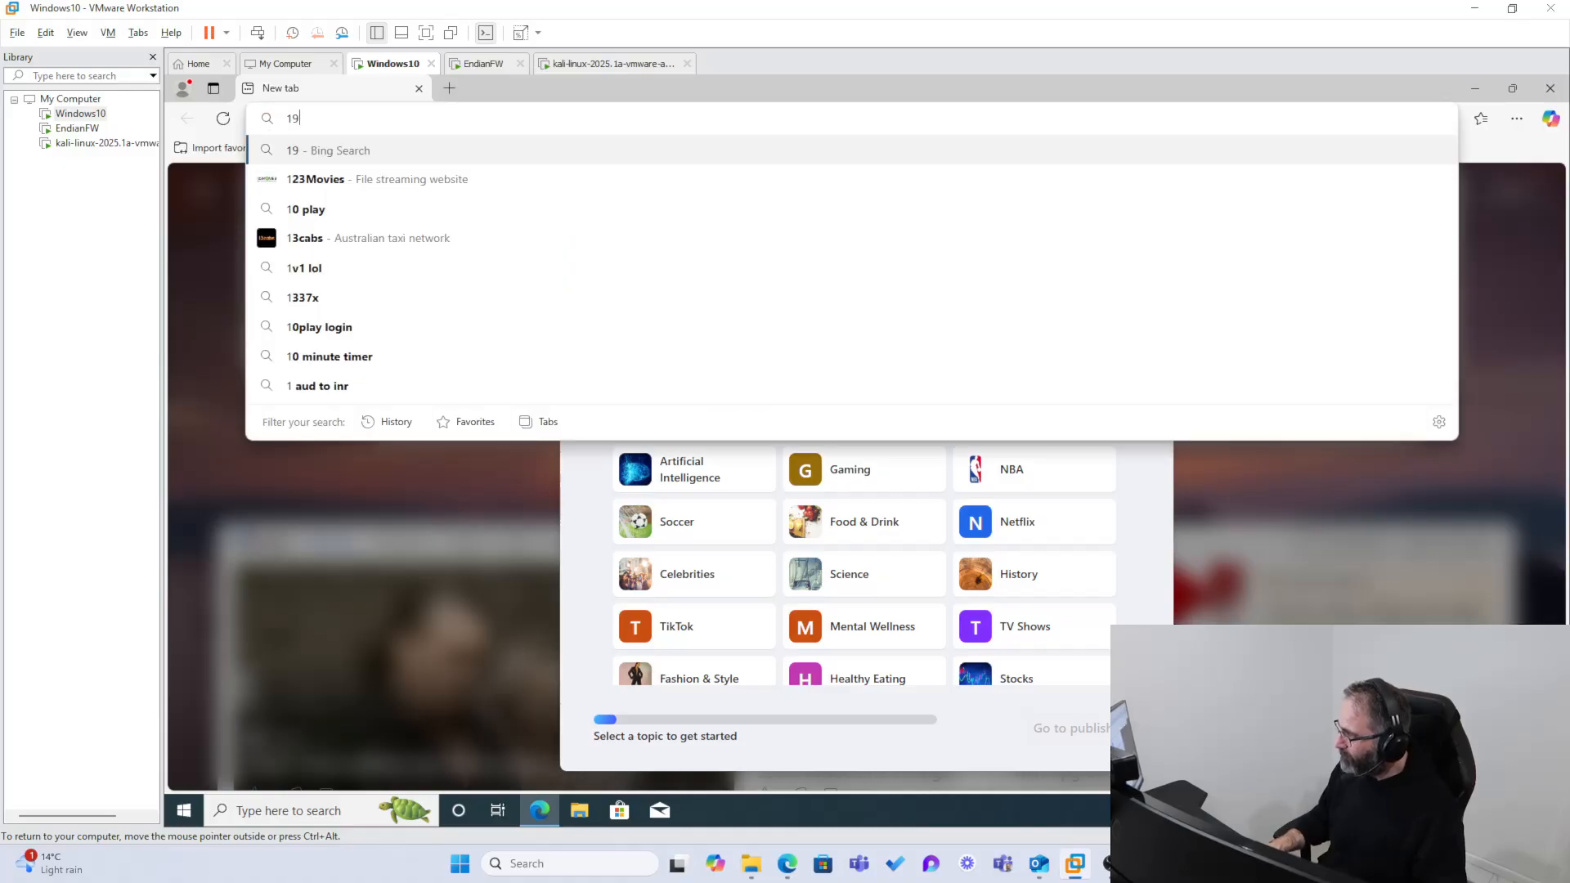
{"action": "type", "text": "2.168."}
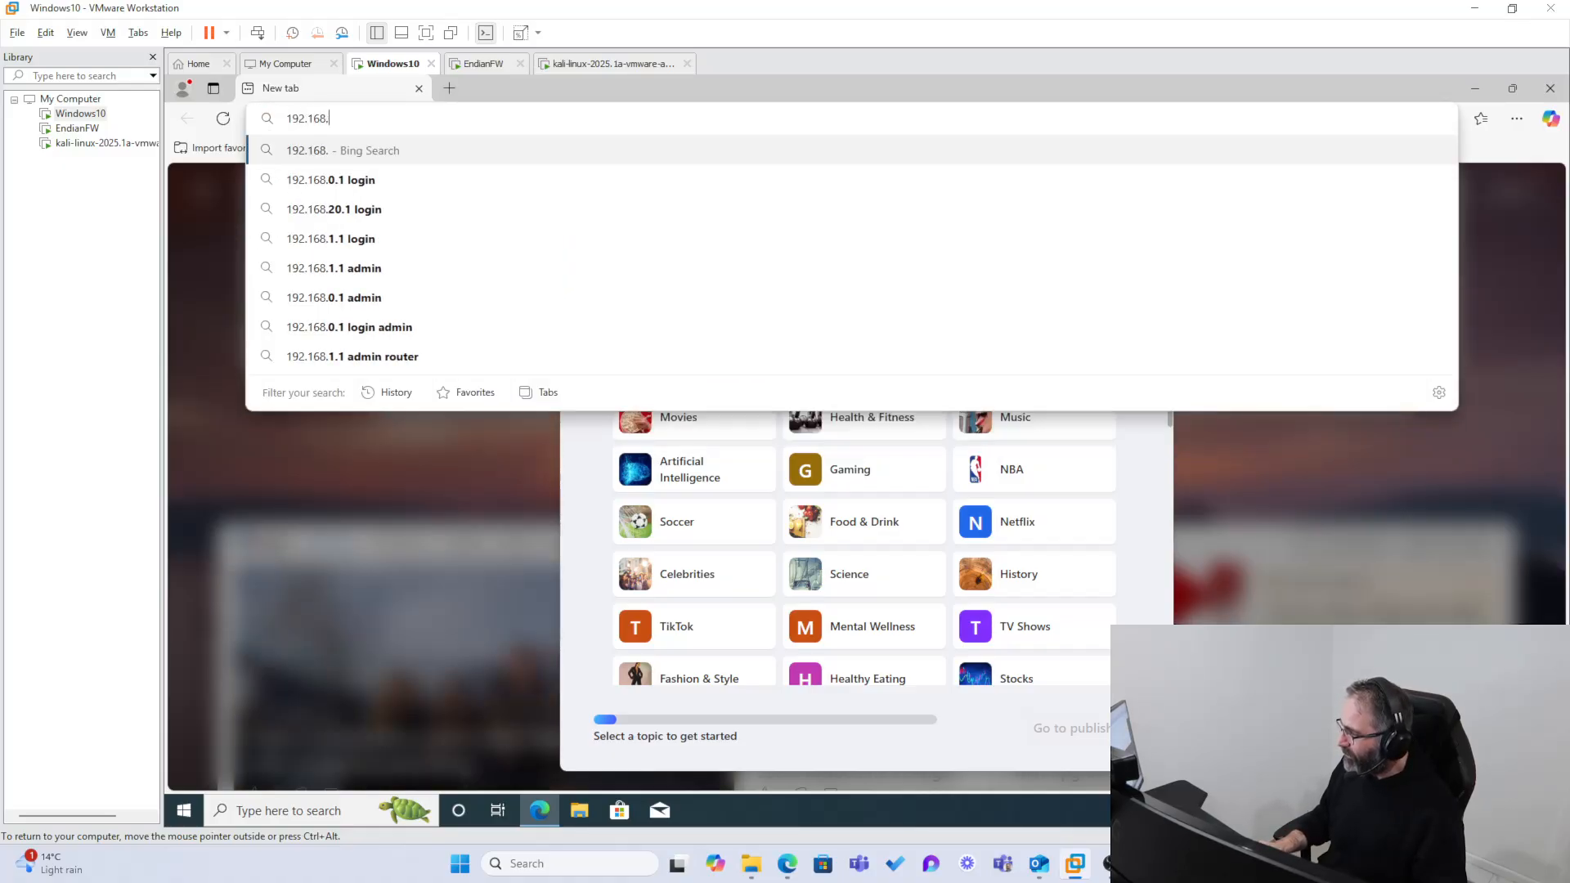
{"action": "type", "text": "0.15:"}
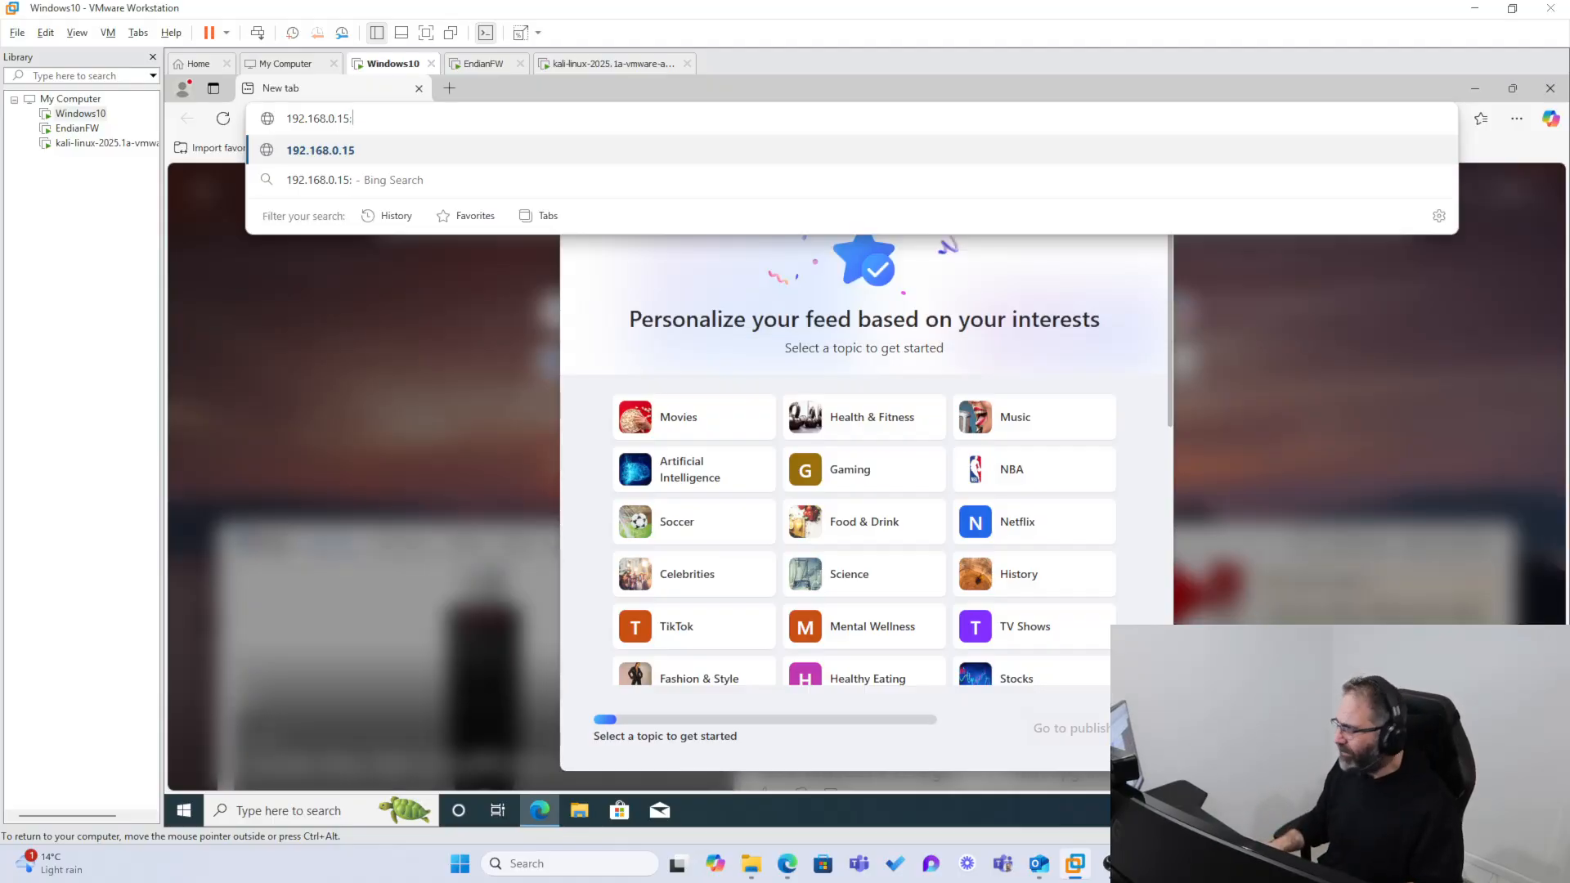
{"action": "type", "text": "1043"}
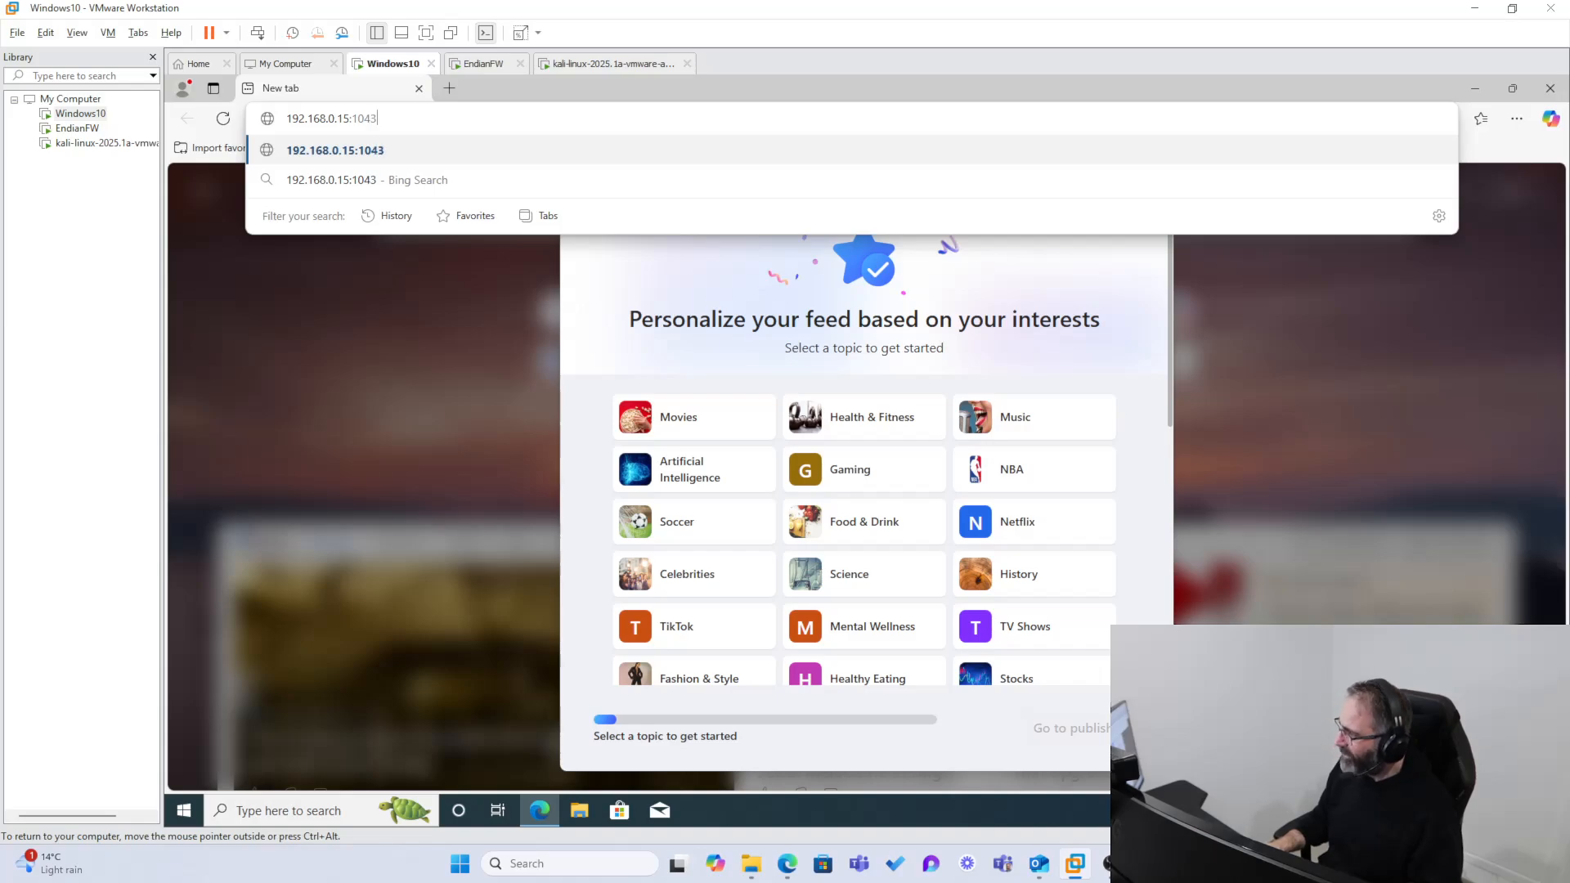
{"action": "type", "text": "3"}
{"action": "key", "text": "Return"}
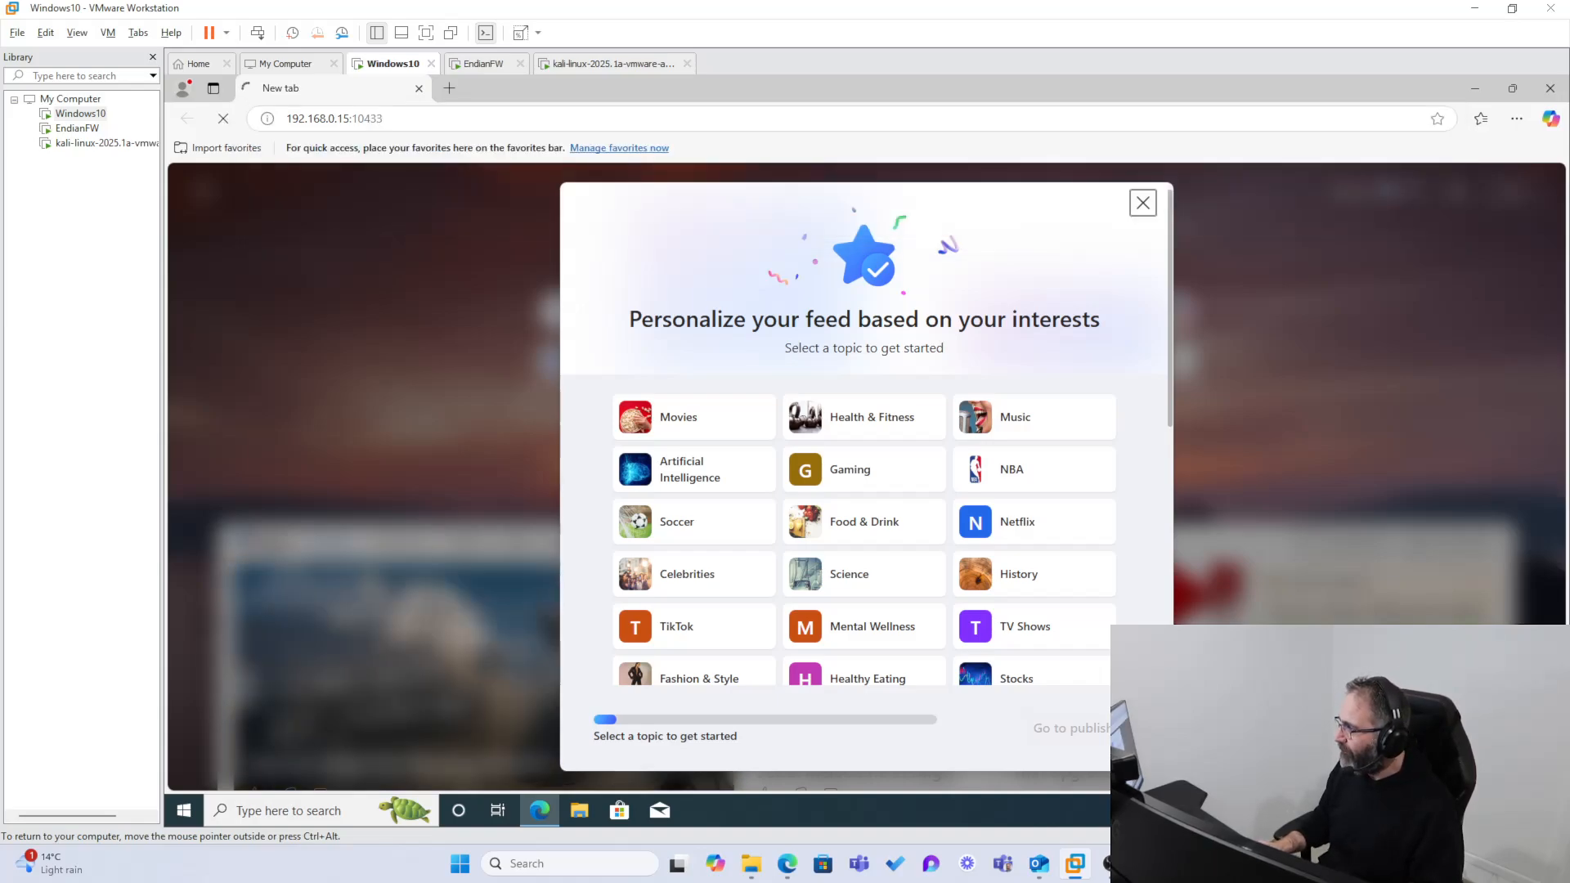
{"action": "left_click", "coordinate": [290, 120]}
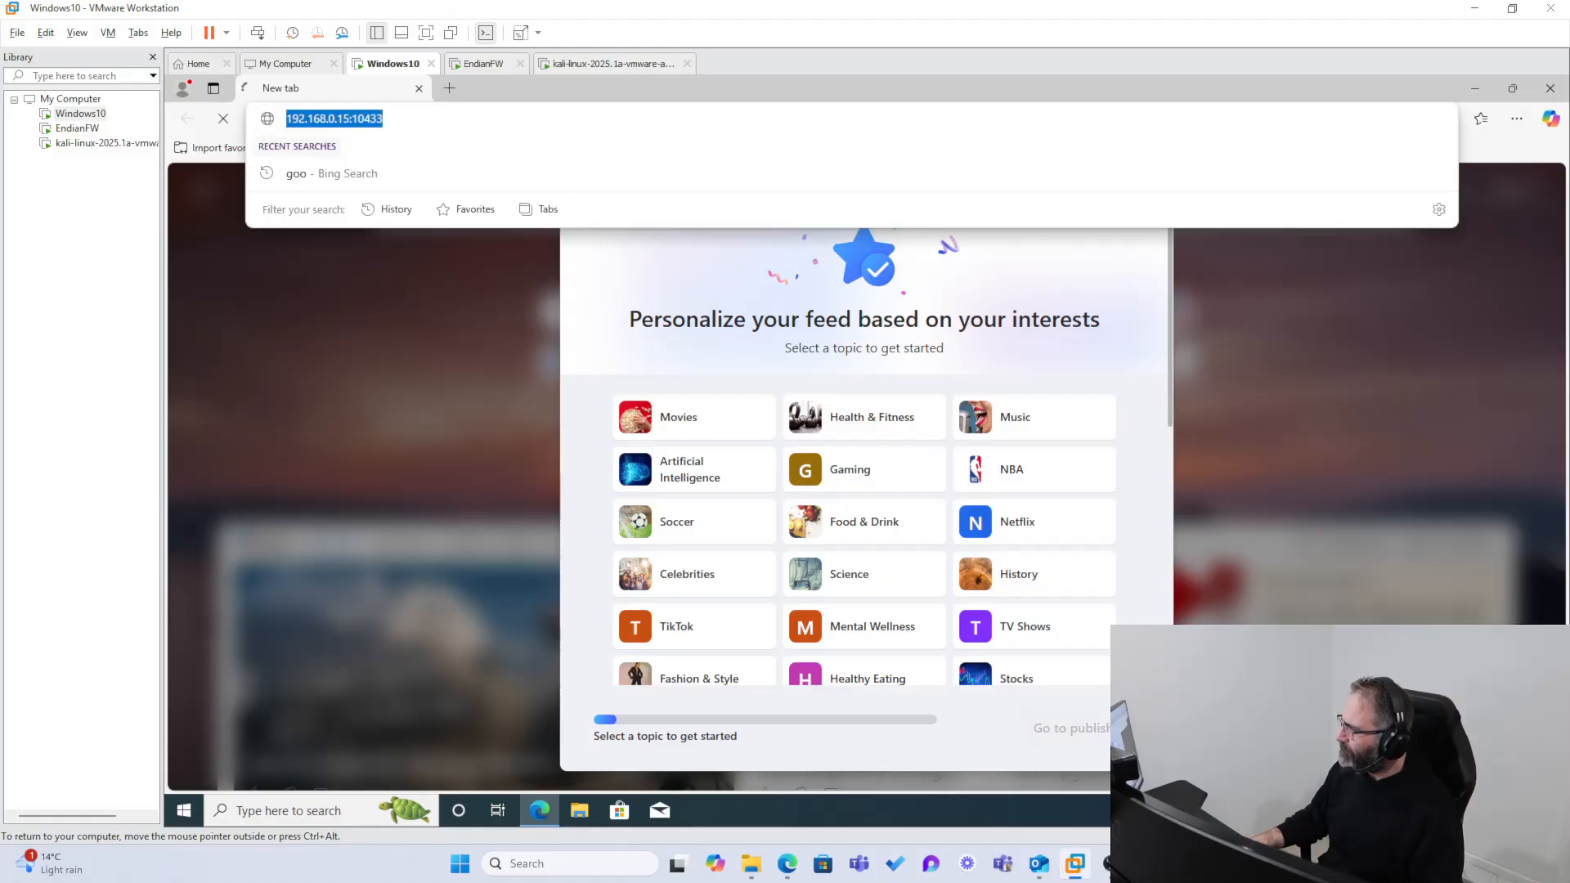
{"action": "left_click", "coordinate": [287, 119]}
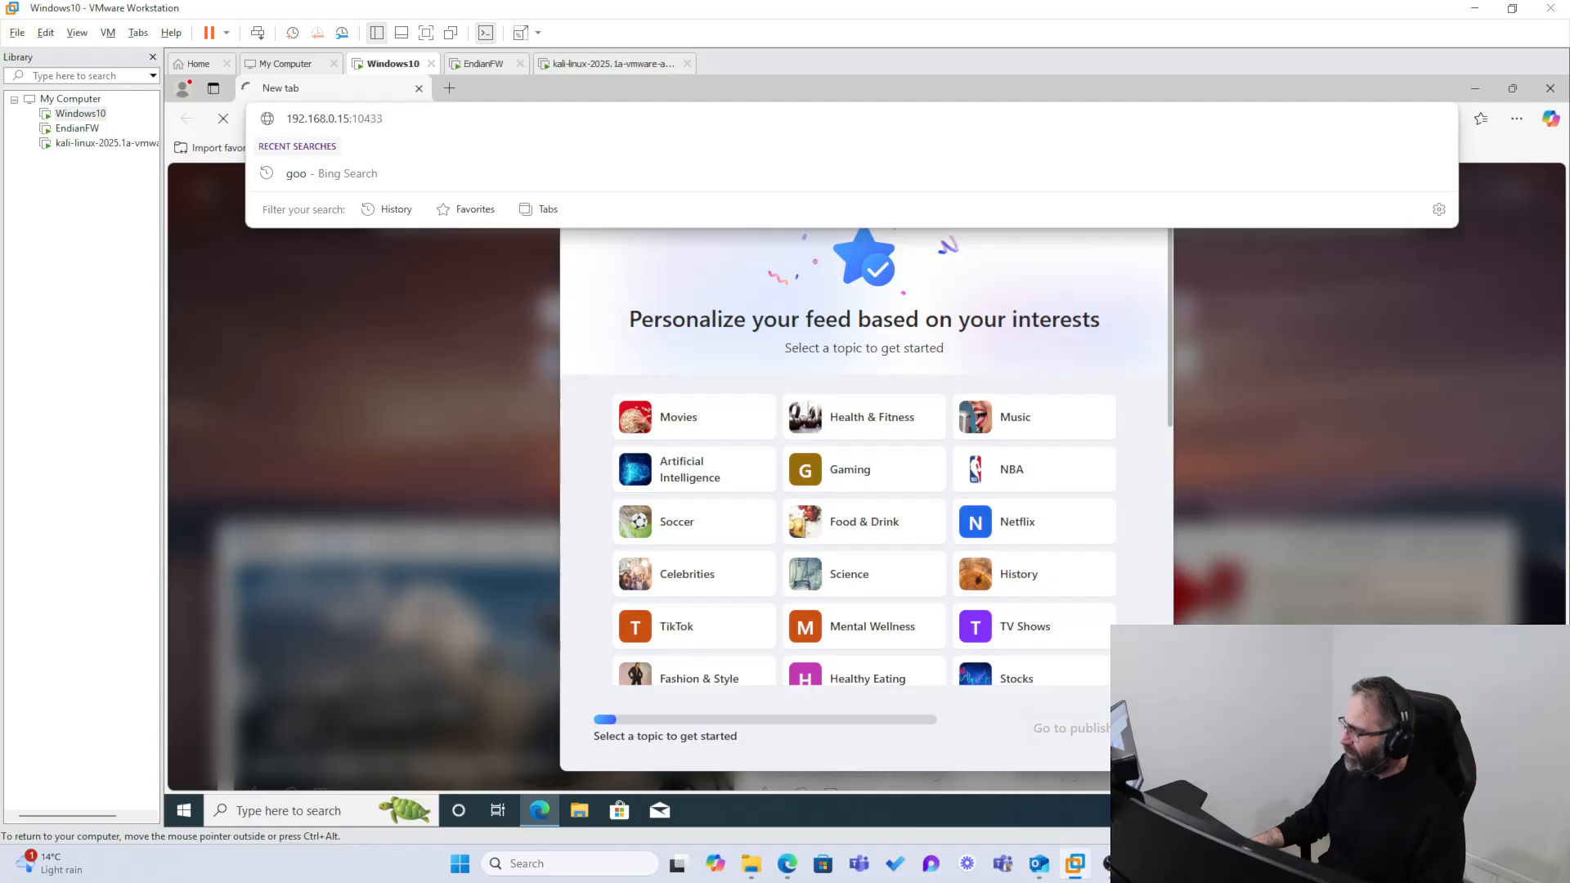
{"action": "type", "text": "http"}
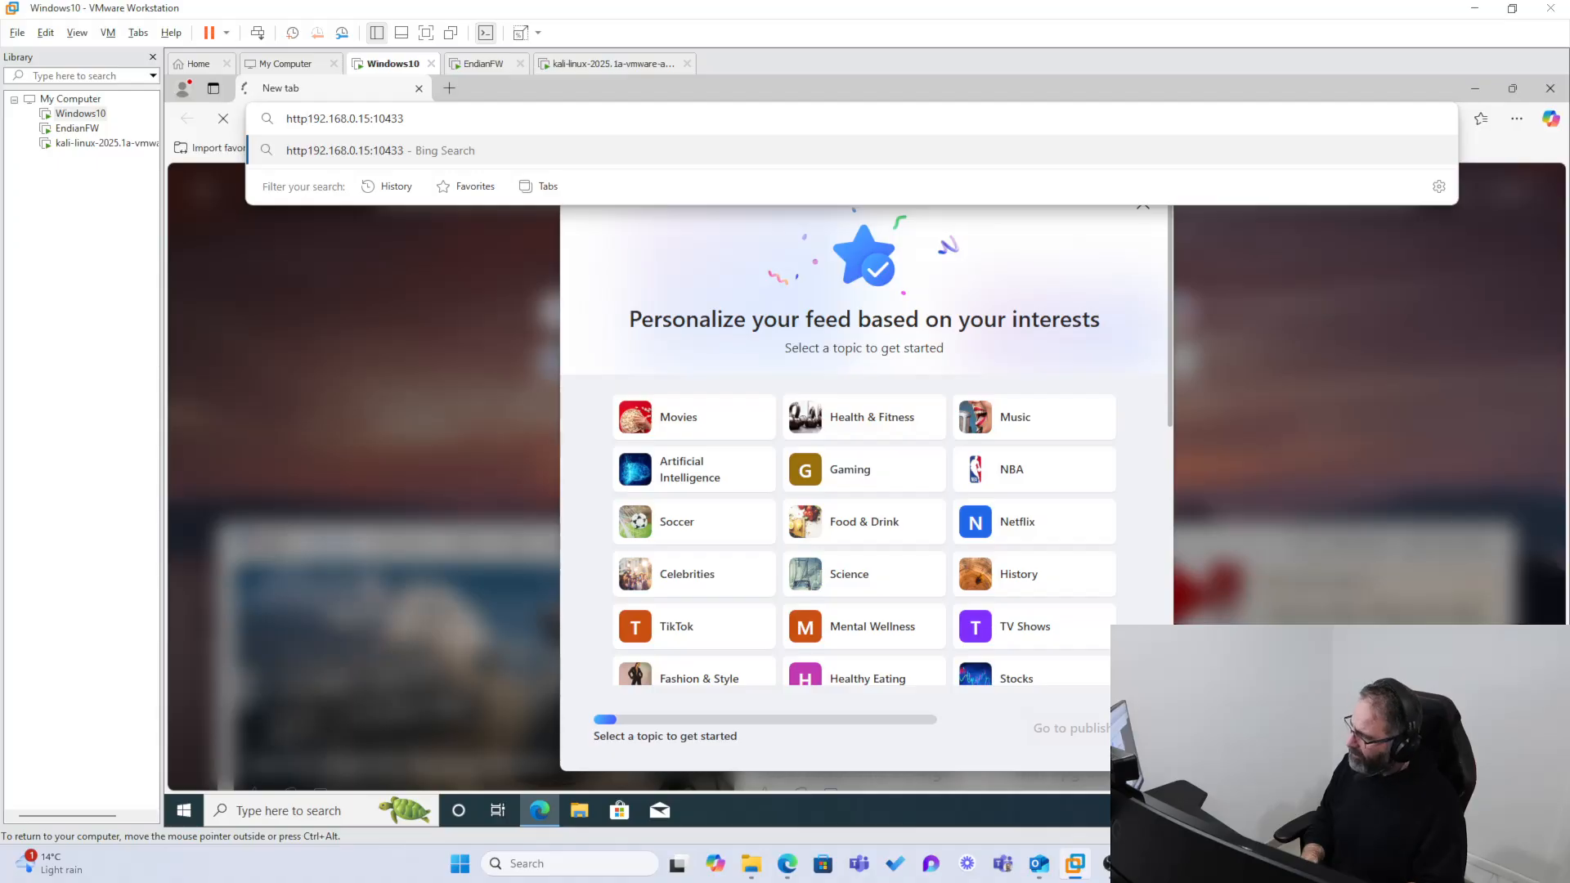
{"action": "type", "text": "s://"}
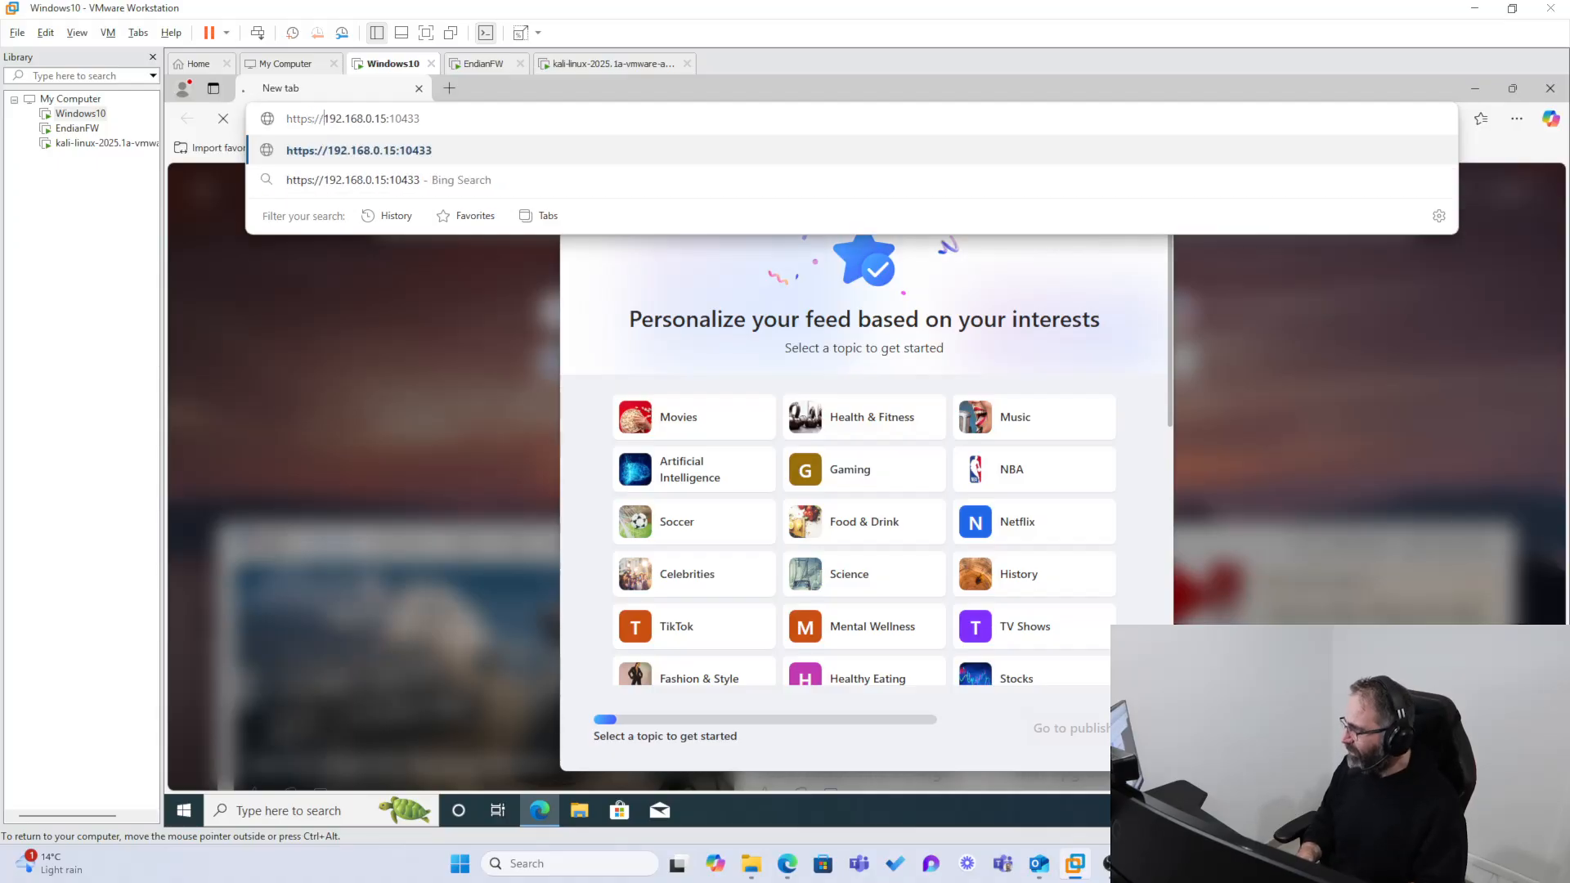
{"action": "key", "text": "Return"}
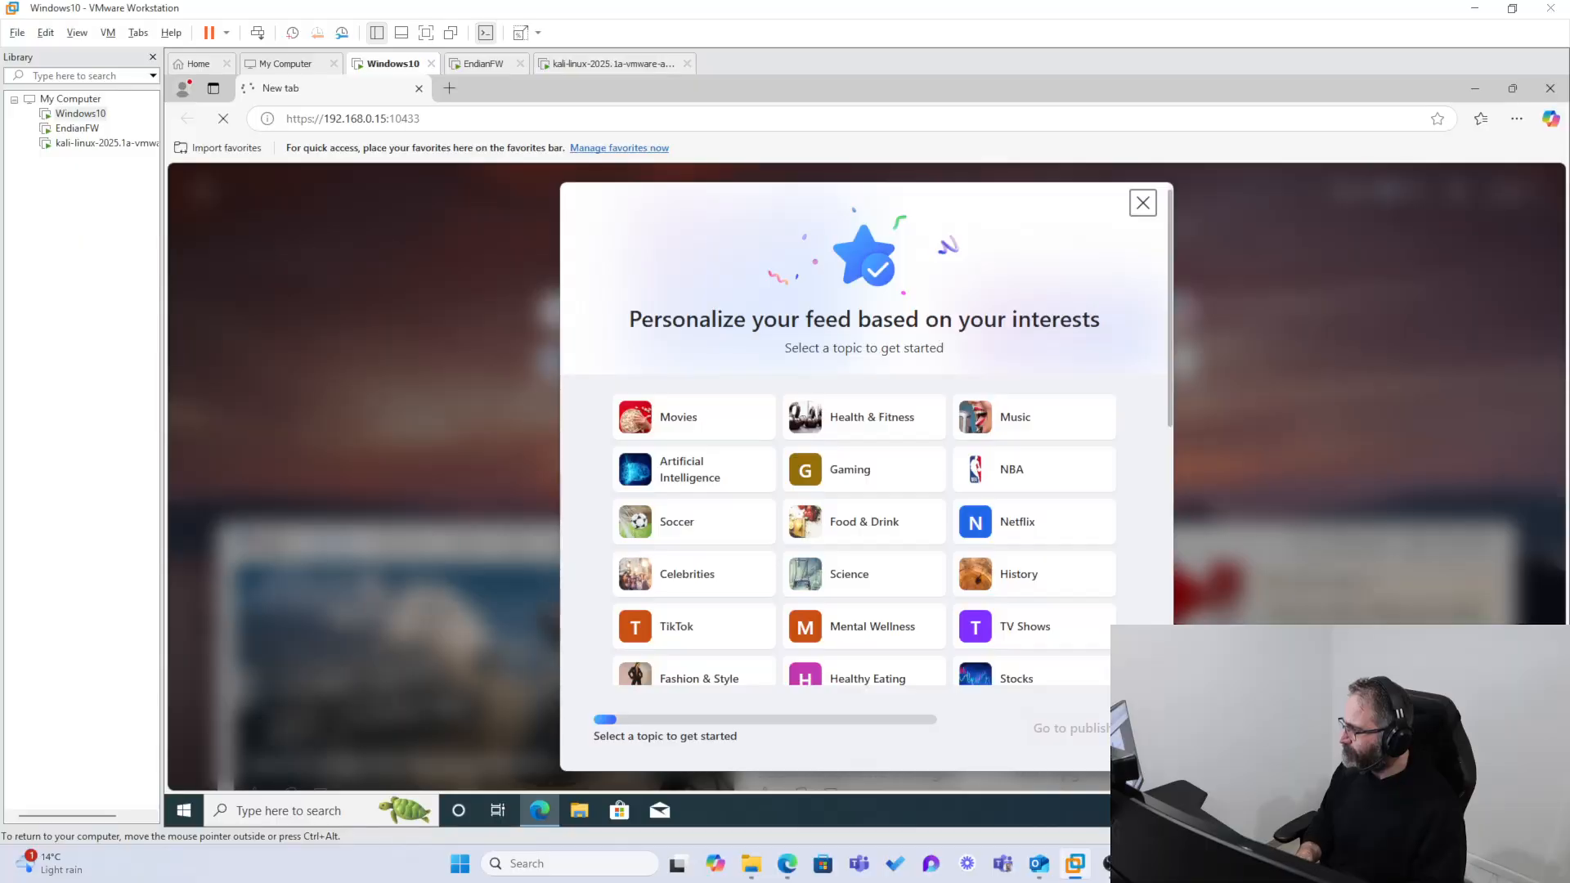
{"action": "left_click", "coordinate": [473, 119]}
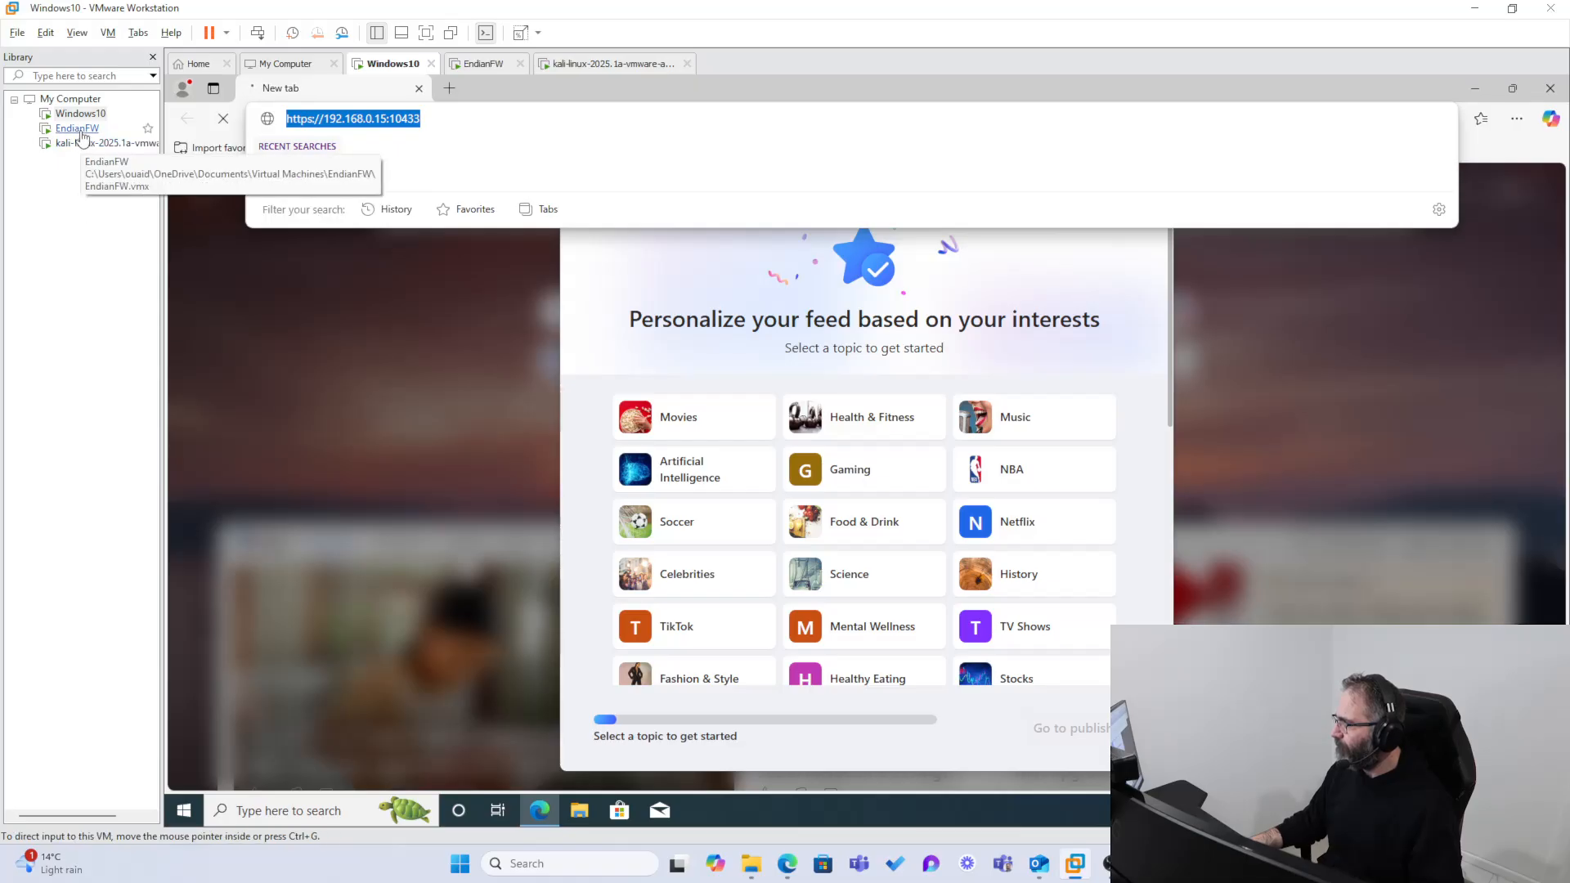
{"action": "left_click", "coordinate": [424, 118]}
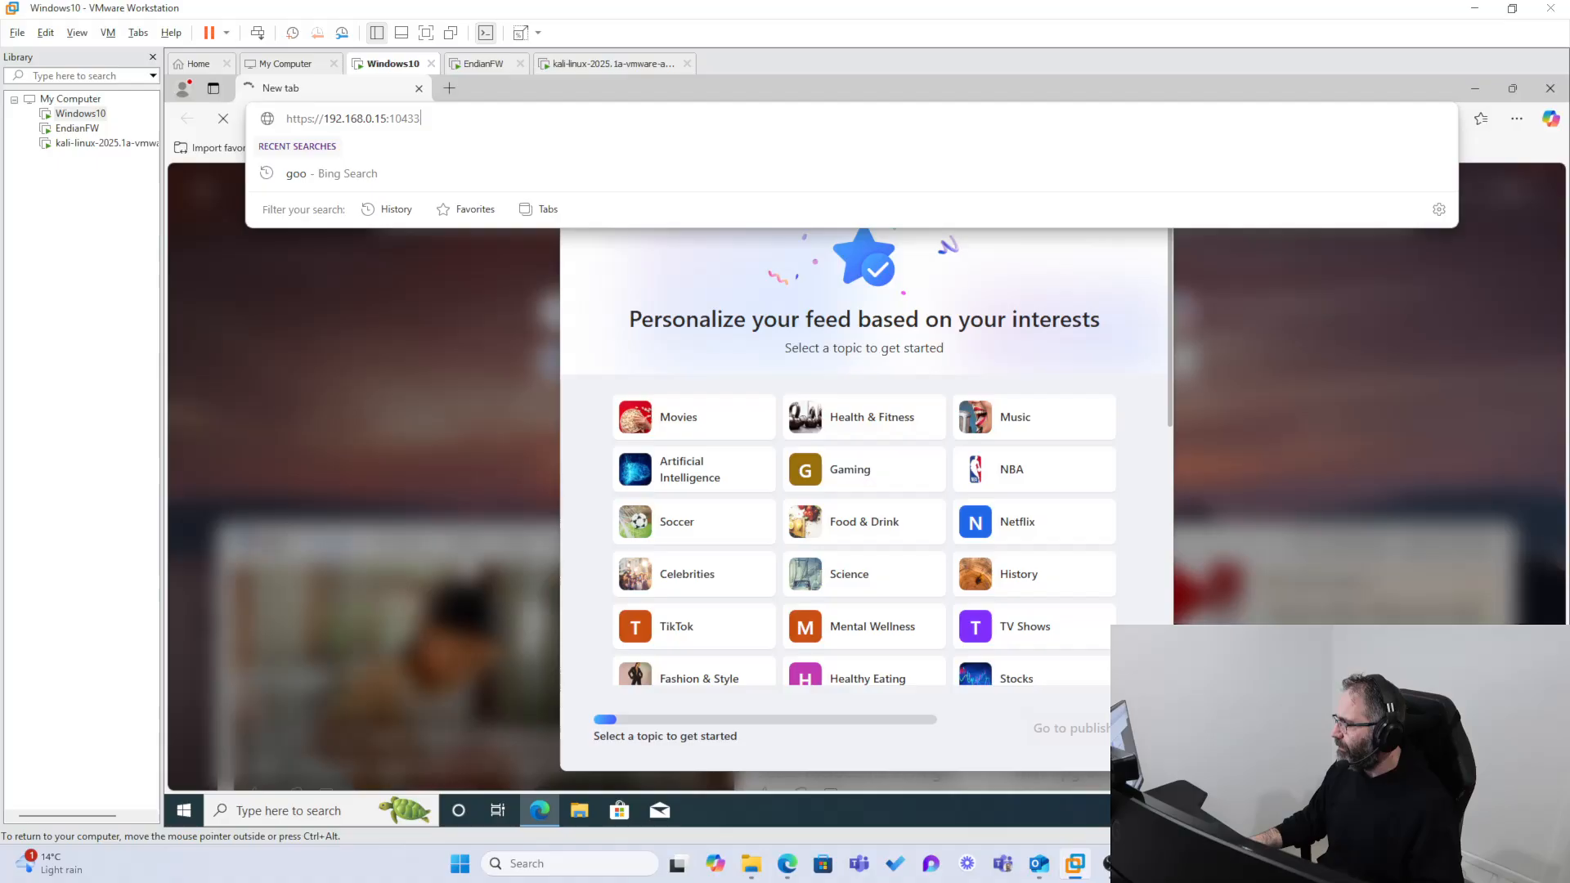
{"action": "left_click", "coordinate": [312, 118]}
{"action": "key", "text": "BackSpace"}
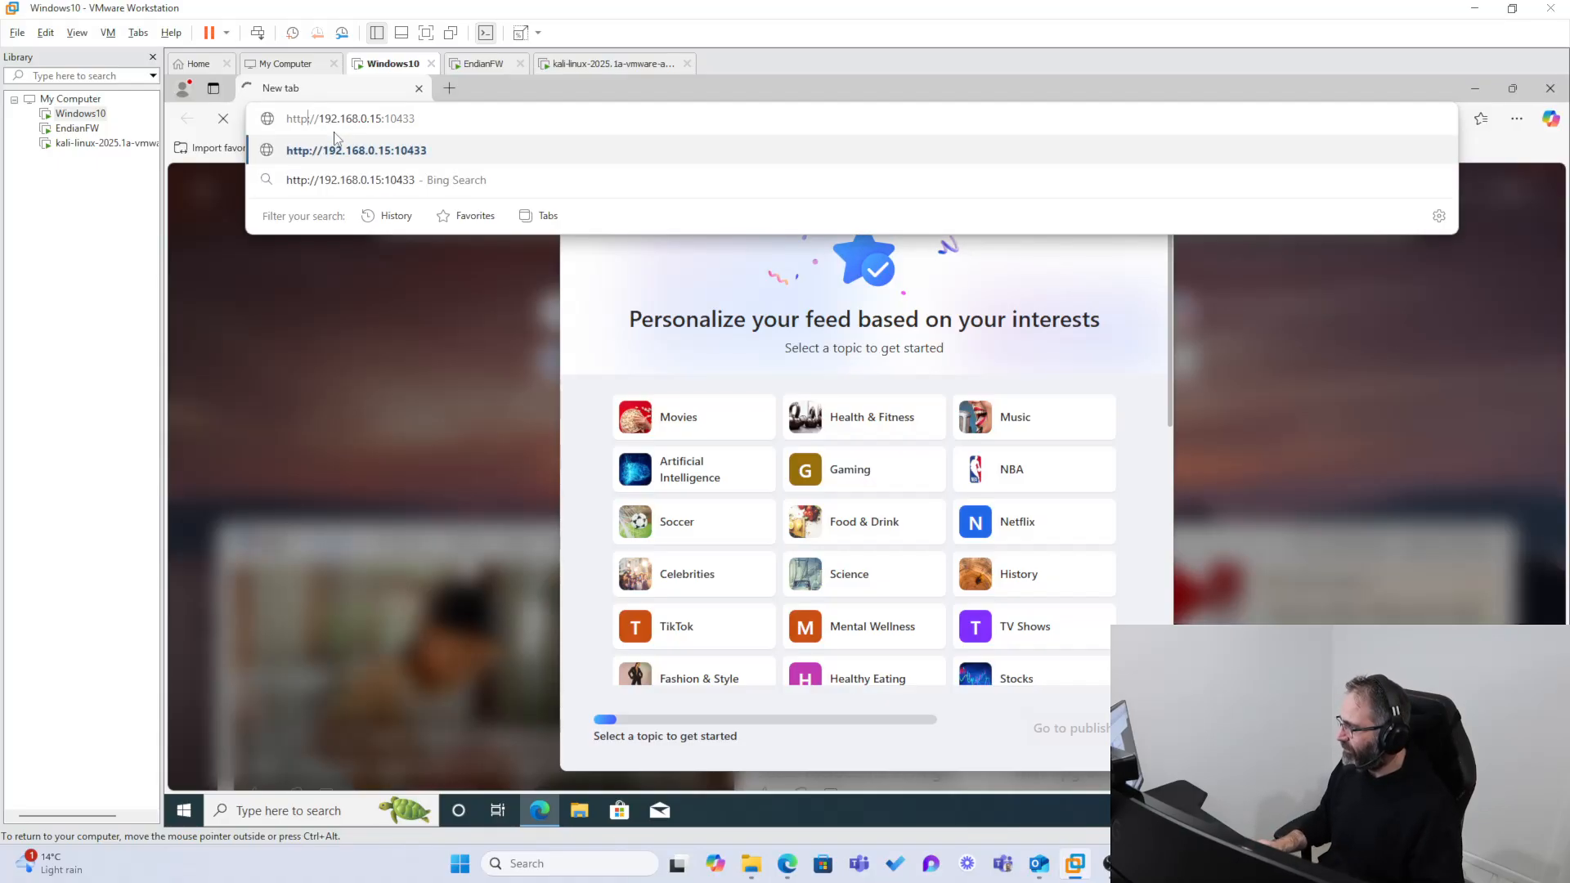
{"action": "key", "text": "Return"}
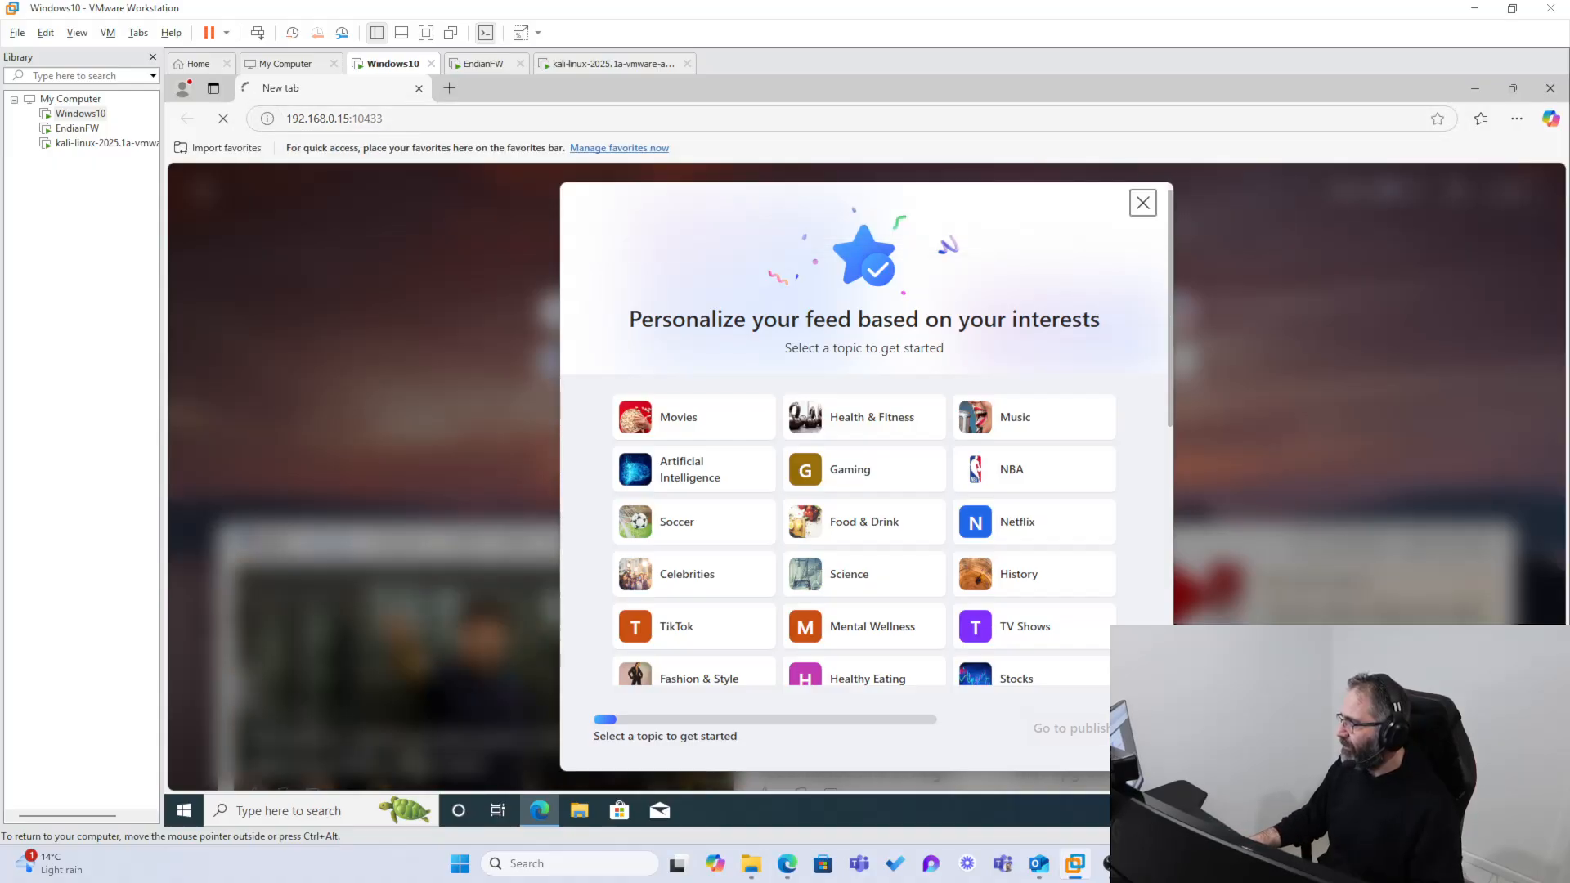
Step: Check the GREEN zone's management URL in the EndianFW console and return to the Windows10 virtual machine
{"action": "left_click", "coordinate": [77, 128]}
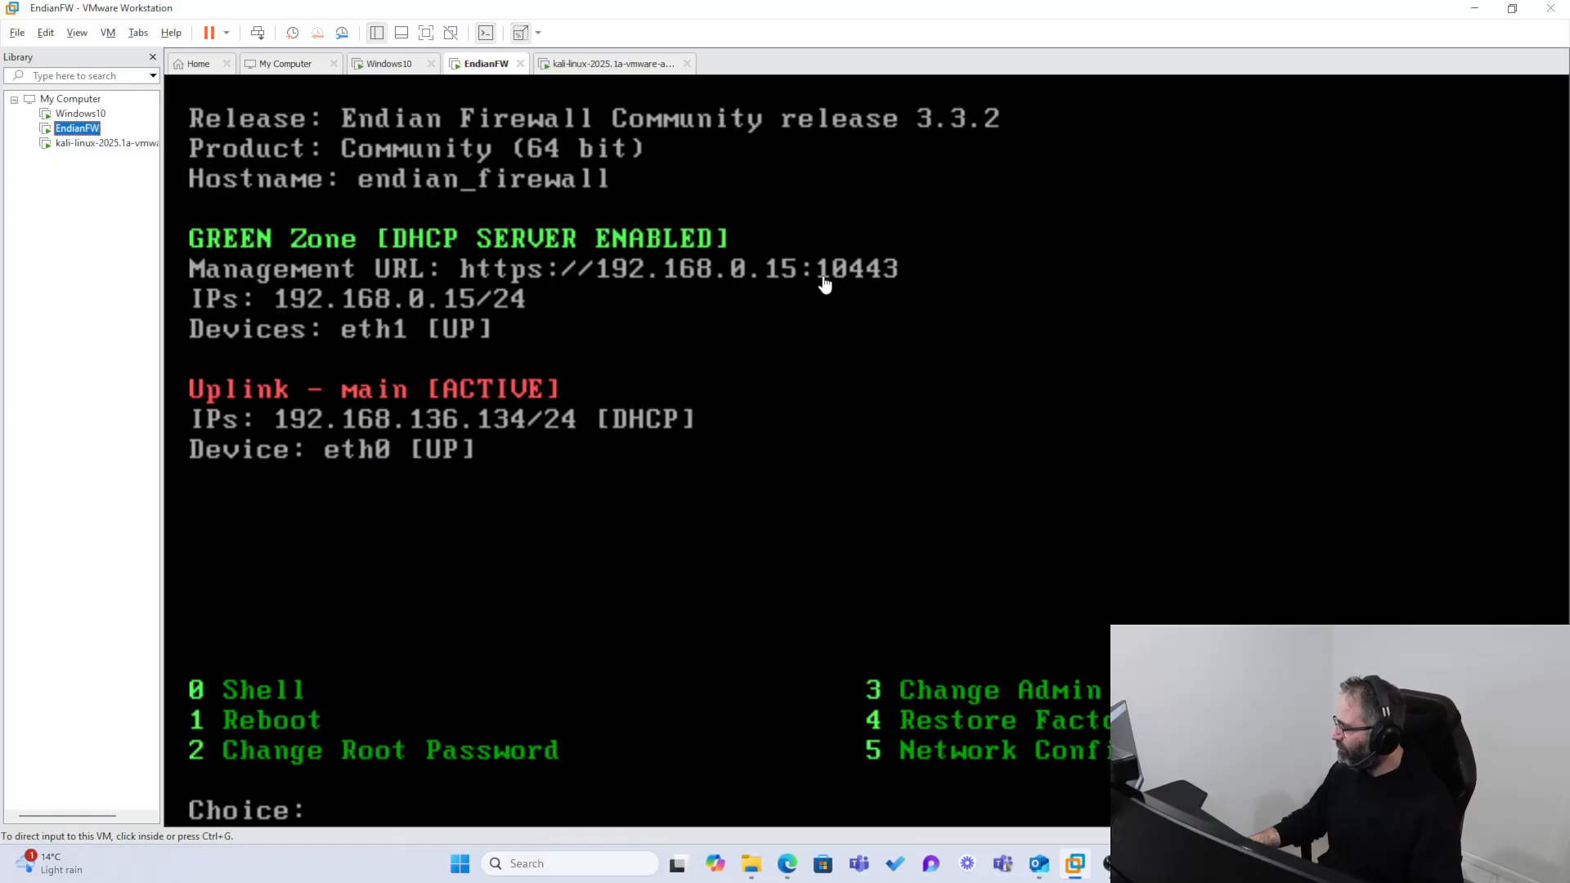
{"action": "left_click", "coordinate": [1474, 9]}
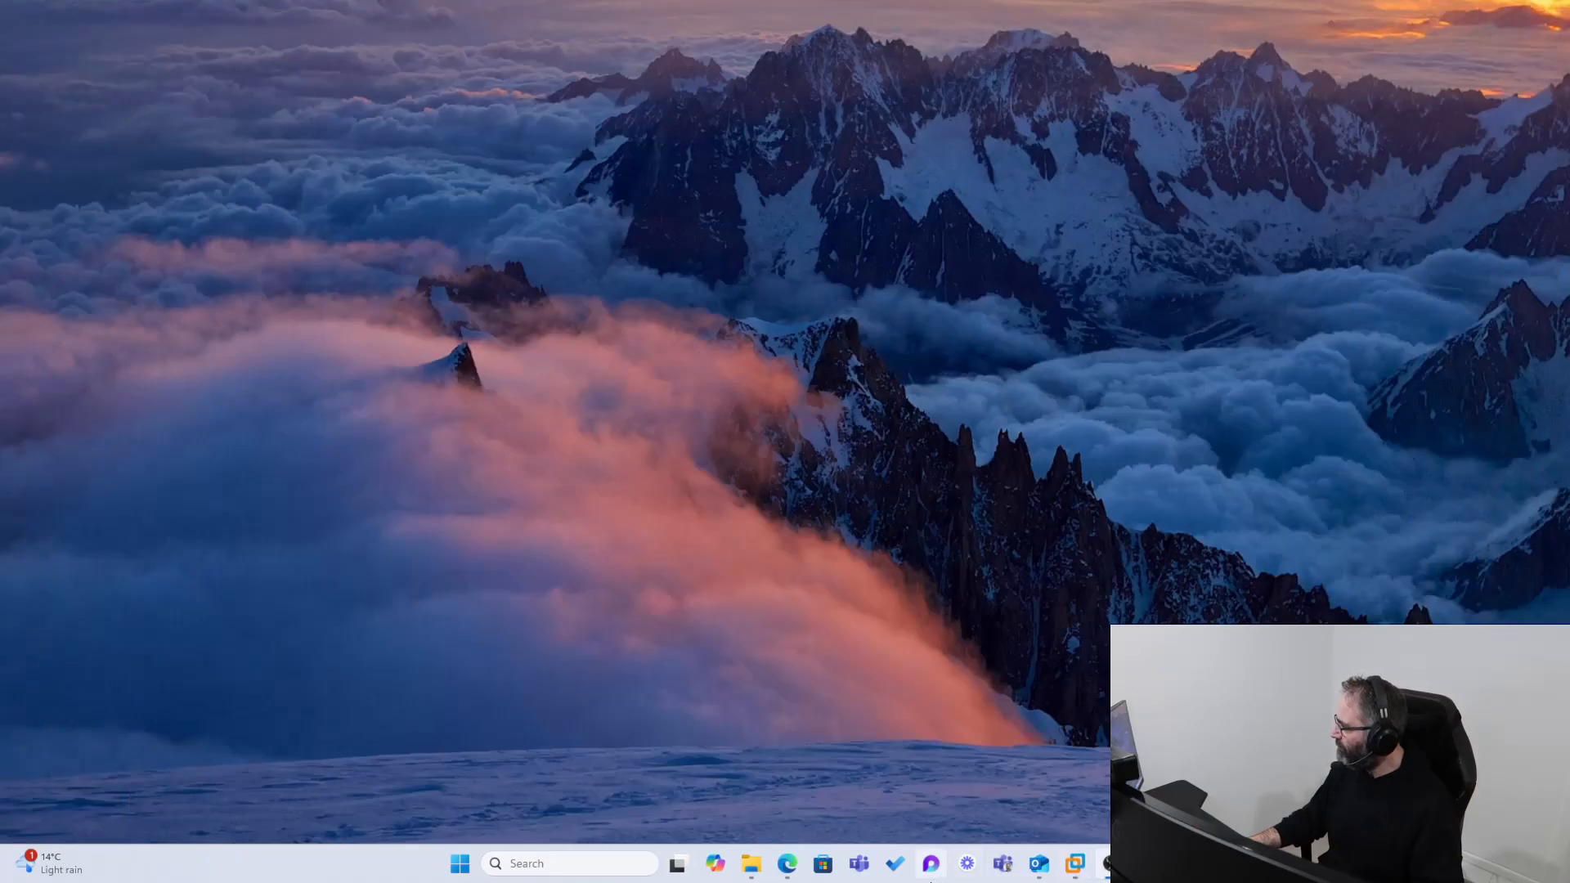
{"action": "left_click", "coordinate": [1074, 863]}
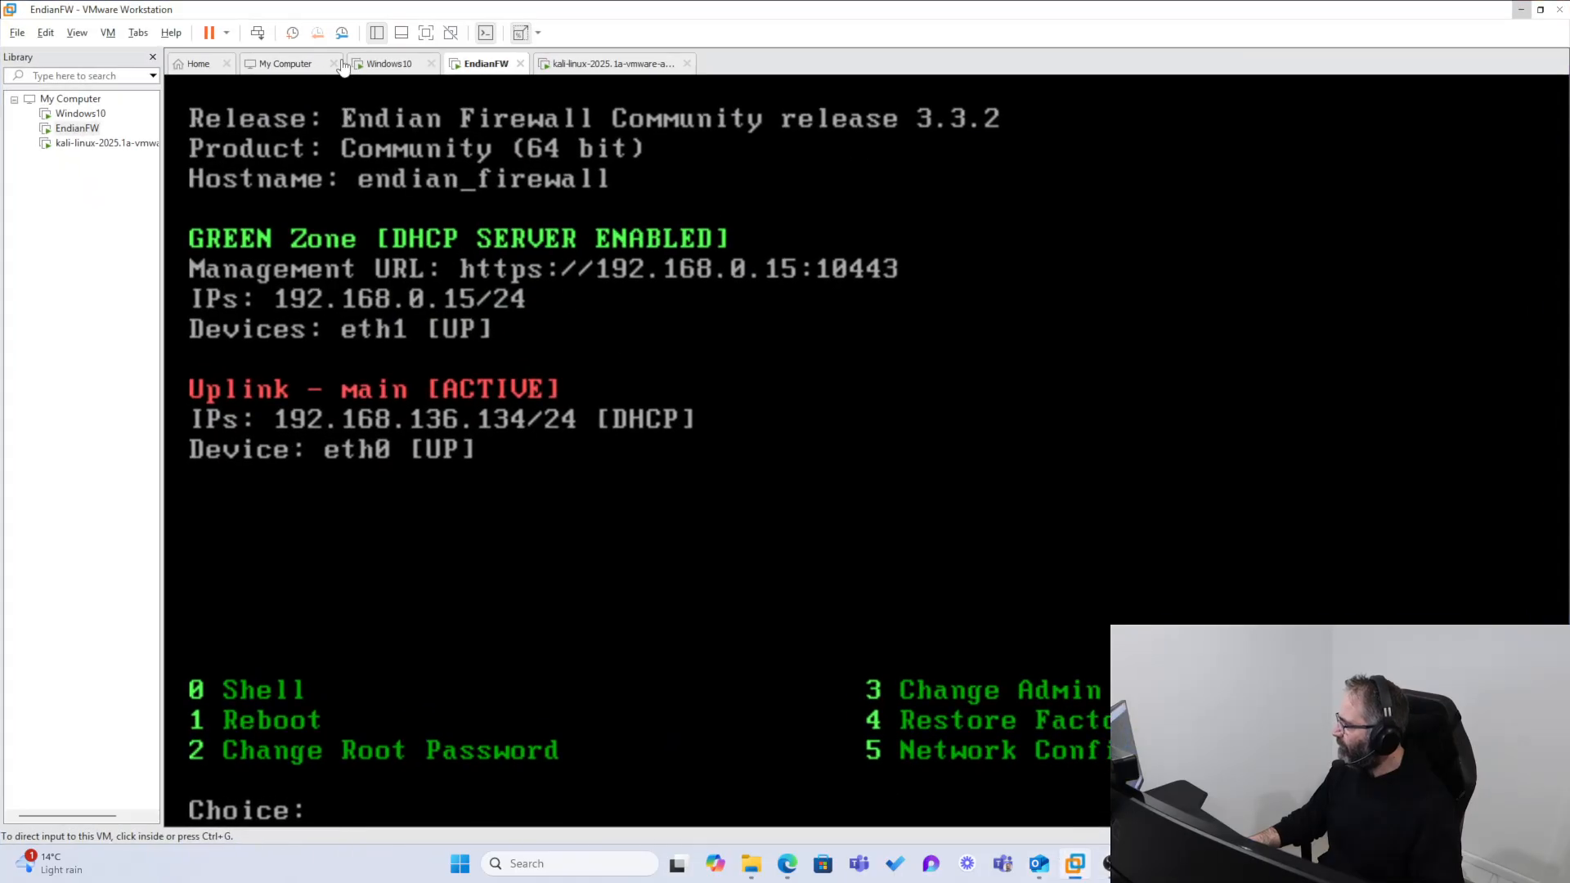
{"action": "left_click", "coordinate": [399, 66]}
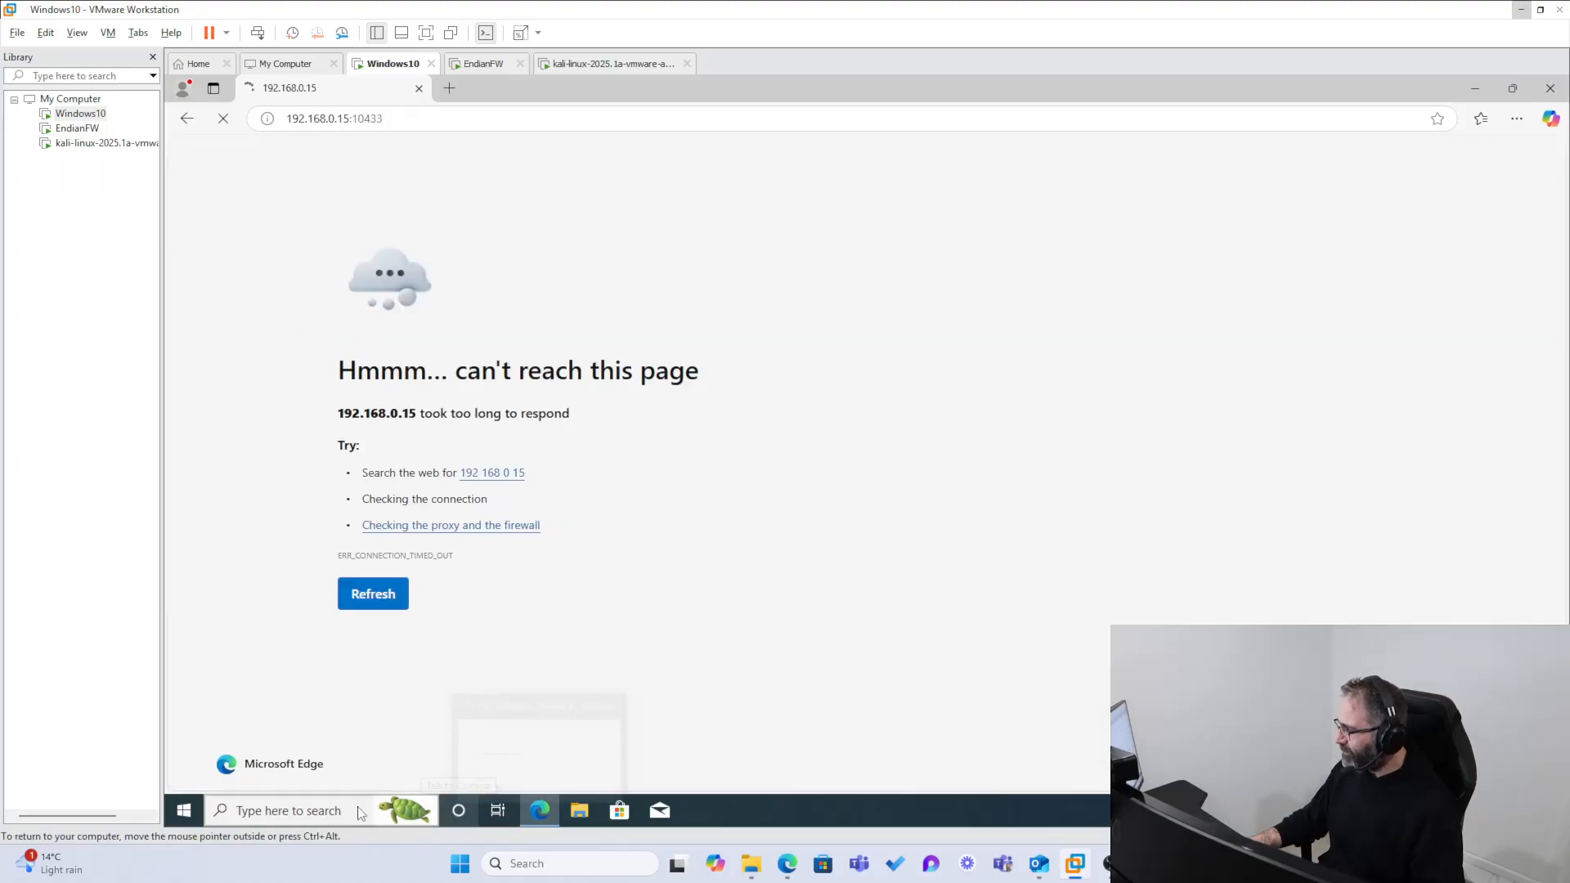
Step: Open a Command Prompt in the Windows 10 machine and ping the firewall at 192.168.0.15
{"action": "left_click", "coordinate": [291, 810]}
{"action": "type", "text": "md"}
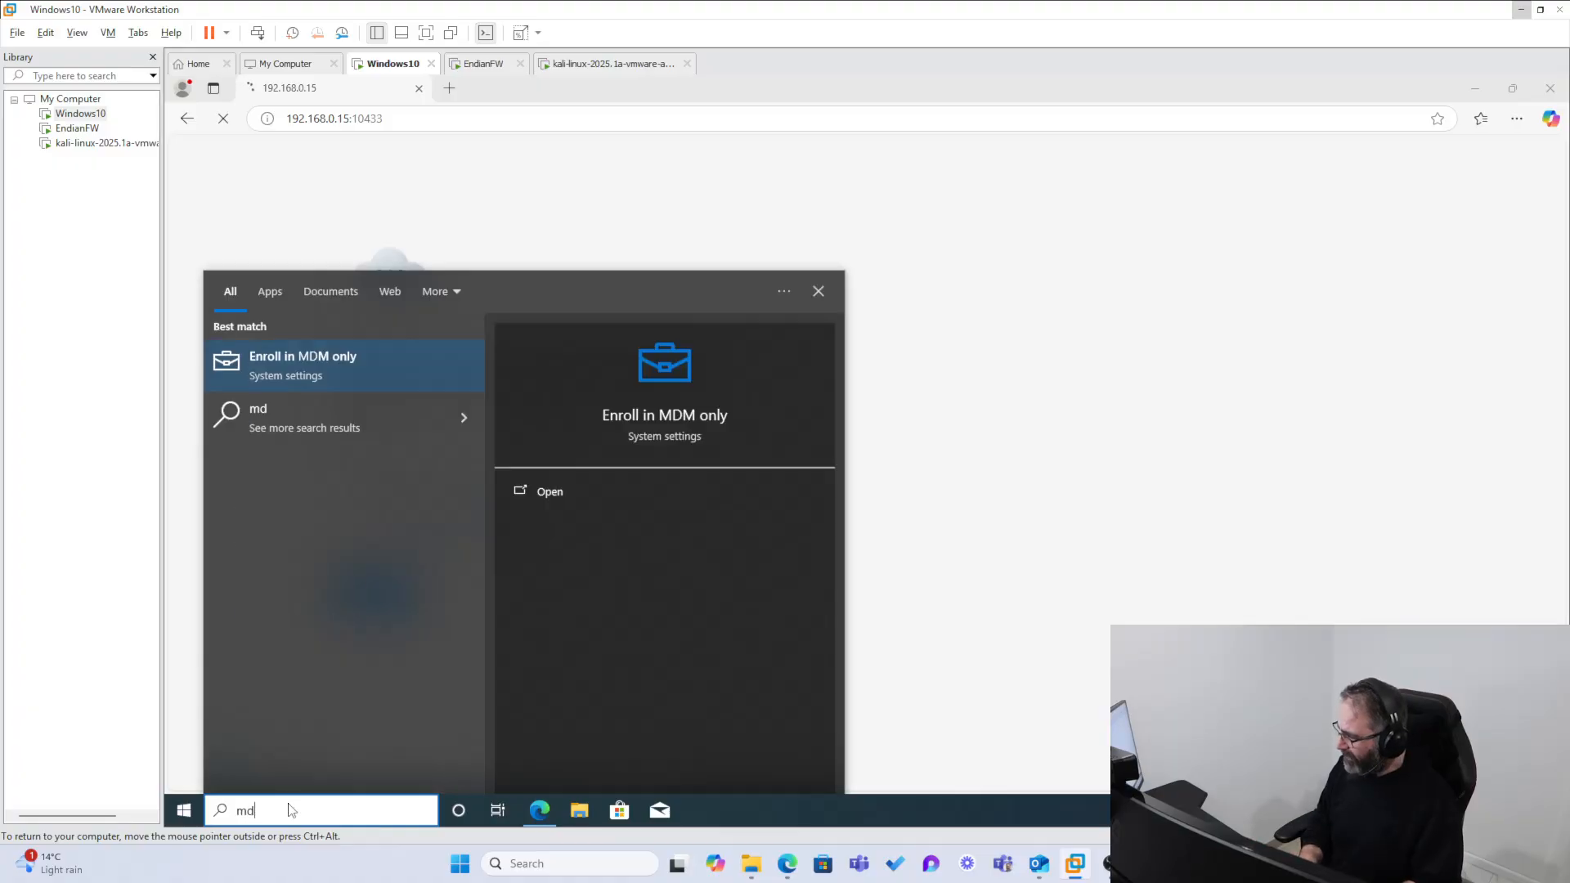
{"action": "key", "text": "BackSpace"}
{"action": "key", "text": "BackSpace"}
{"action": "type", "text": "cmd"}
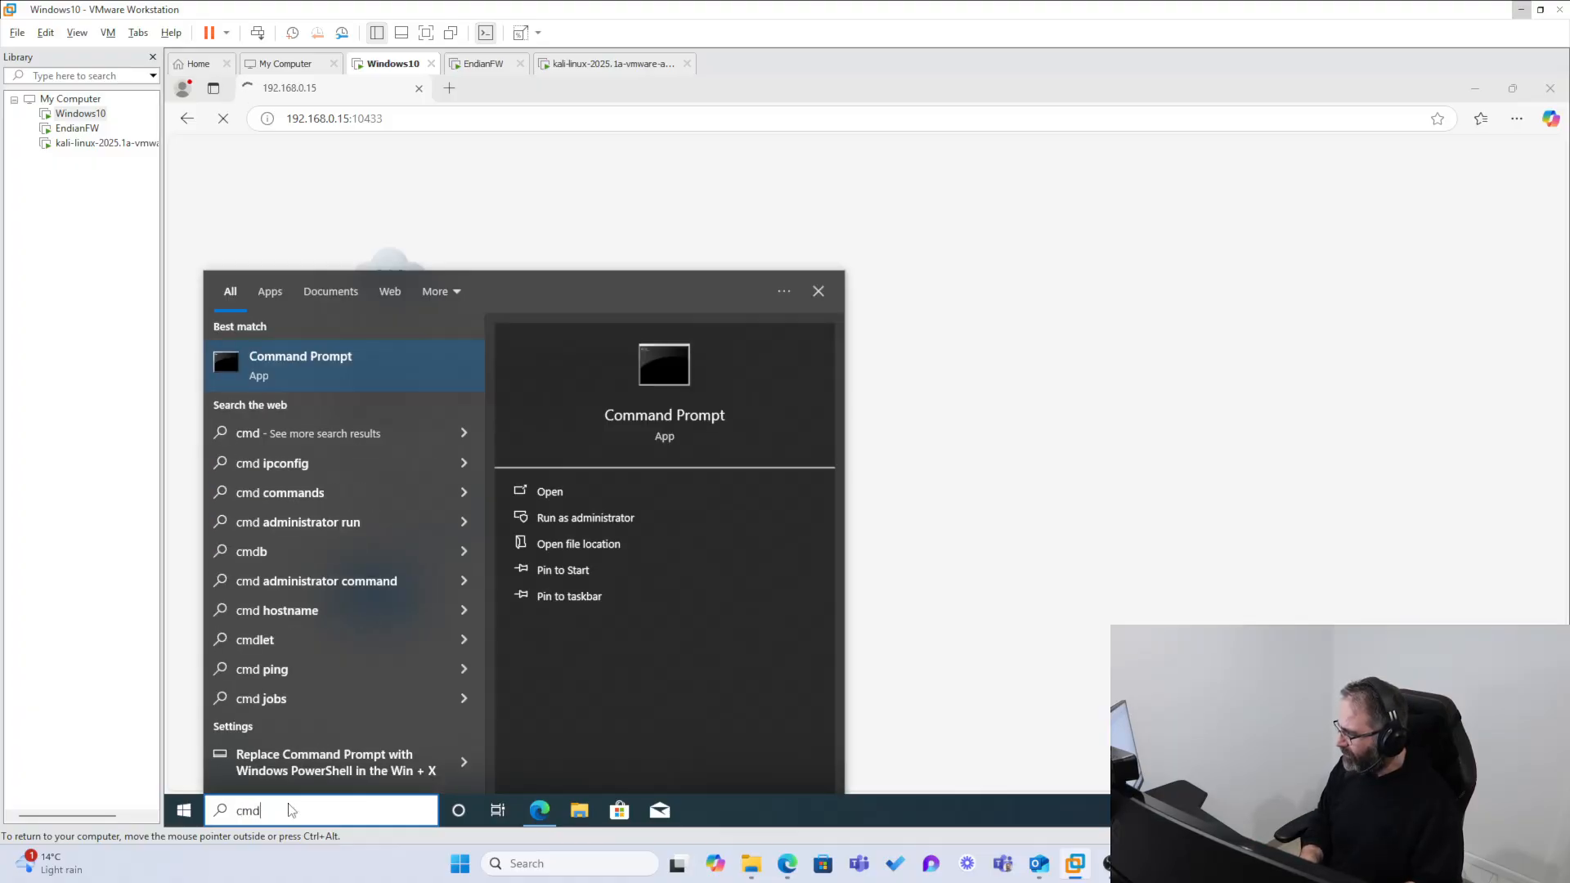
{"action": "key", "text": "Return"}
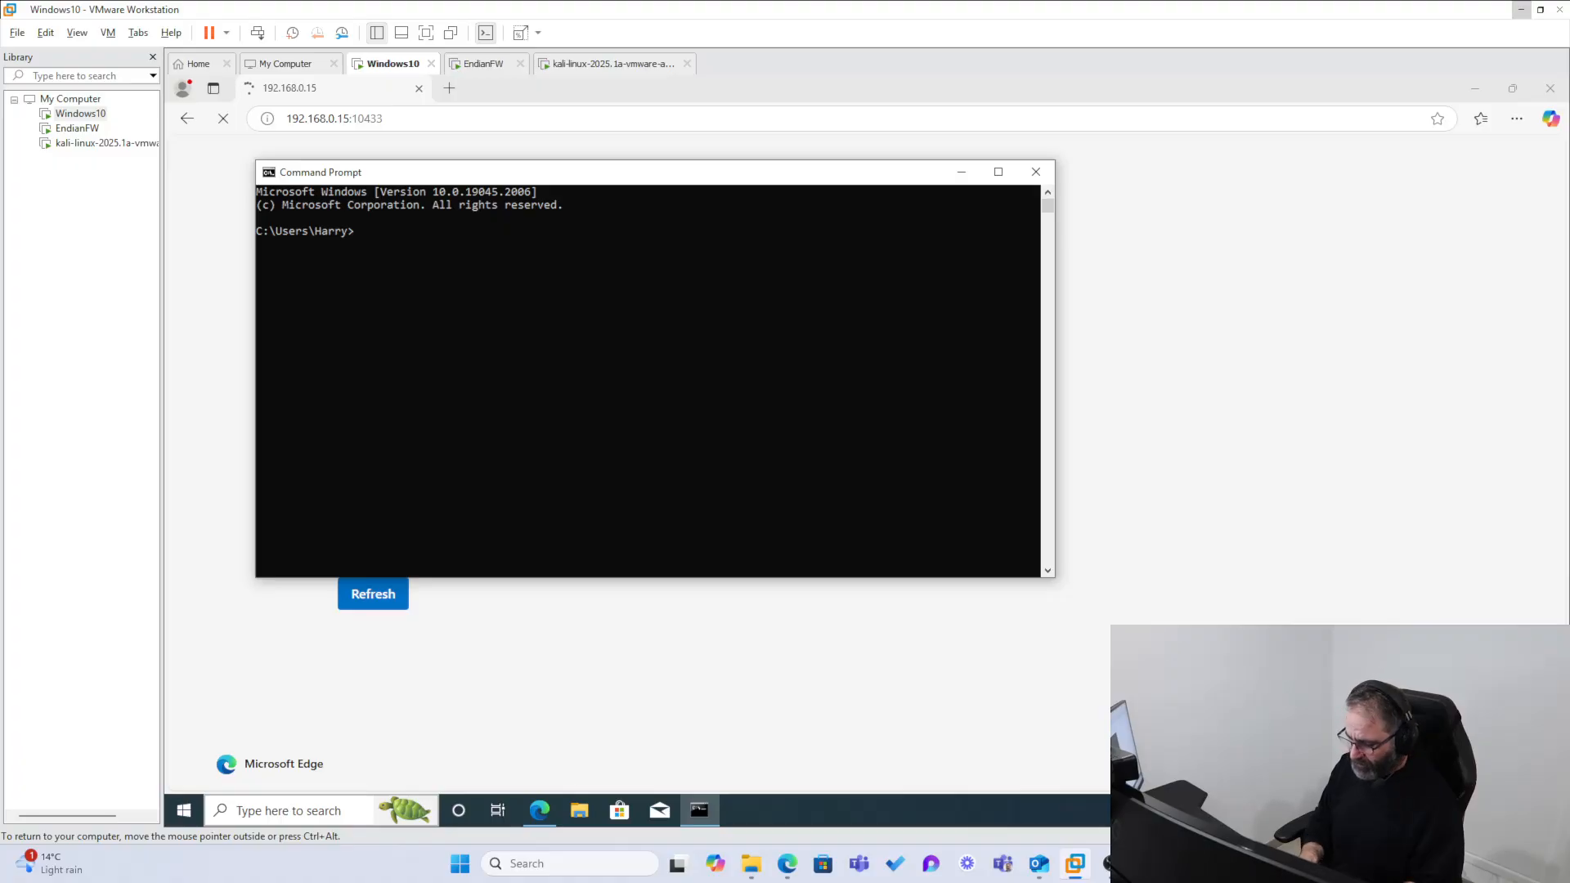
{"action": "type", "text": "ping 192.1"}
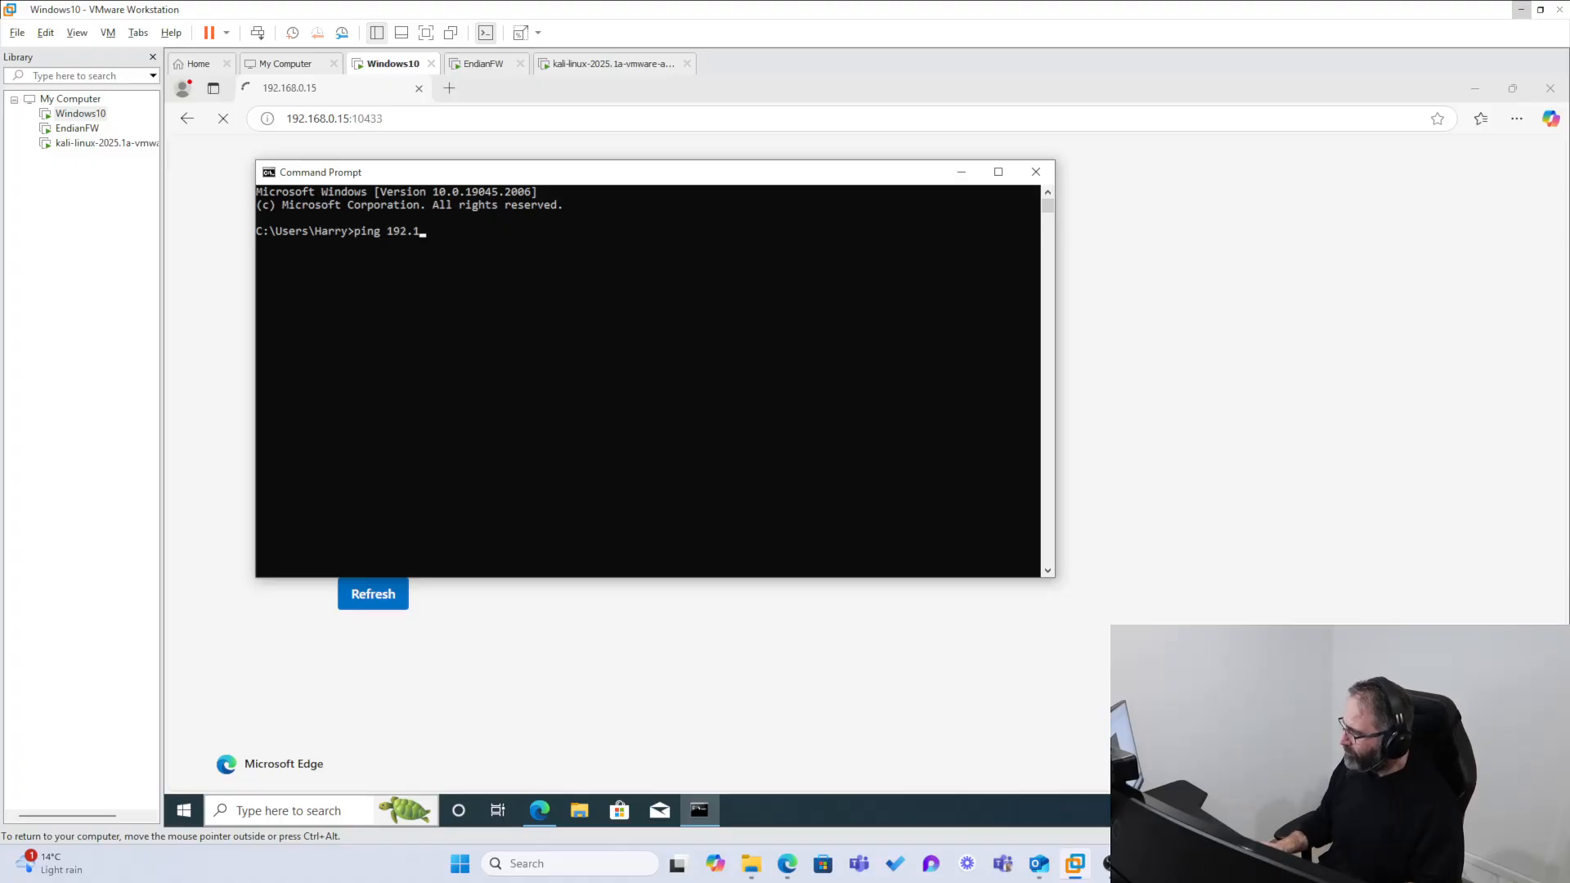
{"action": "type", "text": "68.0.15"}
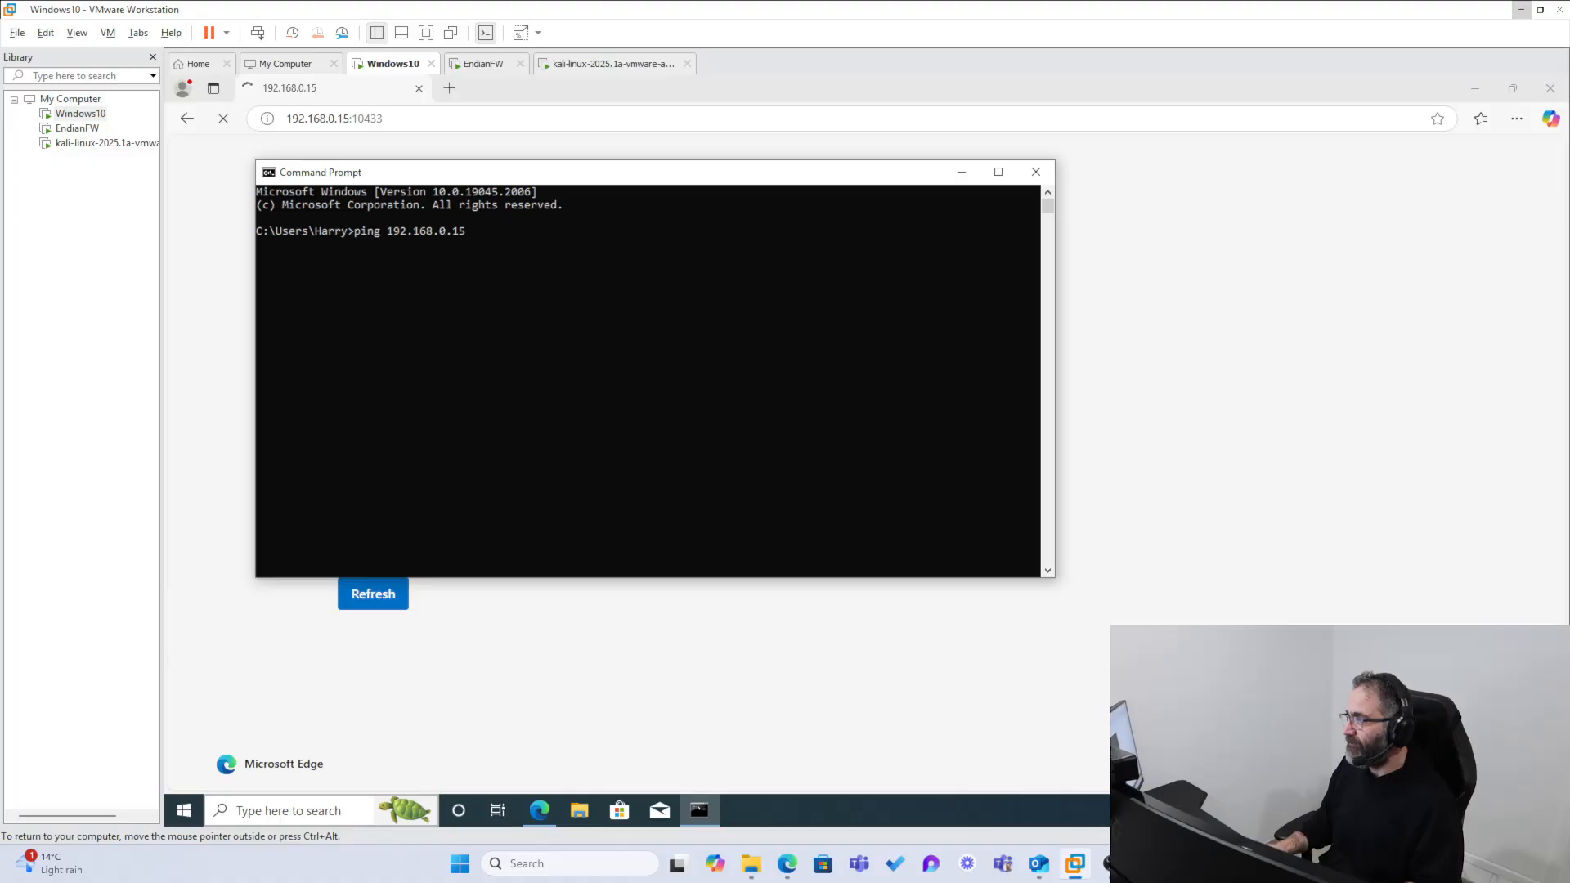
{"action": "key", "text": "Return"}
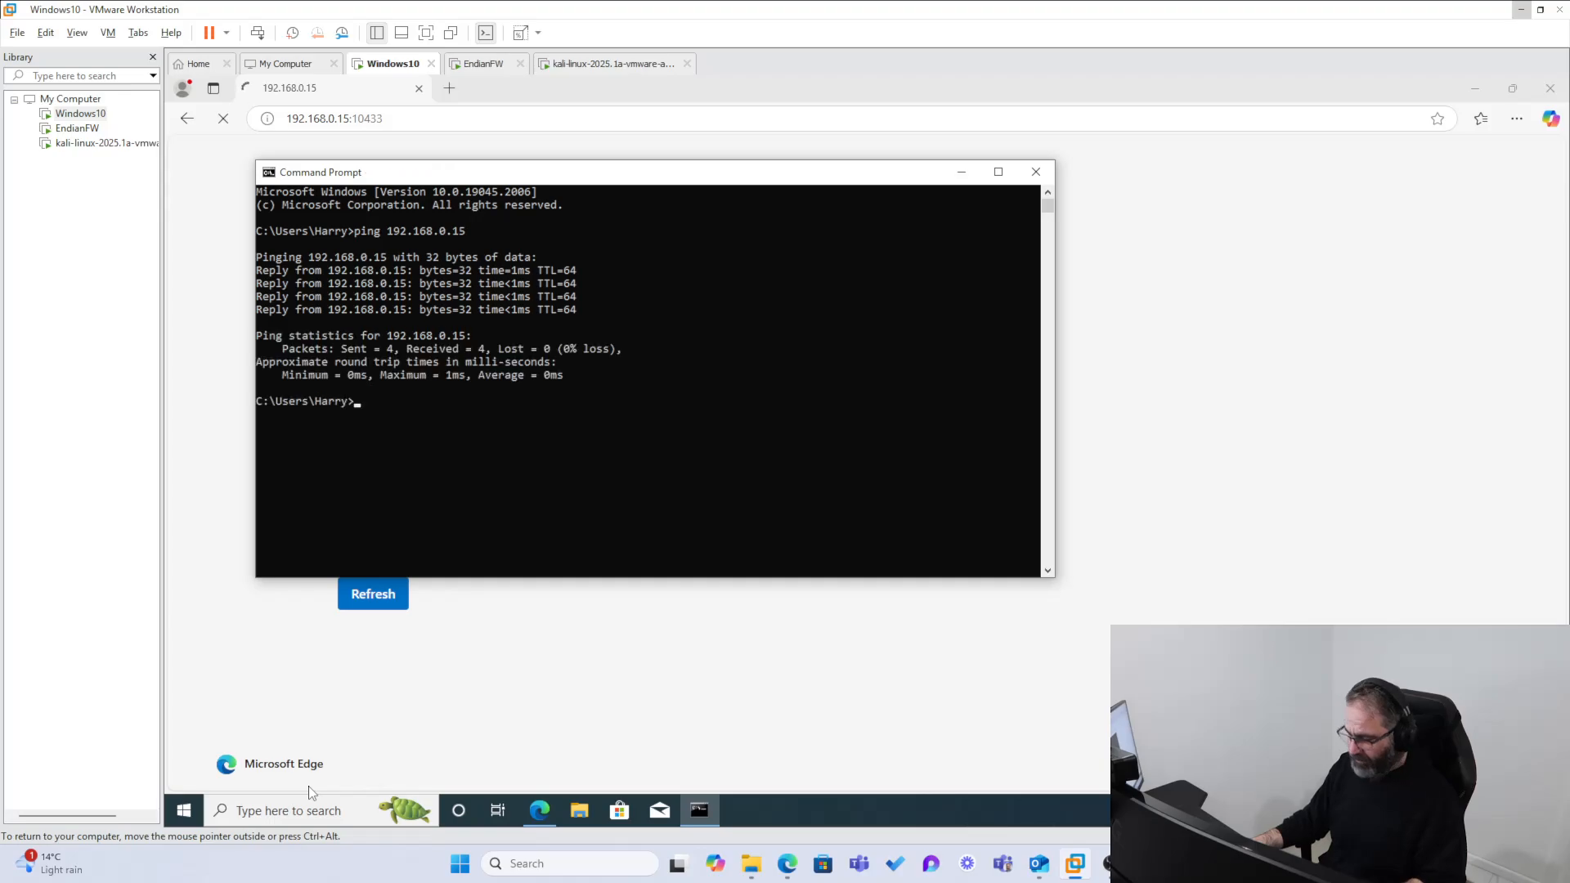
{"action": "key", "text": "Return"}
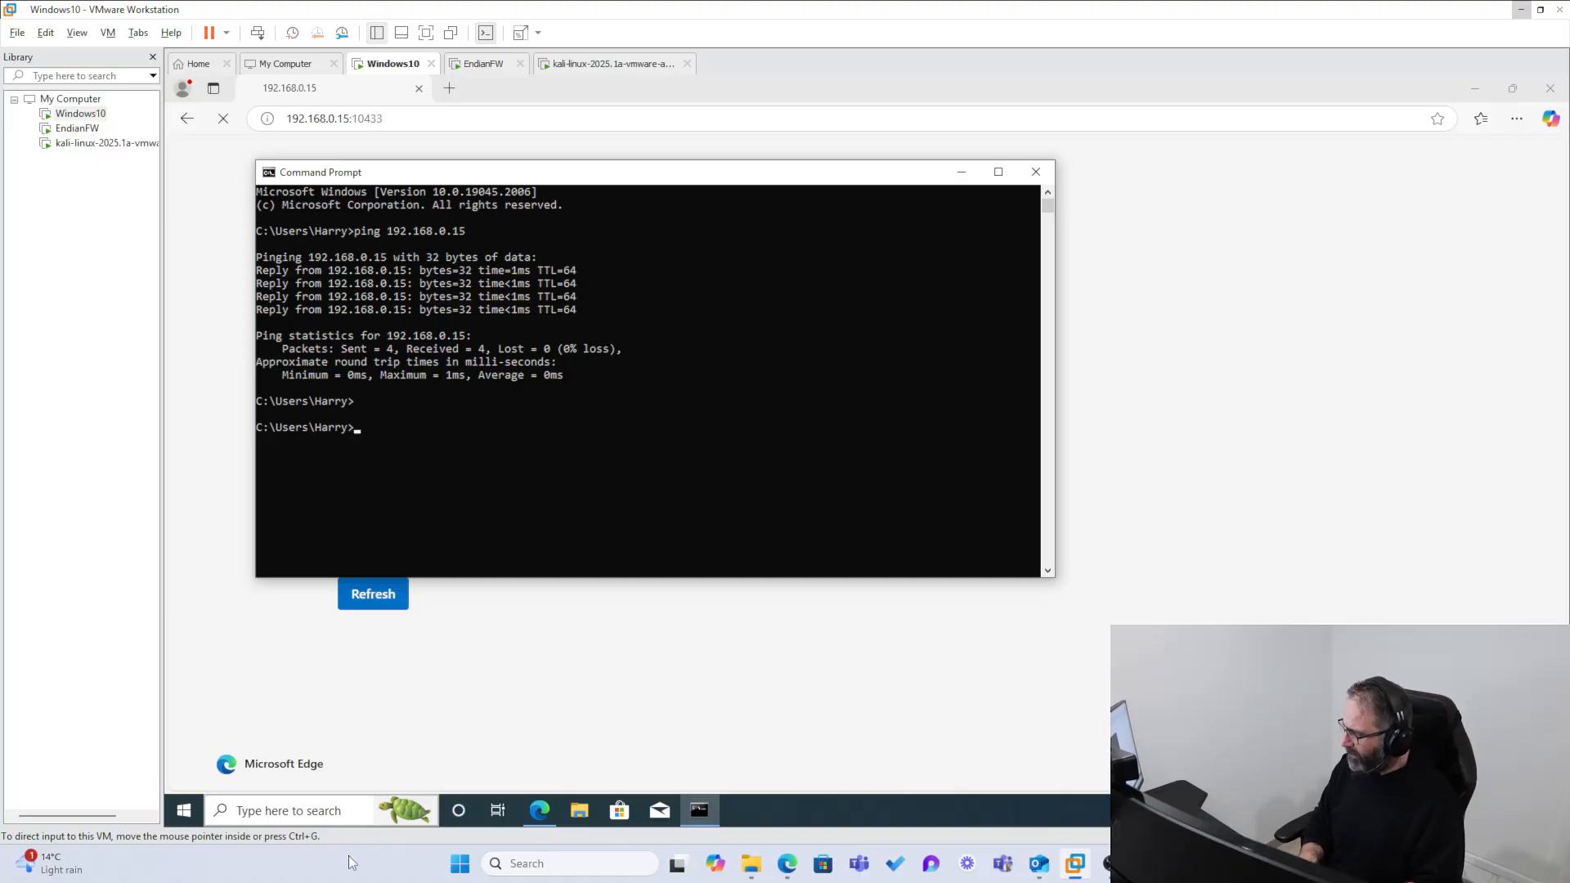
Step: Ping 1.1.1.1 from the Command Prompt to test internet access through the firewall
{"action": "left_click", "coordinate": [616, 497]}
{"action": "type", "text": "p"}
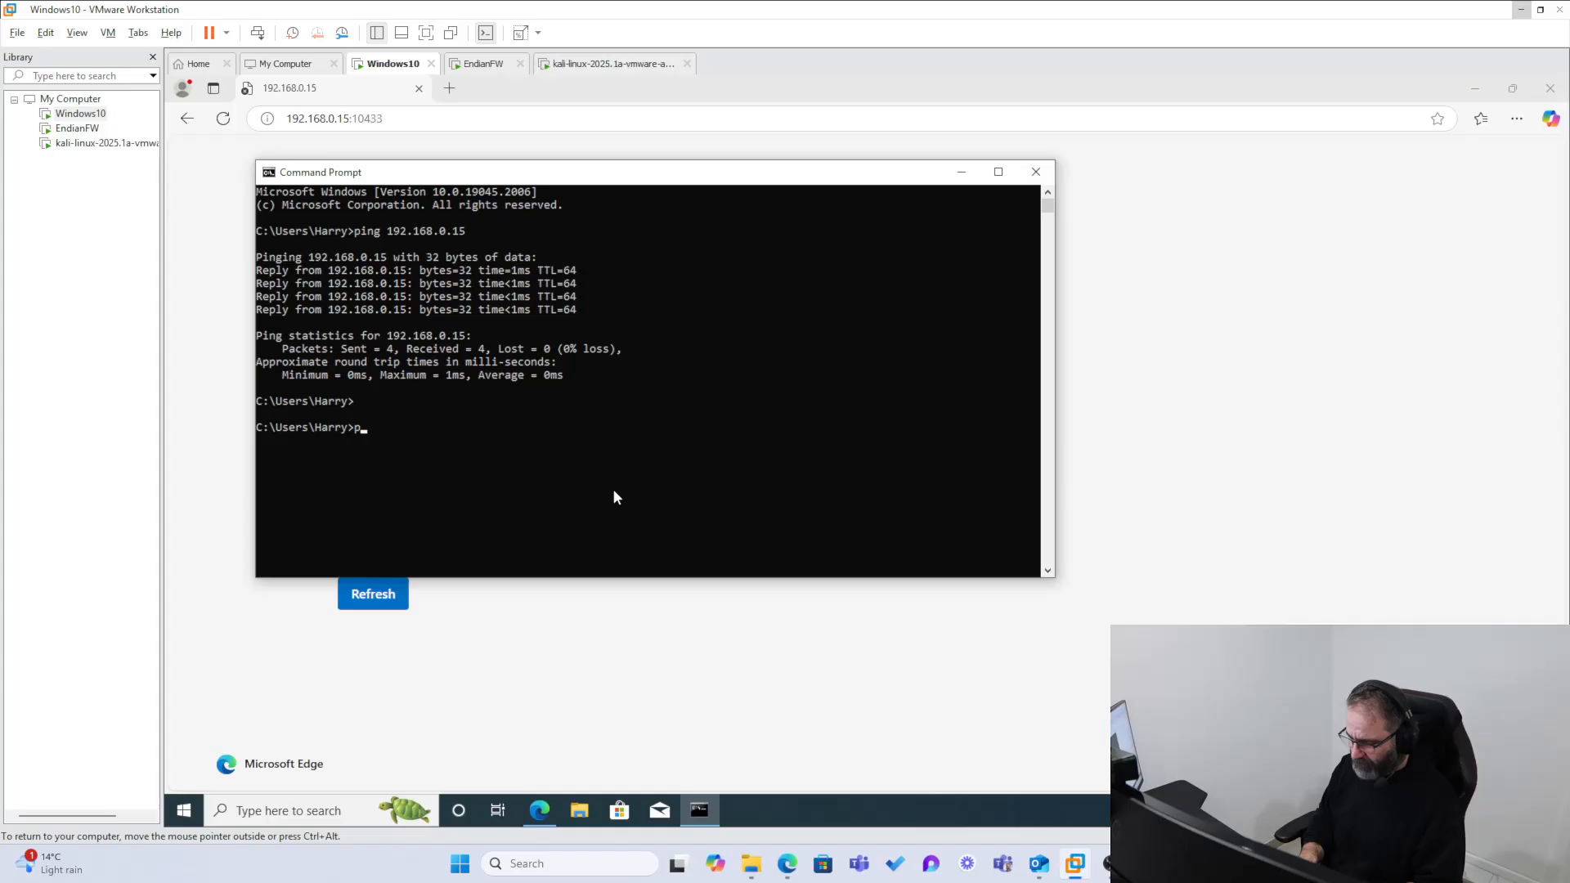
{"action": "type", "text": "ing 1.1.1.1"}
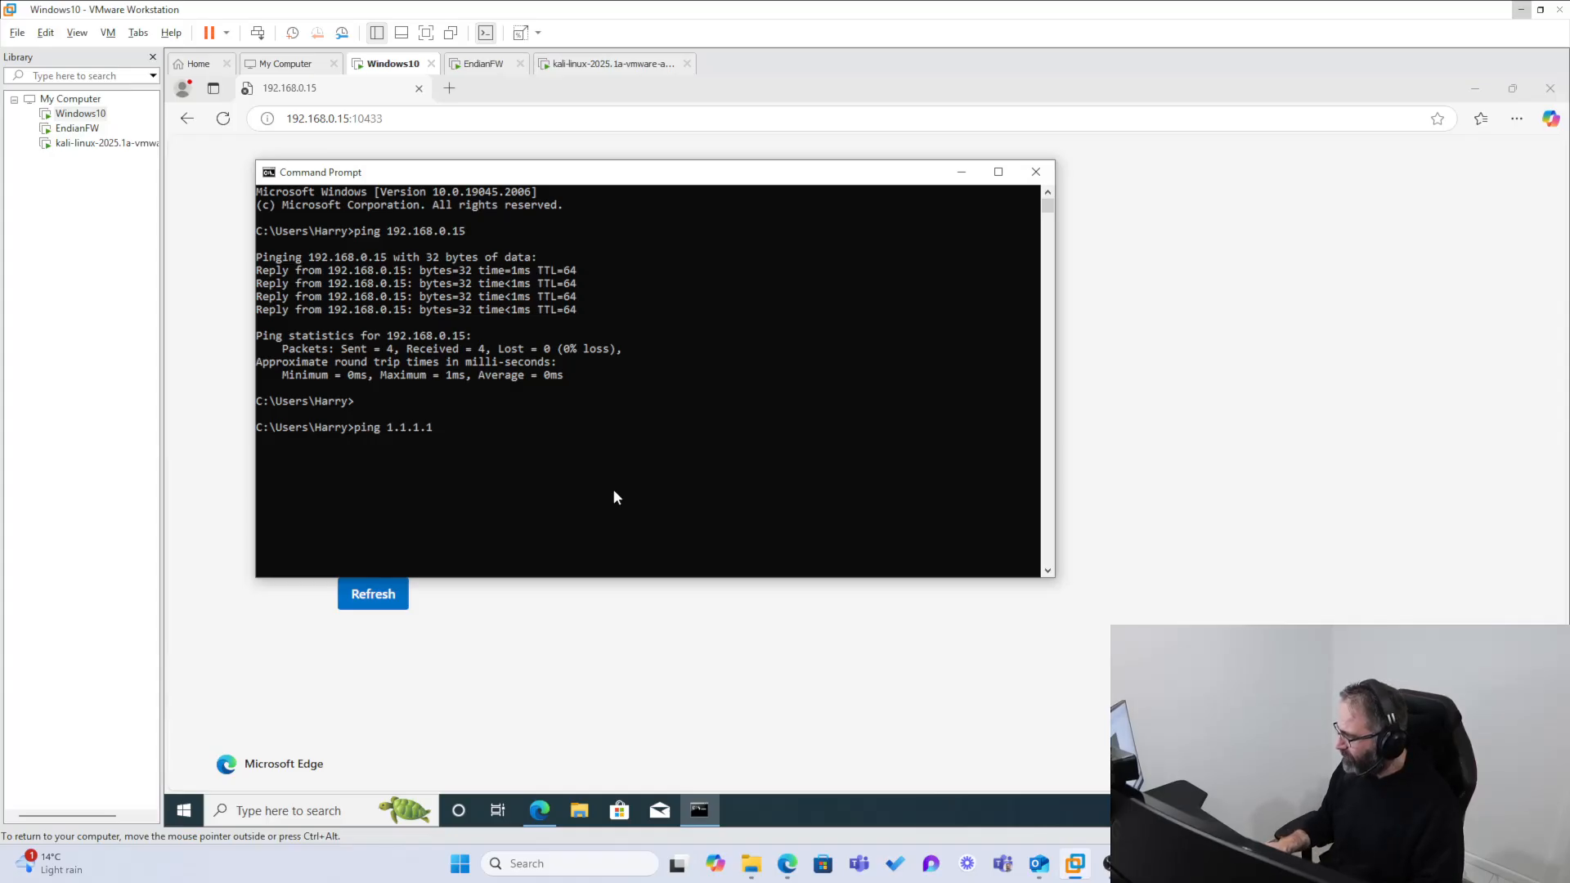
{"action": "key", "text": "Return"}
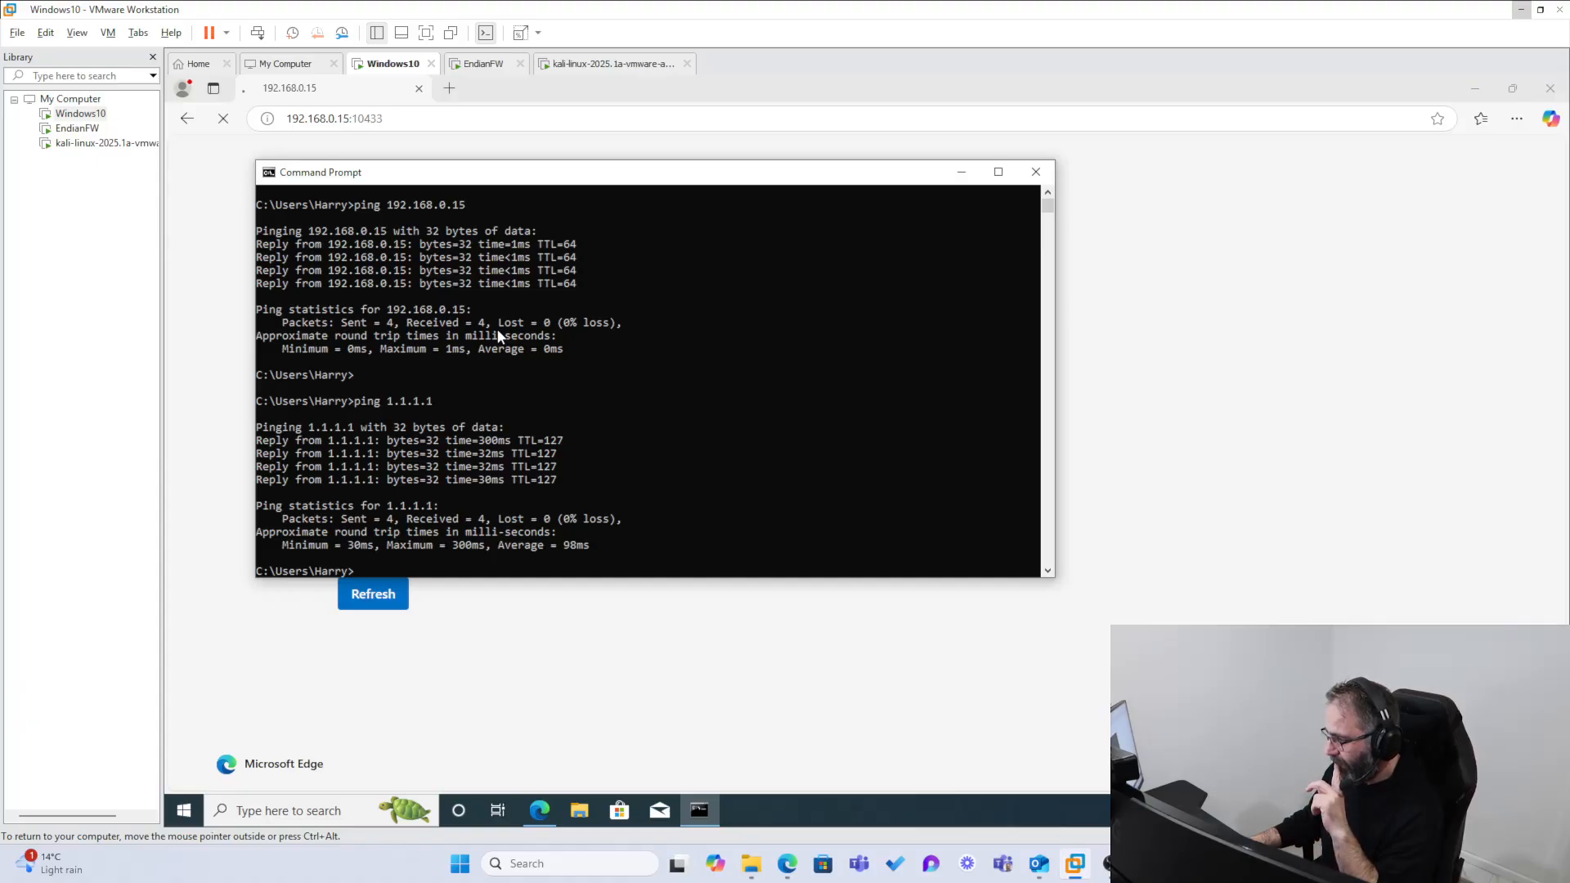
{"action": "left_click", "coordinate": [442, 506]}
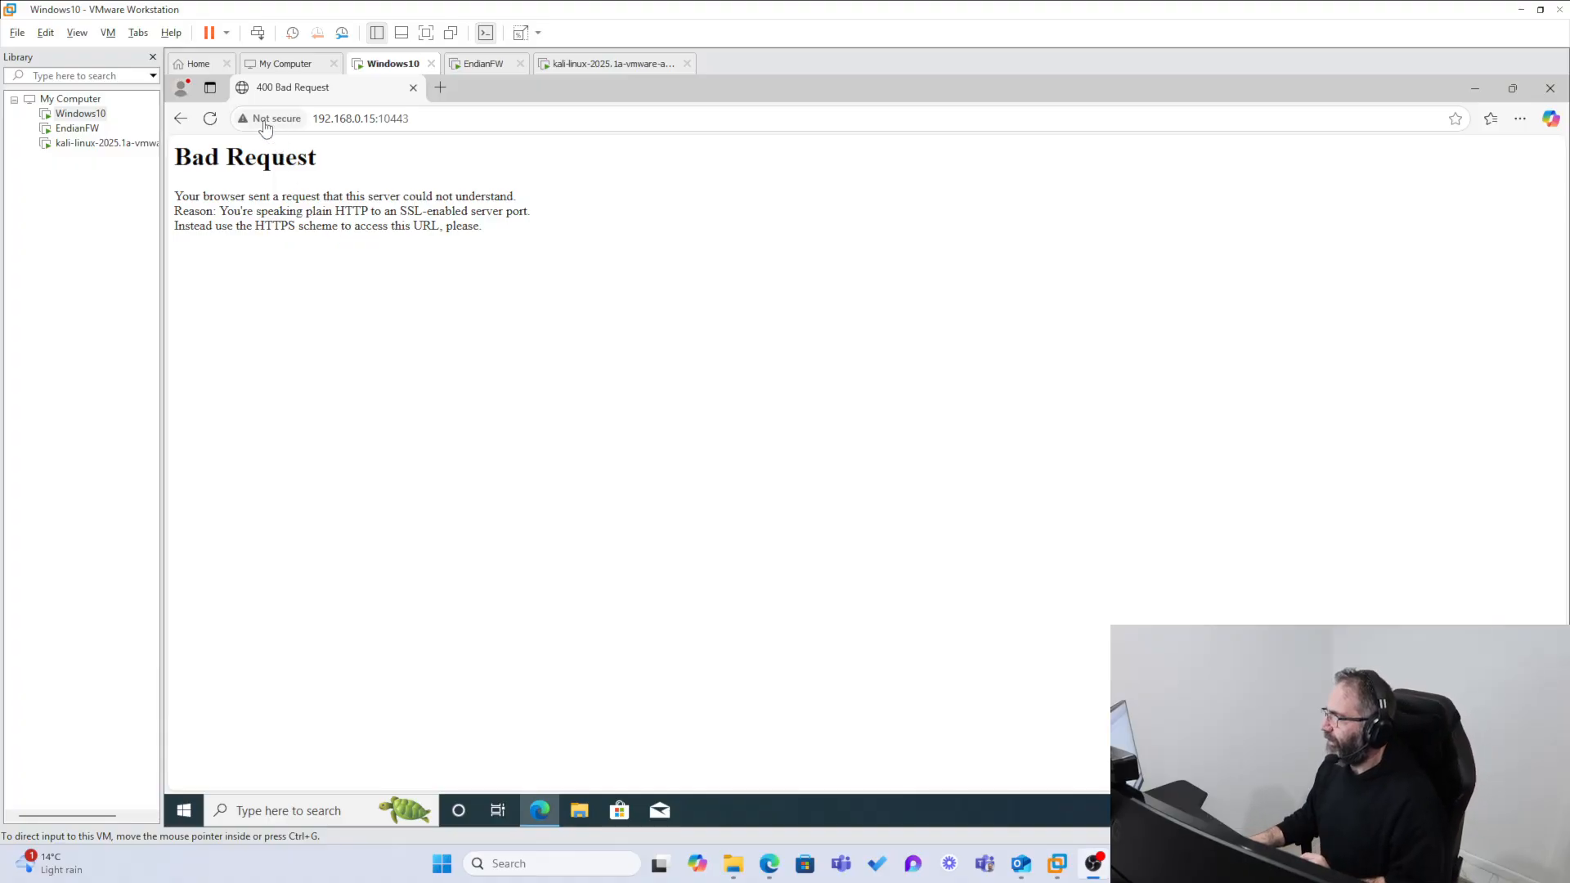
Step: Close the Microsoft Edge window showing the firewall's Bad Request page and reopen the browser
{"action": "left_click", "coordinate": [262, 123]}
{"action": "left_click", "coordinate": [1550, 88]}
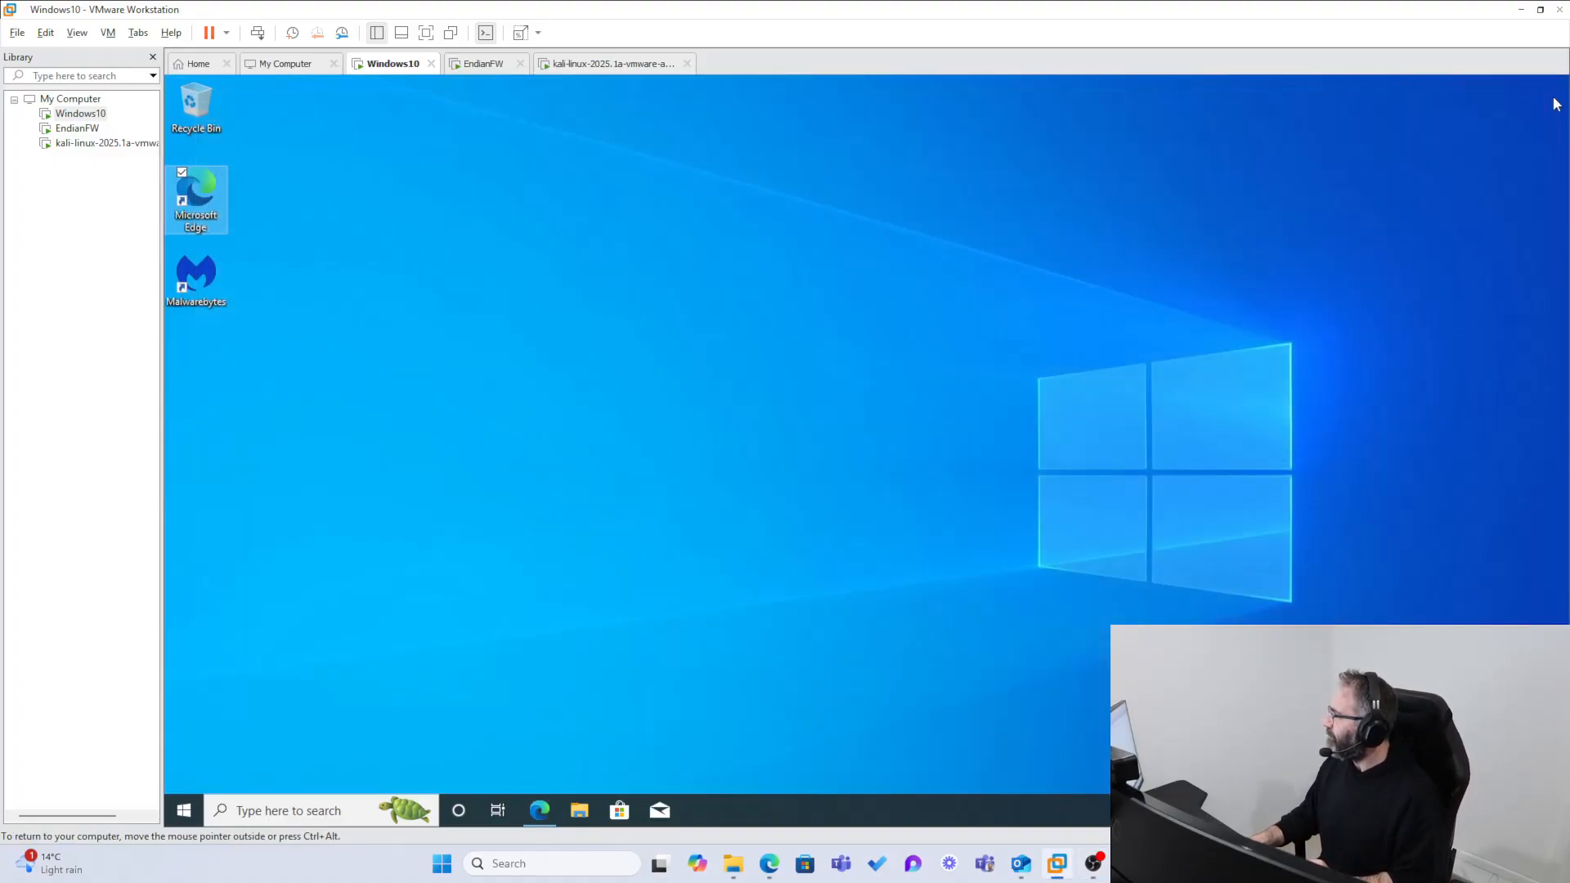
{"action": "double_click", "coordinate": [218, 206]}
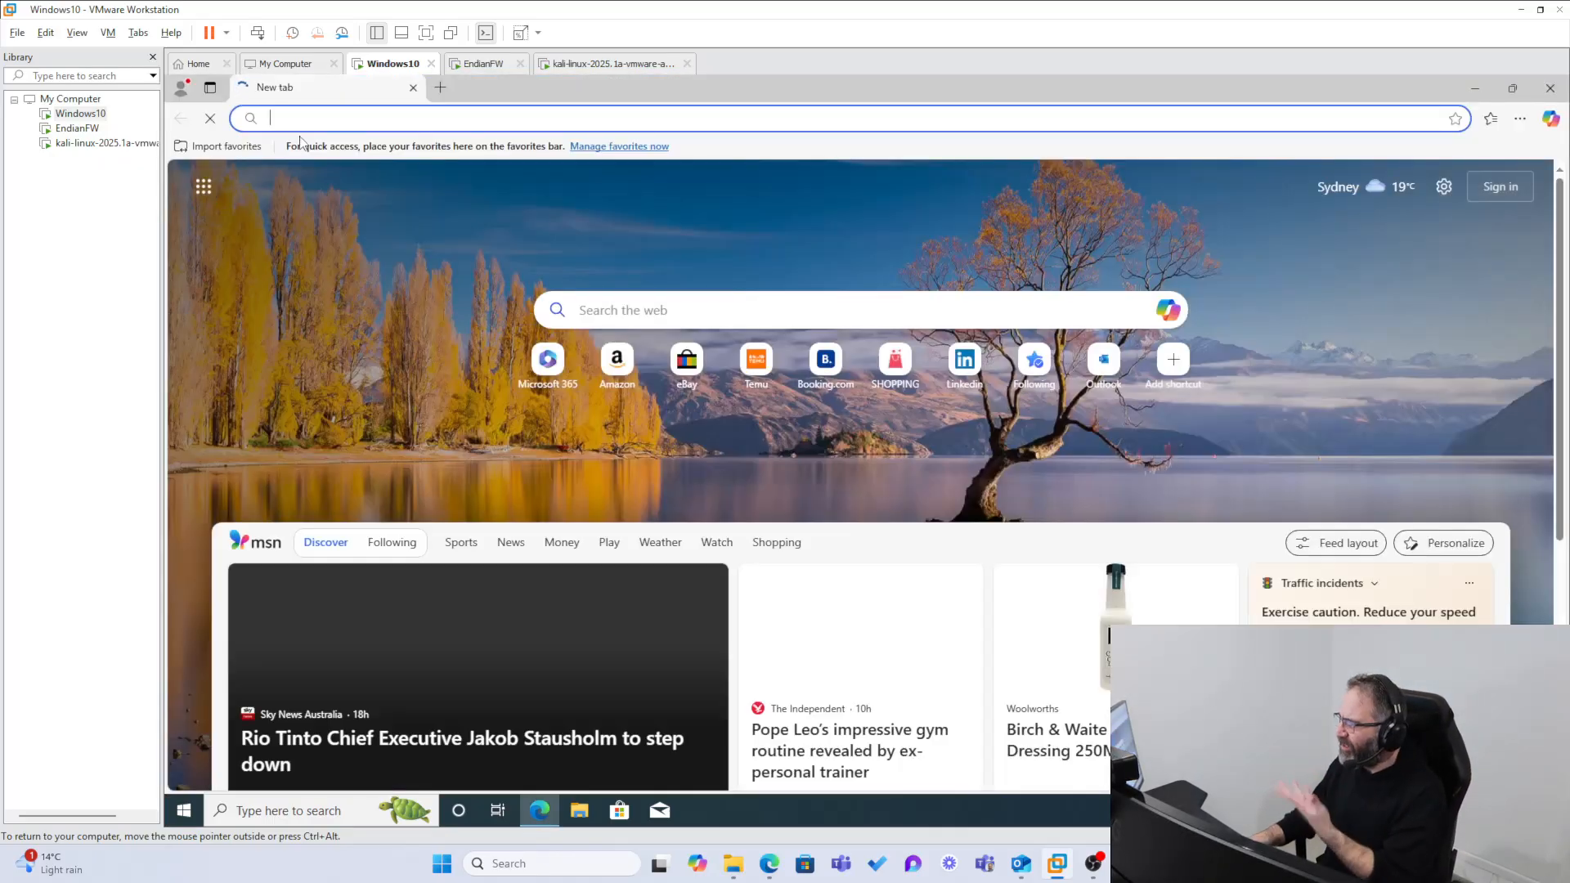
{"action": "left_click", "coordinate": [296, 120]}
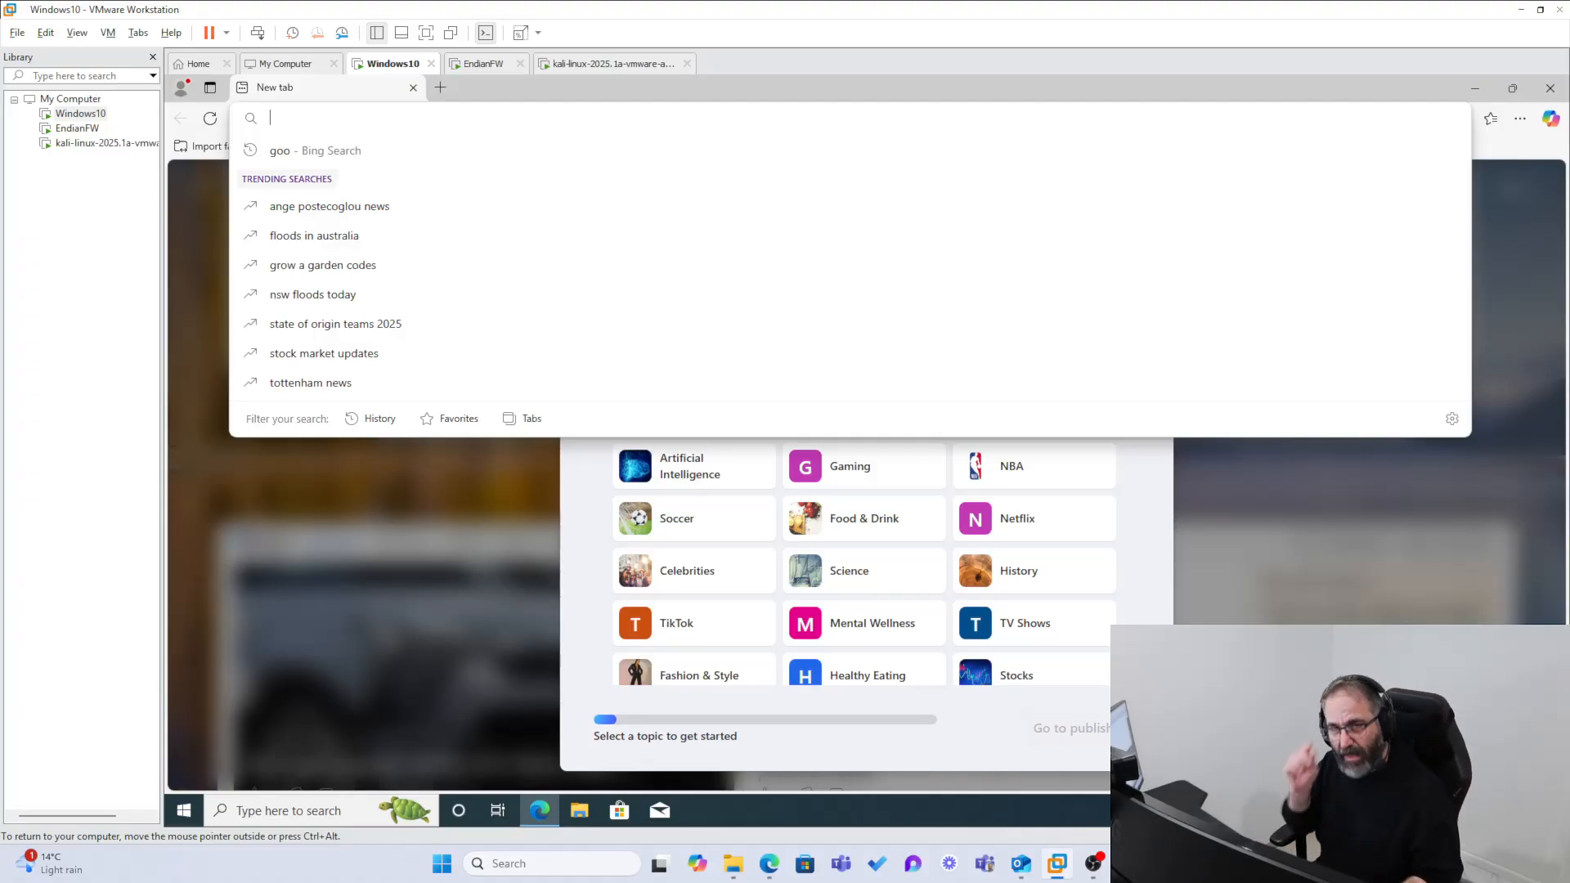
{"action": "type", "text": "httt"}
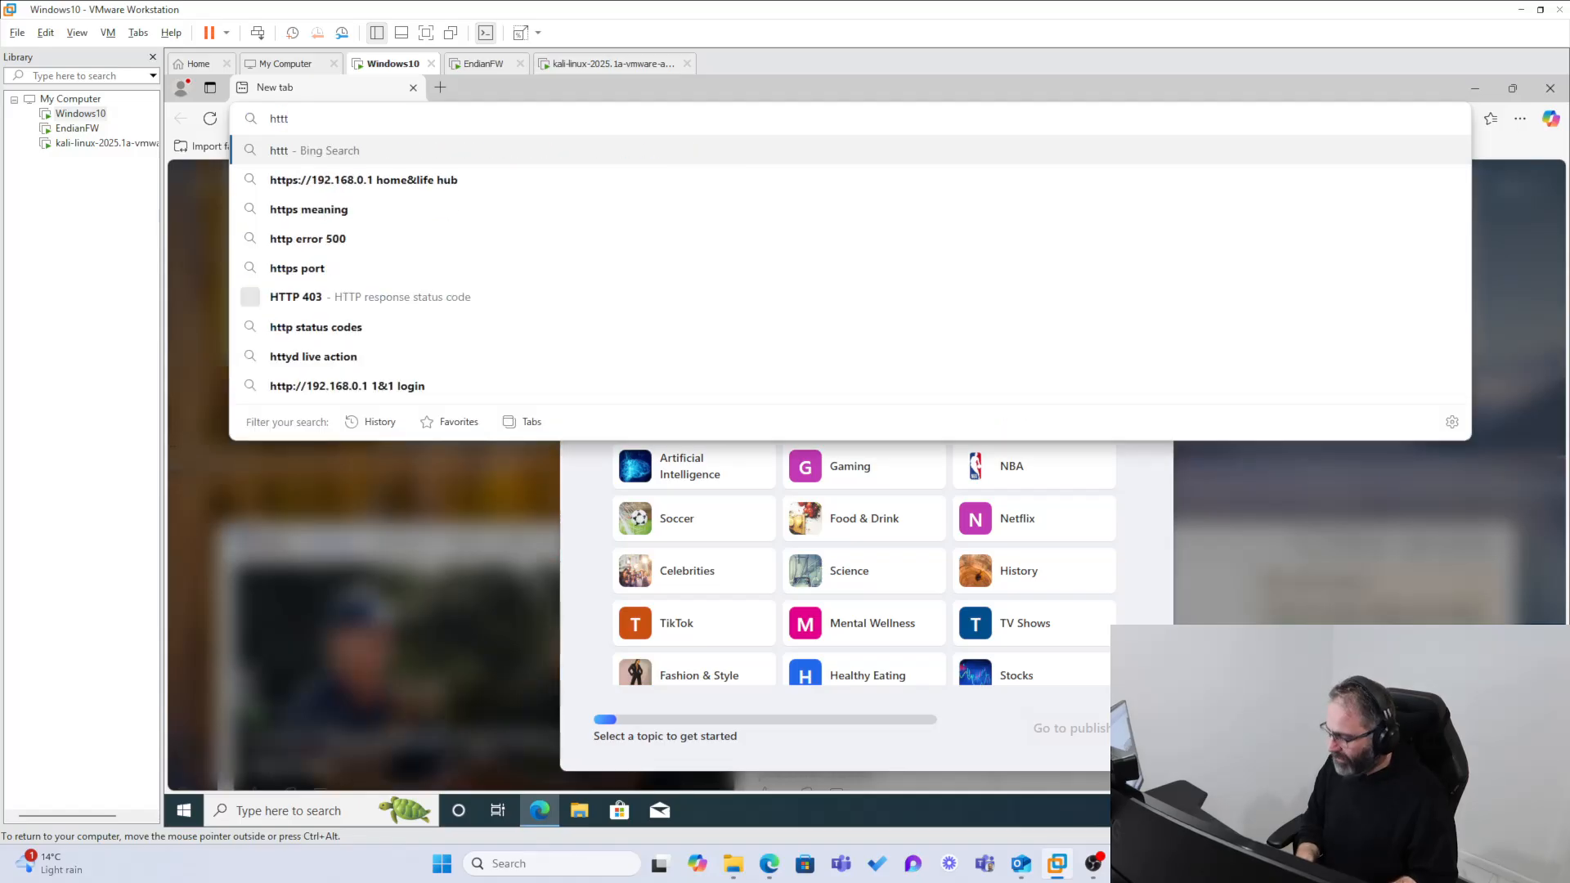
{"action": "key", "text": "BackSpace"}
{"action": "type", "text": "ps"}
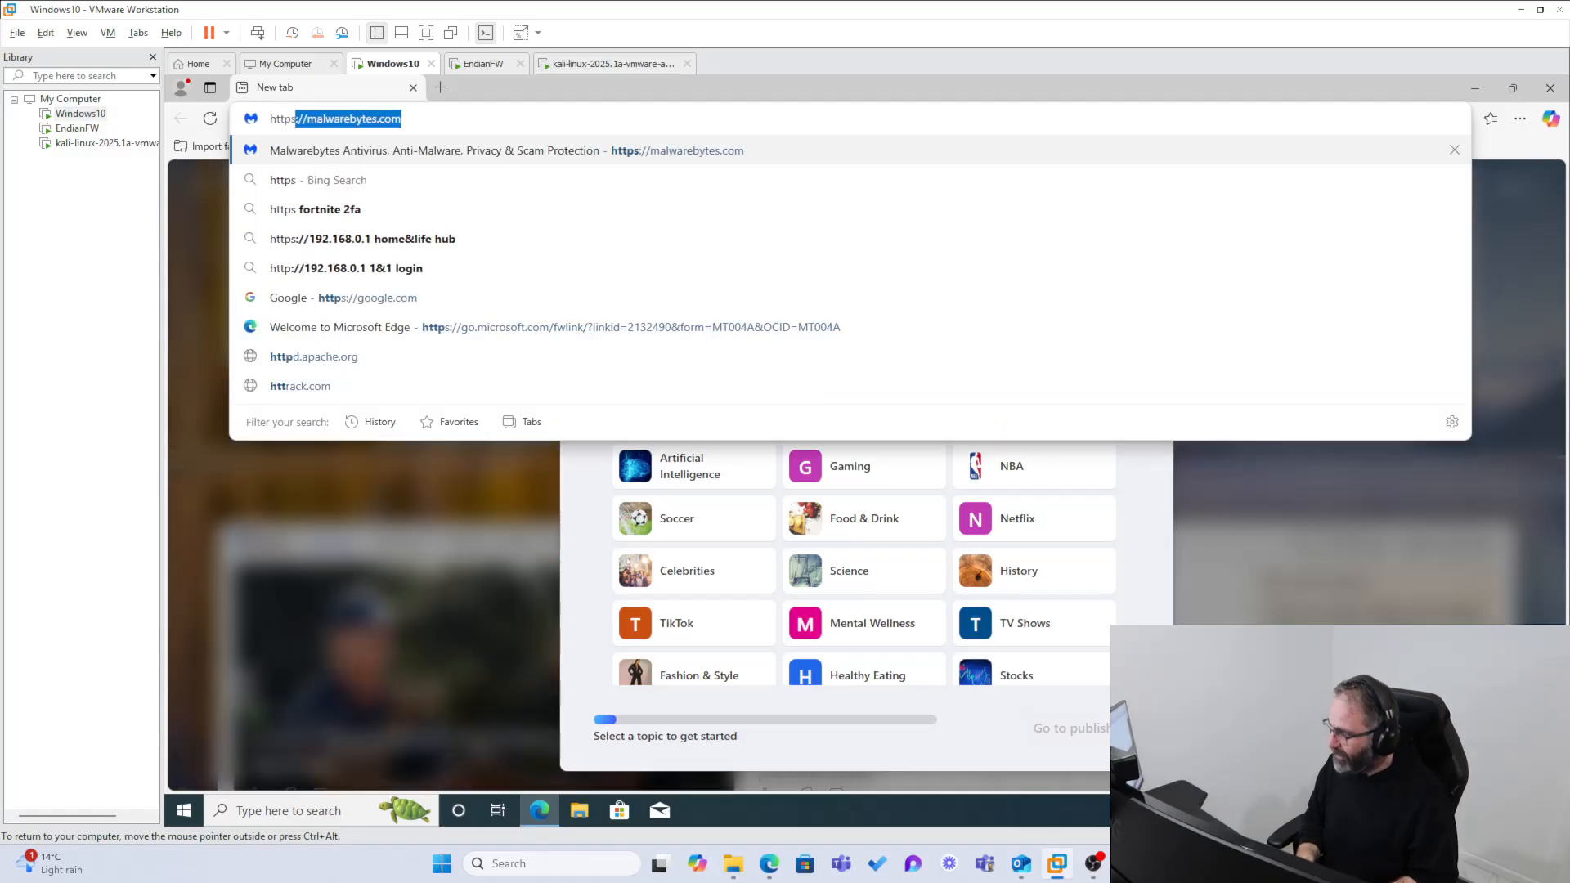
{"action": "type", "text": "://"}
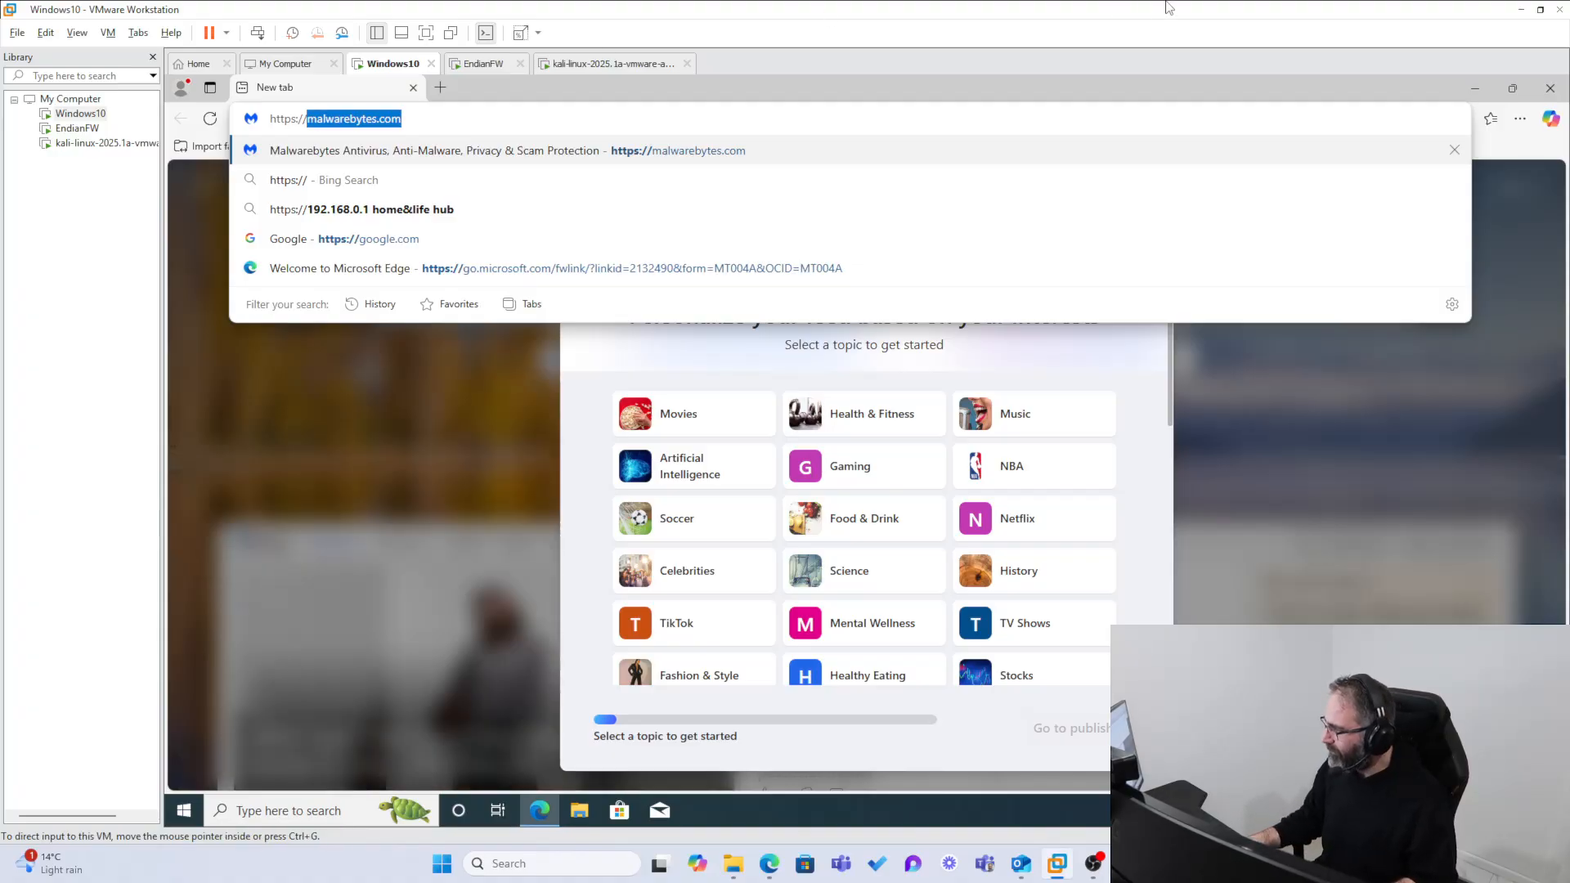
{"action": "type", "text": "malwarebytes."}
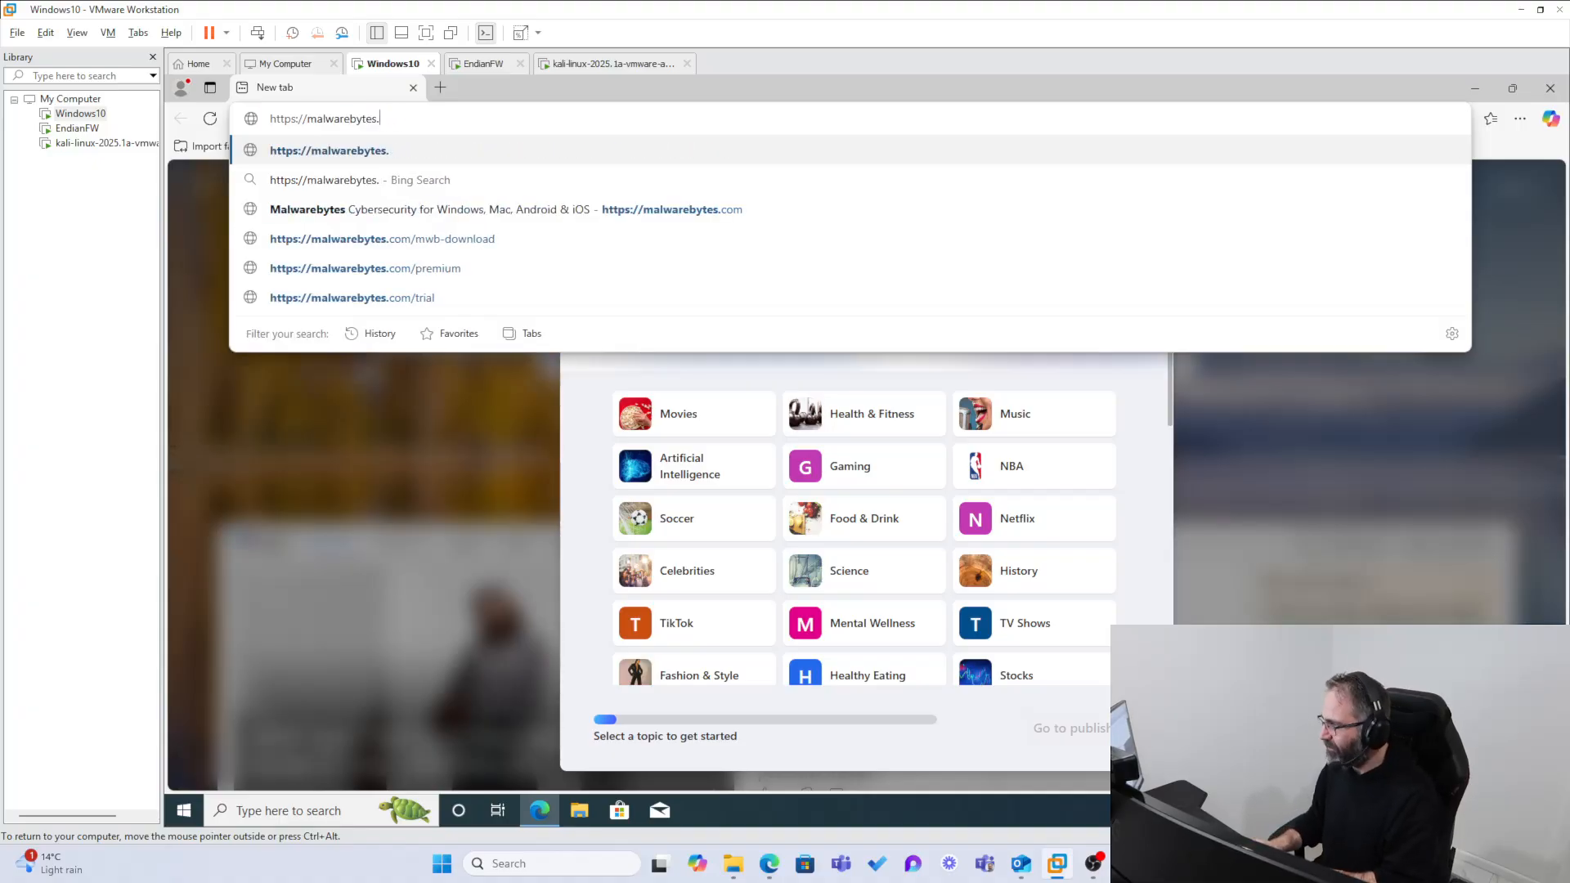
{"action": "key", "text": "BackSpace"}
{"action": "key", "text": "BackSpace"}
{"action": "key", "text": "BackSpace"}
{"action": "key", "text": "BackSpace"}
{"action": "key", "text": "BackSpace"}
{"action": "key", "text": "BackSpace"}
{"action": "key", "text": "BackSpace"}
{"action": "key", "text": "BackSpace"}
{"action": "key", "text": "BackSpace"}
{"action": "key", "text": "BackSpace"}
{"action": "key", "text": "BackSpace"}
{"action": "key", "text": "BackSpace"}
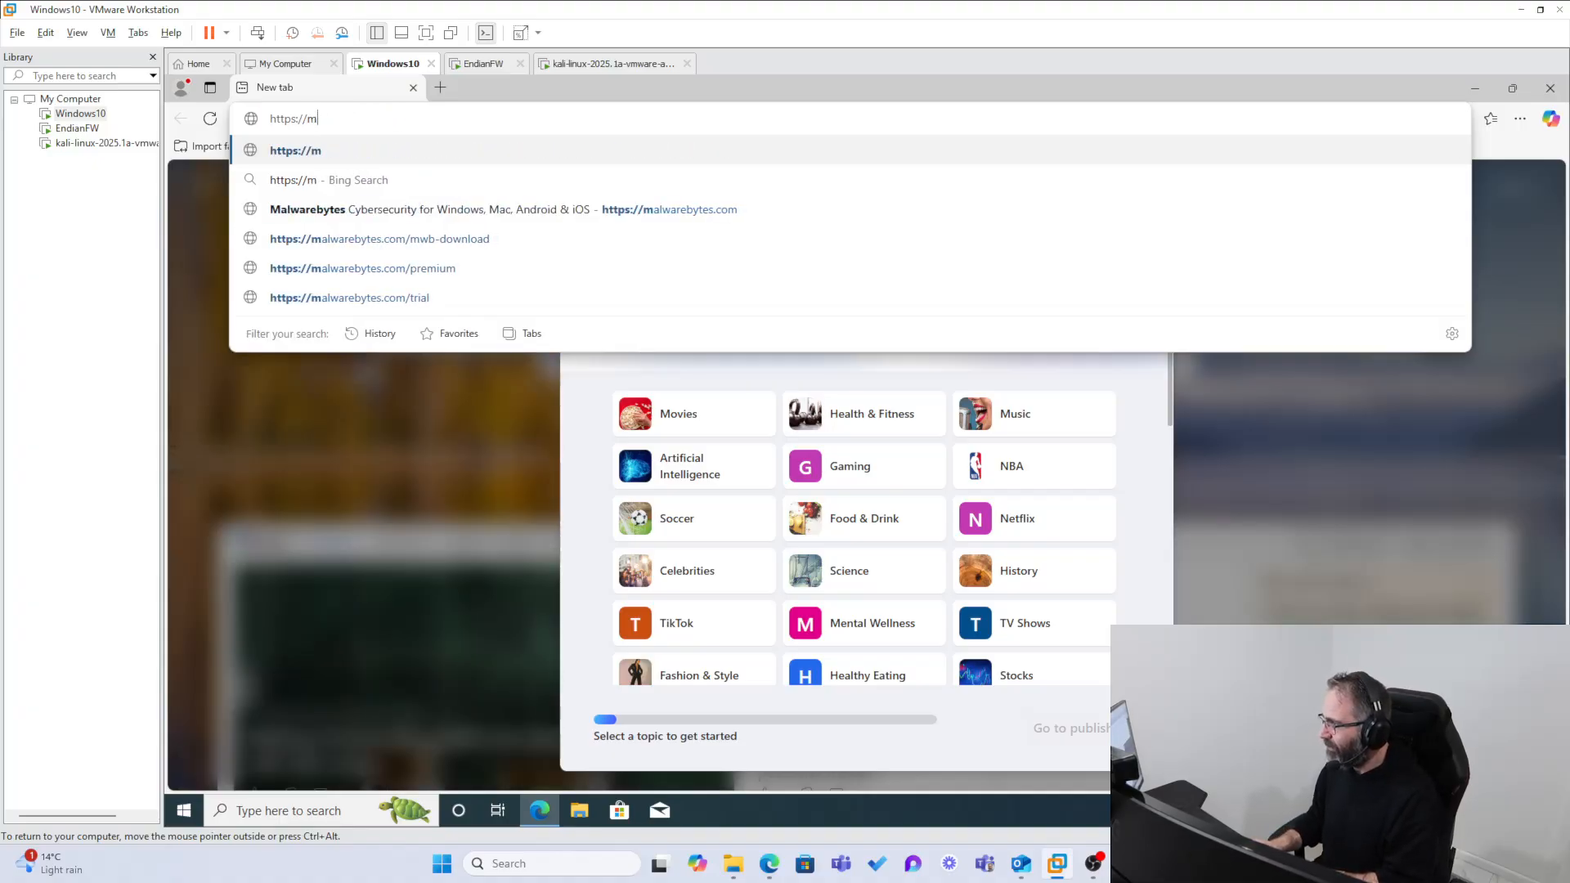
{"action": "key", "text": "BackSpace"}
{"action": "type", "text": "192"}
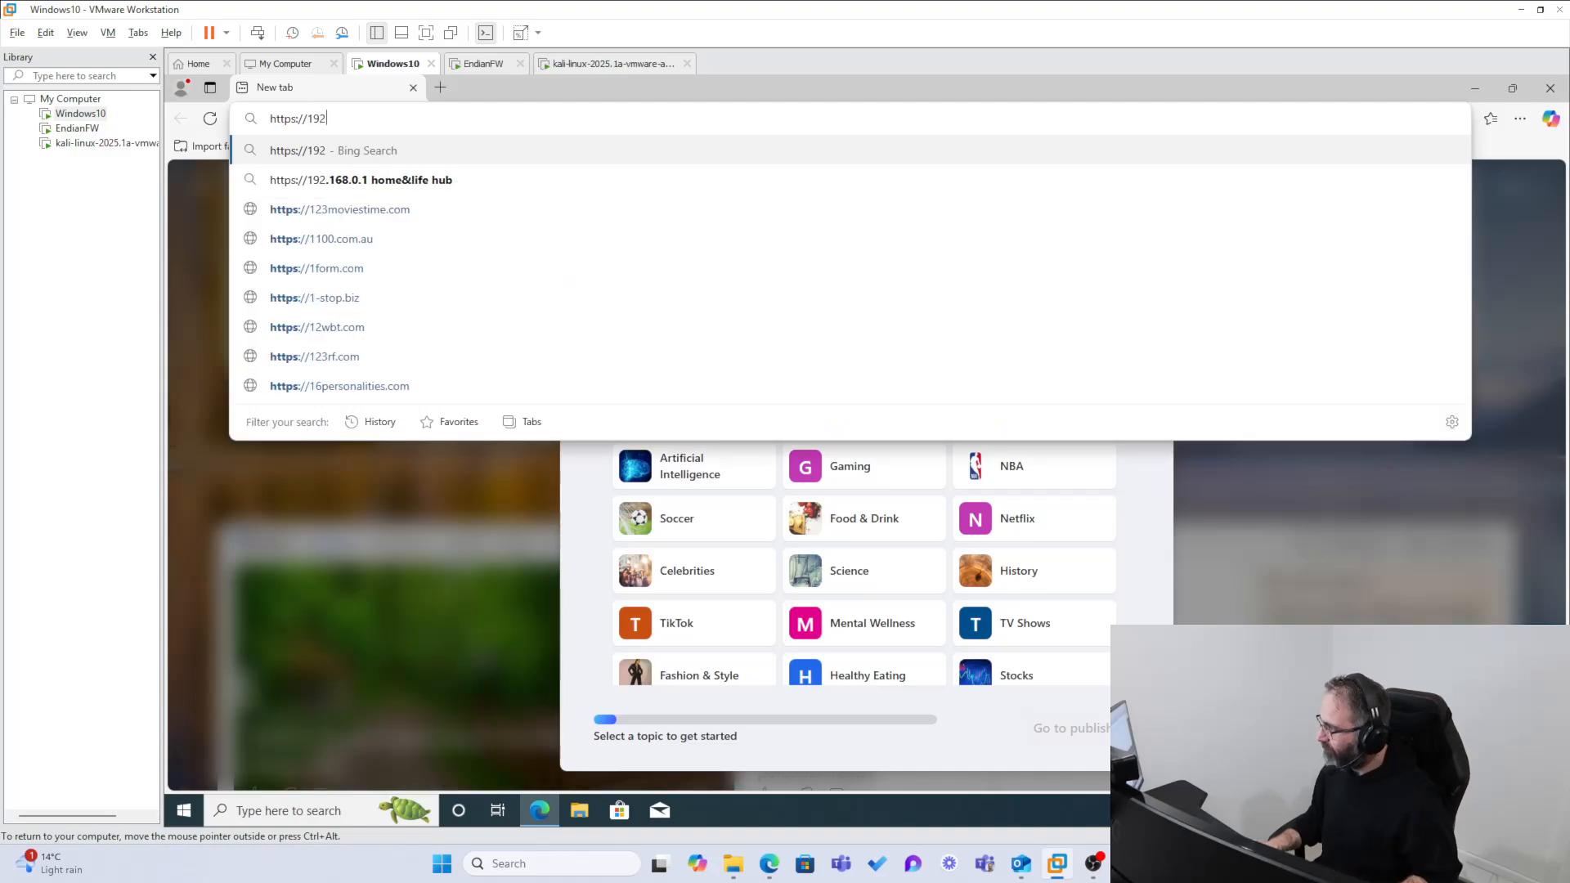
{"action": "type", "text": ".168.0.1"}
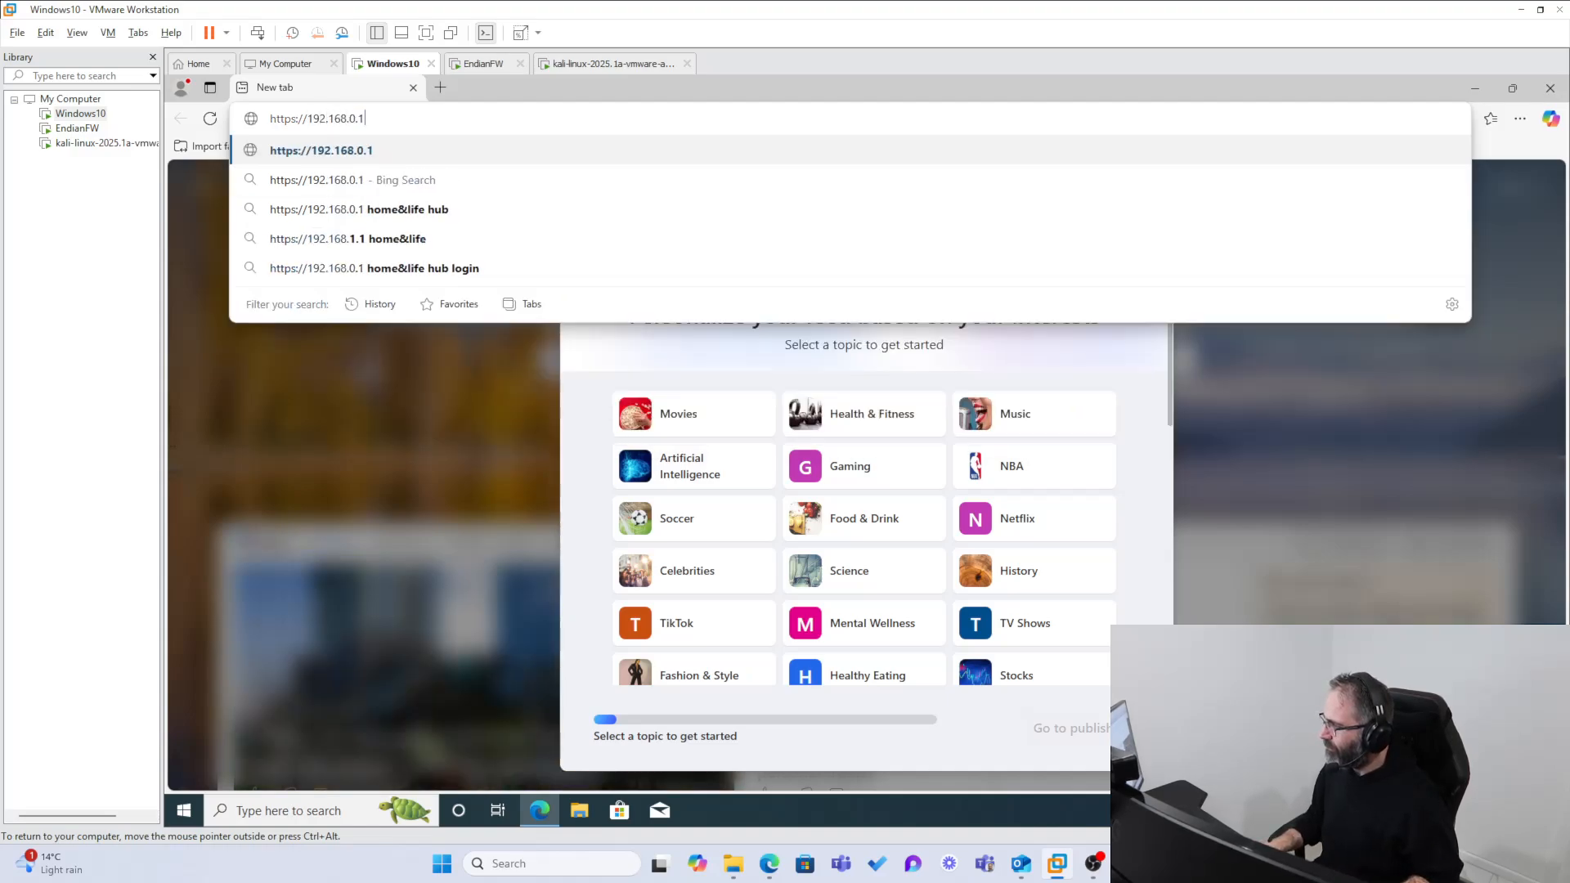
{"action": "type", "text": "5:10443"}
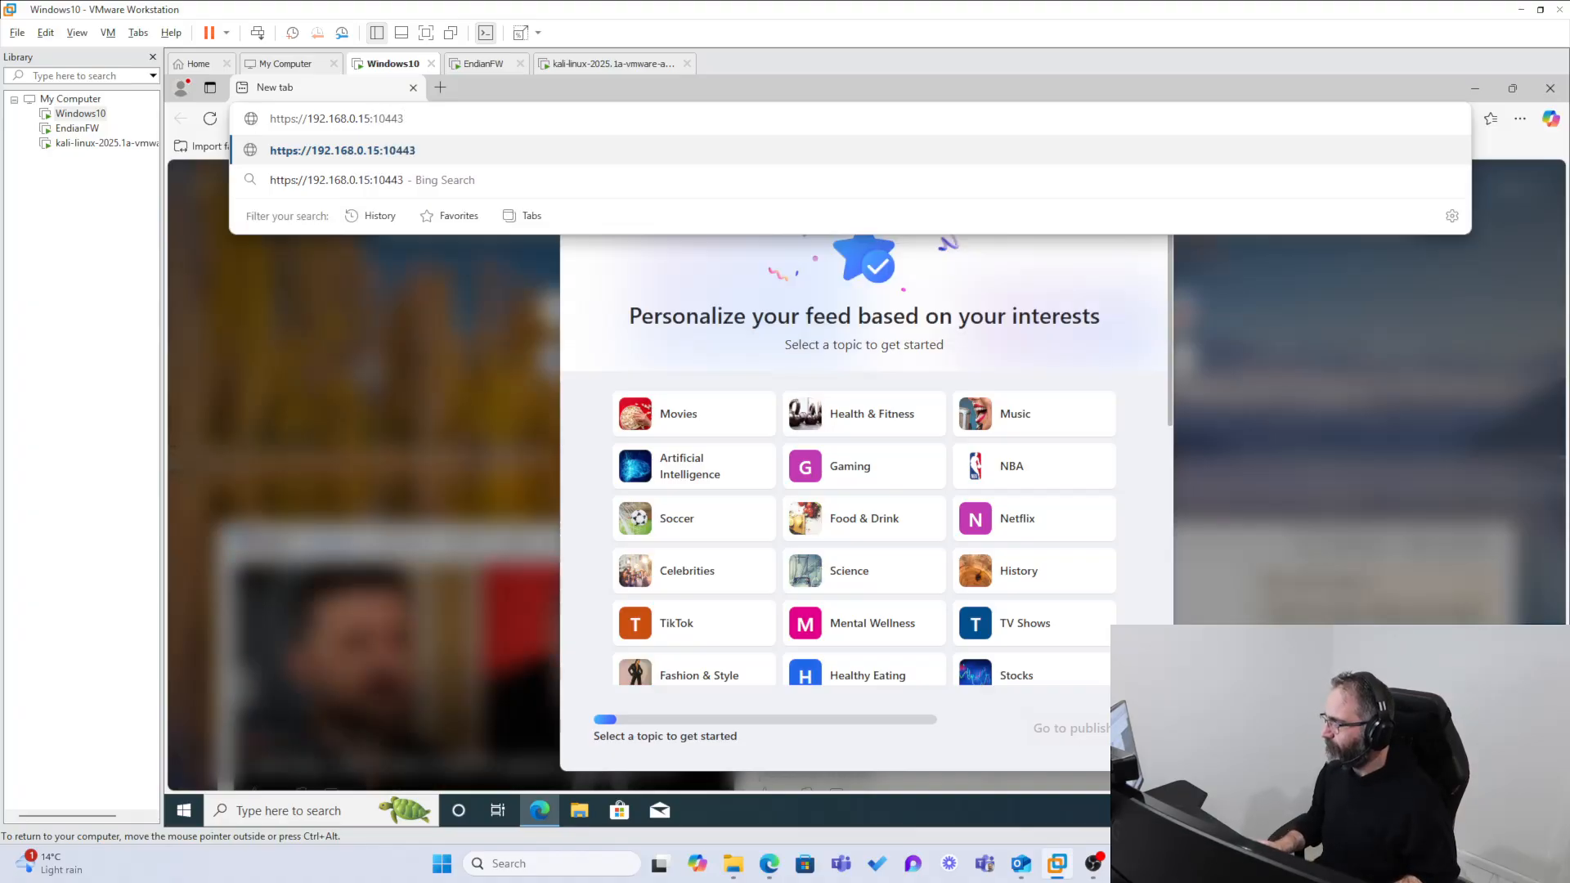
{"action": "key", "text": "Return"}
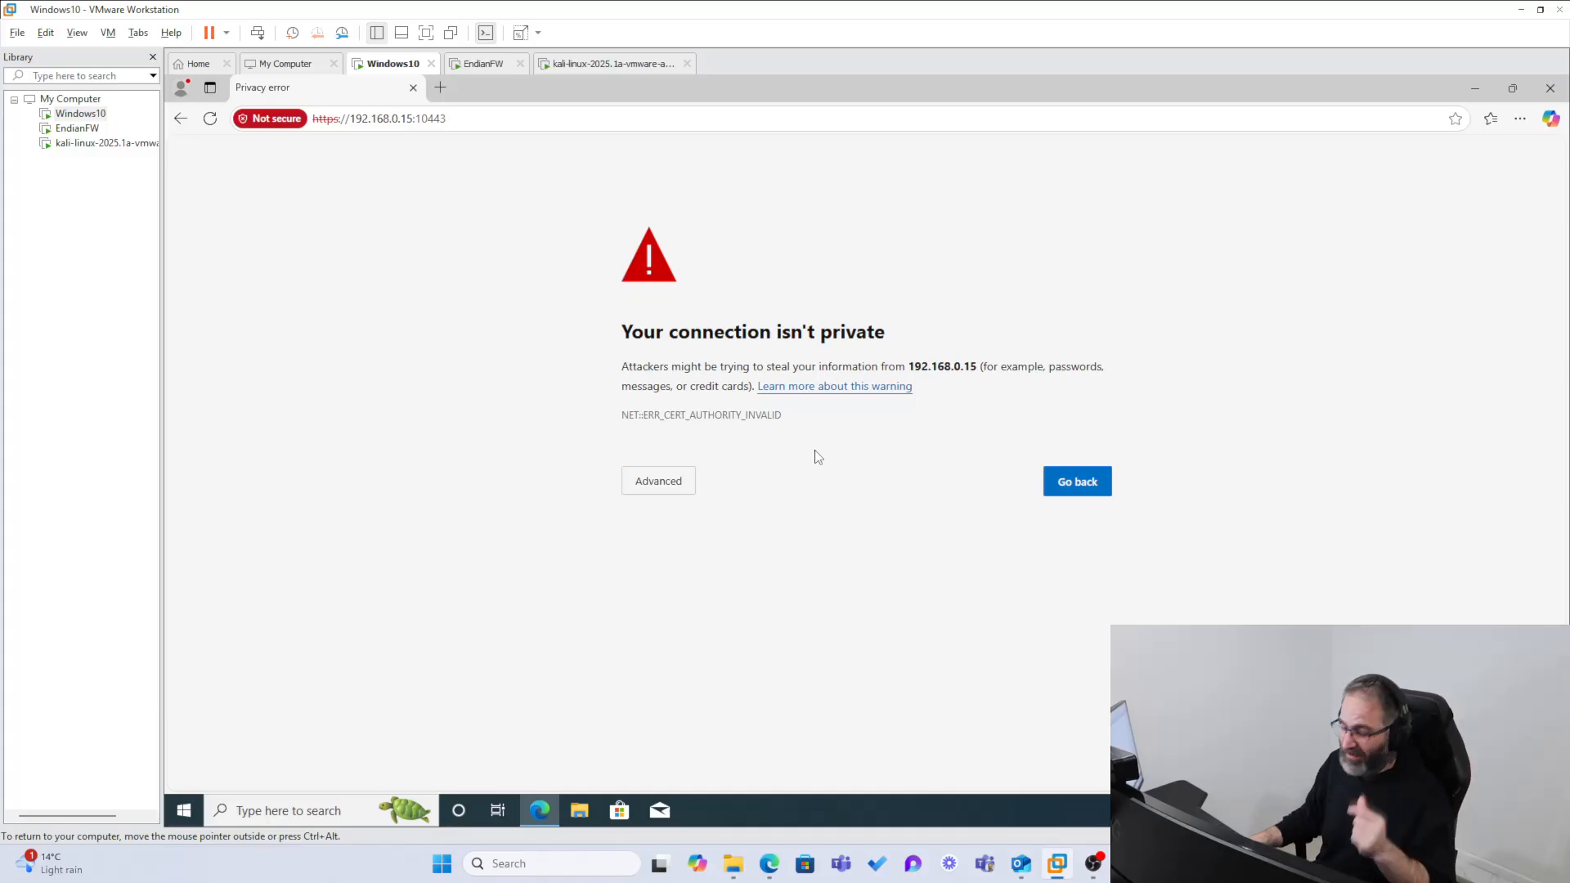
{"action": "left_click", "coordinate": [669, 484]}
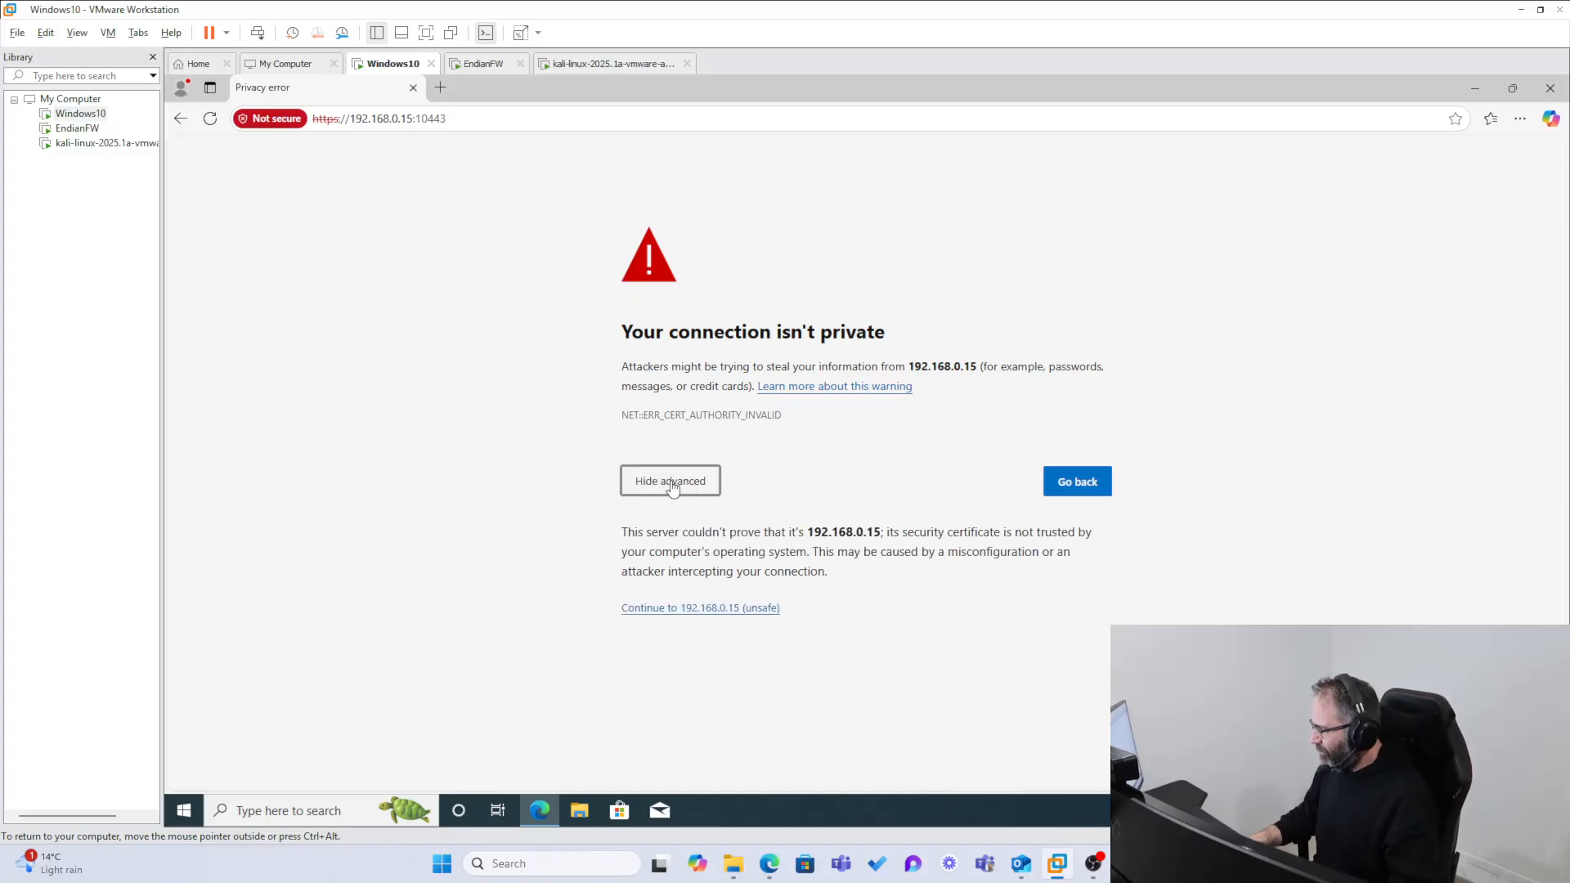
{"action": "left_click", "coordinate": [679, 609]}
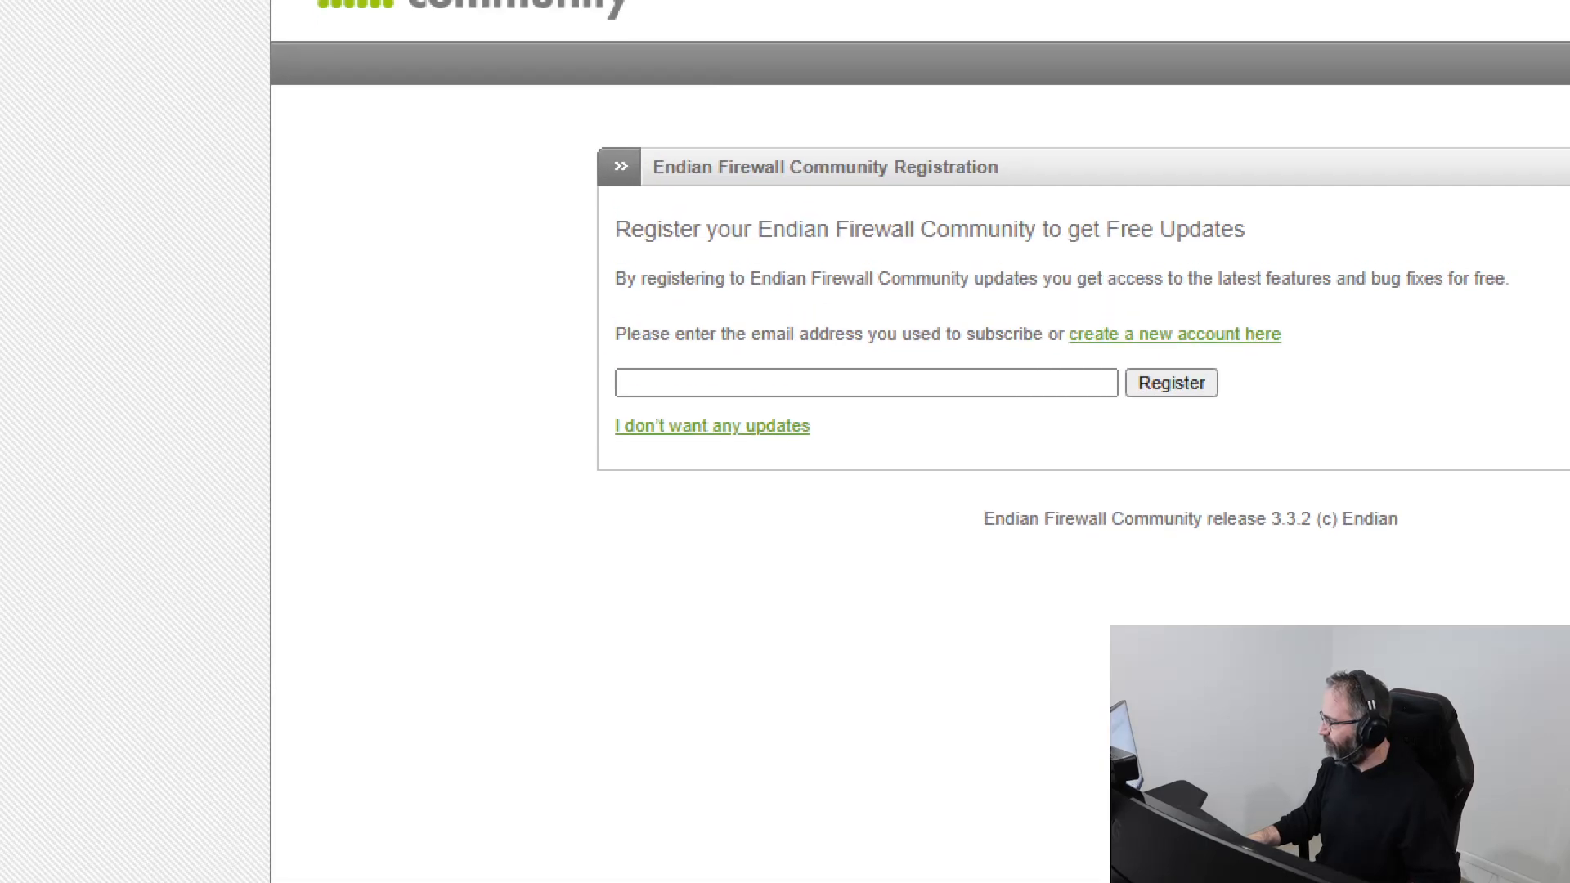
Step: Decline the Endian Firewall Community update registration and sign in to the management site as admin with the account password
{"action": "left_click_drag", "start_coordinate": [682, 375], "coordinate": [653, 339]}
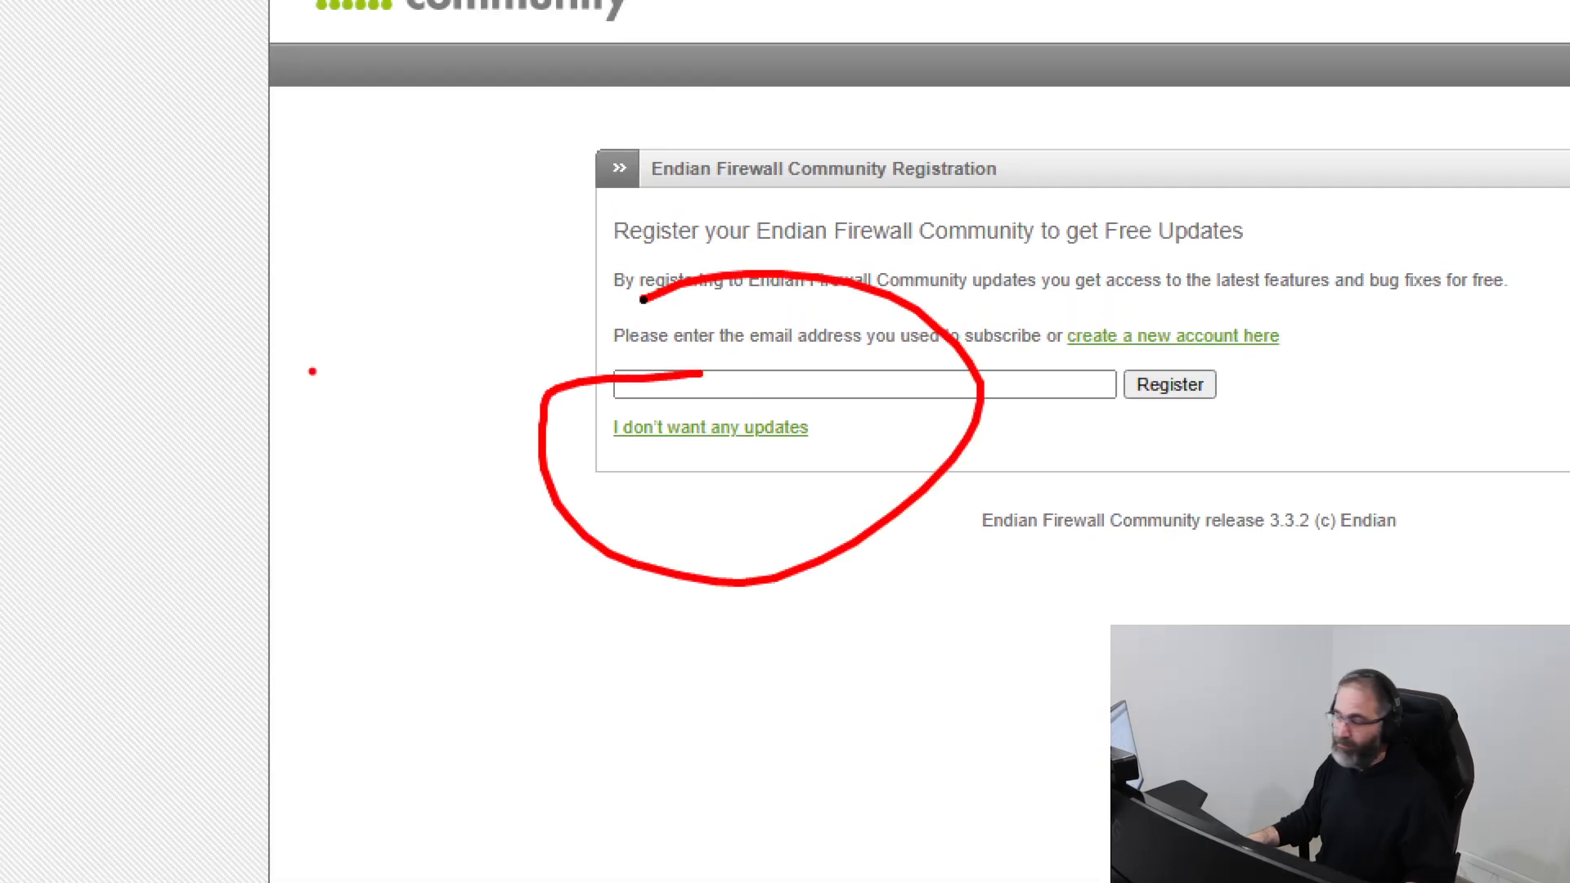
{"action": "key", "text": "Escape"}
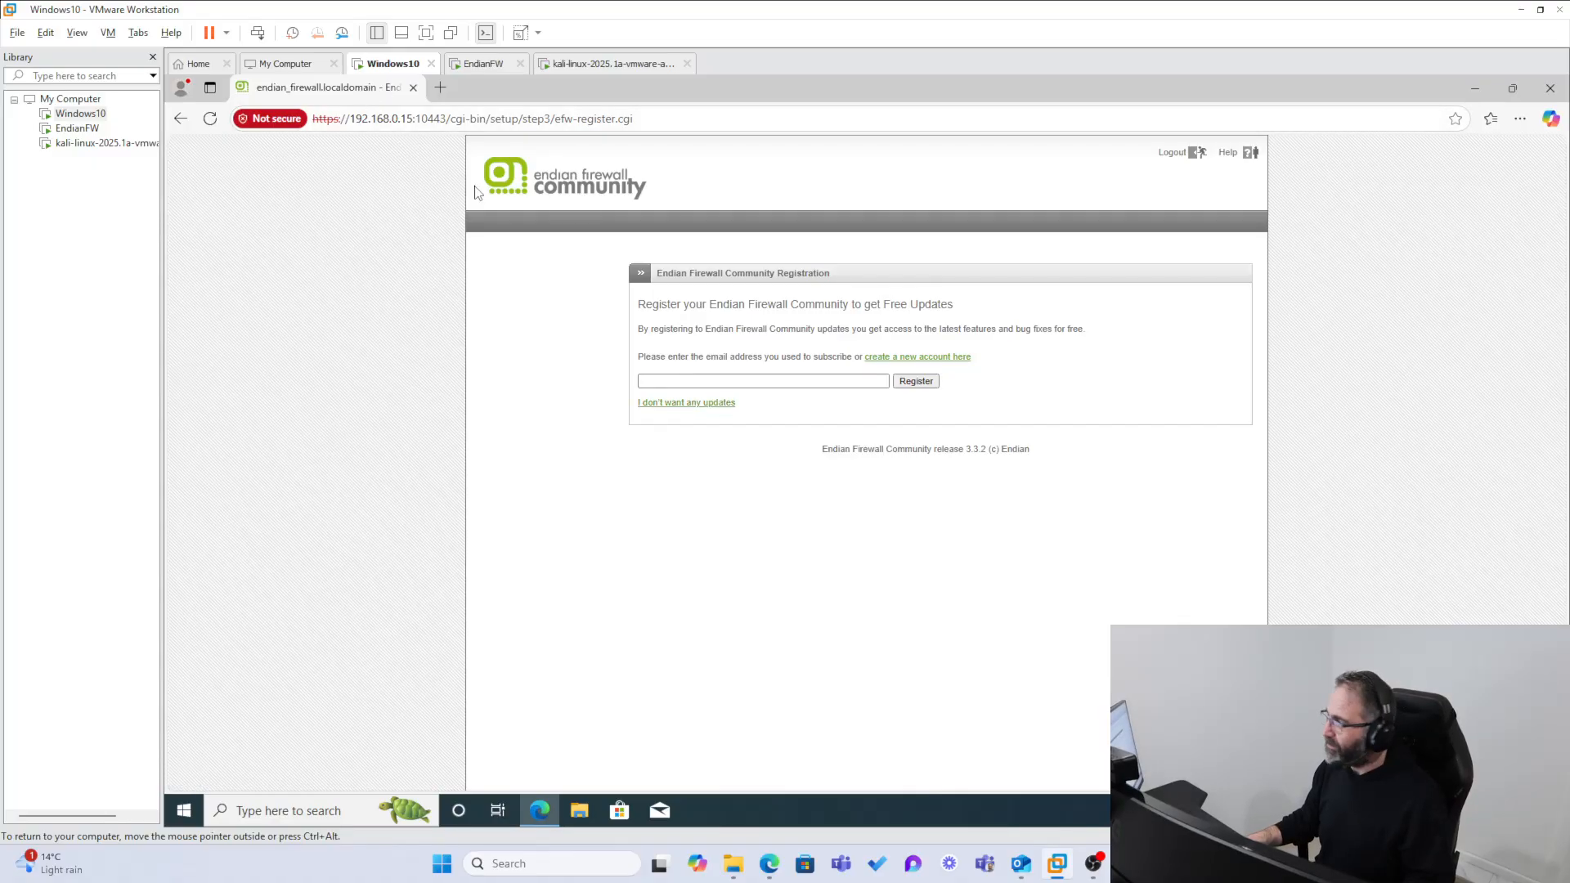
{"action": "left_click", "coordinate": [697, 404]}
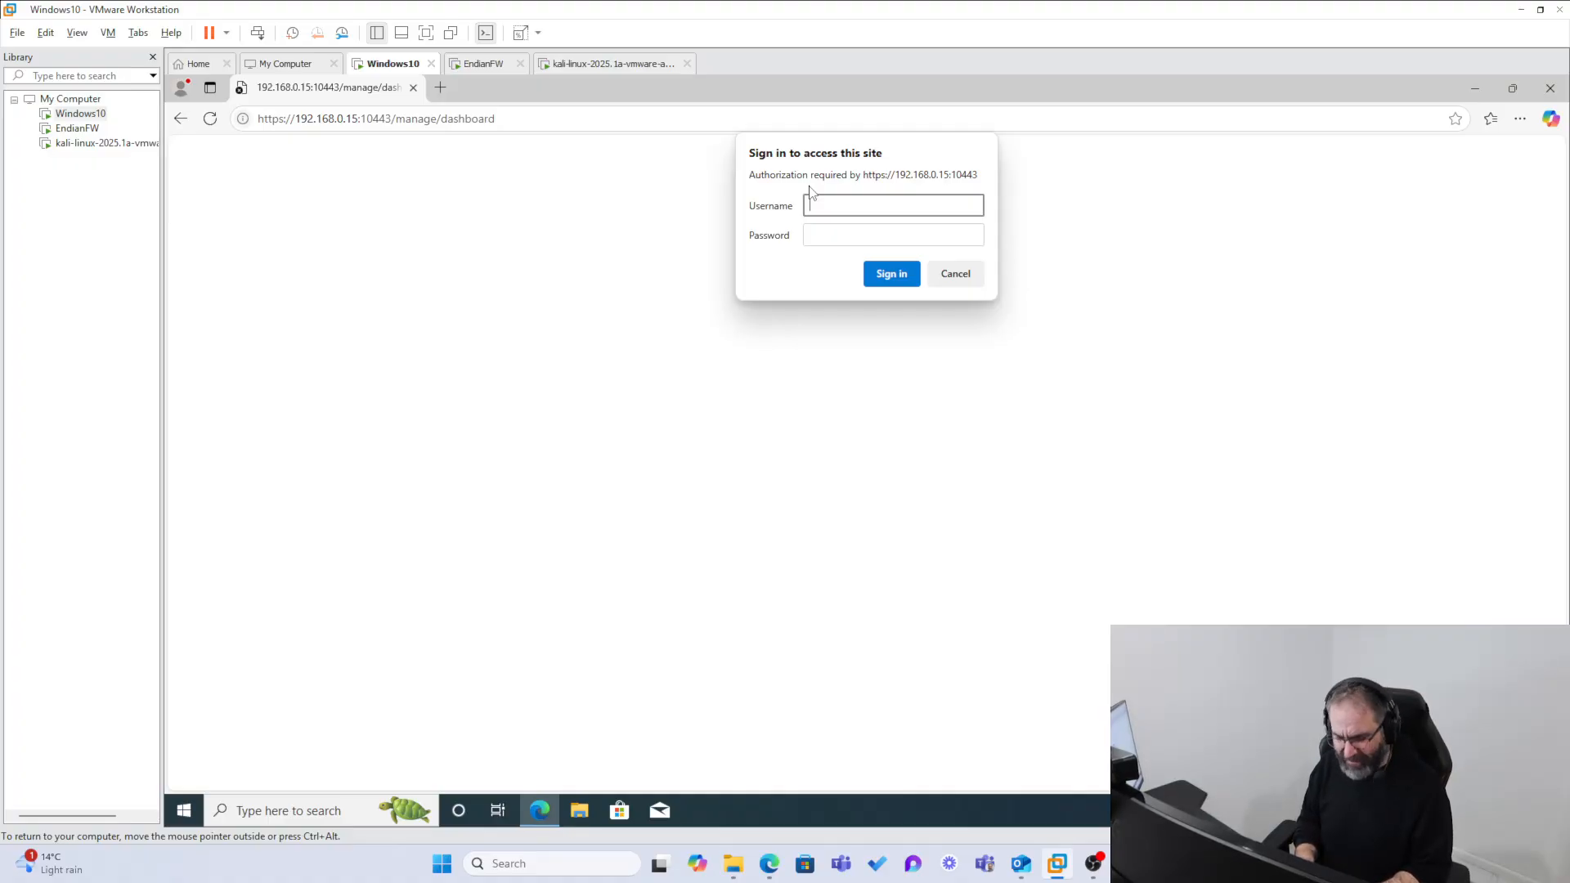
{"action": "key", "text": "Tab"}
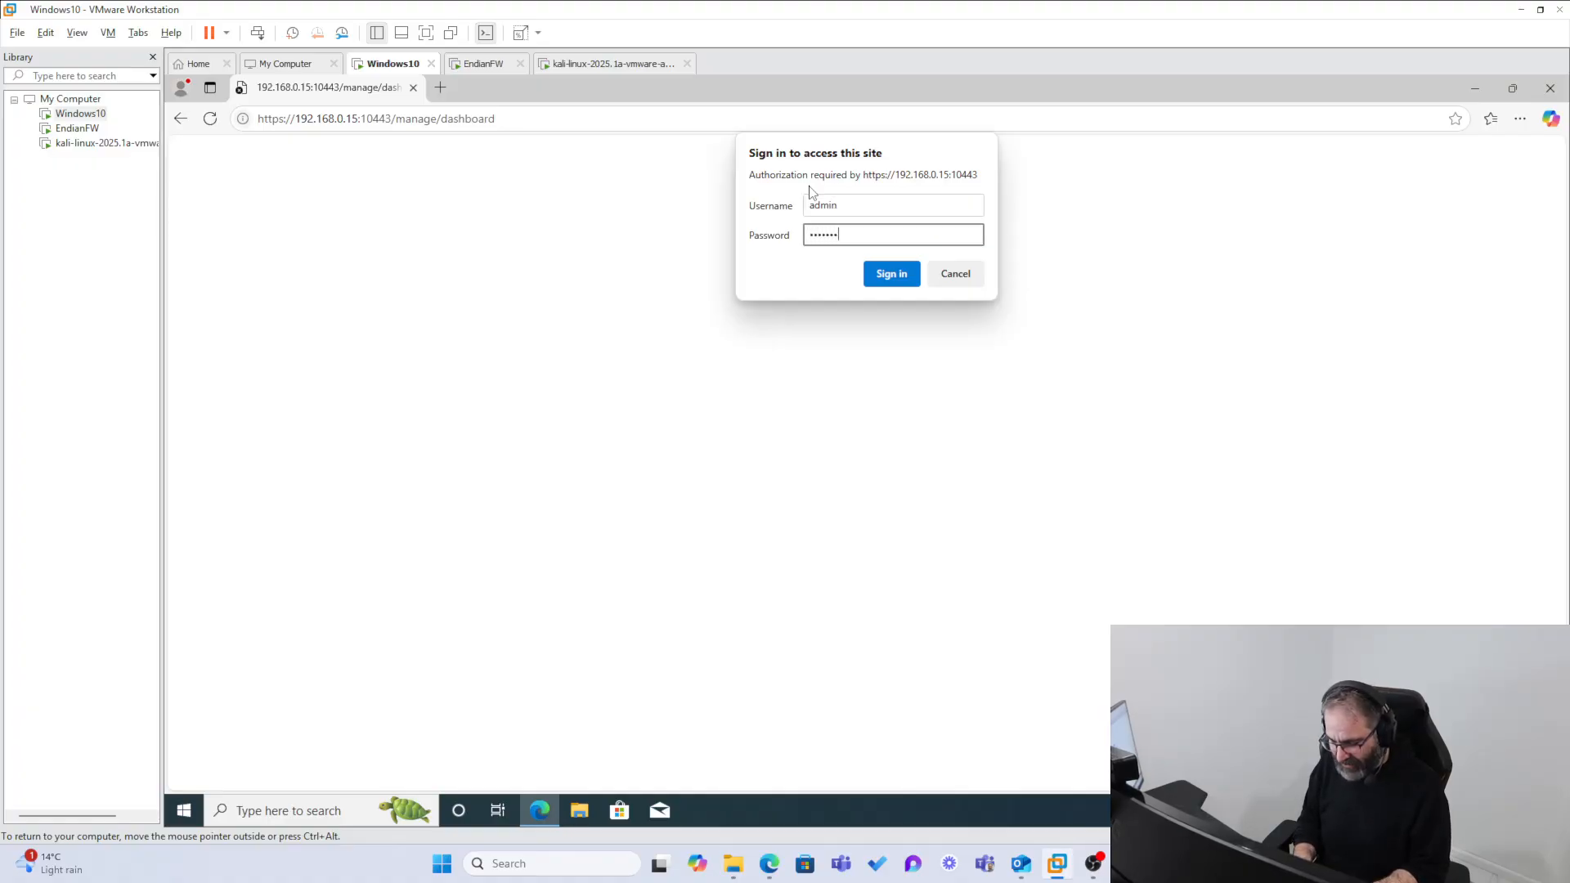
{"action": "key", "text": "Return"}
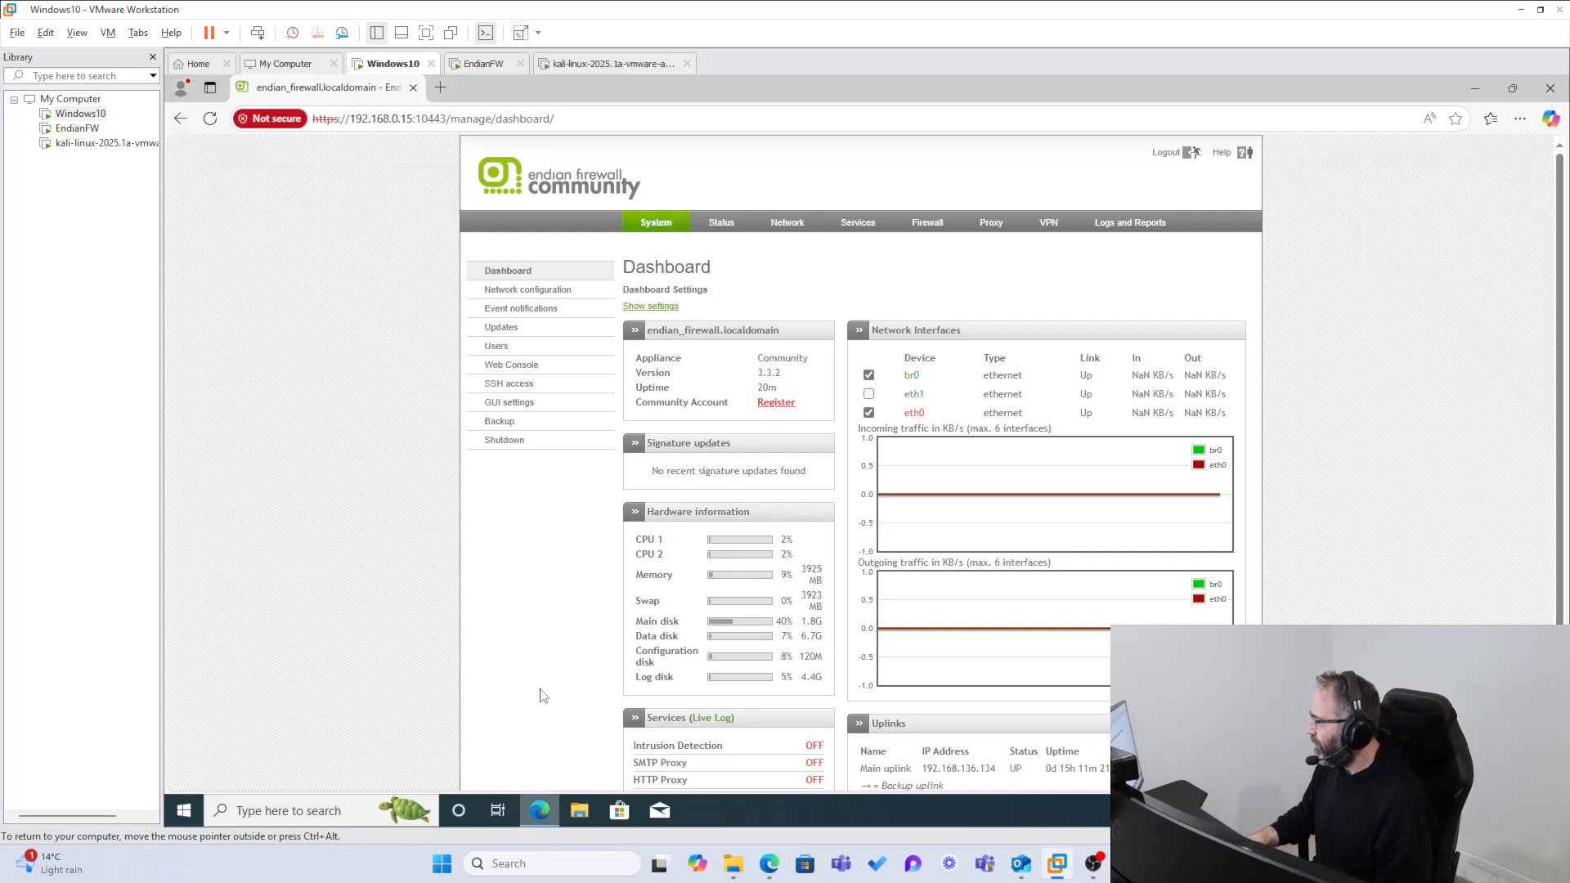
Step: Examine the Services section of the firewall dashboard, and view the Backup page before returning to the dashboard
{"action": "scroll", "coordinate": [544, 683], "scroll_direction": "down", "scroll_amount": 2}
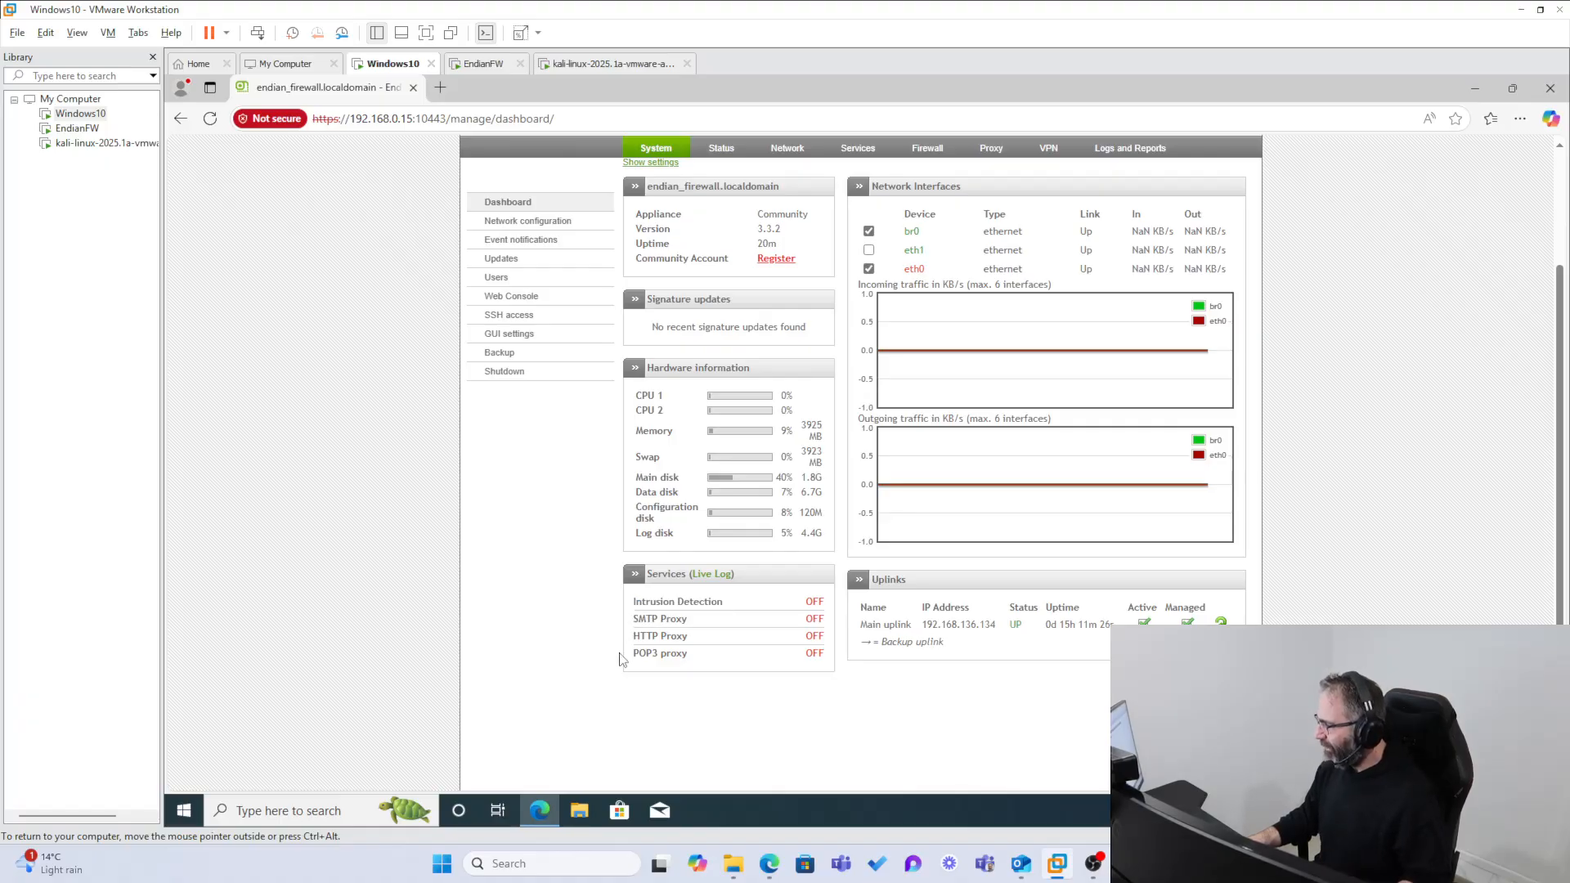
{"action": "mouse_move", "coordinate": [540, 811]}
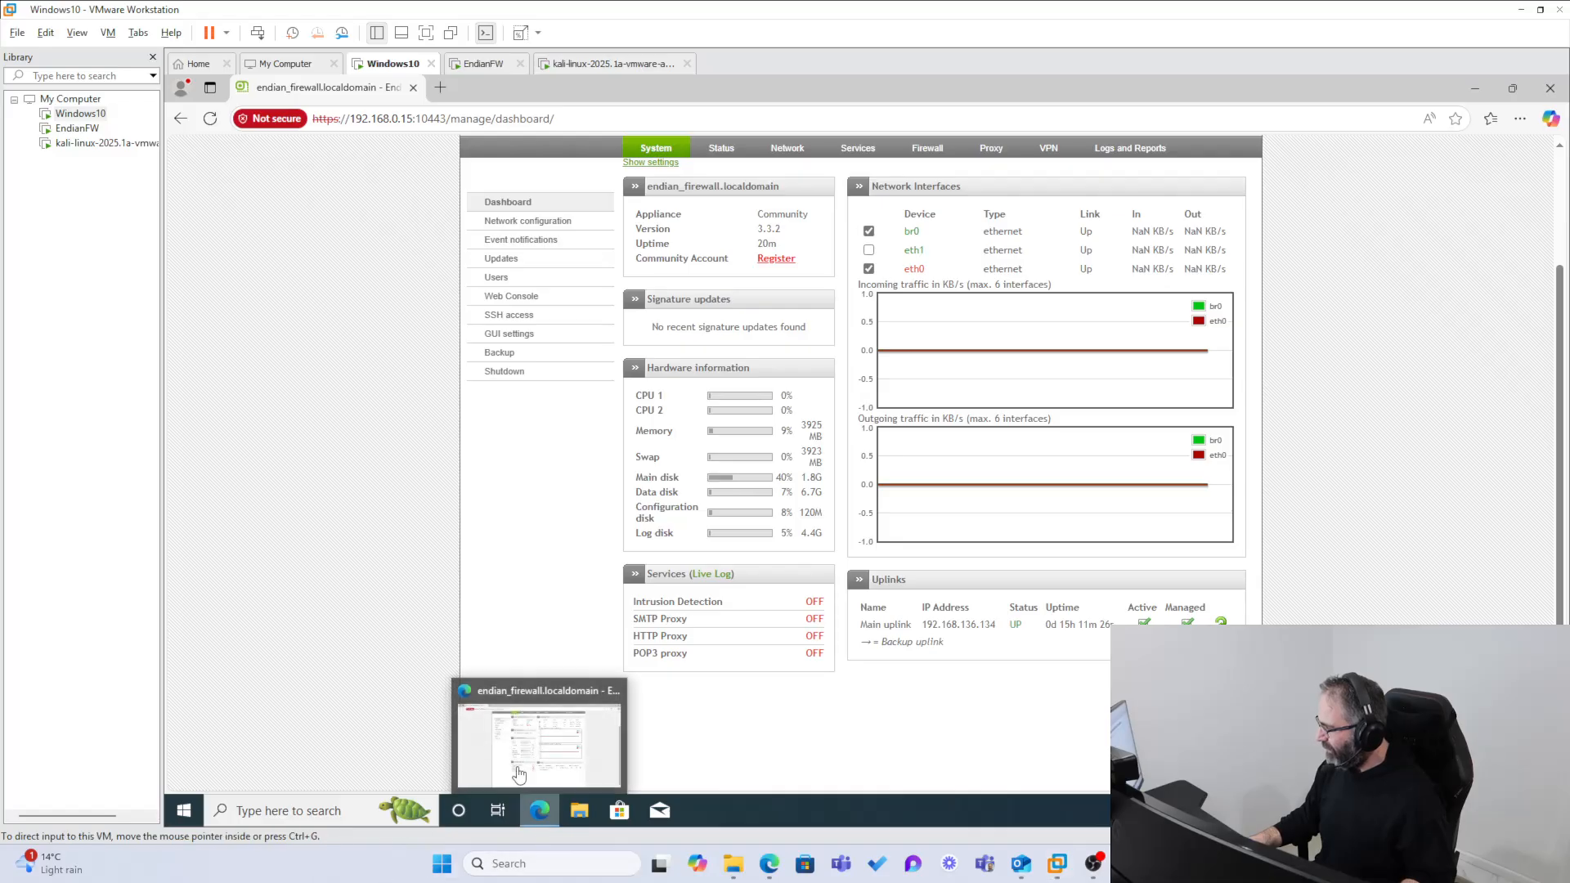
{"action": "left_click_drag", "start_coordinate": [673, 678], "coordinate": [670, 712]}
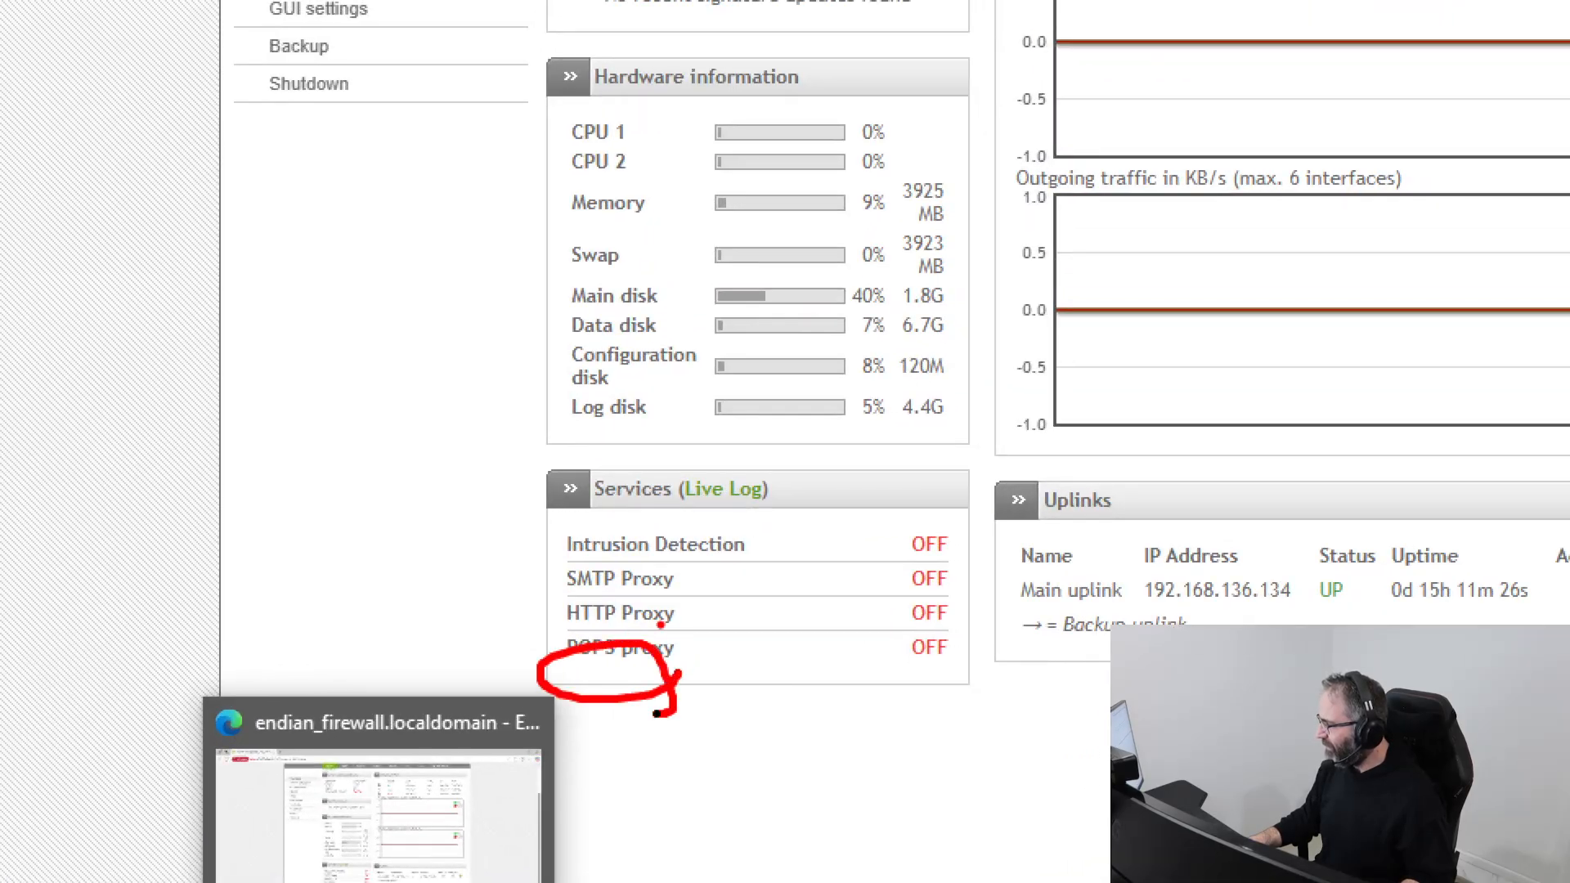
{"action": "mouse_move", "coordinate": [660, 624]}
{"action": "left_mouse_down"}
{"action": "mouse_move", "coordinate": [560, 607]}
{"action": "mouse_move", "coordinate": [551, 635]}
{"action": "left_mouse_up"}
{"action": "mouse_move", "coordinate": [619, 596]}
{"action": "left_mouse_down"}
{"action": "mouse_move", "coordinate": [834, 607]}
{"action": "mouse_move", "coordinate": [491, 622]}
{"action": "left_mouse_up"}
{"action": "key", "text": "Escape"}
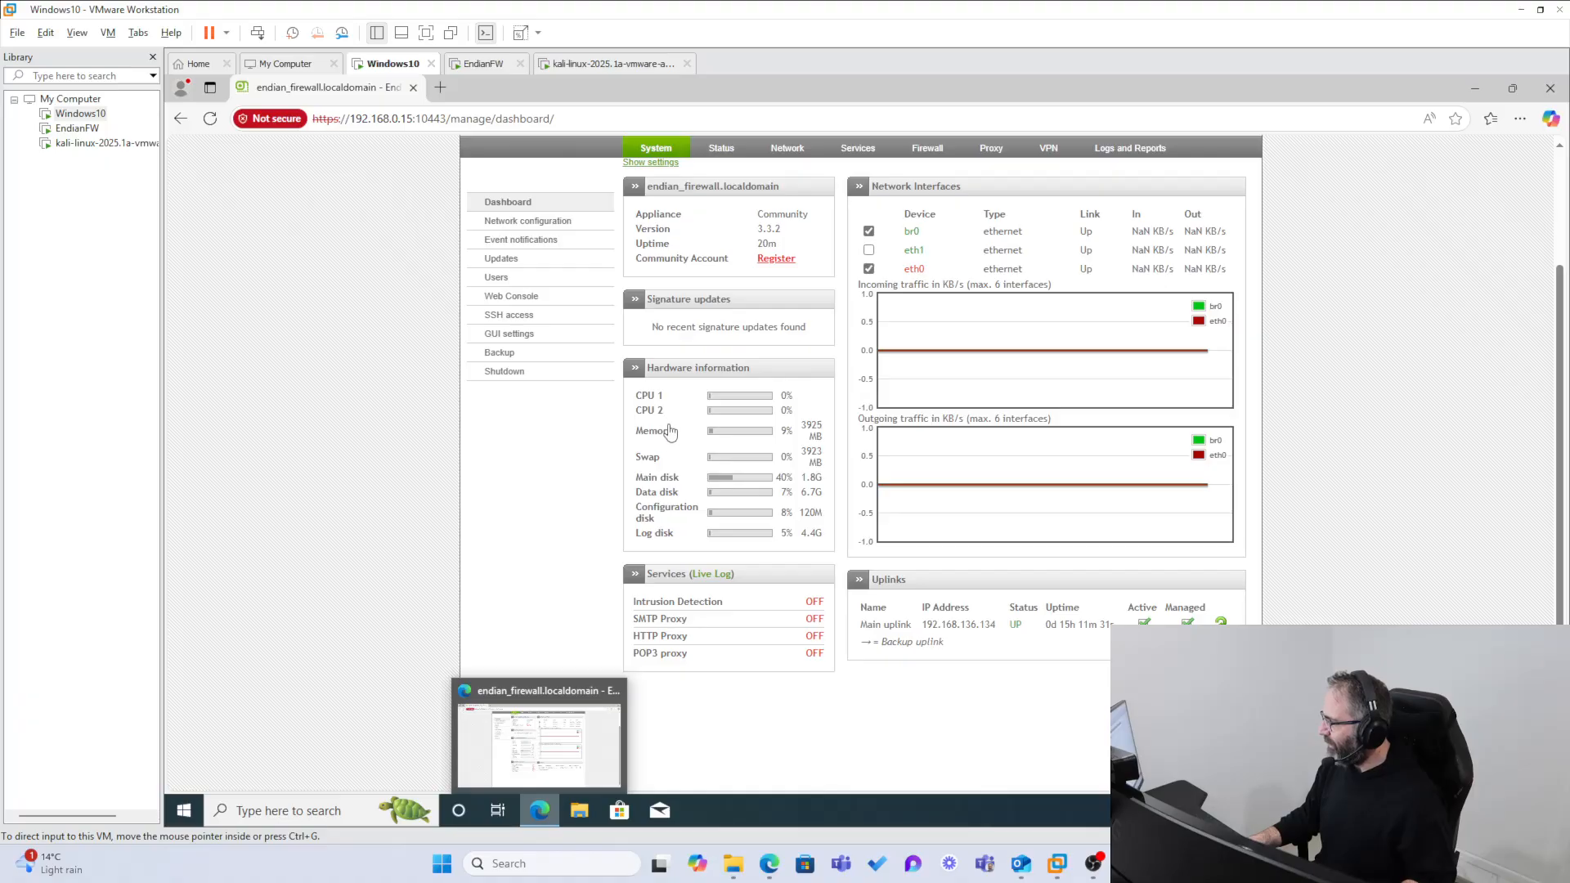
{"action": "left_click", "coordinate": [508, 358]}
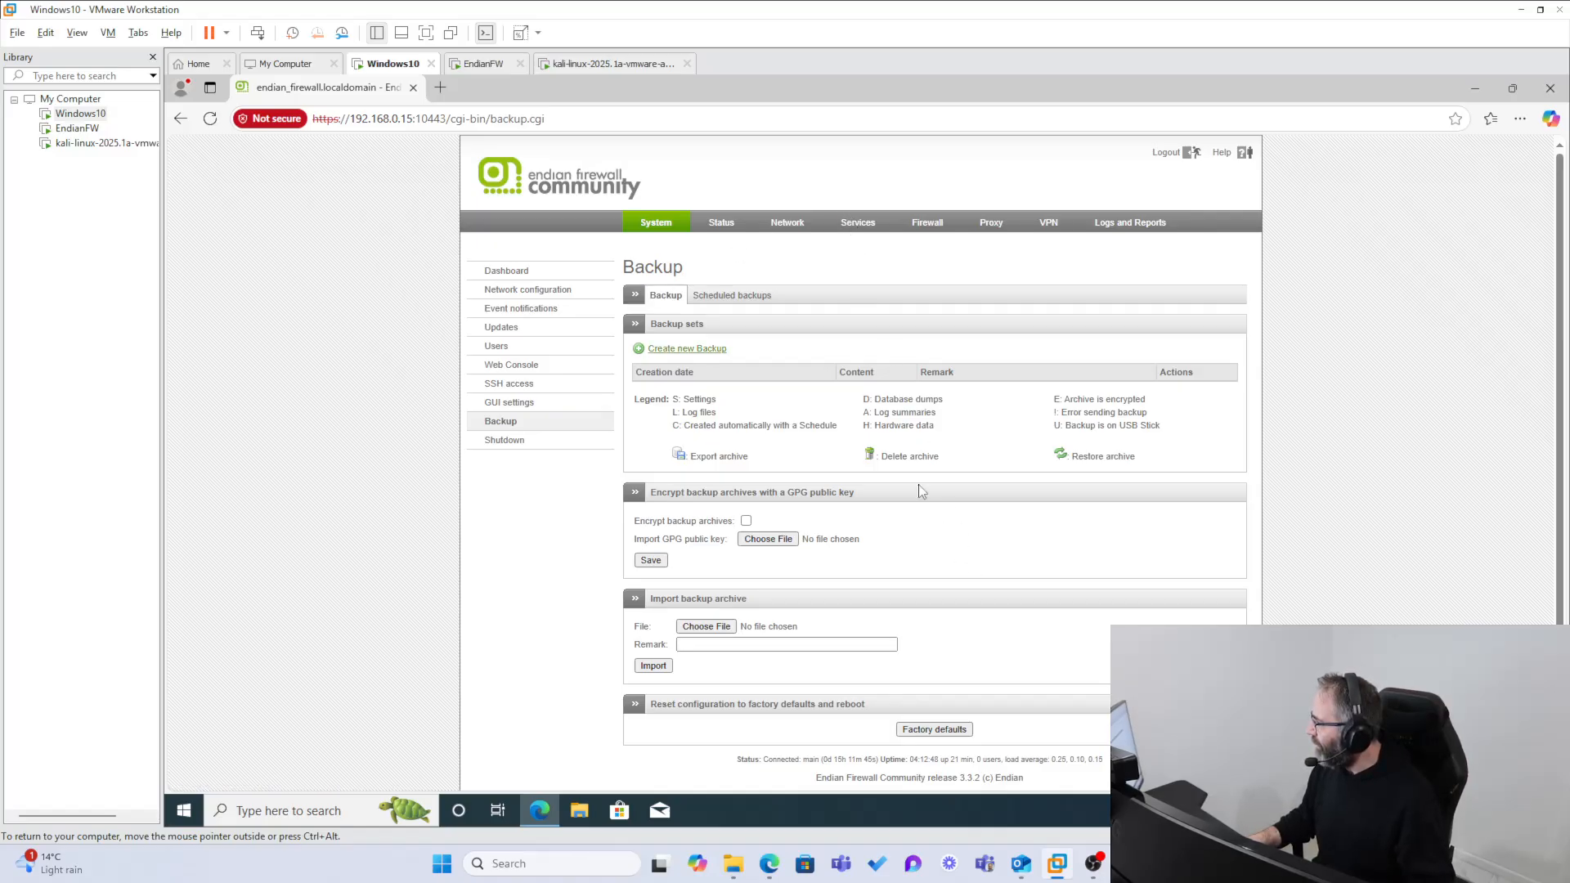
{"action": "left_click", "coordinate": [520, 278]}
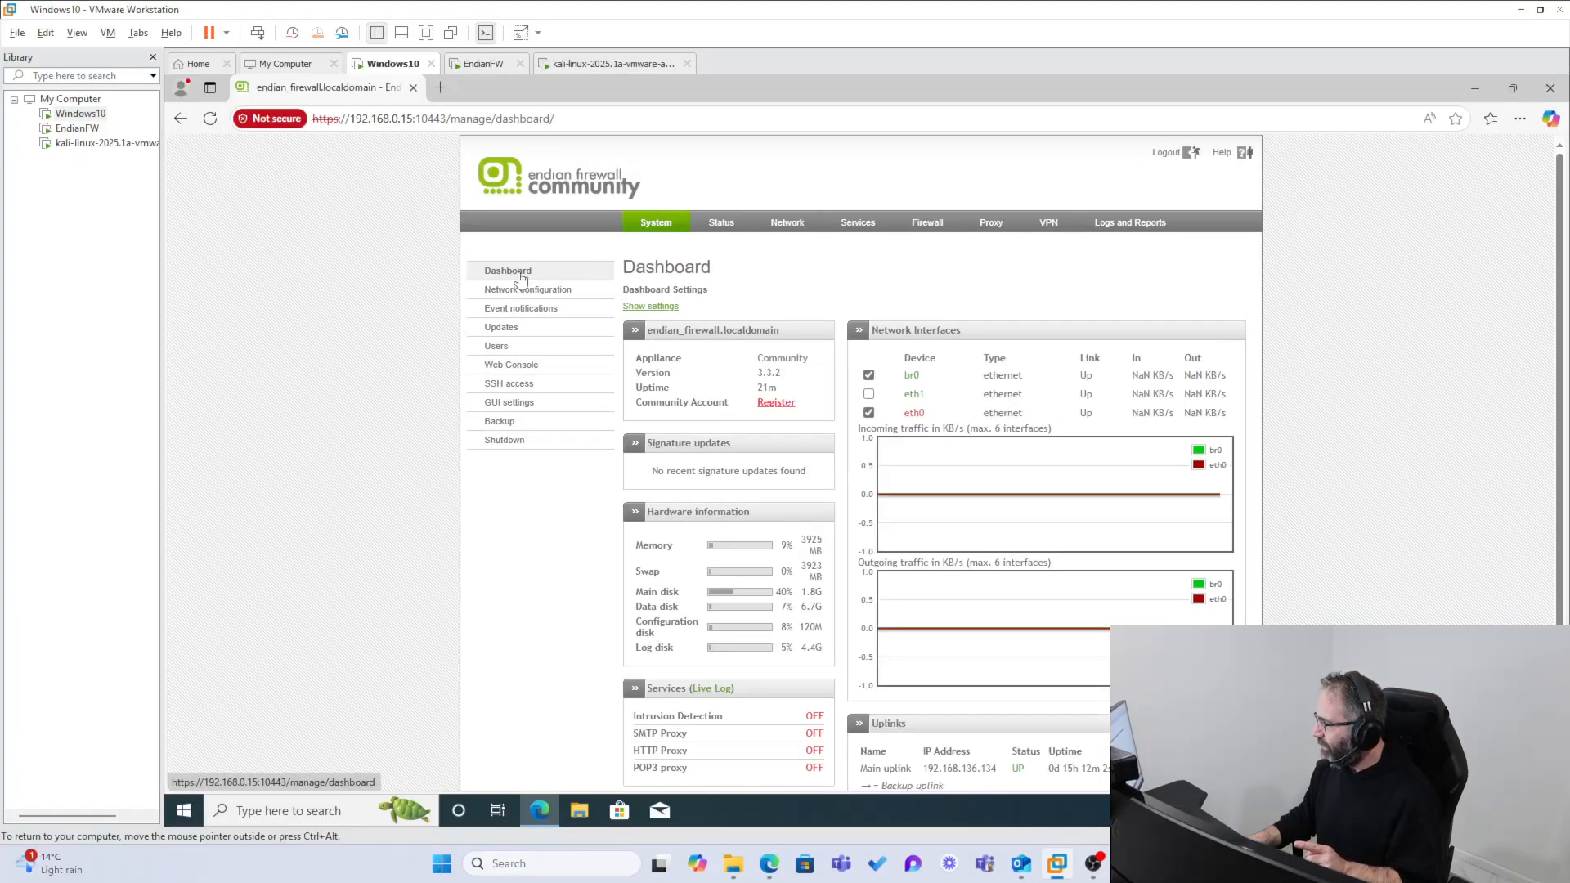
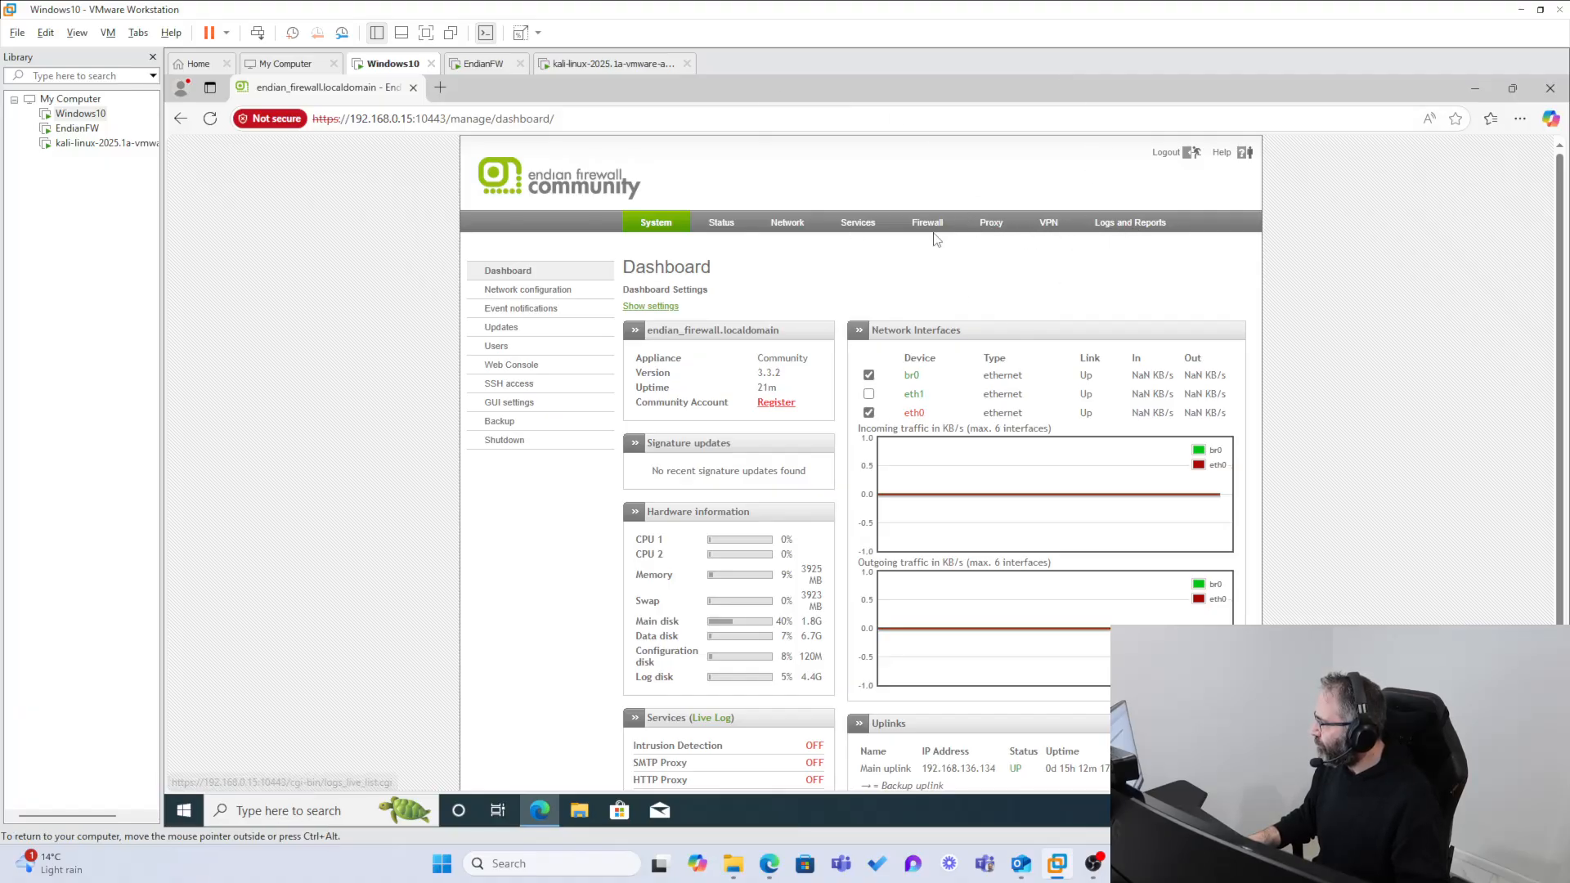
Step: Examine the Firewall and Intrusion Prevention entries in the firewall's Live Logs list, and view the log Summary page
{"action": "left_click", "coordinate": [1142, 226]}
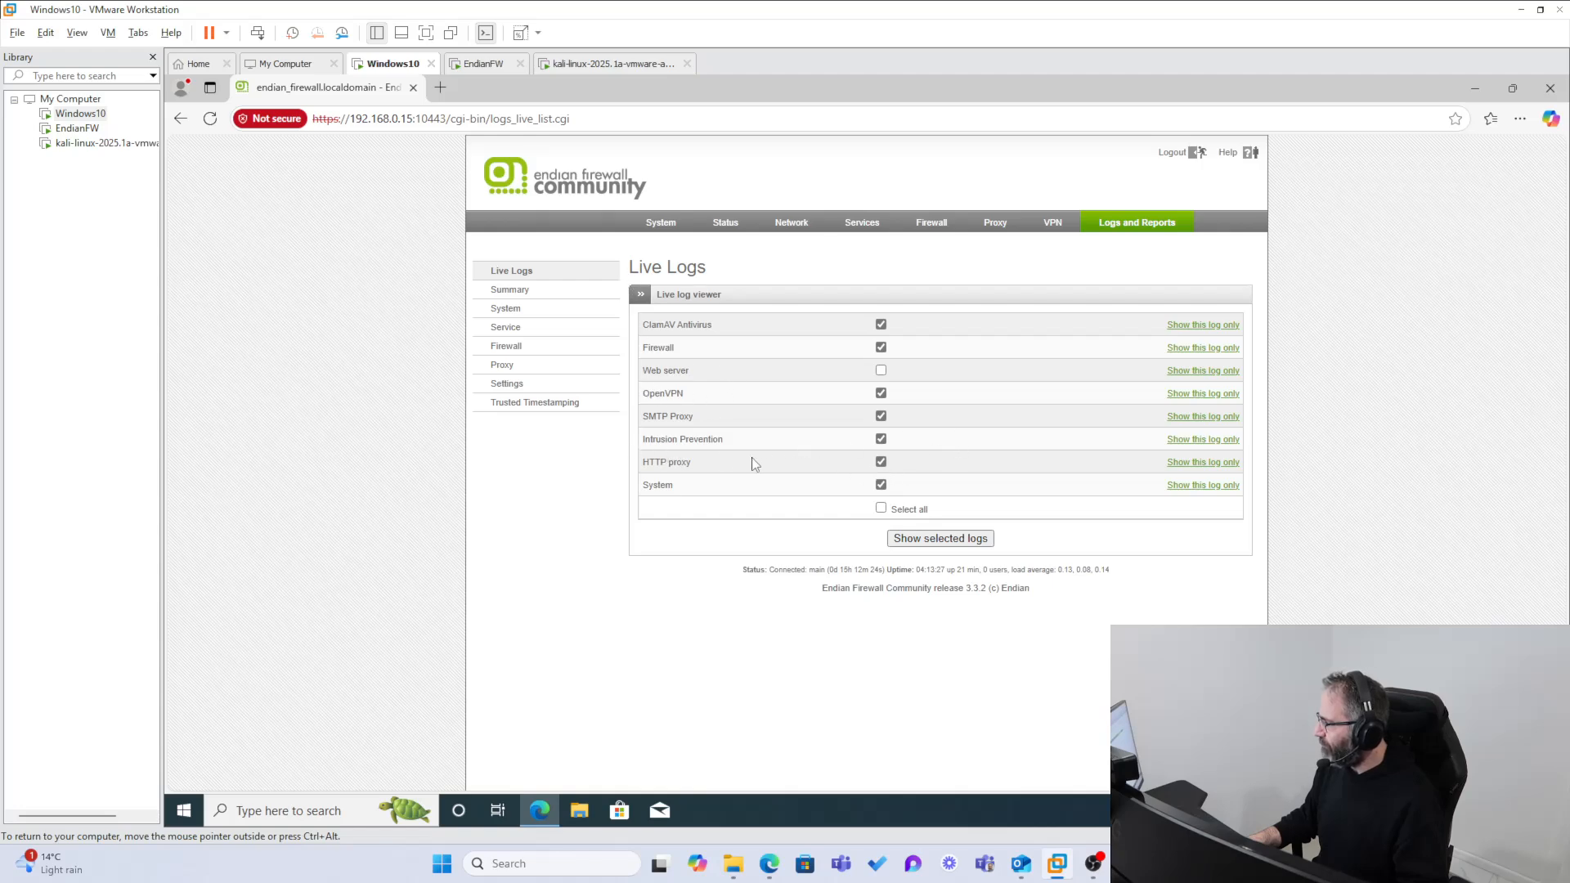
{"action": "left_click_drag", "start_coordinate": [636, 441], "coordinate": [894, 437]}
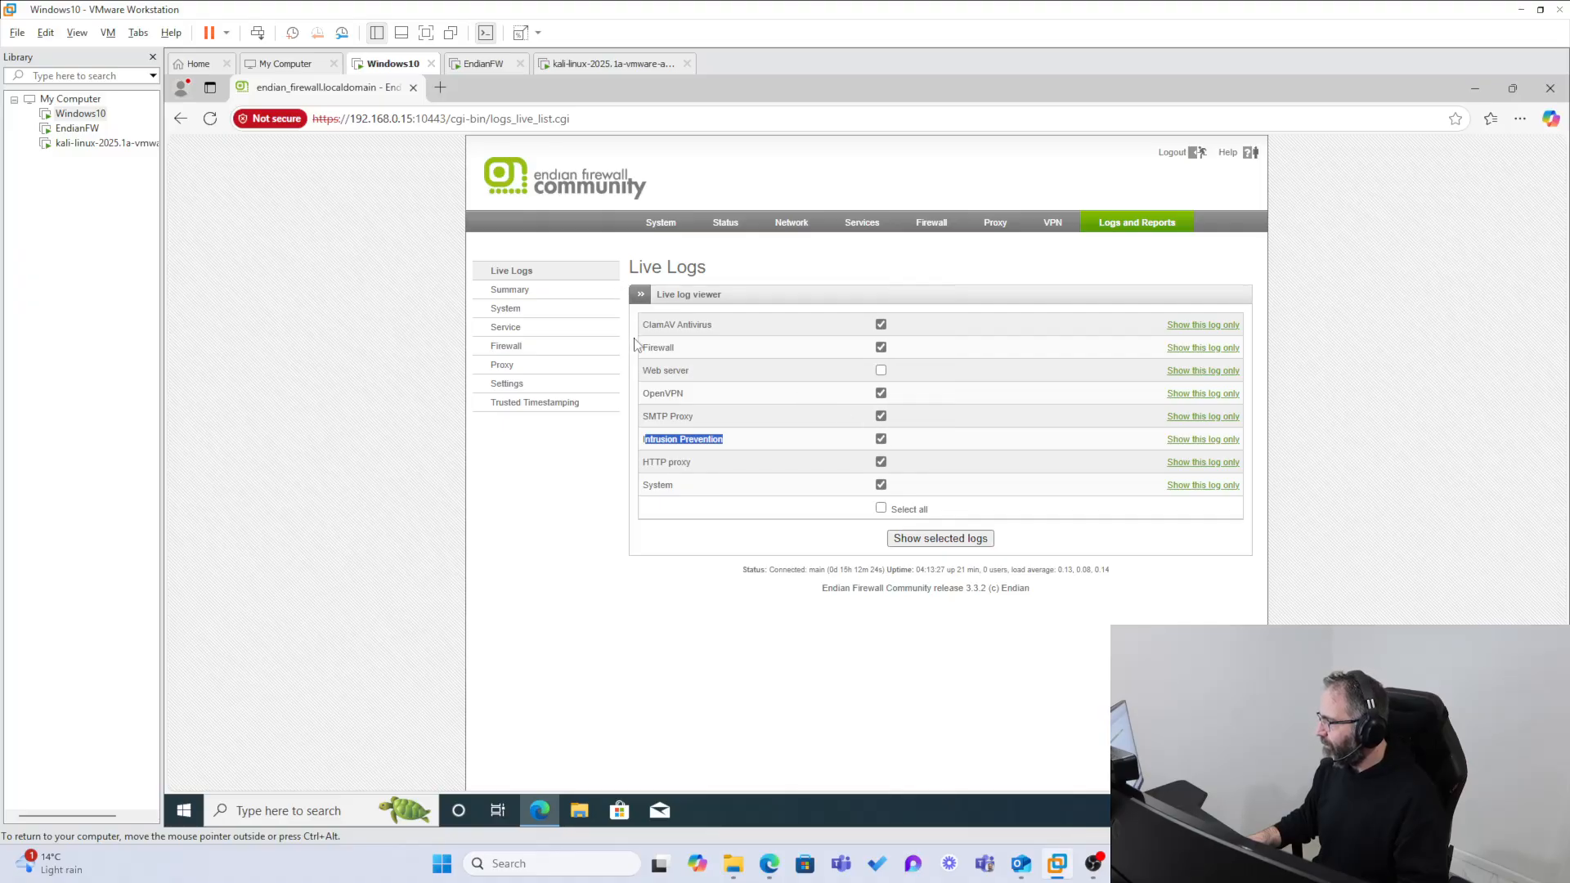
{"action": "left_click_drag", "start_coordinate": [637, 347], "coordinate": [839, 358]}
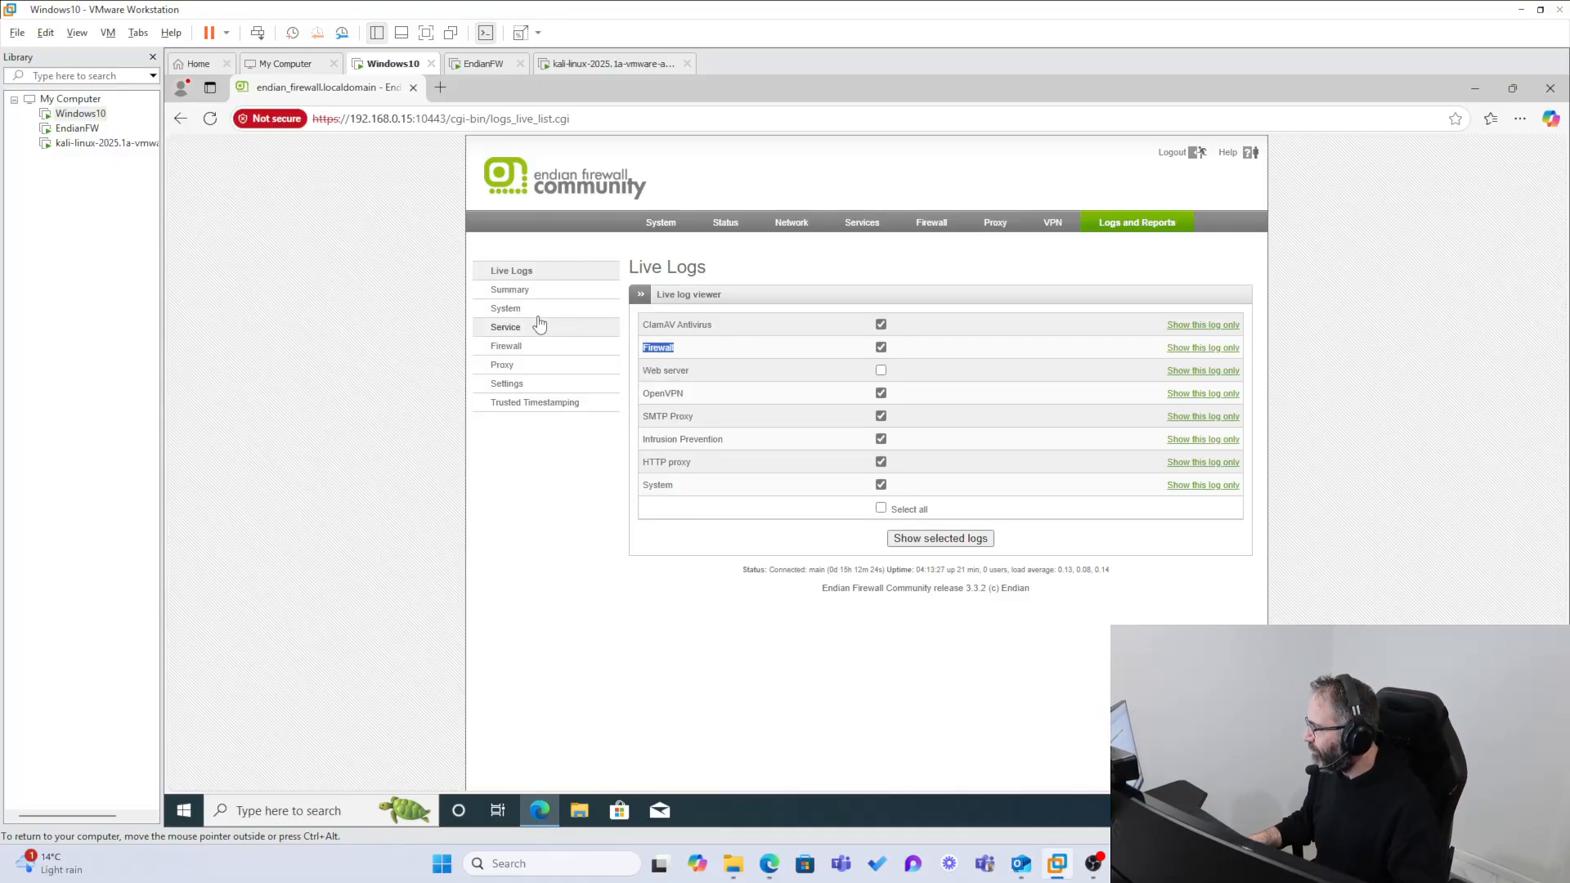
{"action": "left_click", "coordinate": [511, 290]}
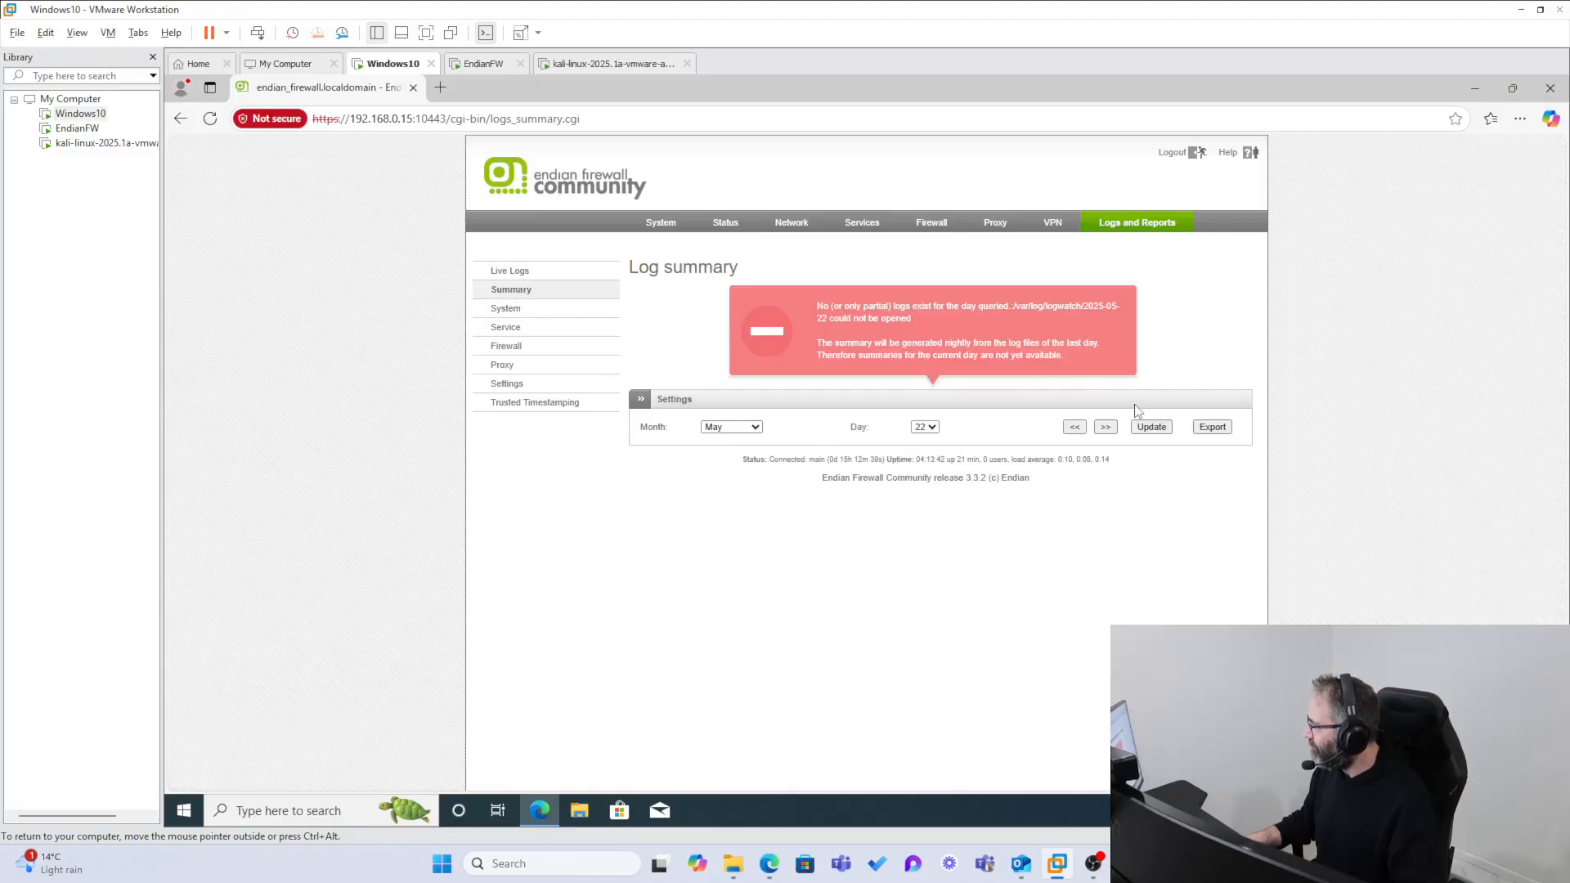
Step: Examine the firewall's System log, including the DHCPDISCOVER entries and the most recent events
{"action": "left_click", "coordinate": [515, 310]}
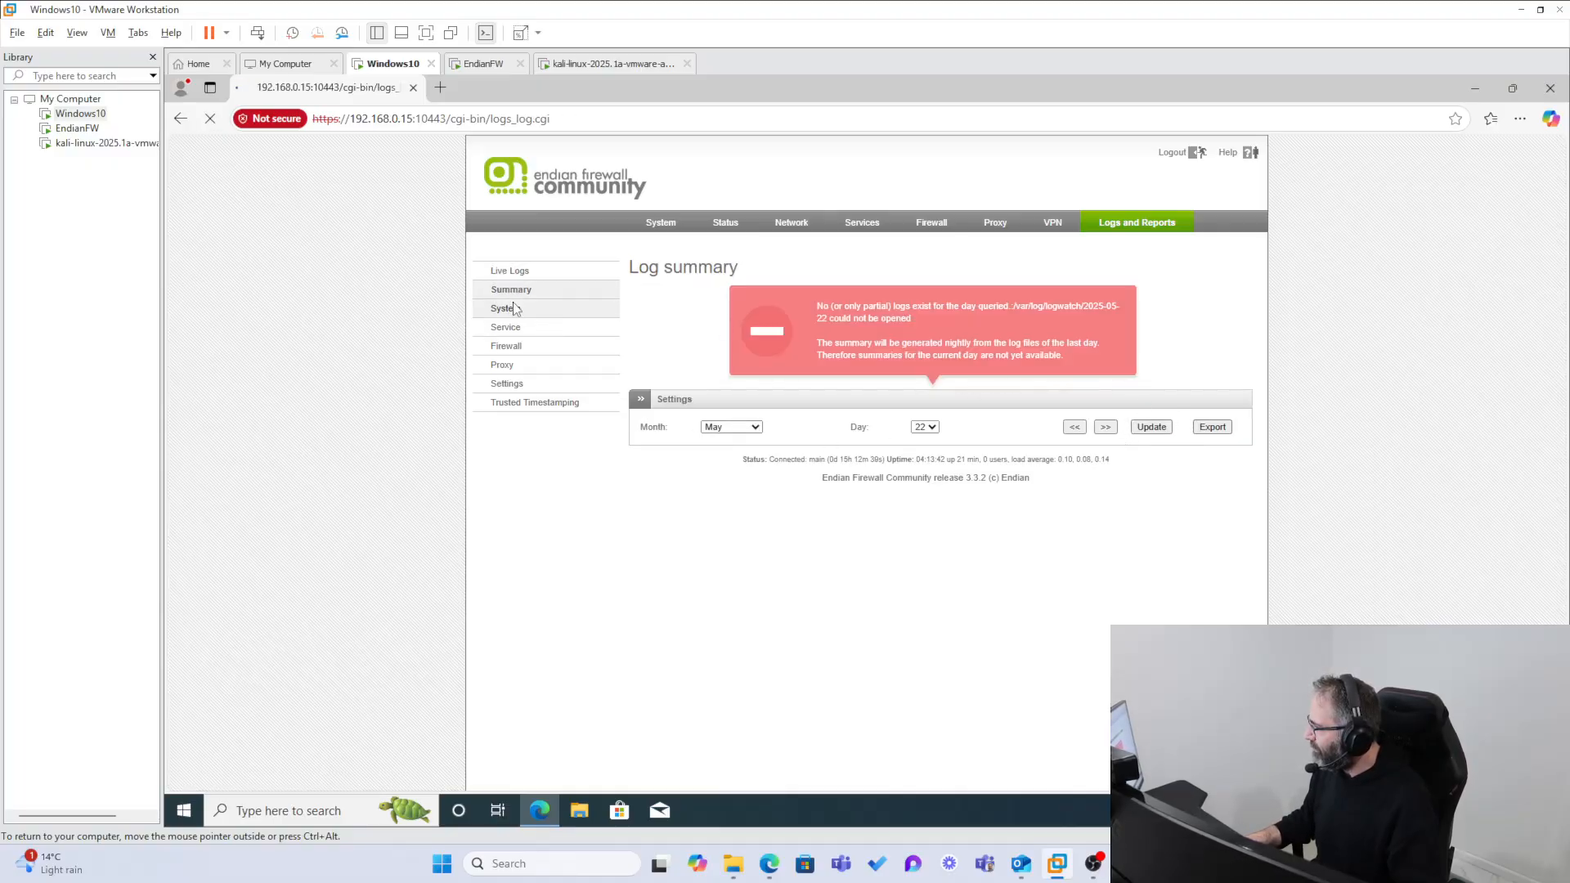
{"action": "scroll", "coordinate": [935, 462], "scroll_direction": "down", "scroll_amount": 5}
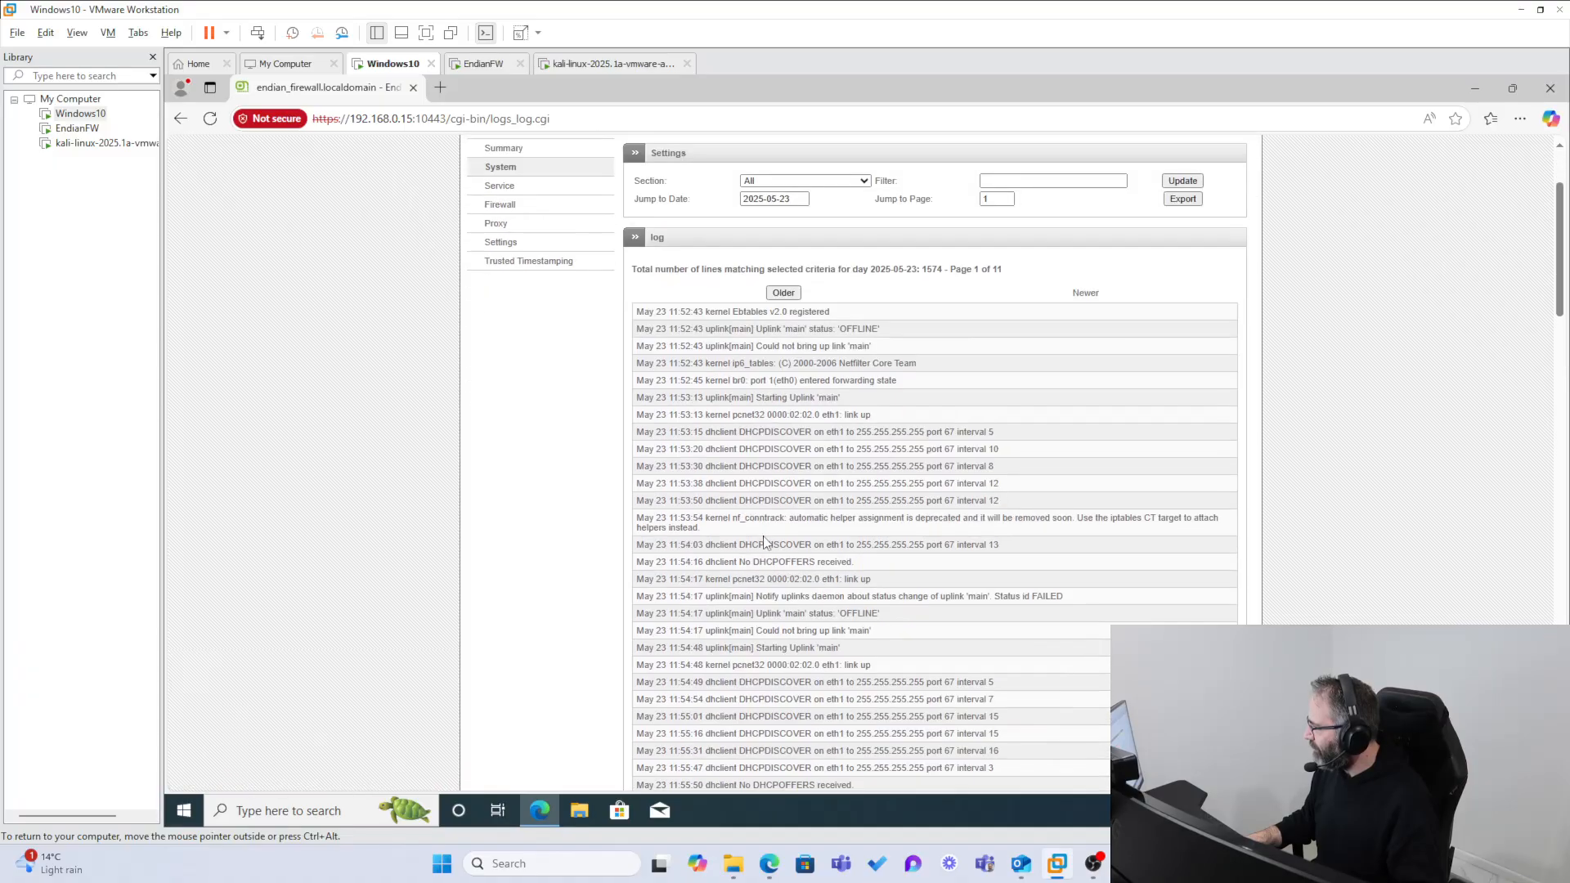
{"action": "left_click_drag", "start_coordinate": [1023, 505], "coordinate": [667, 432]}
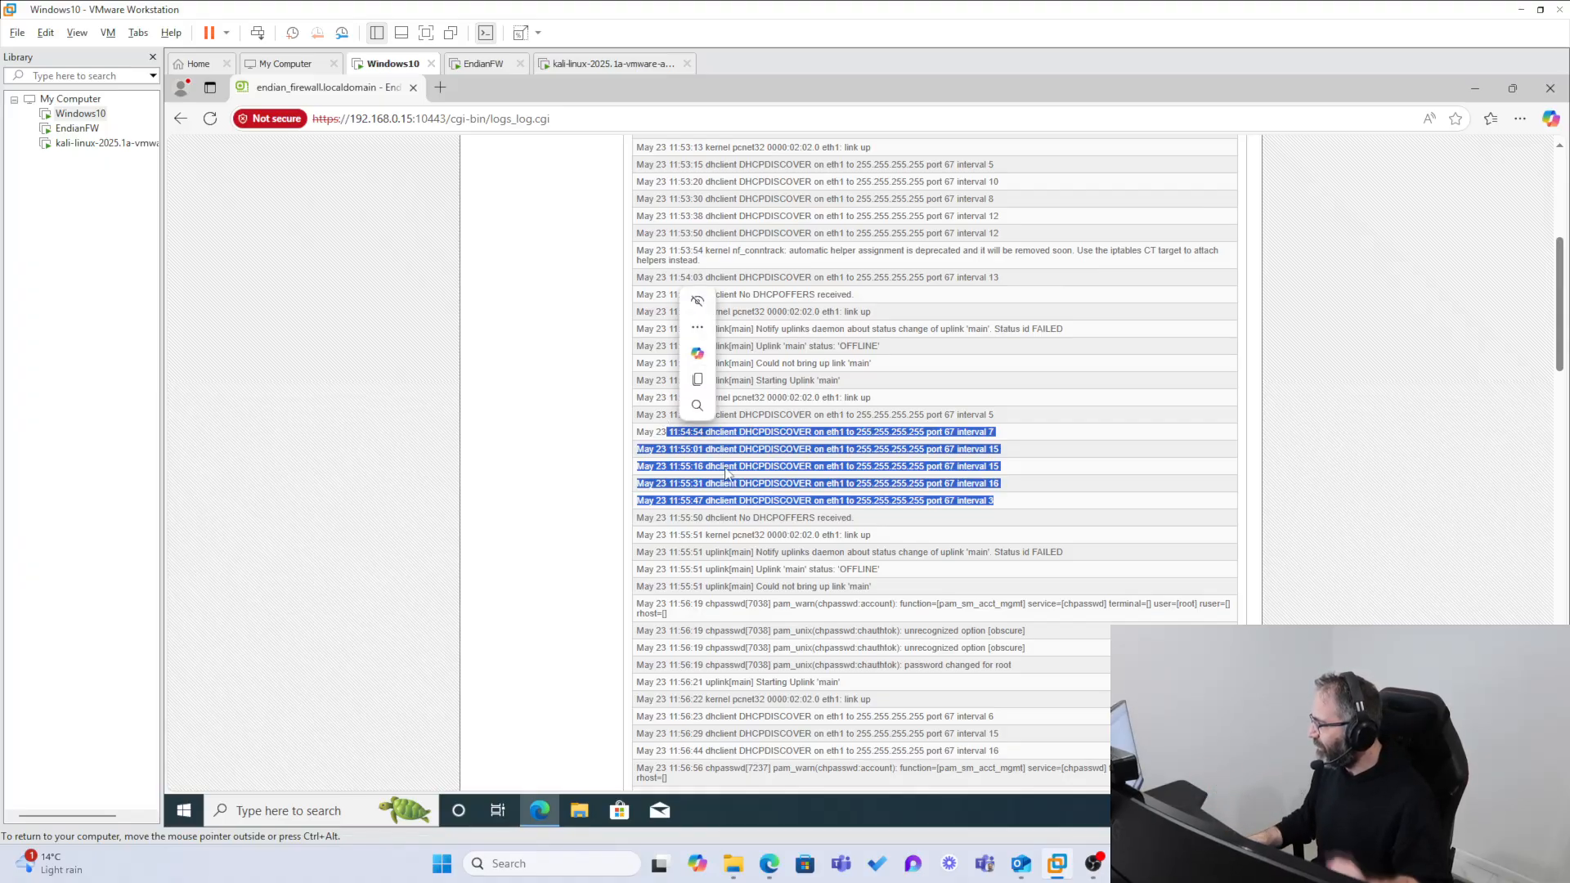
{"action": "scroll", "coordinate": [792, 576], "scroll_direction": "down", "scroll_amount": 7}
{"action": "scroll", "coordinate": [792, 577], "scroll_direction": "down", "scroll_amount": 10}
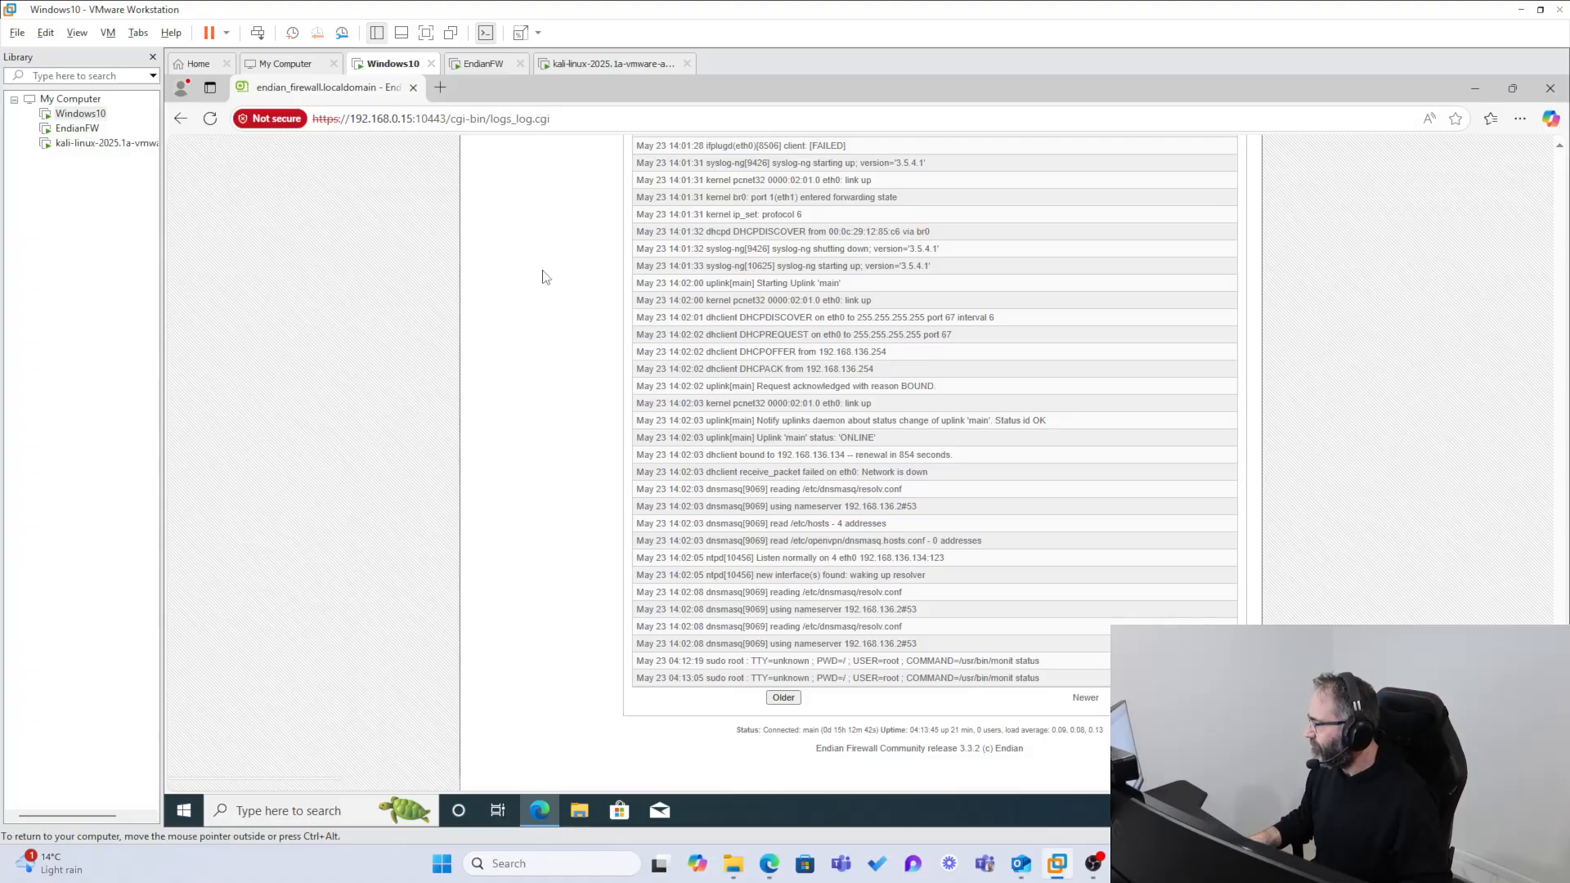
{"action": "scroll", "coordinate": [564, 278], "scroll_direction": "up", "scroll_amount": 10}
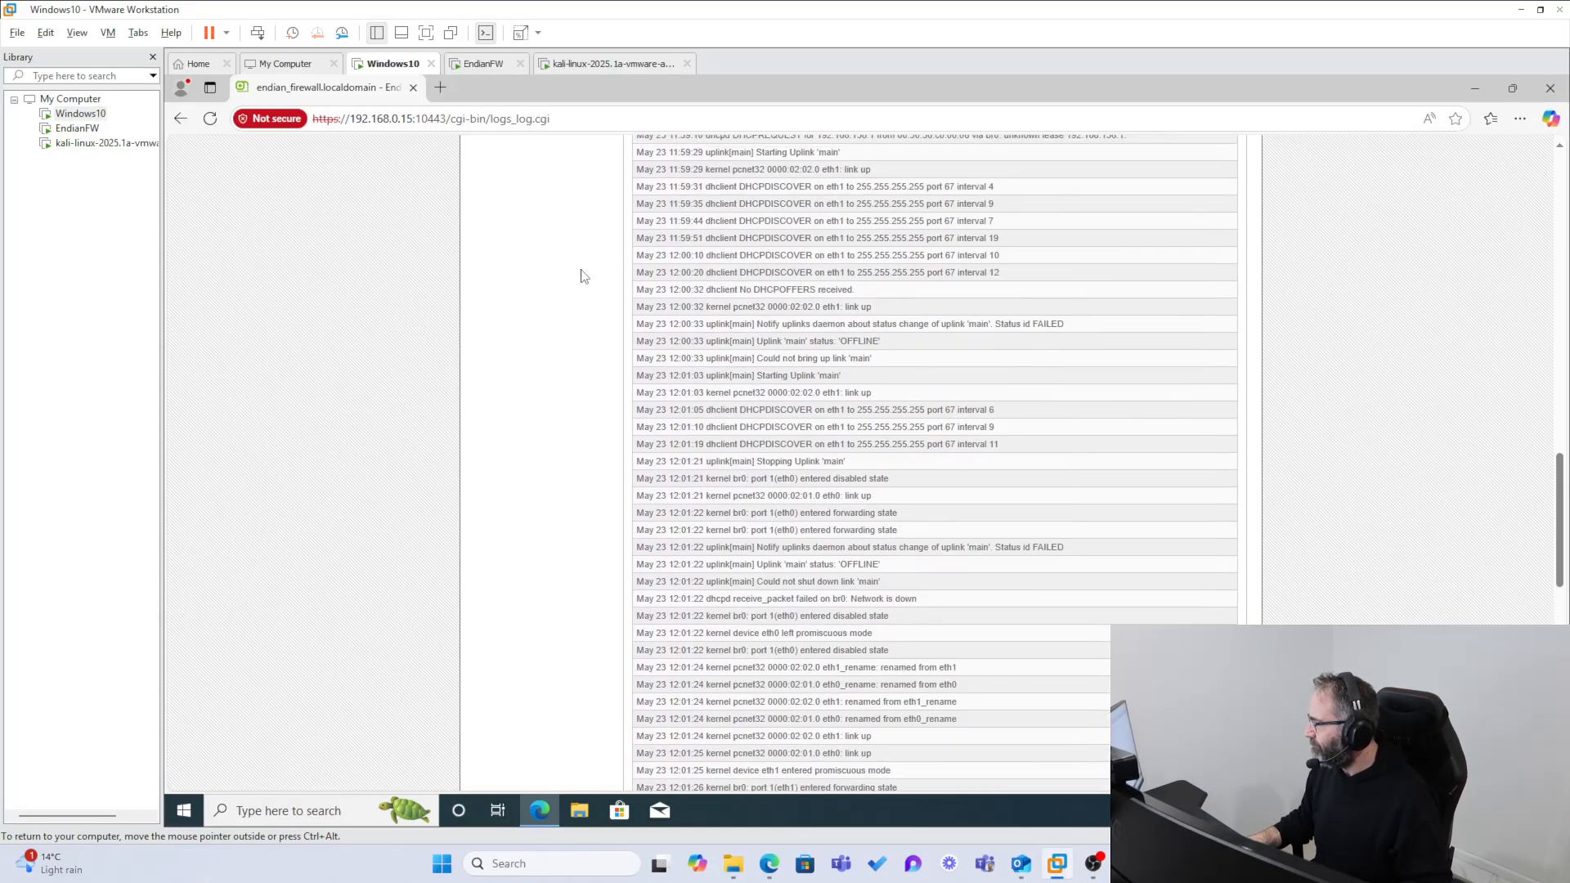
{"action": "scroll", "coordinate": [556, 282], "scroll_direction": "up", "scroll_amount": 6}
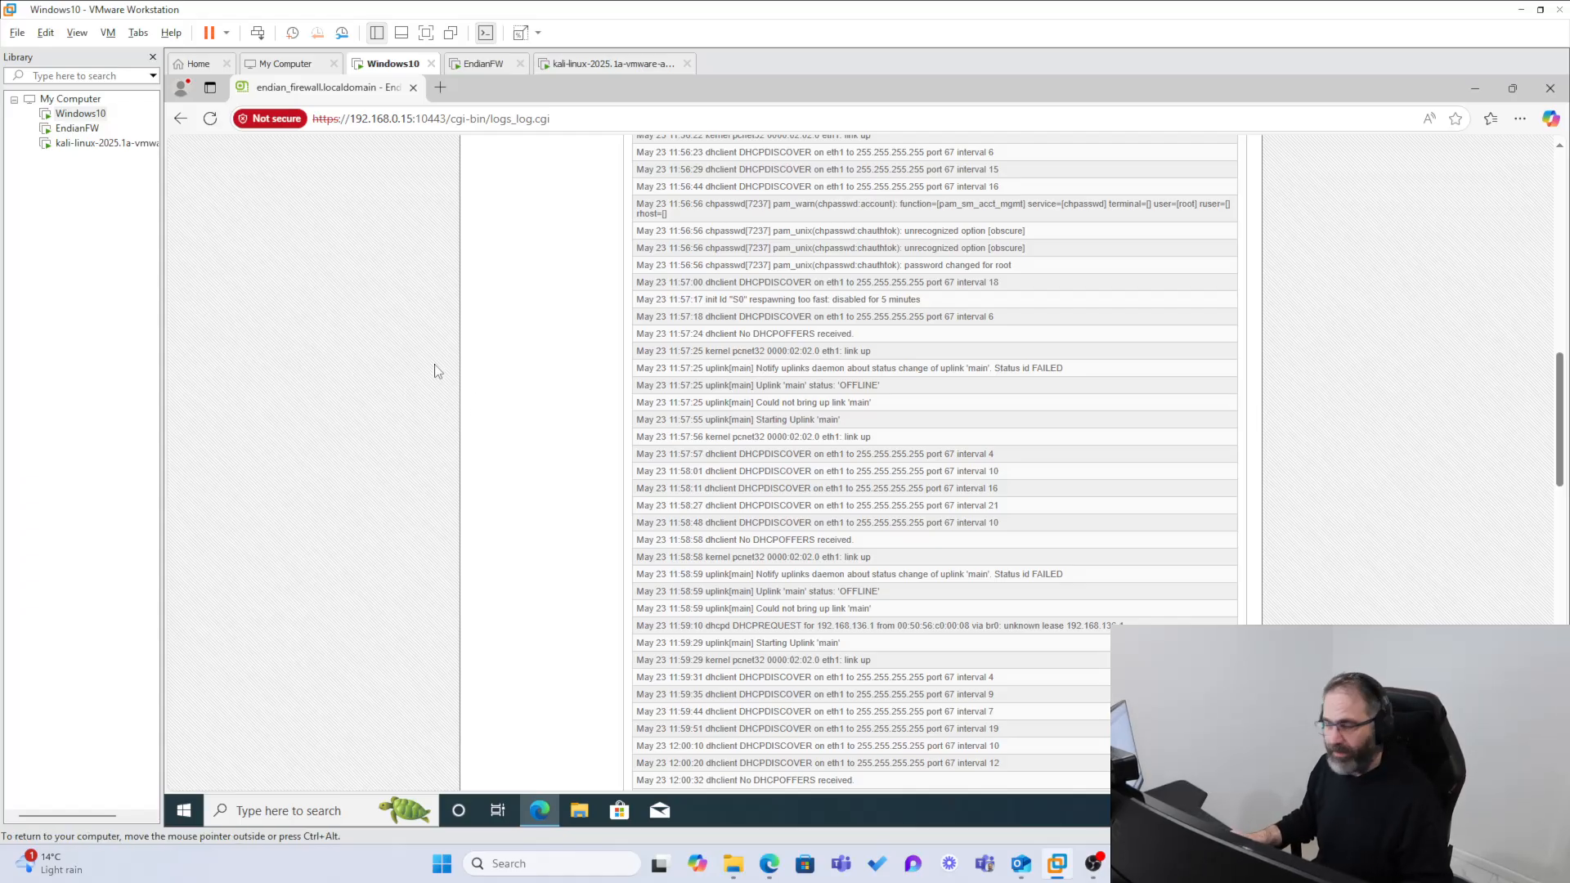
{"action": "scroll", "coordinate": [526, 340], "scroll_direction": "up", "scroll_amount": 10}
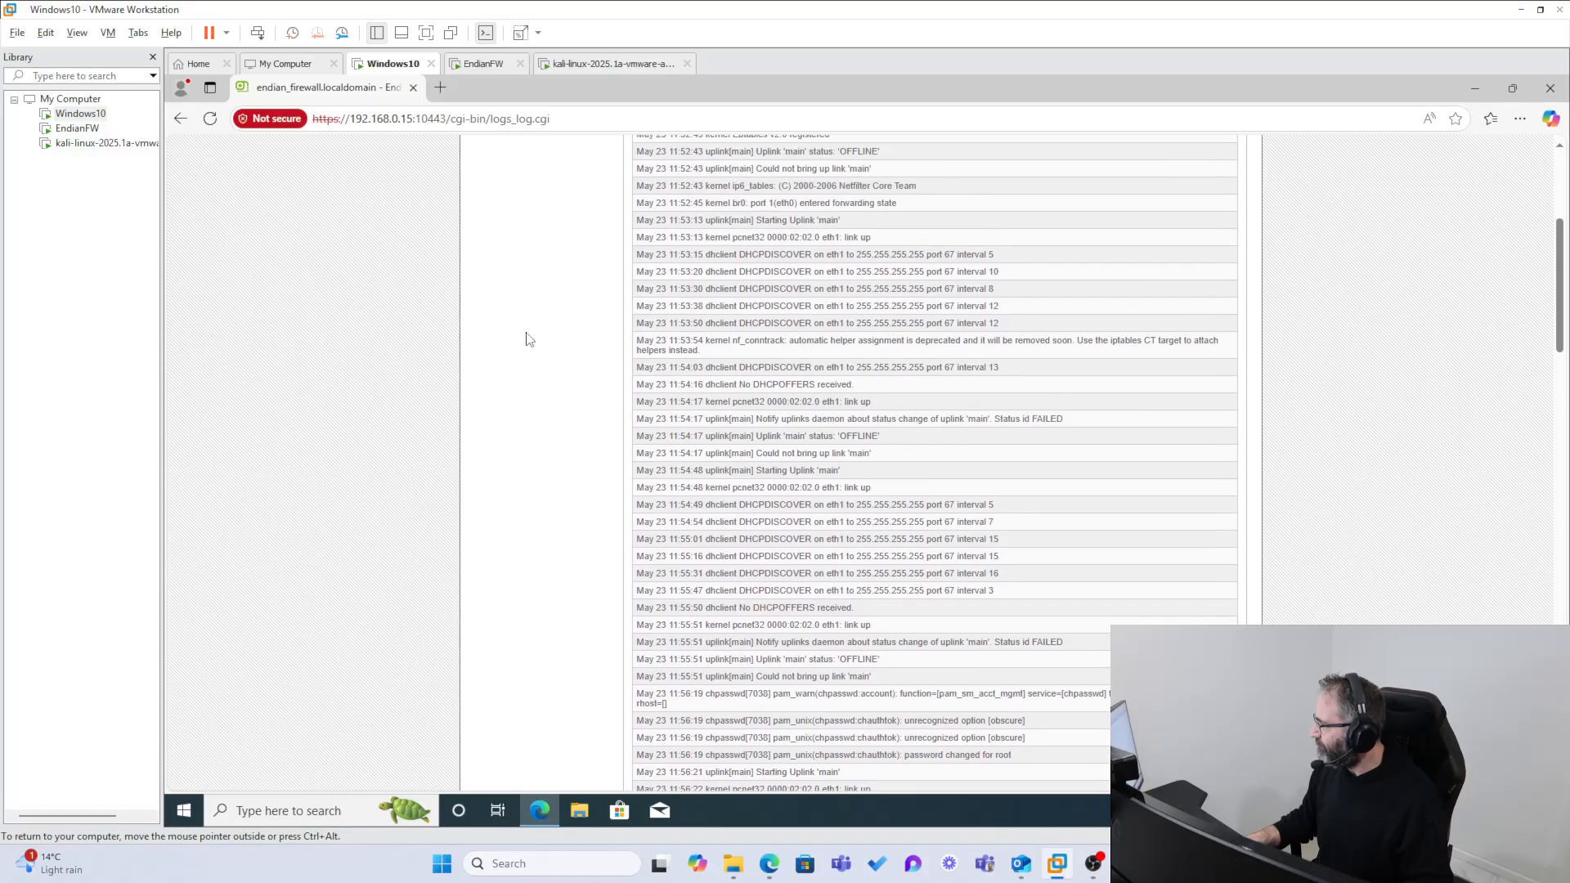
Step: View the Intrusion Detection System log and examine the dropped-traffic entries and source addresses in the Firewall log
{"action": "left_click", "coordinate": [498, 330]}
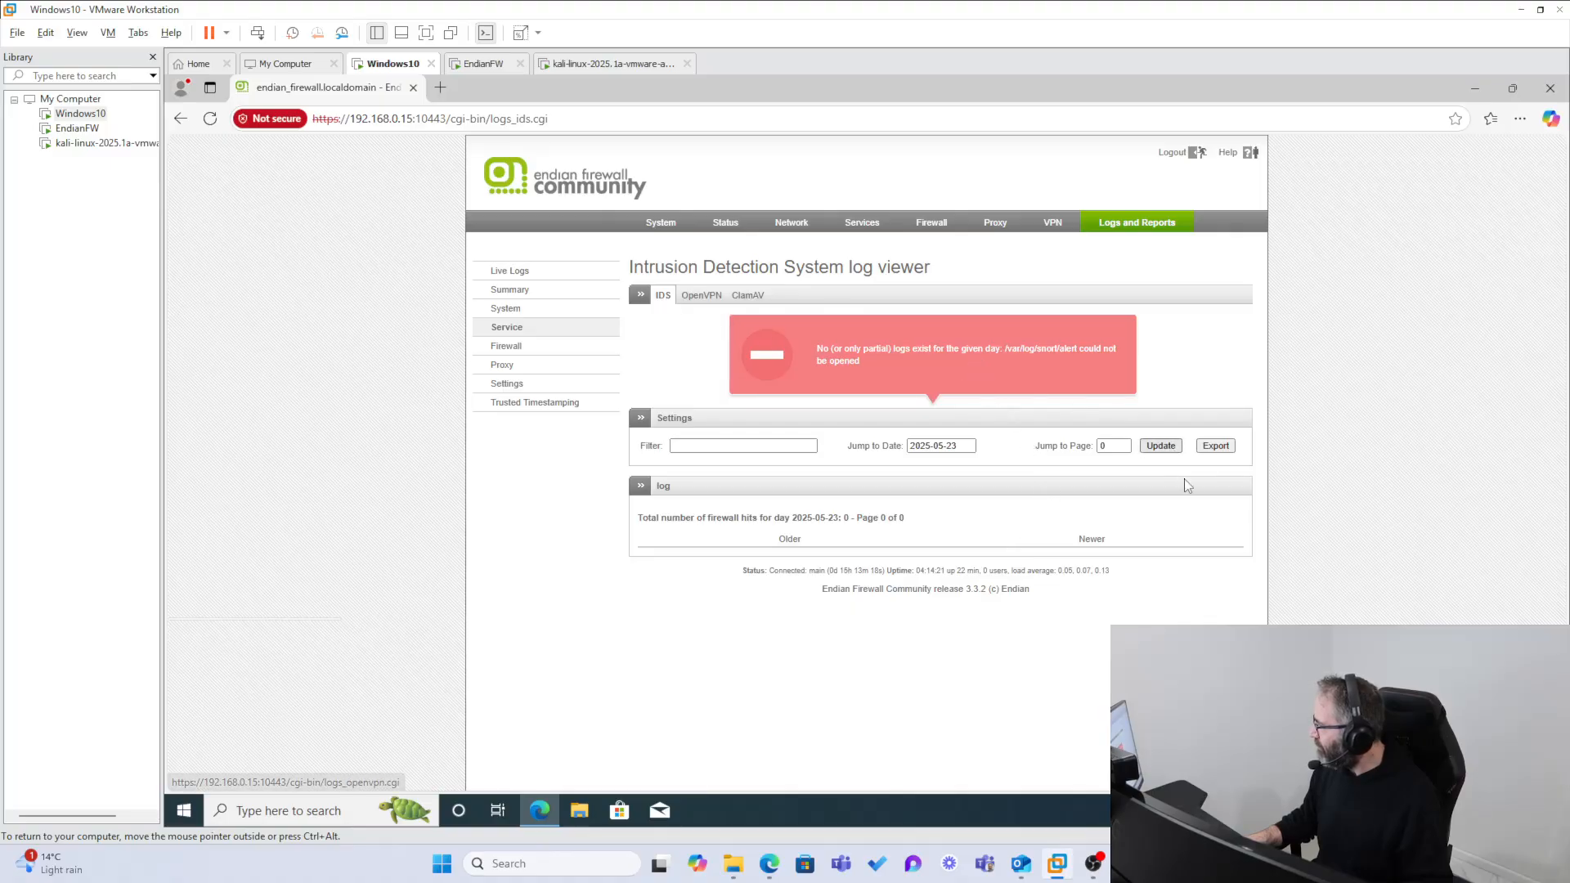
{"action": "left_click", "coordinate": [511, 347]}
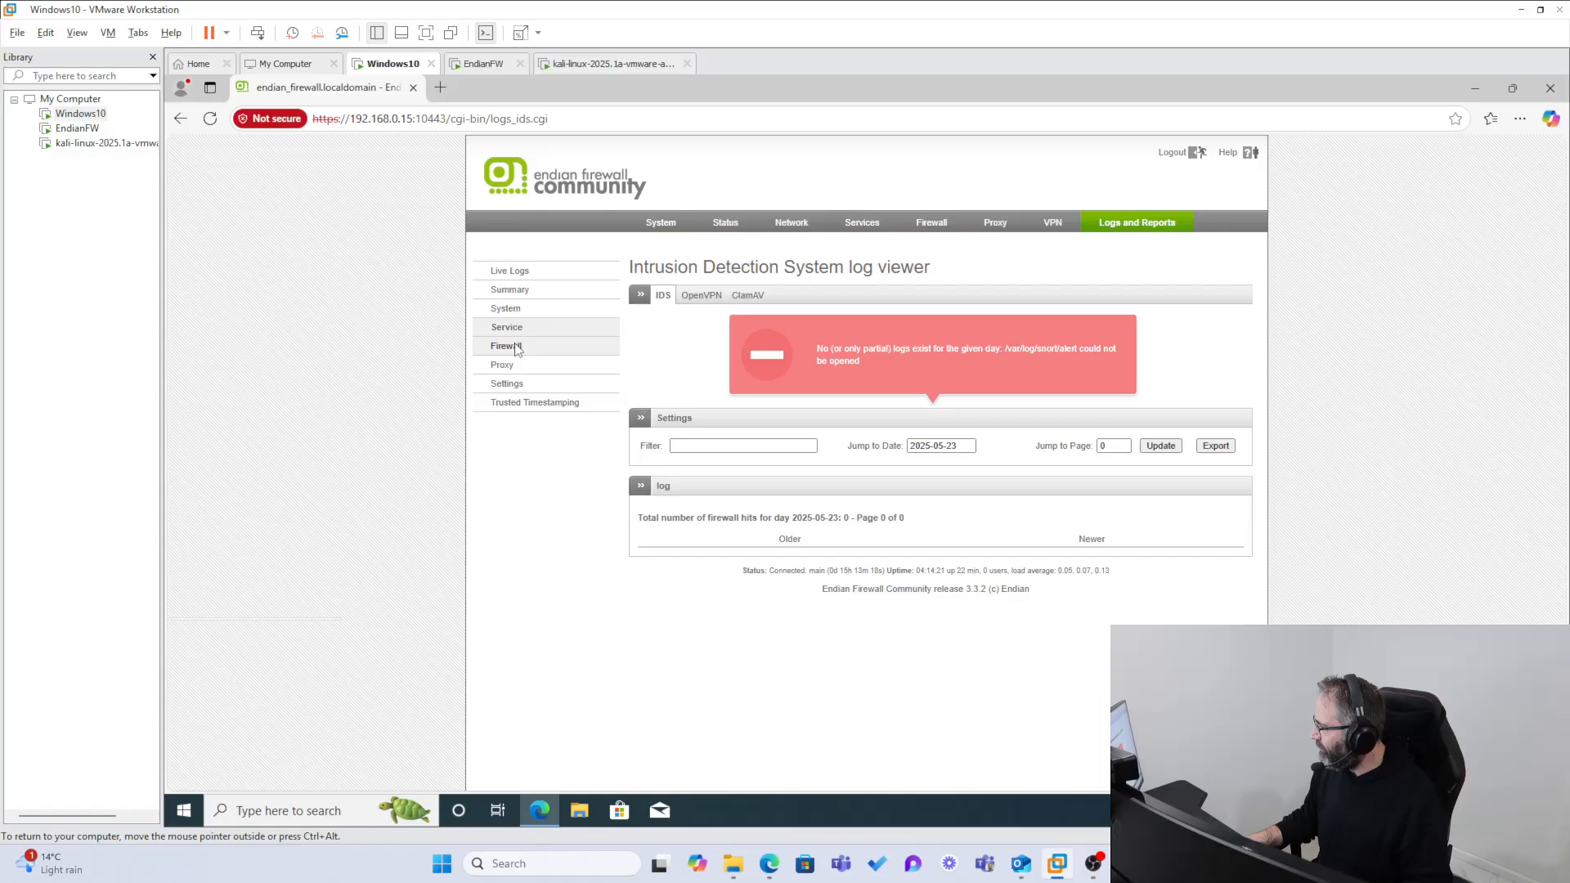
{"action": "scroll", "coordinate": [769, 542], "scroll_direction": "down", "scroll_amount": 3}
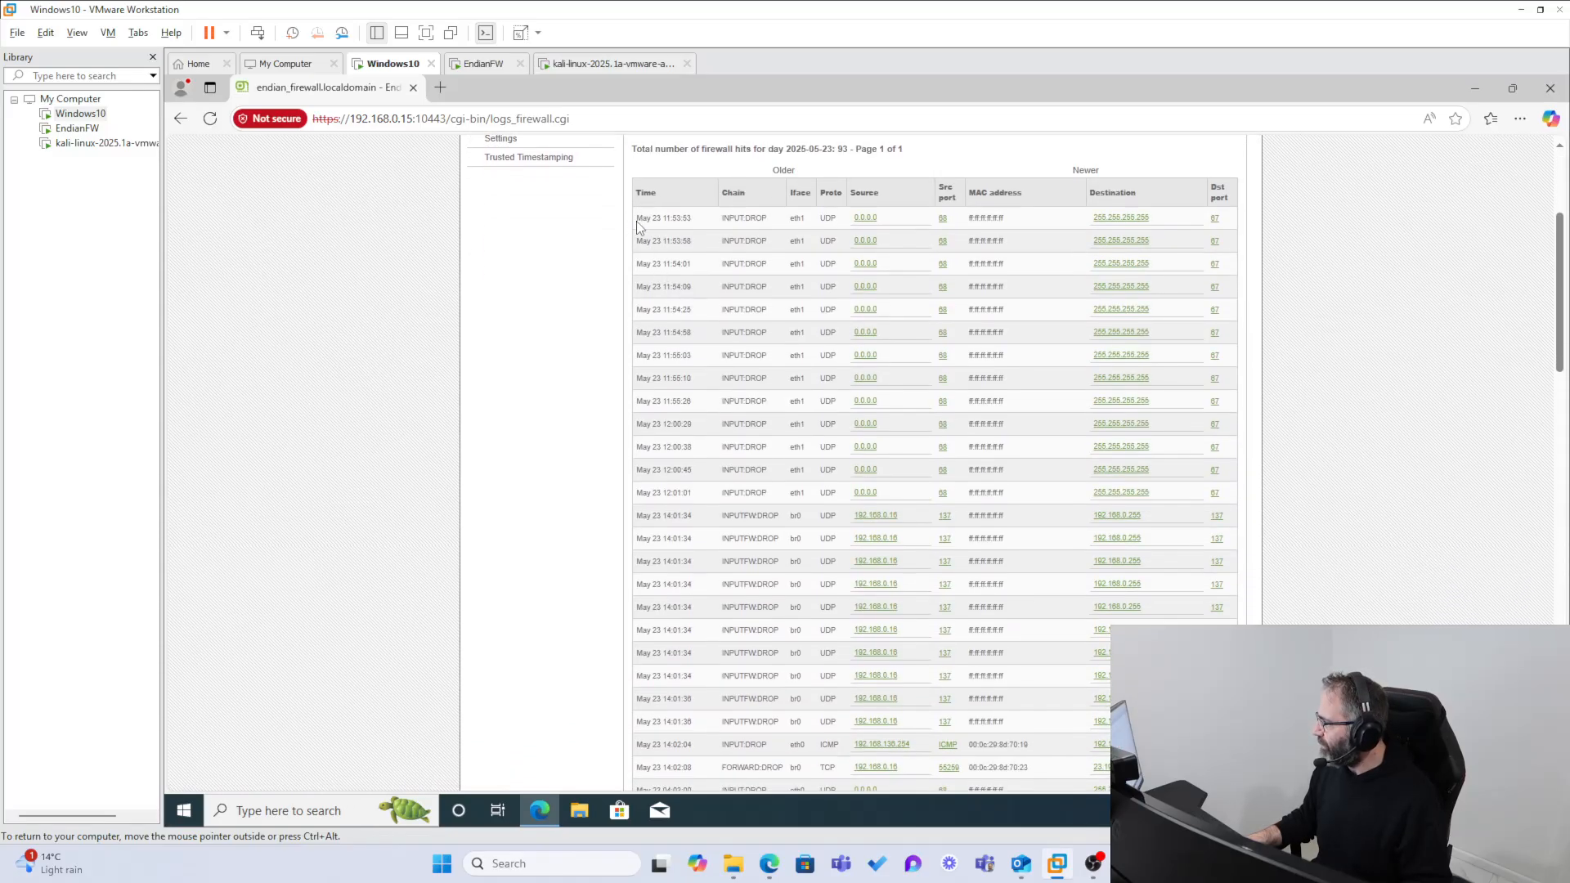
{"action": "left_click_drag", "start_coordinate": [638, 220], "coordinate": [784, 224]}
{"action": "scroll", "coordinate": [738, 425], "scroll_direction": "down", "scroll_amount": 4}
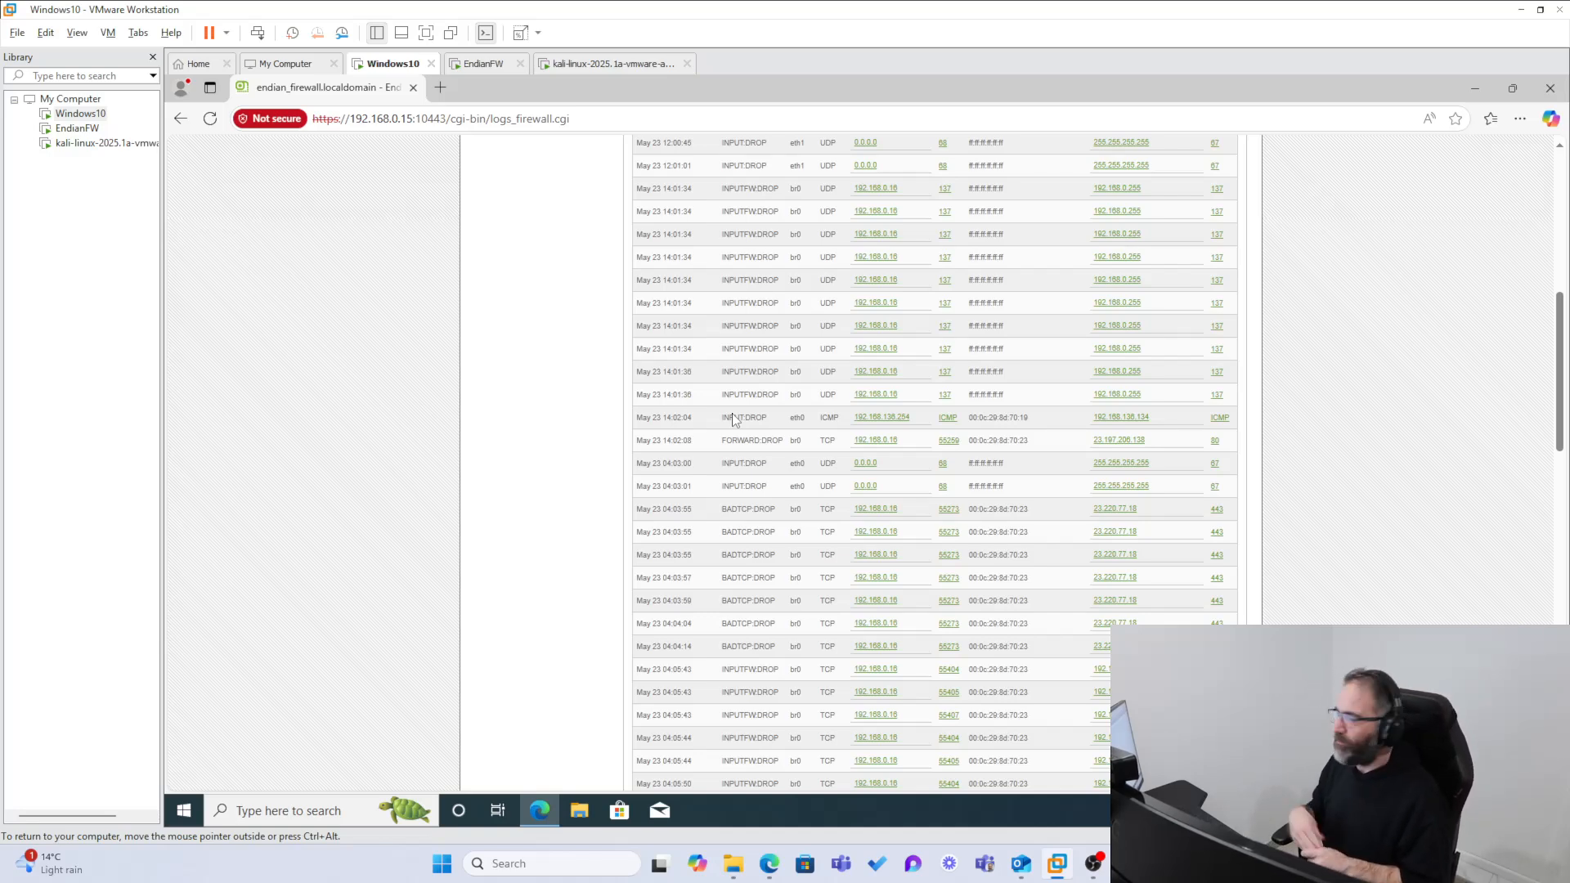
{"action": "left_click_drag", "start_coordinate": [919, 421], "coordinate": [857, 422]}
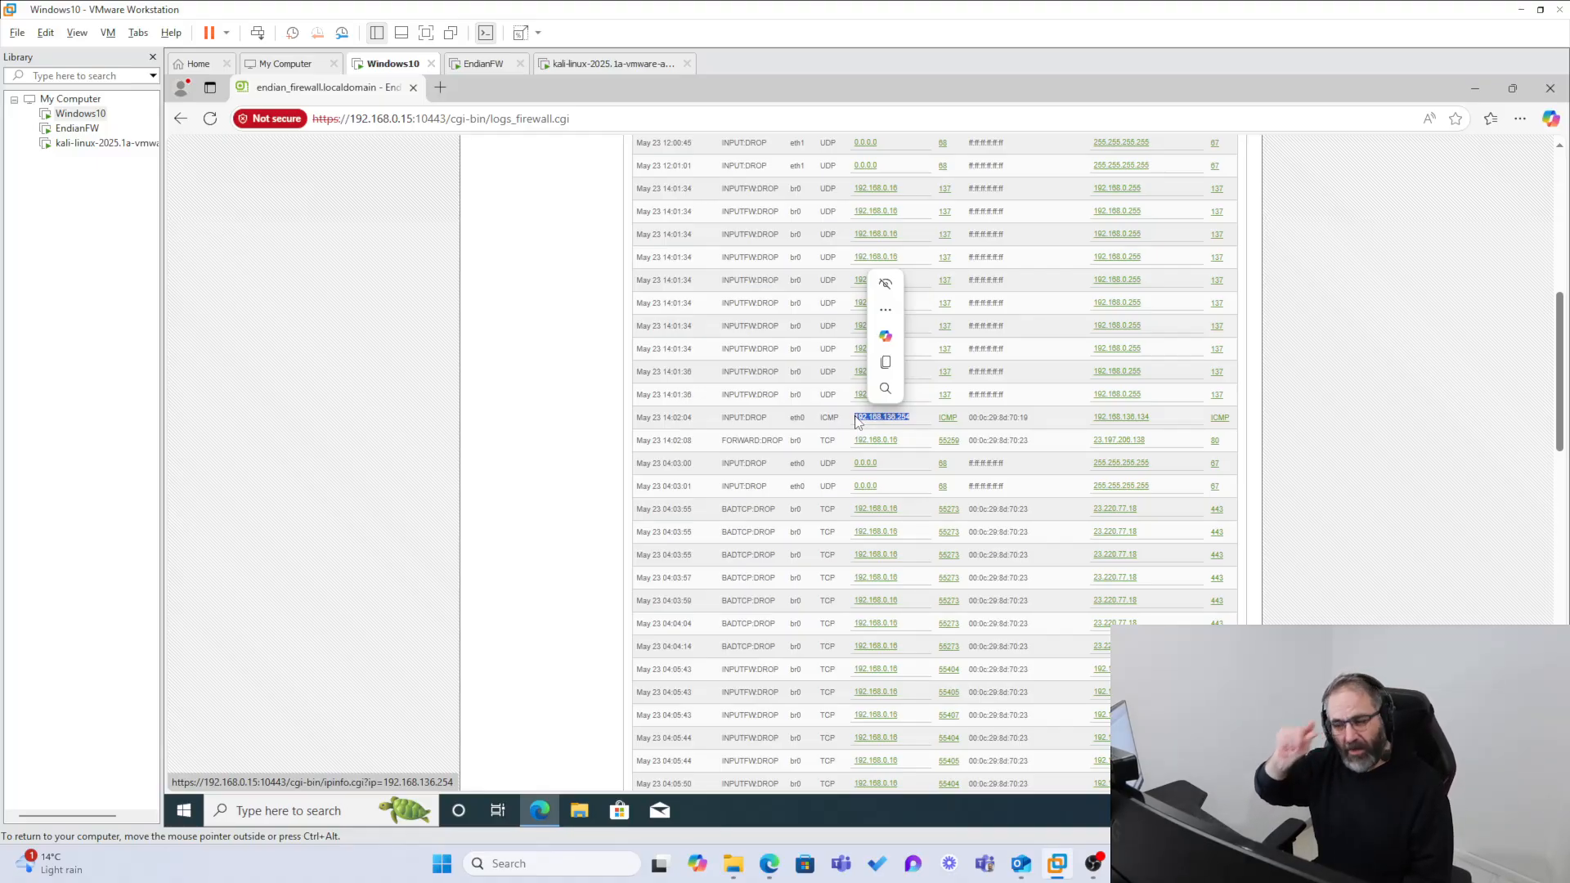
Step: Check the network adapter settings of the Kali Linux virtual machine and close them without changes
{"action": "left_click", "coordinate": [90, 145]}
{"action": "right_click", "coordinate": [90, 147]}
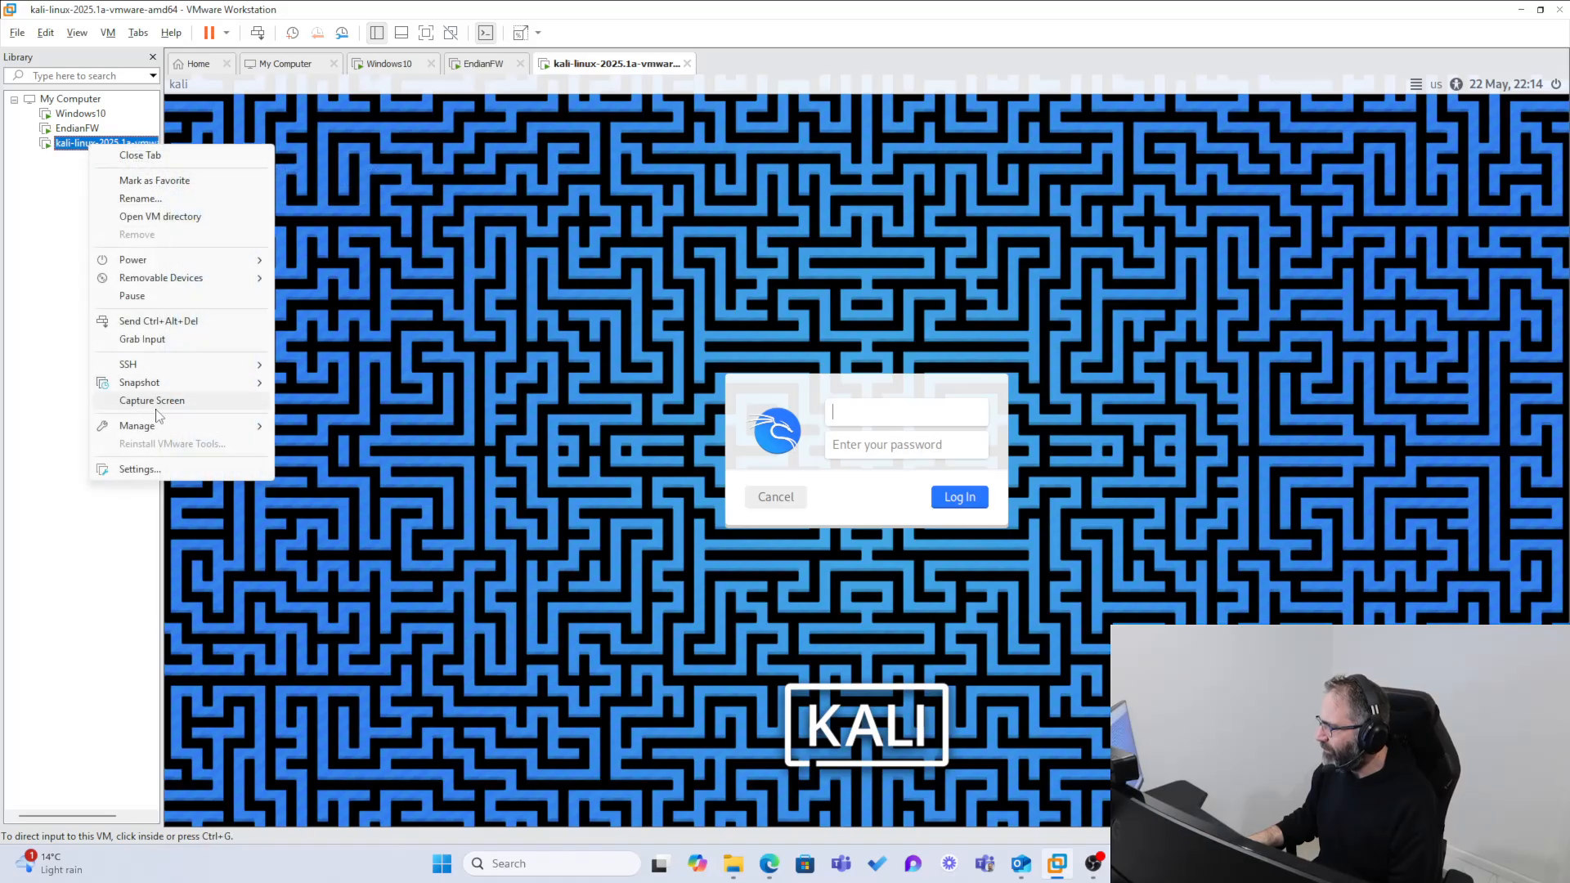
{"action": "left_click", "coordinate": [149, 474]}
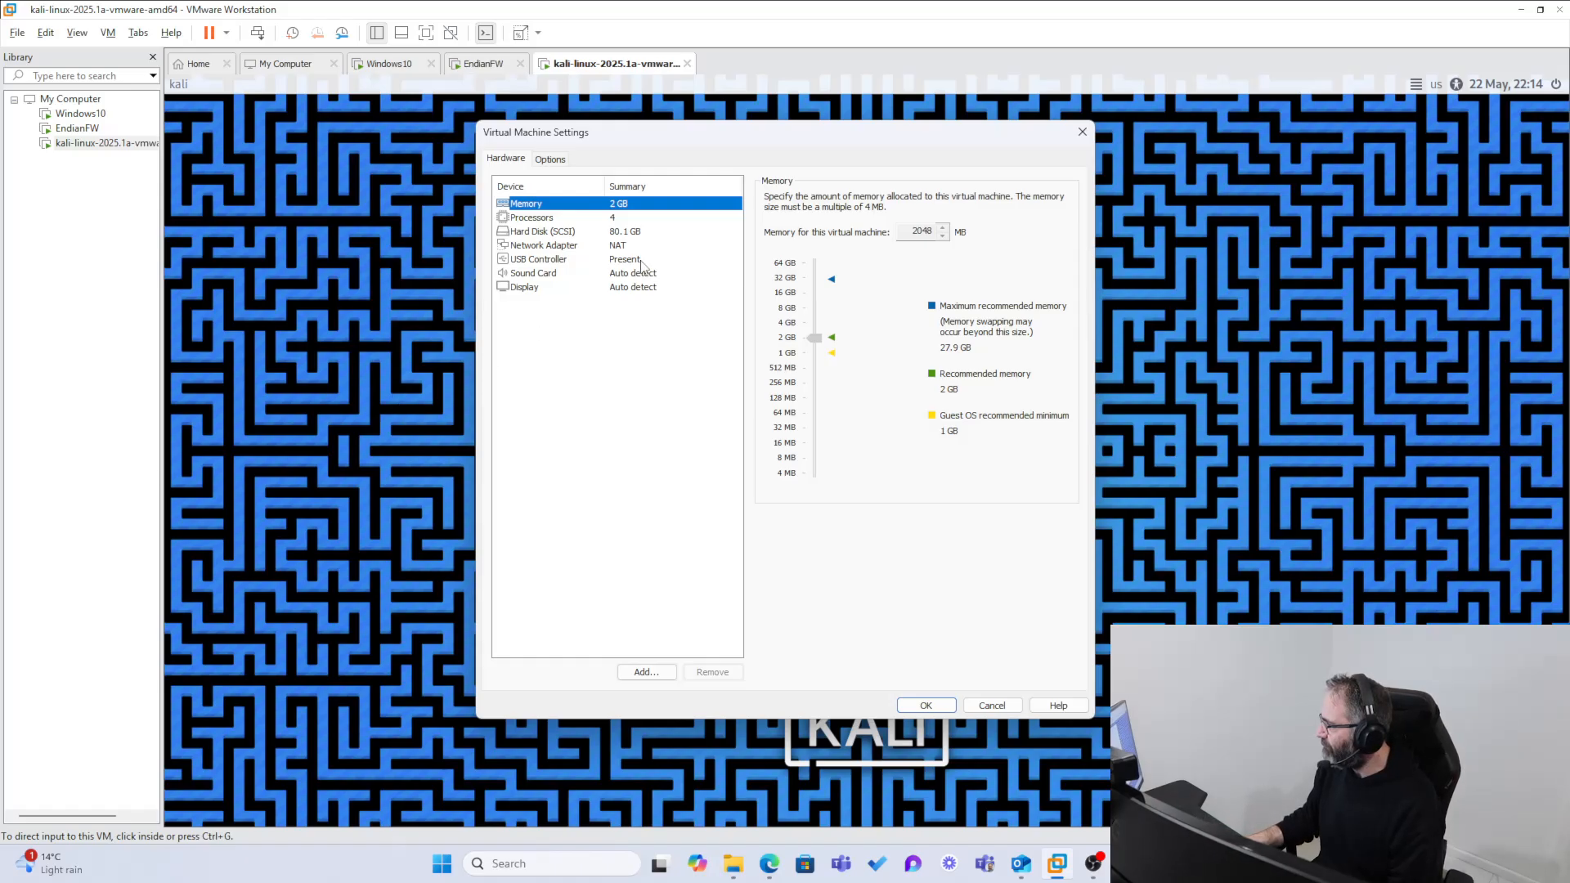
{"action": "left_click", "coordinate": [594, 246]}
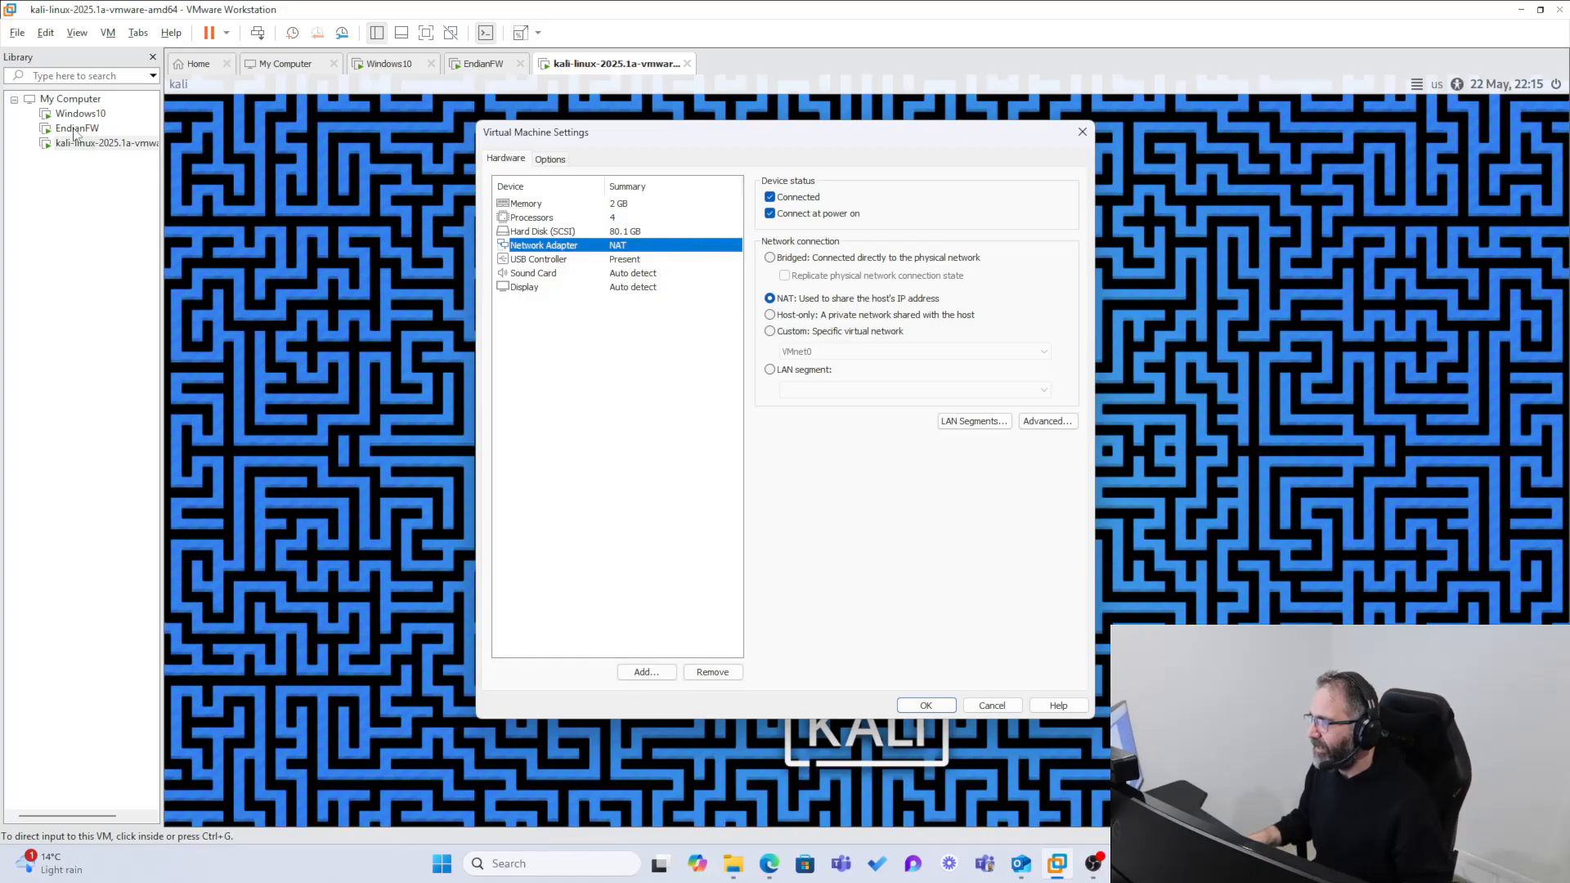
{"action": "left_click", "coordinate": [982, 700]}
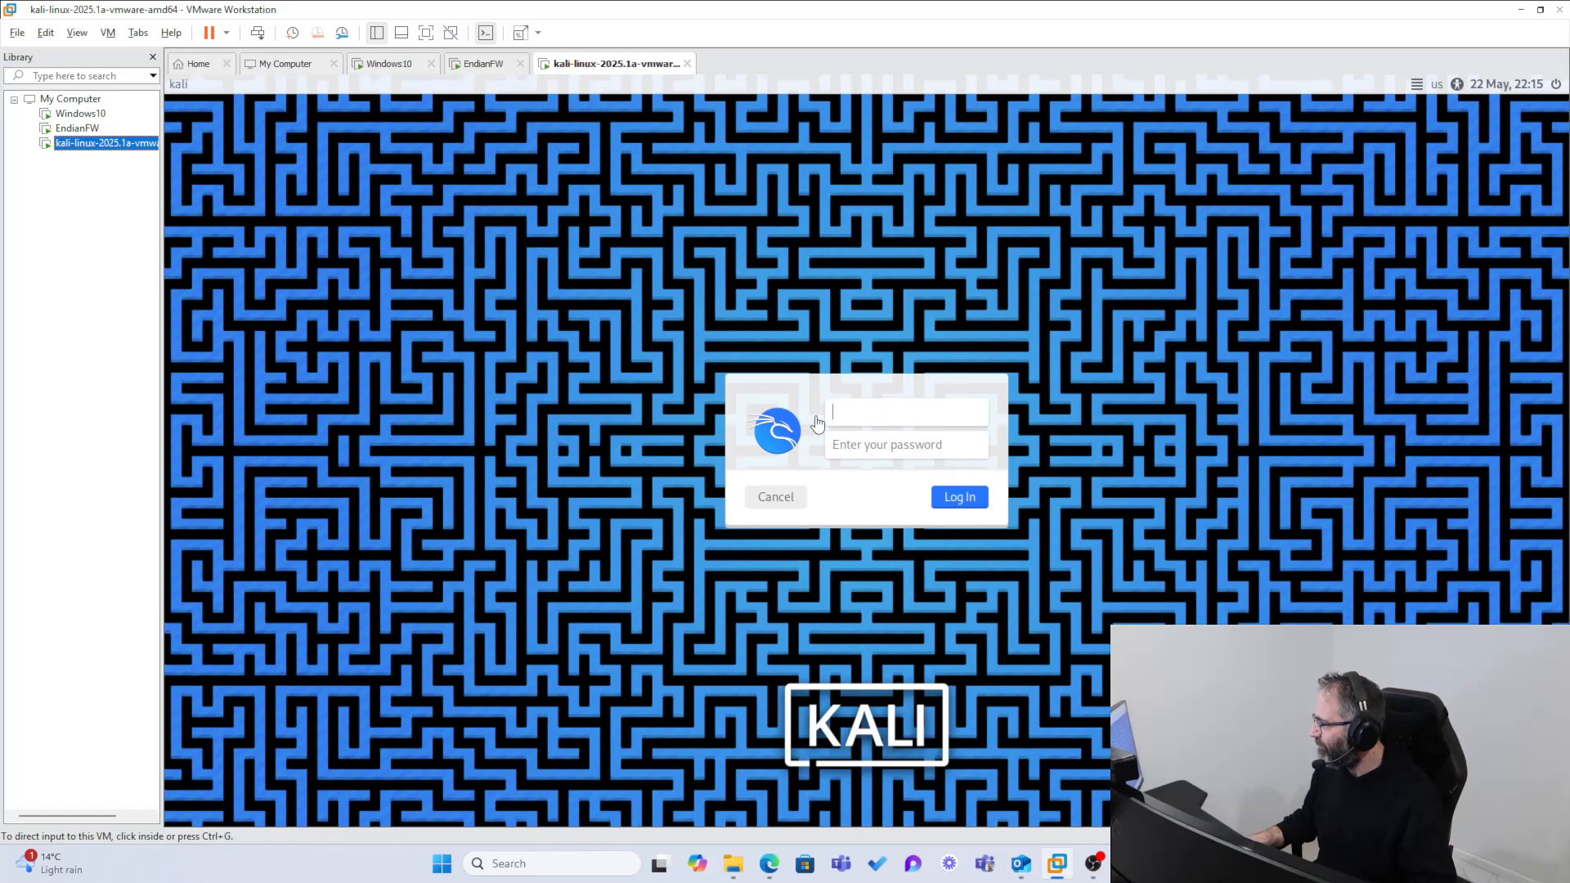
Step: Log in to the Kali Linux virtual machine as kali with the account password
{"action": "left_click", "coordinate": [844, 409]}
{"action": "type", "text": "kali"}
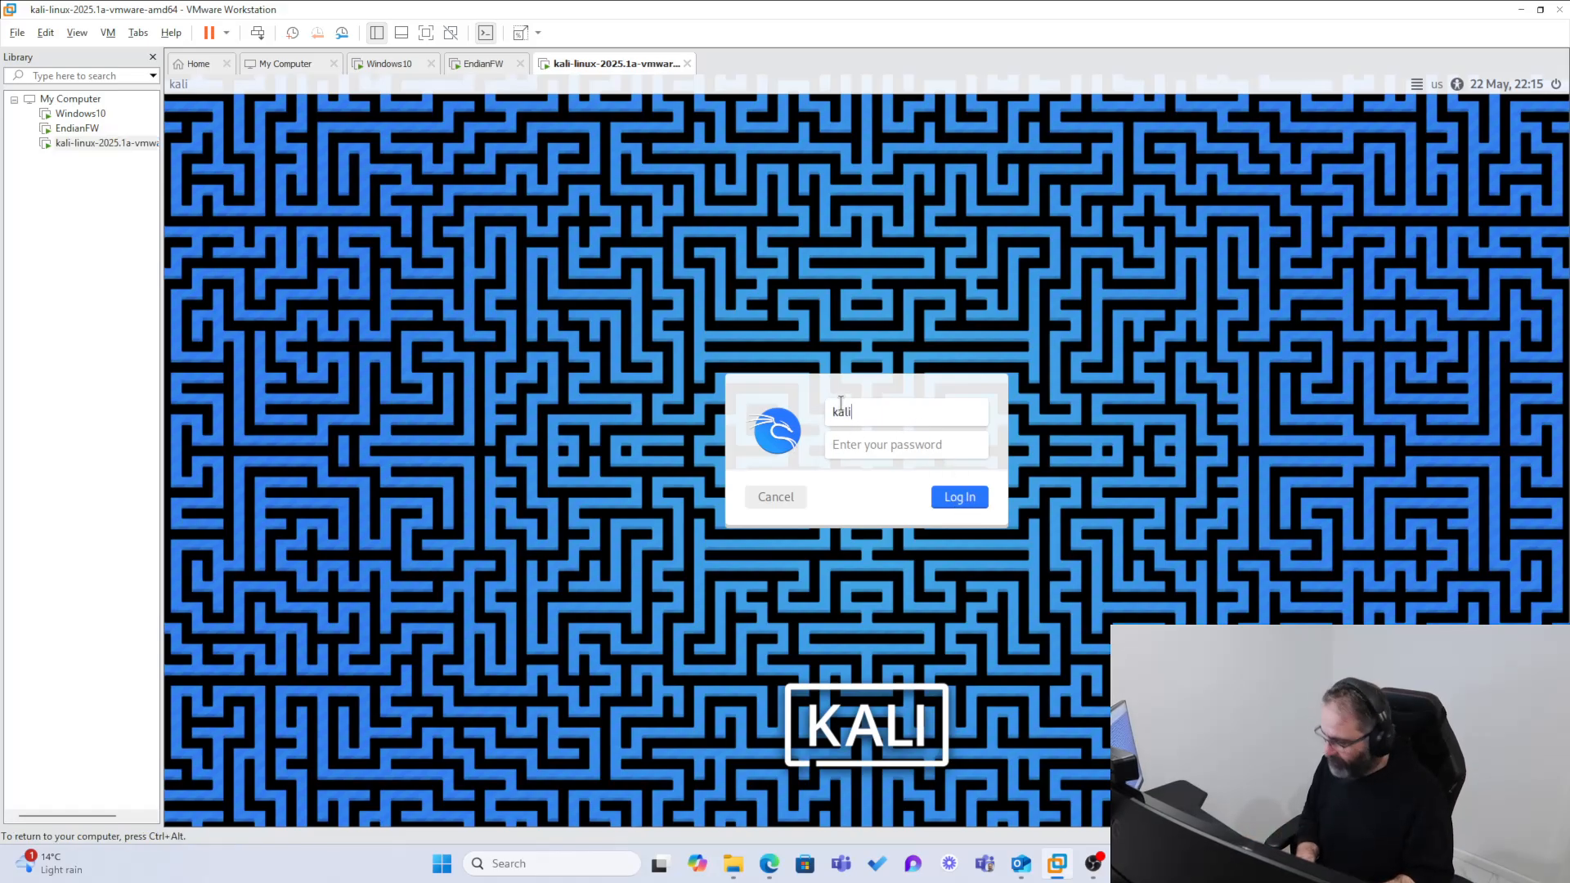
{"action": "key", "text": "Tab"}
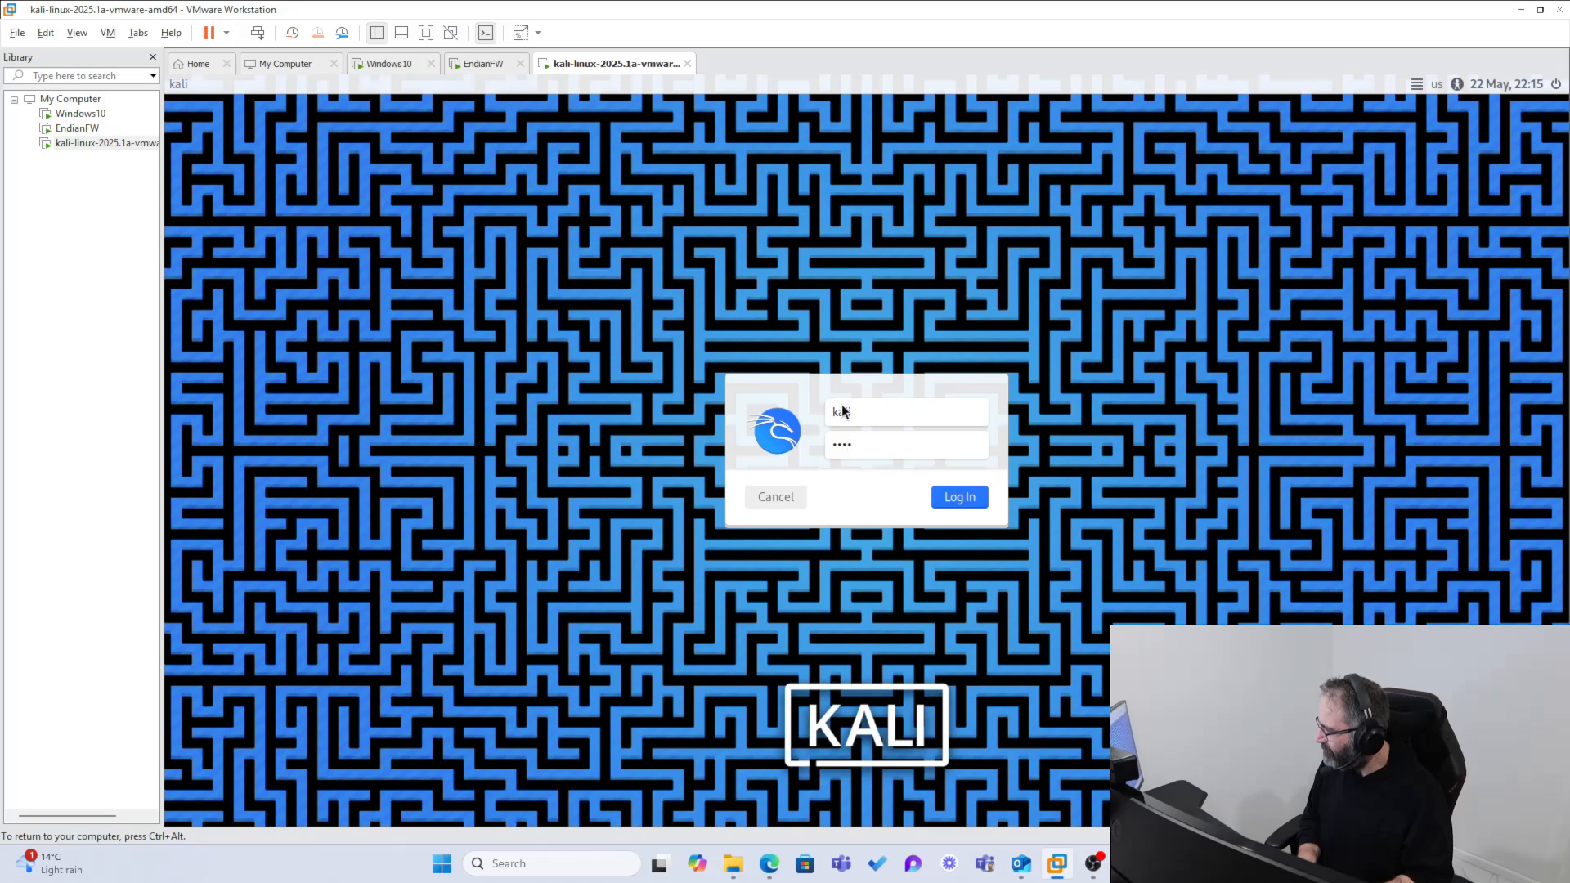
{"action": "type", "text": "kali"}
{"action": "key", "text": "Return"}
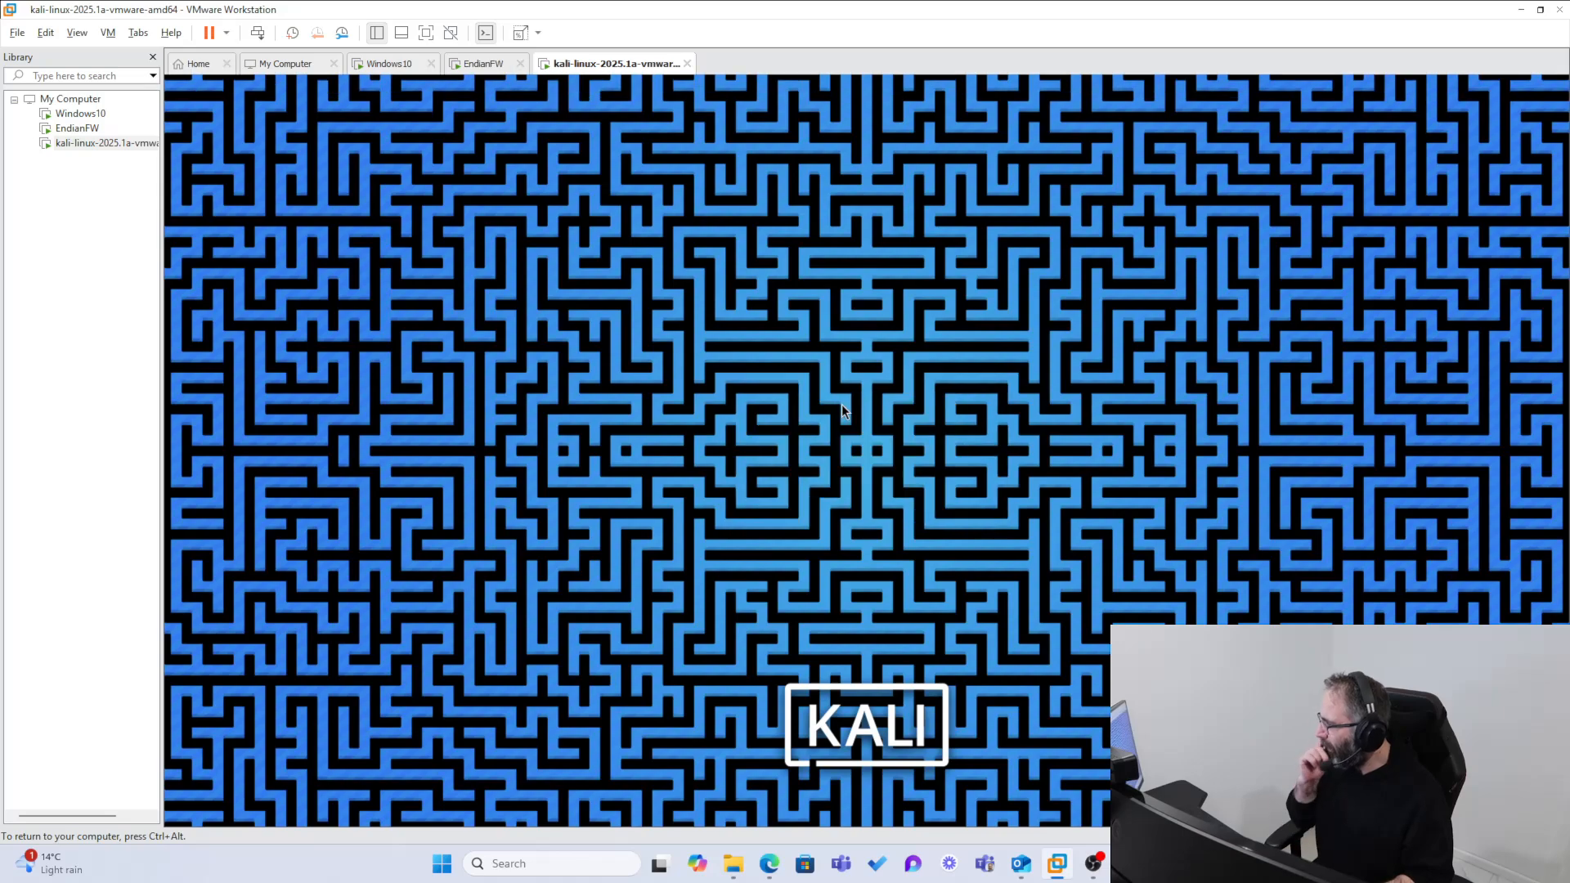
Step: Return to the Windows10 virtual machine and go back from the Firewall log to the Live Logs page
{"action": "left_click", "coordinate": [72, 129]}
{"action": "left_click", "coordinate": [69, 114]}
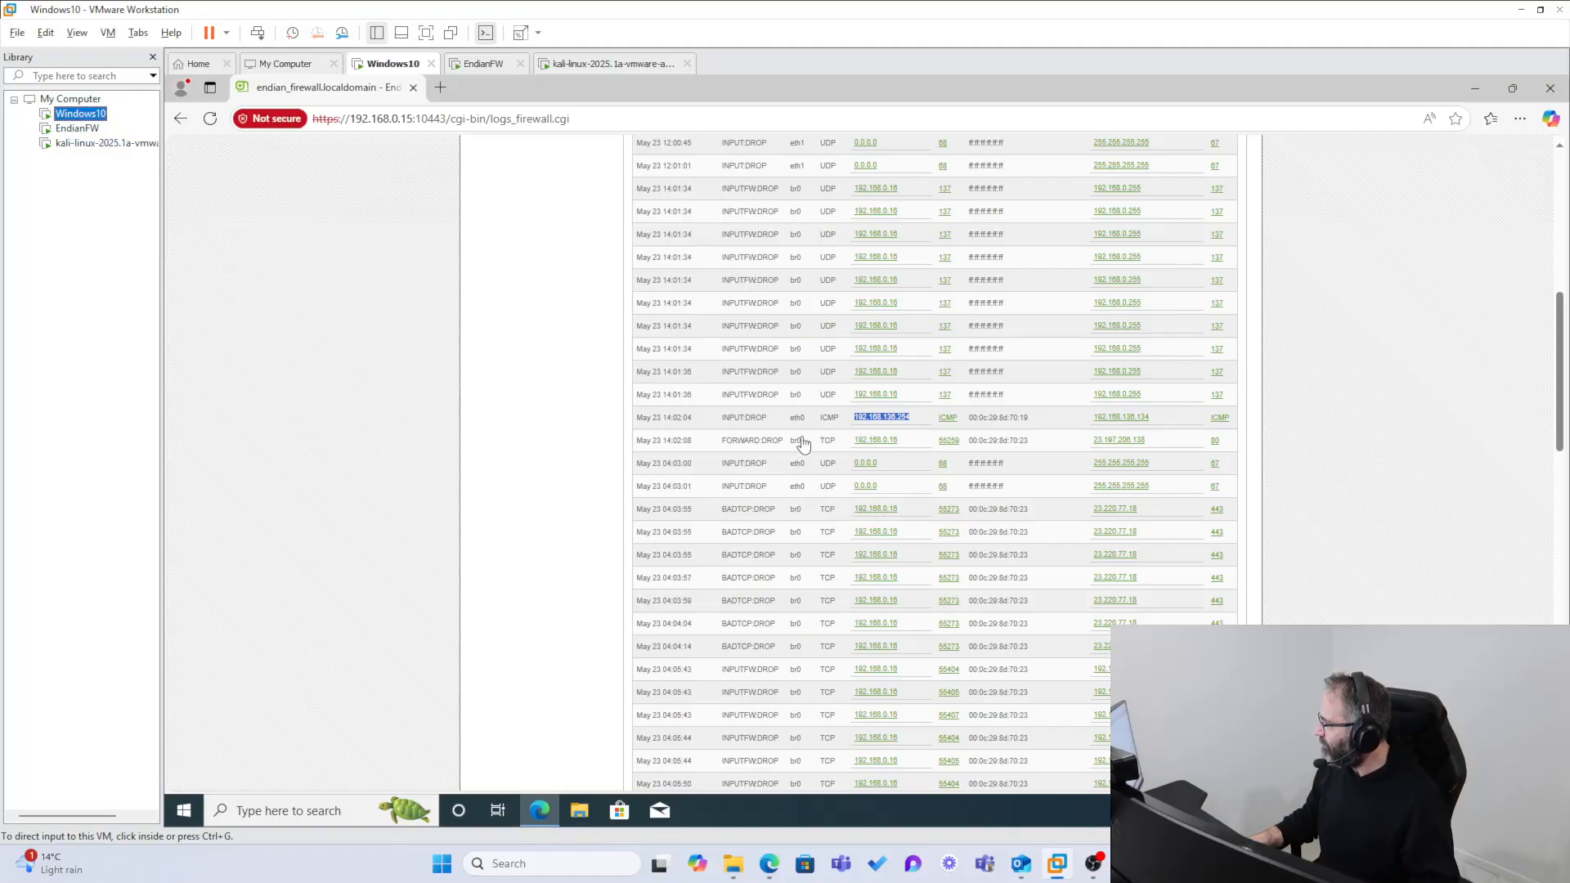
{"action": "left_click", "coordinate": [1399, 395]}
{"action": "left_click_drag", "start_coordinate": [1560, 345], "coordinate": [1526, 399]}
{"action": "scroll", "coordinate": [1505, 287], "scroll_direction": "up", "scroll_amount": 15}
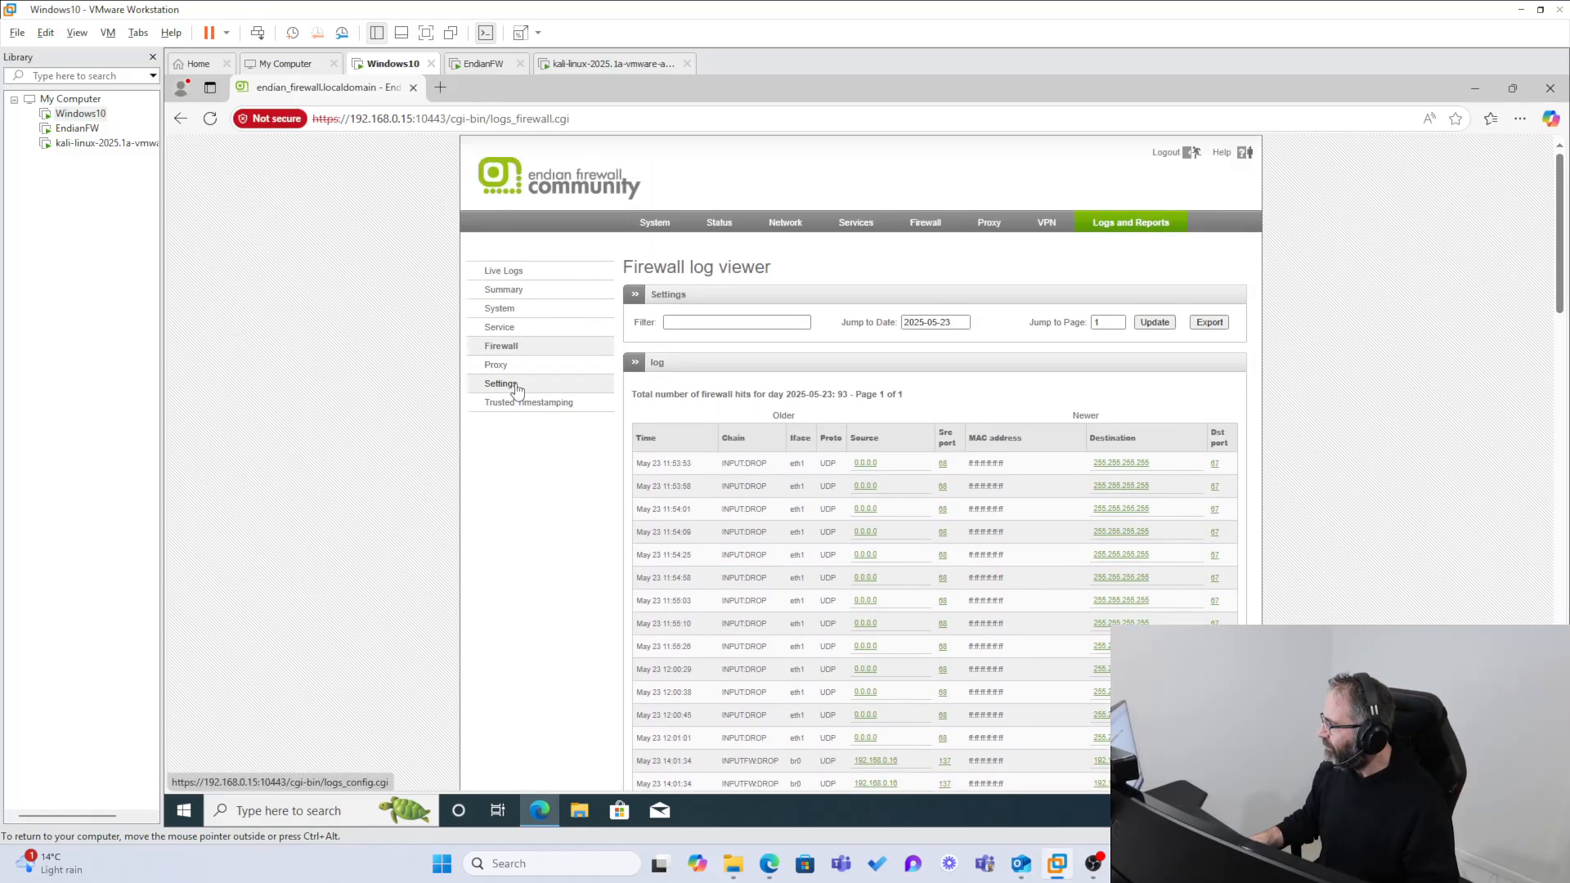
{"action": "left_click", "coordinate": [507, 272]}
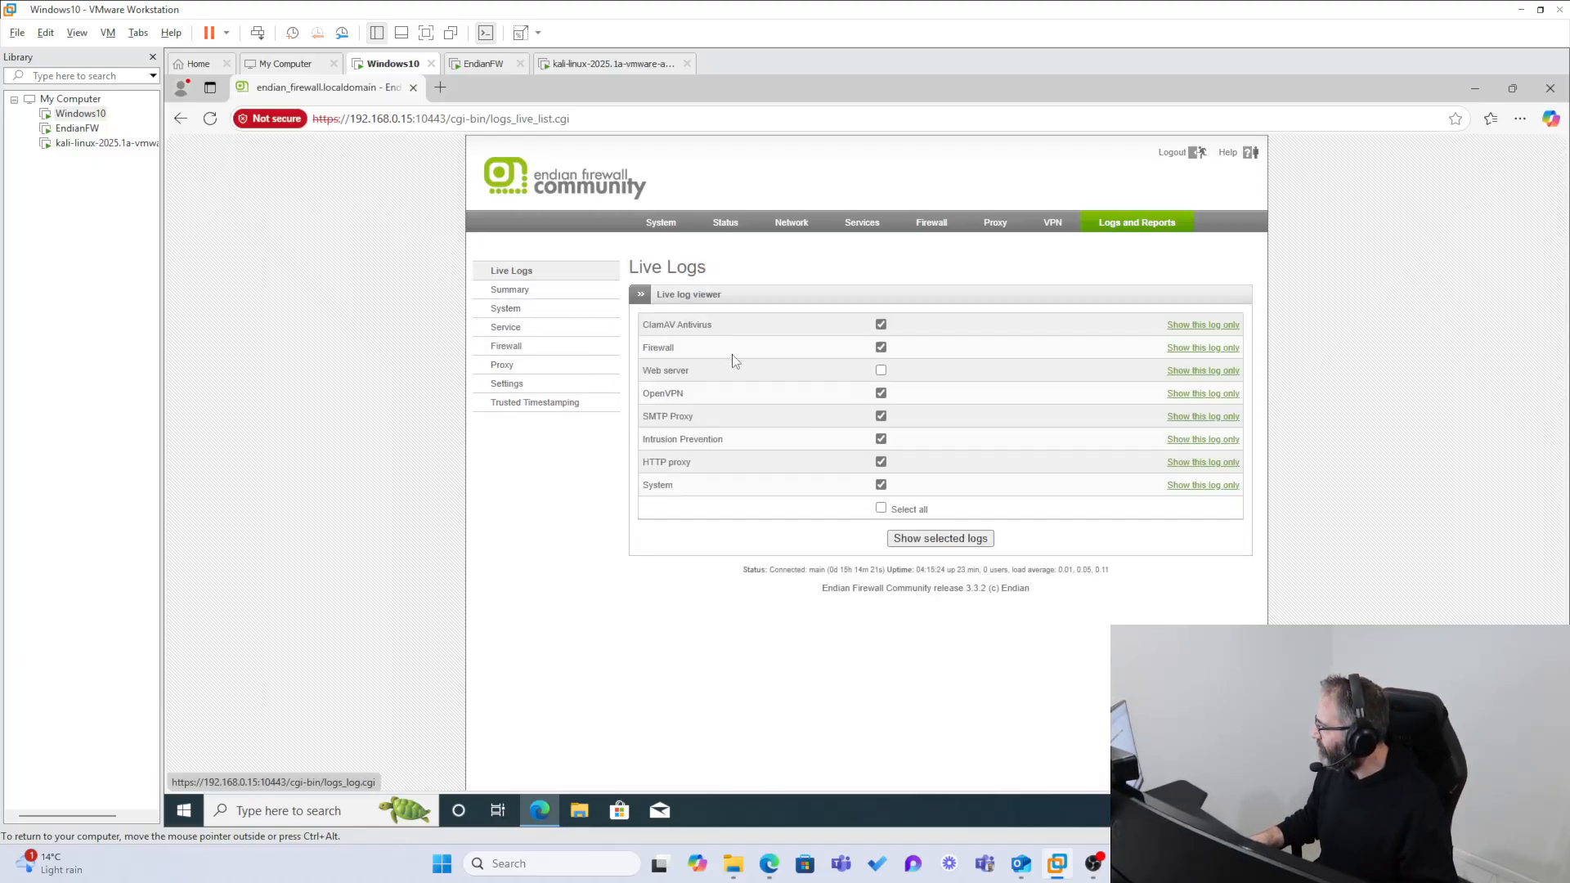
Step: Show the selected live logs in a maximized viewer window and examine the latest System entries
{"action": "left_click", "coordinate": [940, 538]}
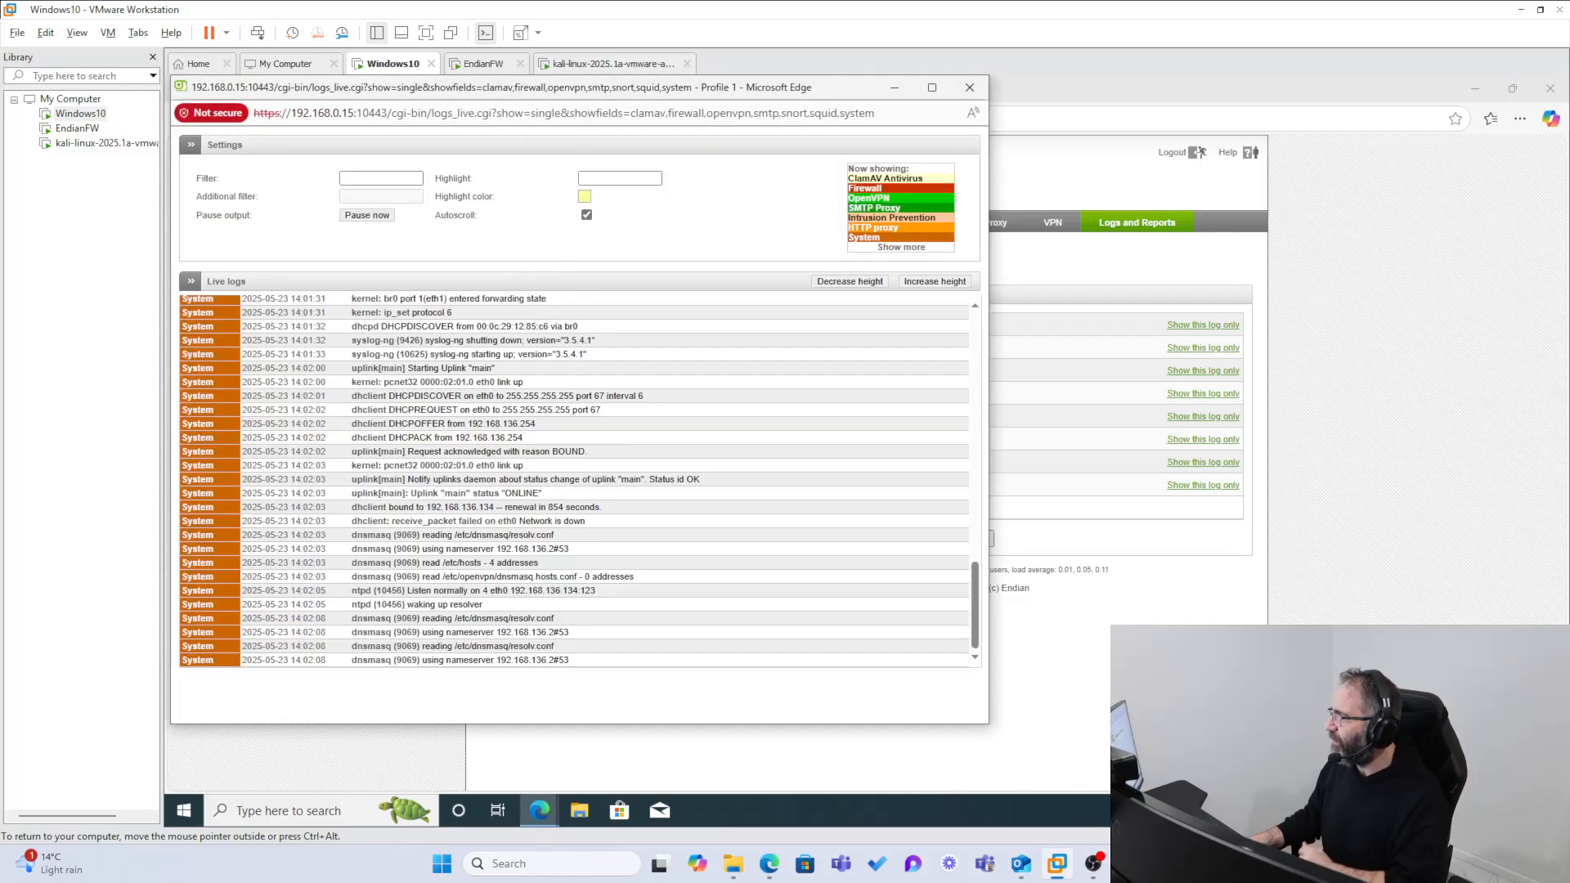
{"action": "left_click", "coordinate": [932, 87]}
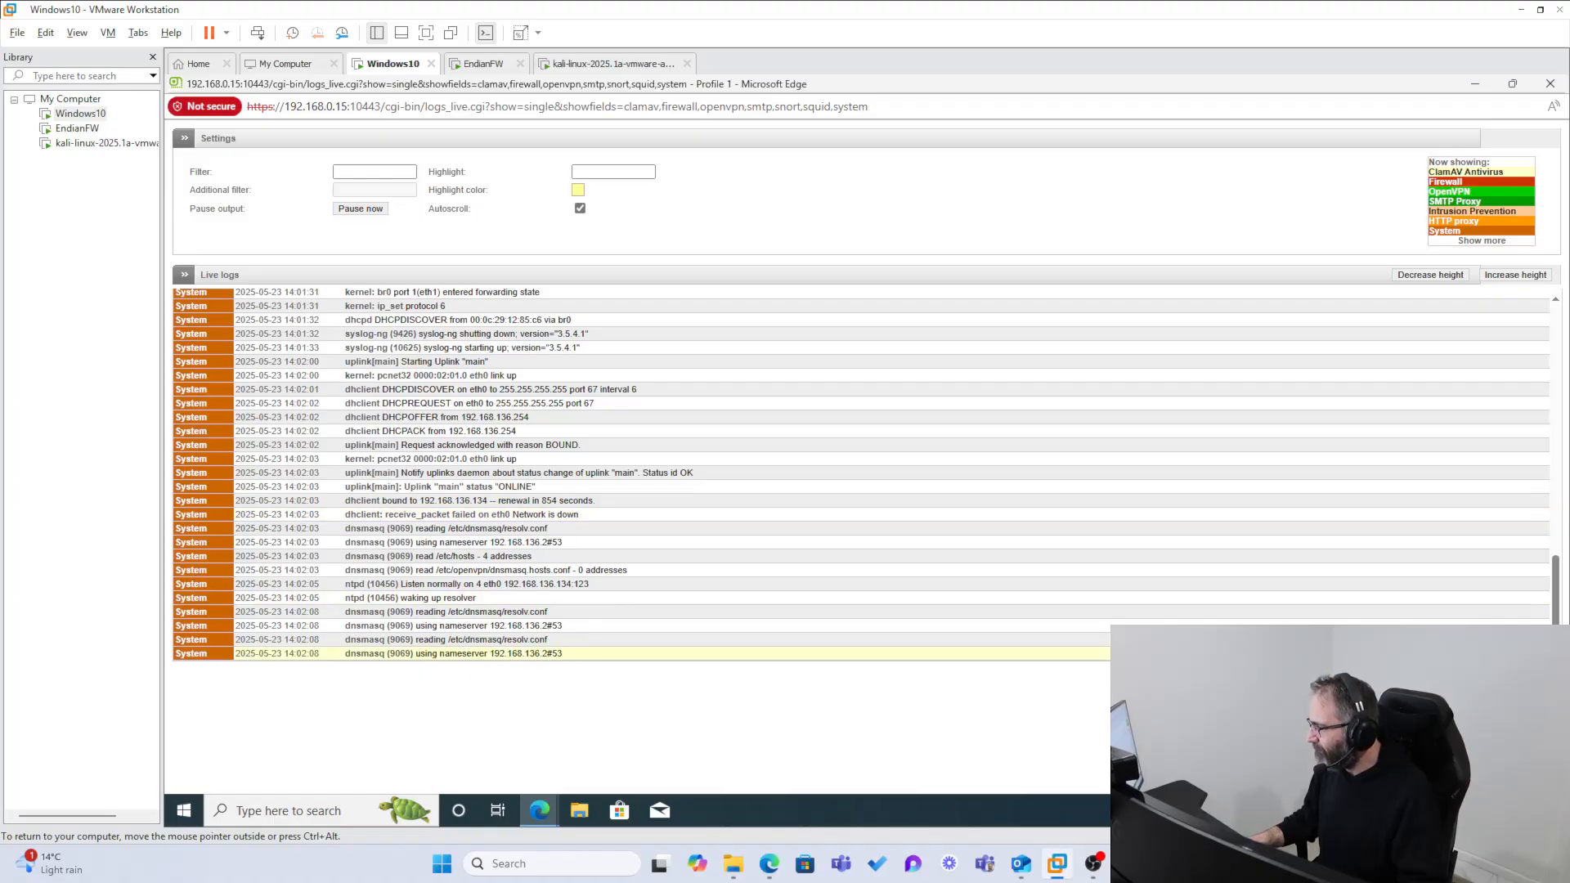
{"action": "left_click_drag", "start_coordinate": [564, 653], "coordinate": [319, 640]}
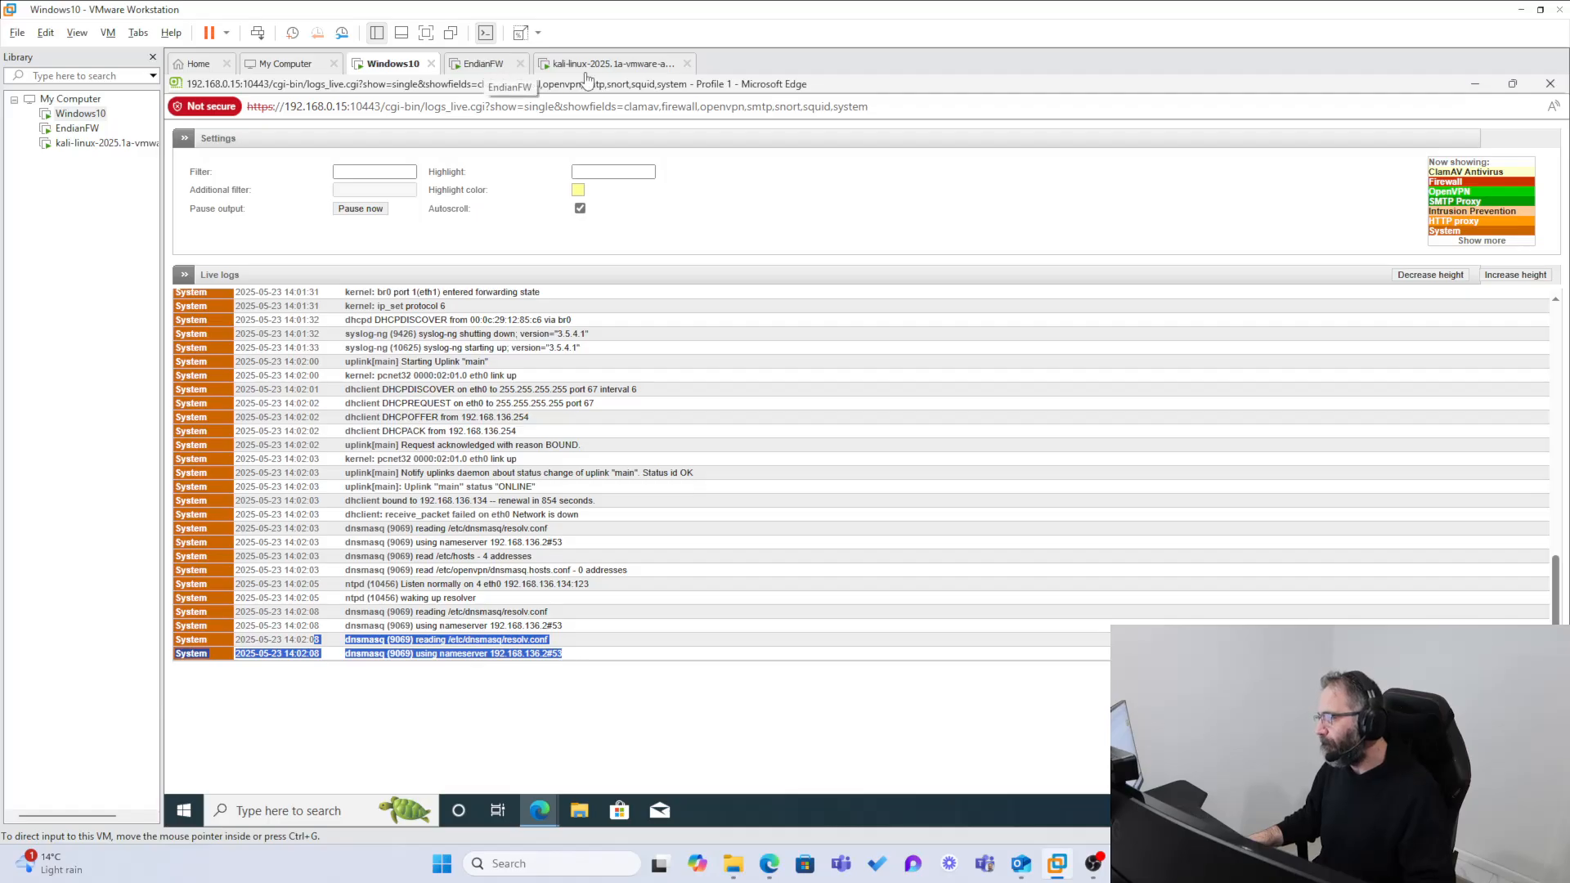
Step: Check the Kali Linux and EndianFW virtual machines and return to the live log viewer in Windows10
{"action": "left_click", "coordinate": [644, 65]}
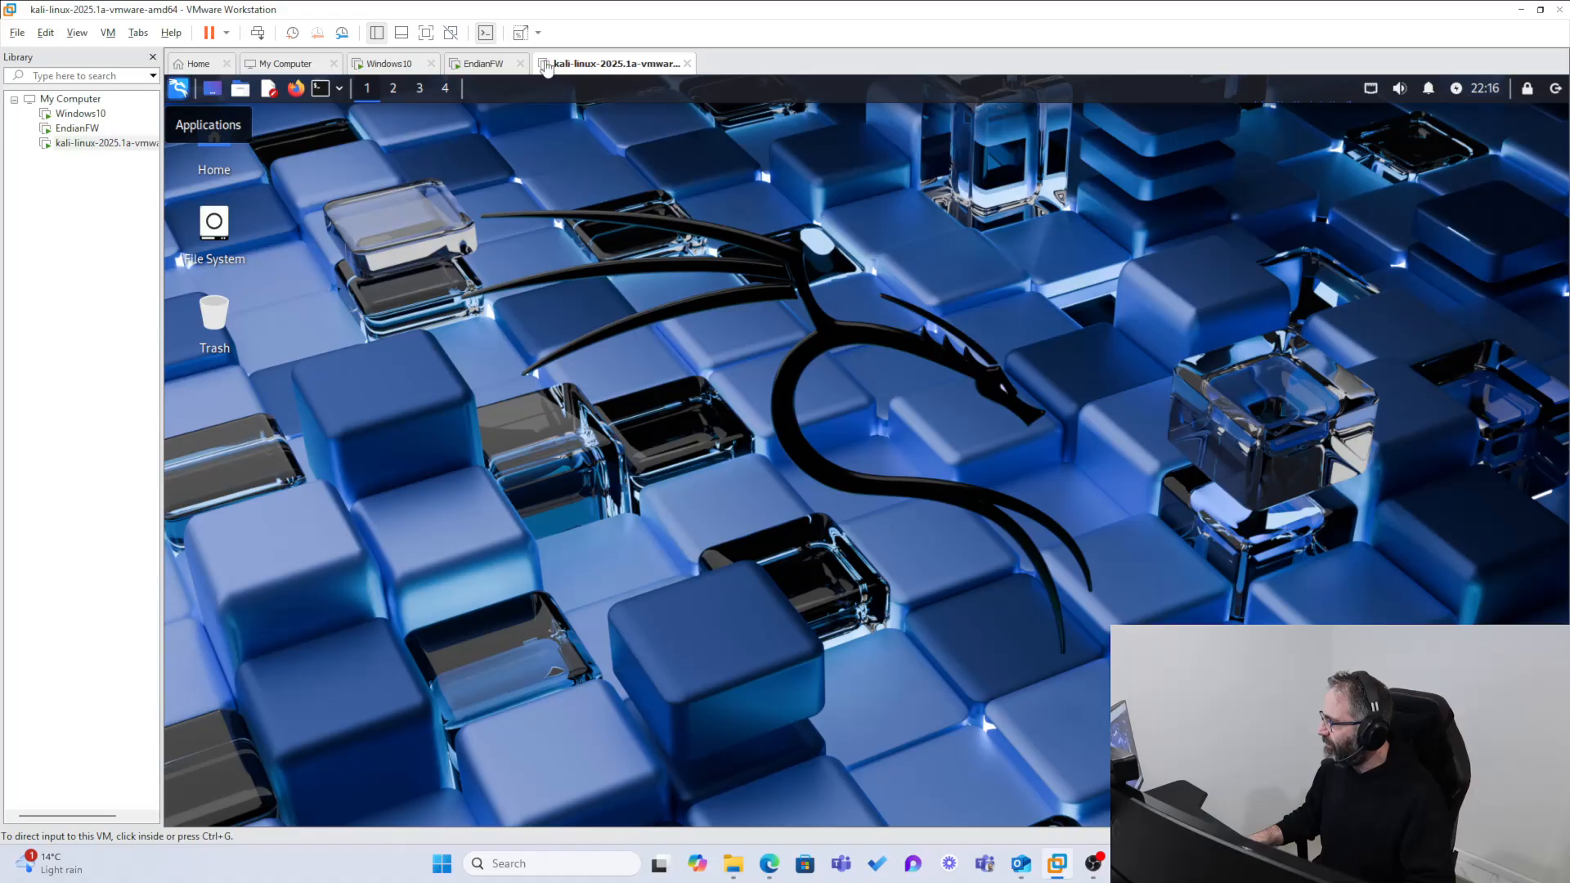
{"action": "left_click", "coordinate": [482, 65]}
{"action": "left_click", "coordinate": [404, 66]}
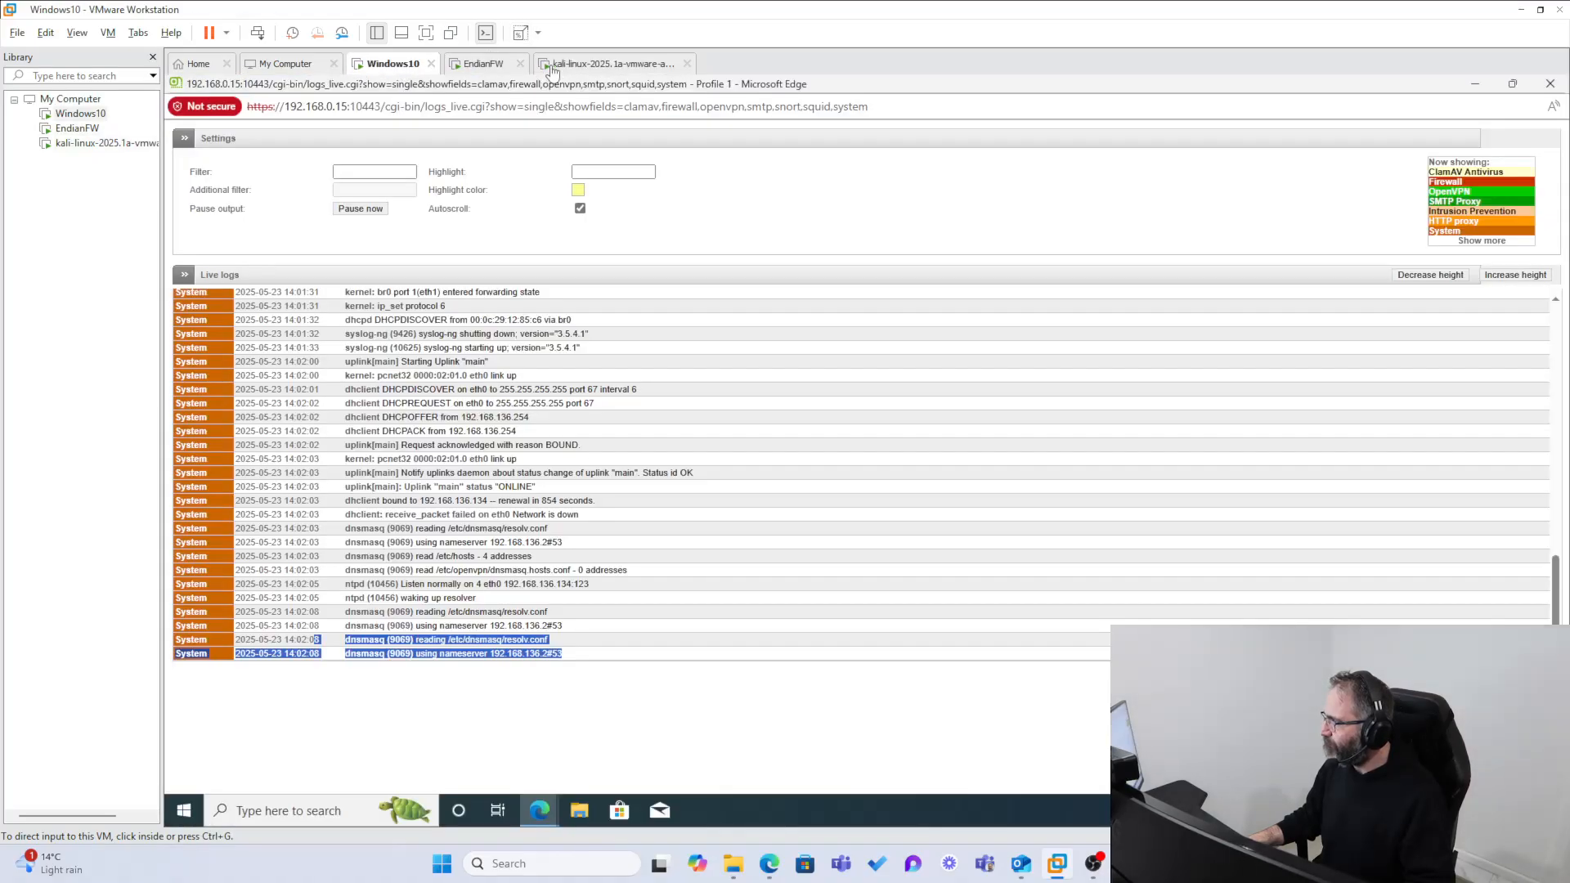
{"action": "left_click", "coordinate": [556, 66]}
{"action": "left_click", "coordinate": [404, 65]}
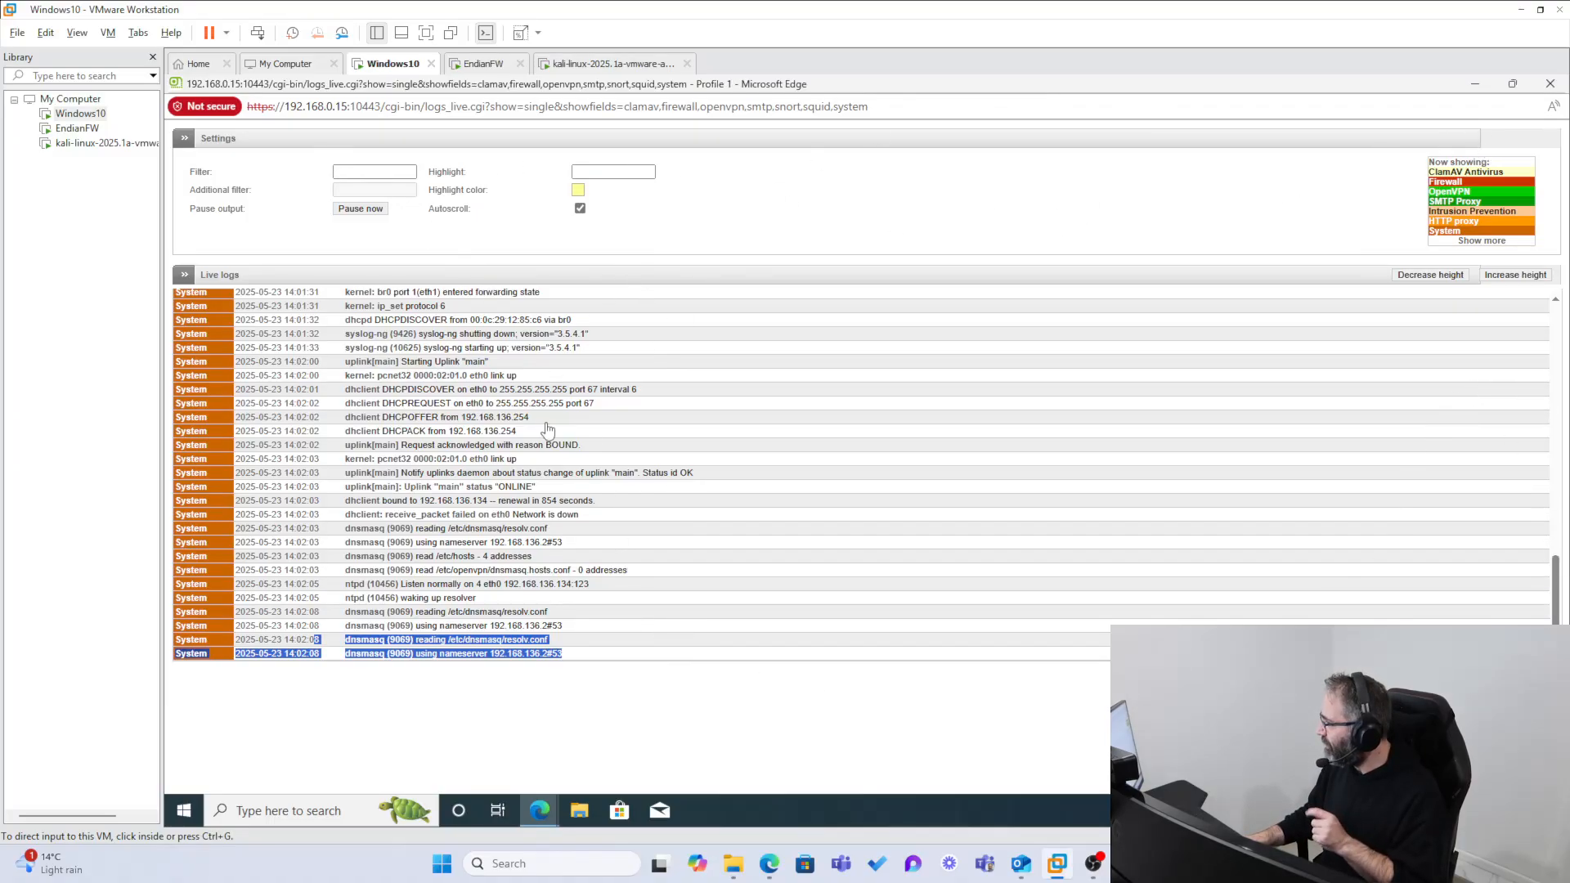
Step: Close the live log viewer and open the Intrusion Prevention page of the firewall's Services
{"action": "left_click", "coordinate": [1549, 85]}
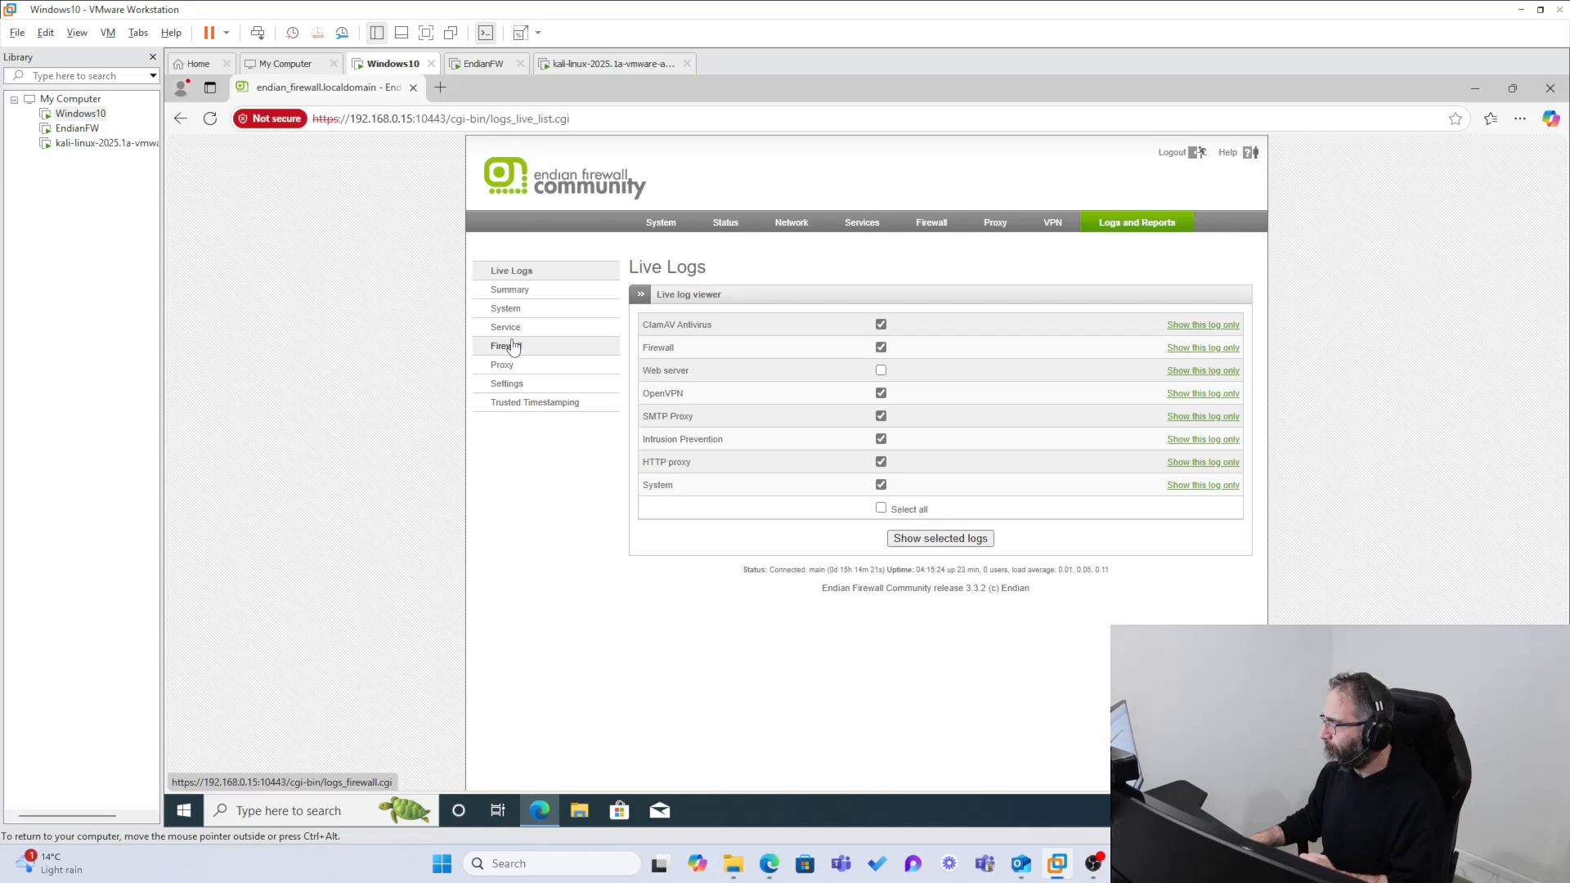
{"action": "left_click", "coordinate": [865, 231]}
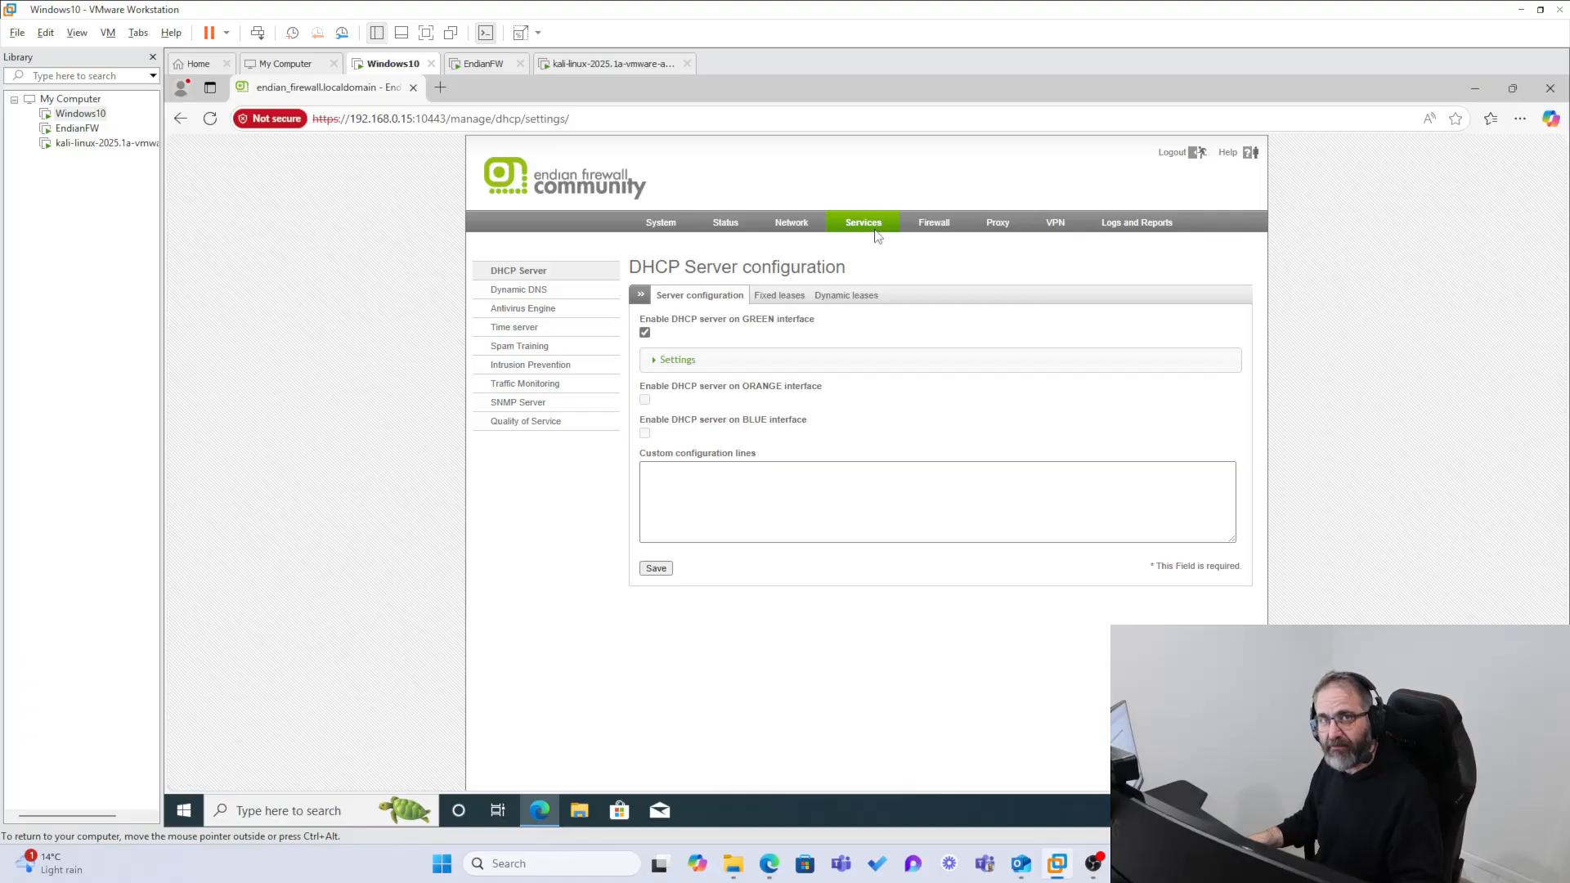
{"action": "left_click", "coordinate": [553, 364]}
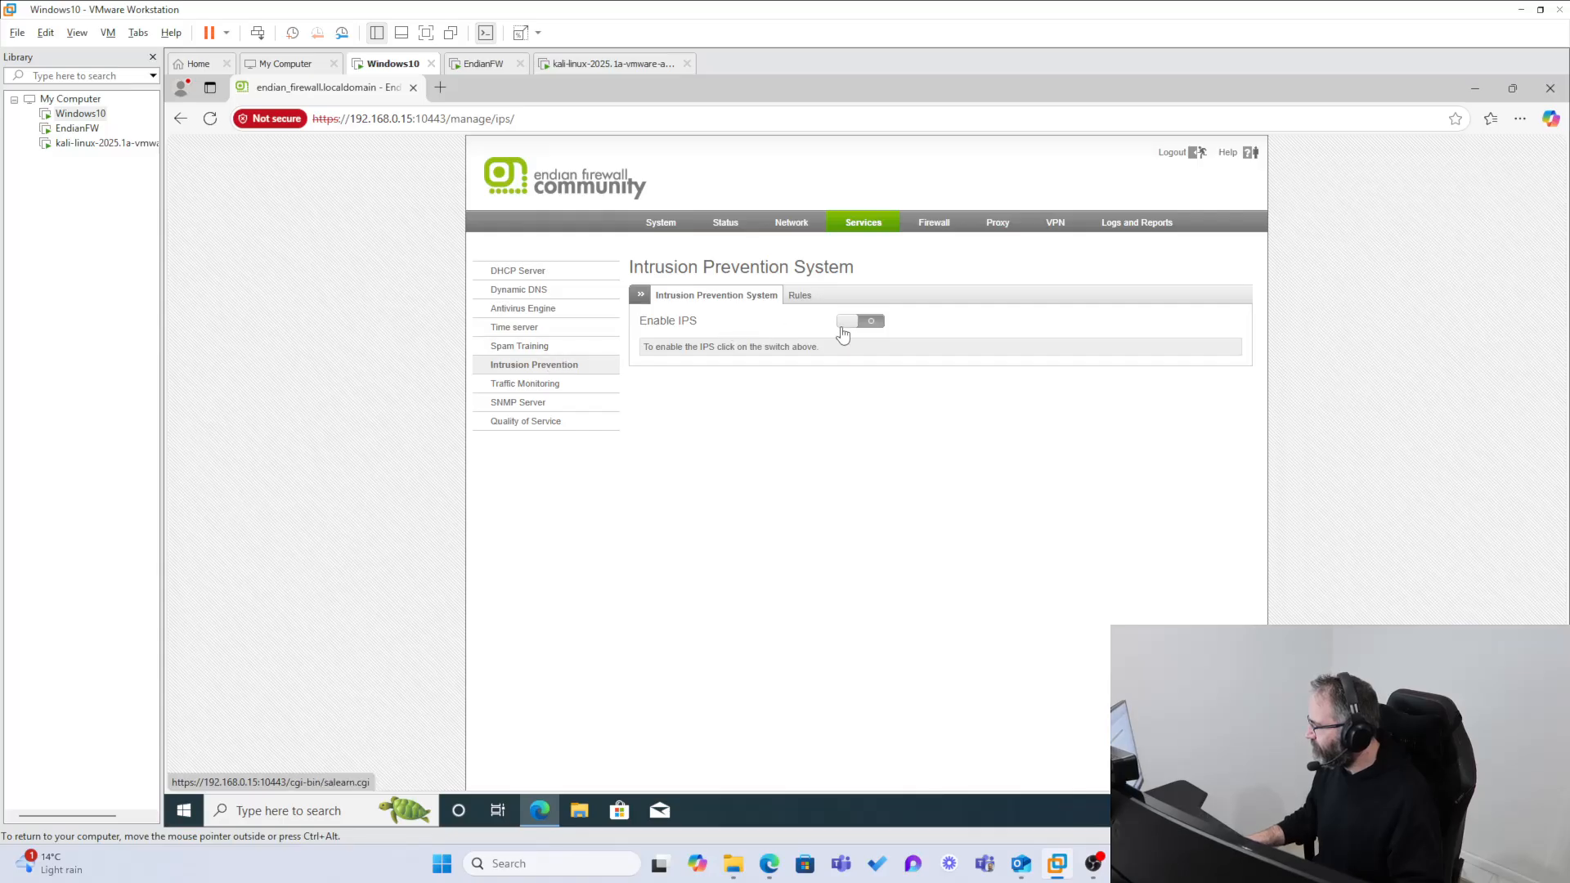
Step: Enable the Intrusion Prevention System and browse its SNORT rule files to the second page of the list
{"action": "left_click", "coordinate": [874, 323]}
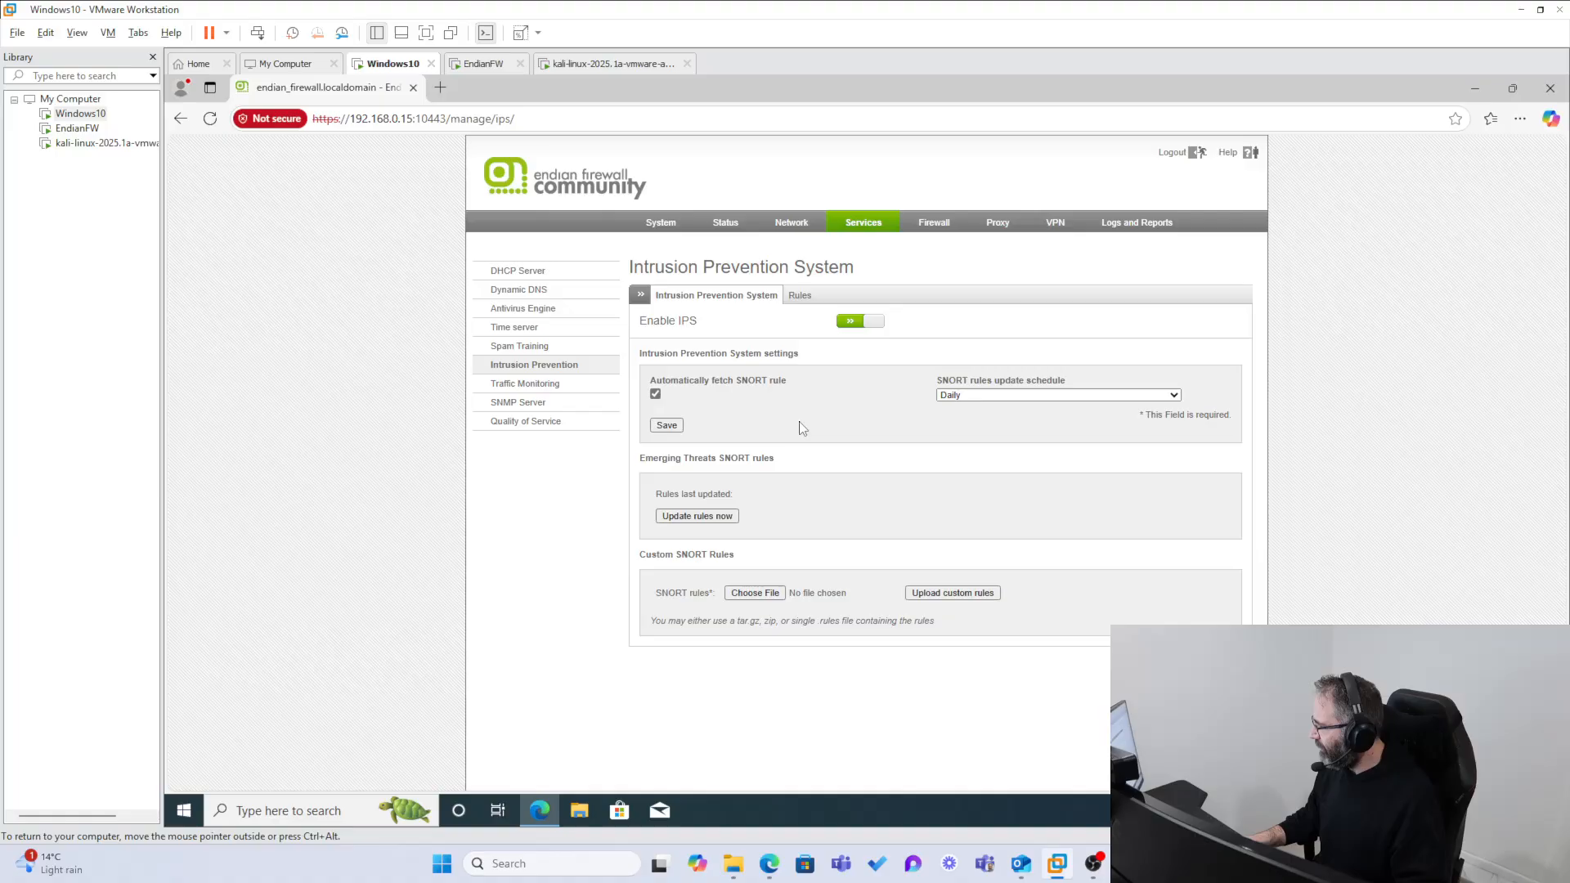
{"action": "left_click", "coordinate": [799, 300]}
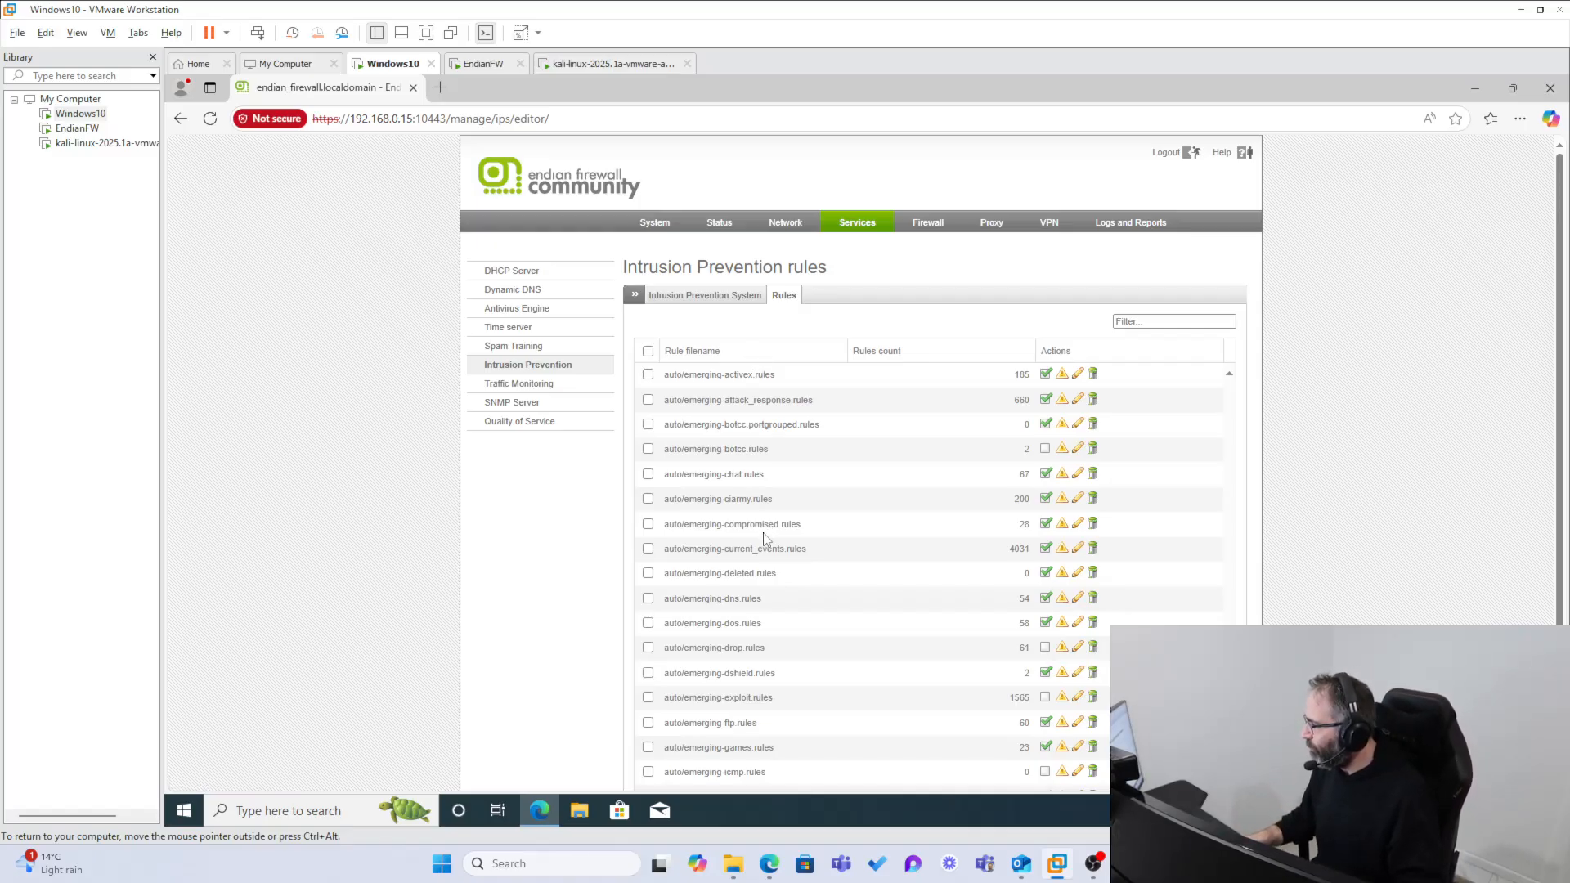
{"action": "scroll", "coordinate": [766, 539], "scroll_direction": "down", "scroll_amount": 2}
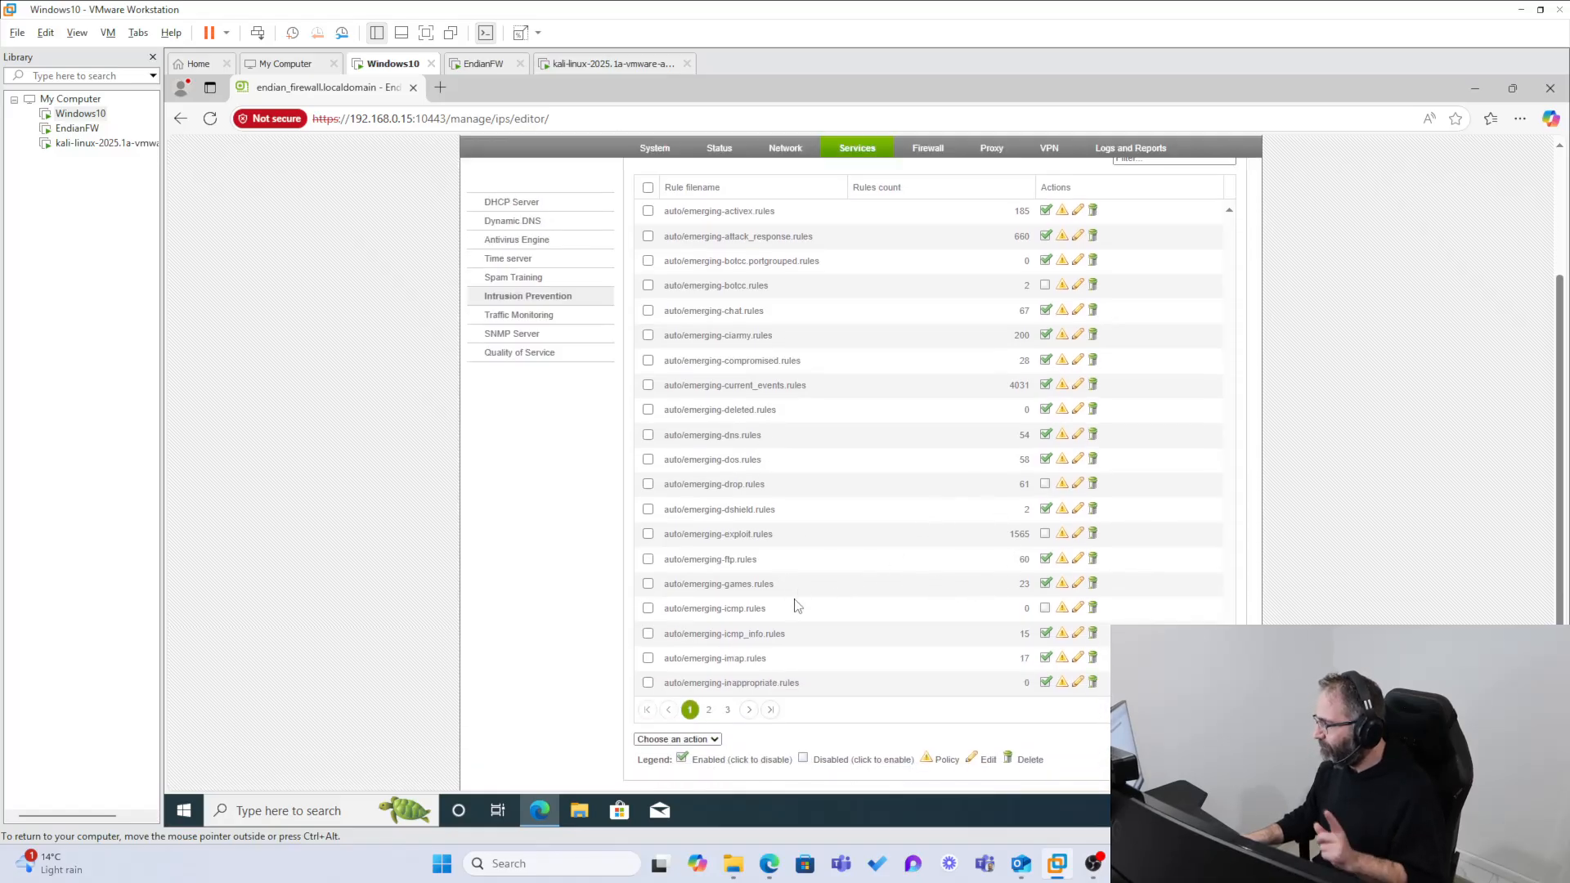
{"action": "scroll", "coordinate": [790, 652], "scroll_direction": "up", "scroll_amount": 2}
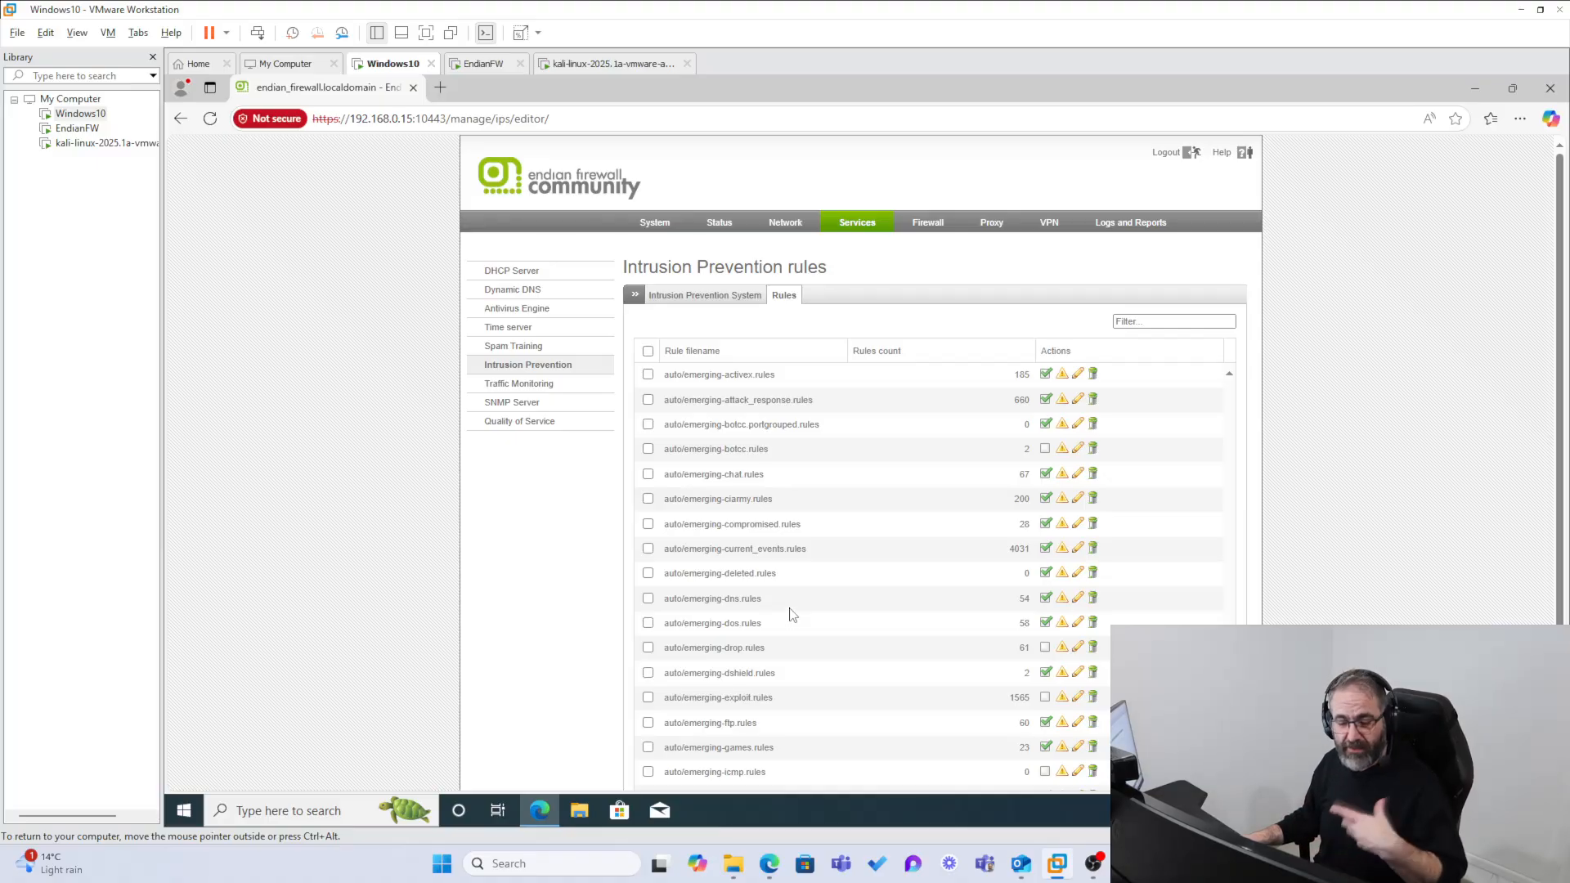
{"action": "scroll", "coordinate": [790, 615], "scroll_direction": "down", "scroll_amount": 2}
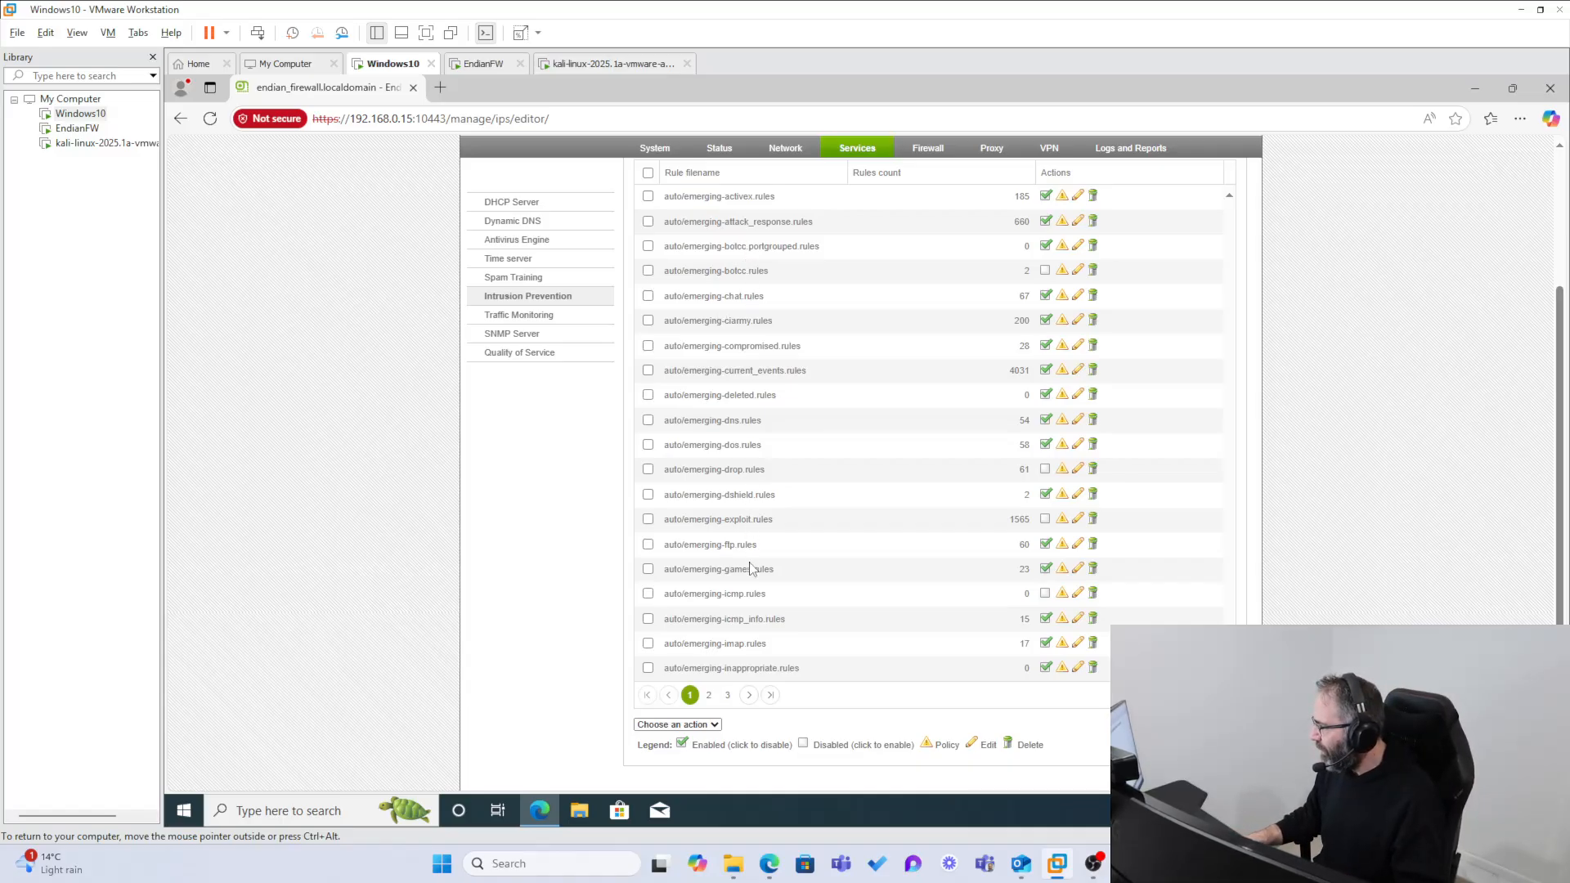
{"action": "left_click", "coordinate": [708, 695]}
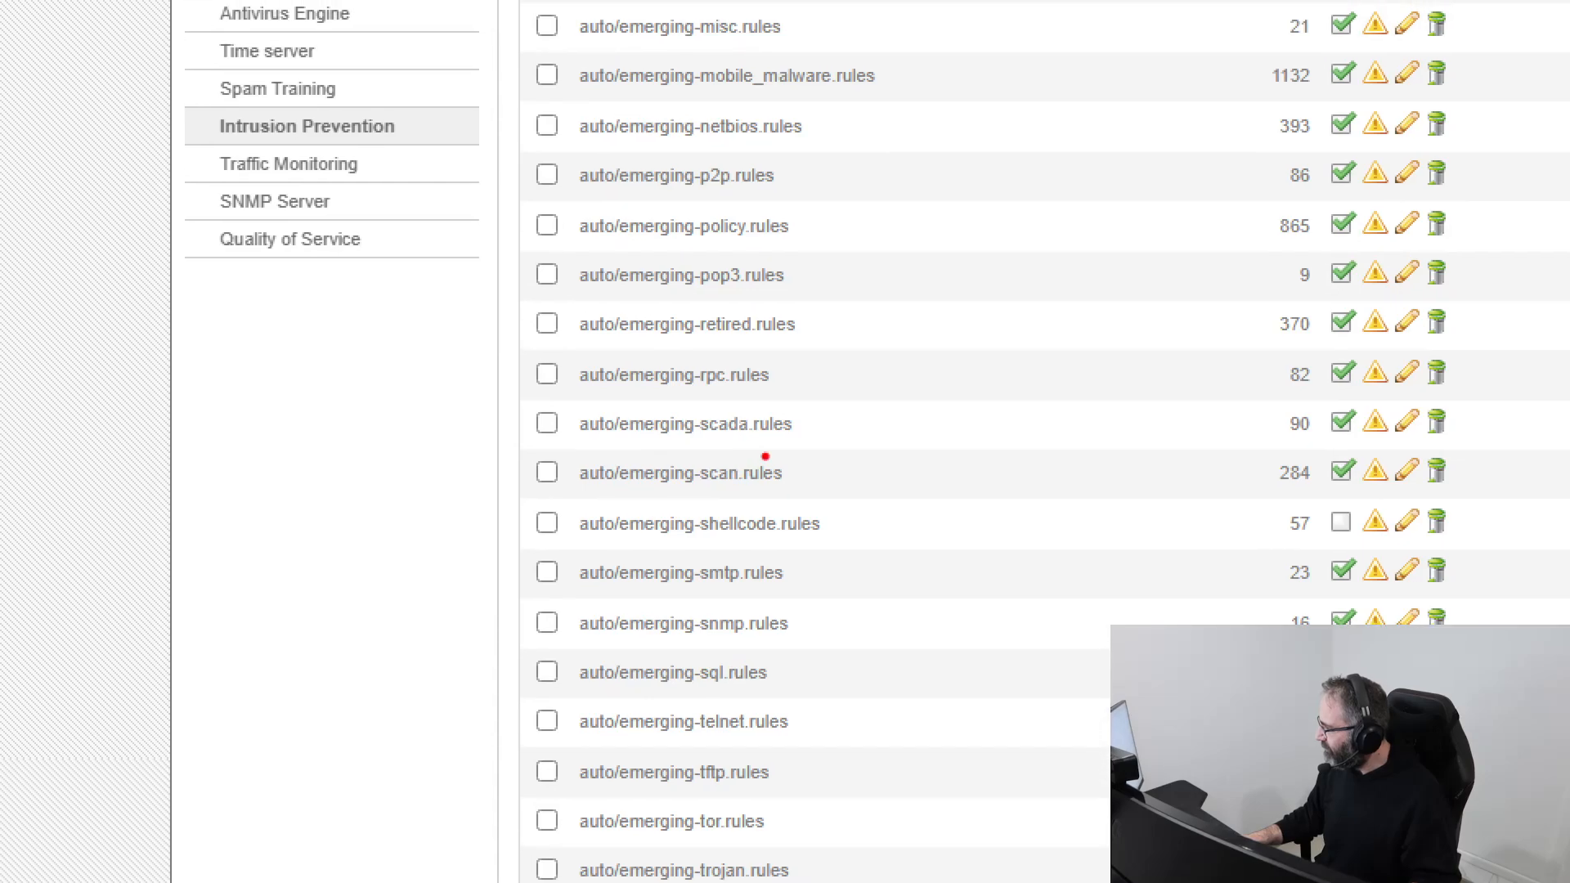
Step: Examine the auto/emerging-scan.rules entry and toggle its enabled state and its policy
{"action": "mouse_move", "coordinate": [765, 456]}
{"action": "left_mouse_down"}
{"action": "mouse_move", "coordinate": [511, 465]}
{"action": "mouse_move", "coordinate": [589, 508]}
{"action": "mouse_move", "coordinate": [818, 502]}
{"action": "mouse_move", "coordinate": [775, 450]}
{"action": "left_mouse_up"}
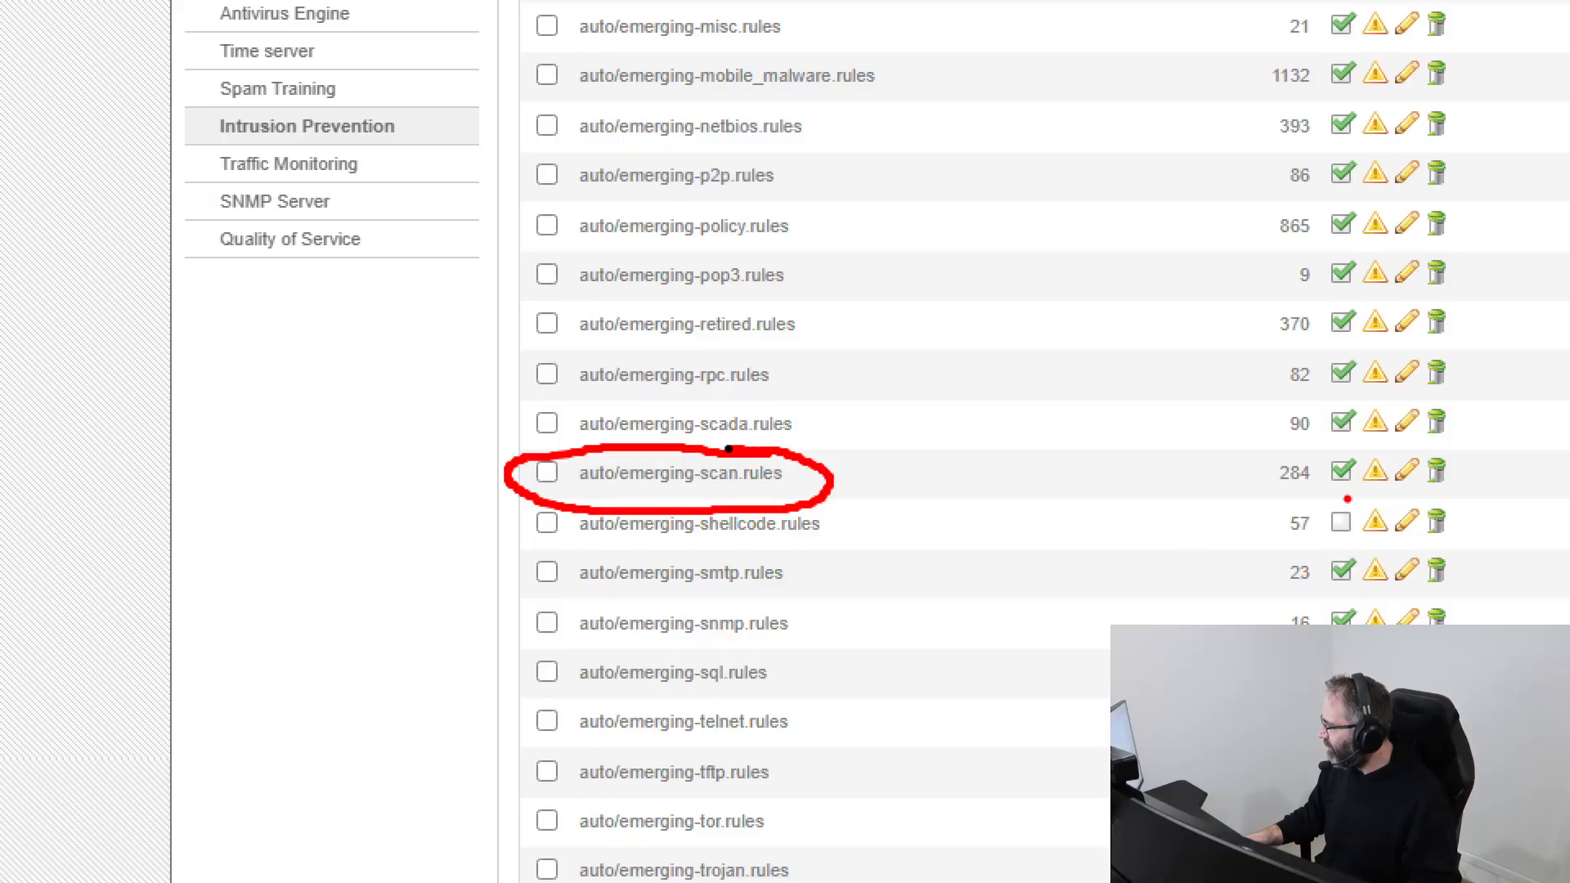
{"action": "mouse_move", "coordinate": [1348, 499]}
{"action": "left_mouse_down"}
{"action": "mouse_move", "coordinate": [1245, 476]}
{"action": "mouse_move", "coordinate": [1460, 433]}
{"action": "mouse_move", "coordinate": [1341, 496]}
{"action": "left_mouse_up"}
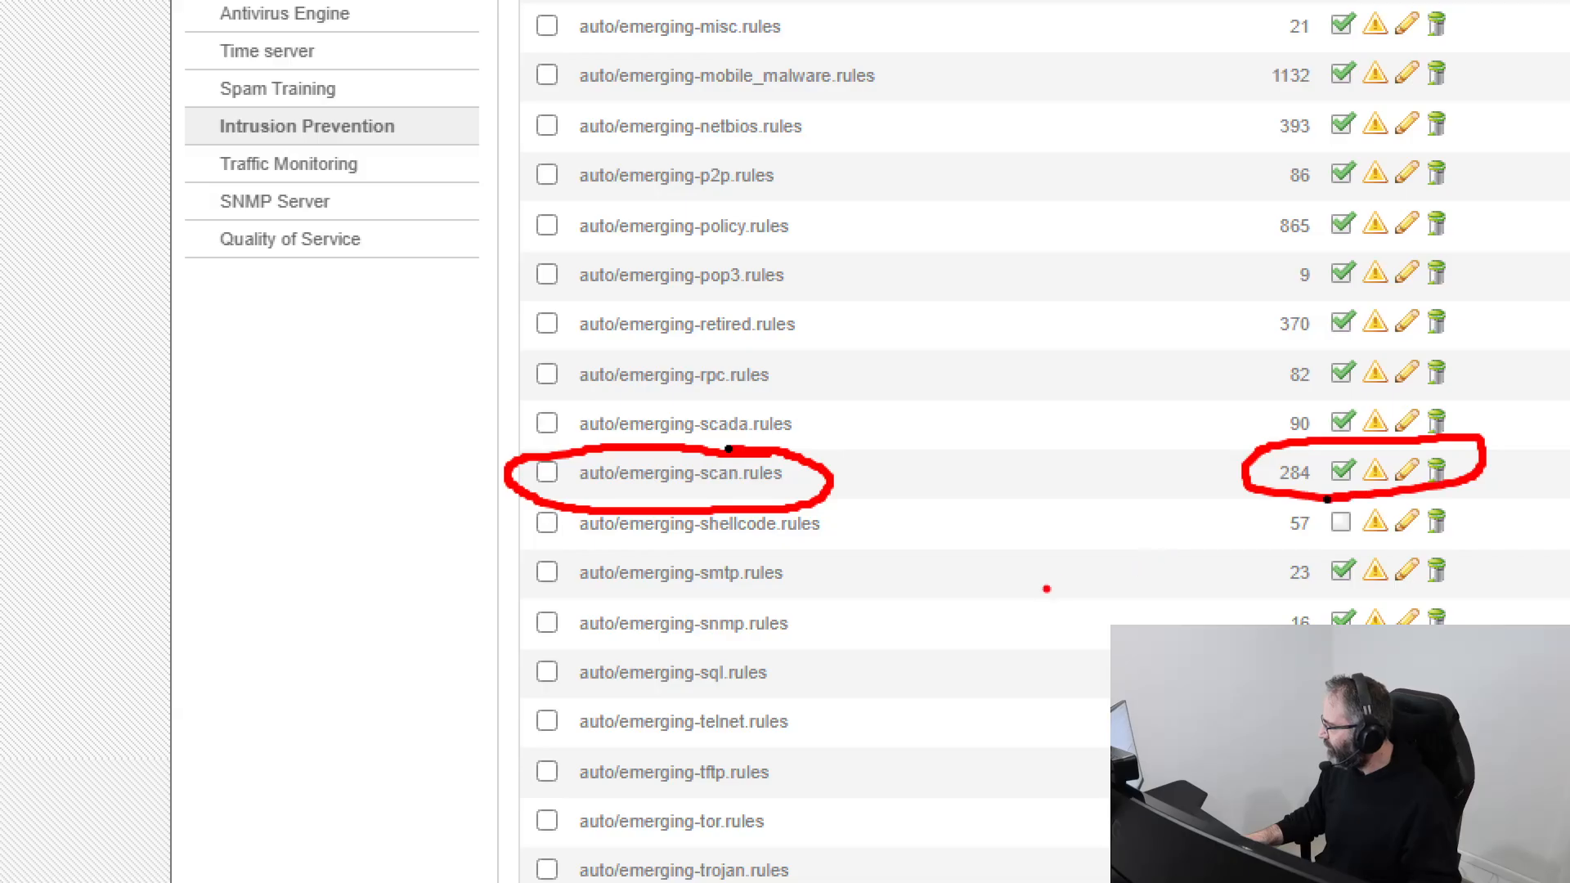
{"action": "mouse_move", "coordinate": [1047, 589]}
{"action": "left_mouse_down"}
{"action": "mouse_move", "coordinate": [1228, 503]}
{"action": "mouse_move", "coordinate": [1239, 534]}
{"action": "left_mouse_up"}
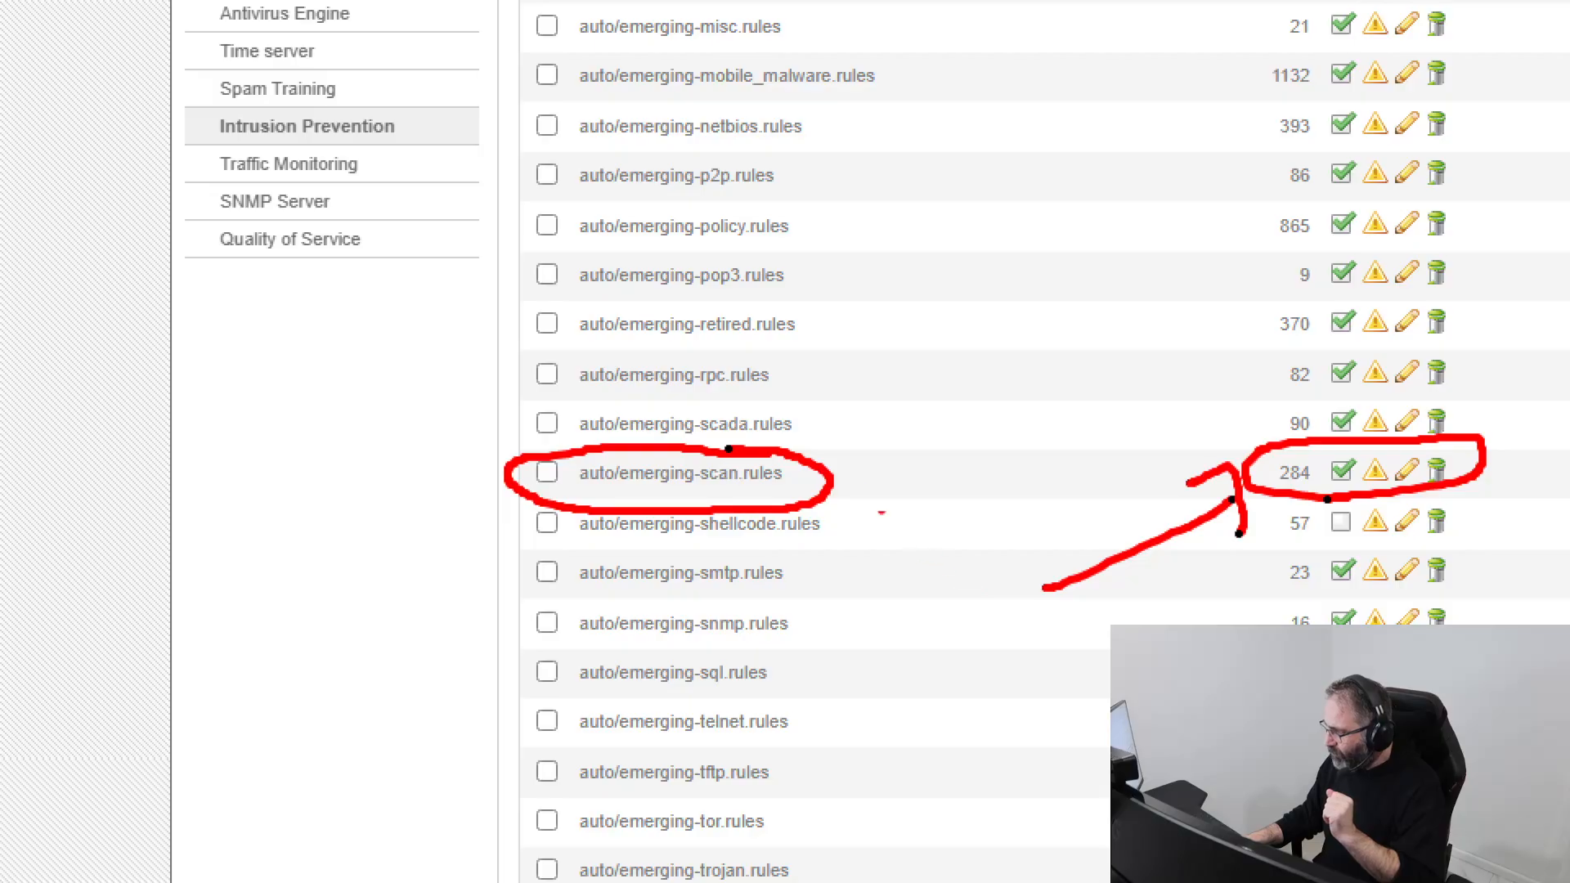
{"action": "key", "text": "Escape"}
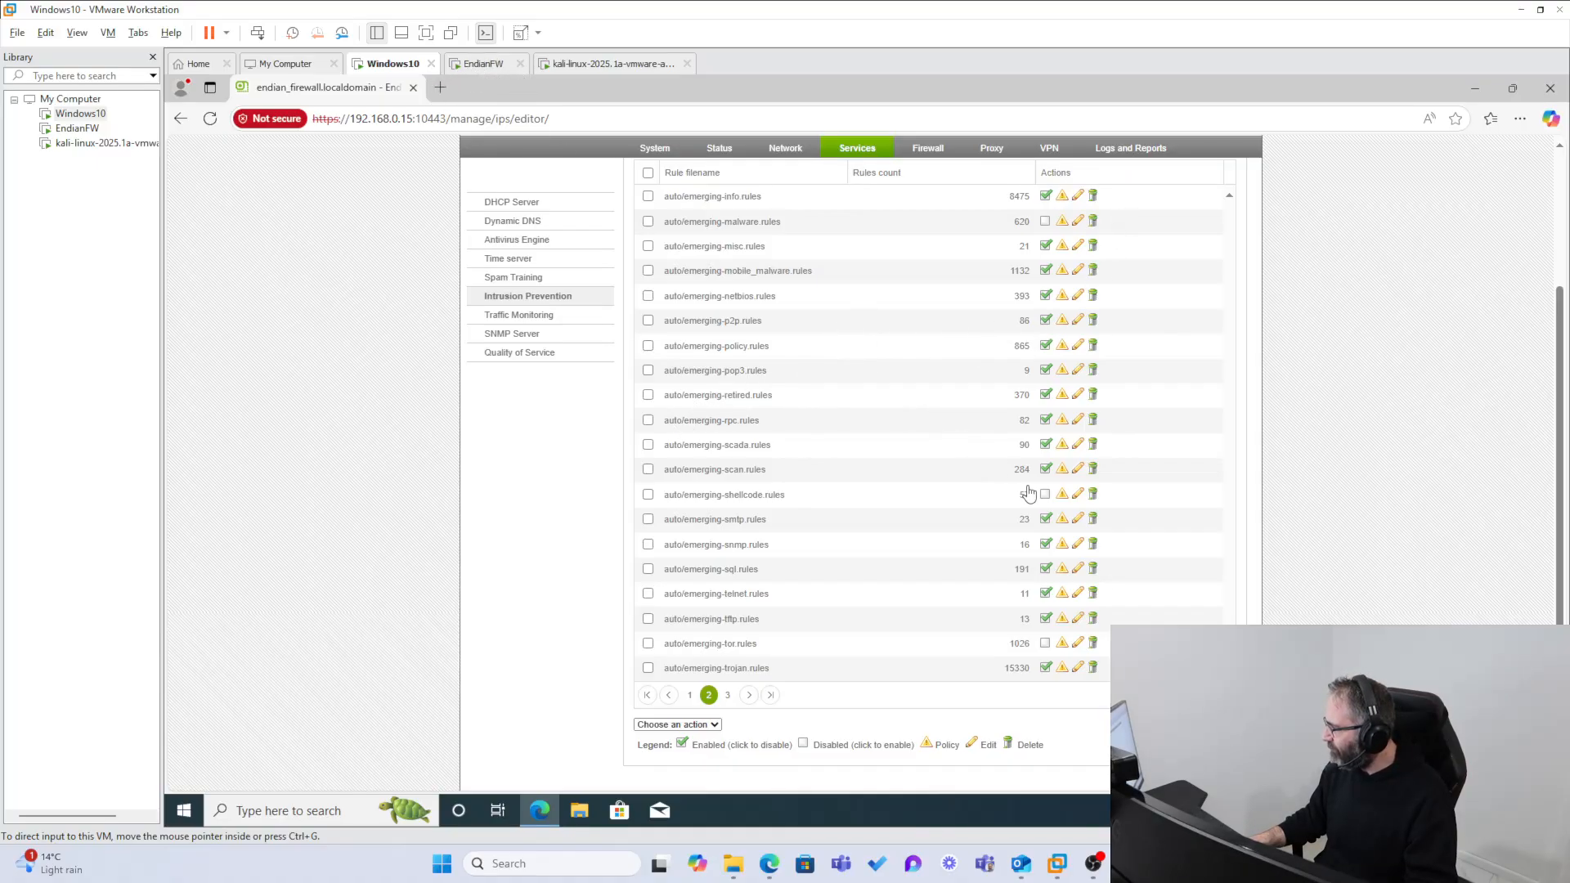
{"action": "left_click", "coordinate": [1045, 470]}
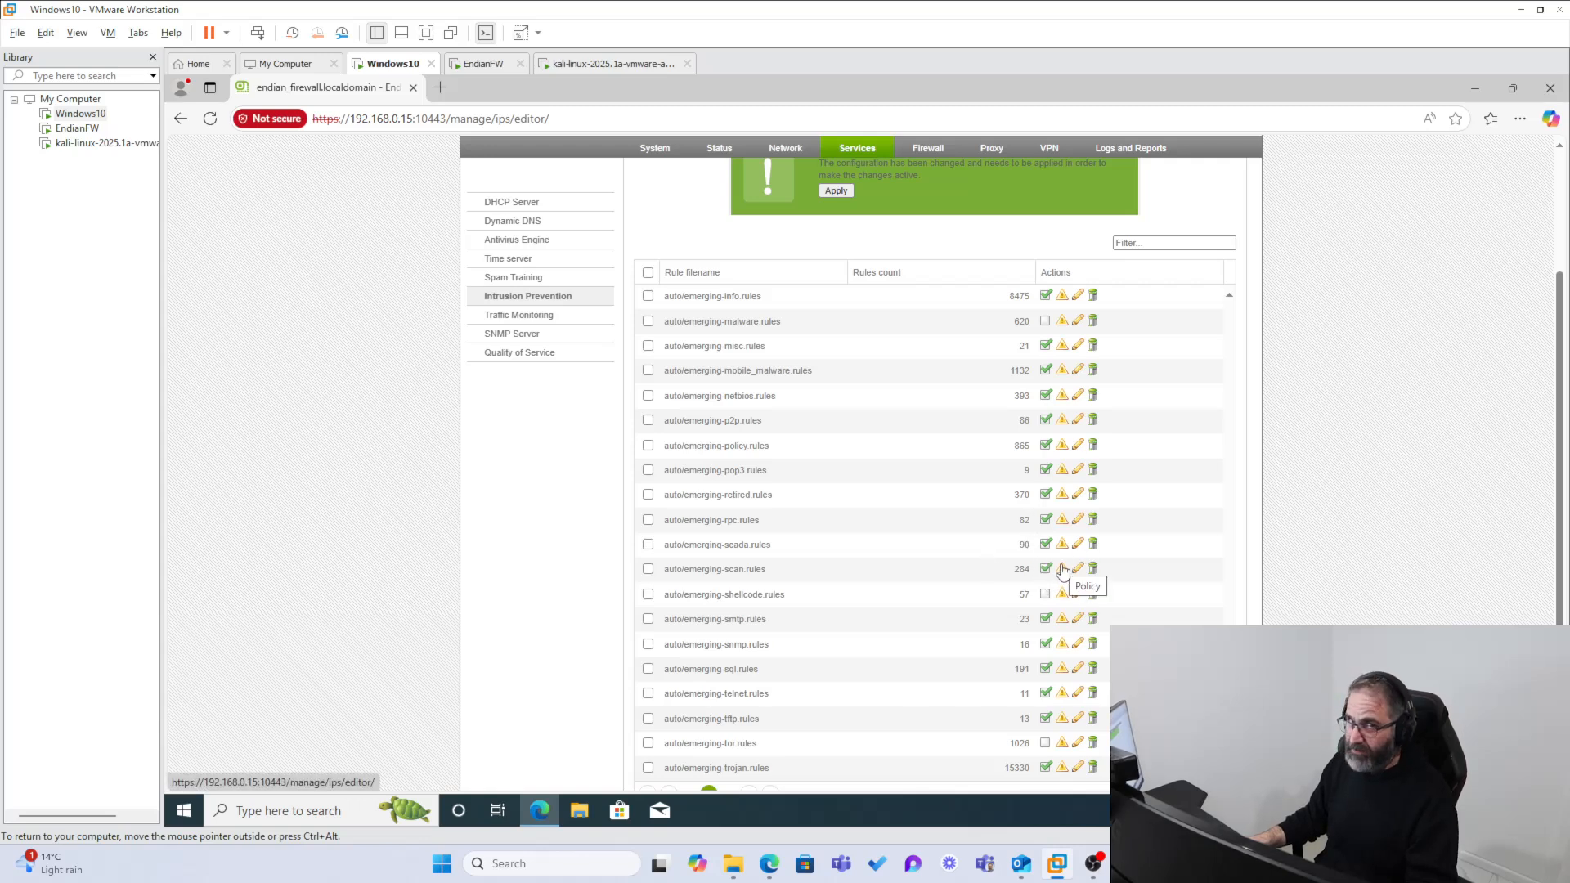
{"action": "left_click", "coordinate": [1062, 570]}
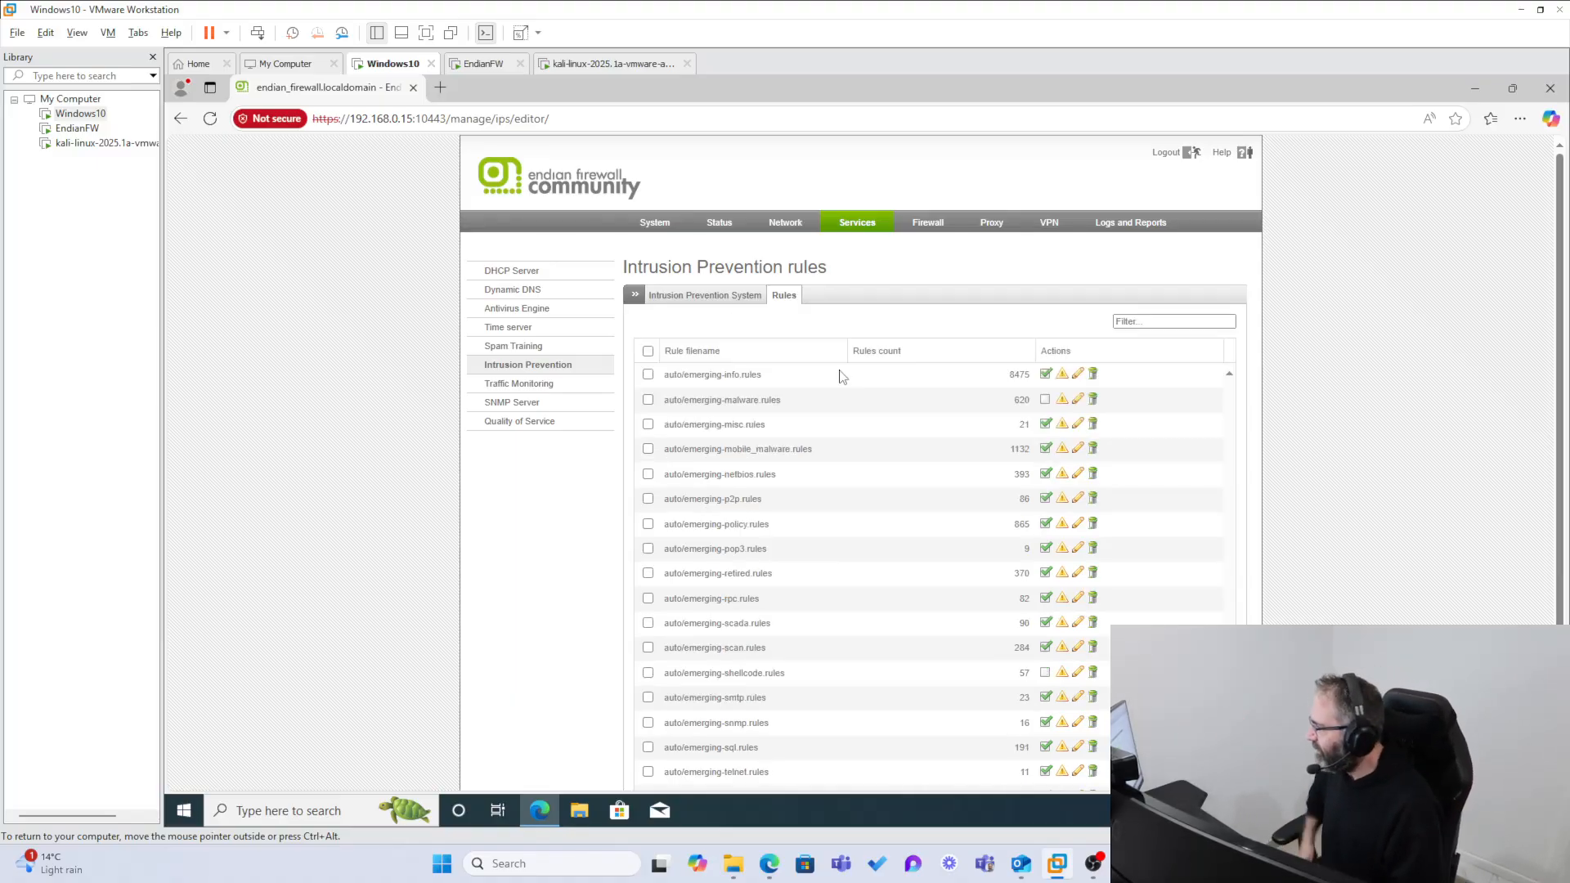
Step: Open the DHCP server's dynamic leases and examine the IP address and hostname of the listed lease
{"action": "left_click", "coordinate": [538, 278]}
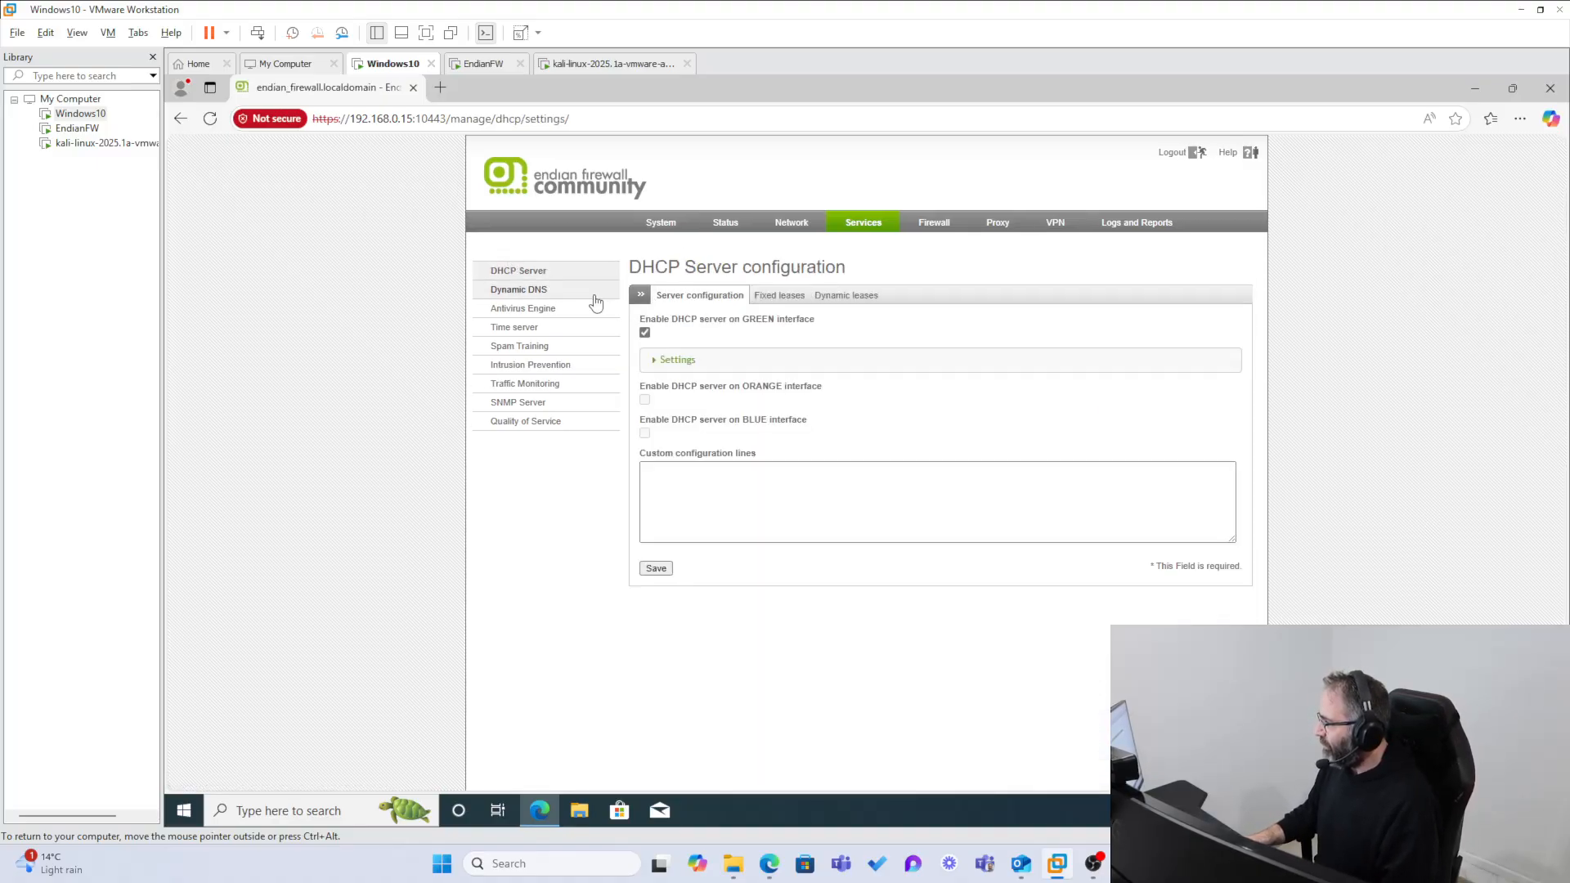
{"action": "left_click", "coordinate": [869, 296]}
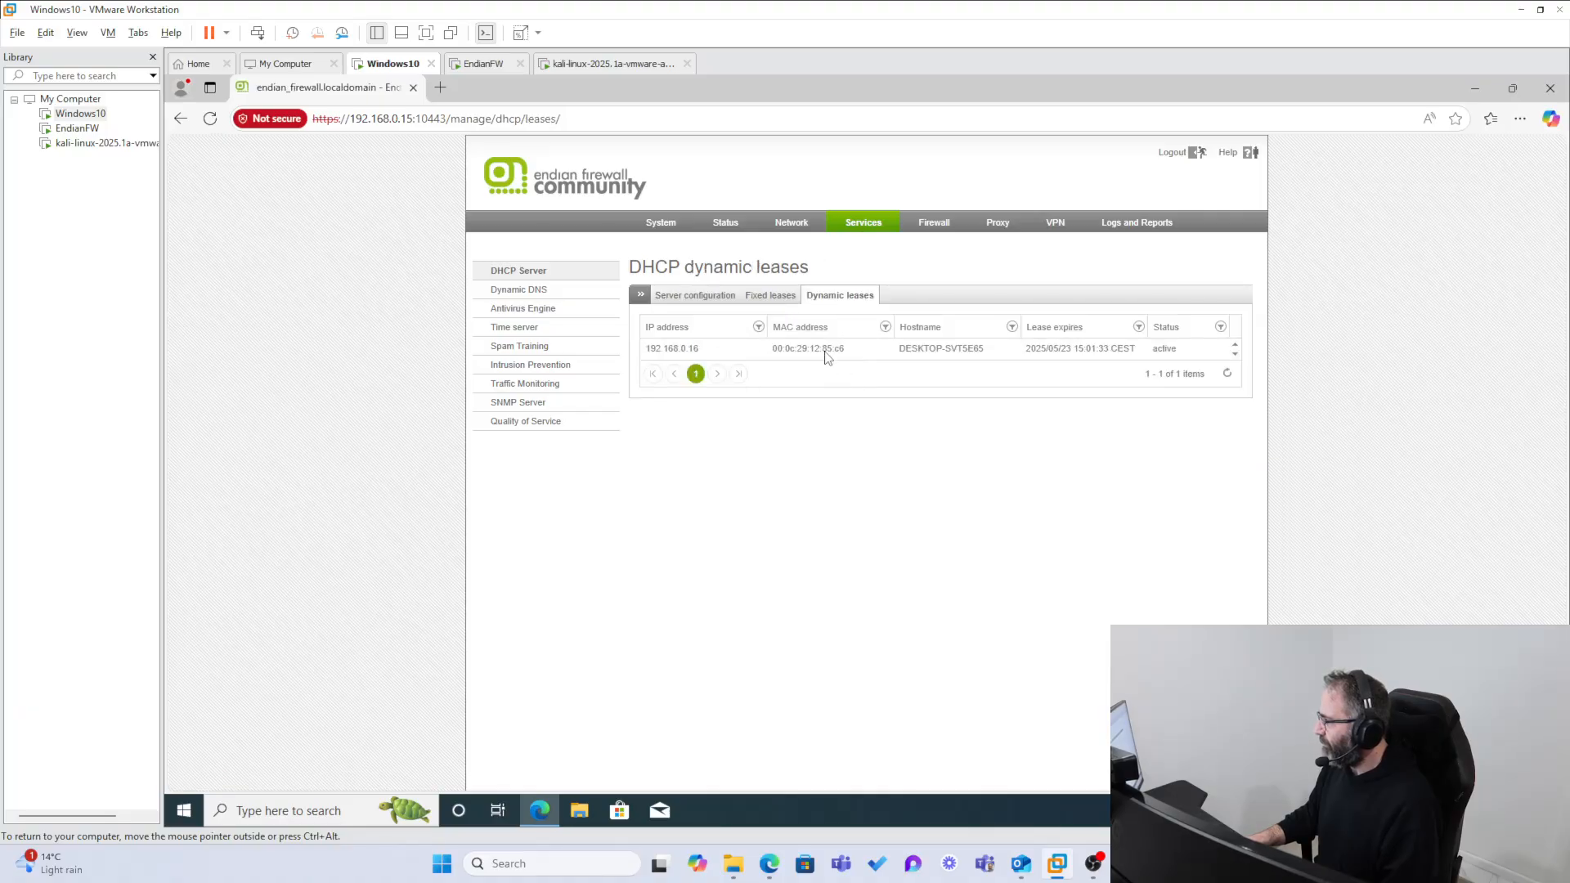
{"action": "left_click_drag", "start_coordinate": [646, 350], "coordinate": [708, 350]}
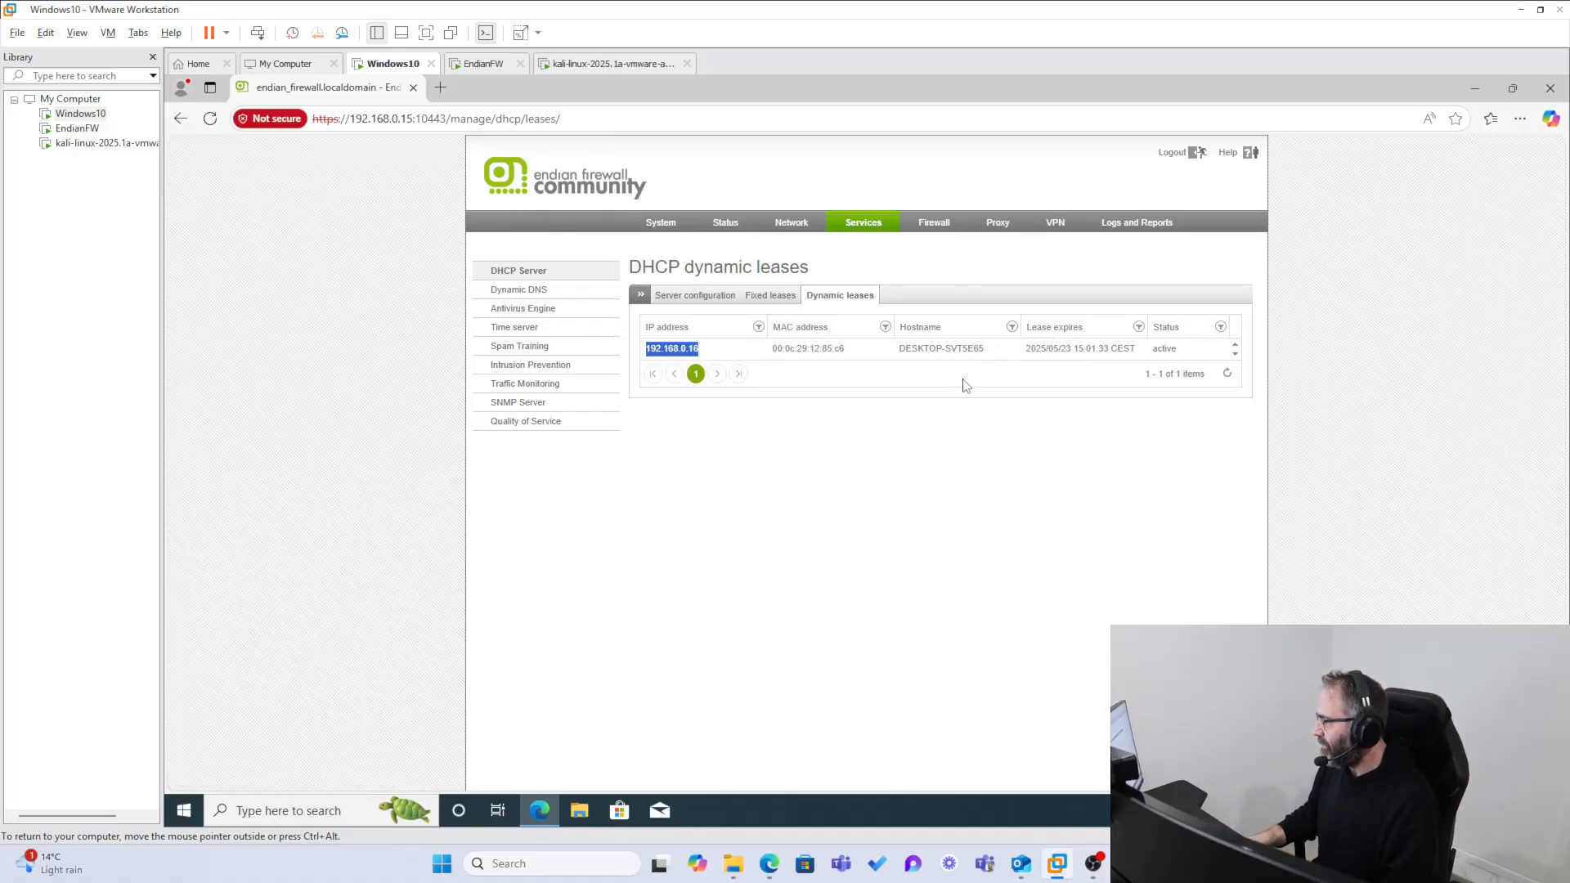
{"action": "left_click_drag", "start_coordinate": [995, 354], "coordinate": [893, 358]}
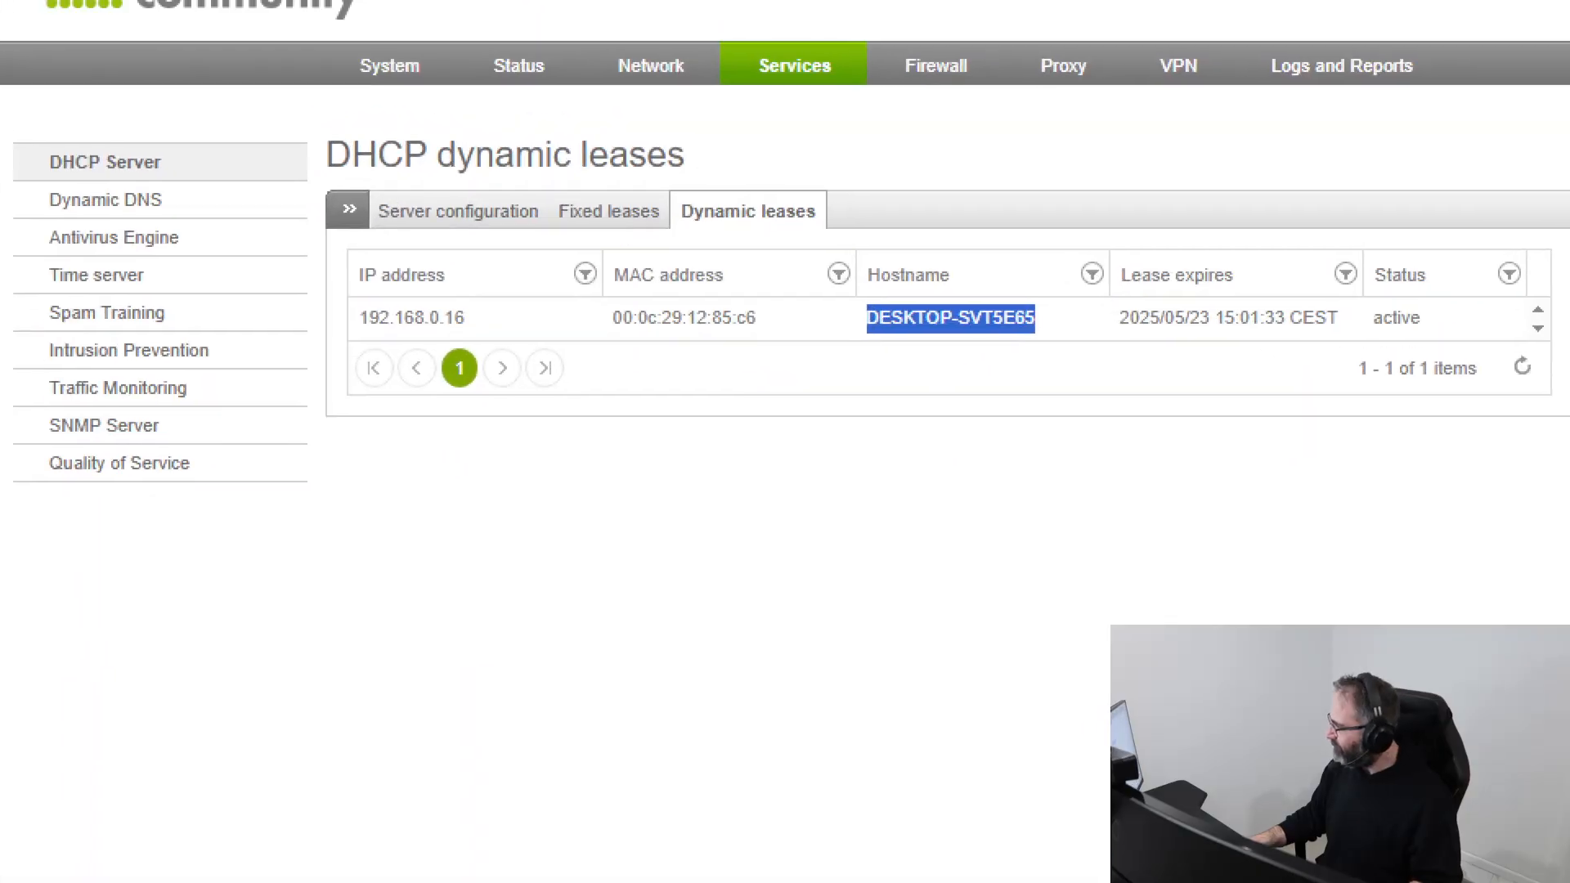
{"action": "mouse_move", "coordinate": [1049, 308]}
{"action": "left_mouse_down"}
{"action": "mouse_move", "coordinate": [895, 301]}
{"action": "mouse_move", "coordinate": [1078, 313]}
{"action": "left_mouse_up"}
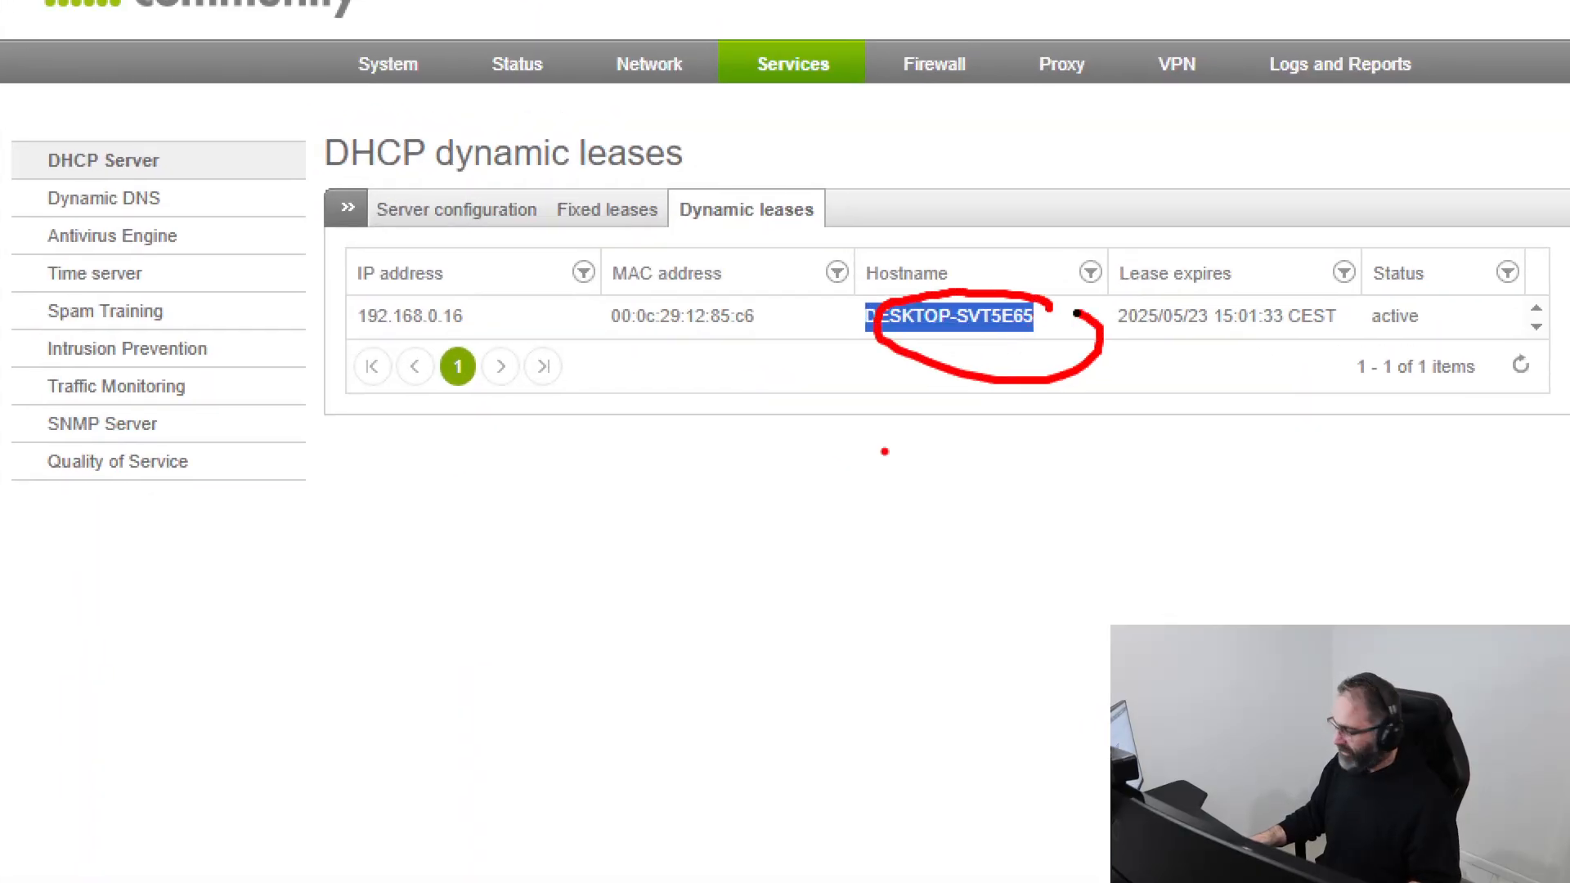
{"action": "key", "text": "Escape"}
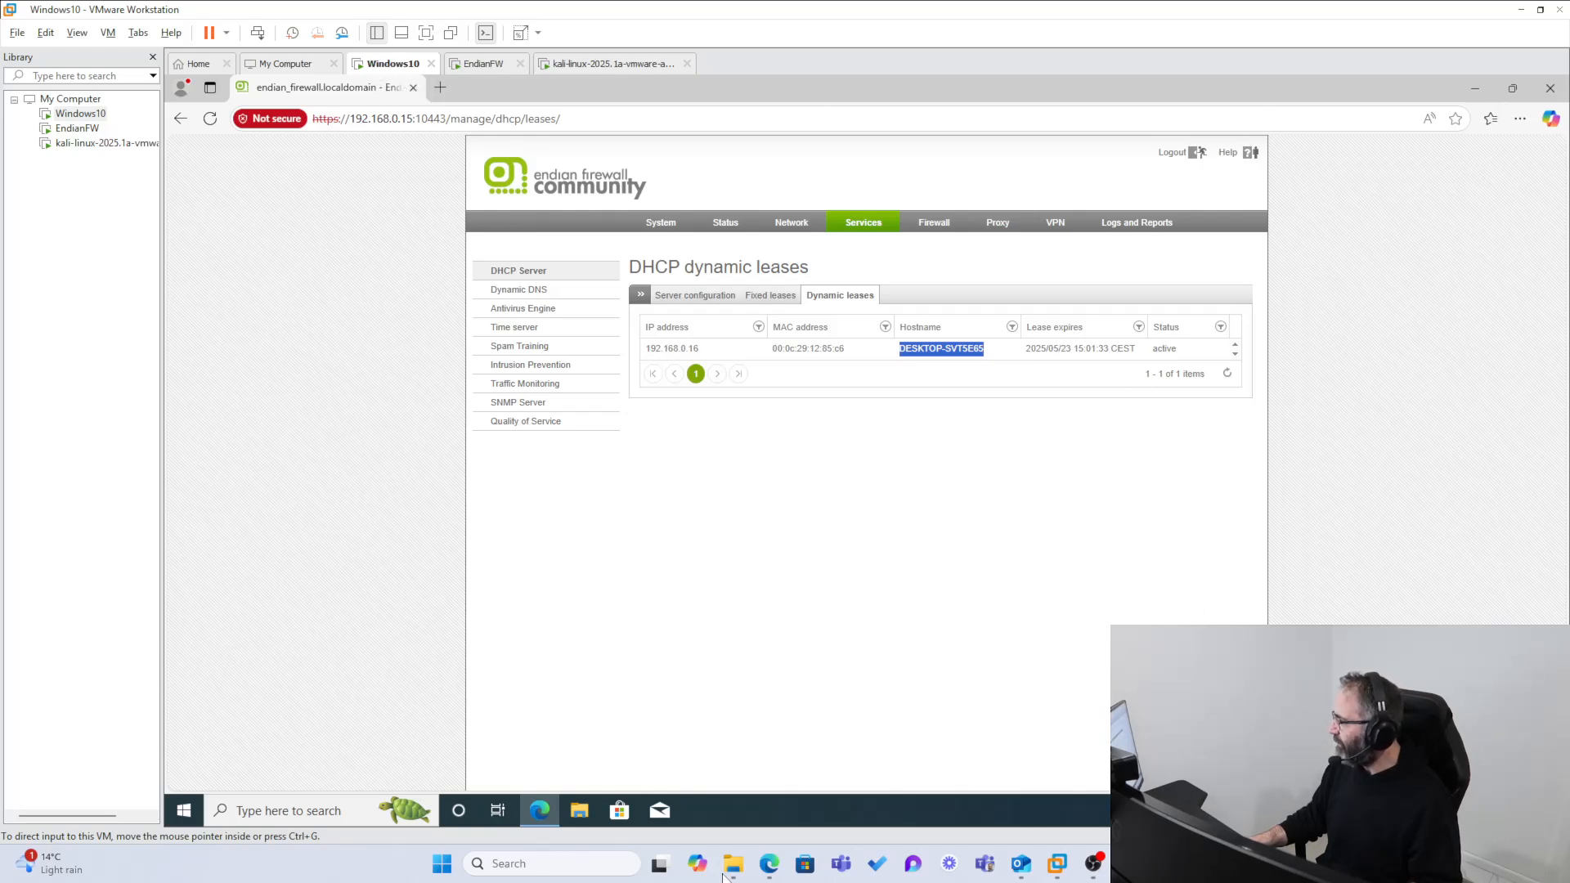
Step: Check the device name in the Windows 10 system information against the leased hostname and close the Settings window
{"action": "right_click", "coordinate": [185, 812]}
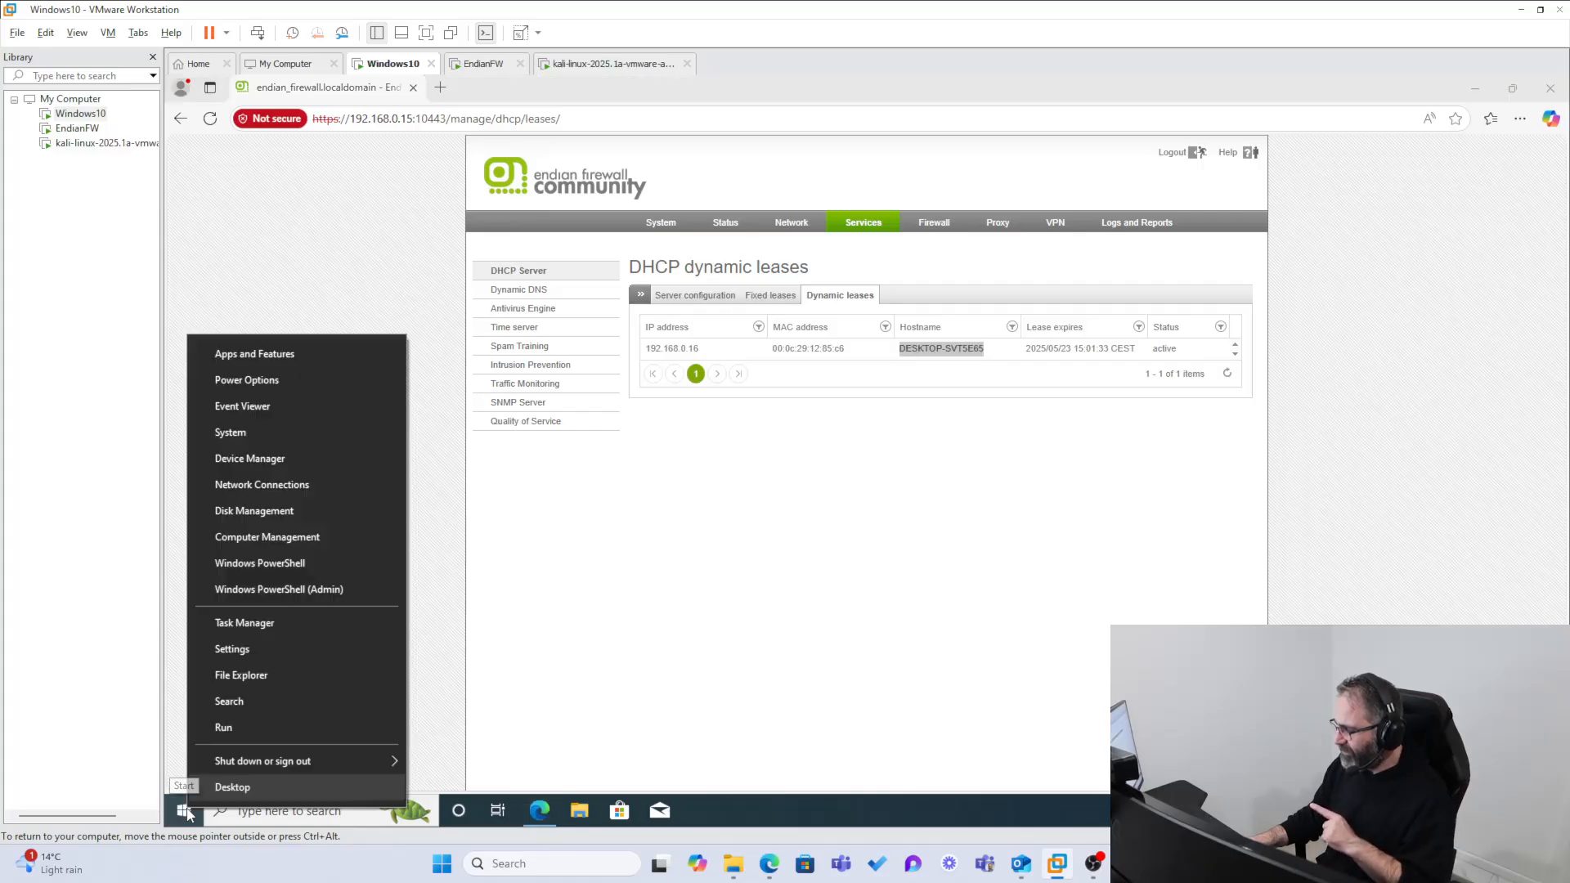
{"action": "left_click", "coordinate": [267, 437]}
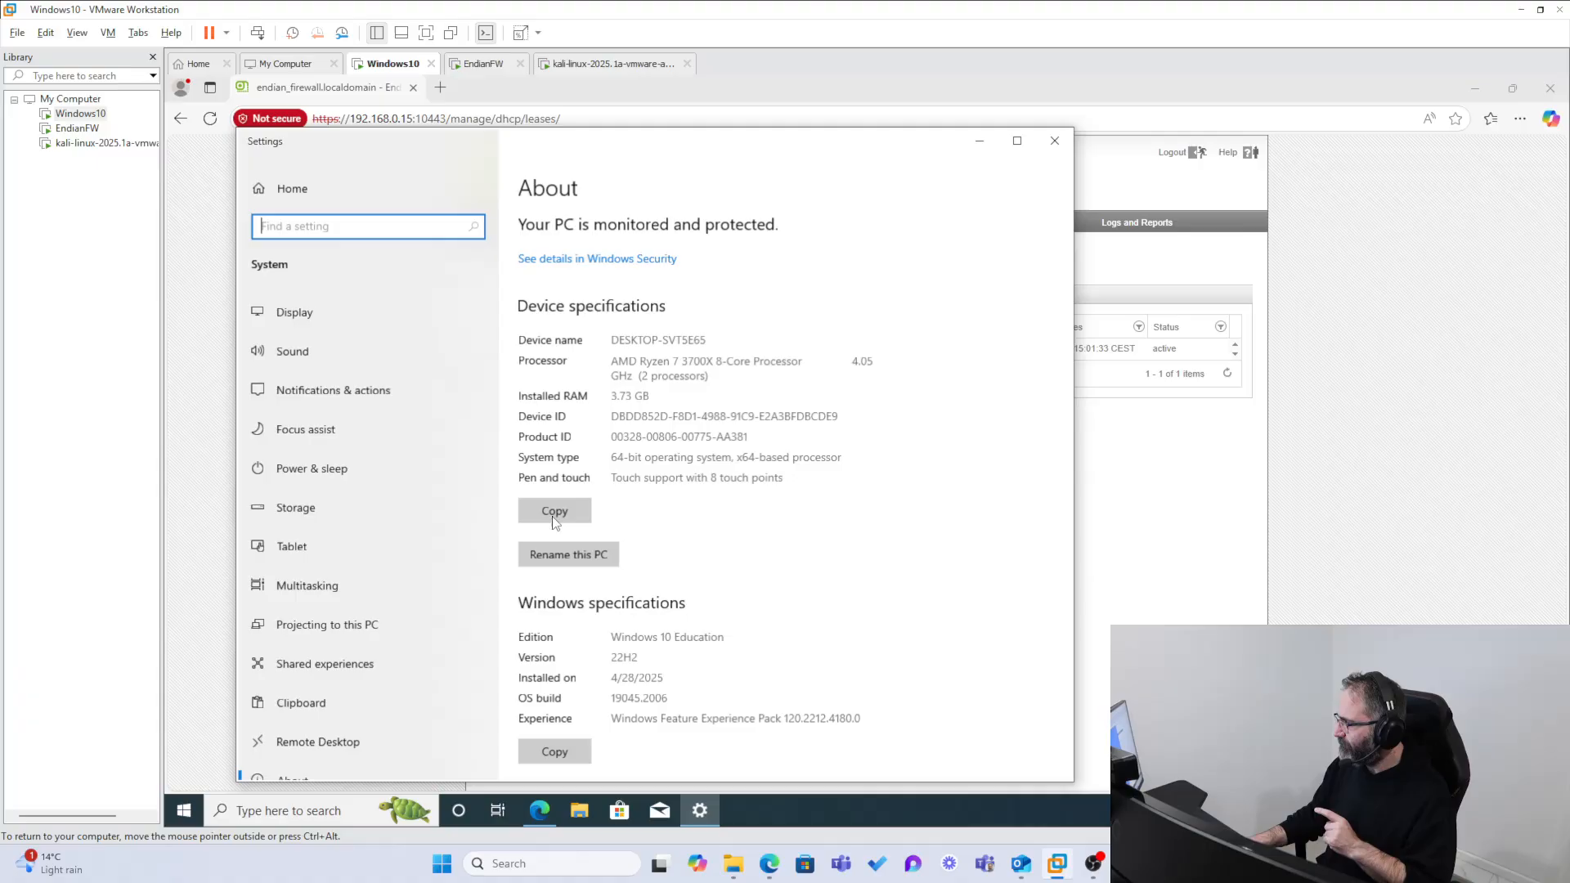
{"action": "left_click_drag", "start_coordinate": [619, 338], "coordinate": [706, 338]}
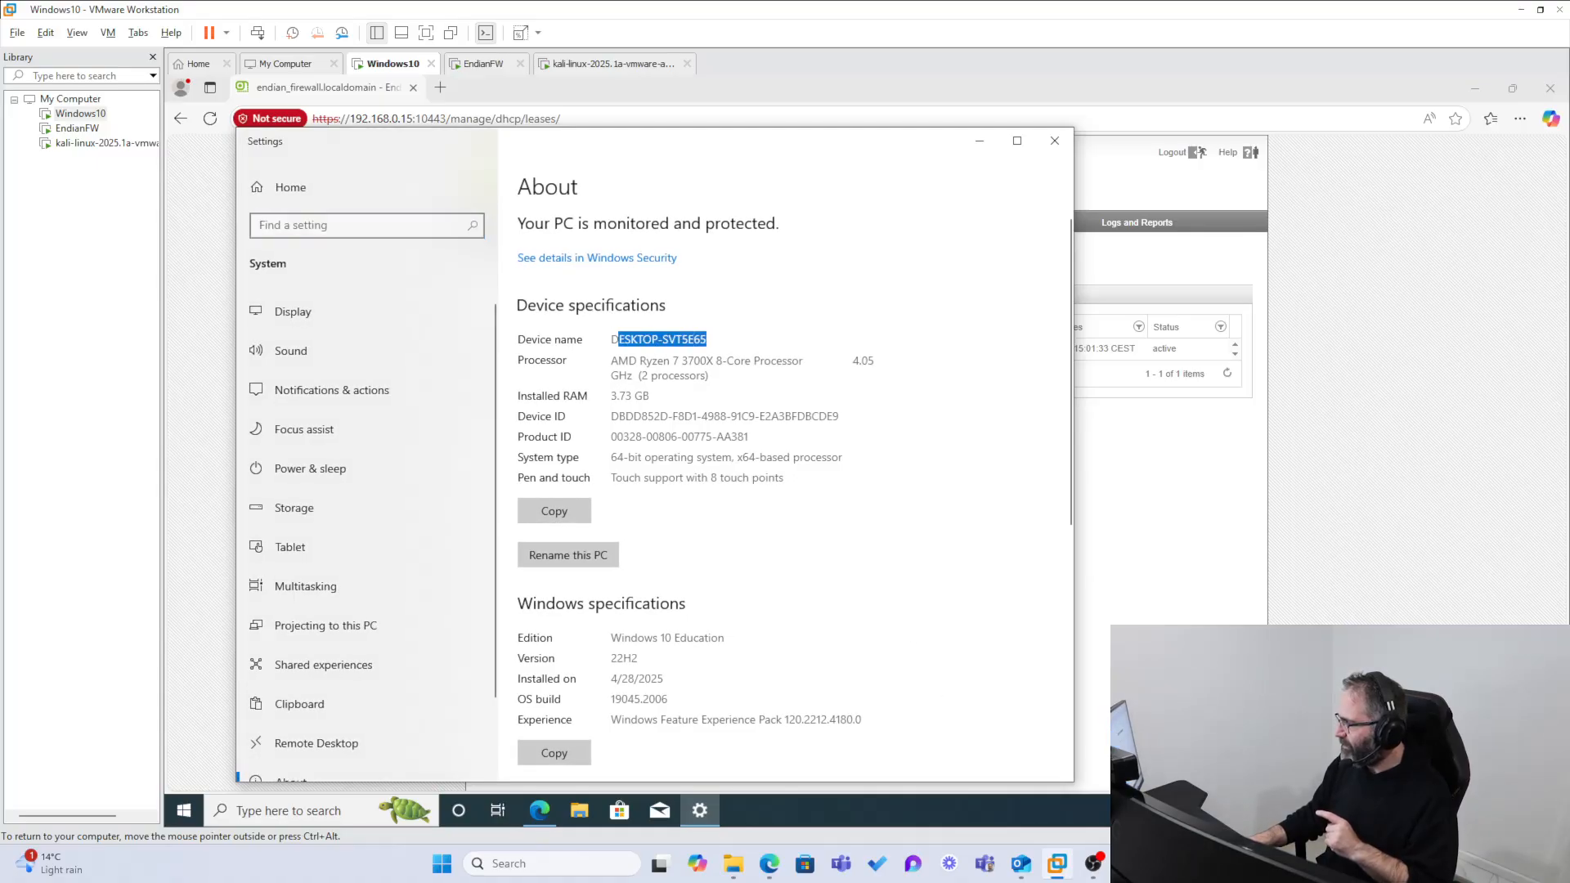
{"action": "left_click", "coordinate": [716, 341]}
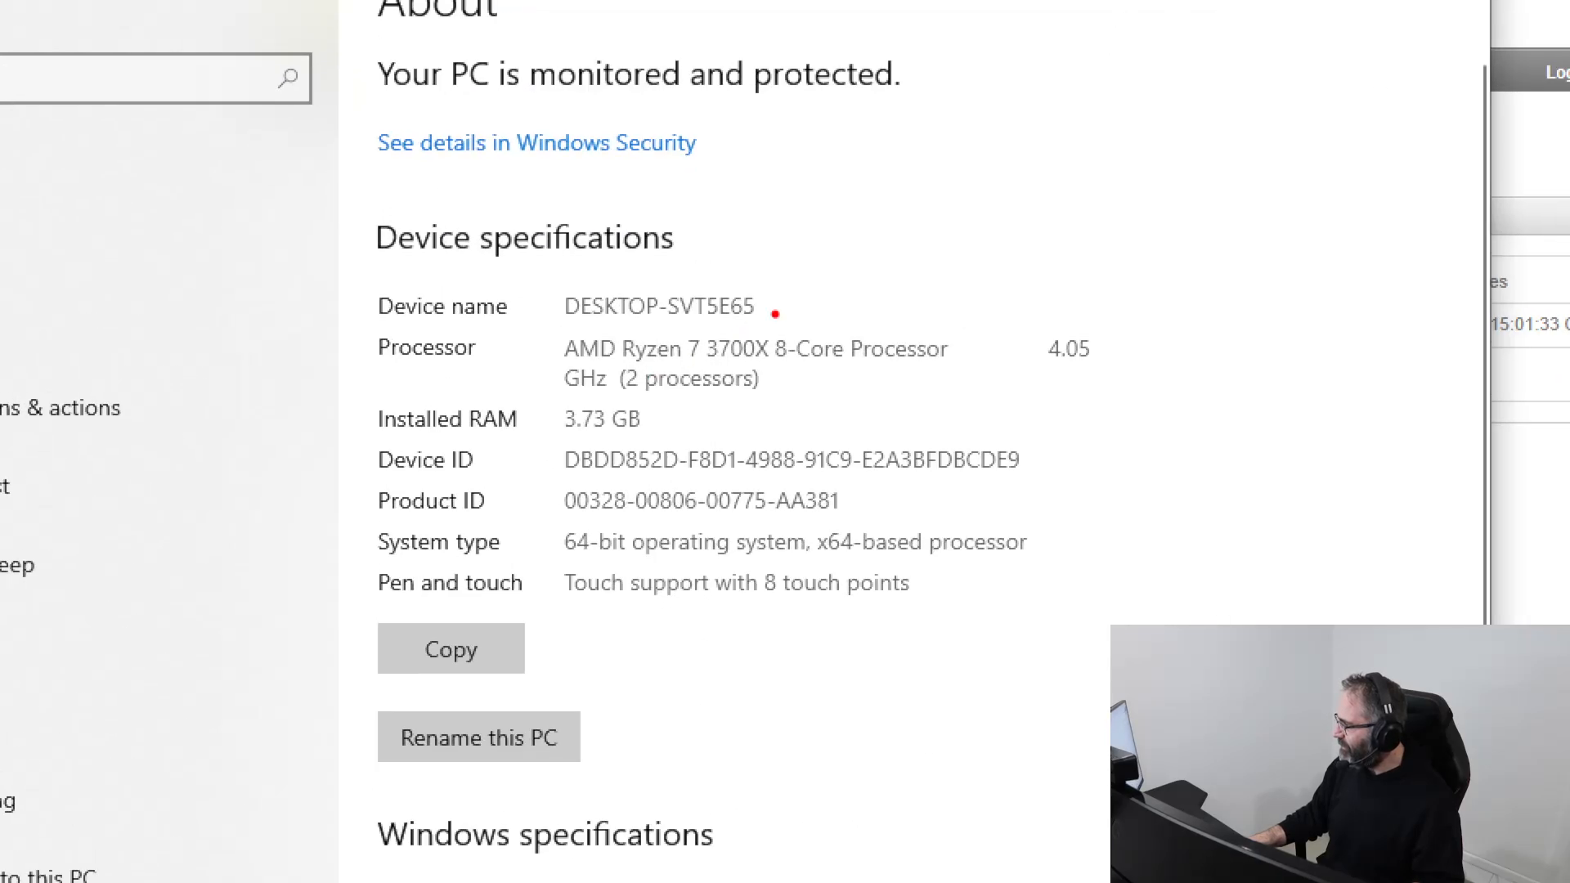
{"action": "mouse_move", "coordinate": [775, 314]}
{"action": "left_mouse_down"}
{"action": "mouse_move", "coordinate": [605, 355]}
{"action": "mouse_move", "coordinate": [769, 301]}
{"action": "left_mouse_up"}
{"action": "key", "text": "Escape"}
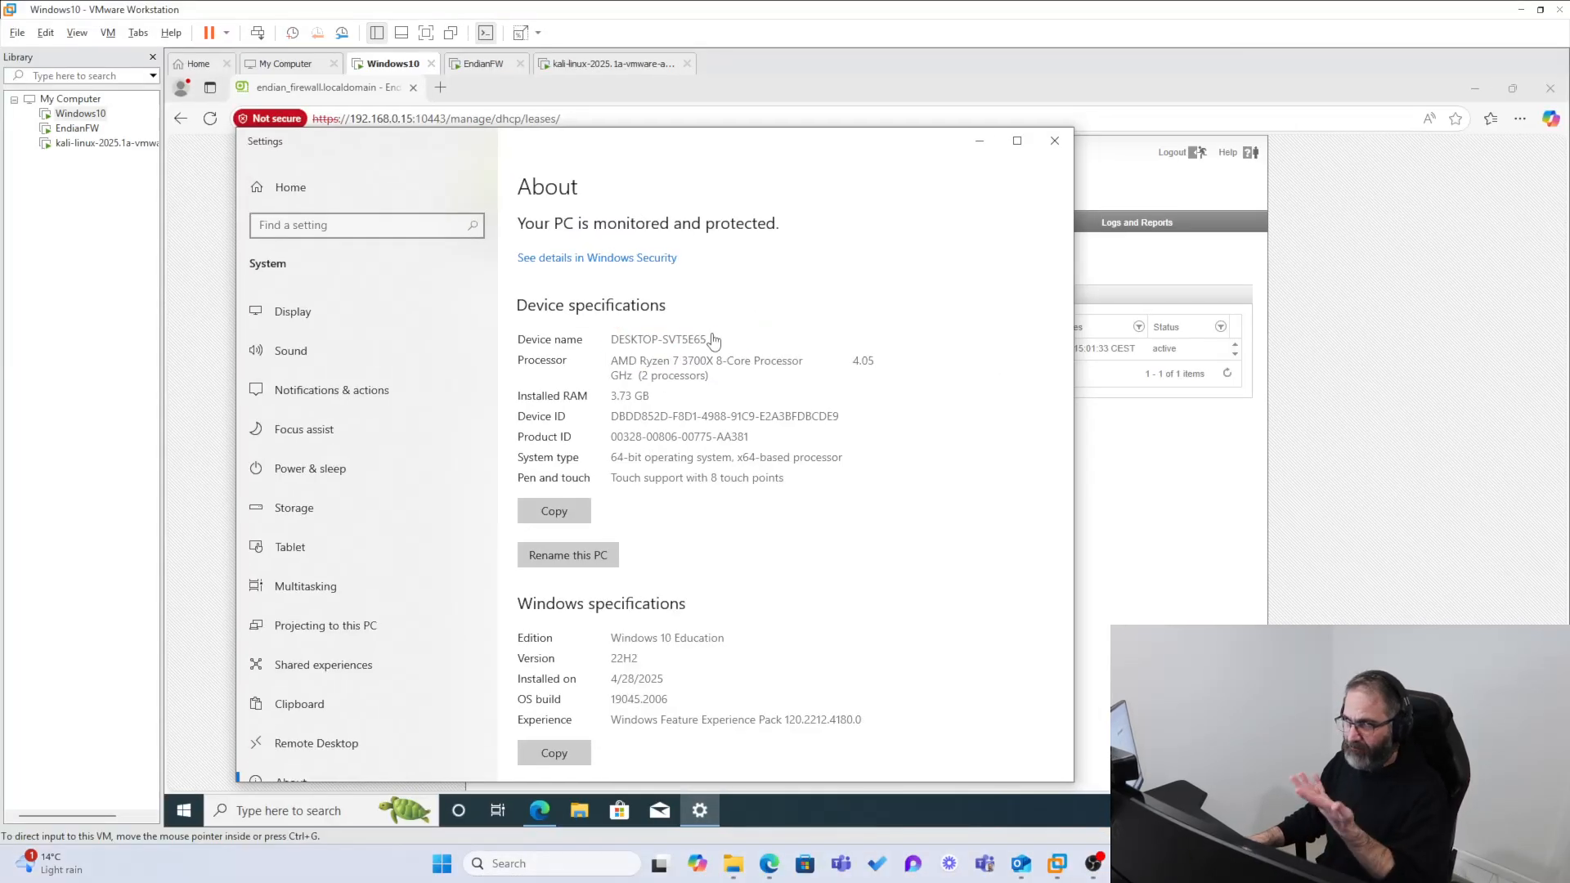
{"action": "left_click", "coordinate": [1058, 144]}
{"action": "left_click", "coordinate": [864, 441]}
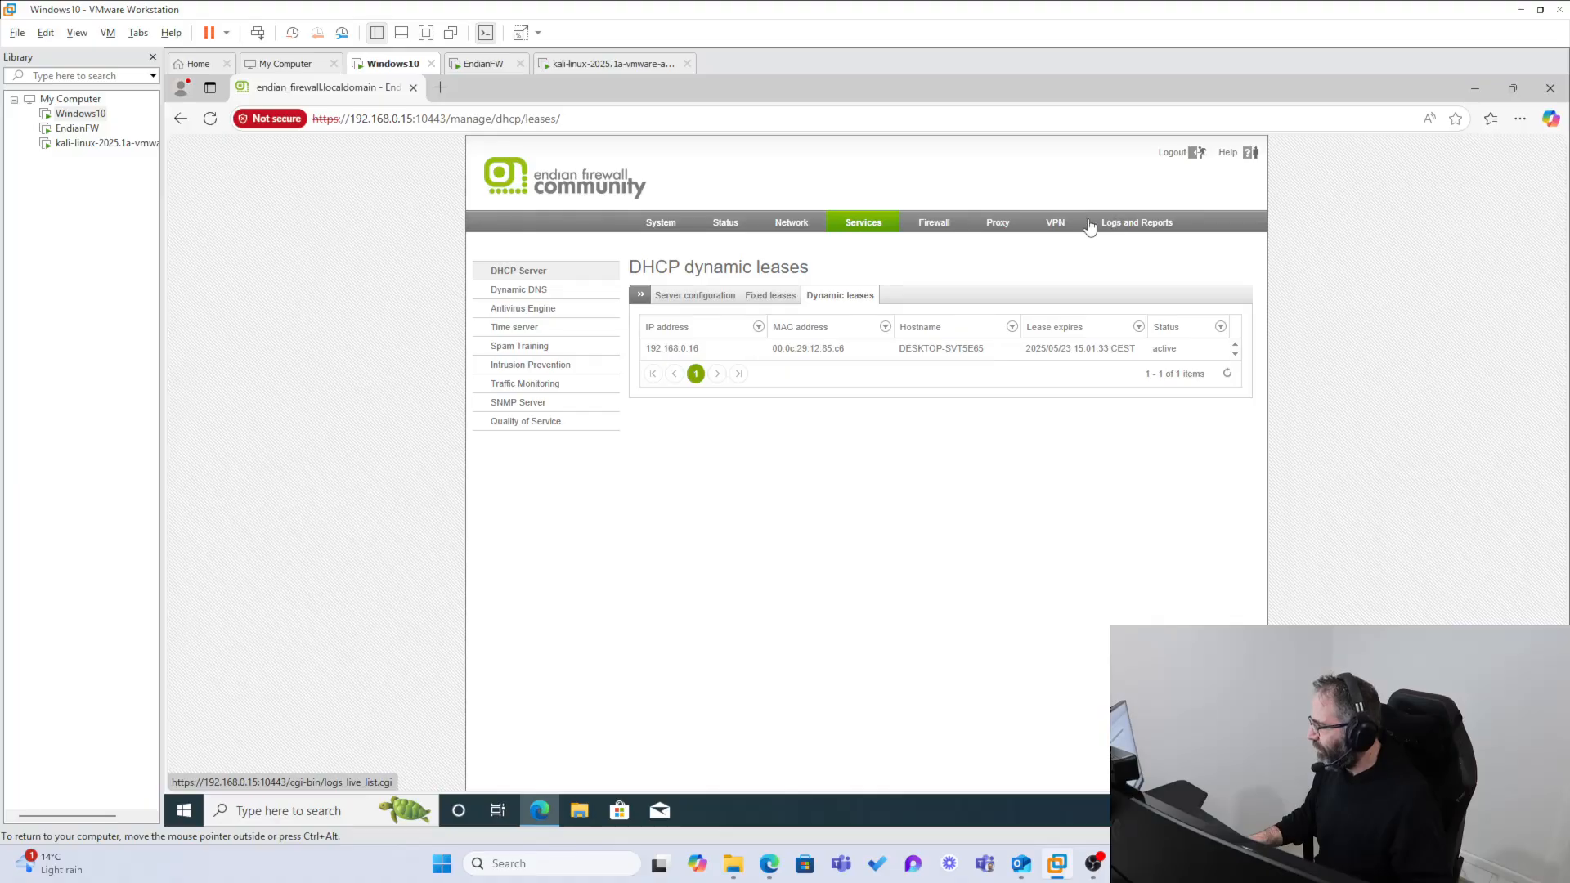
Step: Open the Live Log for Services from the firewall's dashboard and move its window aside
{"action": "left_click", "coordinate": [659, 223]}
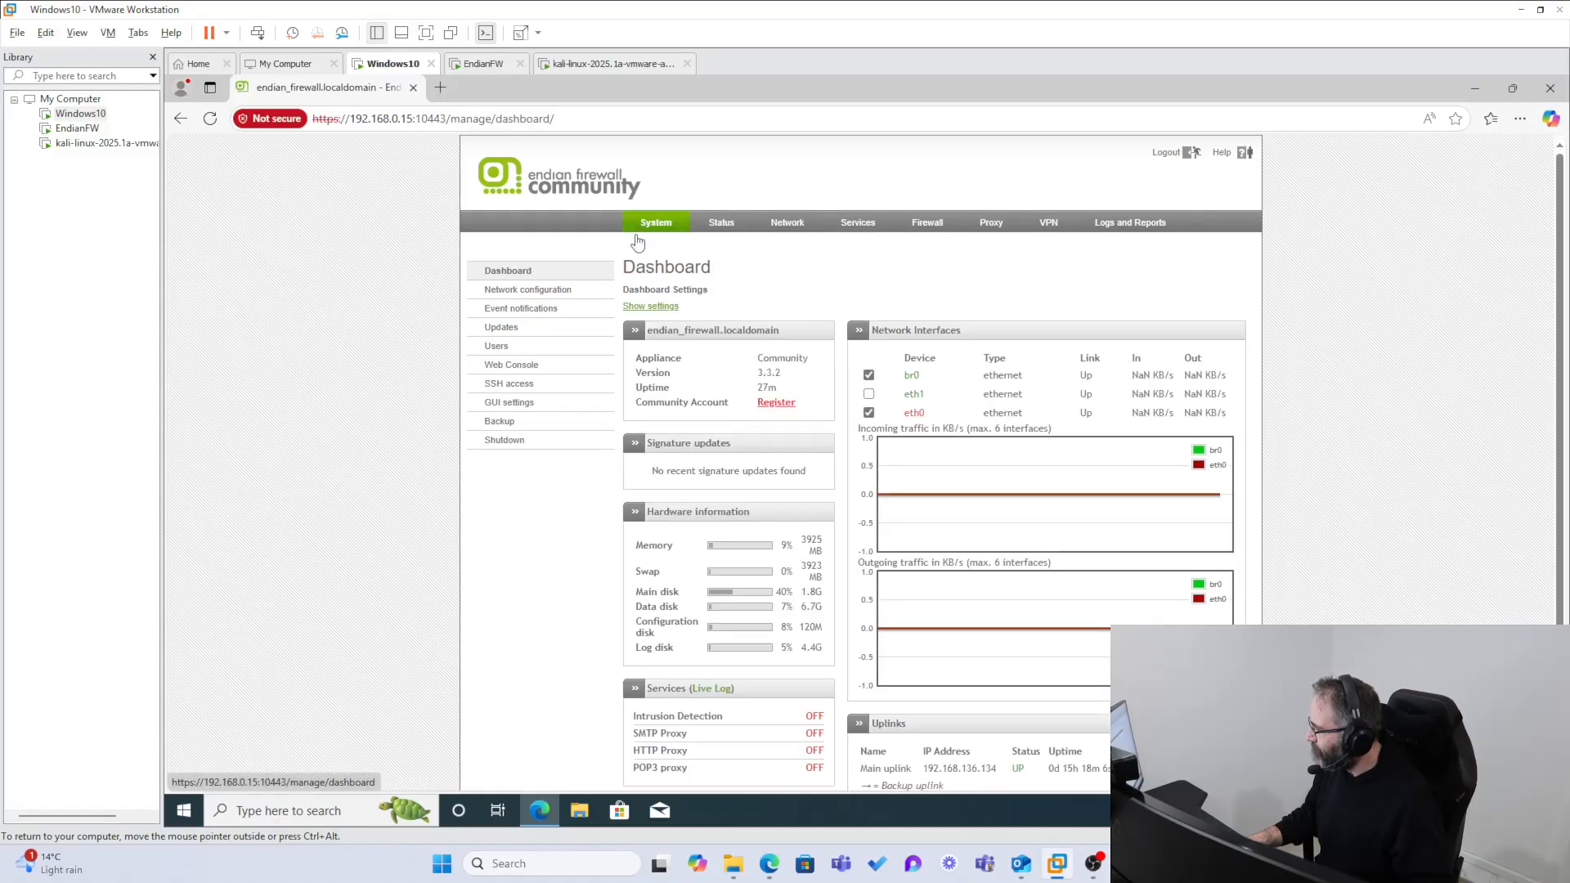
{"action": "scroll", "coordinate": [638, 527], "scroll_direction": "down", "scroll_amount": 2}
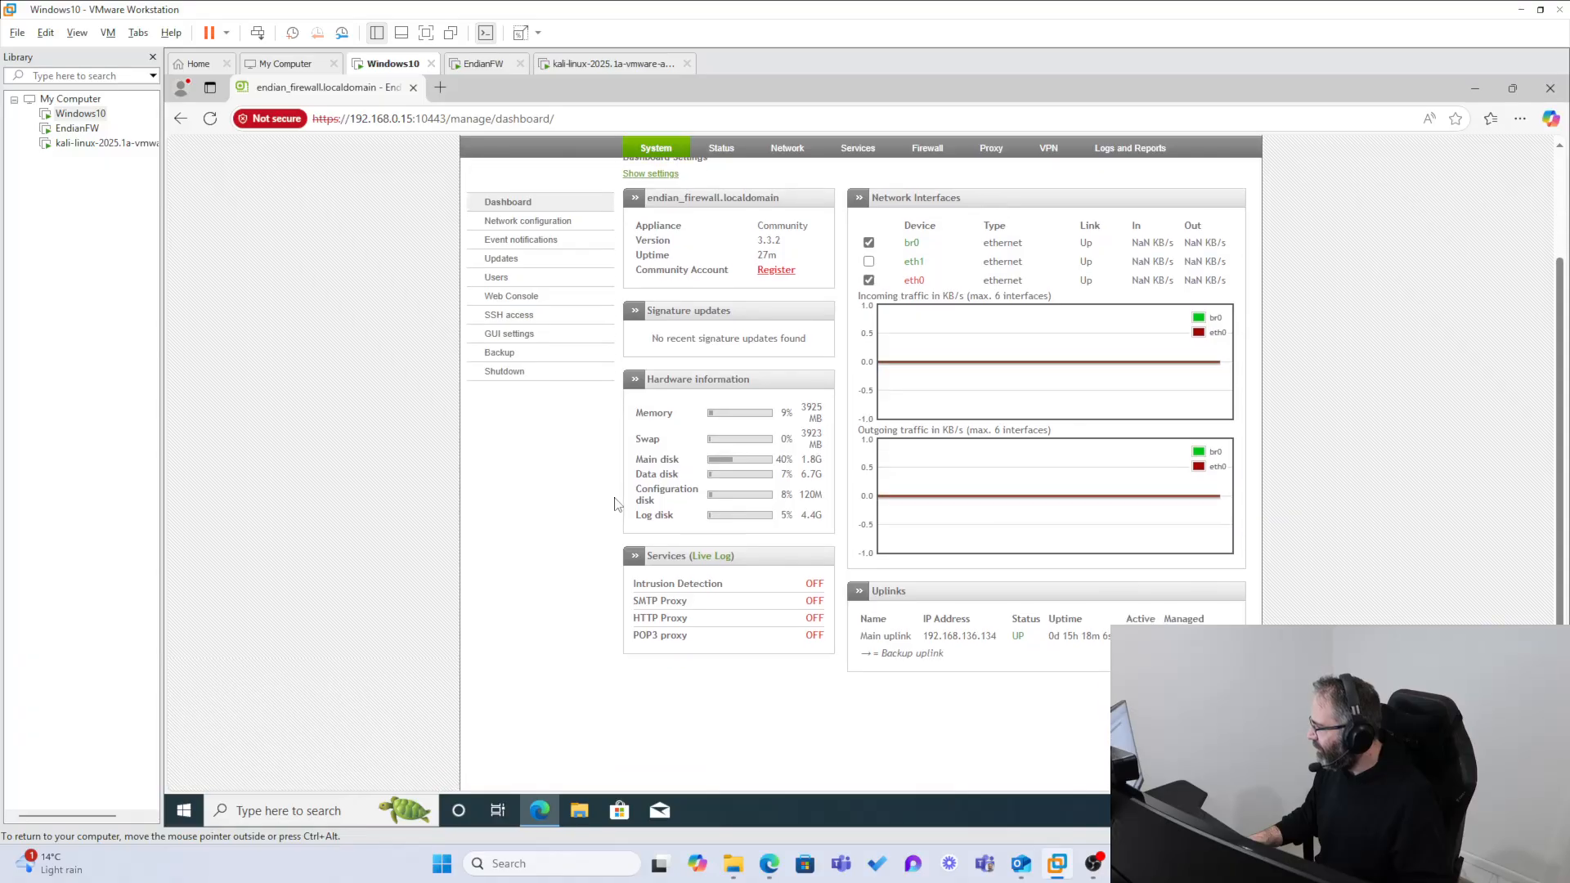
{"action": "left_click", "coordinate": [714, 558]}
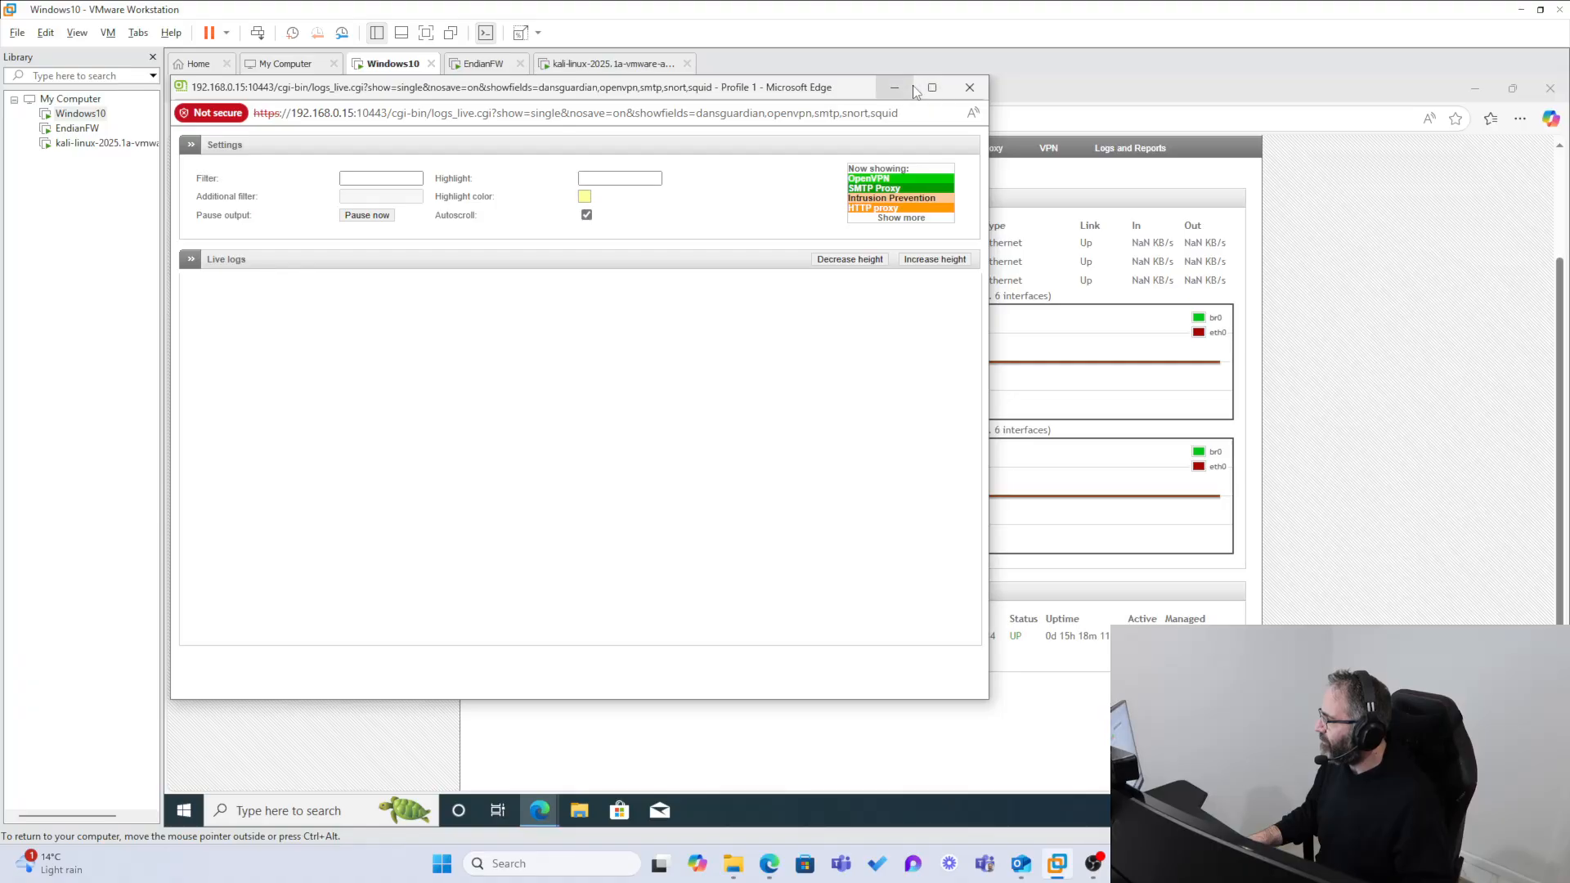
{"action": "left_click_drag", "start_coordinate": [829, 94], "coordinate": [1218, 111]}
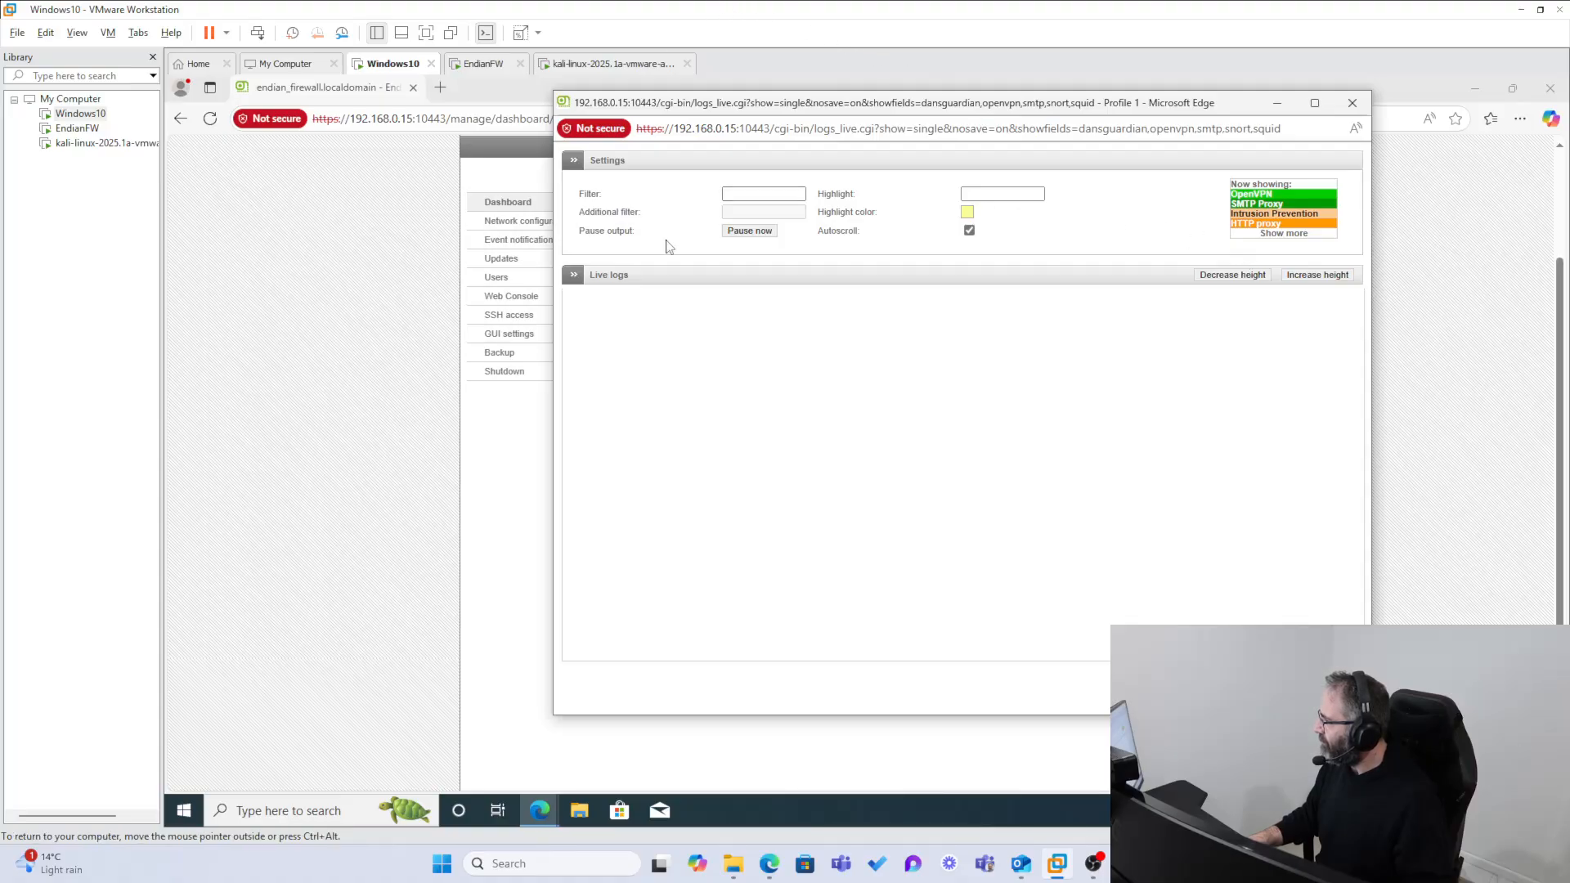
Step: View the Kali Linux virtual machine, wake the EndianFW console and release input back to the host
{"action": "left_click", "coordinate": [87, 143]}
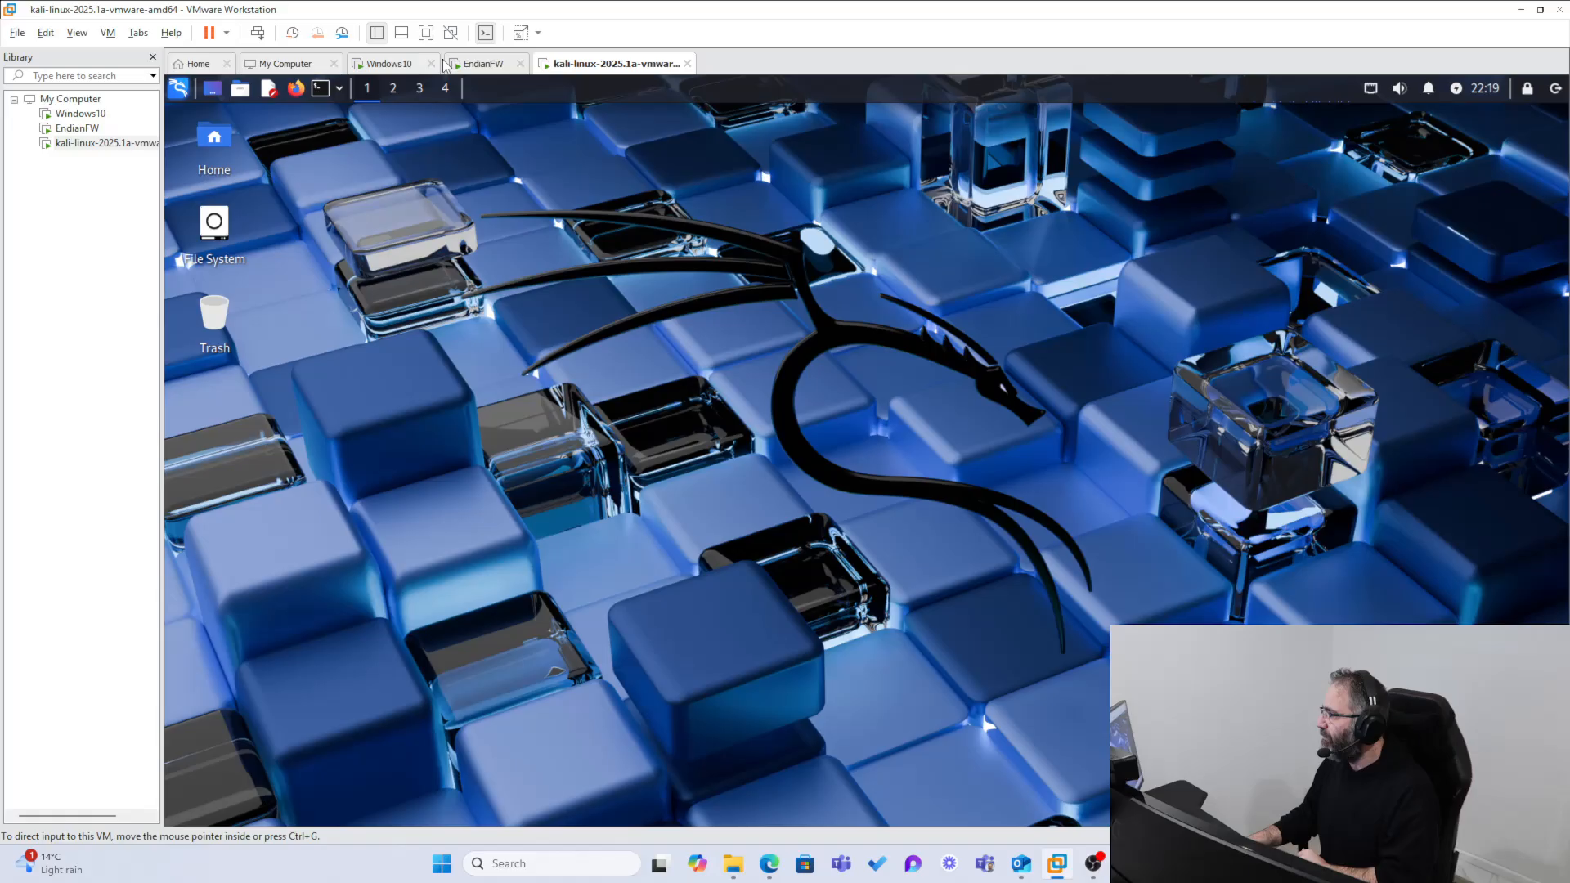
{"action": "left_click", "coordinate": [483, 69]}
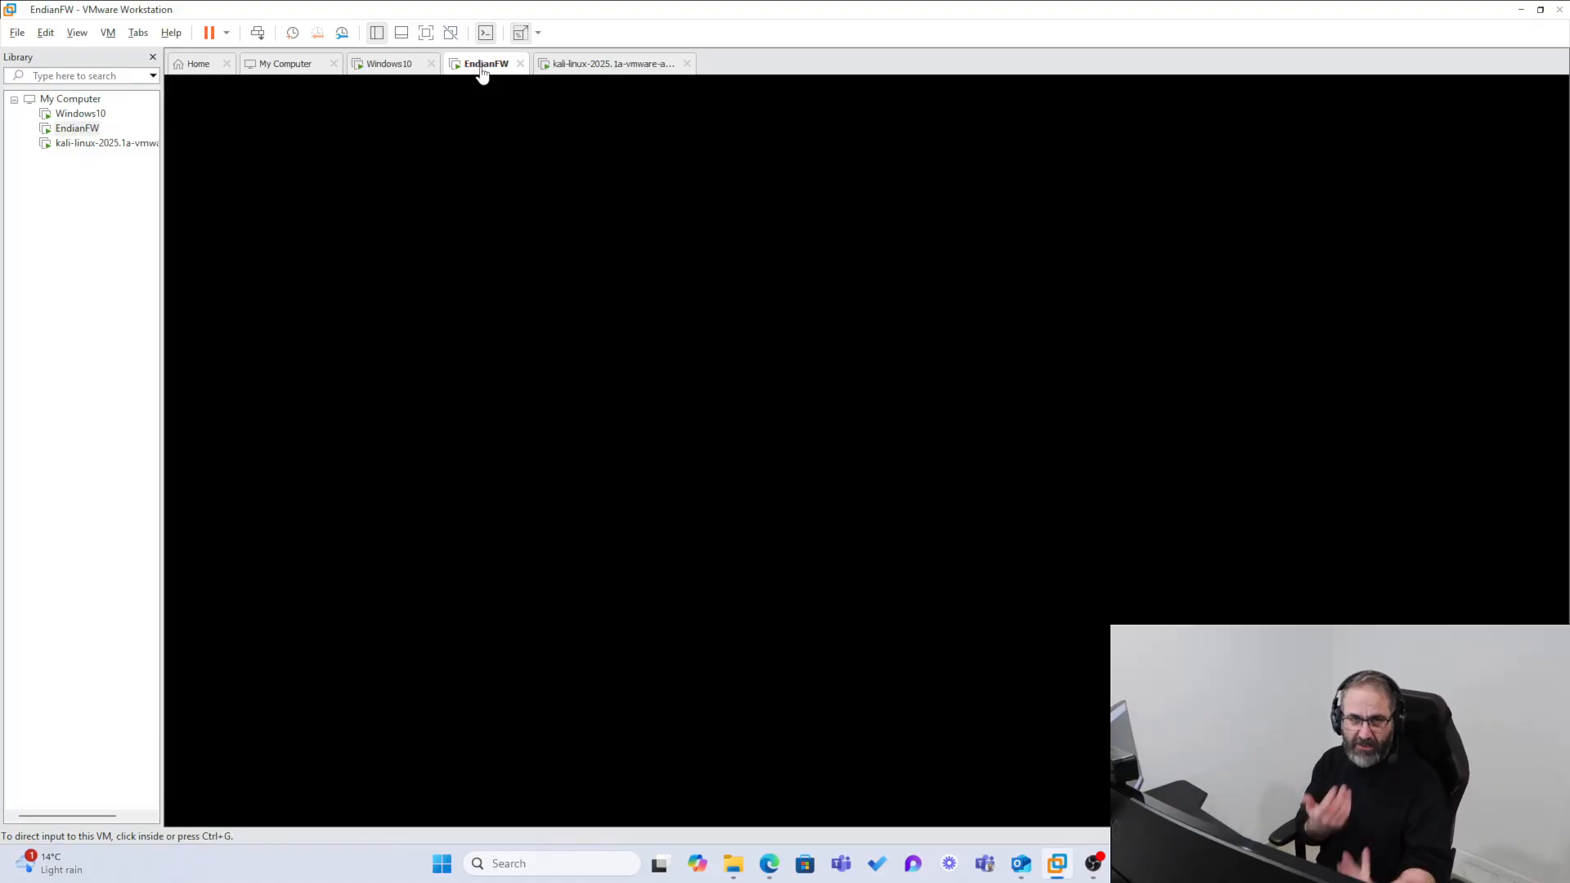
{"action": "left_click", "coordinate": [482, 82]}
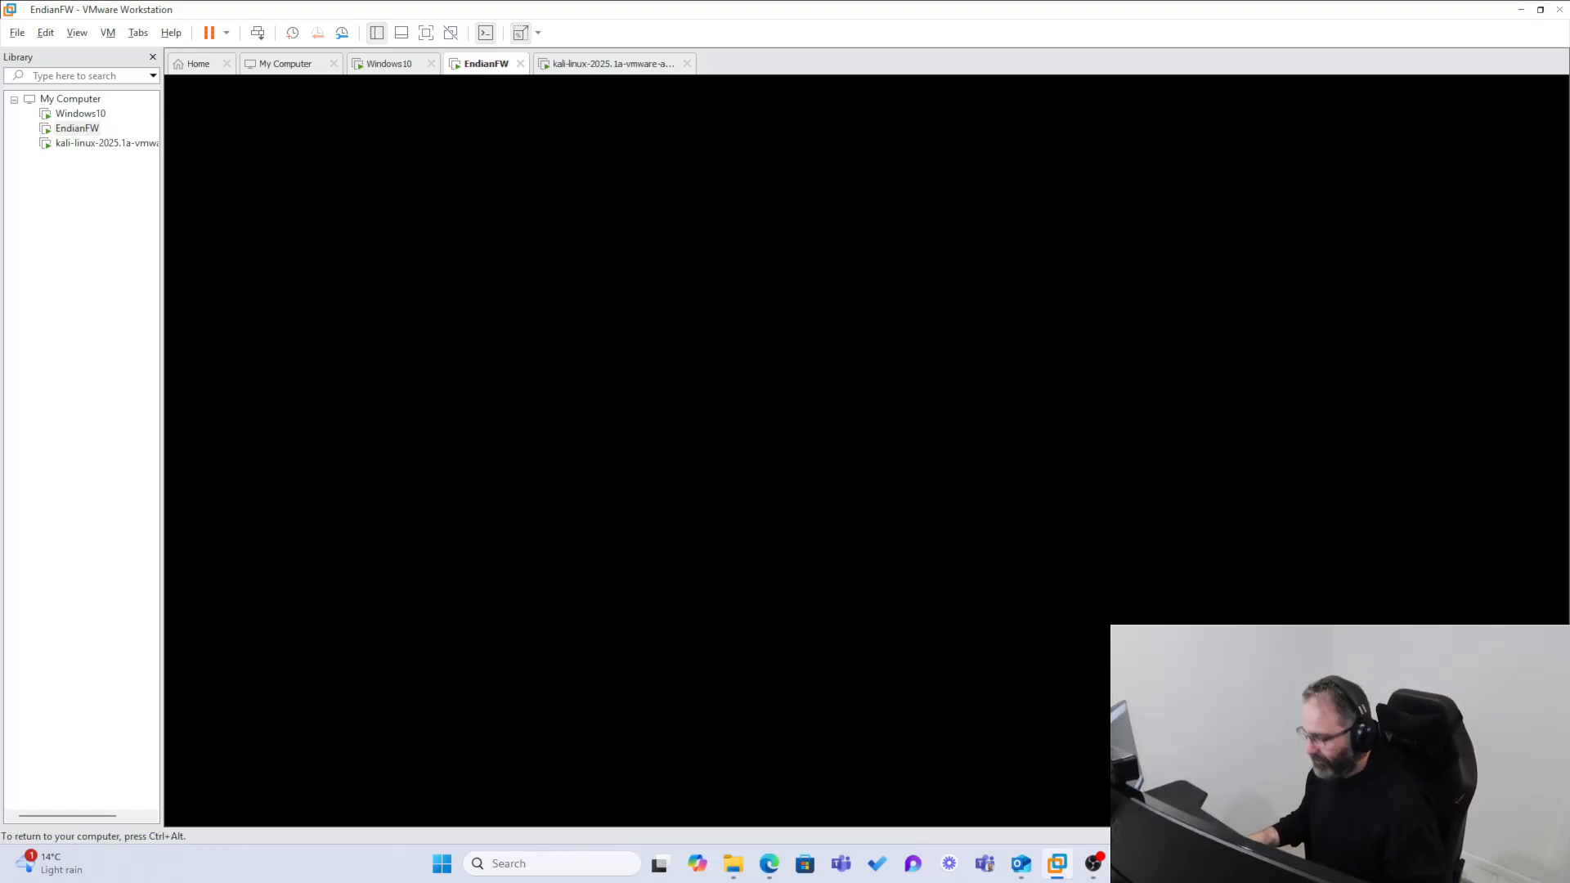
{"action": "key", "text": "ctrl+alt"}
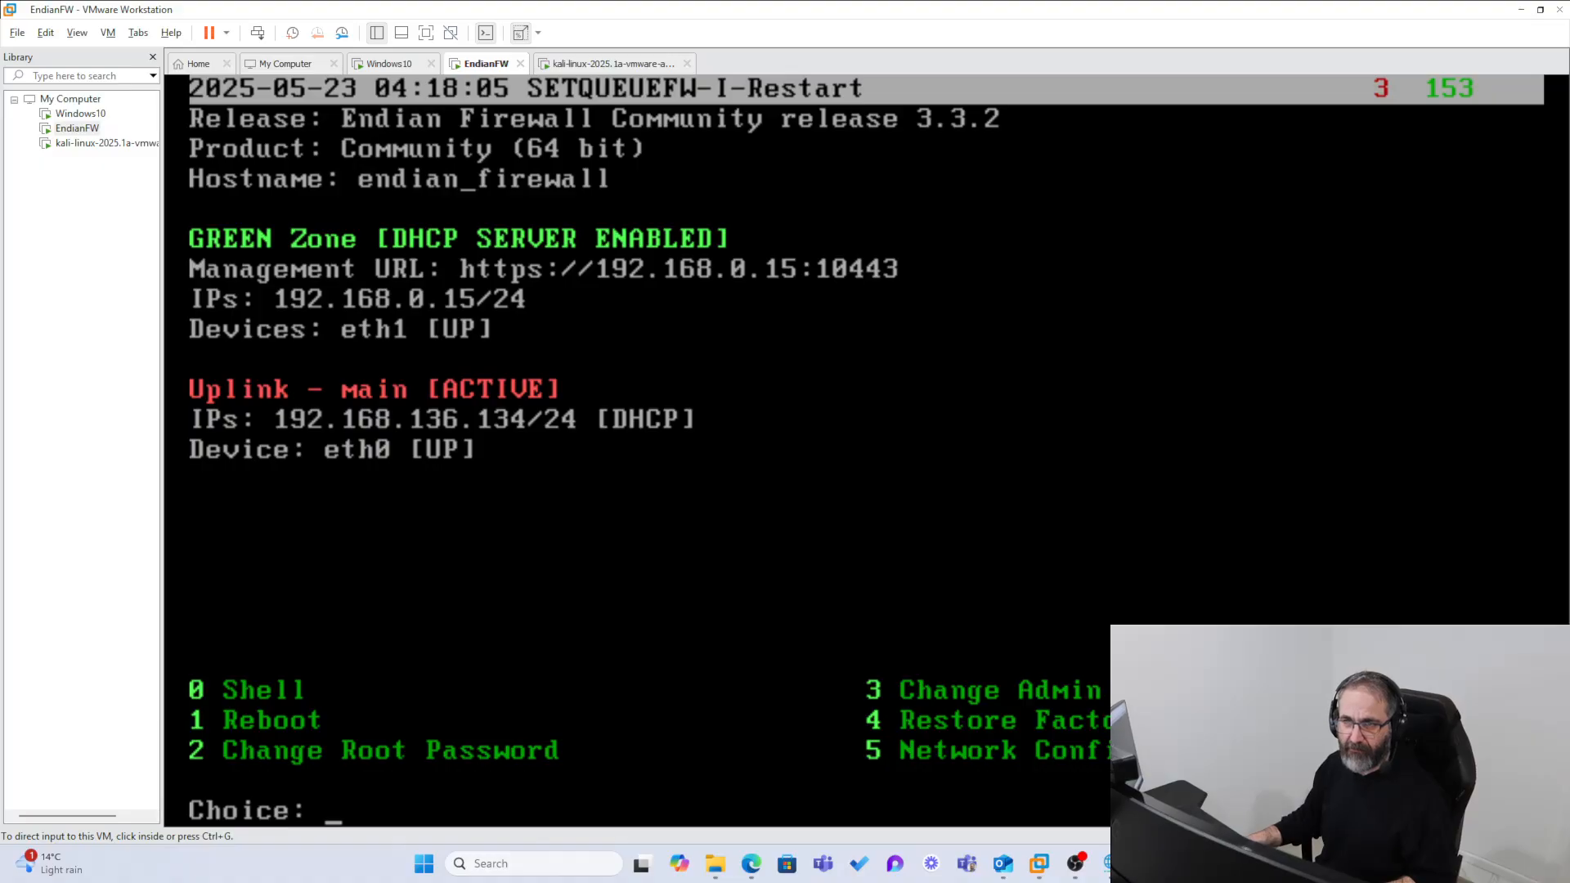
Step: Note the firewall's uplink address as 192.168.1346.134 in Notepad, copy it and return to the EndianFW console
{"action": "left_click_drag", "start_coordinate": [859, 882], "coordinate": [1405, 131]}
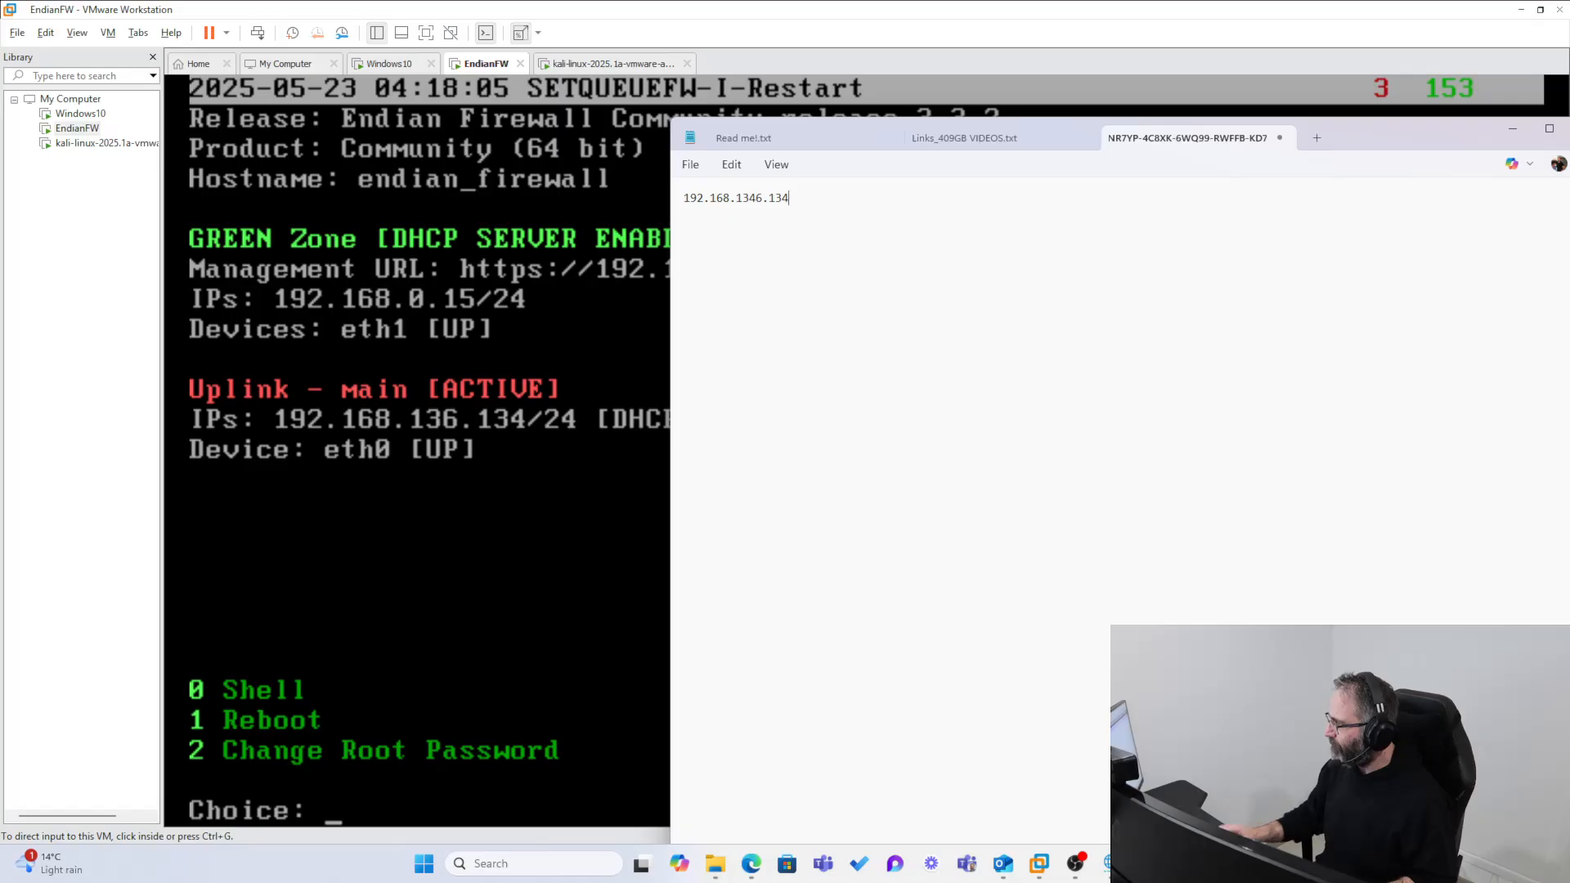
{"action": "left_click_drag", "start_coordinate": [1034, 184], "coordinate": [621, 199]}
{"action": "right_click", "coordinate": [683, 201]}
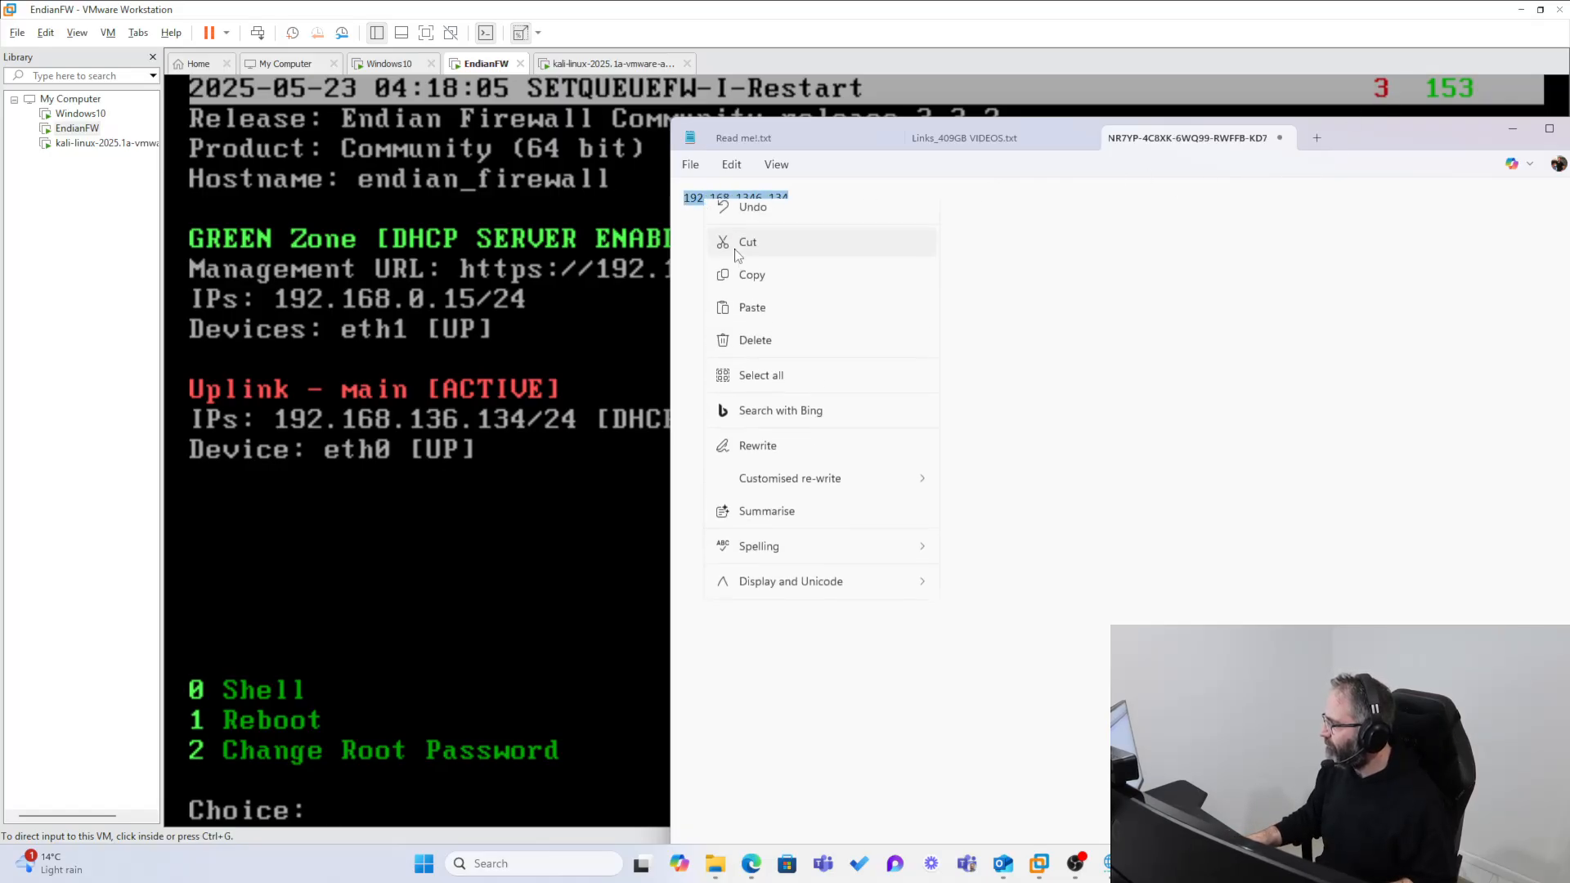
{"action": "left_click", "coordinate": [785, 286]}
{"action": "left_click_drag", "start_coordinate": [1421, 148], "coordinate": [984, 208]}
{"action": "left_click", "coordinate": [1076, 188]}
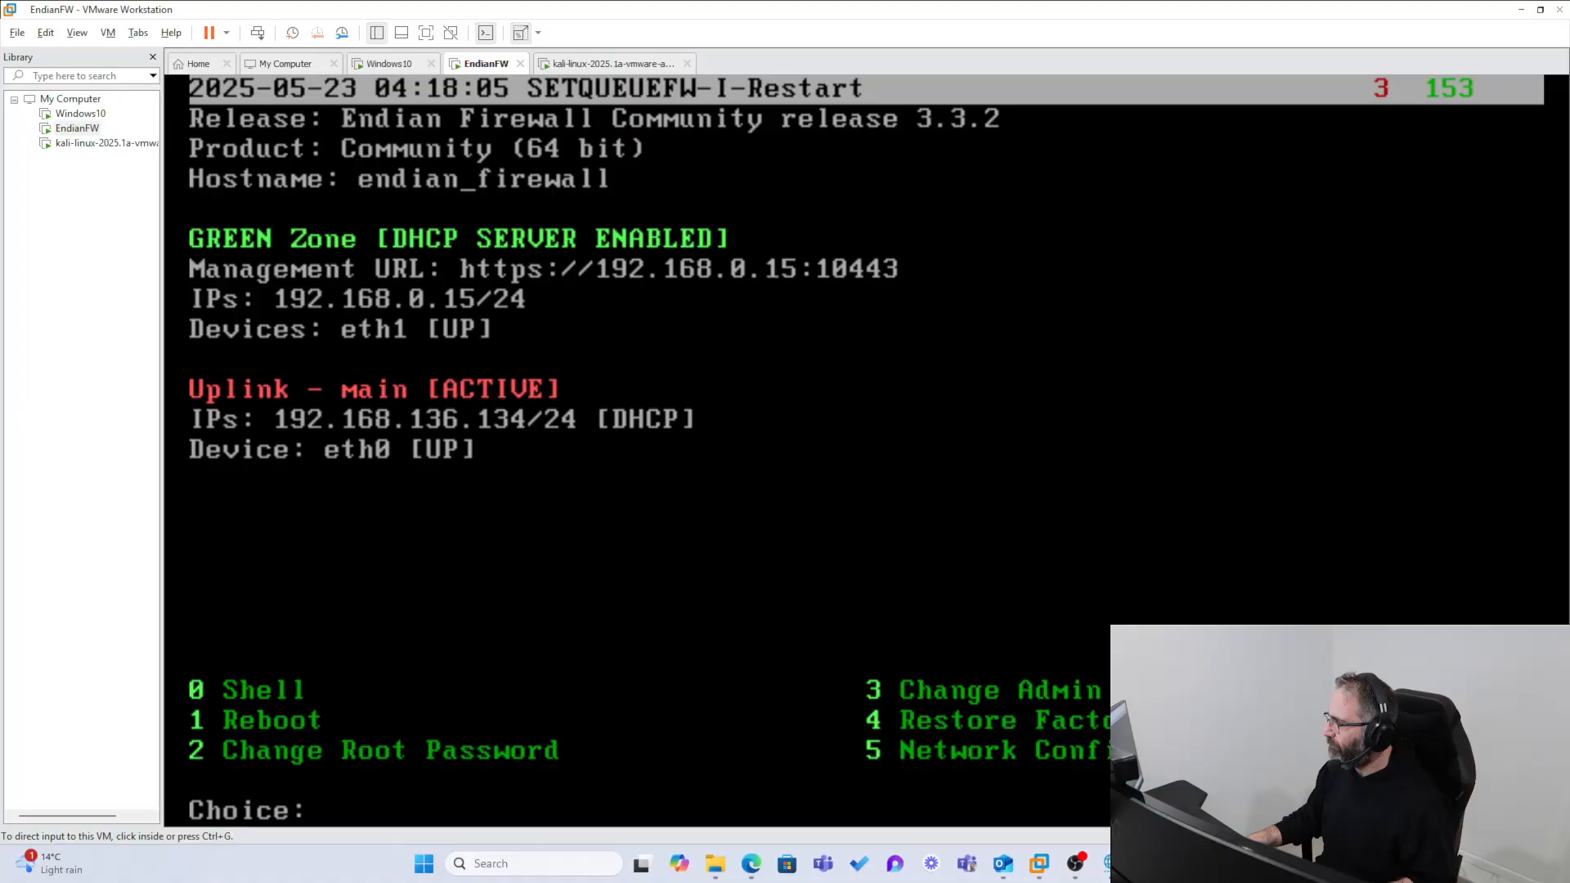
Step: Switch to the Kali Linux virtual machine and open a terminal
{"action": "left_click", "coordinate": [69, 144]}
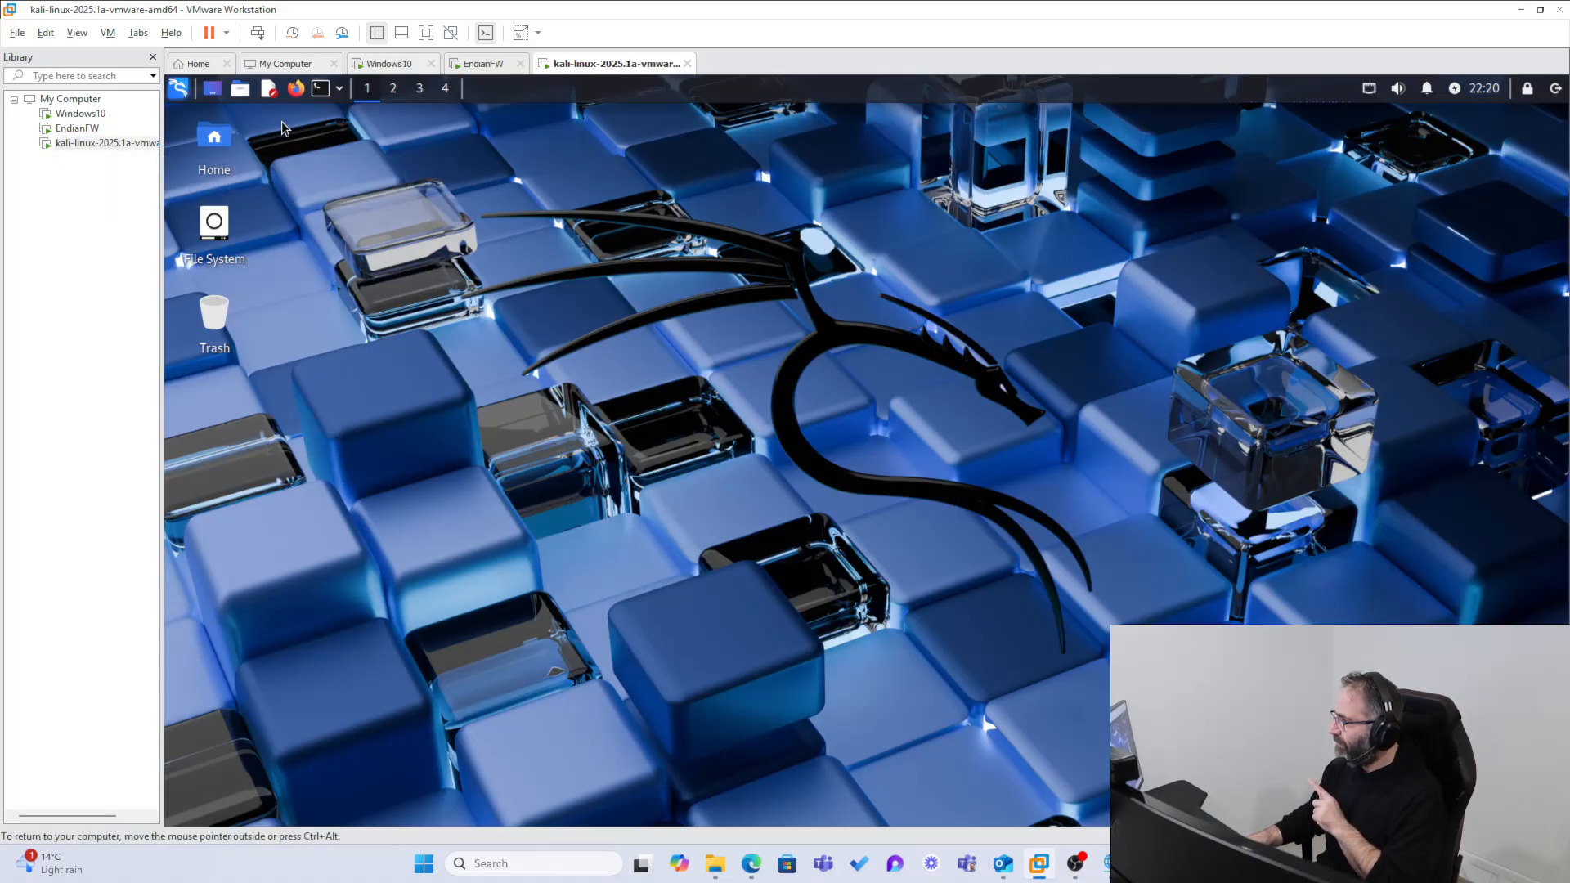
{"action": "left_click", "coordinate": [320, 90]}
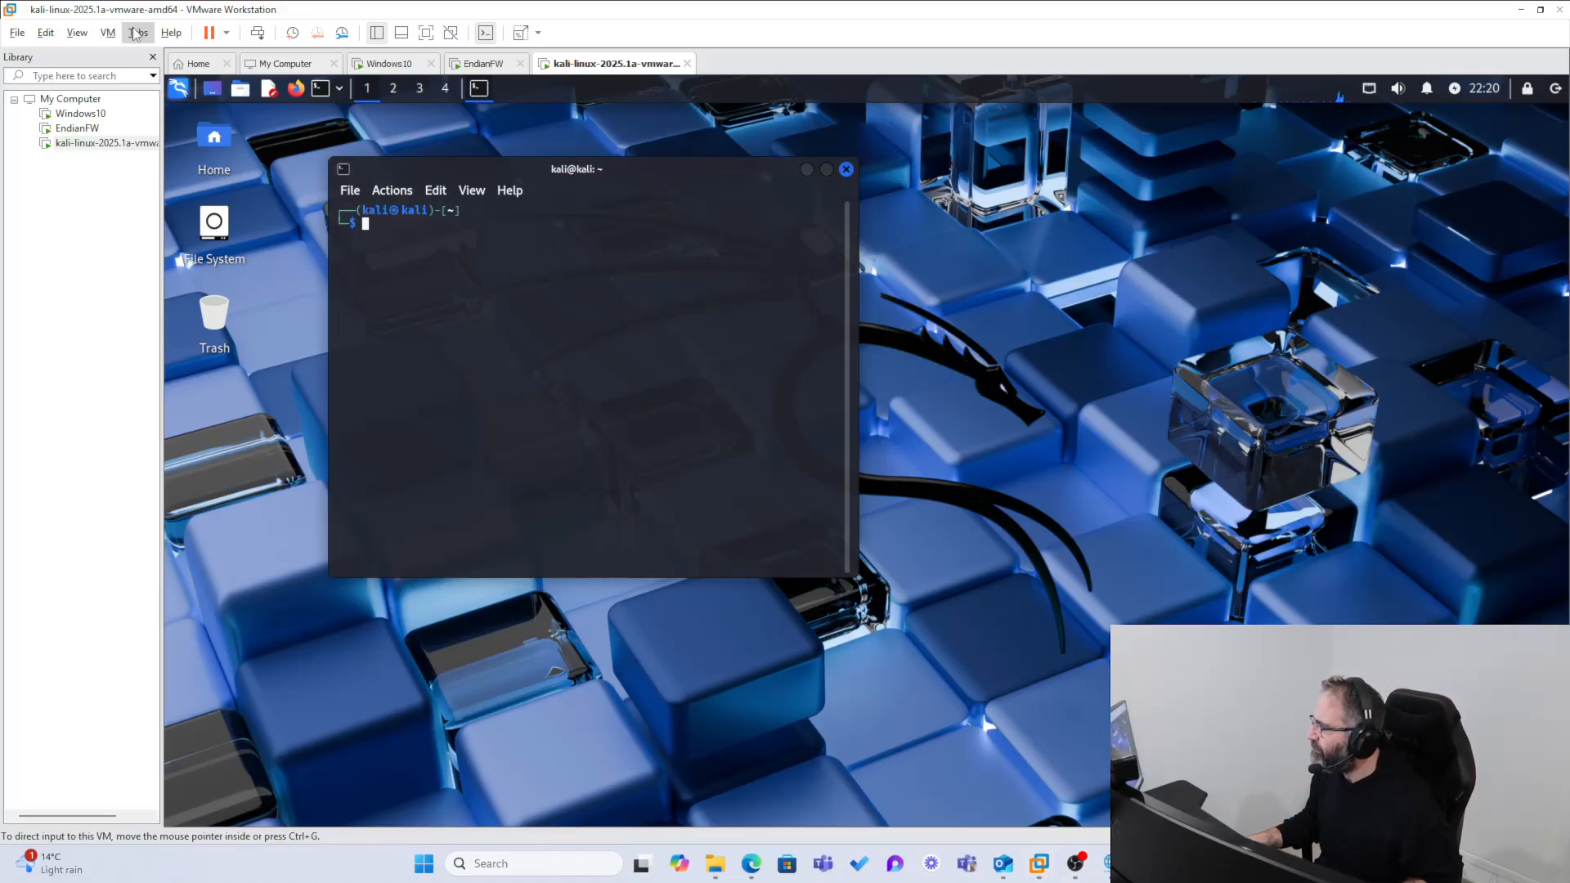
{"action": "left_click", "coordinate": [107, 33]}
{"action": "mouse_move", "coordinate": [77, 34]}
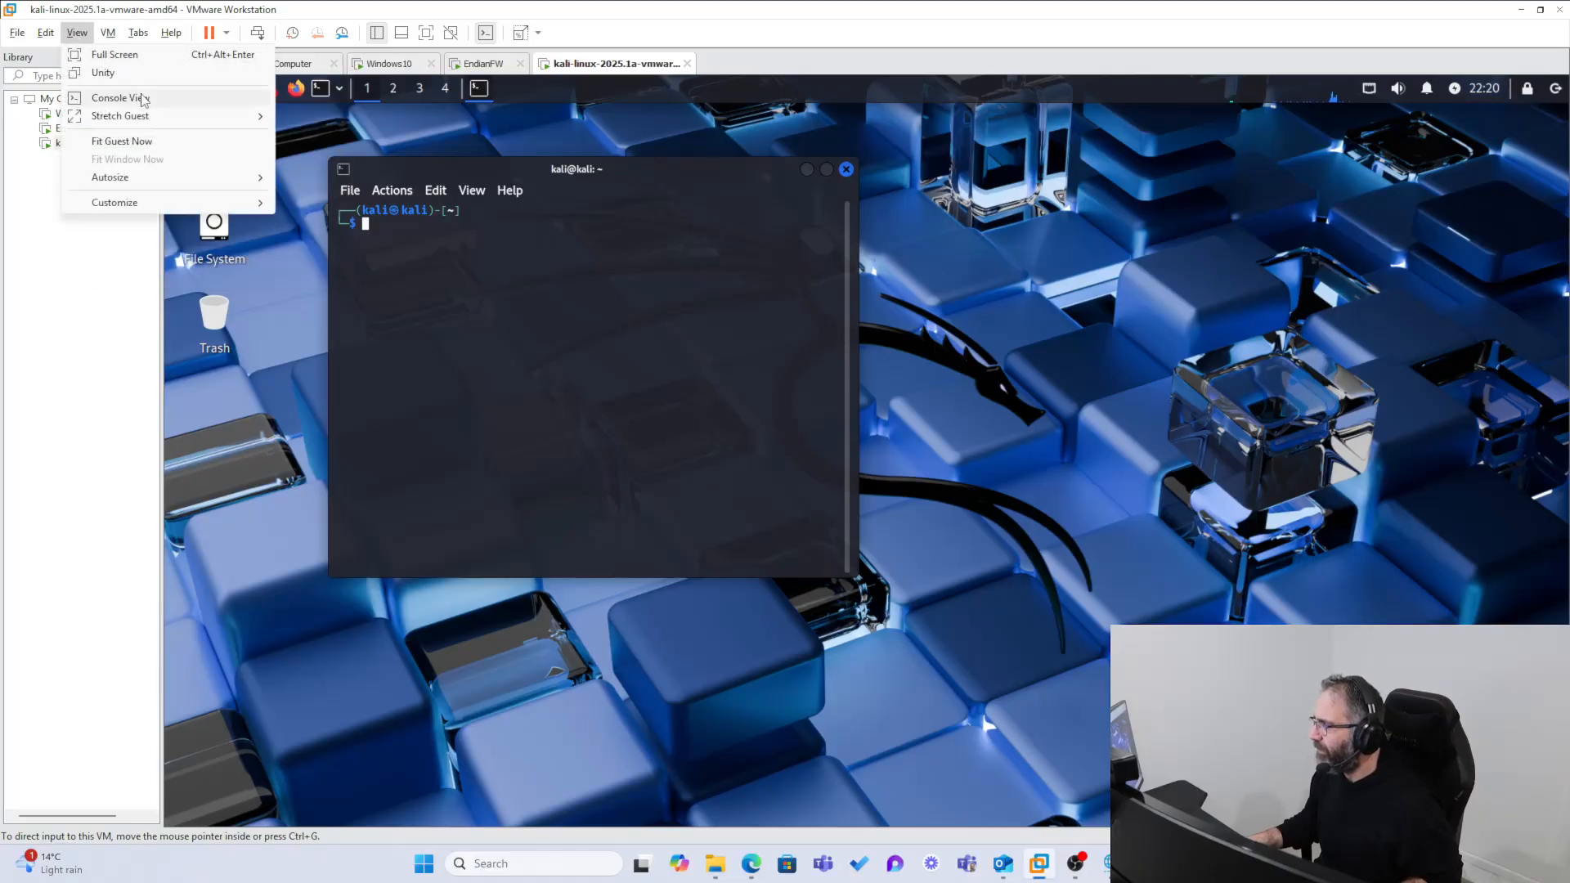
{"action": "mouse_move", "coordinate": [164, 115]}
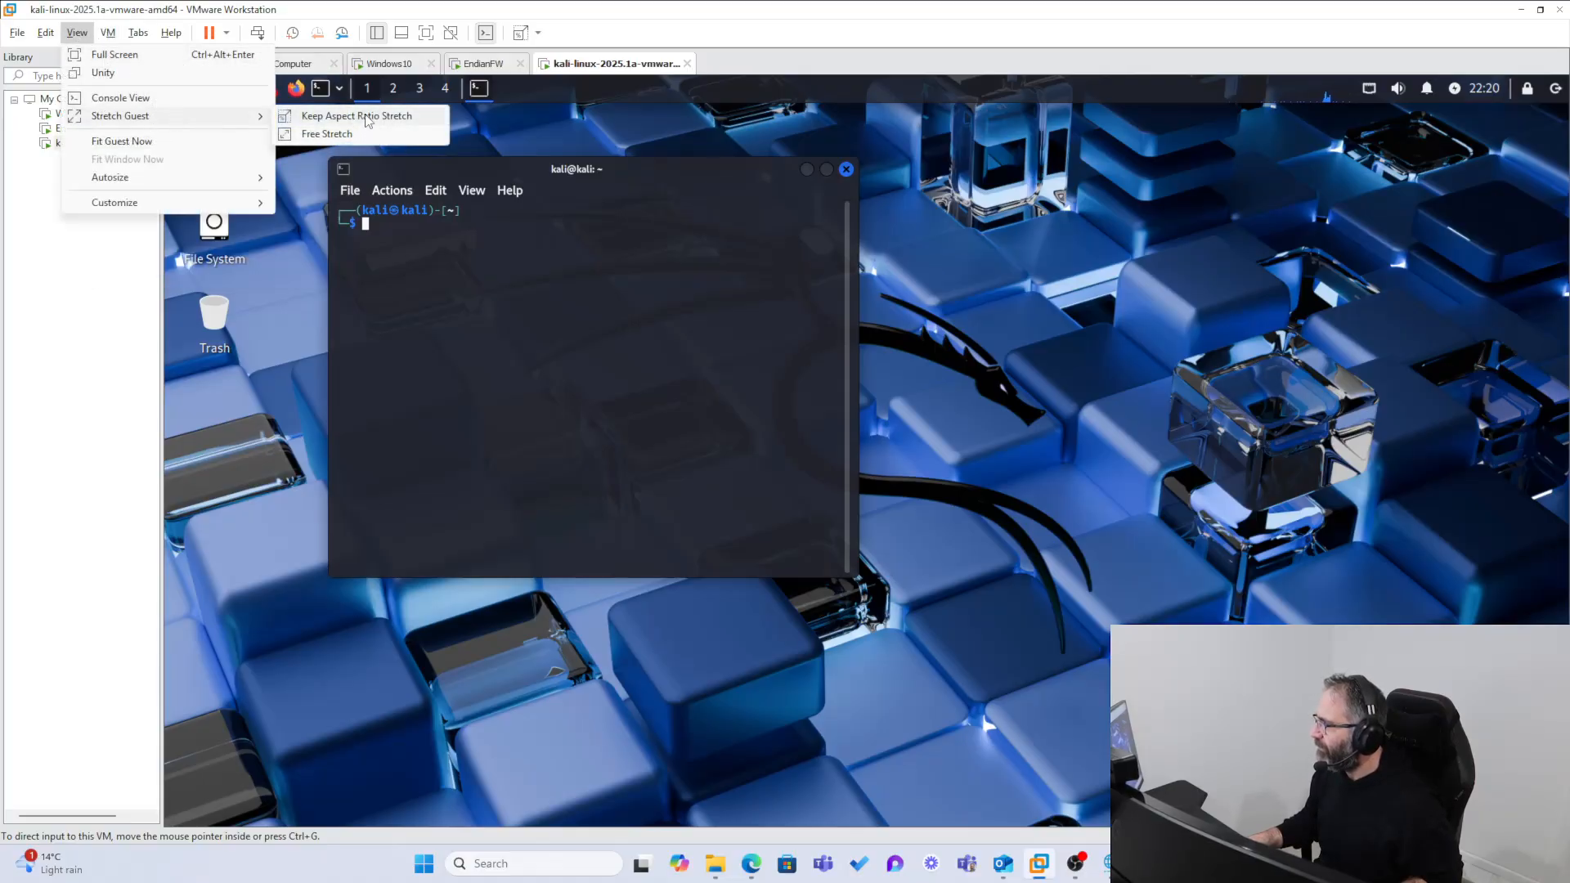
{"action": "left_click", "coordinate": [366, 122]}
{"action": "left_click", "coordinate": [350, 190]}
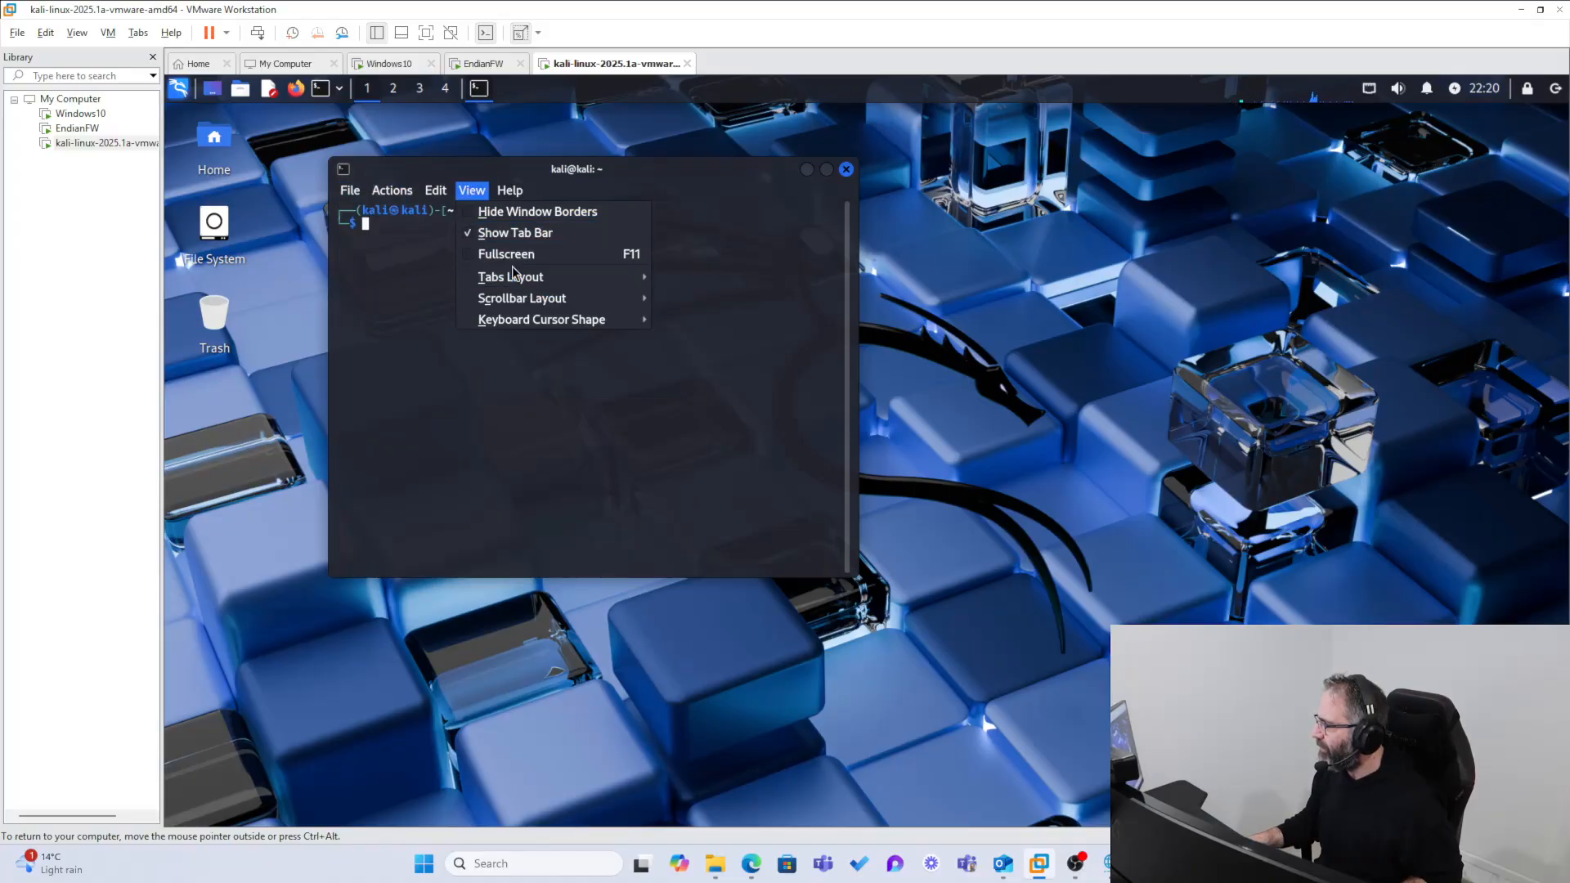
{"action": "mouse_move", "coordinate": [530, 282]}
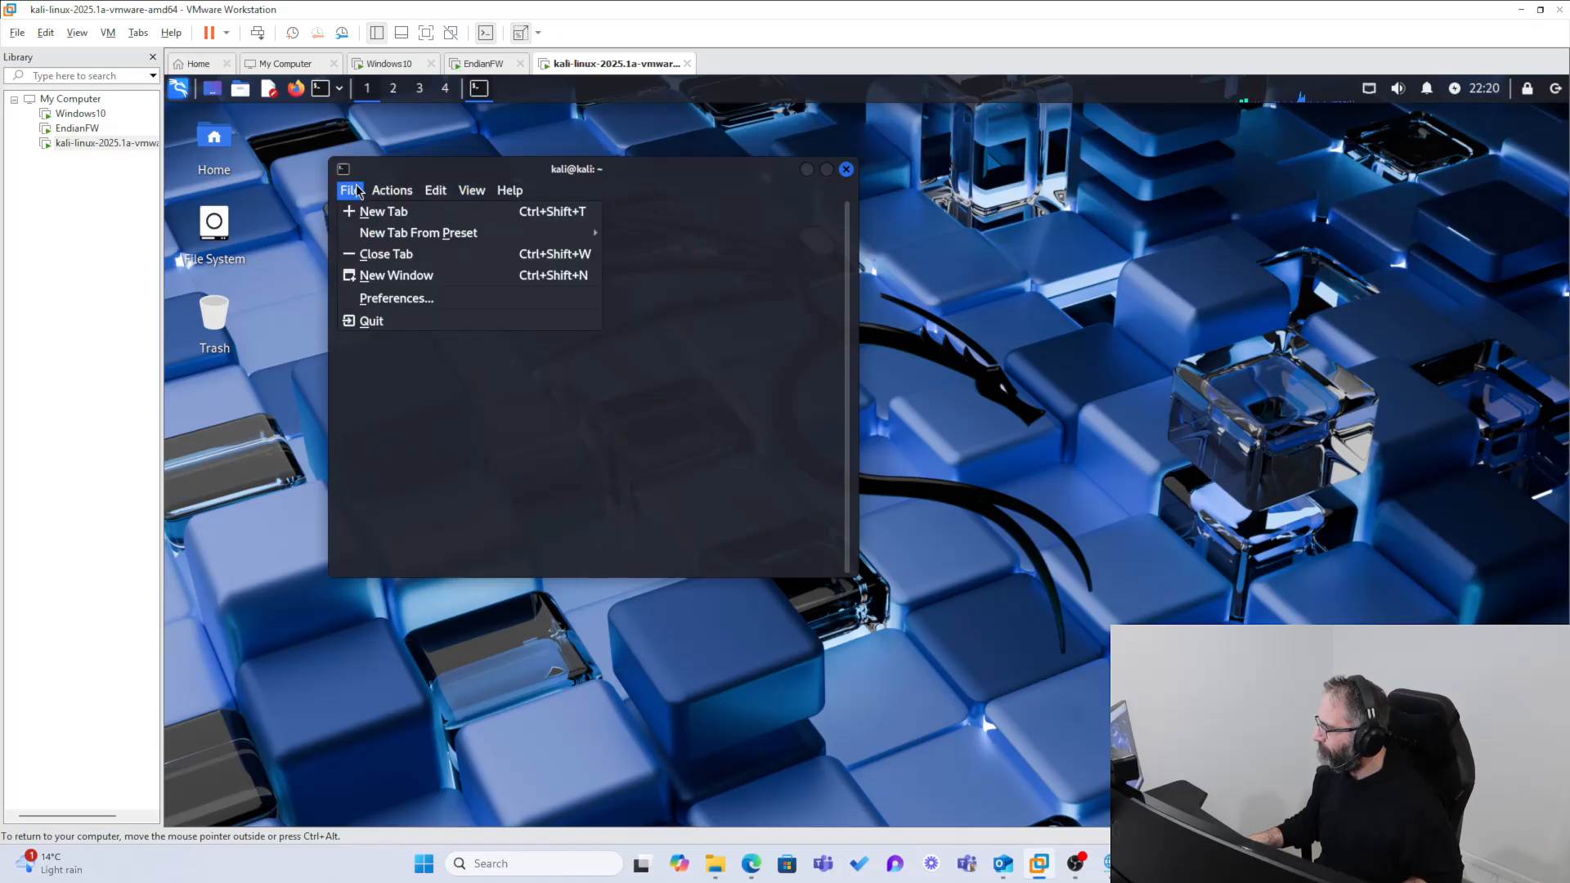
{"action": "left_click", "coordinate": [398, 179]}
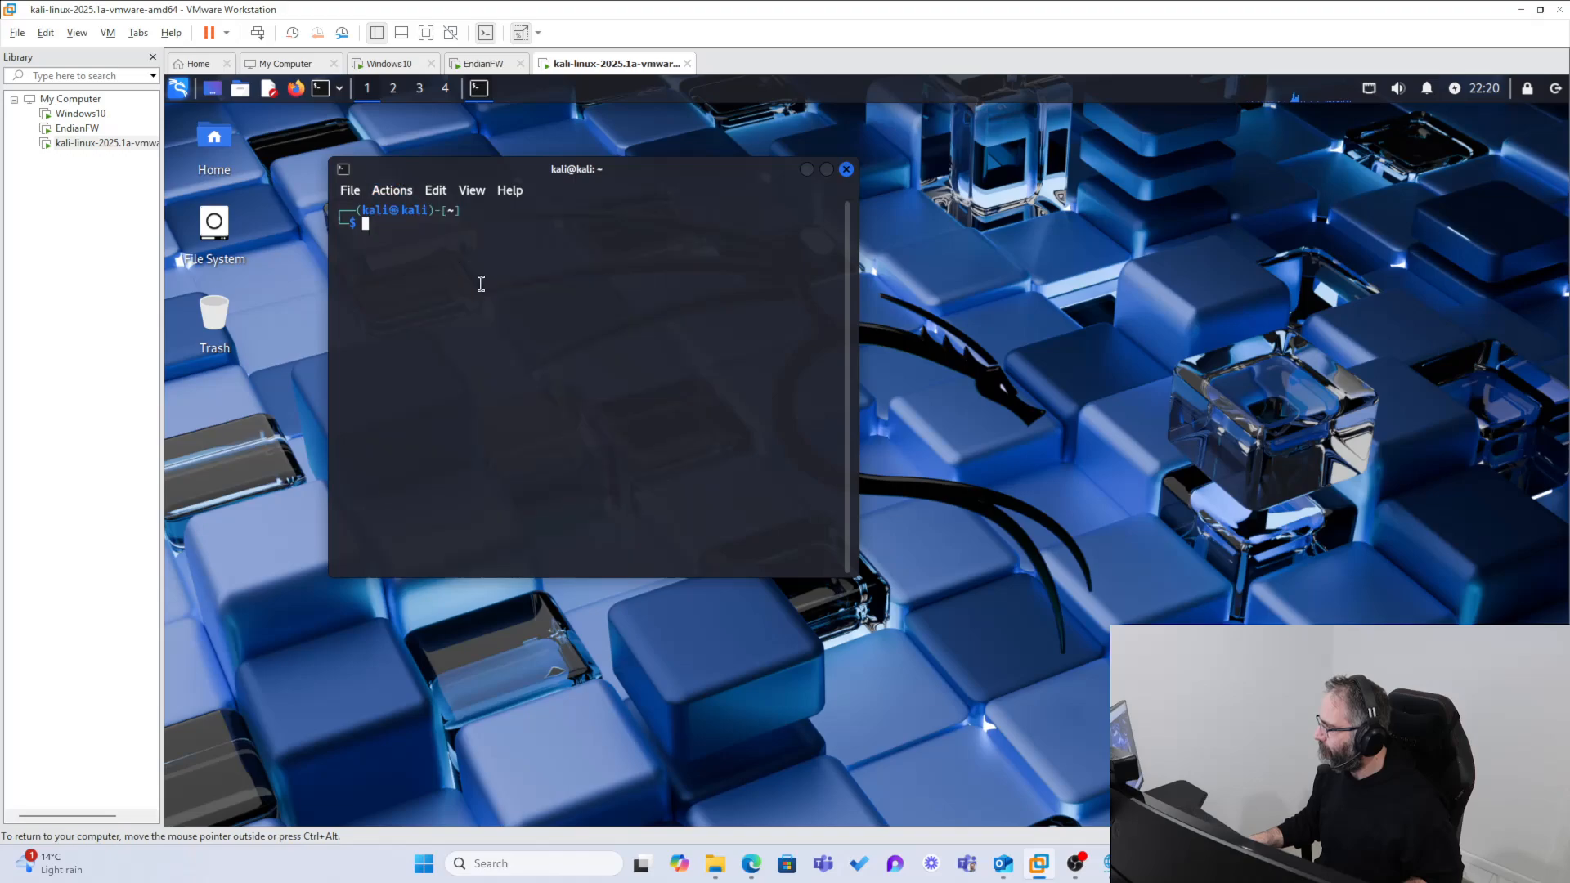
Step: Enlarge the text in the Kali terminal by three zoom levels
{"action": "key", "text": "ctrl+plus"}
{"action": "key", "text": "ctrl+plus"}
{"action": "key", "text": "ctrl+plus"}
{"action": "key", "text": "ctrl+plus"}
{"action": "key", "text": "ctrl+plus"}
{"action": "key", "text": "ctrl+plus"}
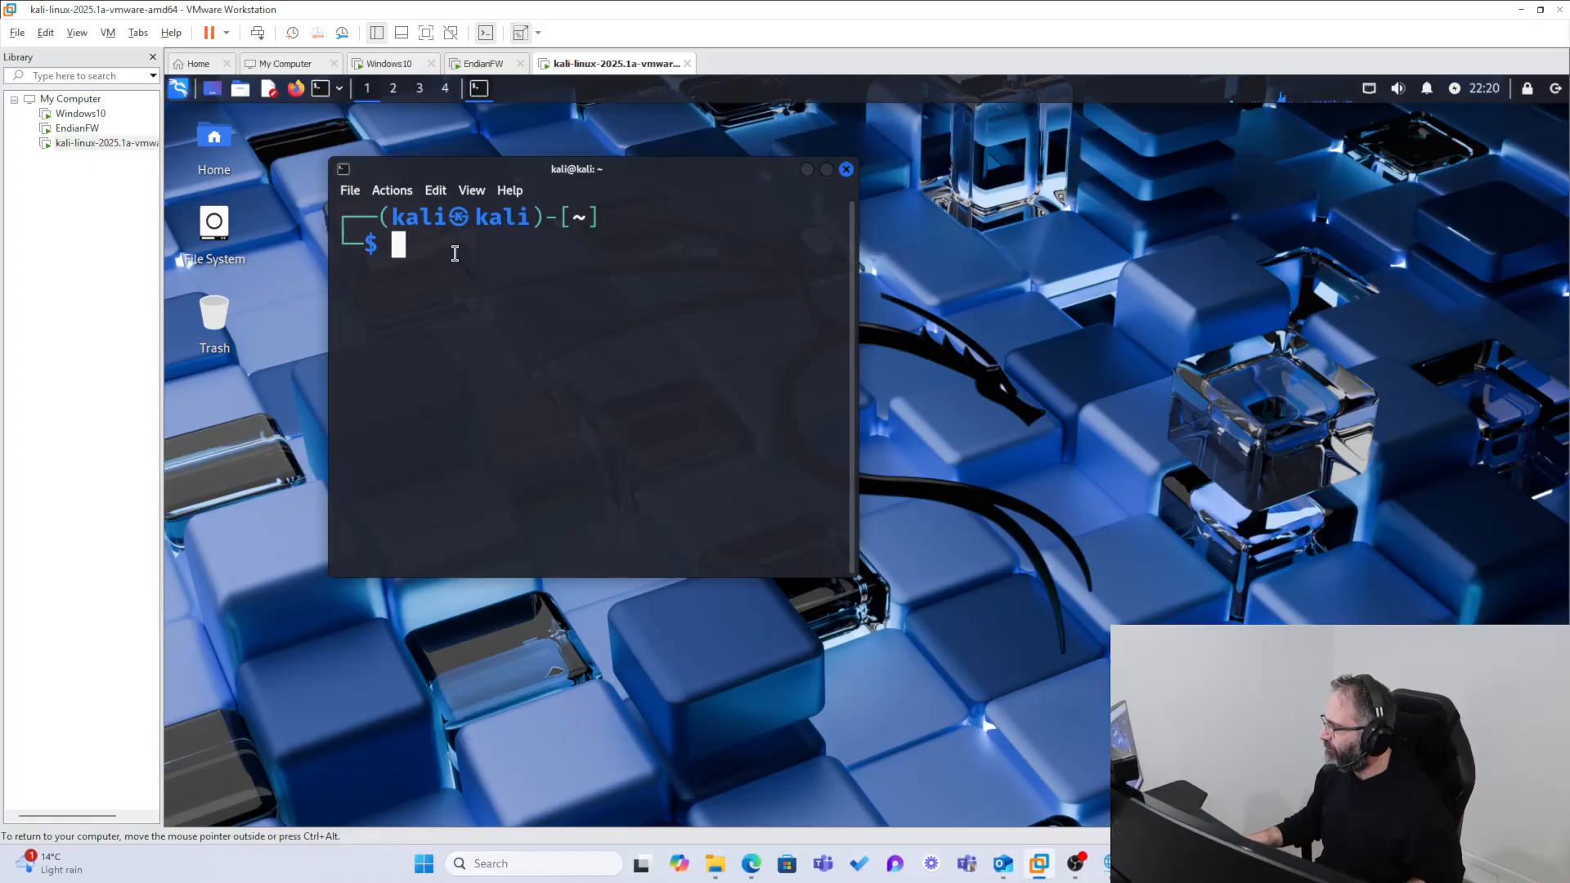
Step: Run a SYN scan against the firewall's uplink address with the command nmap -sS 192.168.136.134
{"action": "type", "text": "nmap"}
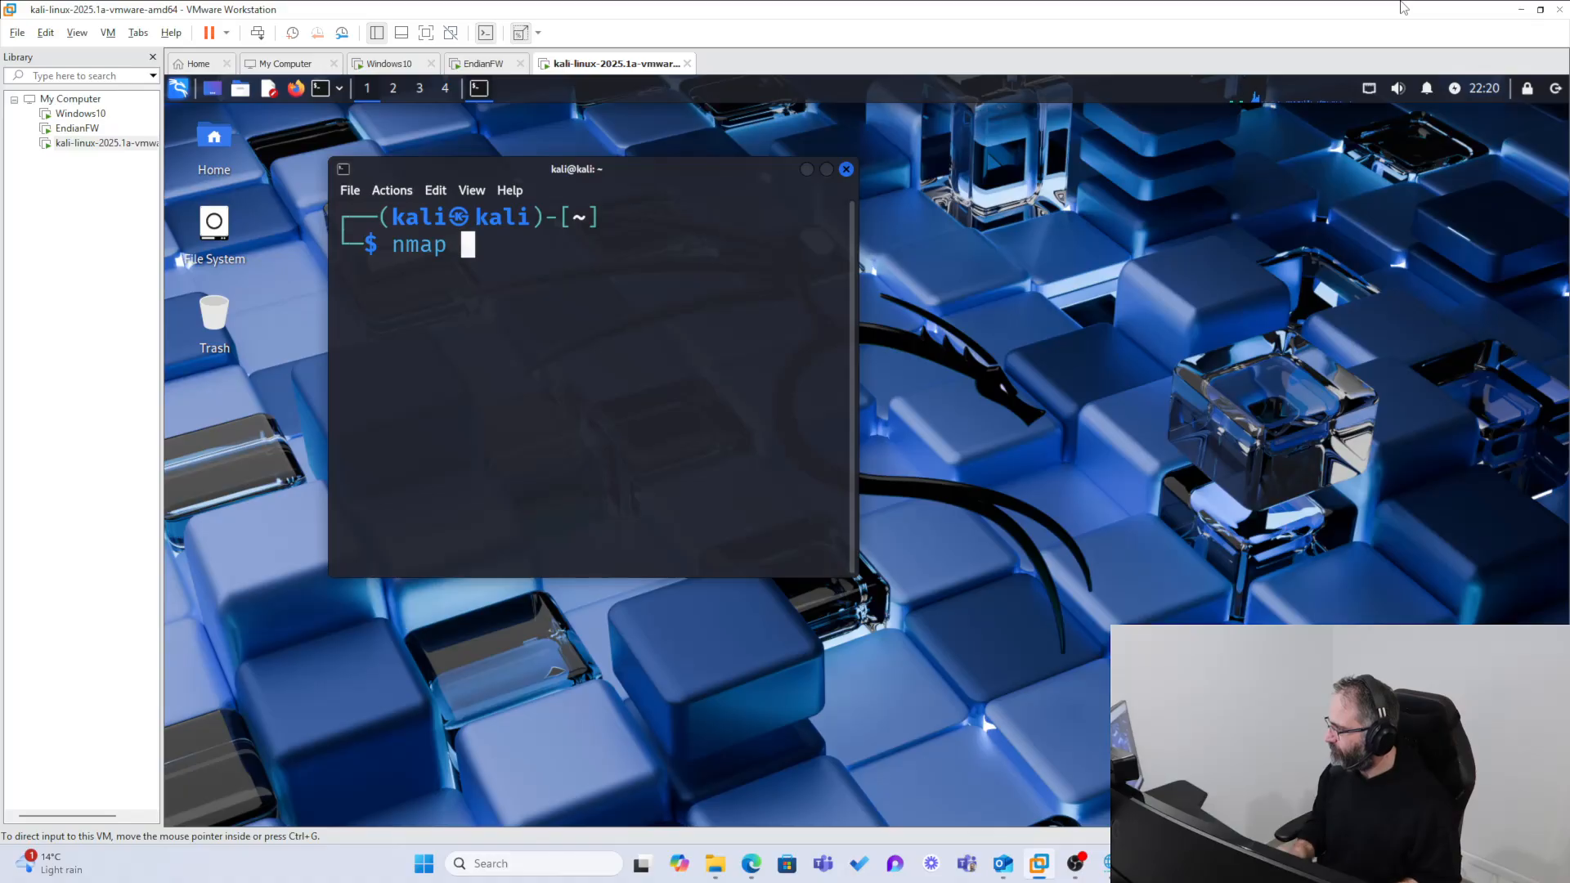
{"action": "type", "text": "-sS"}
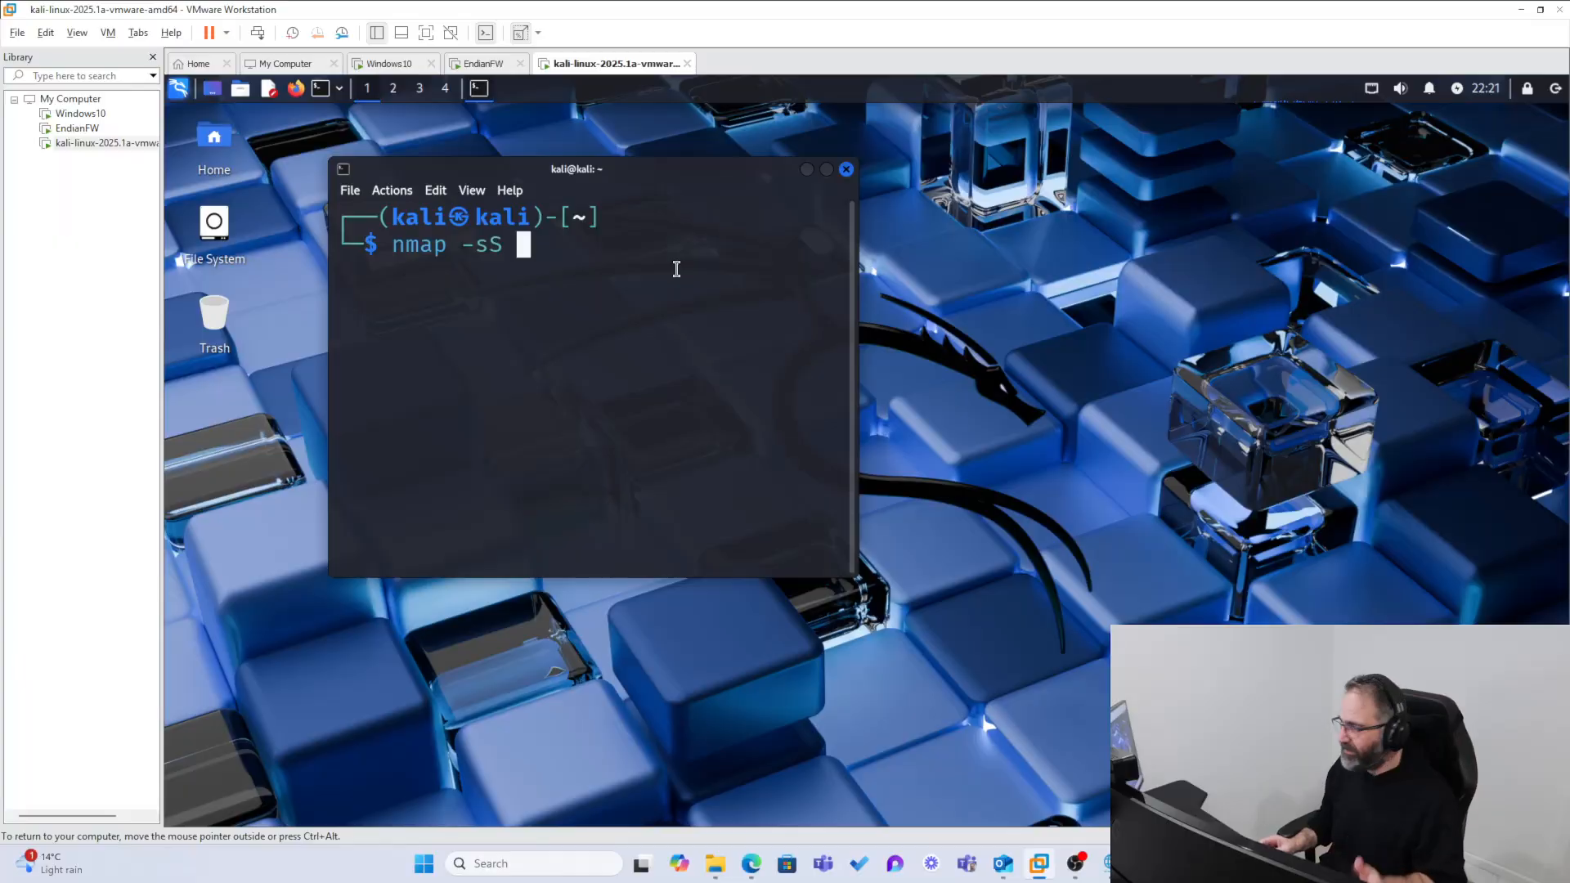
{"action": "key", "text": "ctrl+alt"}
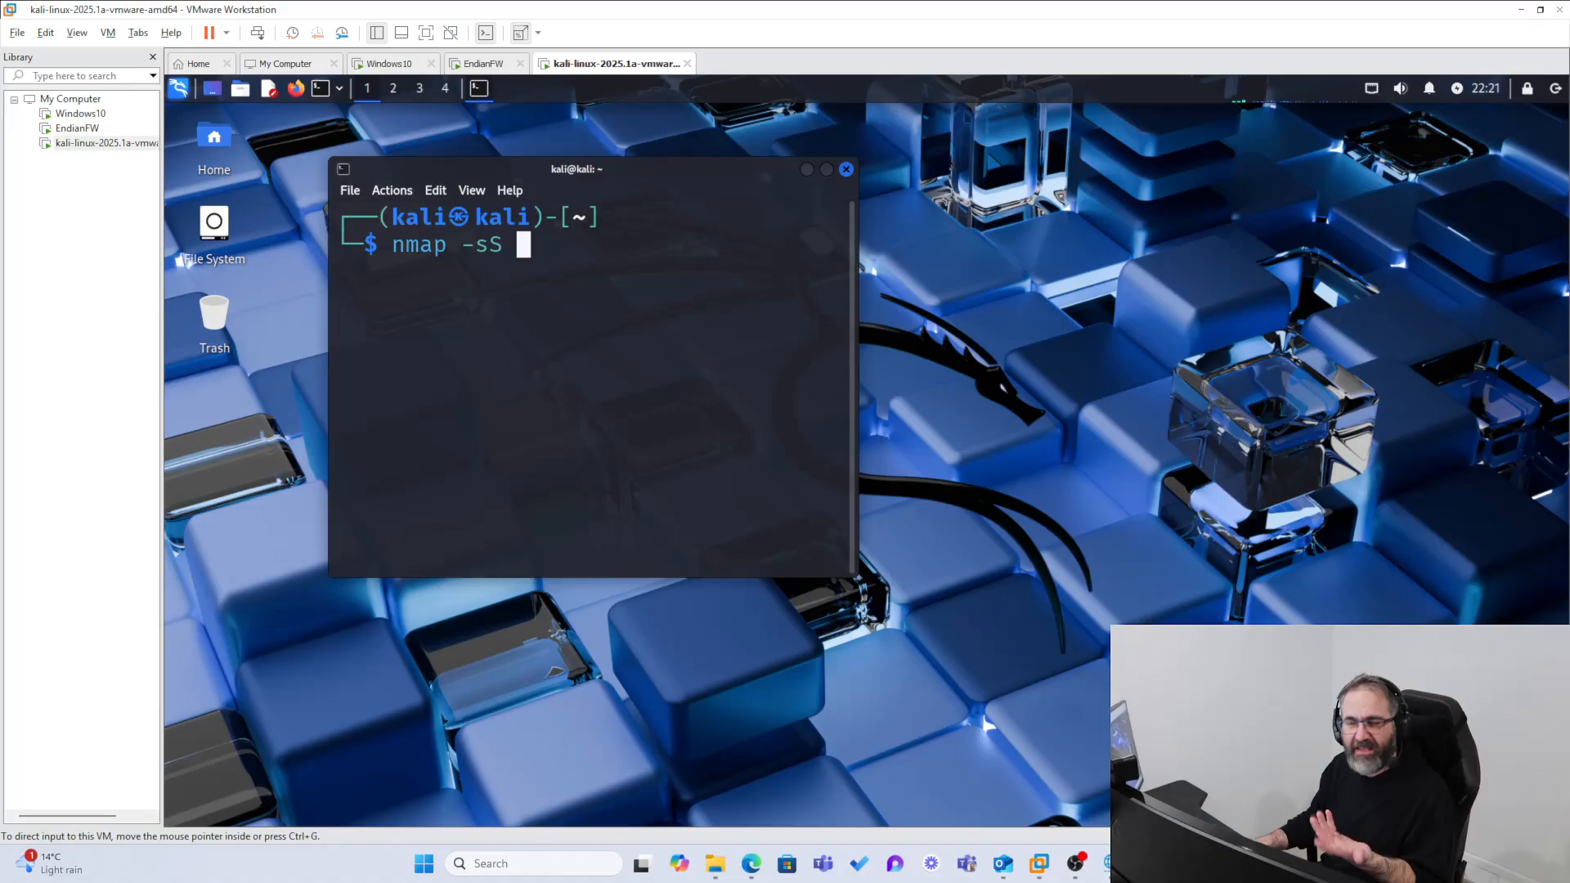
{"action": "left_click", "coordinate": [611, 274]}
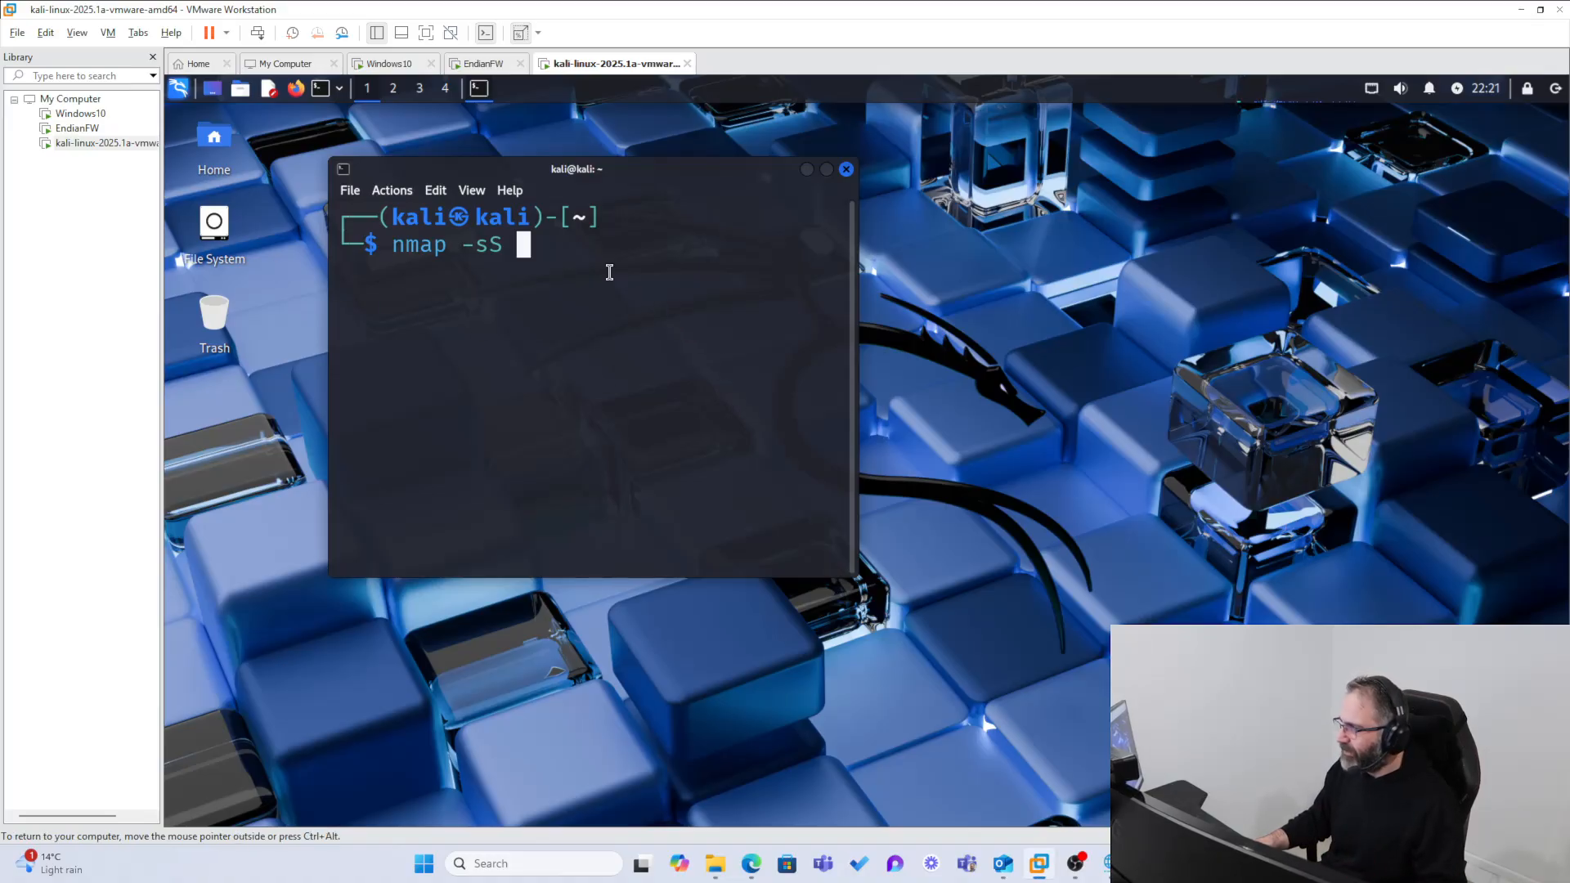
{"action": "type", "text": "1692"}
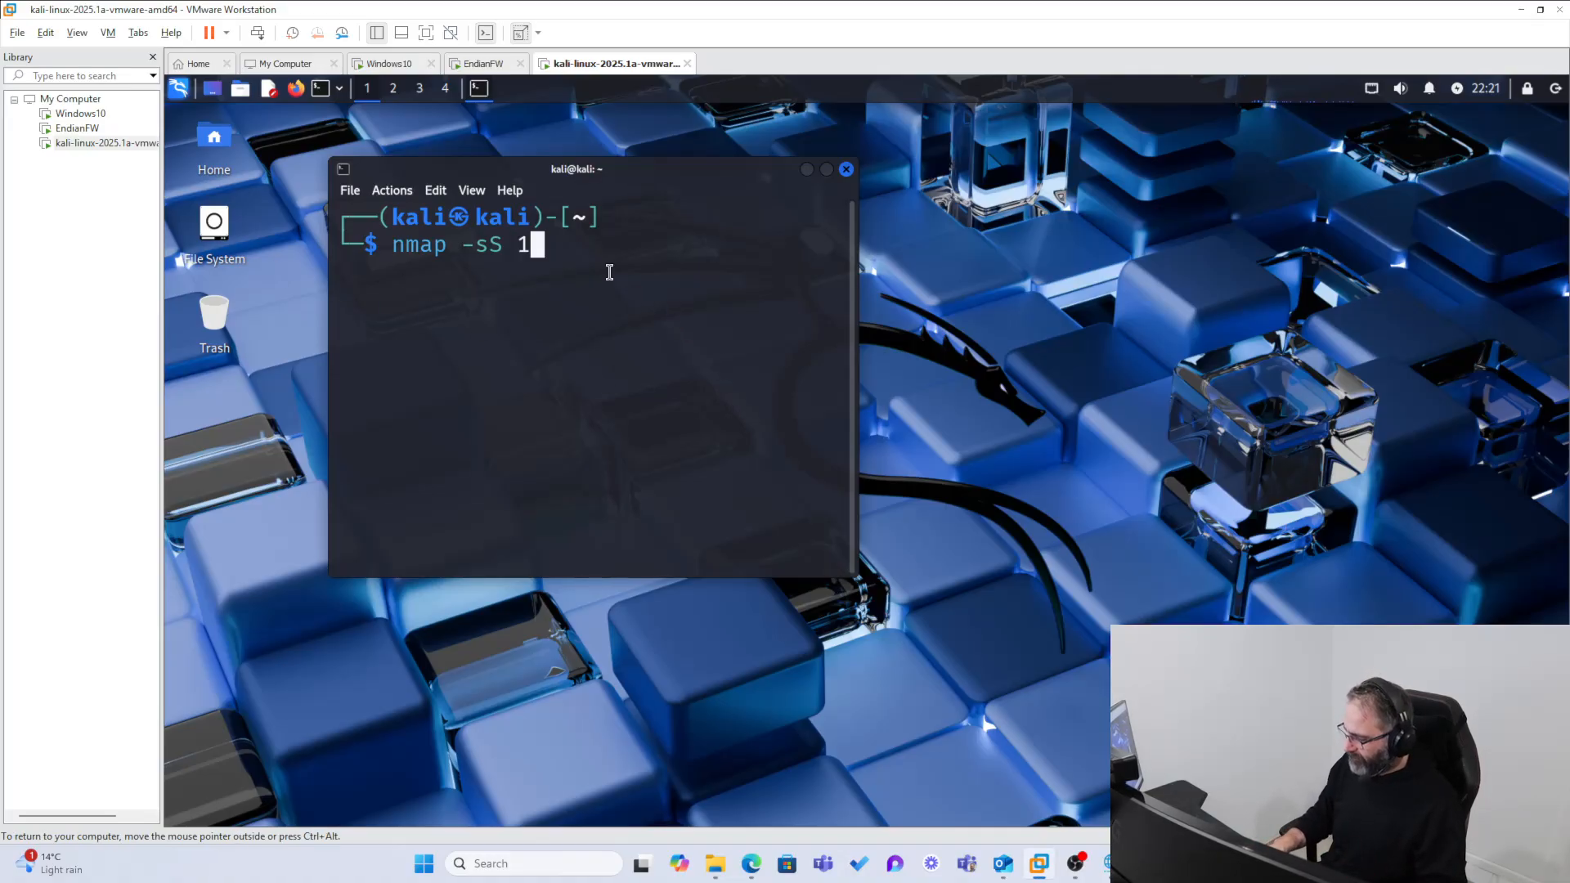
{"action": "key", "text": "BackSpace"}
{"action": "key", "text": "BackSpace"}
{"action": "key", "text": "BackSpace"}
{"action": "type", "text": "92.3"}
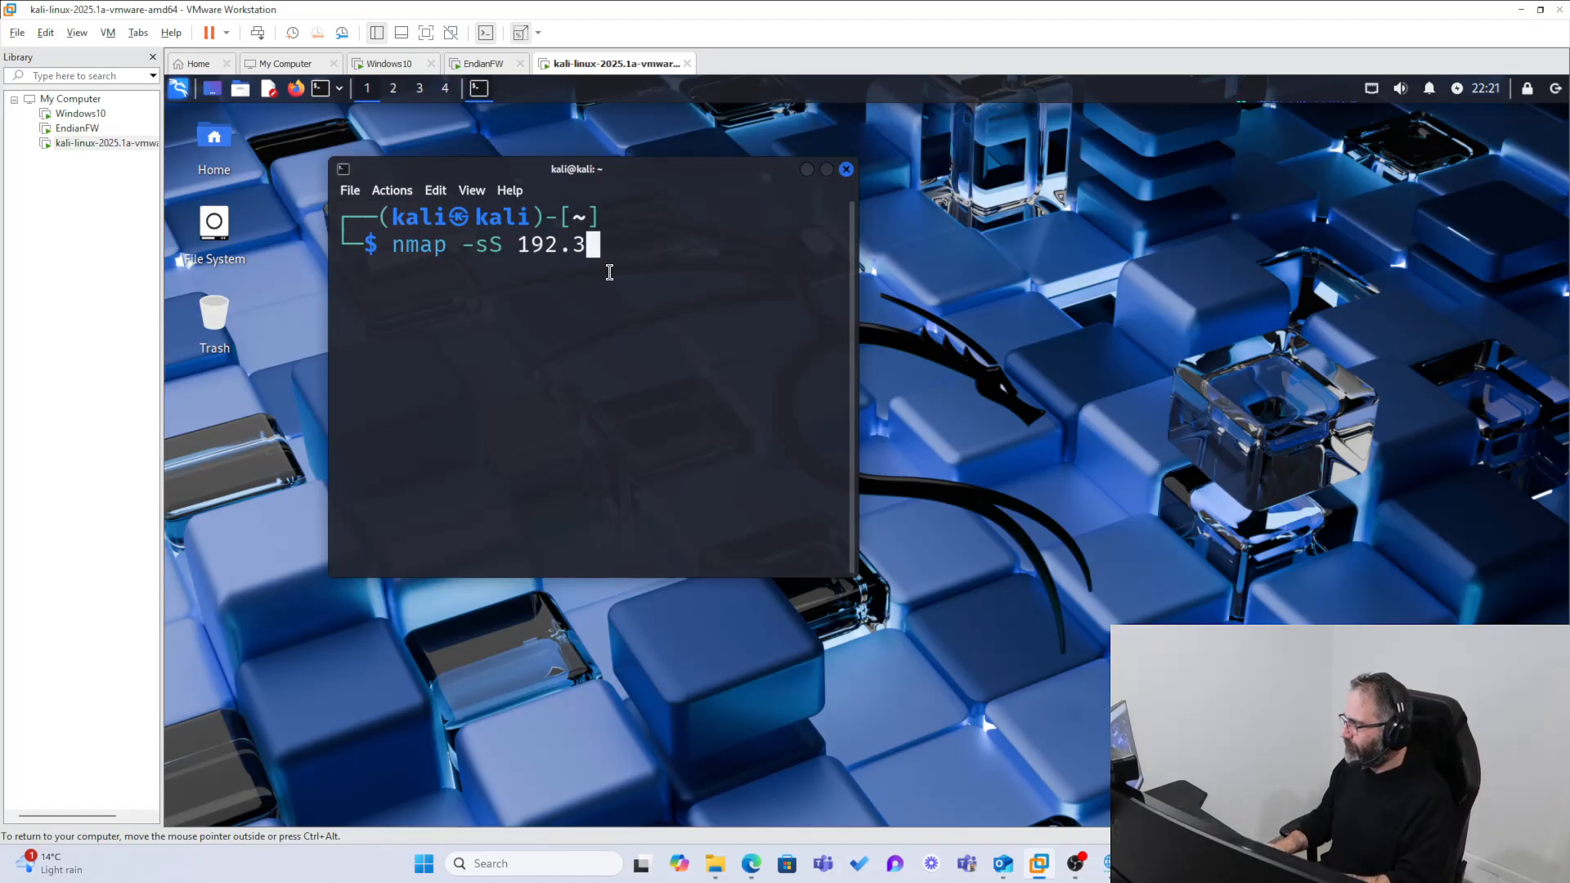
{"action": "key", "text": "BackSpace"}
{"action": "type", "text": "16"}
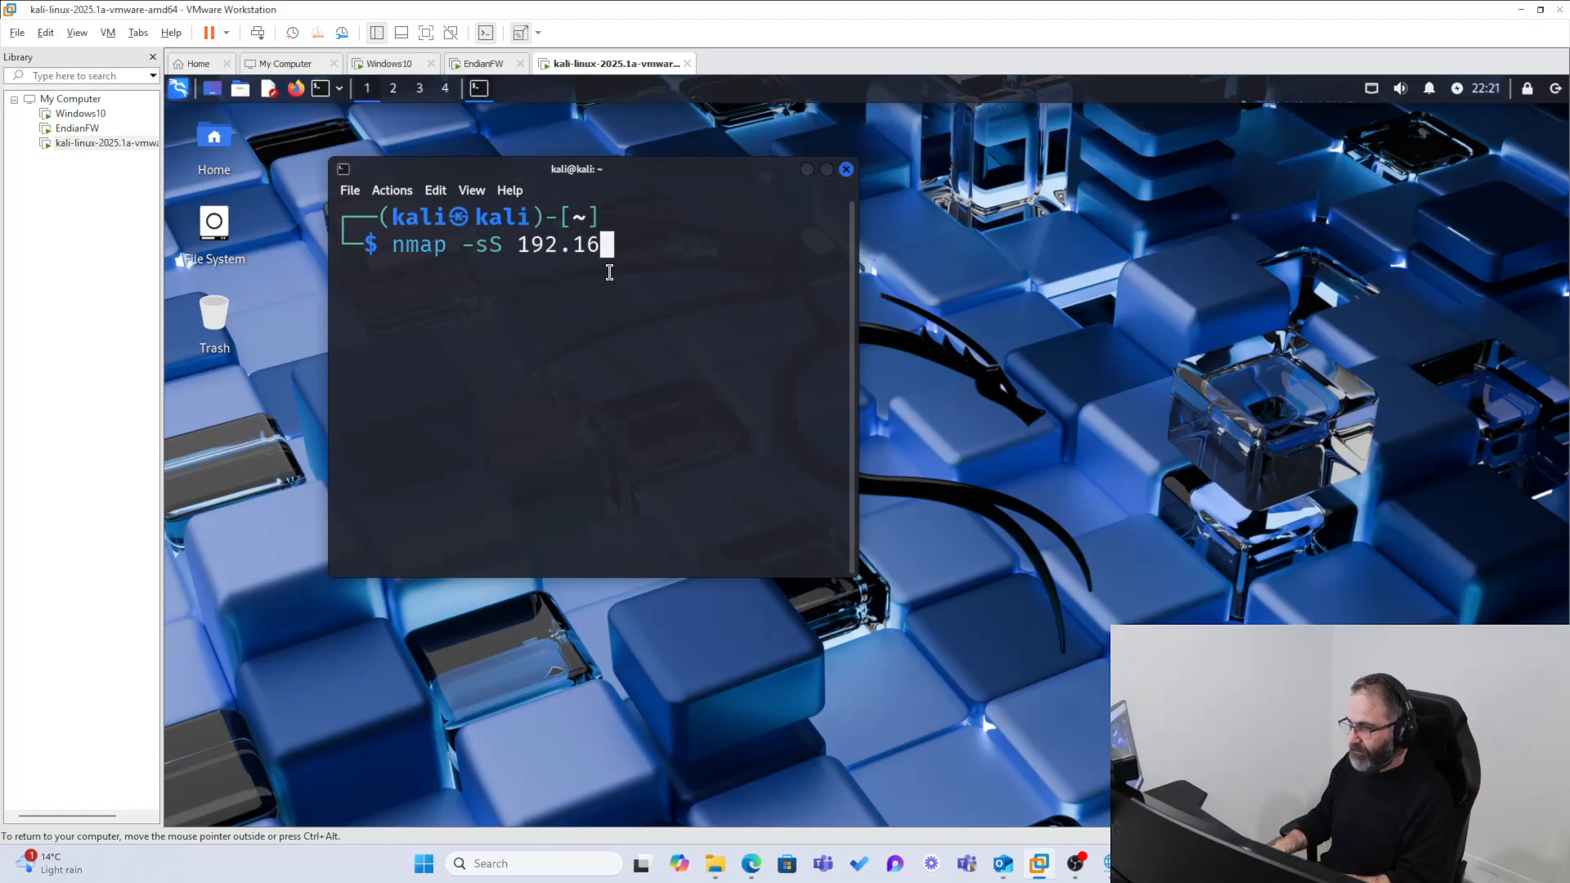
{"action": "type", "text": "8.13"}
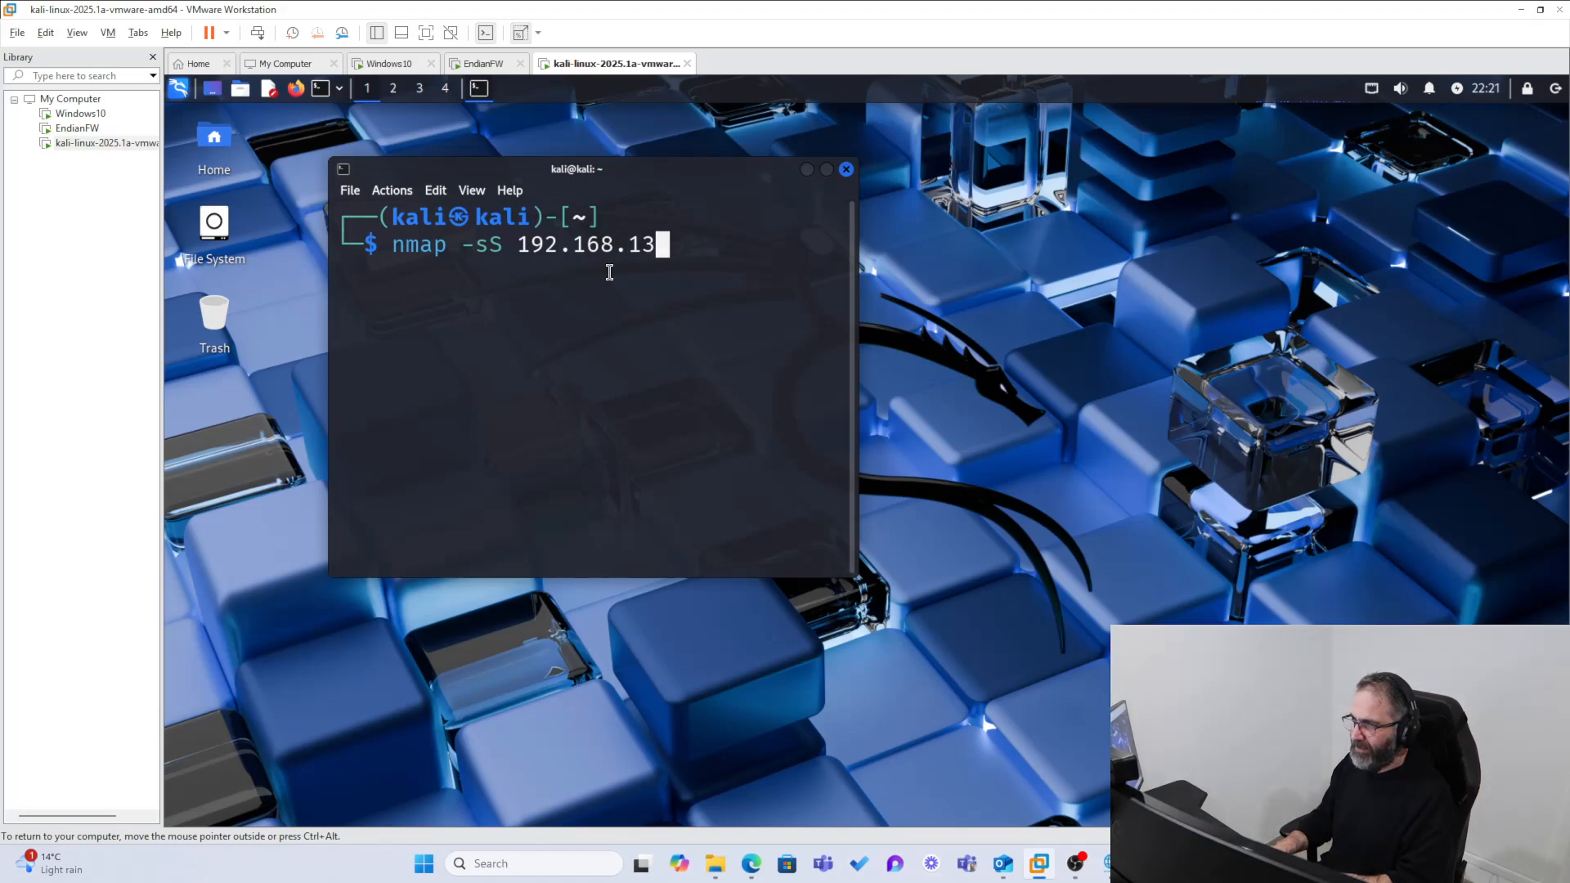
{"action": "type", "text": "6.10"}
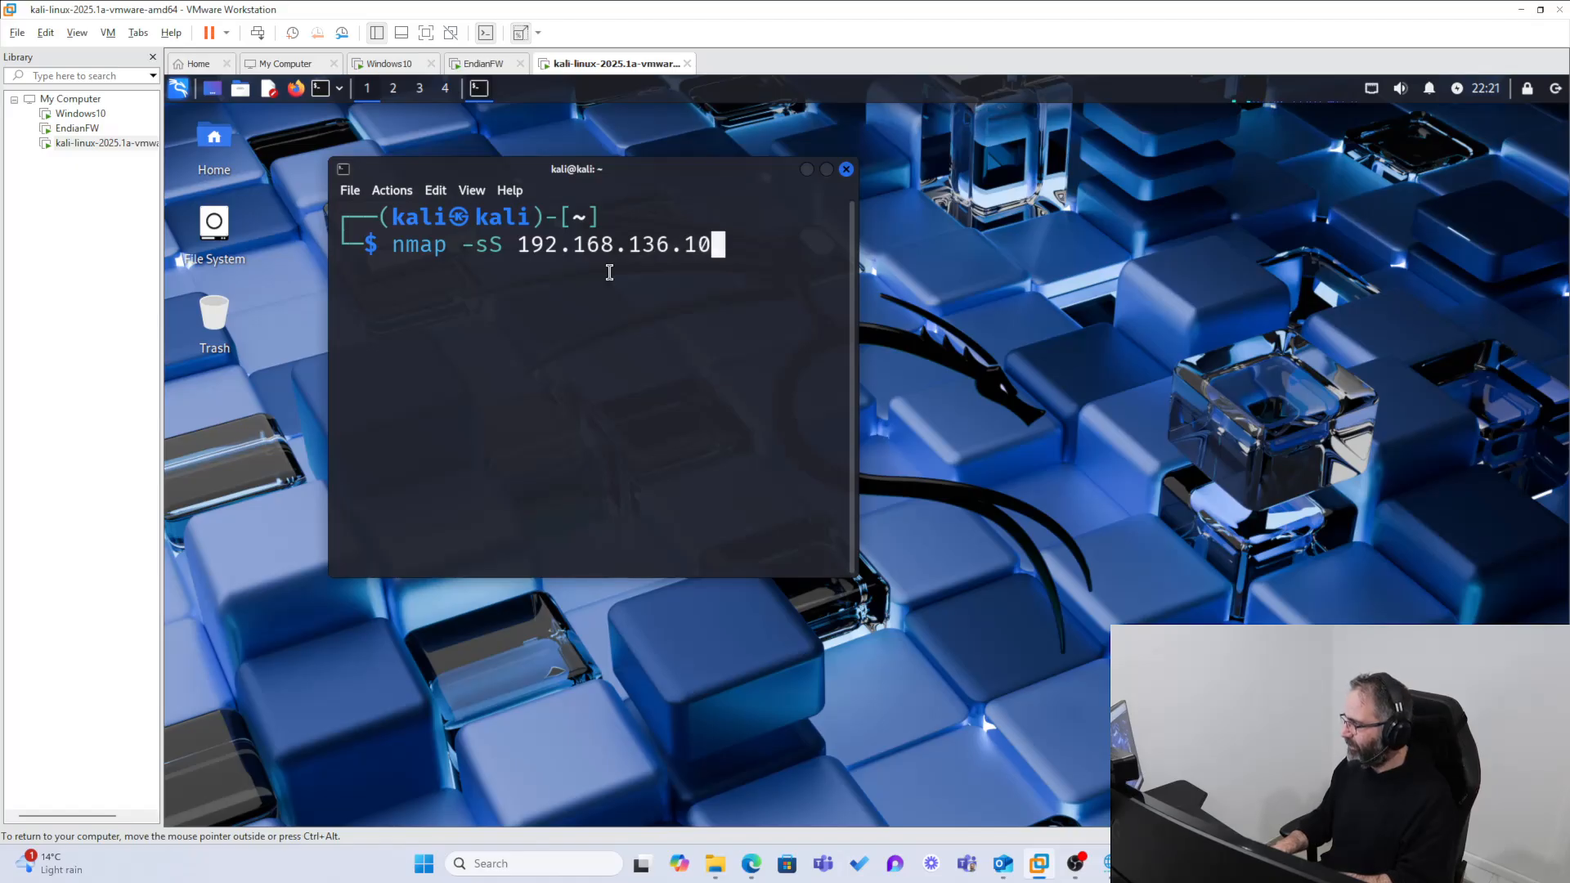
{"action": "key", "text": "BackSpace"}
{"action": "type", "text": "64"}
{"action": "key", "text": "BackSpace"}
{"action": "key", "text": "BackSpace"}
{"action": "type", "text": "34"}
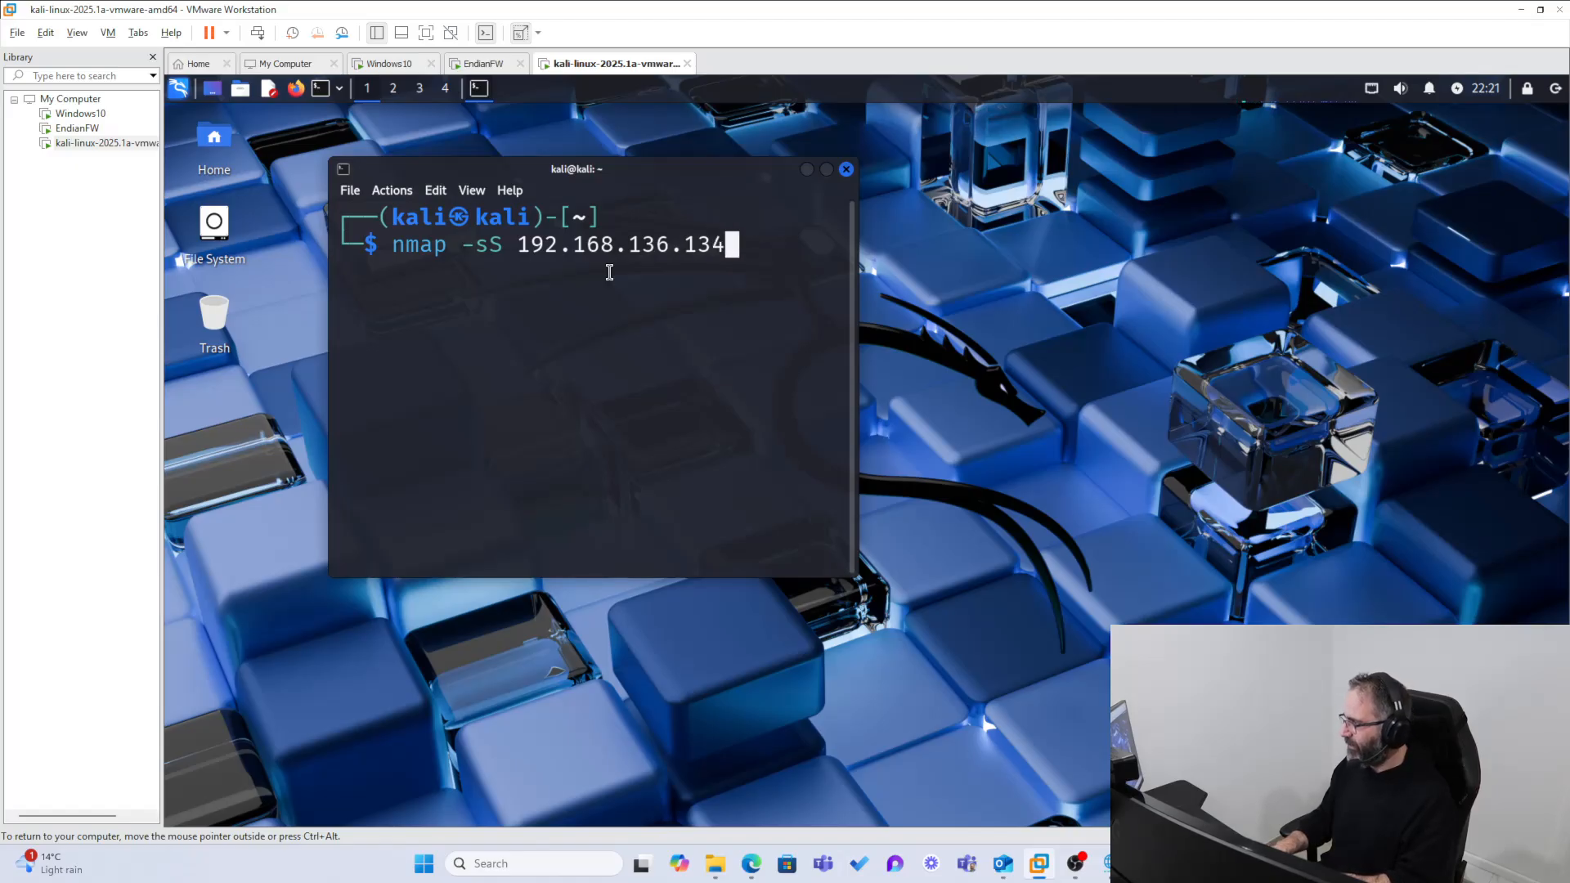
{"action": "key", "text": "Return"}
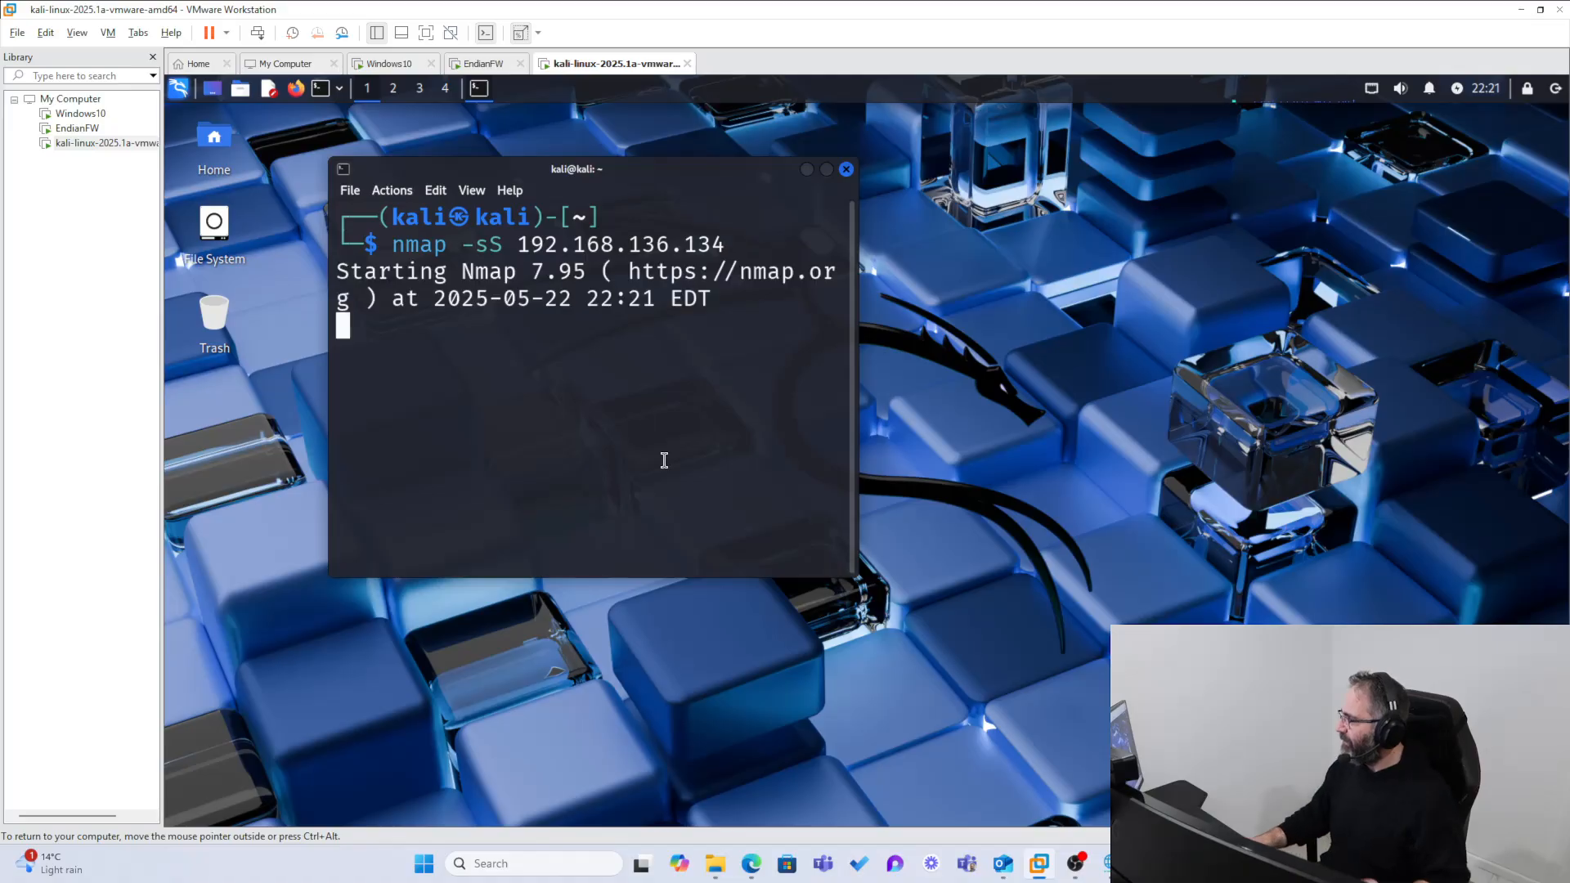
Step: Enlarge and reposition the terminal window, and select the nmap scan report text
{"action": "left_click_drag", "start_coordinate": [851, 578], "coordinate": [1238, 624]}
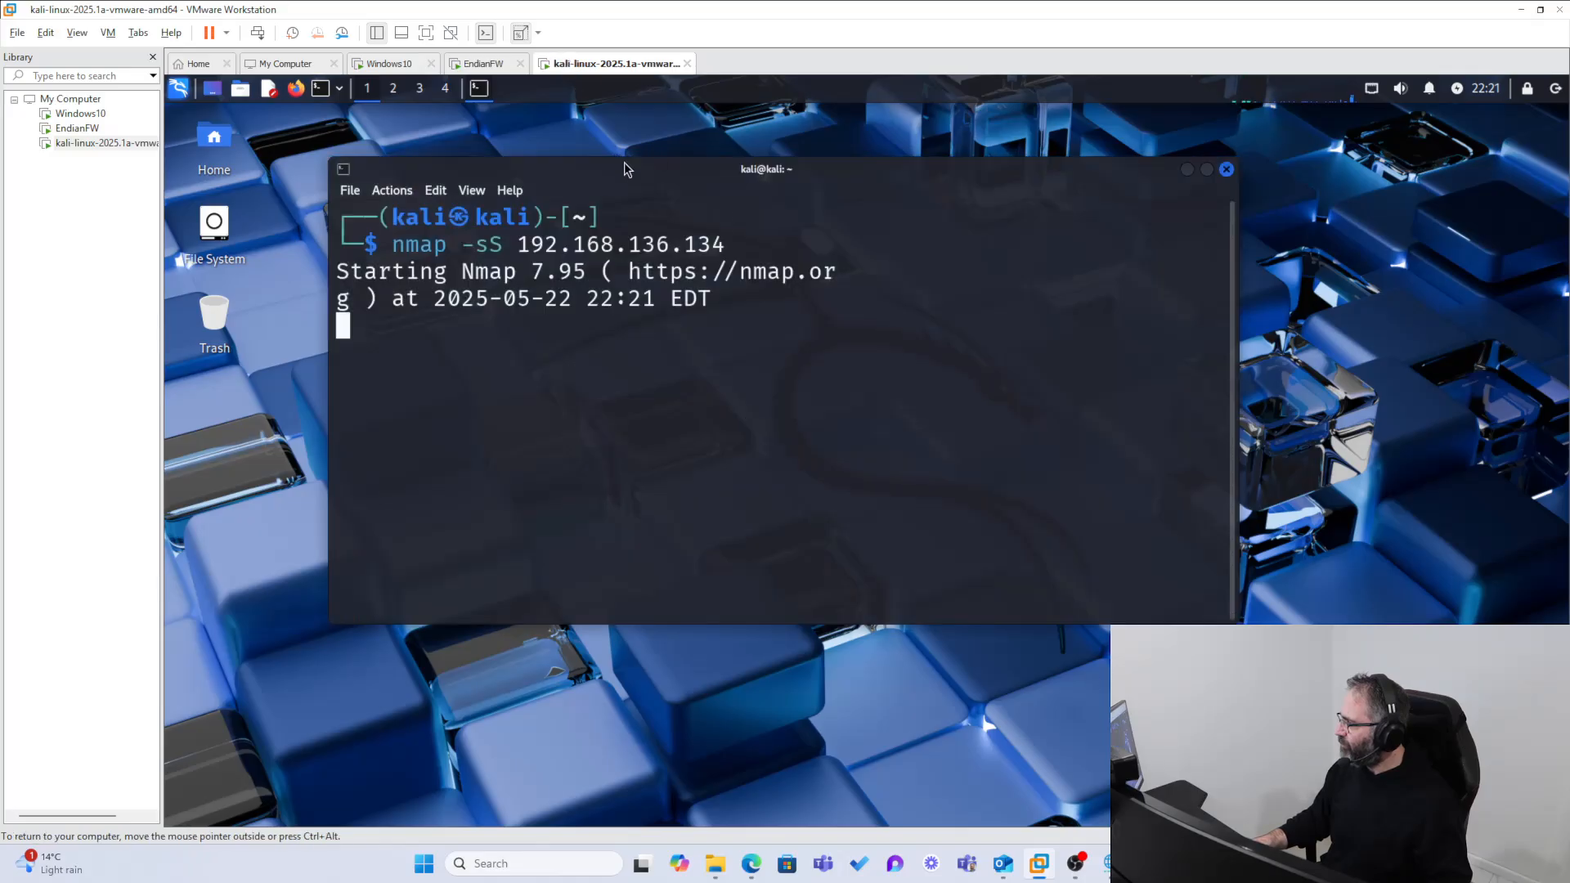
{"action": "left_click_drag", "start_coordinate": [626, 164], "coordinate": [475, 128]}
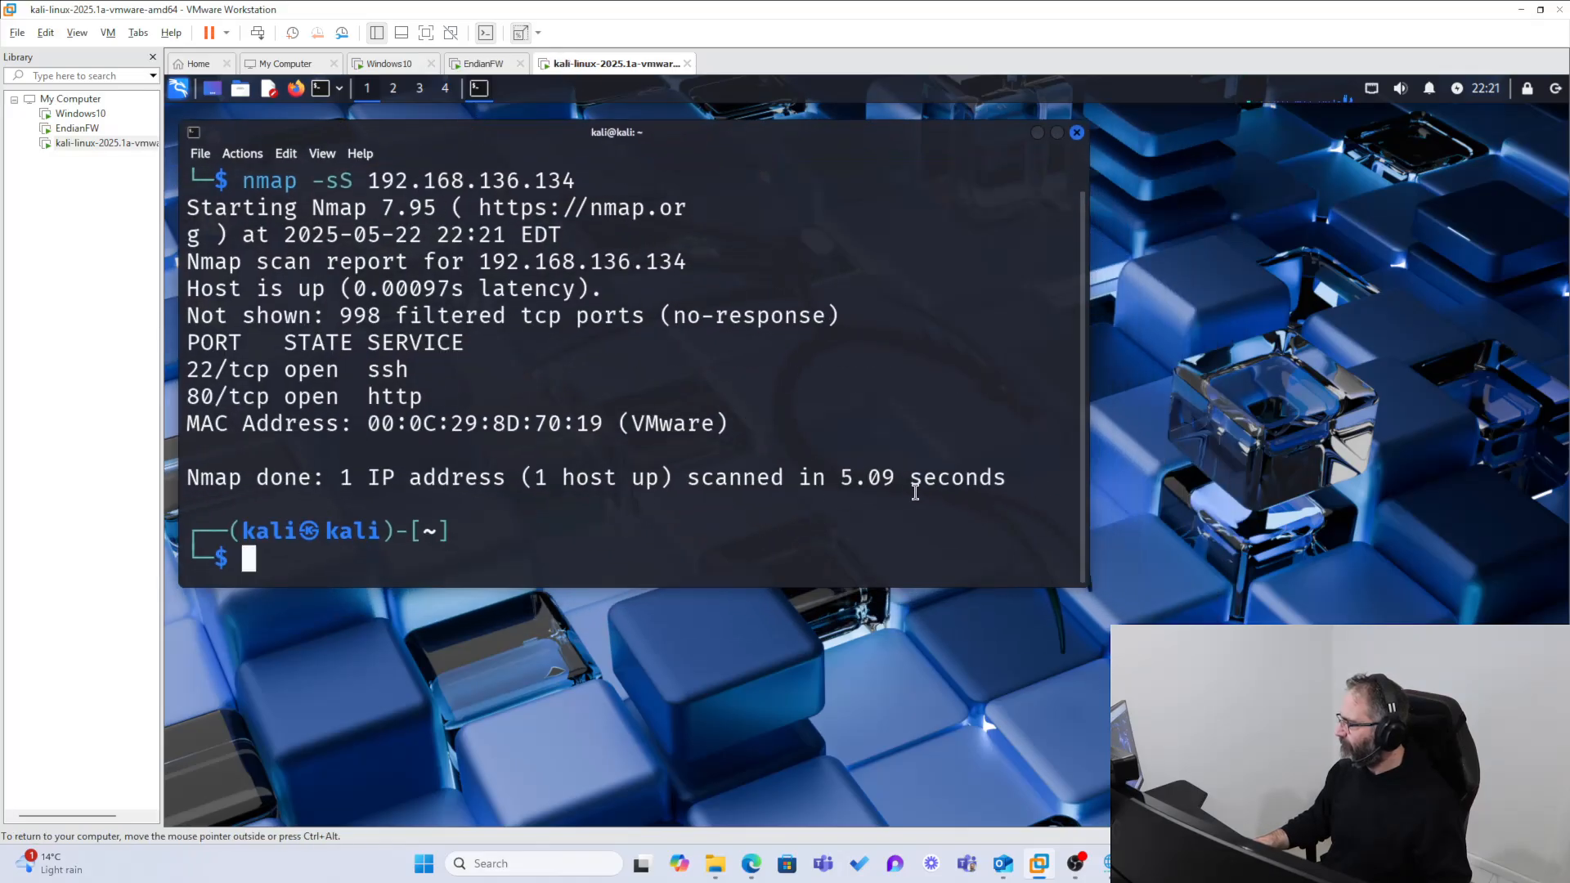
{"action": "left_click_drag", "start_coordinate": [1008, 473], "coordinate": [188, 264]}
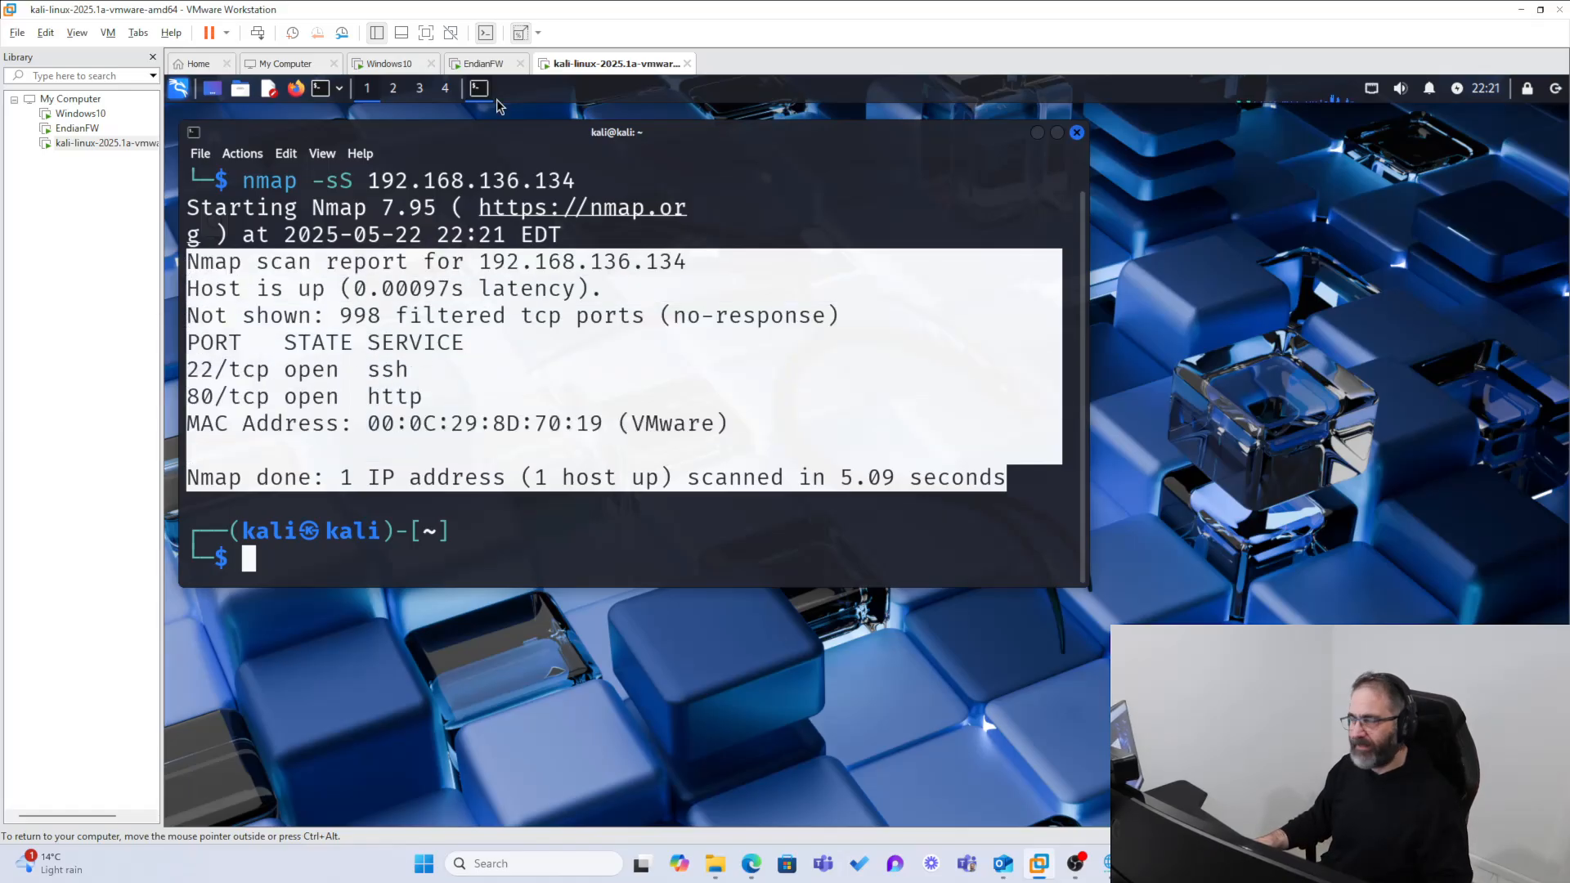
Step: Check the services live log in the Windows 10 virtual machine for scan activity and close its window
{"action": "left_click", "coordinate": [489, 63]}
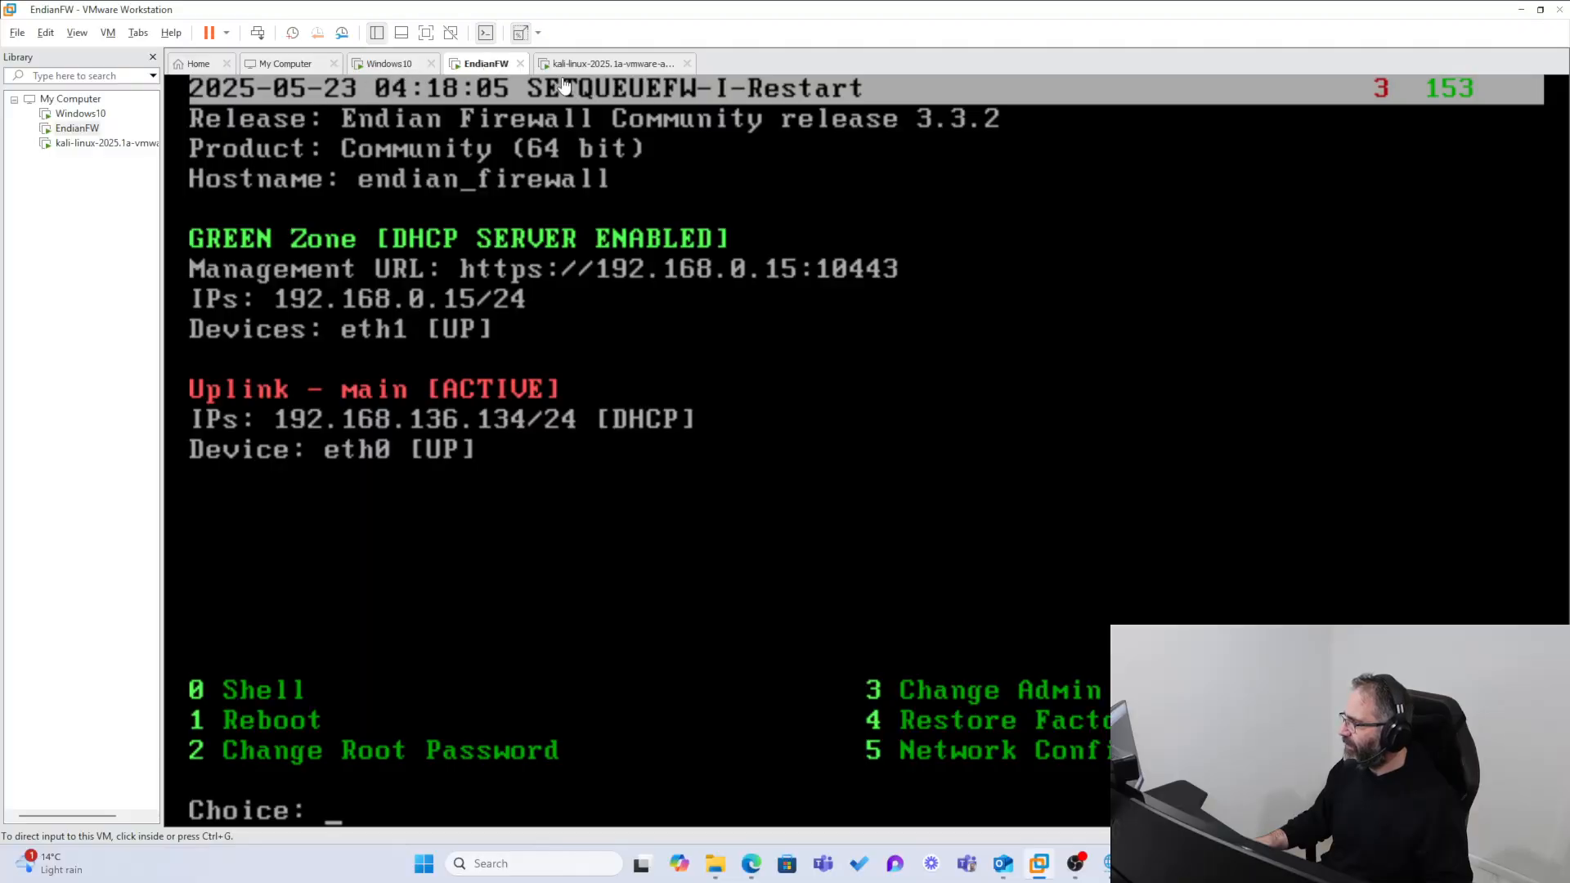
{"action": "left_click", "coordinate": [409, 63]}
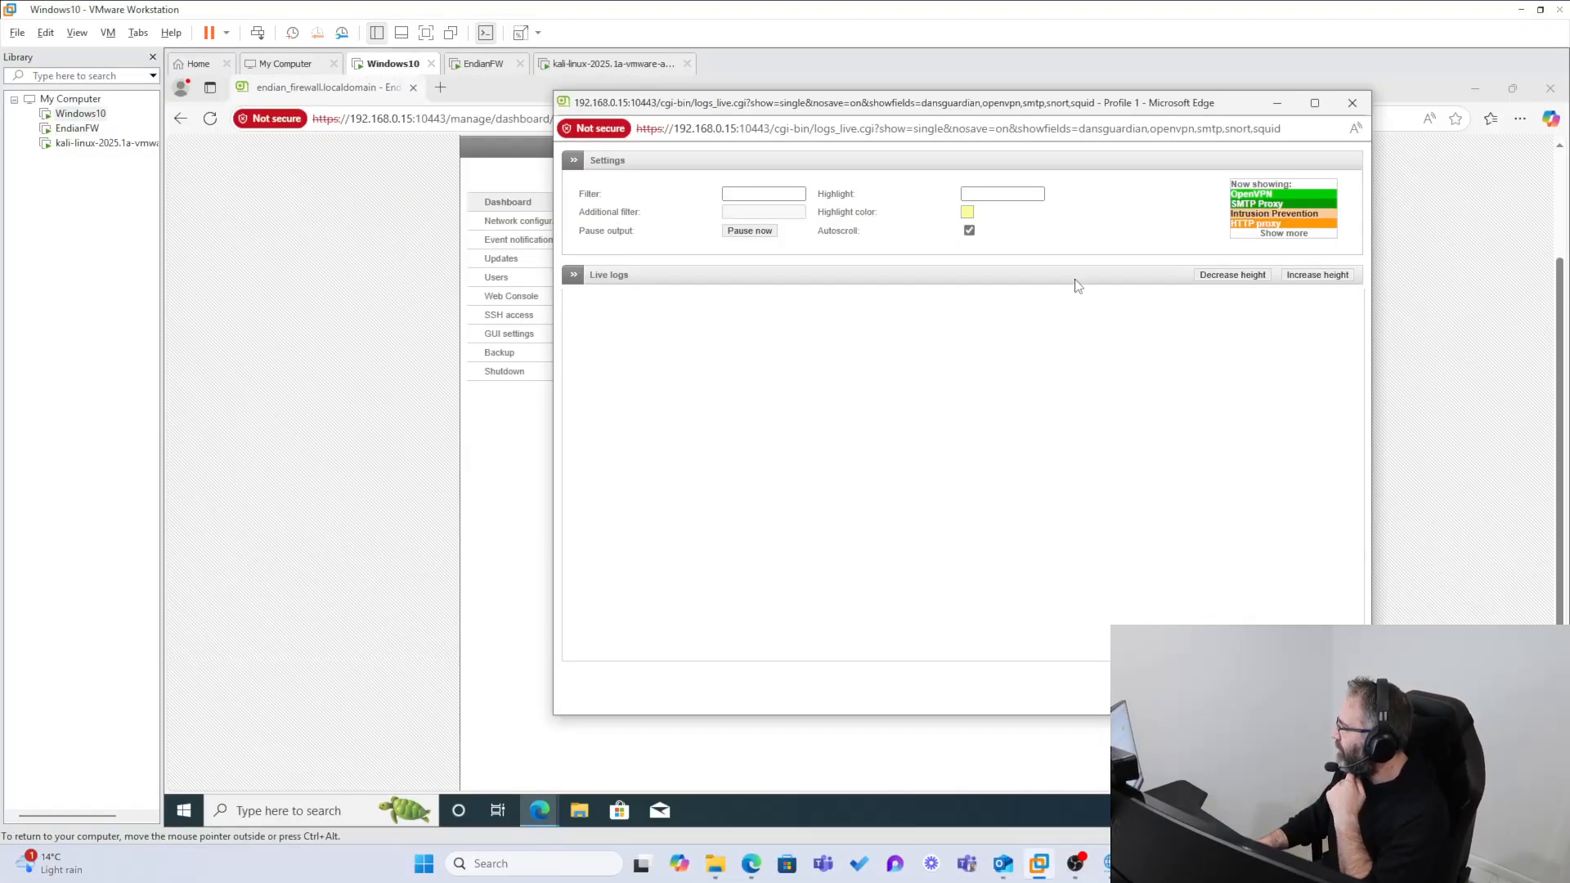
{"action": "left_click_drag", "start_coordinate": [744, 106], "coordinate": [424, 123]}
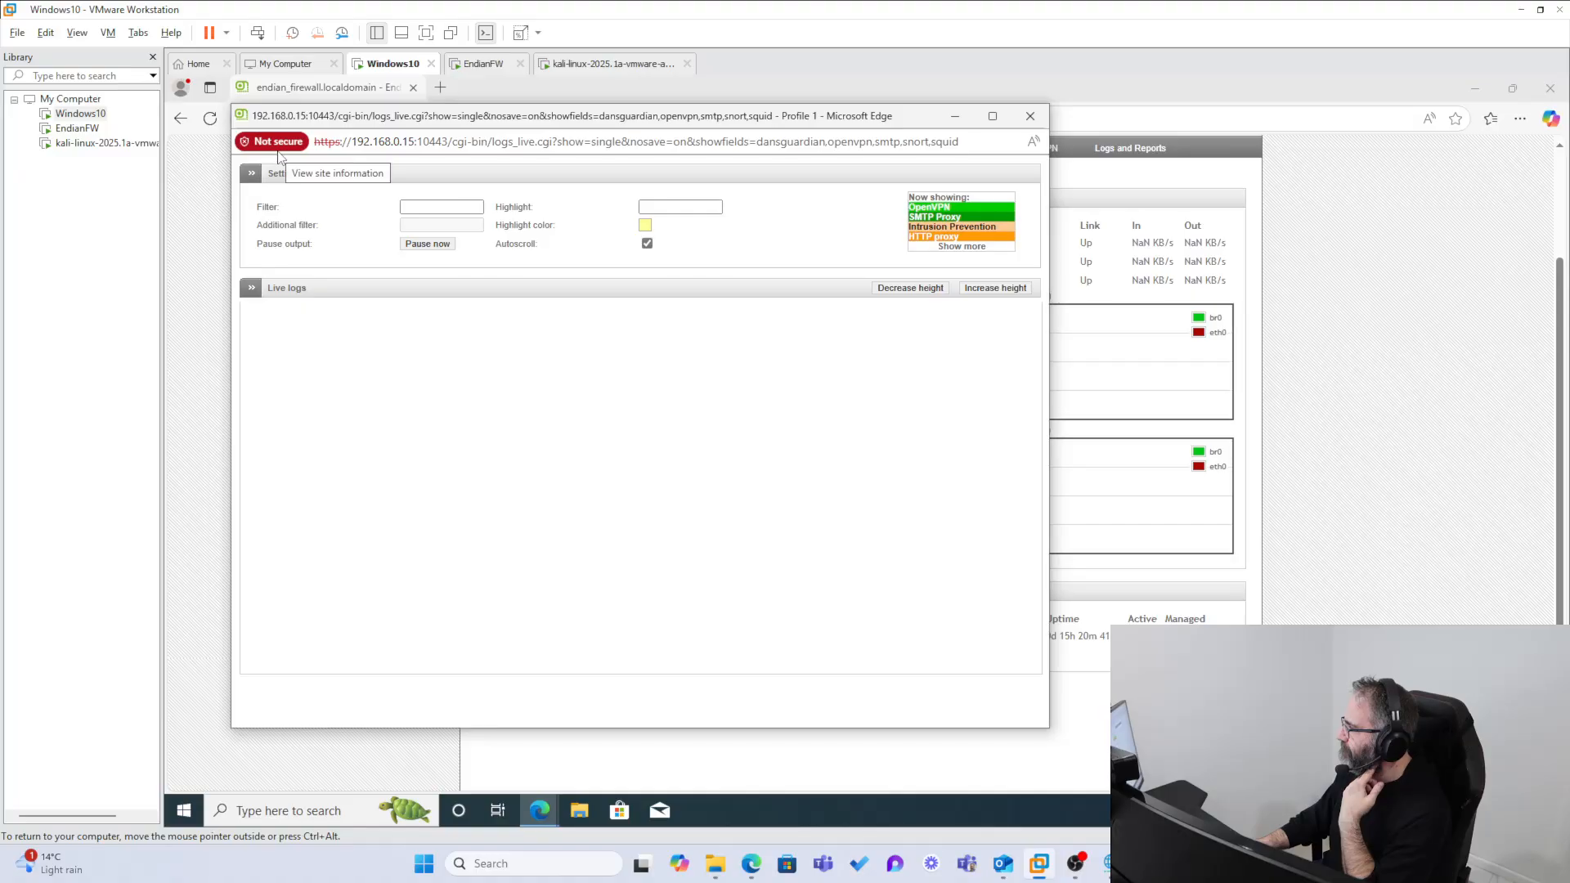
{"action": "left_click", "coordinate": [1030, 116]}
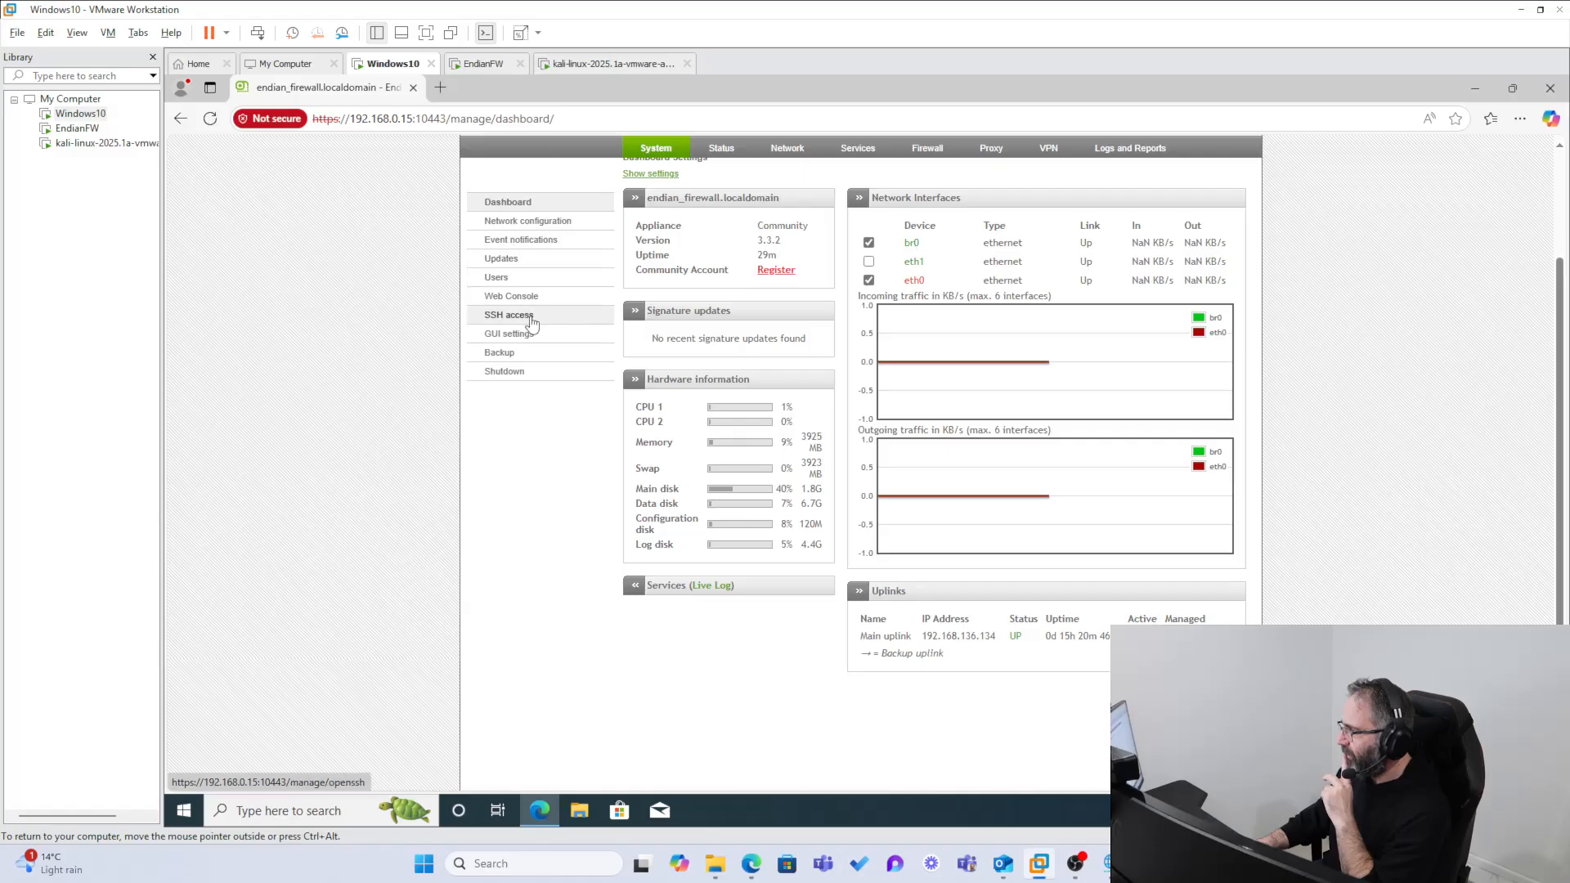
Step: Show the selected logs from the firewall's Live Logs page and expand the dropped TCP entry for port 995
{"action": "left_click", "coordinate": [651, 149]}
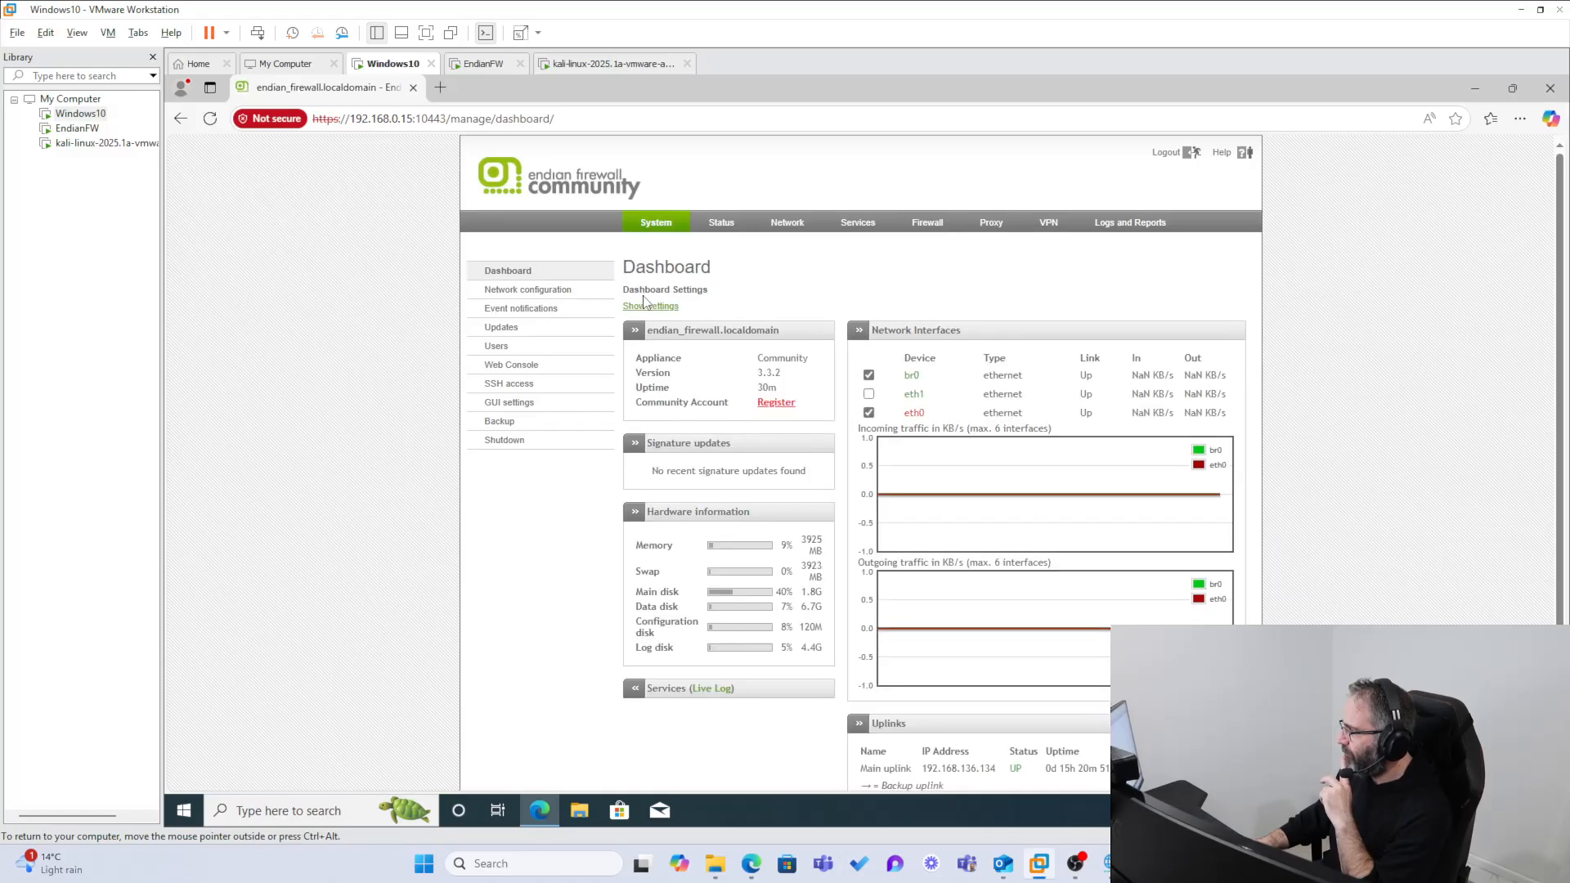
{"action": "left_click", "coordinate": [1115, 227]}
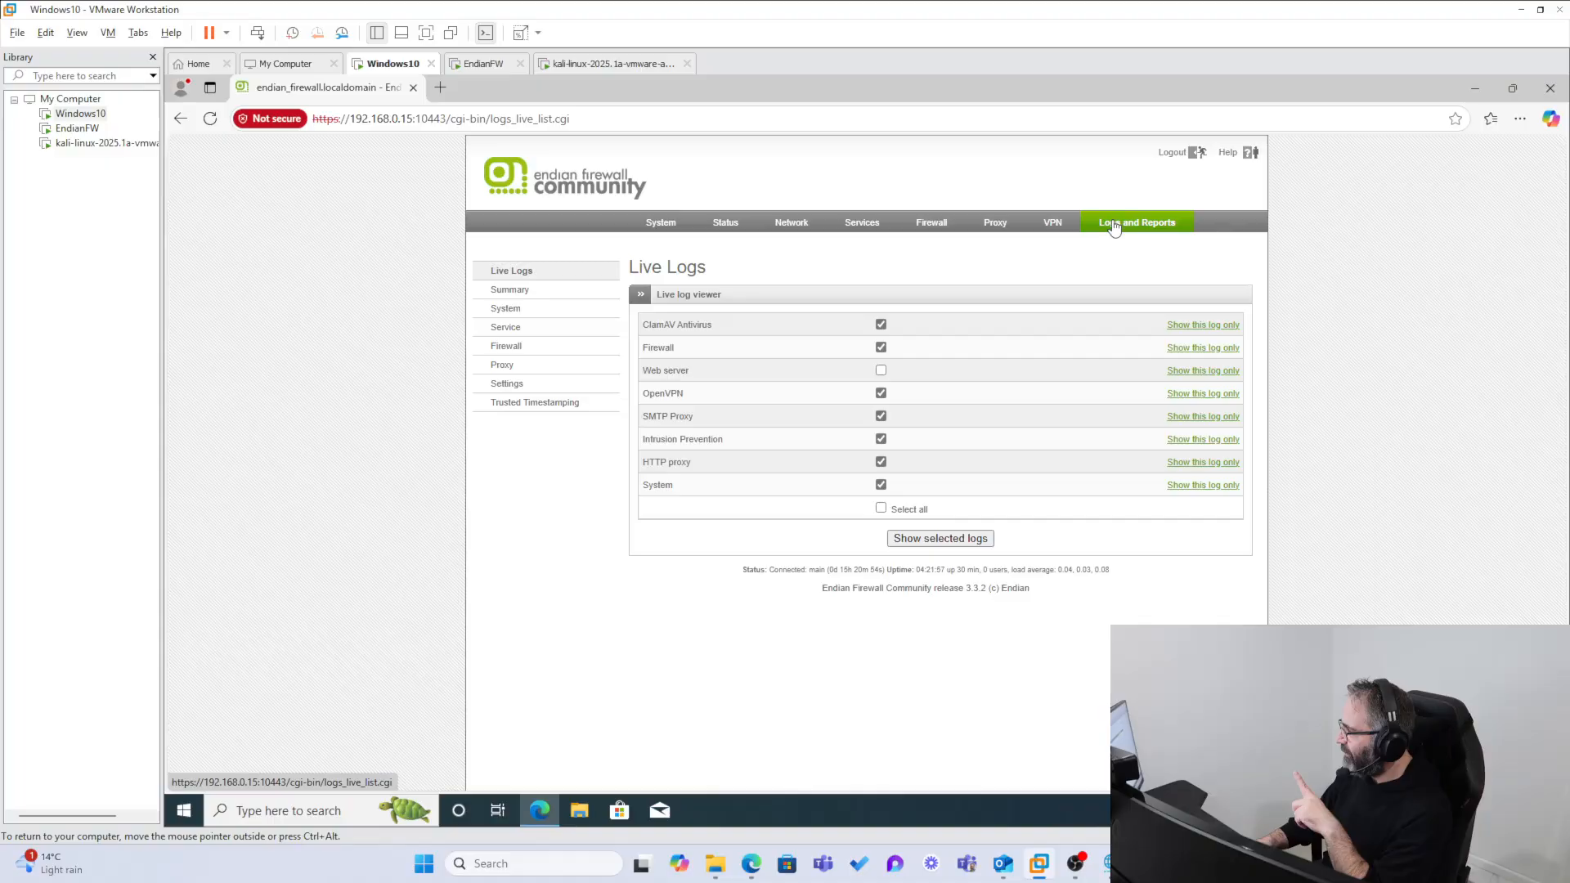
{"action": "left_click", "coordinate": [920, 540]}
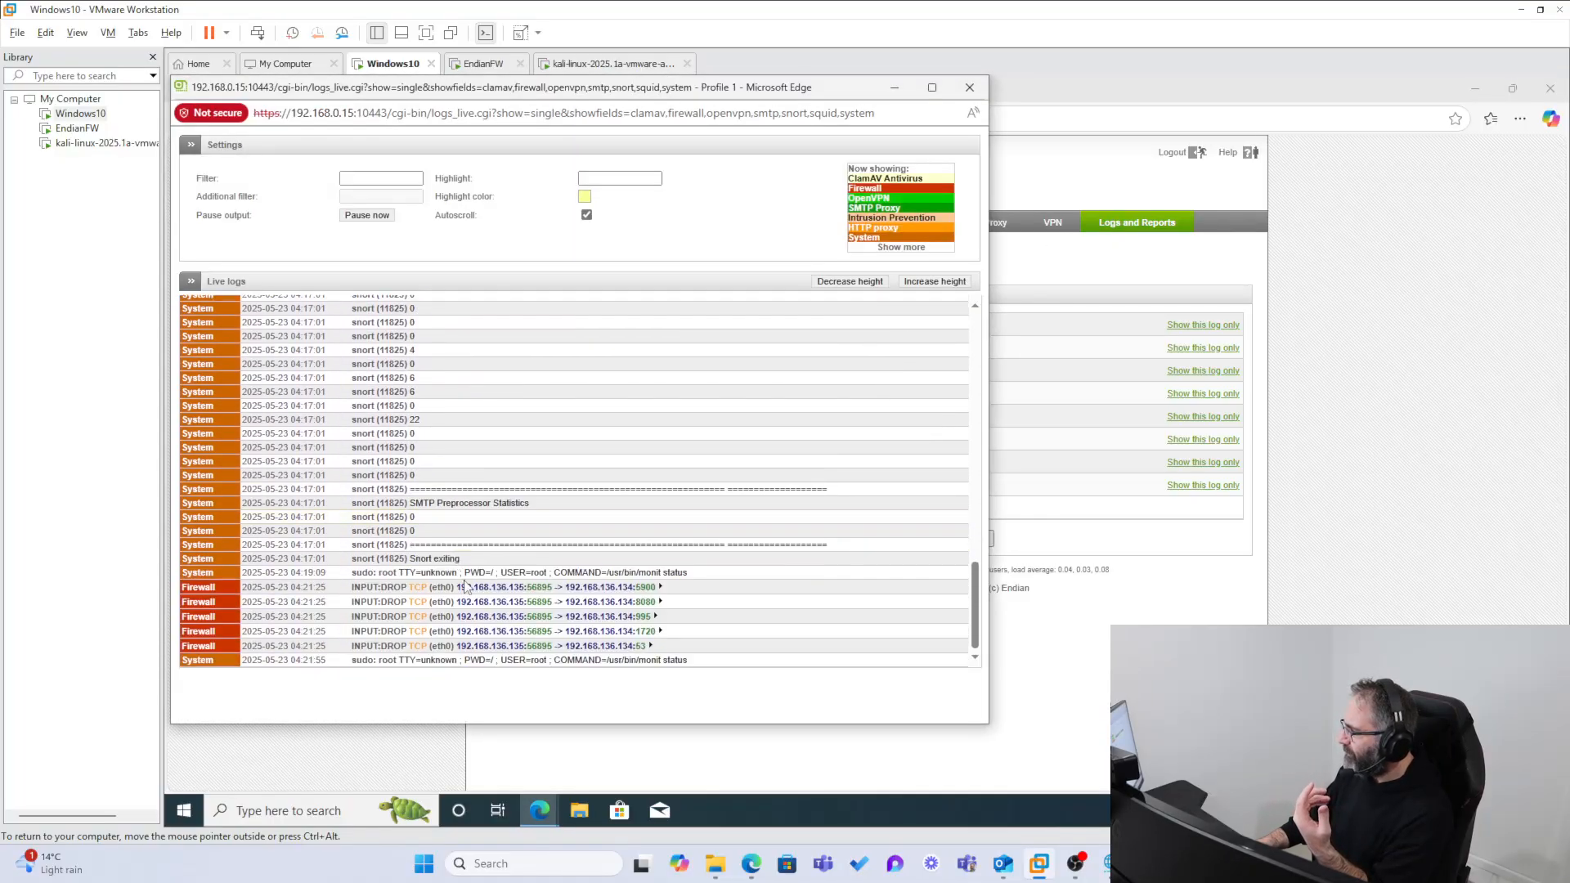
{"action": "left_click_drag", "start_coordinate": [675, 649], "coordinate": [269, 573]}
{"action": "left_click", "coordinate": [399, 612]}
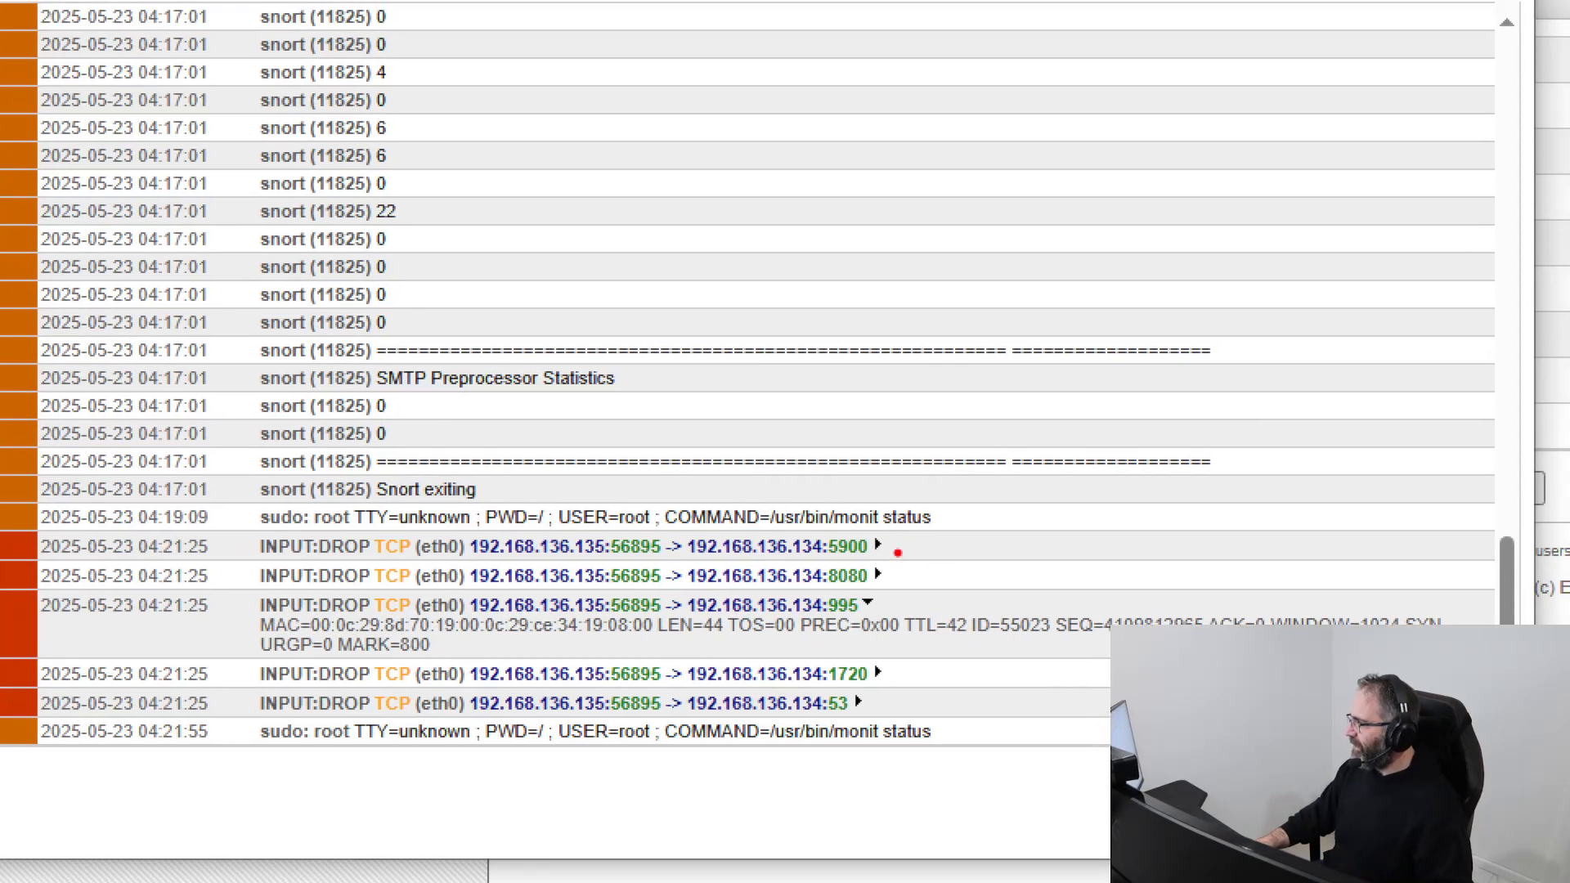
{"action": "left_click_drag", "start_coordinate": [894, 539], "coordinate": [972, 531]}
{"action": "left_click_drag", "start_coordinate": [995, 586], "coordinate": [889, 587]}
{"action": "left_click_drag", "start_coordinate": [972, 620], "coordinate": [897, 619]}
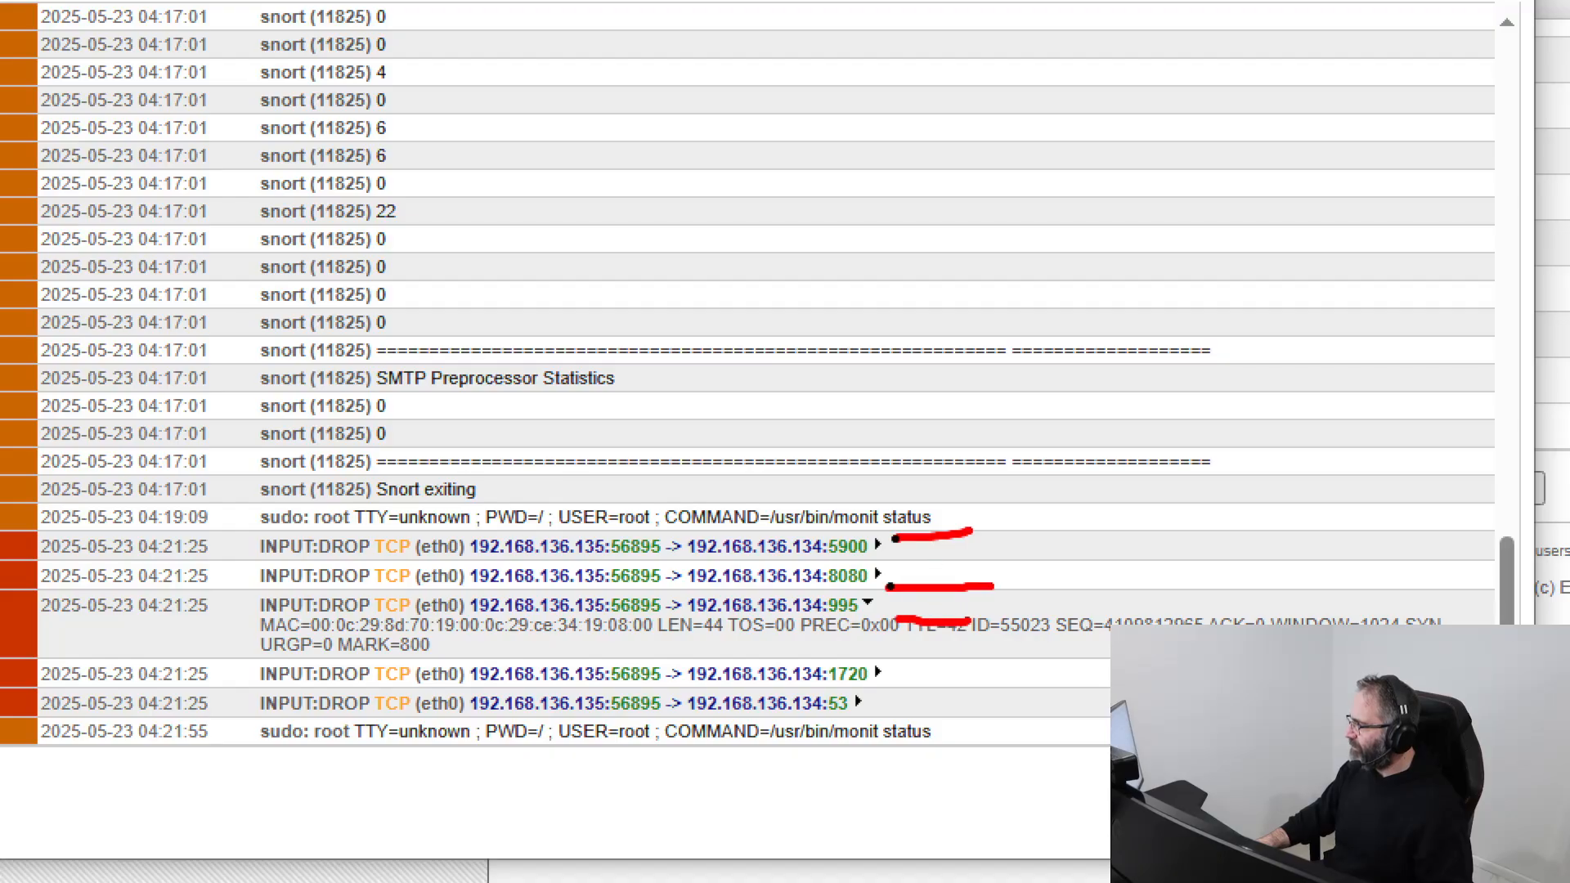
{"action": "left_click_drag", "start_coordinate": [967, 701], "coordinate": [890, 672]}
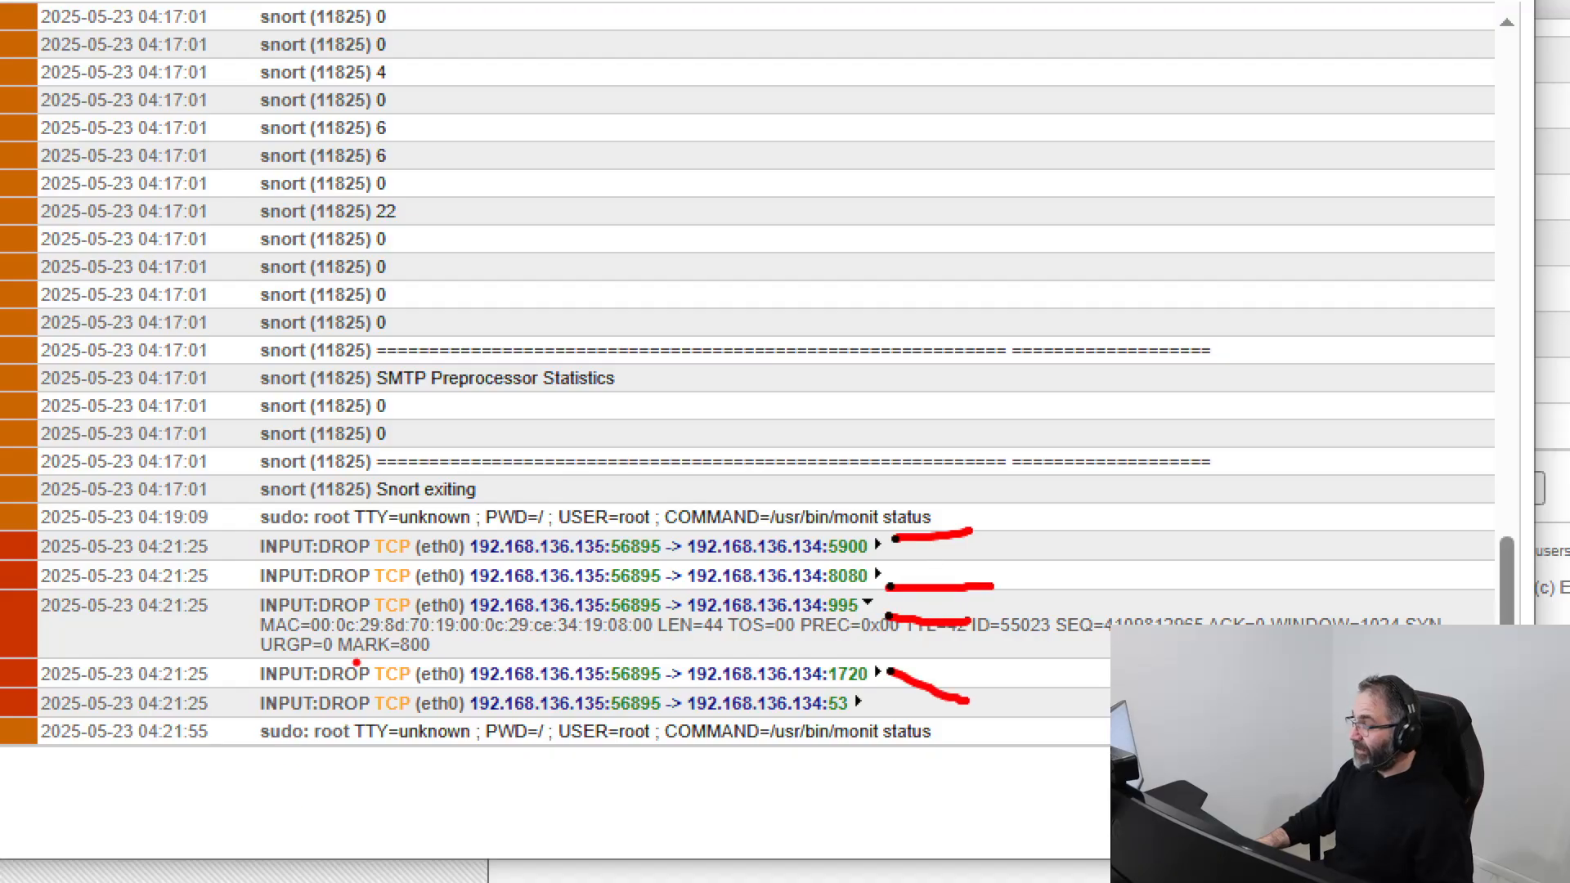
{"action": "mouse_move", "coordinate": [347, 646]}
{"action": "left_mouse_down"}
{"action": "mouse_move", "coordinate": [282, 646]}
{"action": "mouse_move", "coordinate": [393, 691]}
{"action": "mouse_move", "coordinate": [351, 648]}
{"action": "left_mouse_up"}
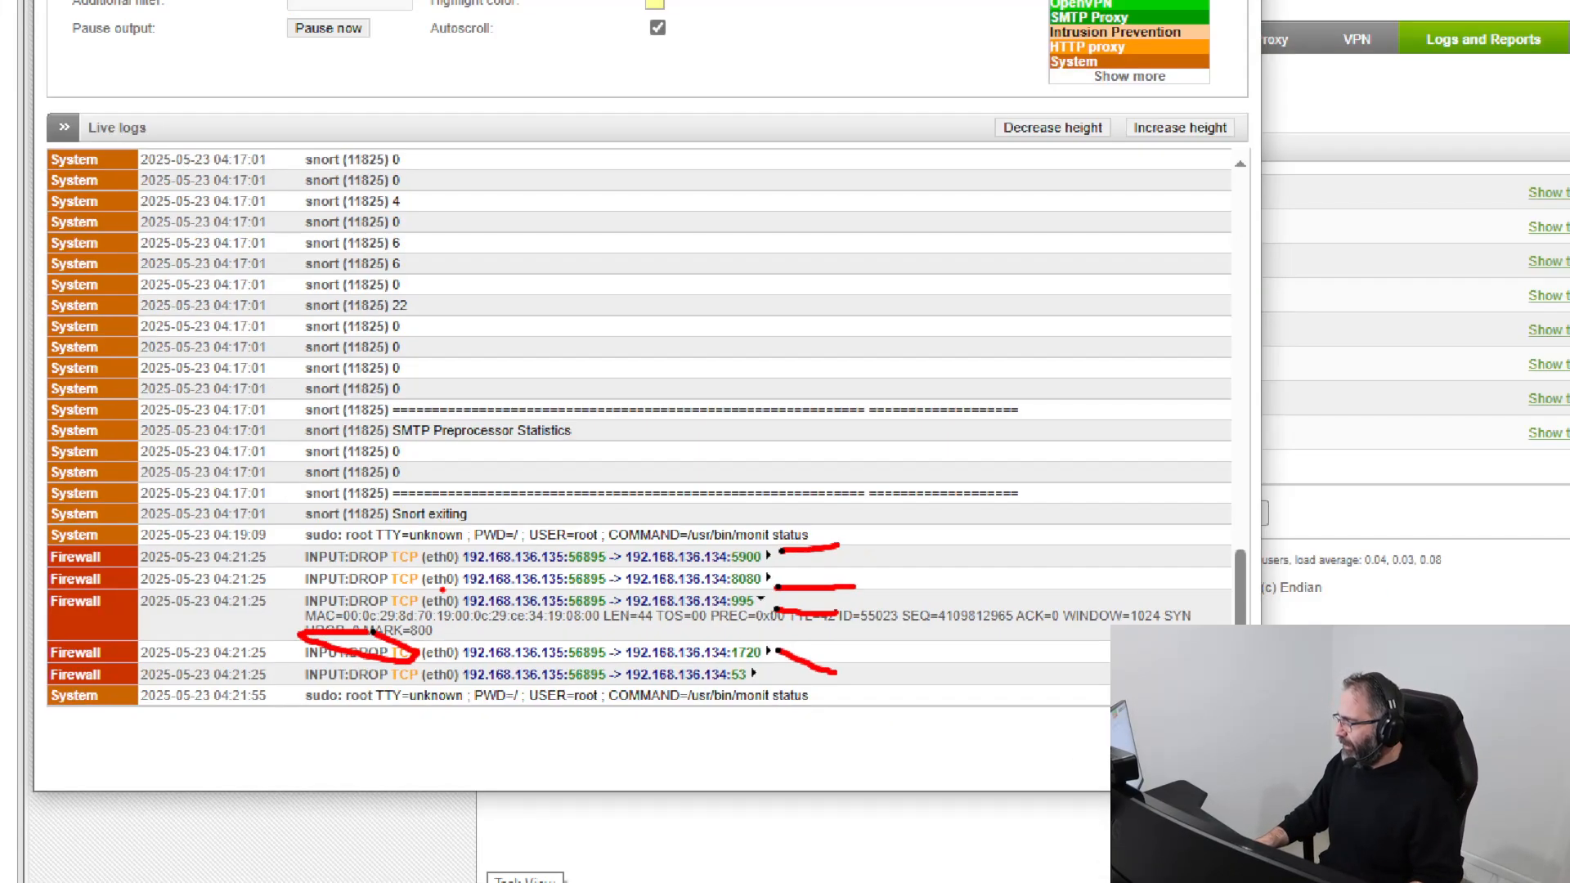
{"action": "left_click_drag", "start_coordinate": [559, 609], "coordinate": [518, 596]}
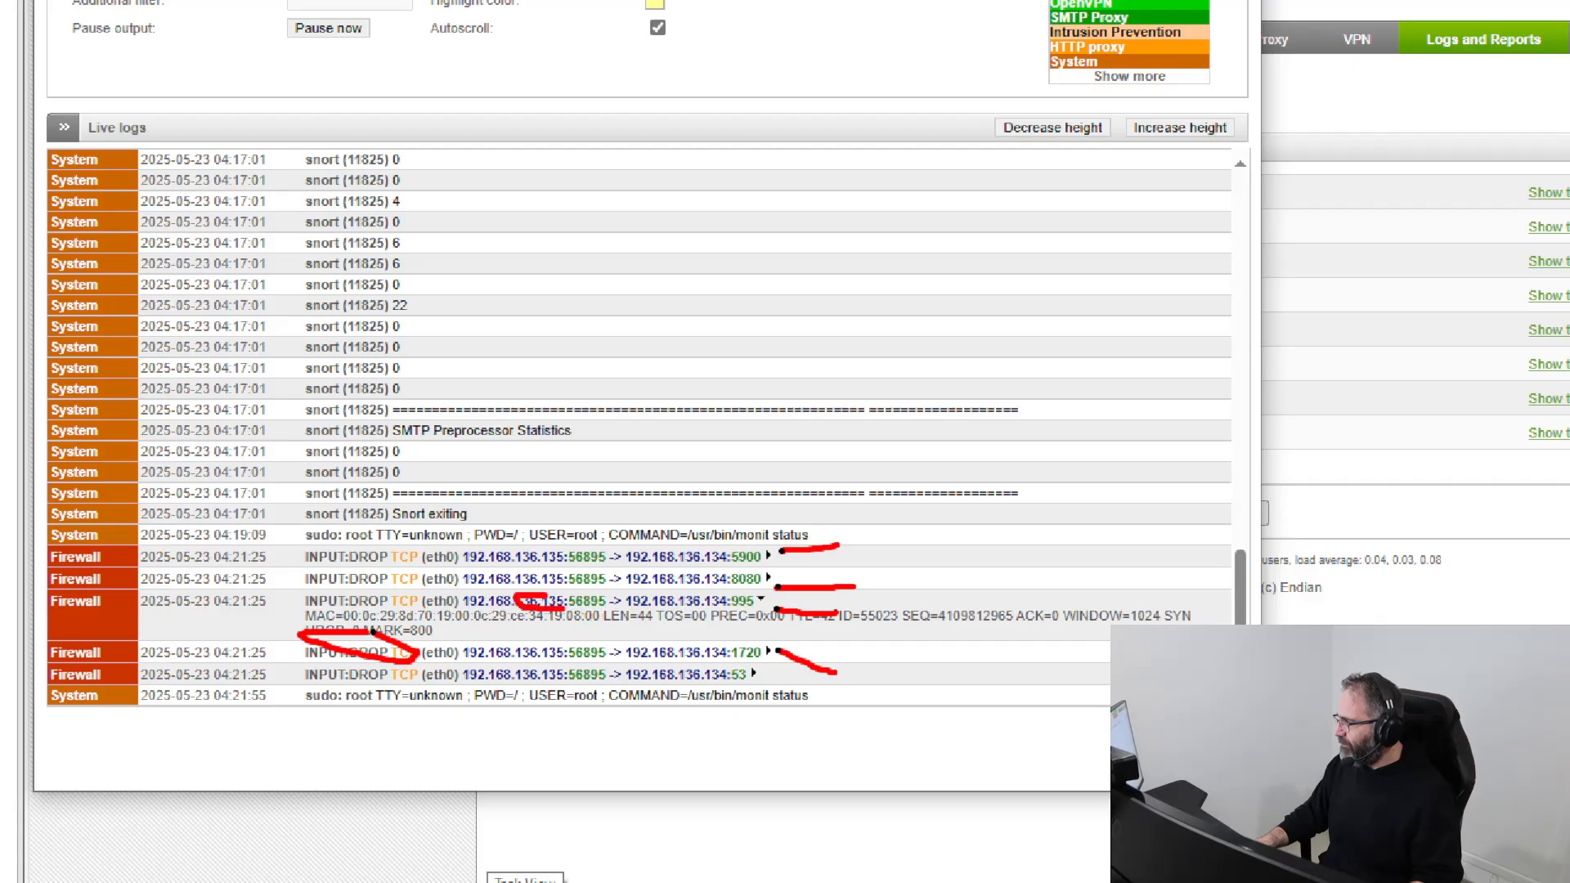
{"action": "key", "text": "Escape"}
Step: Show the network configuration in the Kali virtual machine with the command ip a and select its eth0 IPv4 address
{"action": "left_click", "coordinate": [80, 146]}
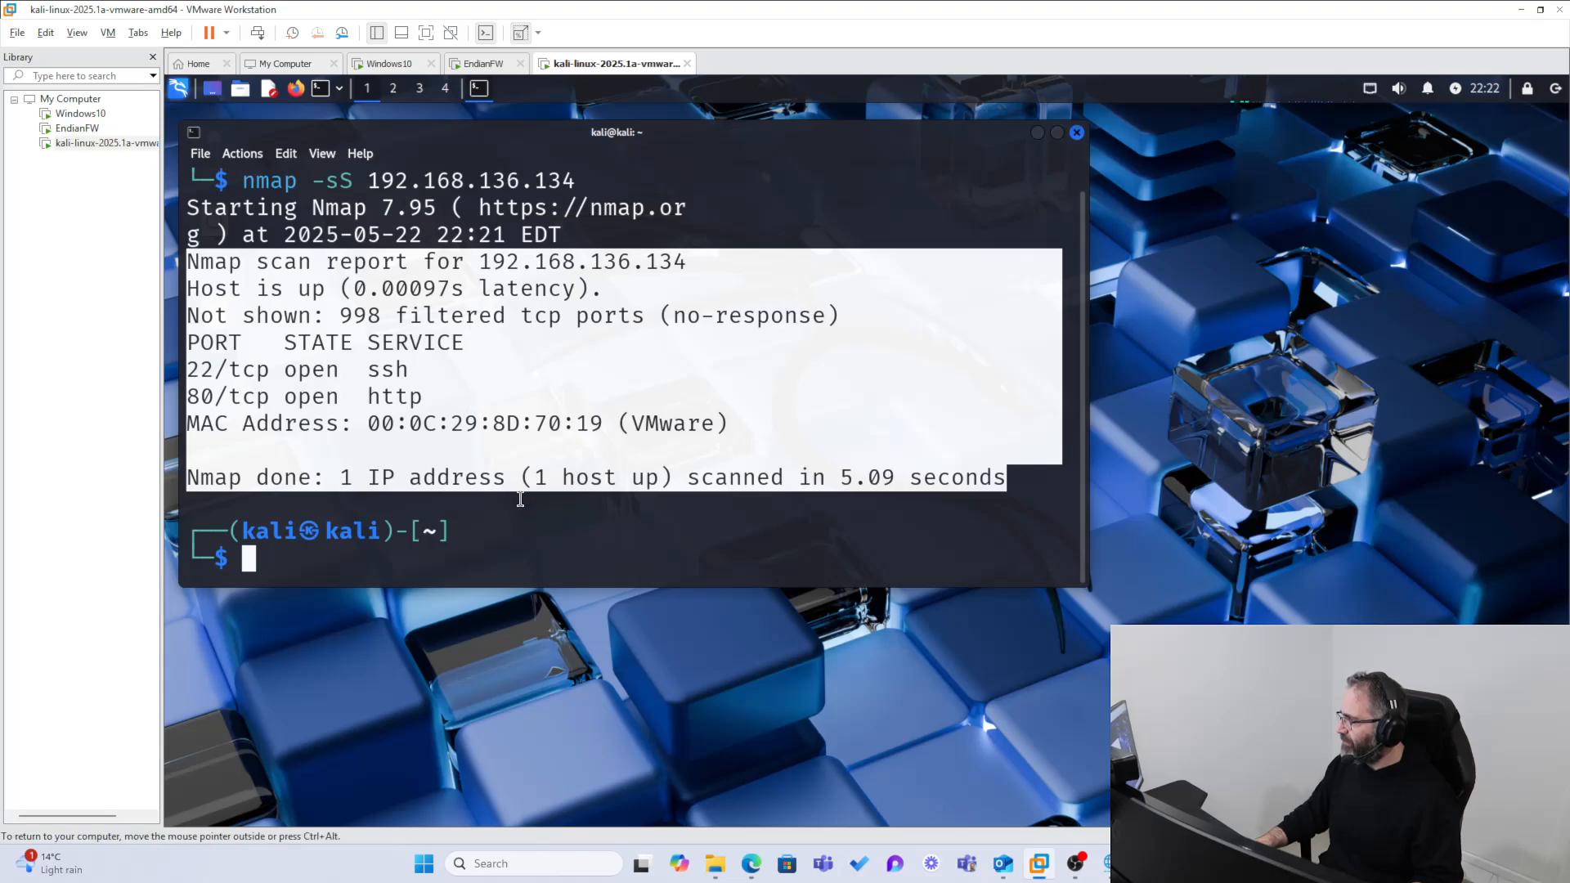
{"action": "left_click", "coordinate": [446, 556]}
{"action": "type", "text": "ip a"}
{"action": "key", "text": "Return"}
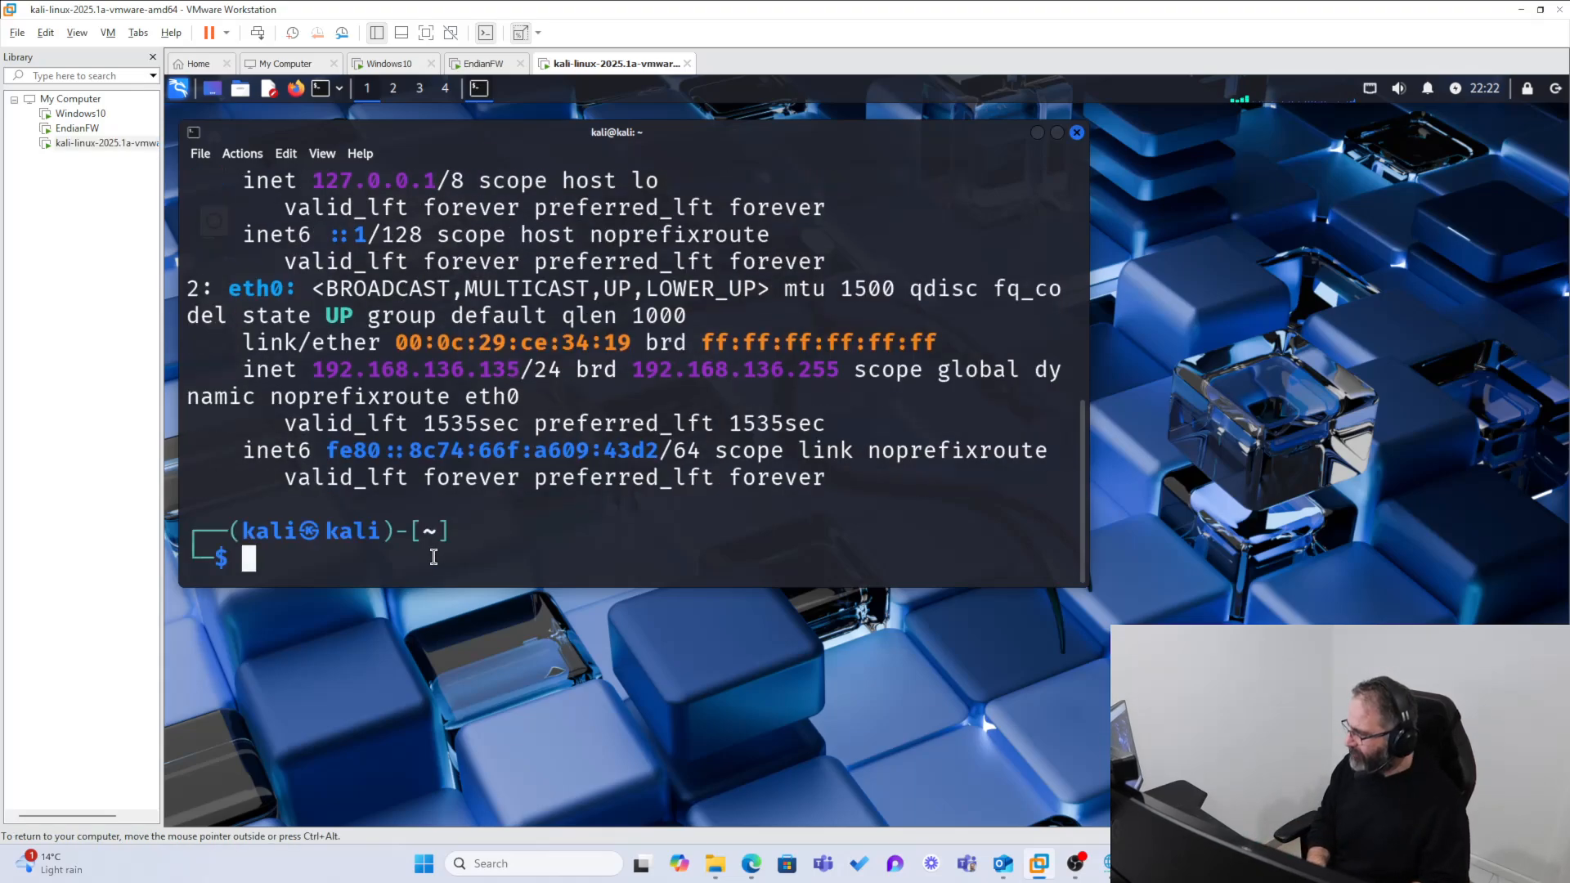
{"action": "left_click_drag", "start_coordinate": [520, 370], "coordinate": [396, 369]}
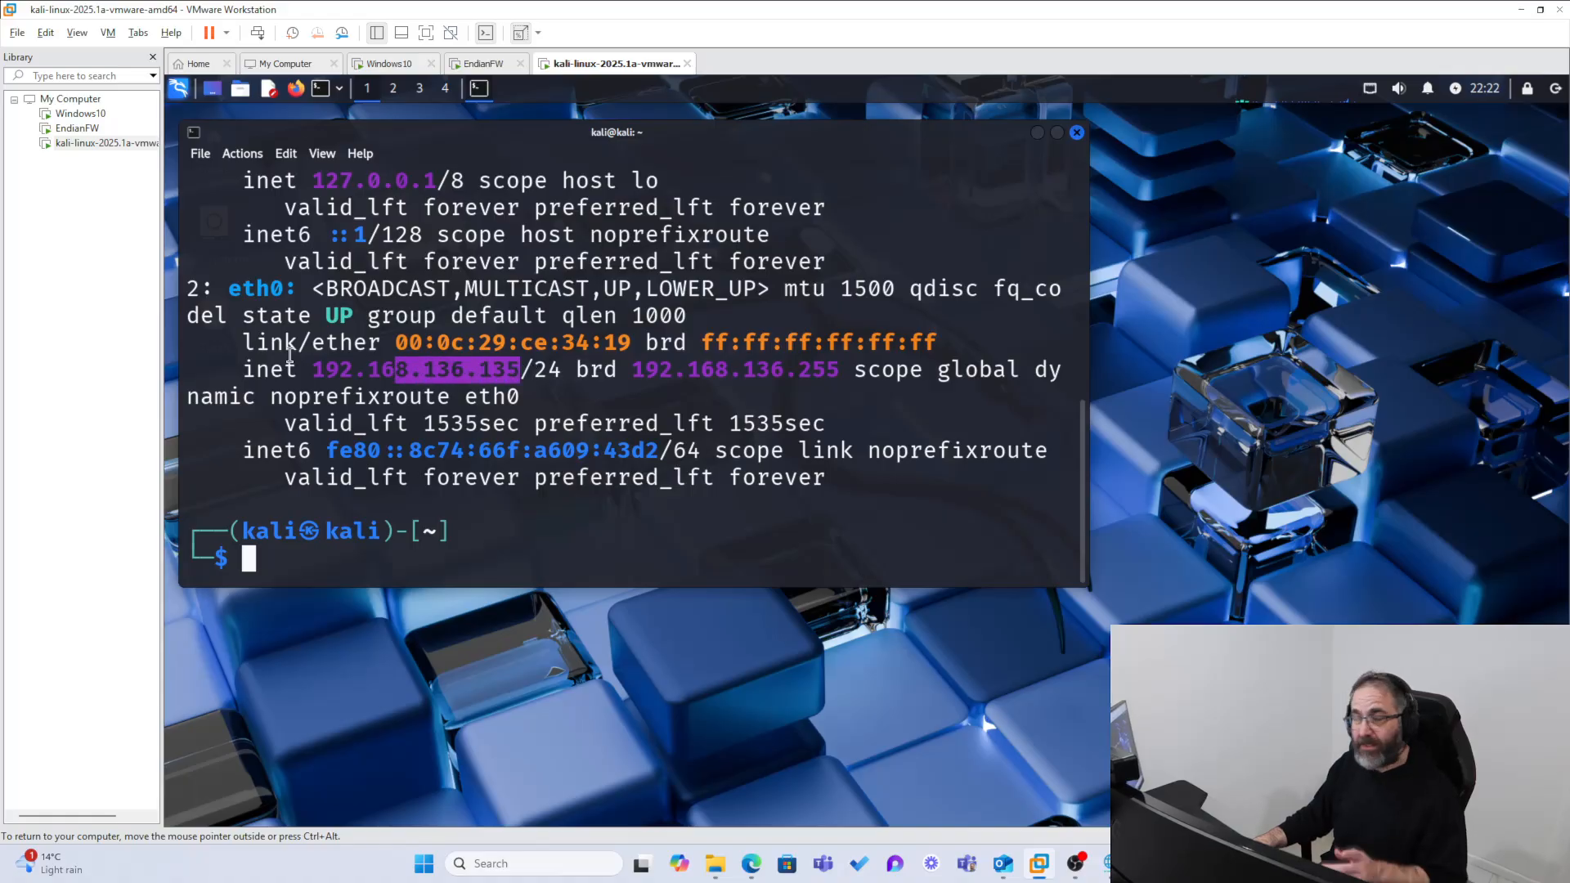
Step: View the EndianFW console, return to the Windows 10 virtual machine and close its live log window
{"action": "left_click", "coordinate": [64, 129]}
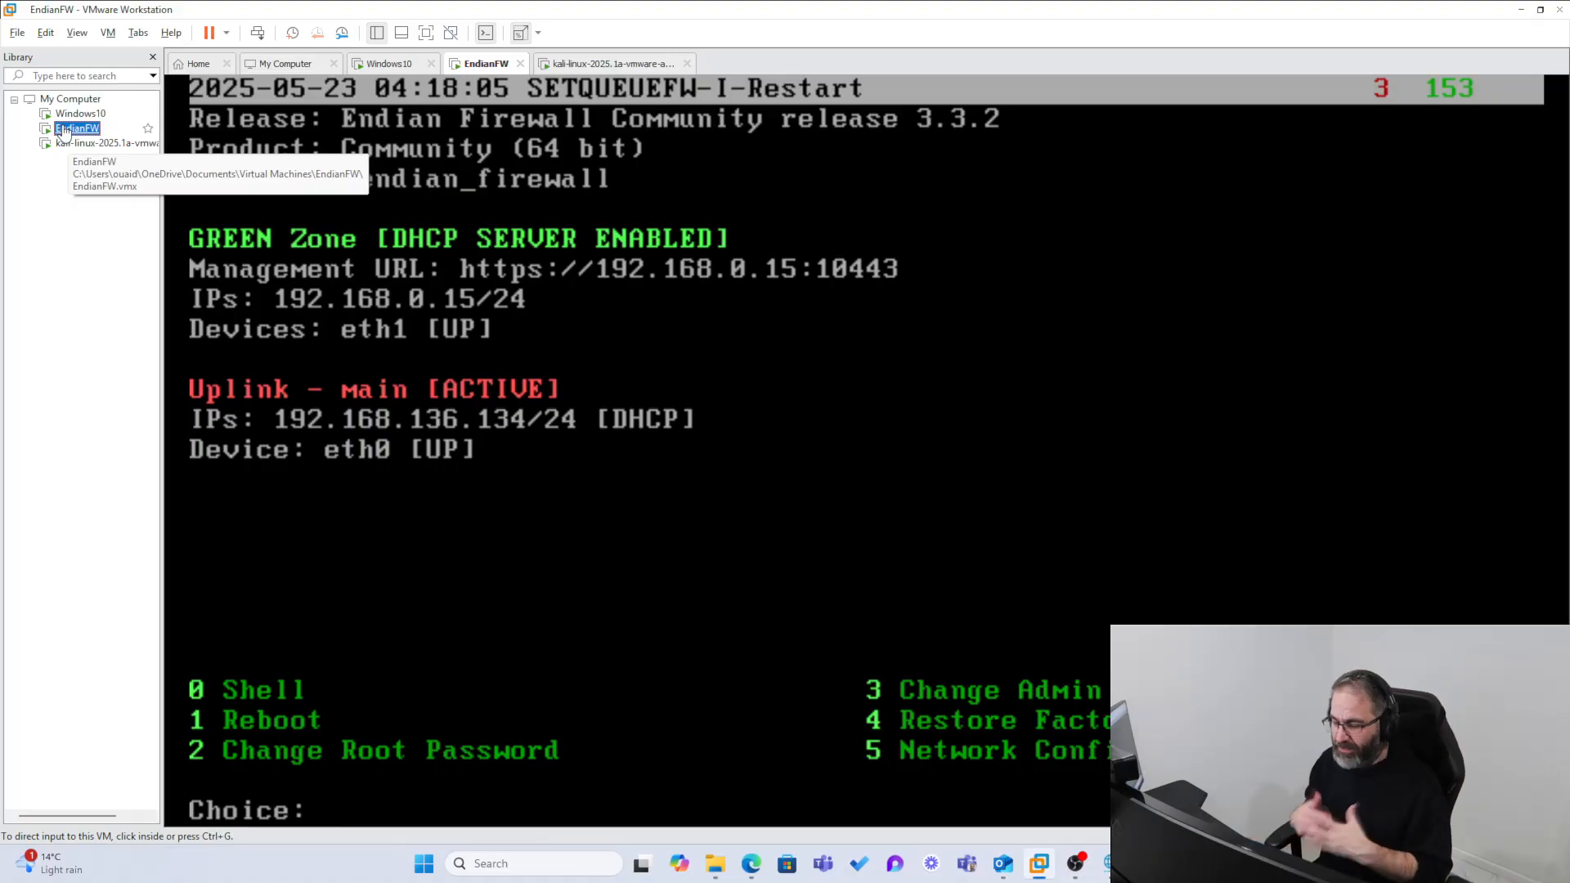
{"action": "left_click", "coordinate": [75, 114]}
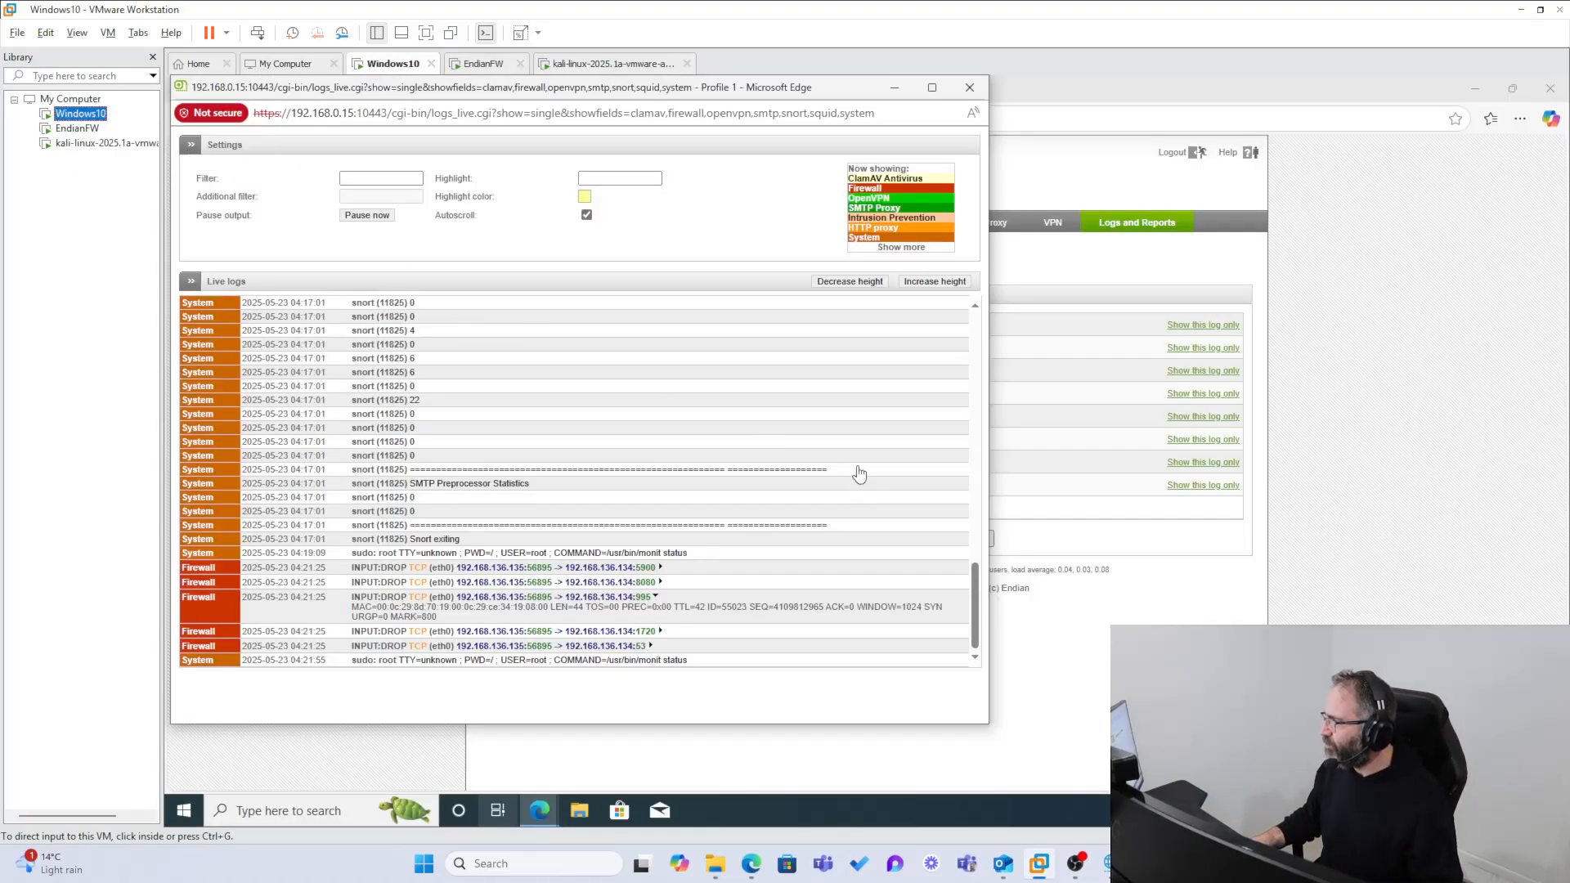
{"action": "left_click", "coordinate": [970, 87]}
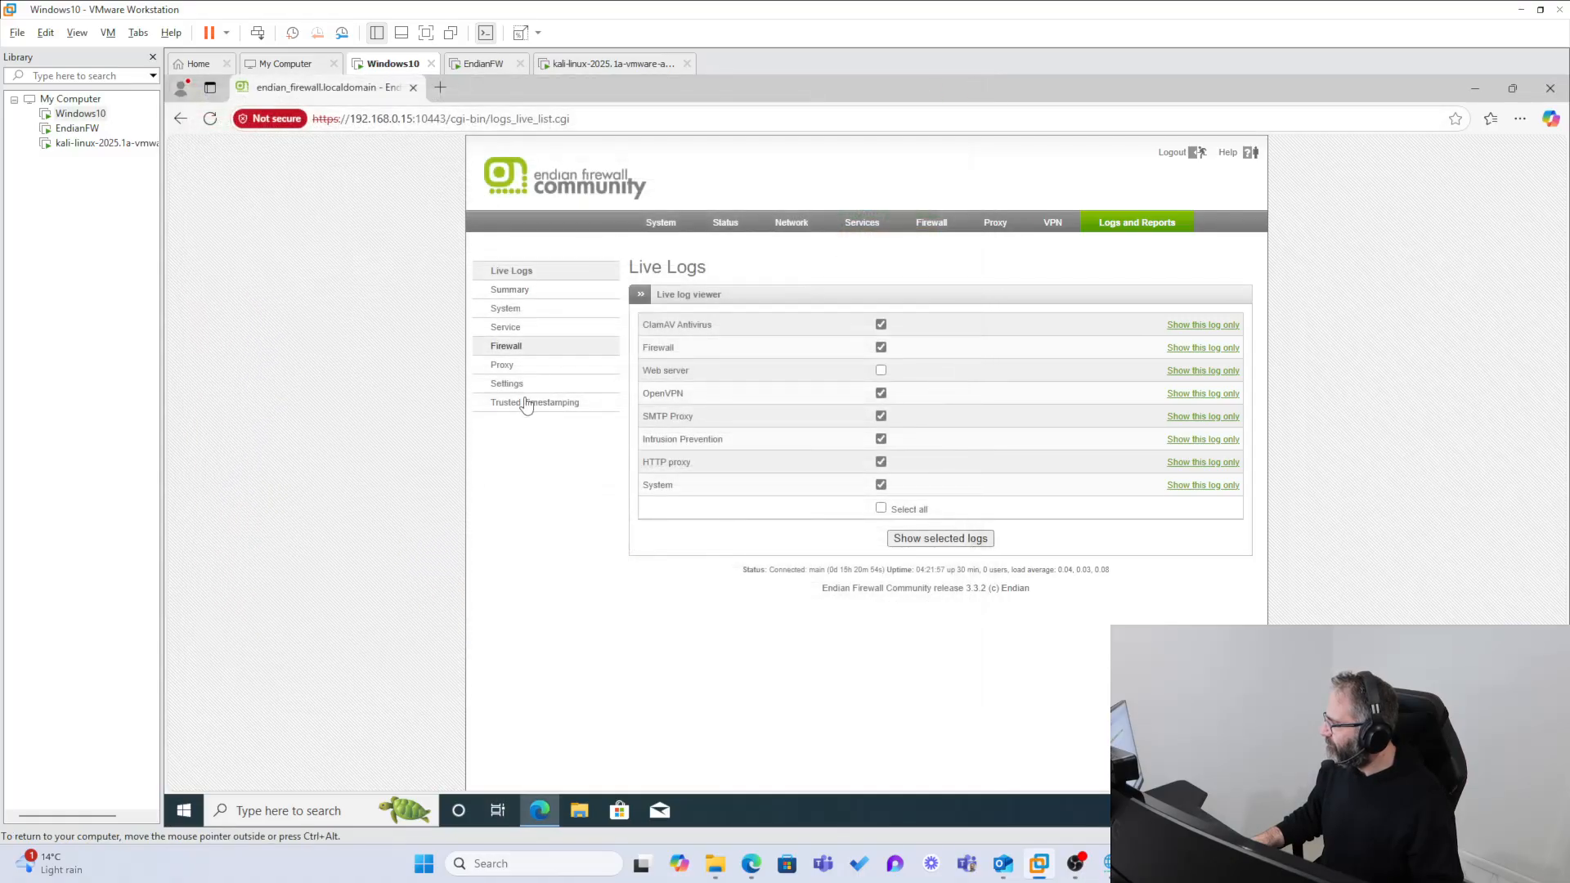
Step: Check the services live log from the firewall's System dashboard with the Firewall log included and close its window
{"action": "left_click", "coordinate": [657, 224]}
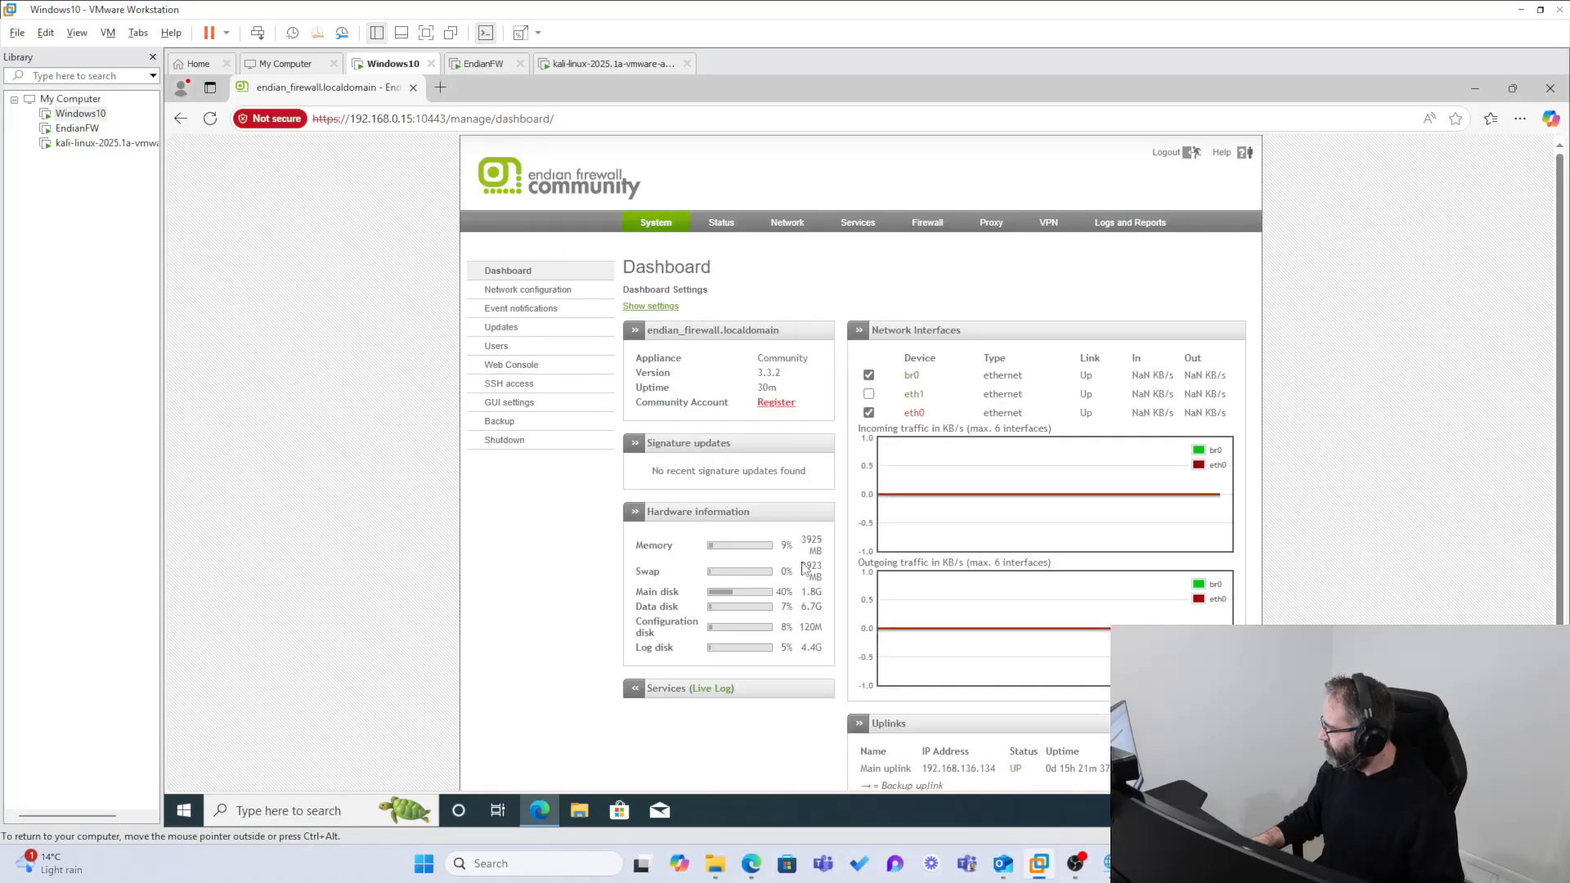
{"action": "scroll", "coordinate": [713, 695], "scroll_direction": "down", "scroll_amount": 1}
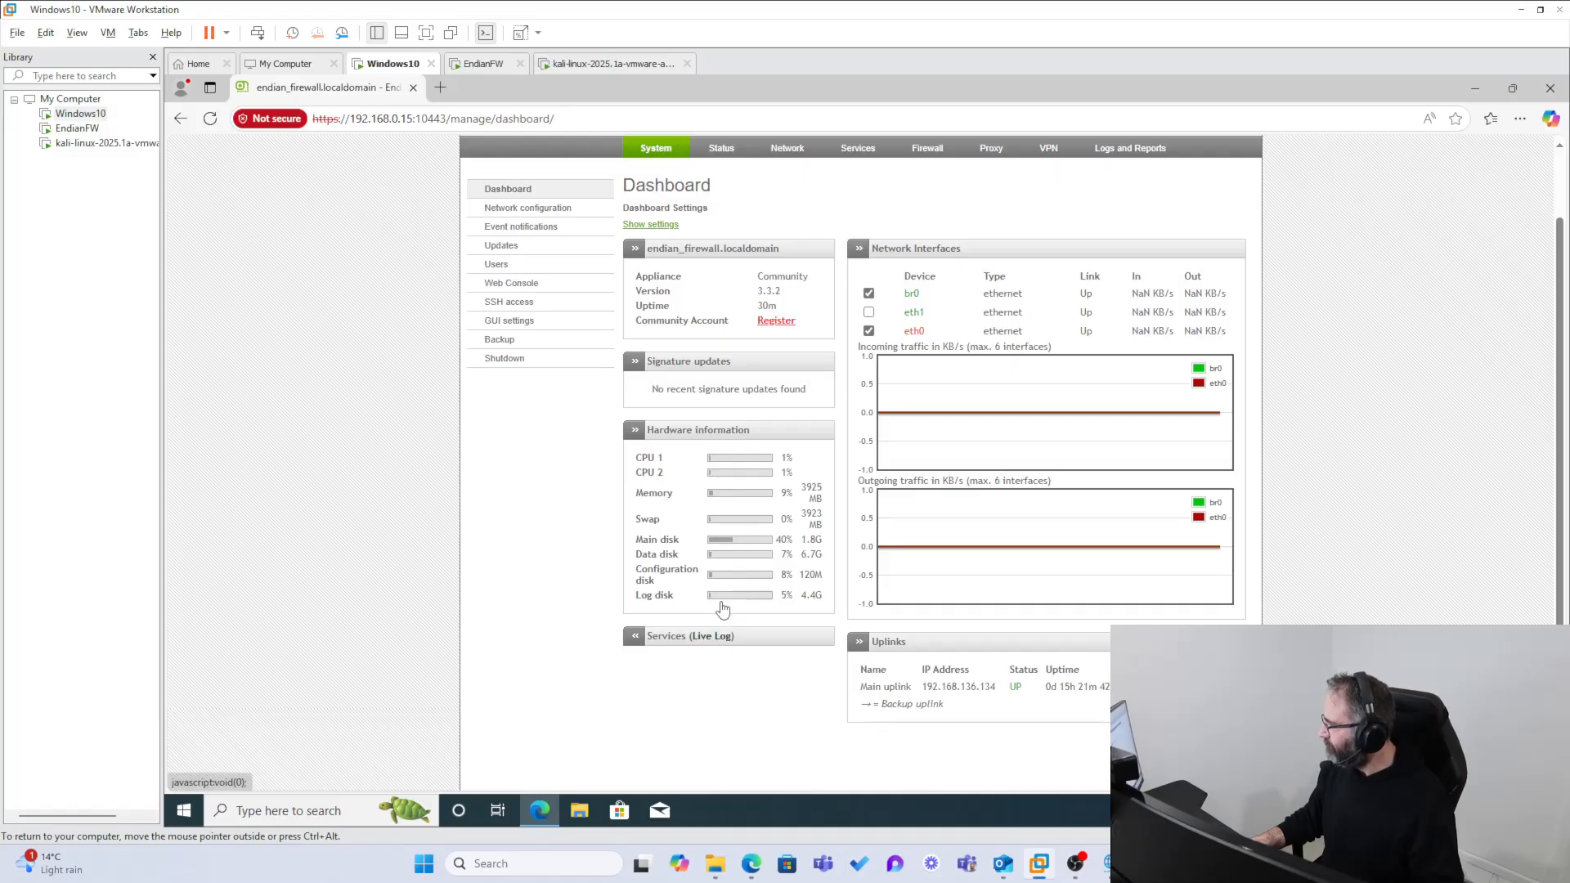
{"action": "left_click", "coordinate": [720, 640]}
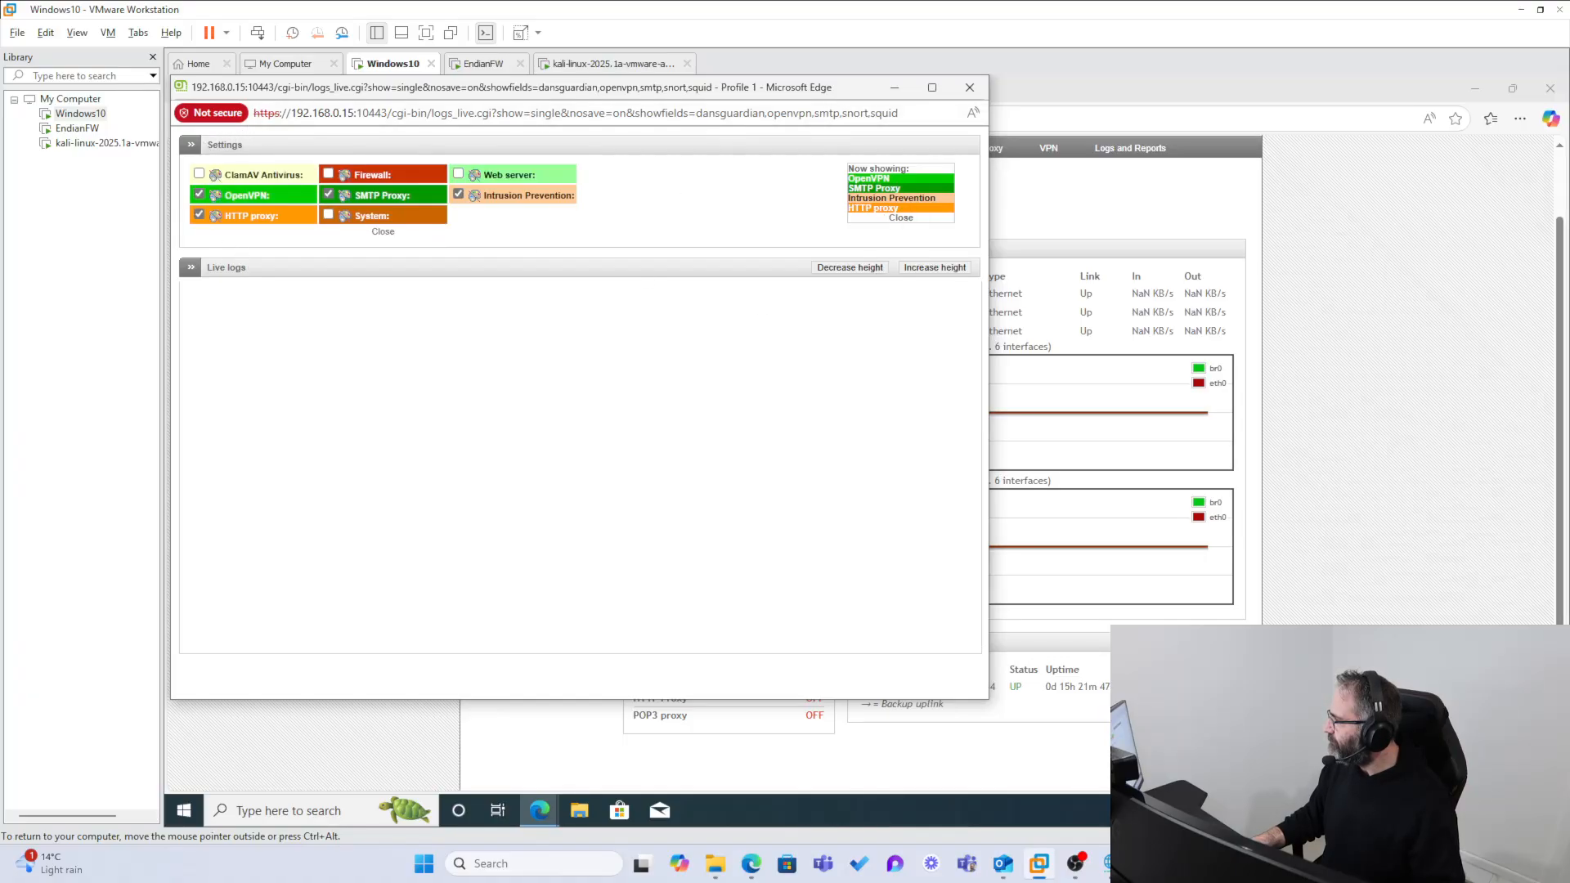
{"action": "left_click", "coordinate": [901, 218]}
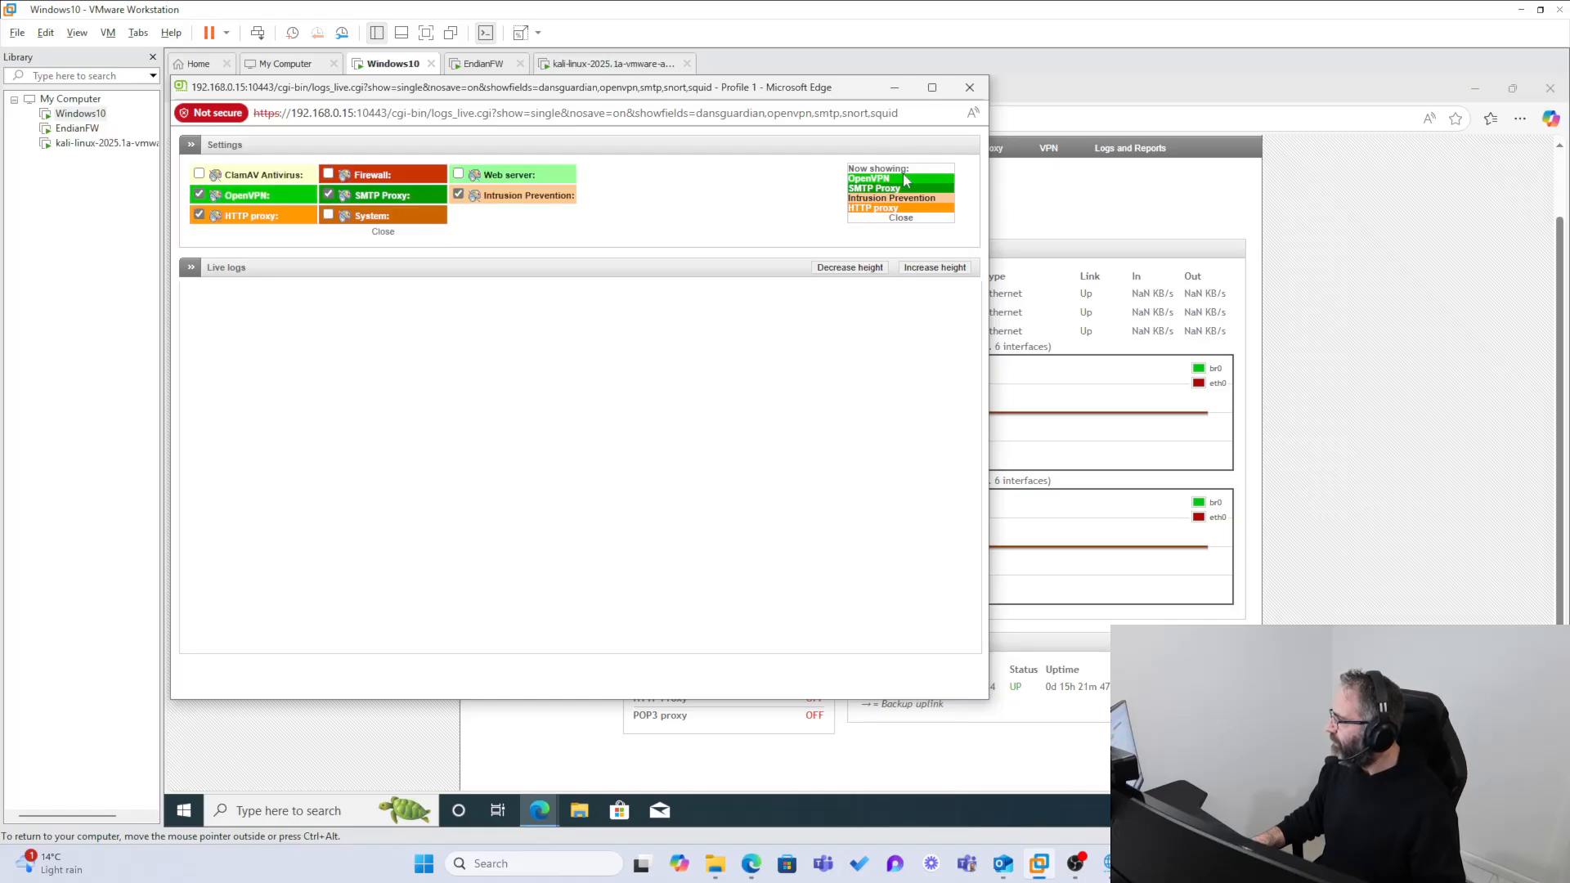
{"action": "left_click", "coordinate": [329, 174]}
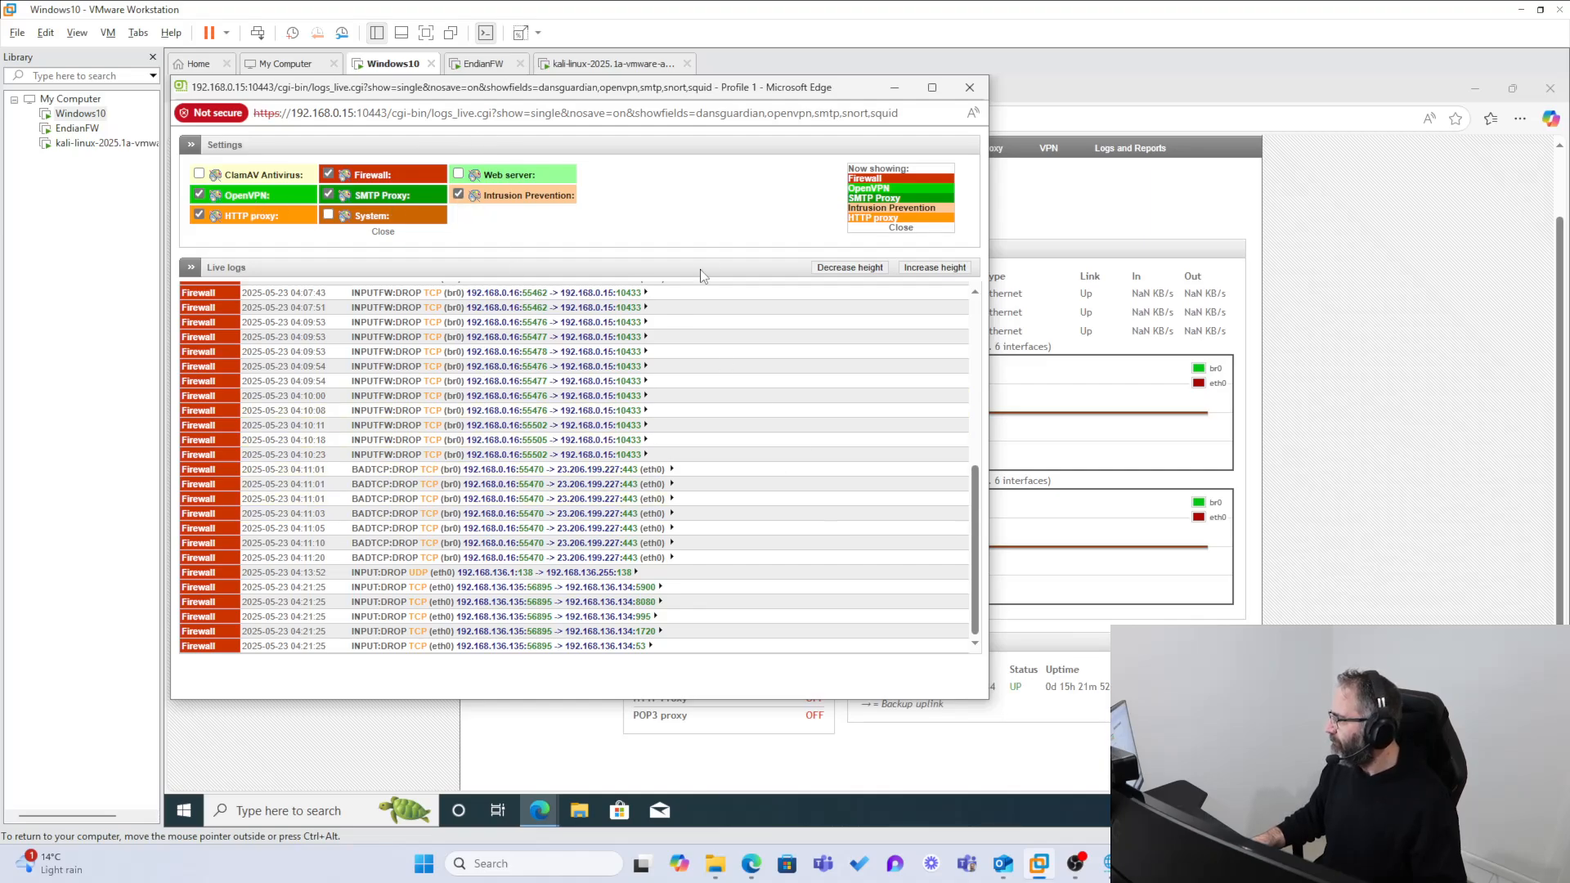
{"action": "scroll", "coordinate": [651, 490], "scroll_direction": "up", "scroll_amount": 2}
{"action": "scroll", "coordinate": [651, 489], "scroll_direction": "down", "scroll_amount": 2}
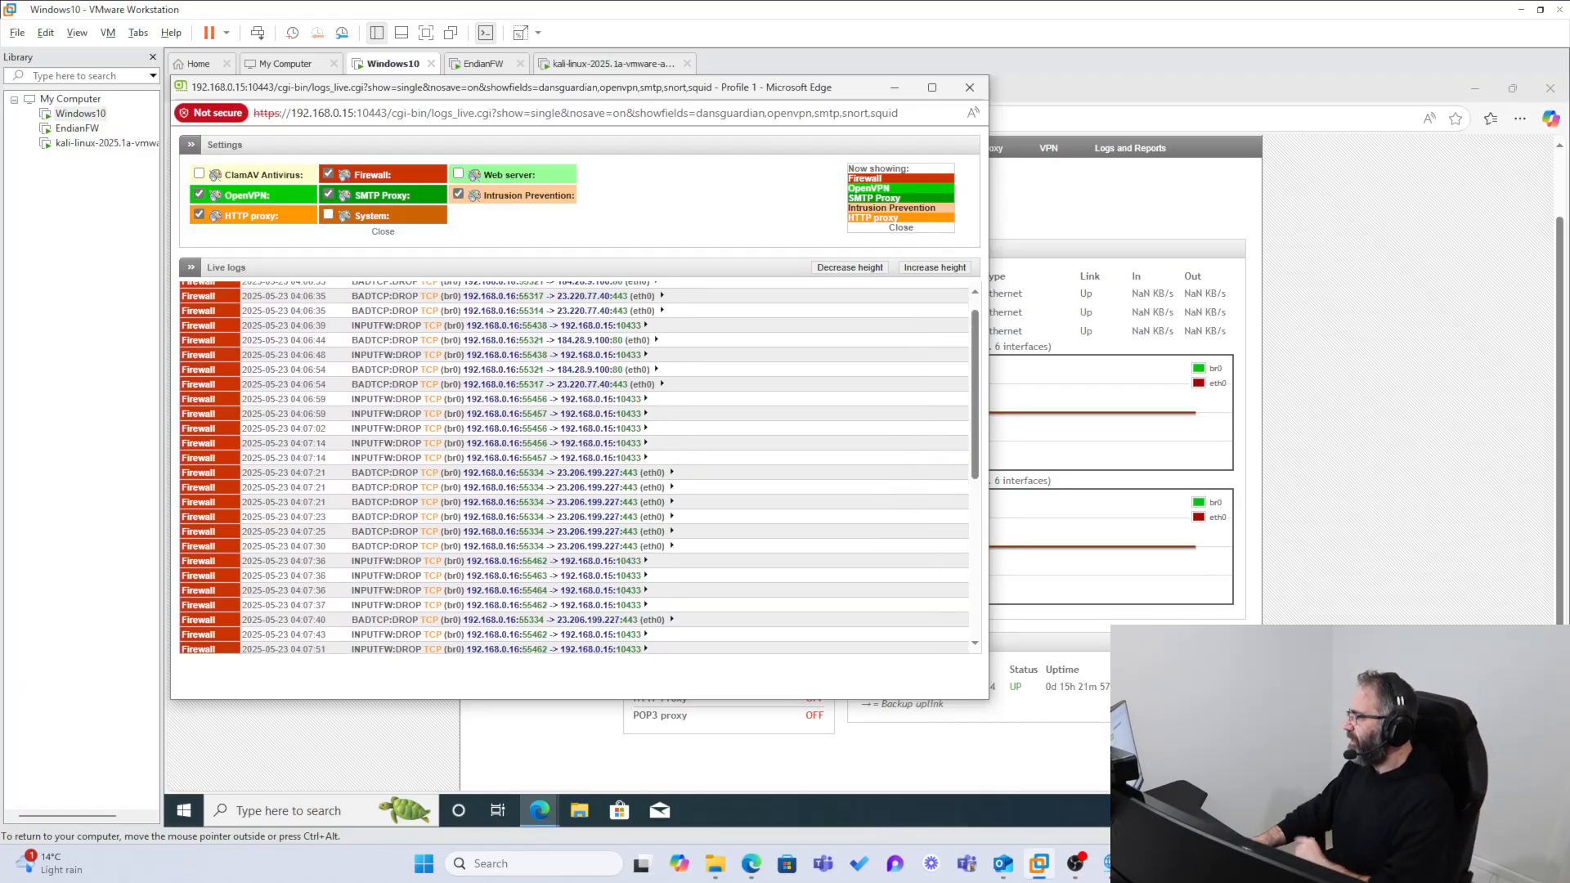
{"action": "left_click", "coordinate": [954, 88]}
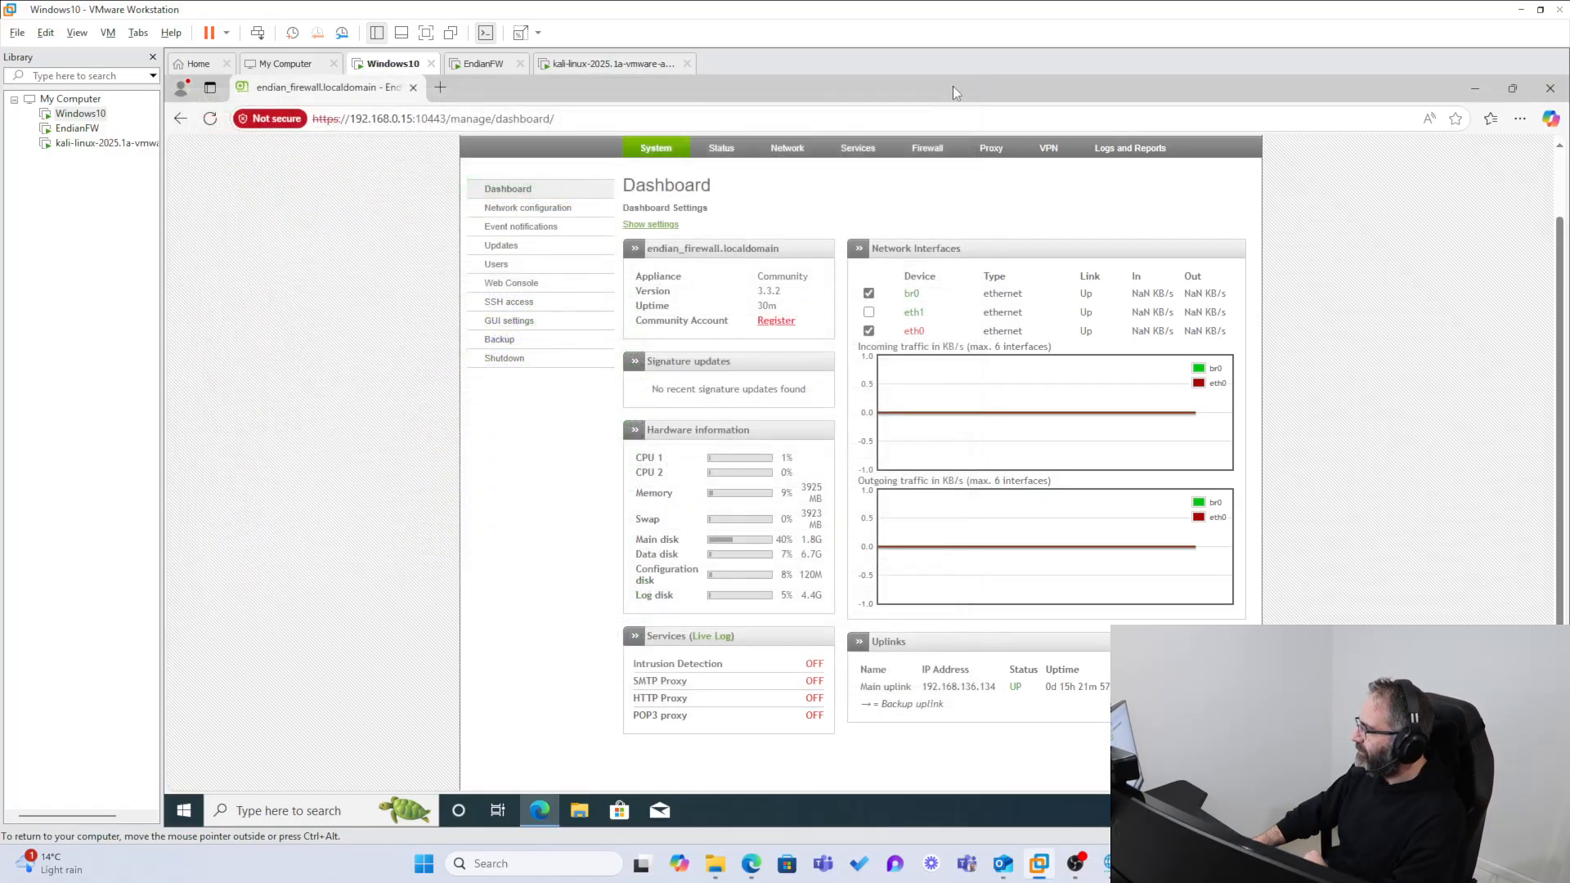
Step: Reopen the services live log, add the Firewall log to the displayed logs and examine its dropped packet entries
{"action": "left_click", "coordinate": [703, 639]}
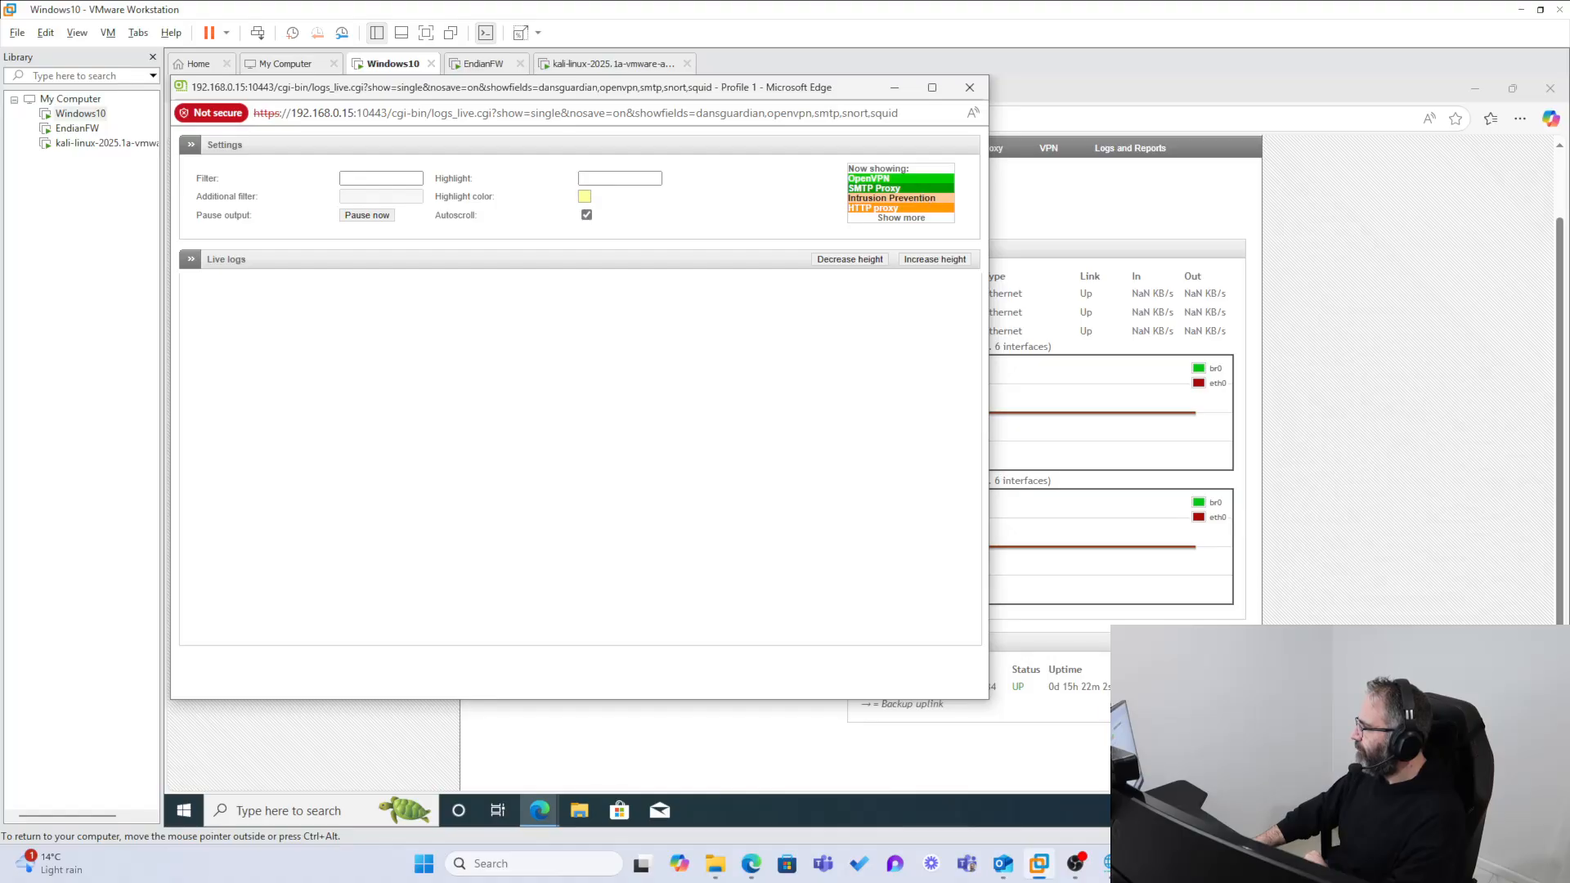
{"action": "left_click", "coordinate": [901, 218]}
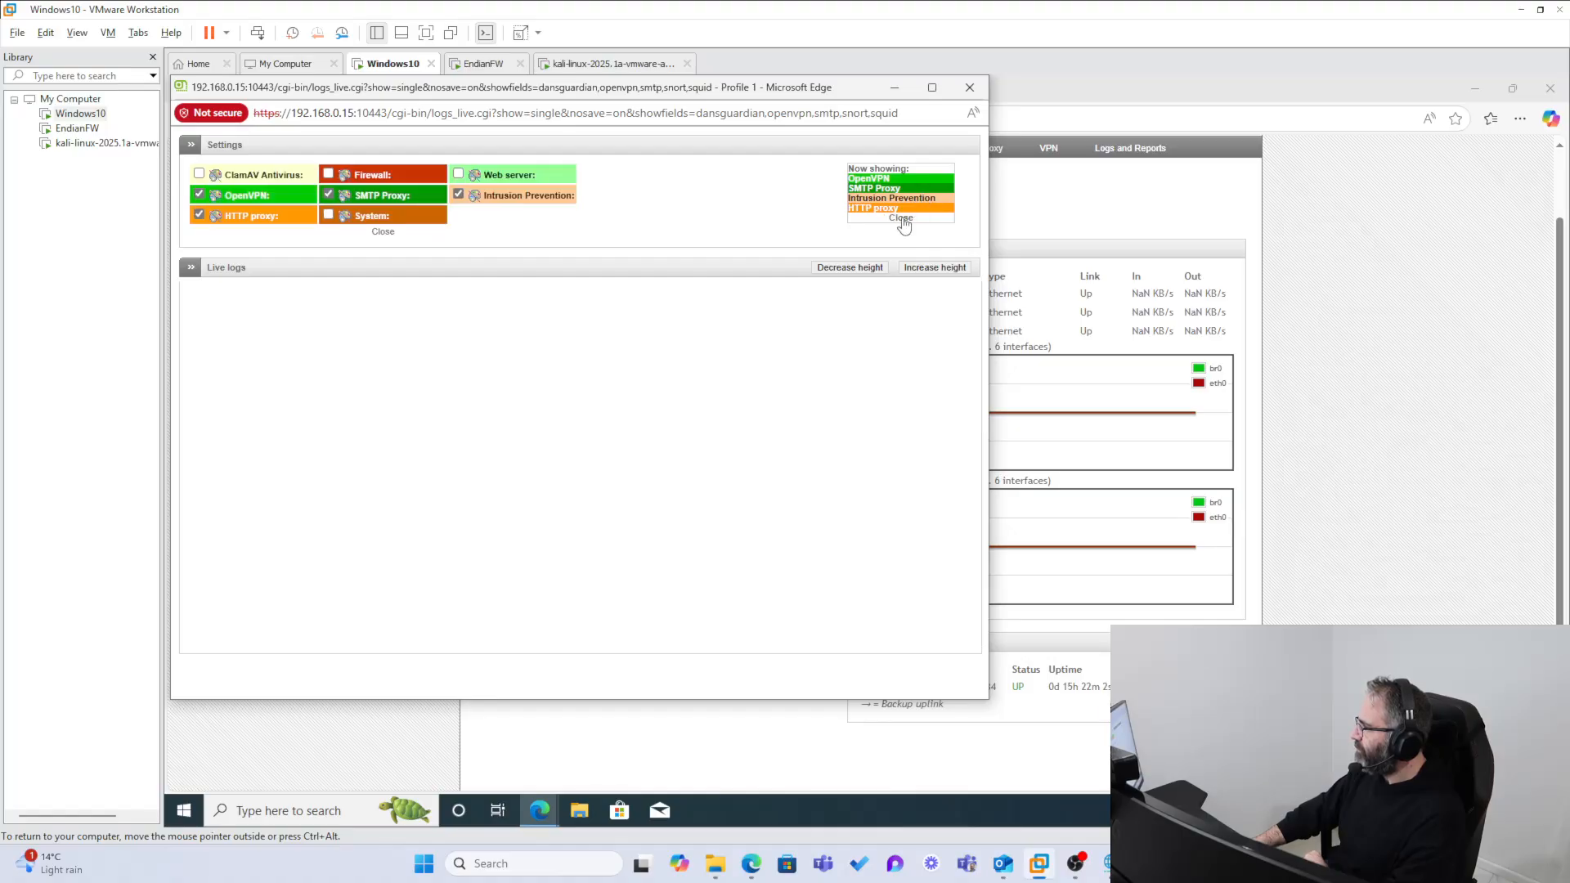
{"action": "left_click", "coordinate": [329, 174]}
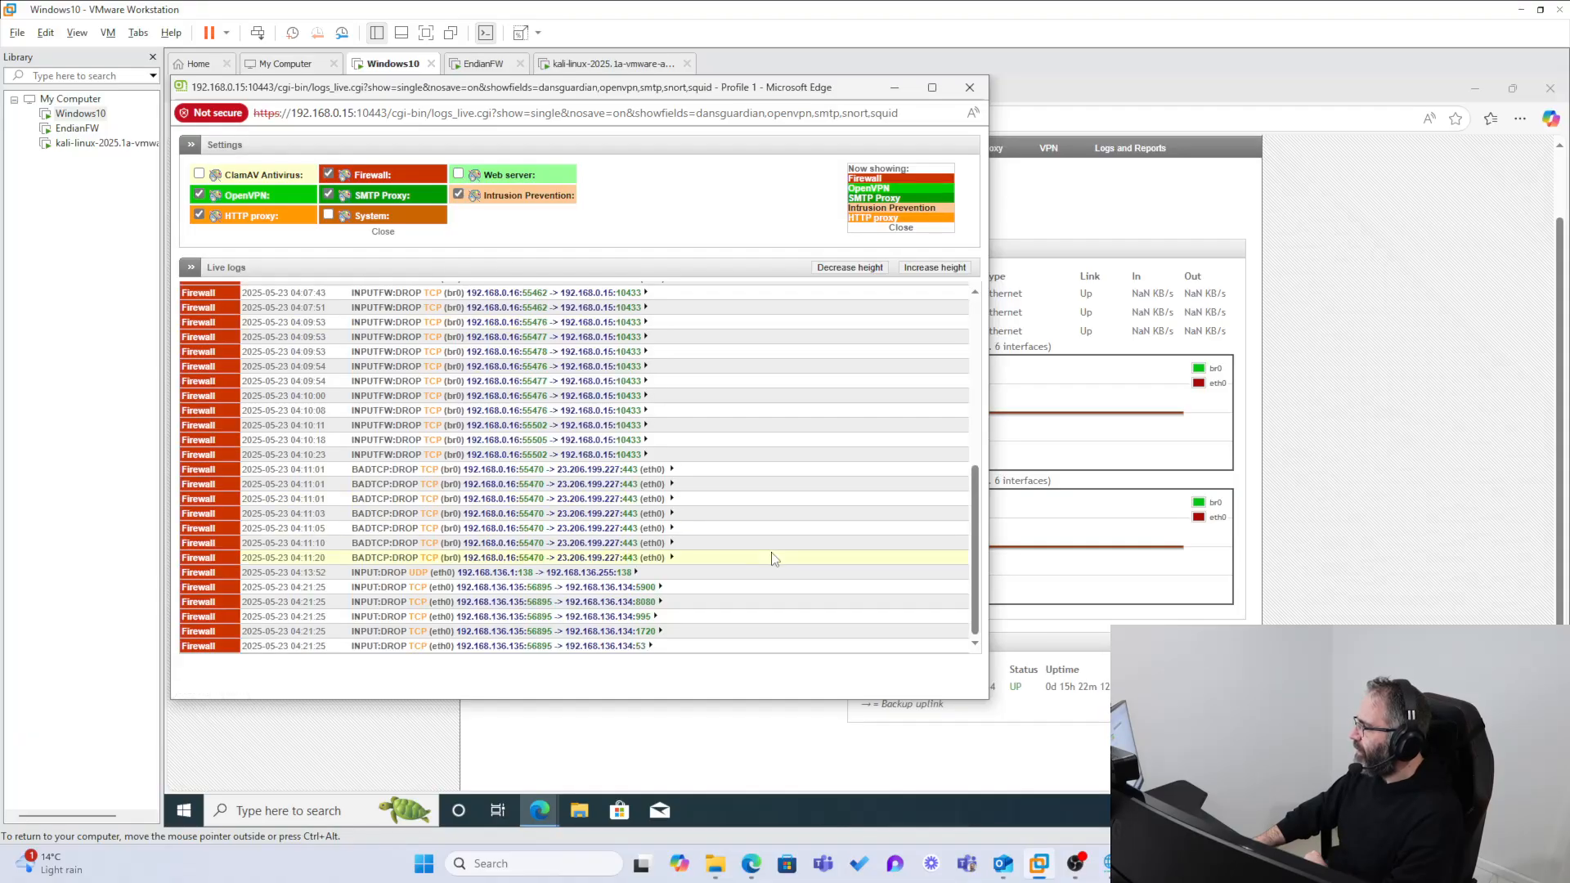
{"action": "scroll", "coordinate": [750, 550], "scroll_direction": "up", "scroll_amount": 5}
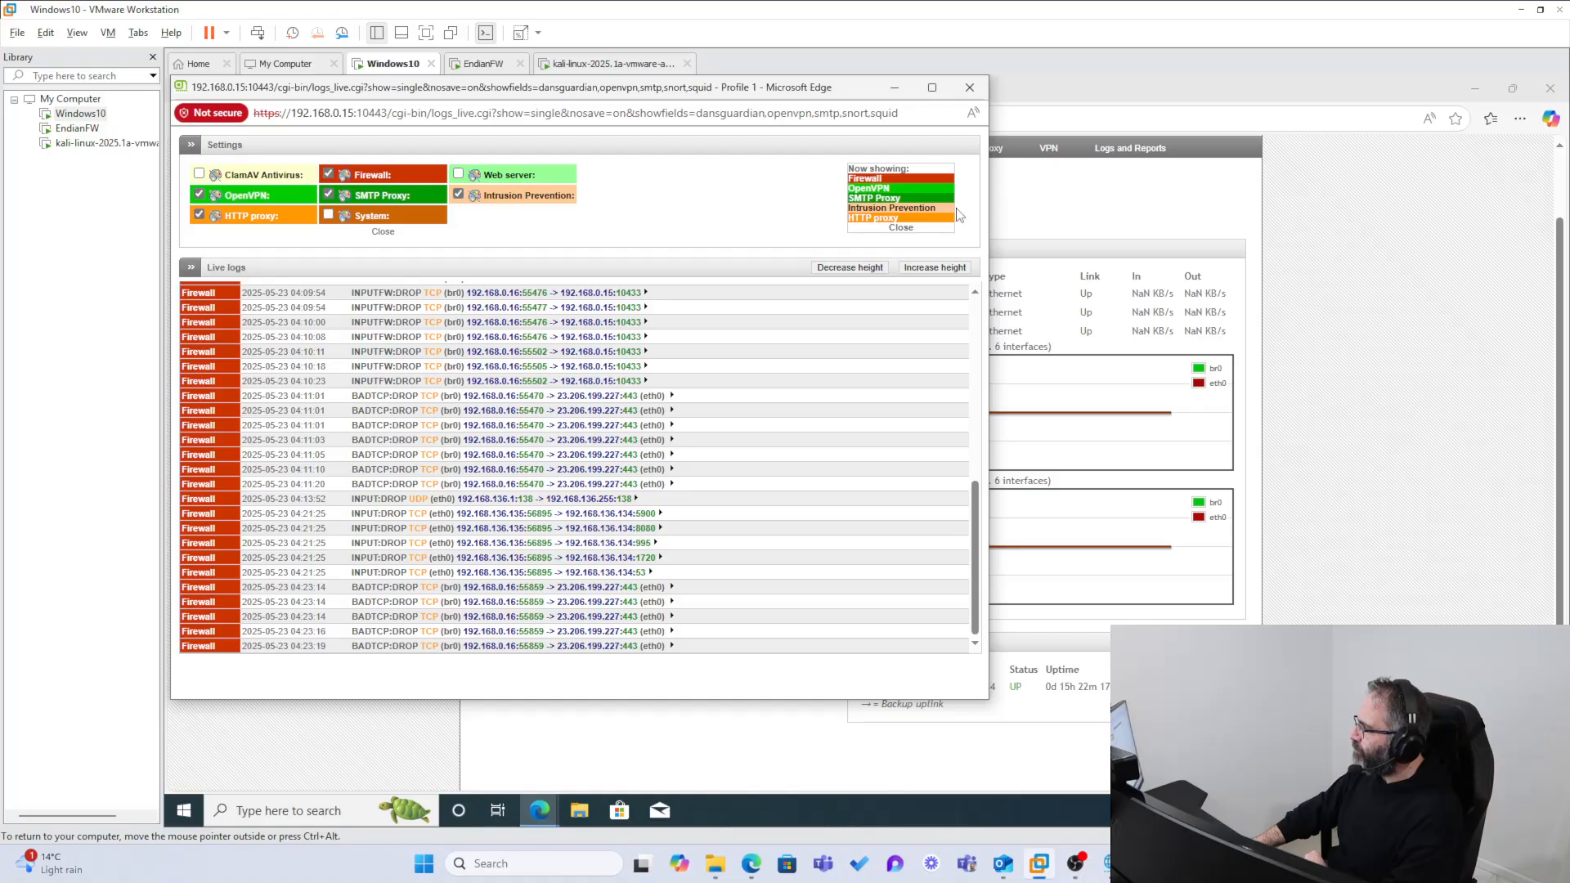
{"action": "left_click_drag", "start_coordinate": [959, 215], "coordinate": [829, 202]}
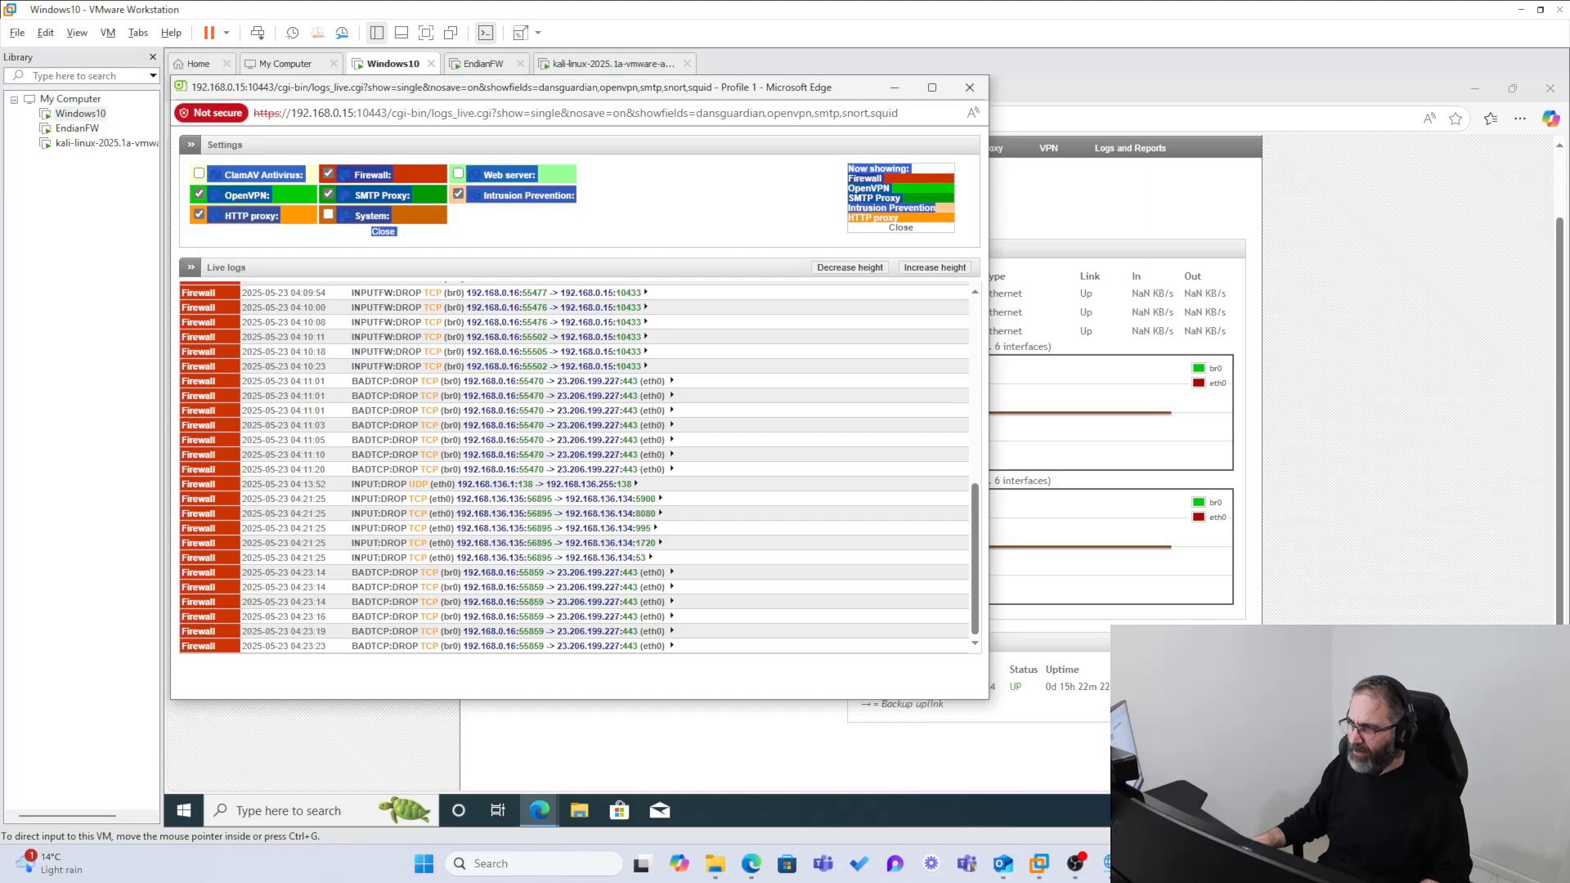
{"action": "left_click", "coordinate": [751, 864]}
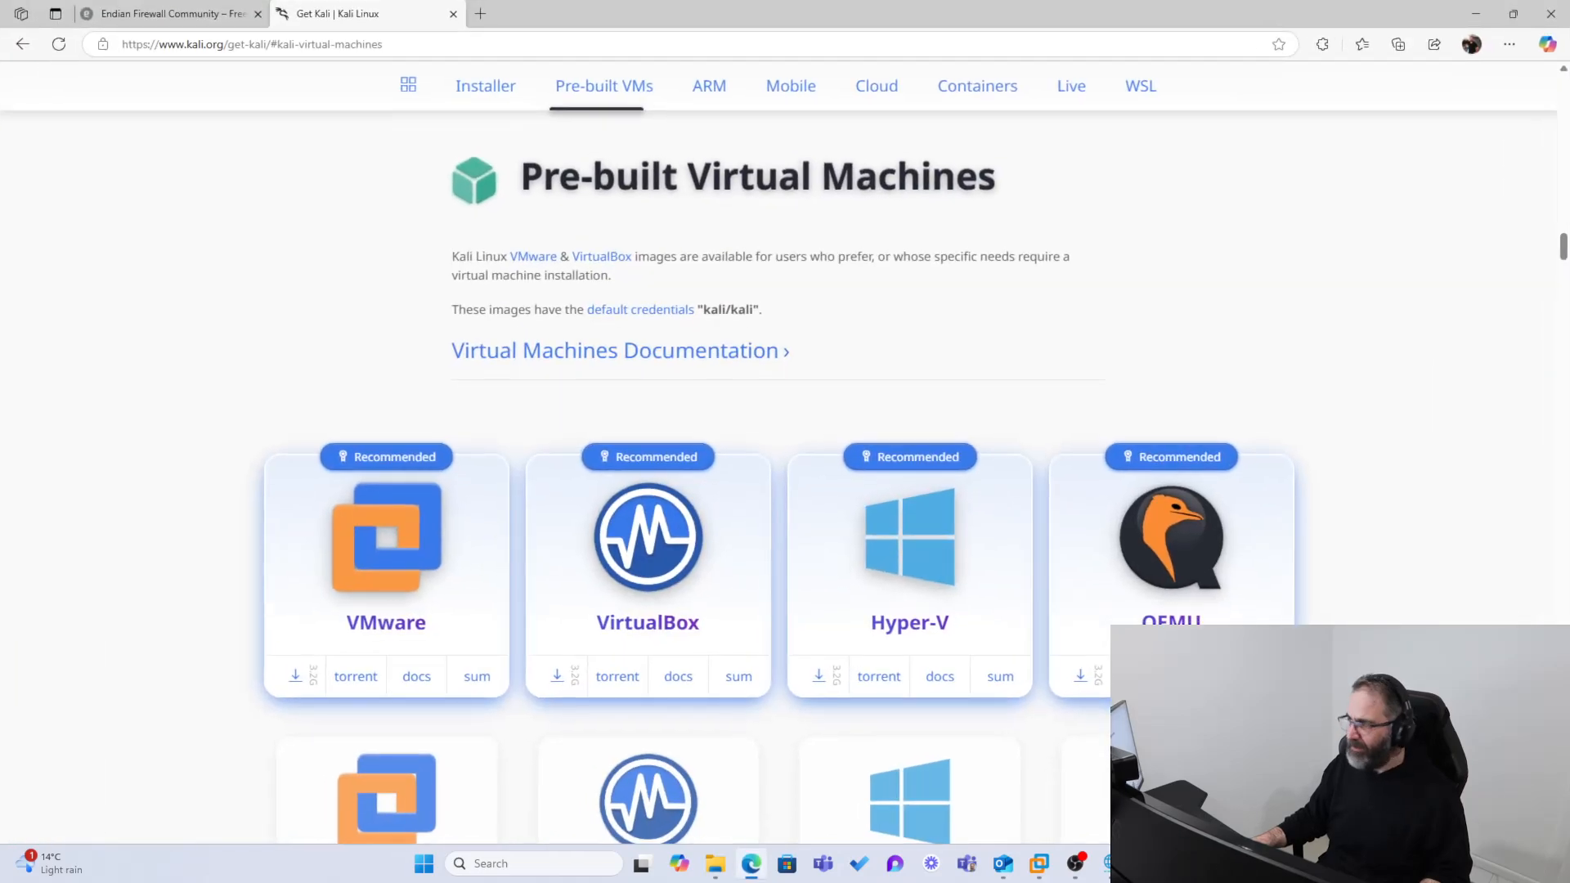
{"action": "left_click_drag", "start_coordinate": [515, 3], "coordinate": [0, 178]}
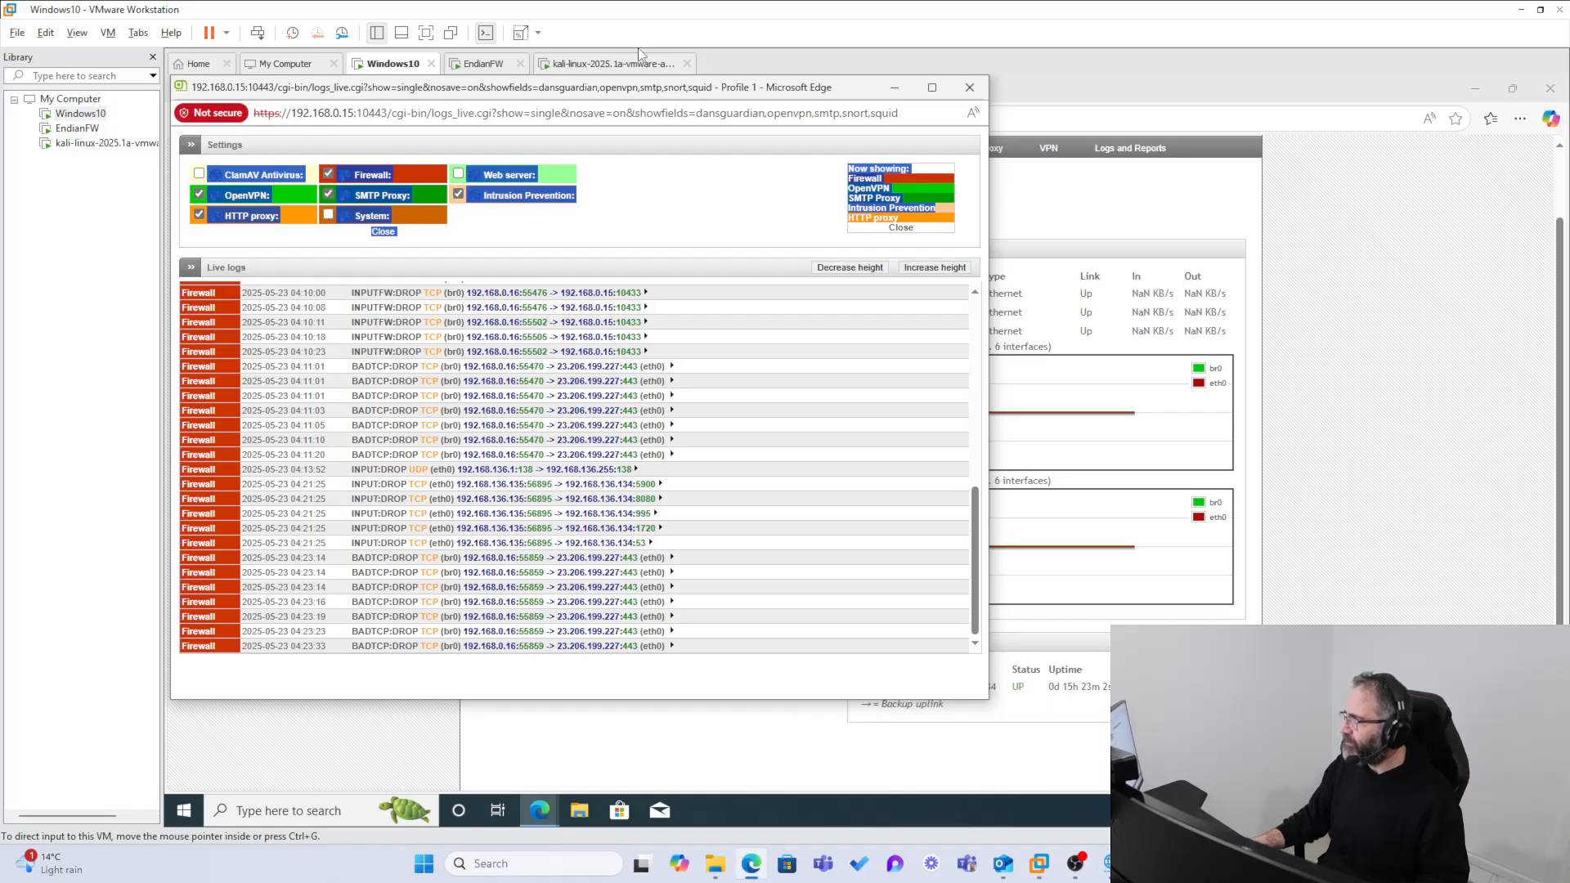
Step: Switch to the Kali virtual machine and begin the command sudo hping3 in the terminal
{"action": "left_click", "coordinate": [584, 64]}
{"action": "left_click", "coordinate": [386, 549]}
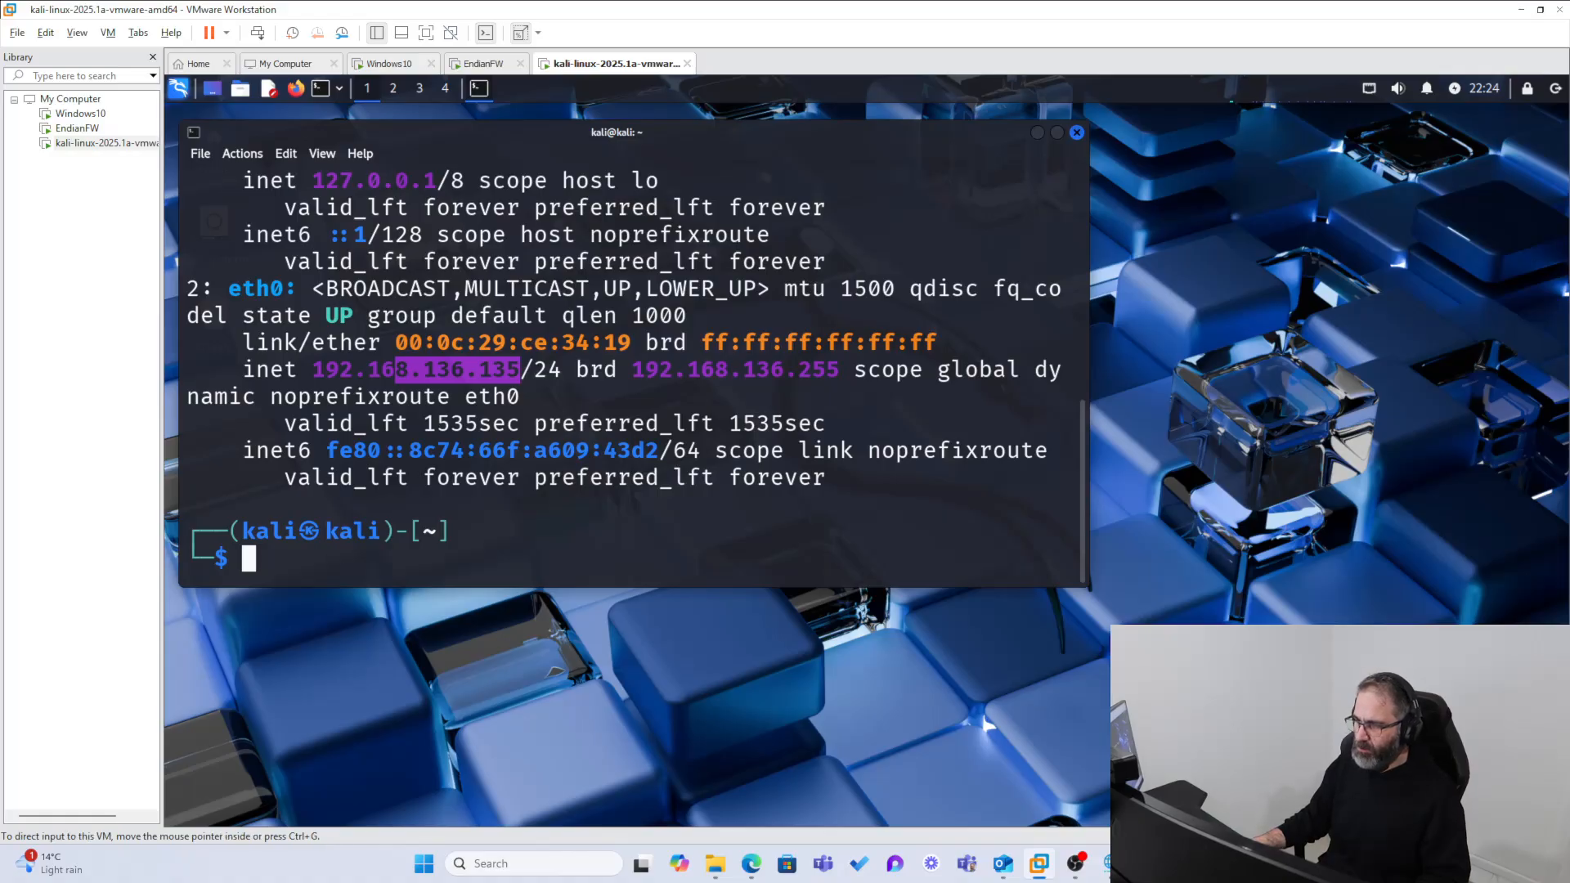
{"action": "left_click", "coordinate": [400, 565]}
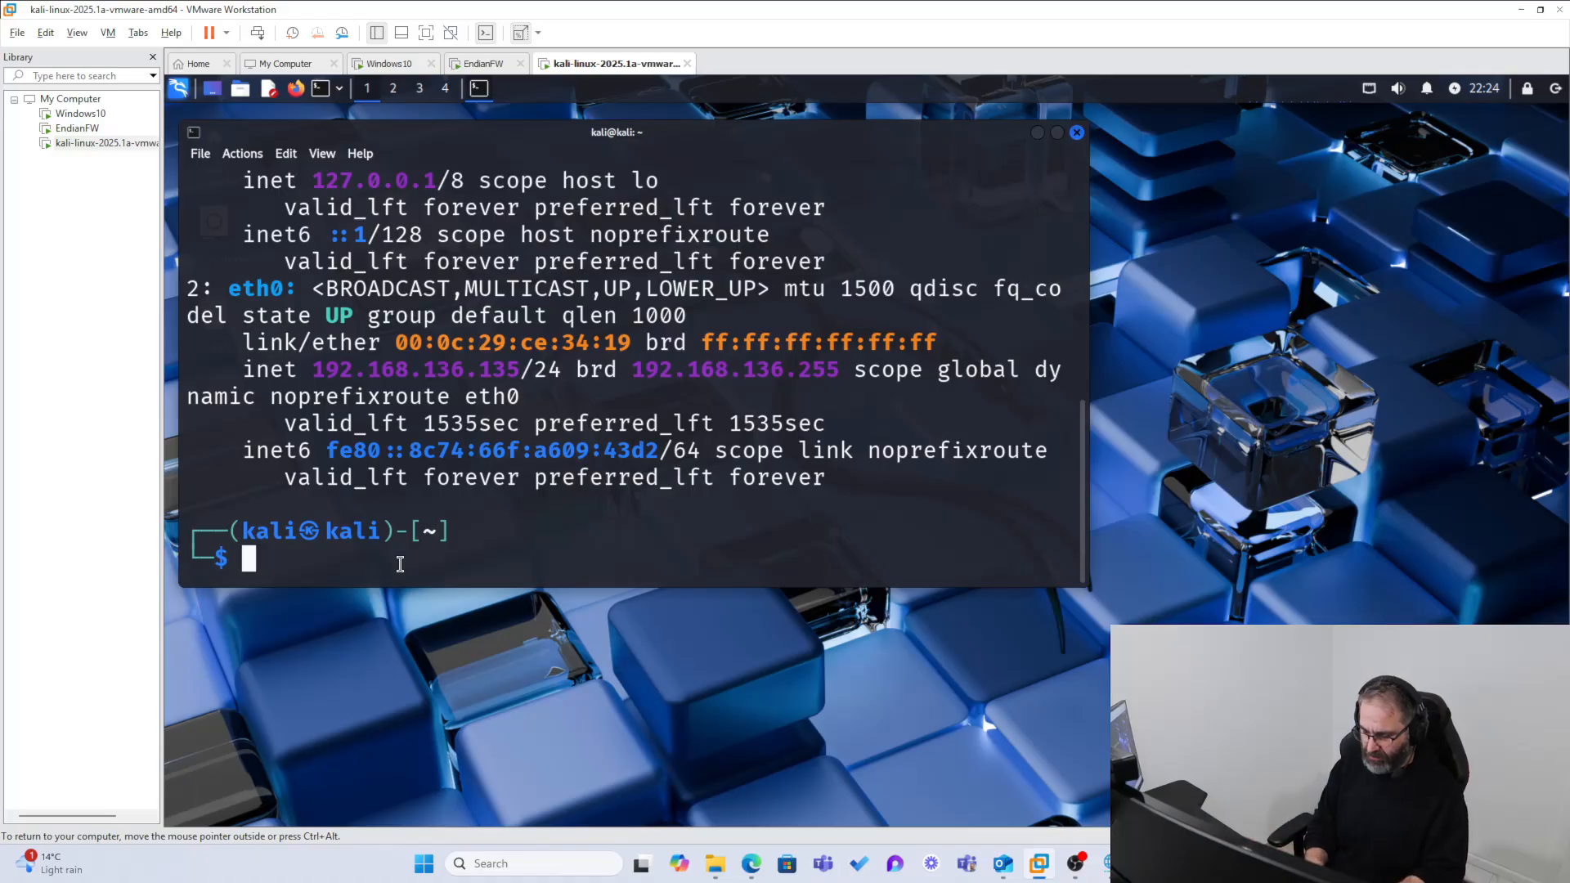
{"action": "type", "text": "sudo hpin"}
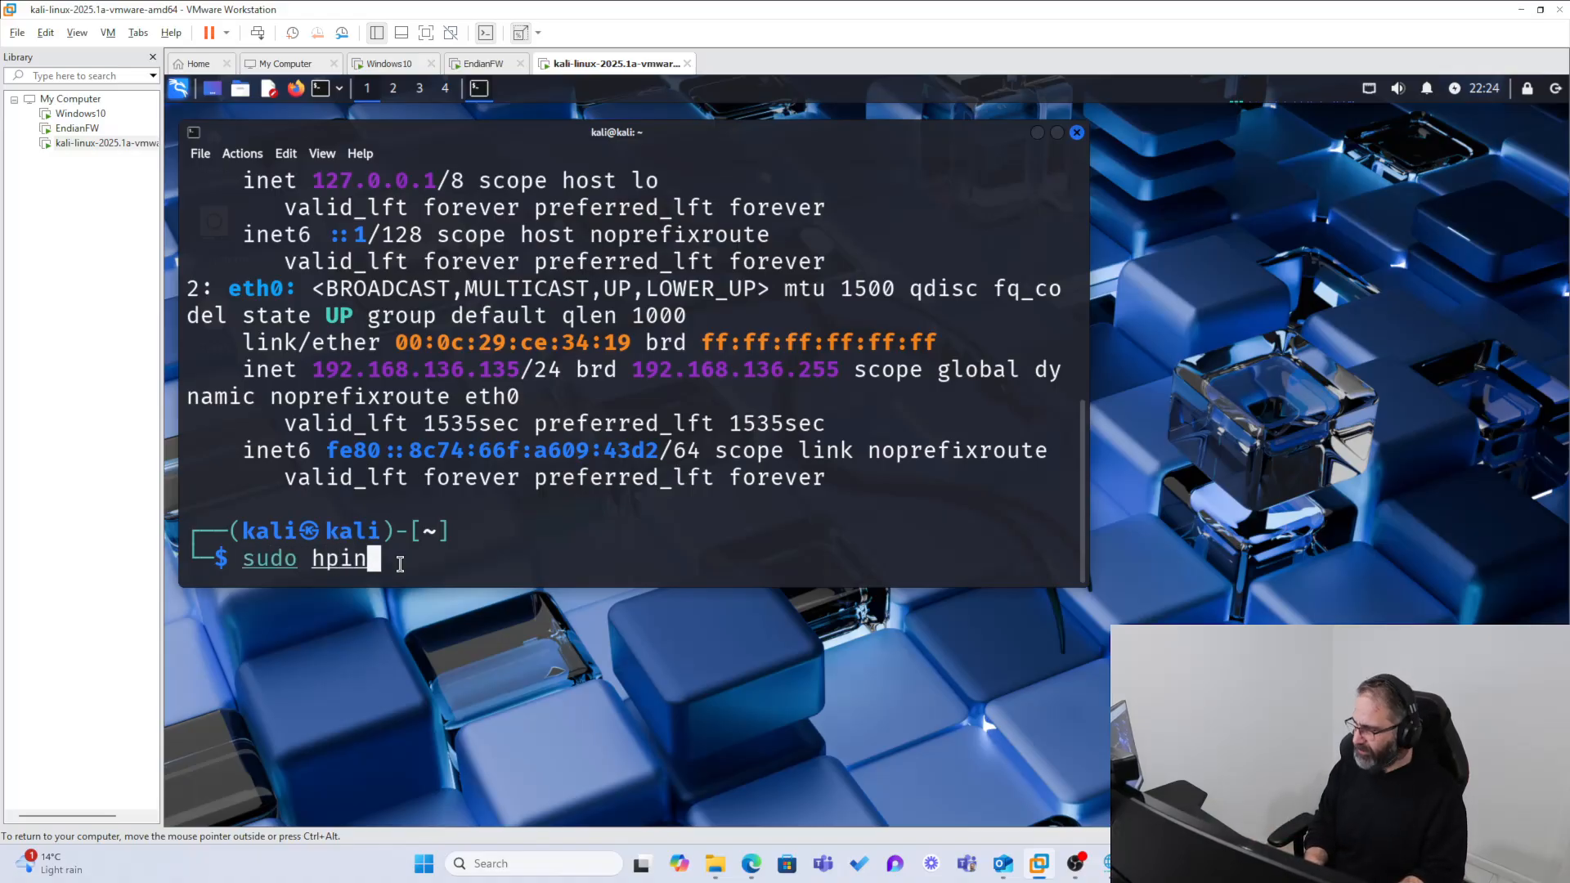
{"action": "type", "text": "g3 -S -p -c 100 192.168.136.134"}
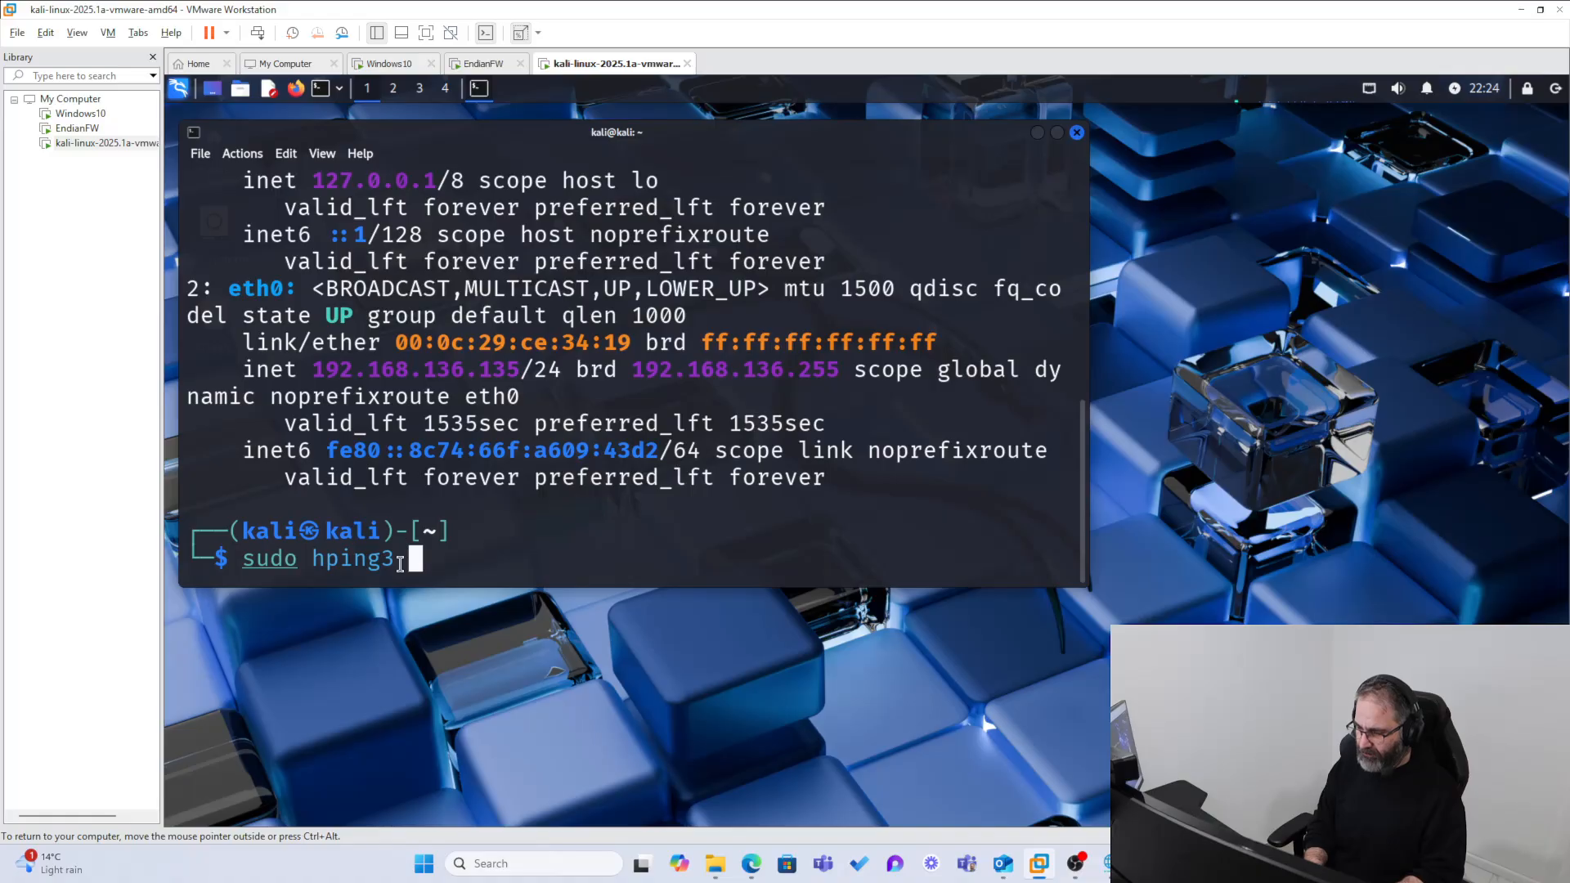
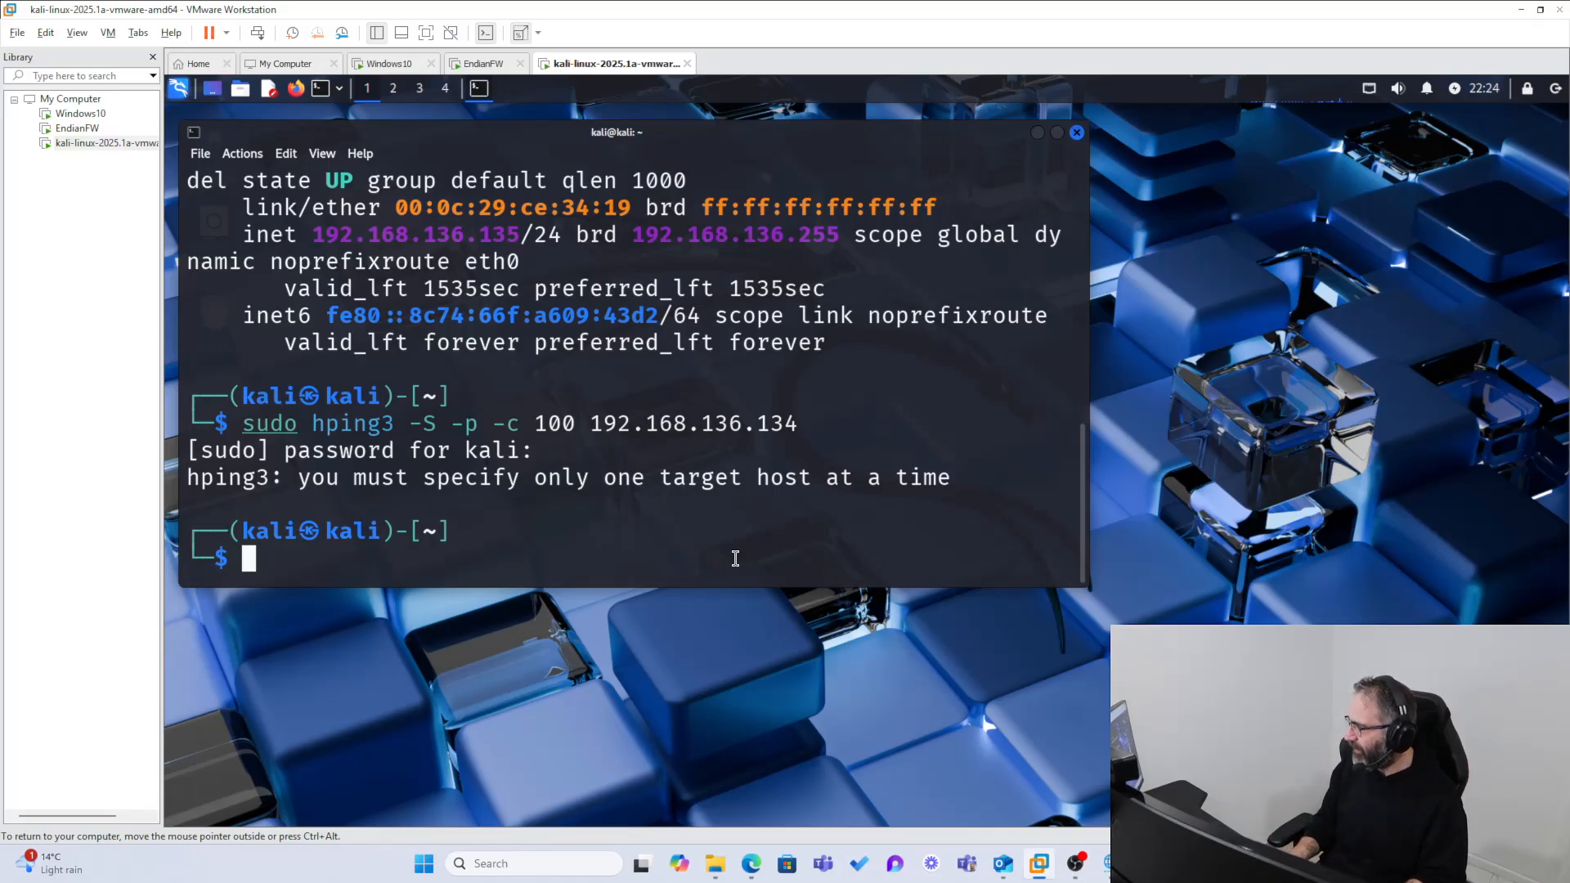
Step: Recall the previous sudo hping3 command targeting 192.168.136.134 at the Kali terminal prompt
{"action": "key", "text": "Up"}
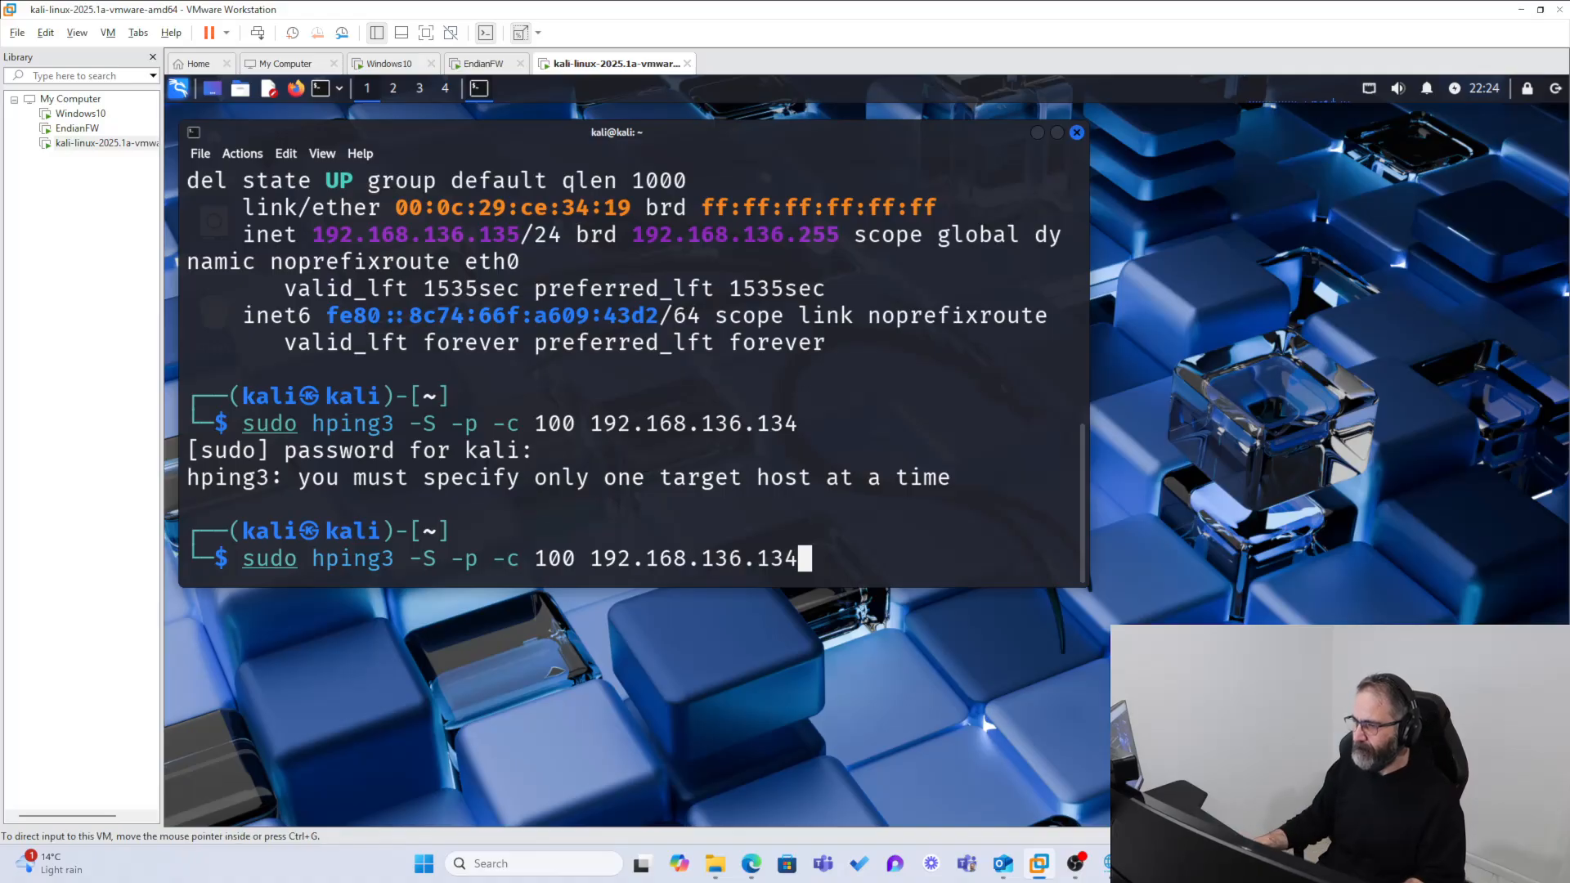
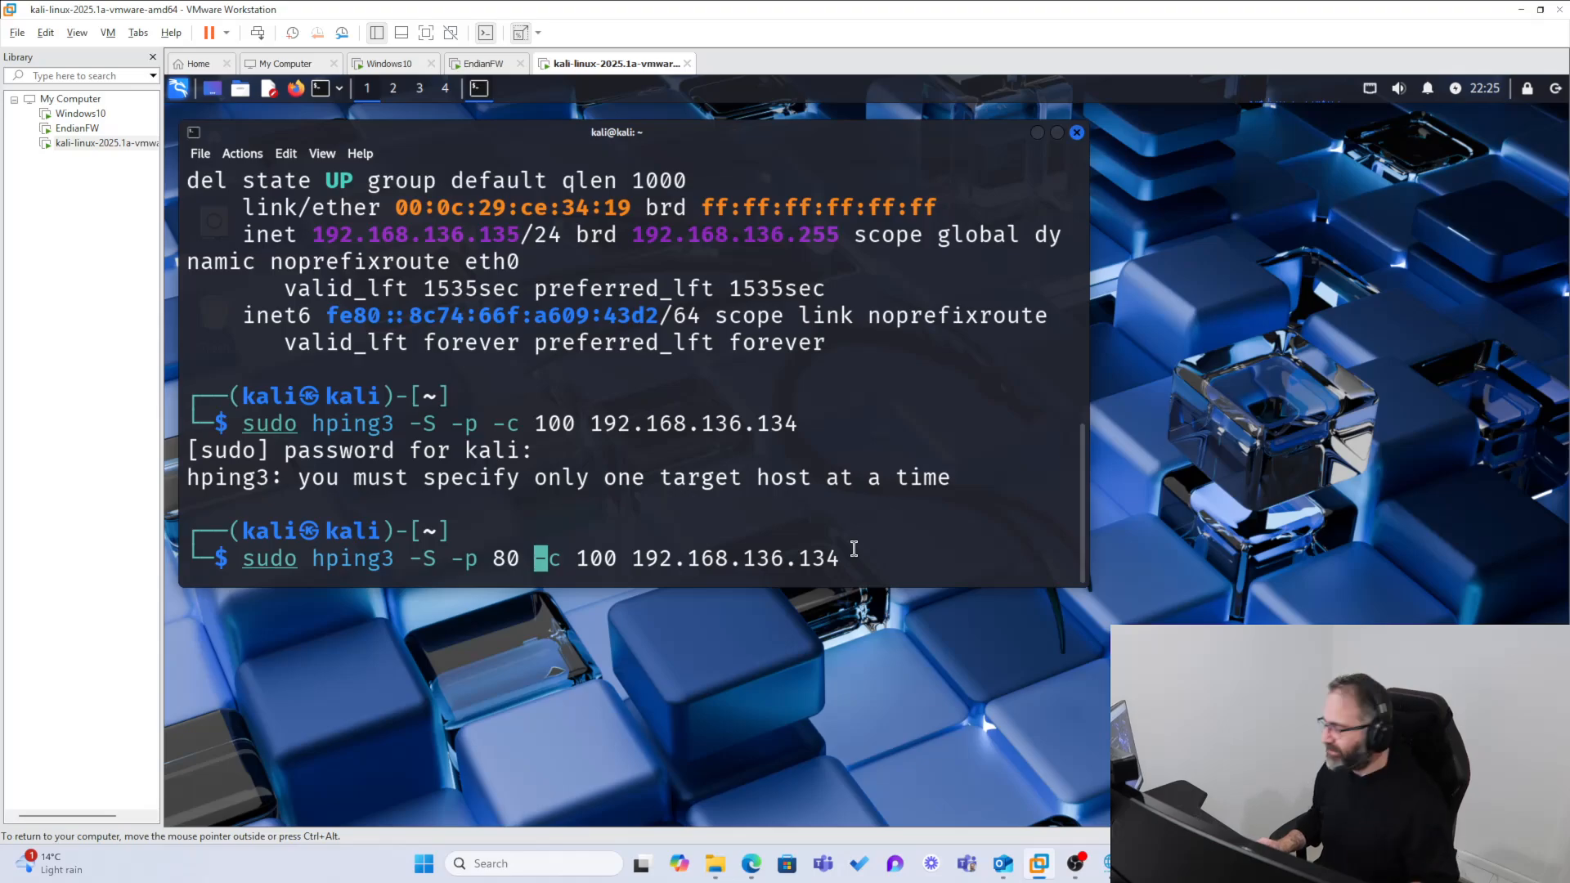
Step: Run sudo hping3 -S -p 80 -c 100 192.168.136.134 in the Kali terminal and switch to the EndianFW virtual machine
{"action": "key", "text": "Return"}
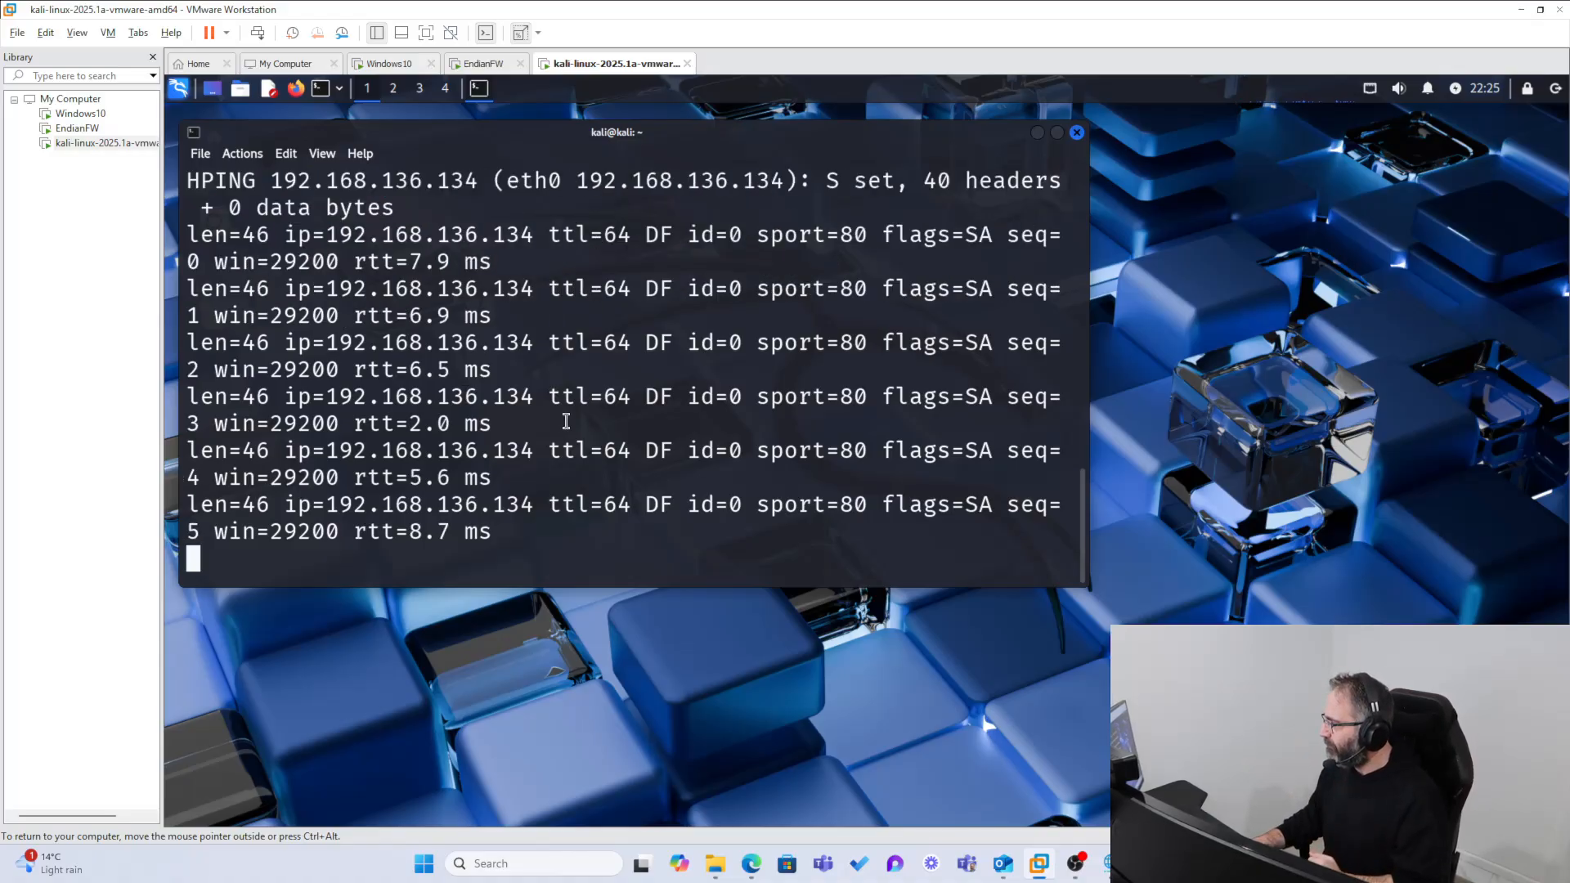
{"action": "left_click", "coordinate": [476, 65]}
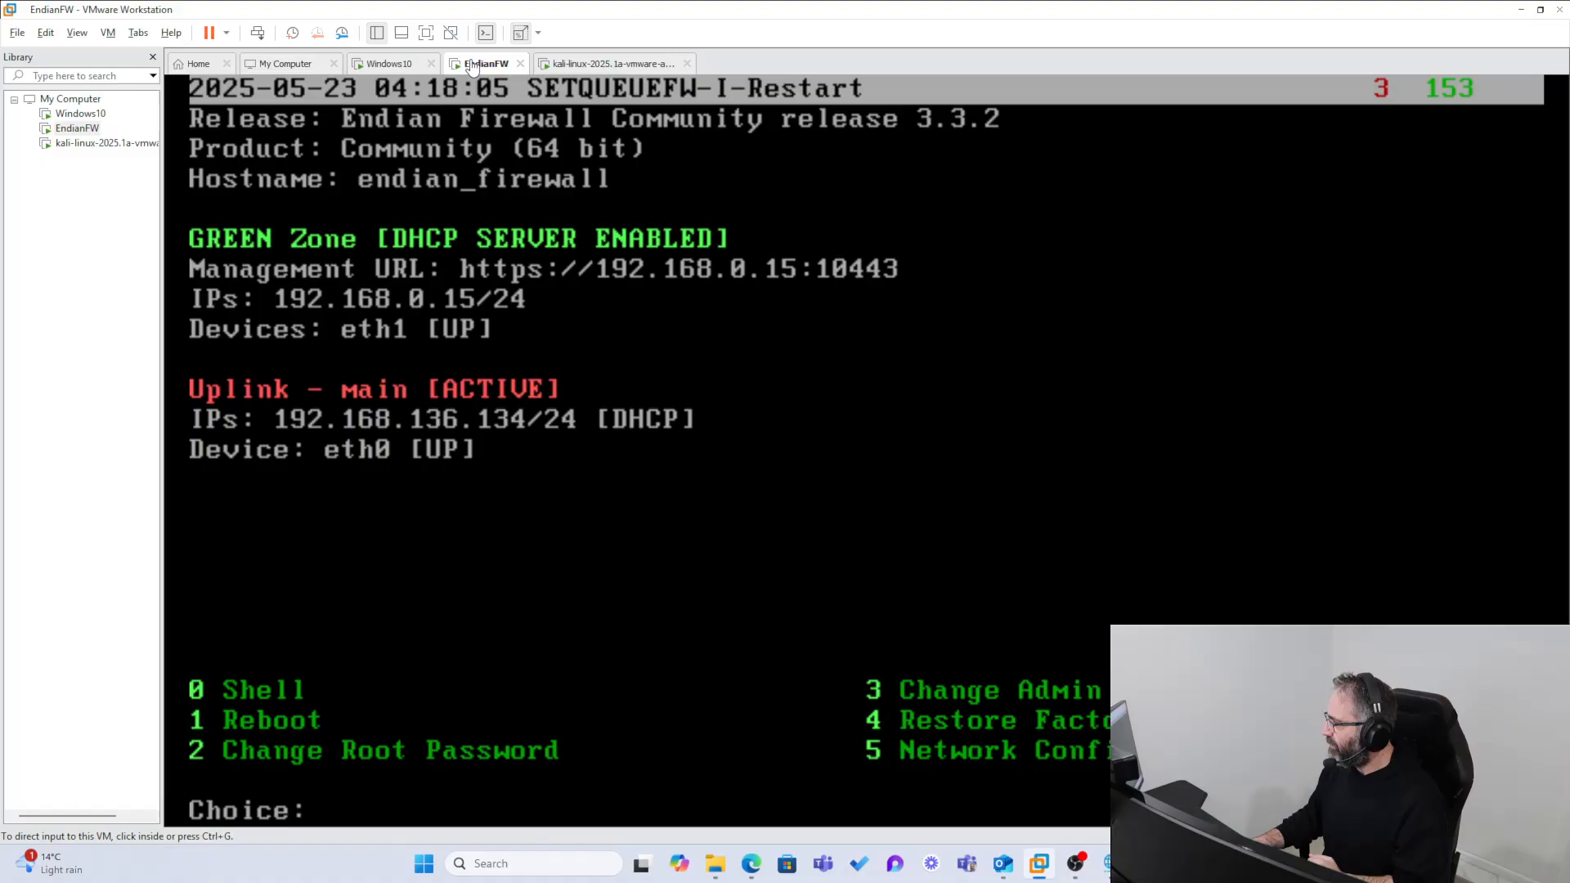
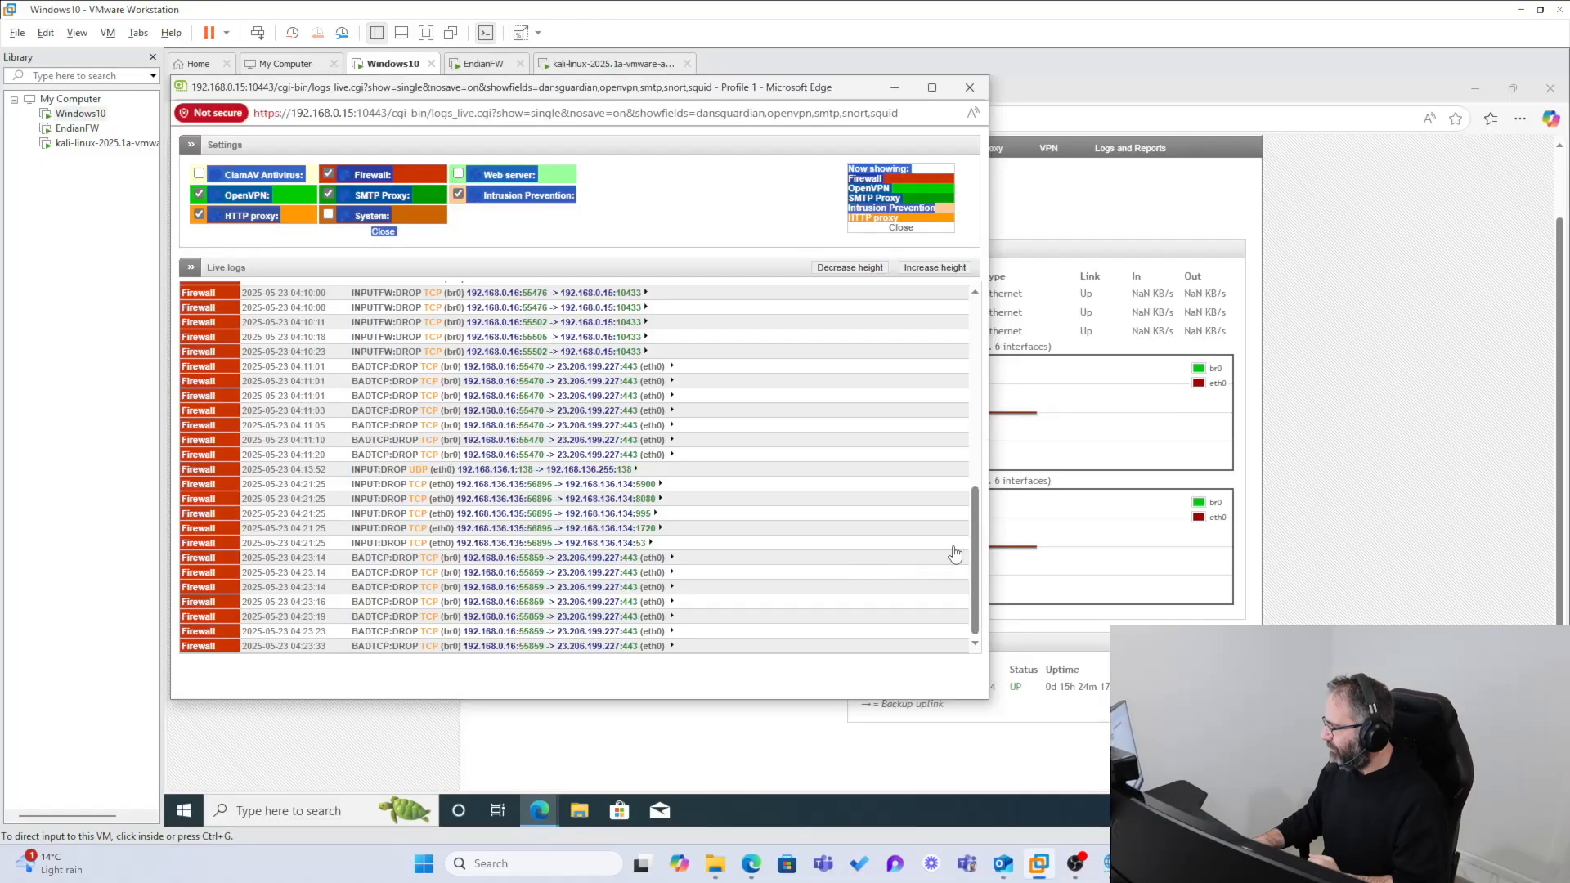
Step: Close and reopen the Endian live log viewer, and include the Firewall log among the displayed logs
{"action": "left_click", "coordinate": [544, 232]}
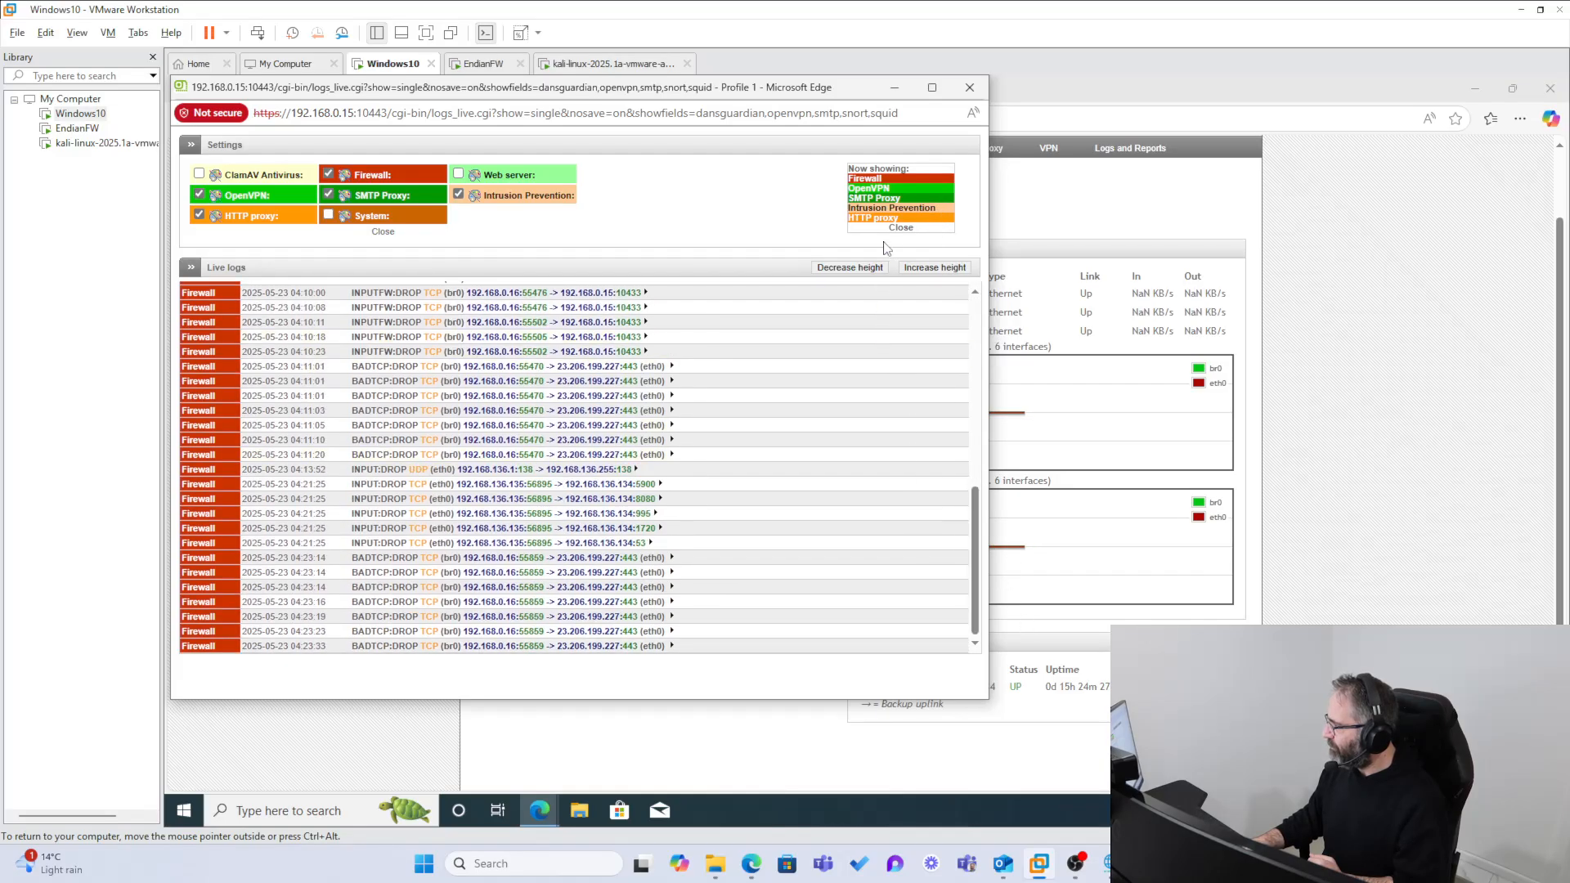
{"action": "left_click", "coordinate": [888, 230]}
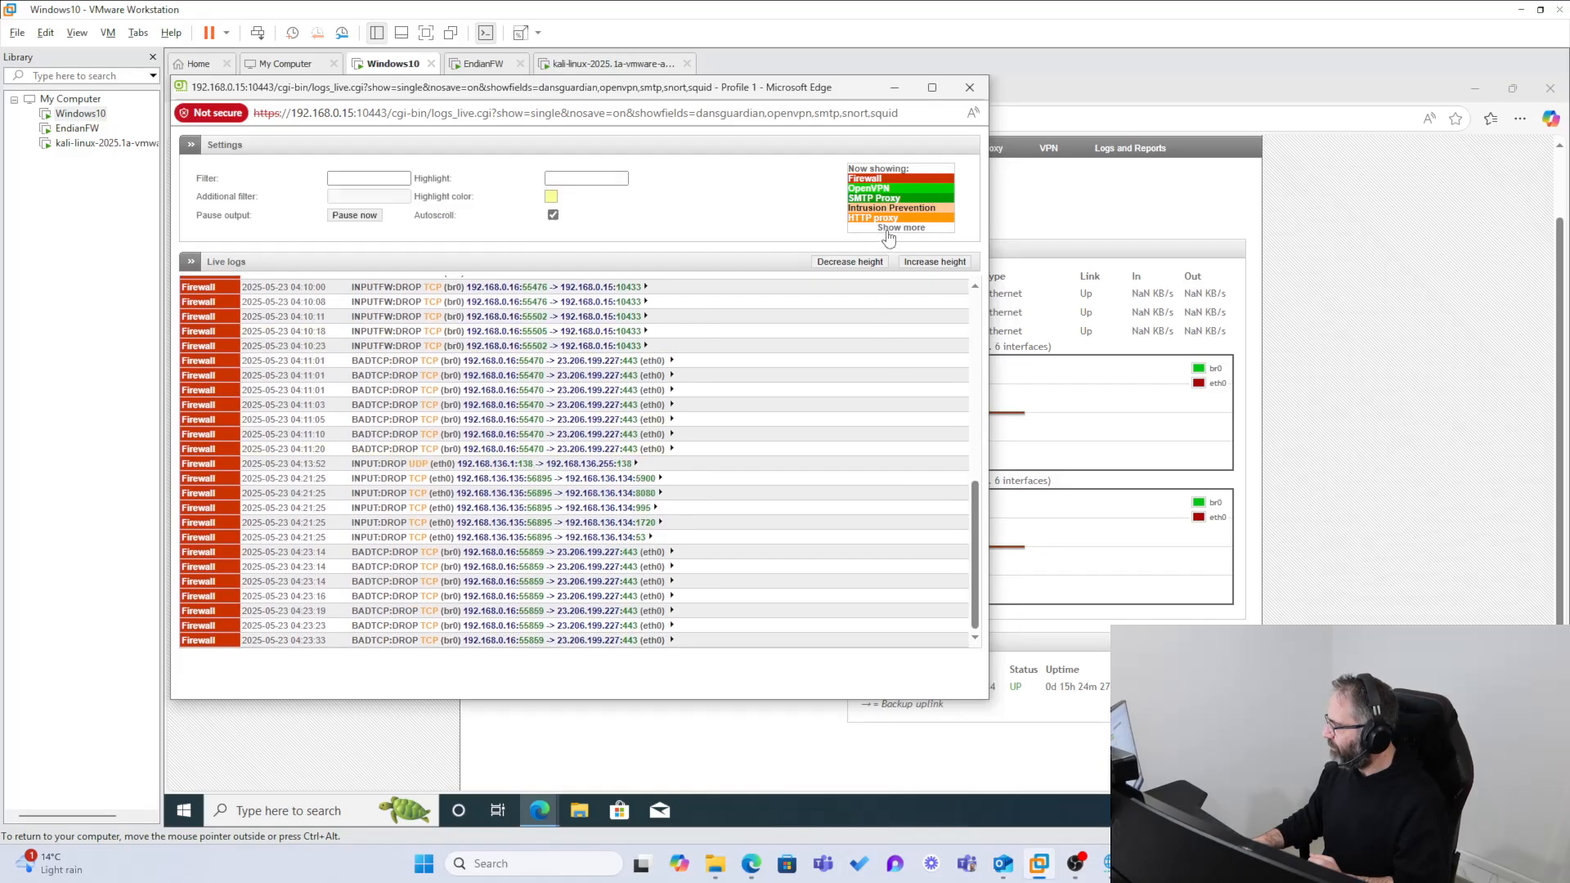
{"action": "left_click", "coordinate": [970, 87]}
{"action": "left_click", "coordinate": [710, 637]}
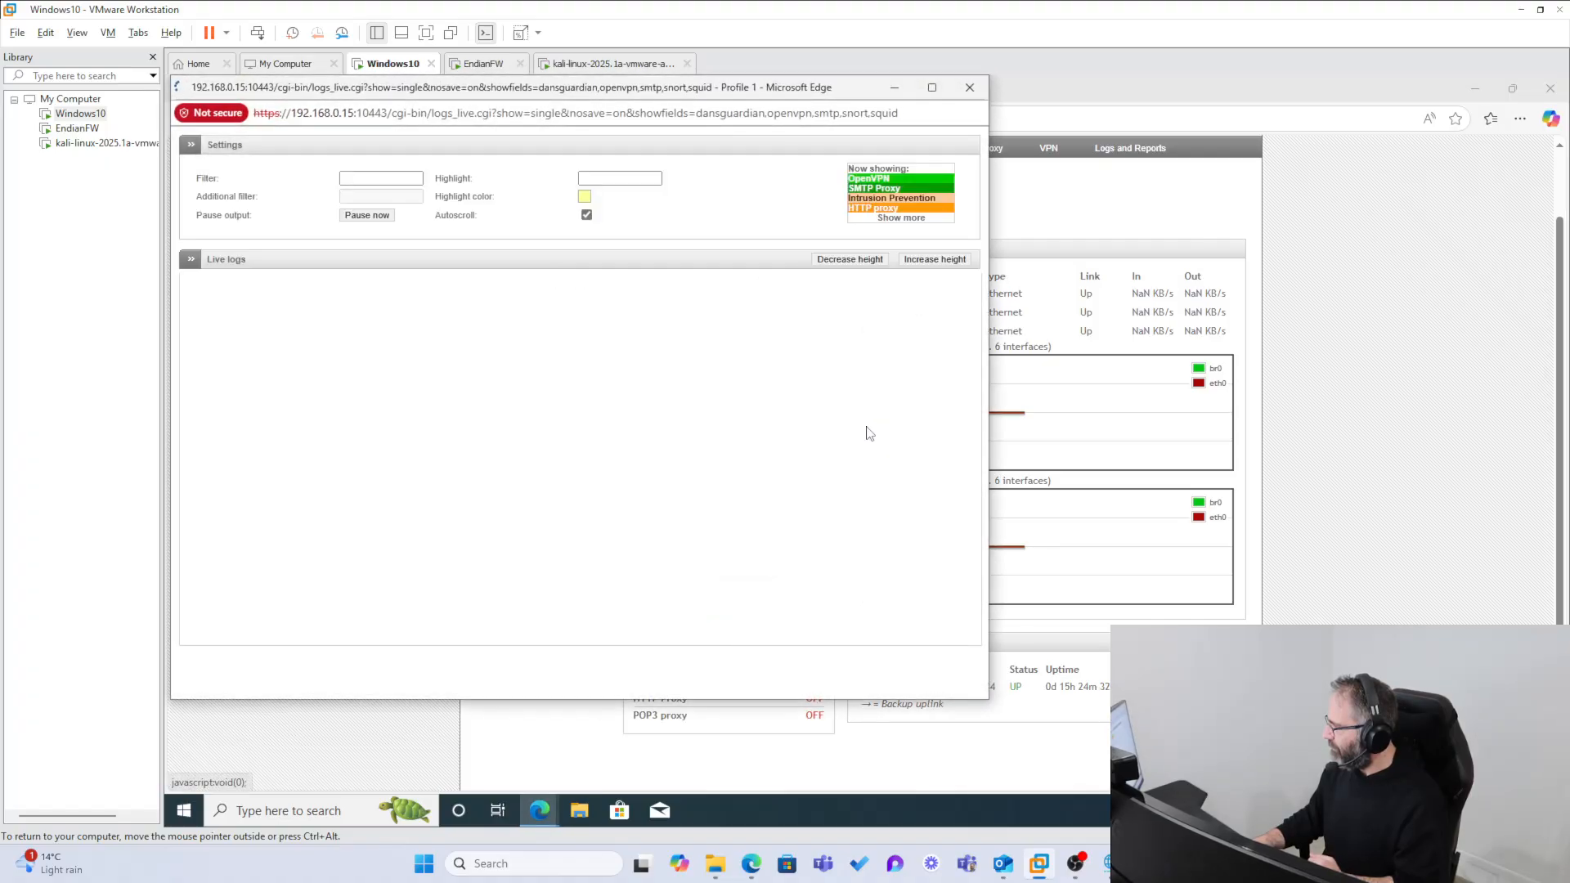
{"action": "left_click", "coordinate": [901, 218]}
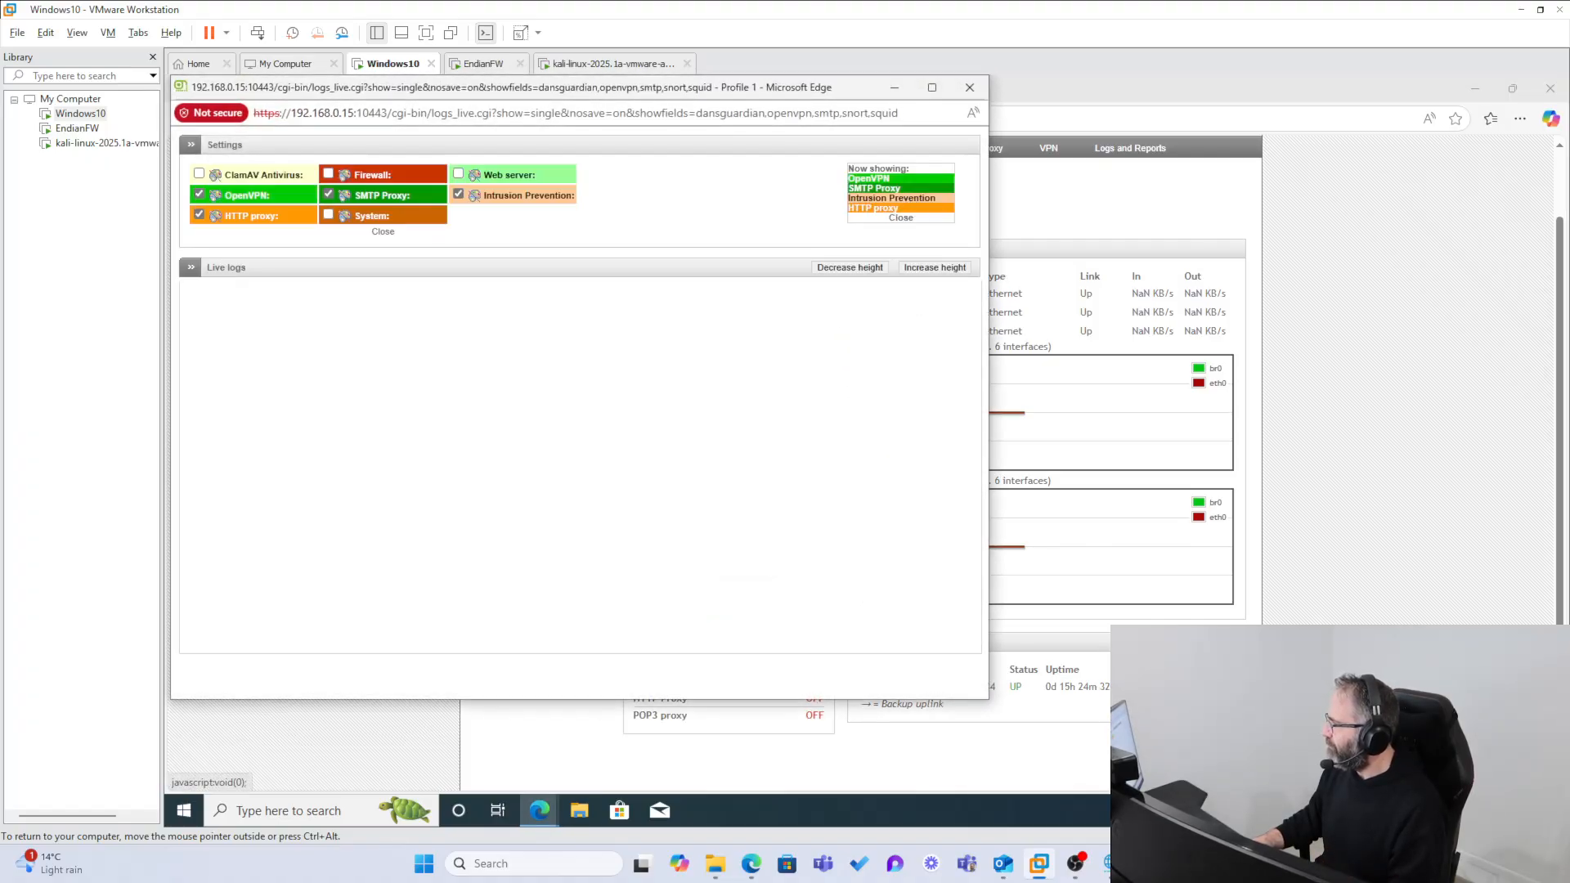
{"action": "left_click", "coordinate": [329, 174]}
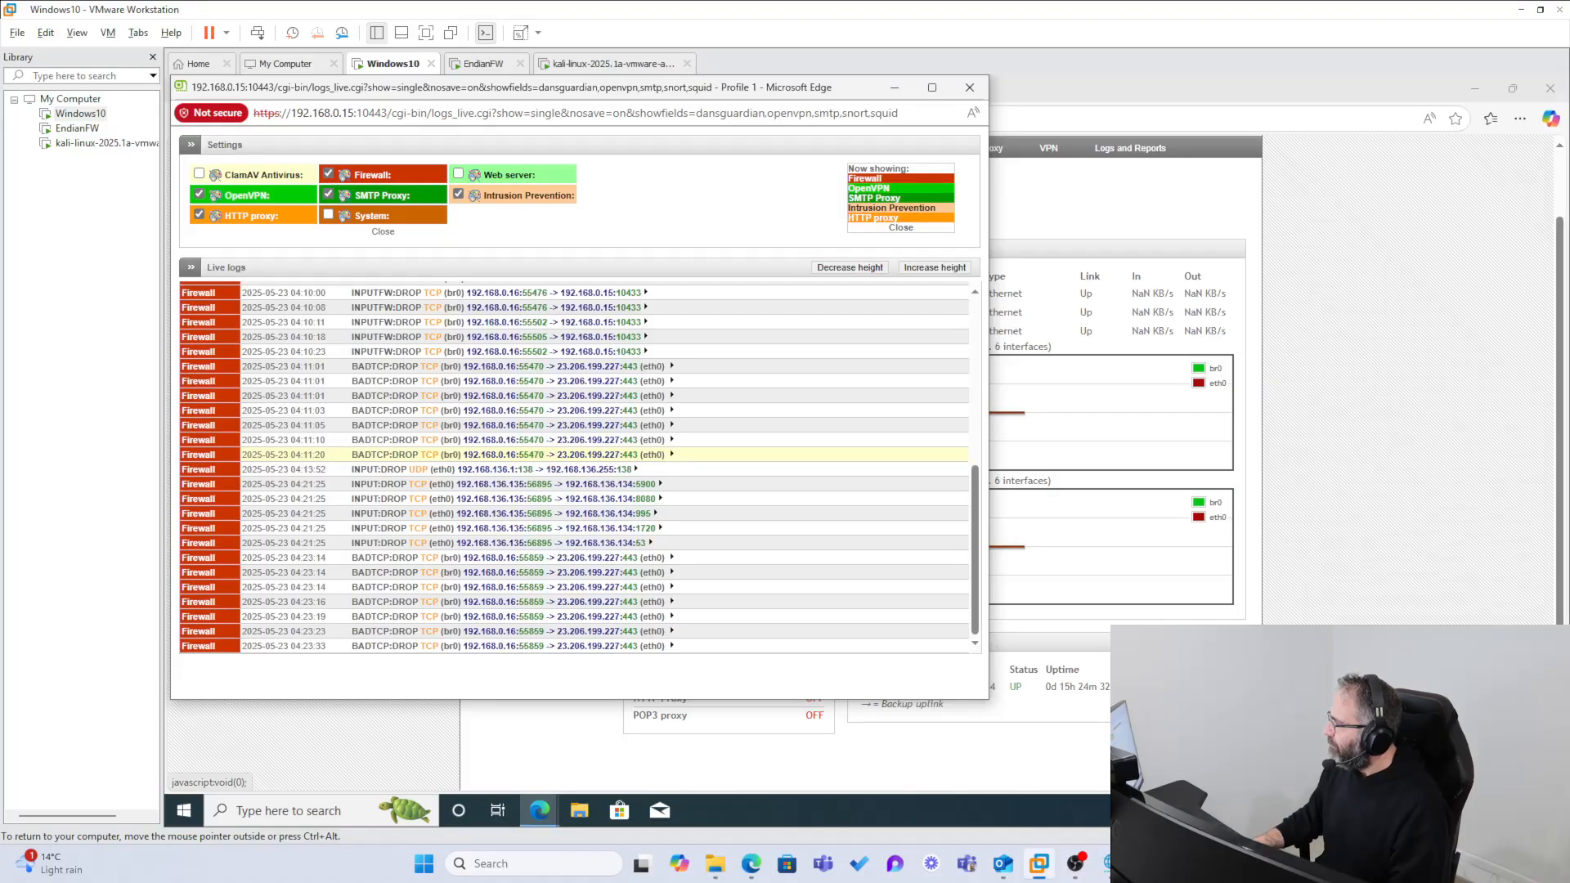
Step: Examine the live firewall log for dropped packets sent from the Kali machine to 192.168.136.134
{"action": "scroll", "coordinate": [582, 539], "scroll_direction": "up", "scroll_amount": 1}
{"action": "scroll", "coordinate": [582, 540], "scroll_direction": "down", "scroll_amount": 2}
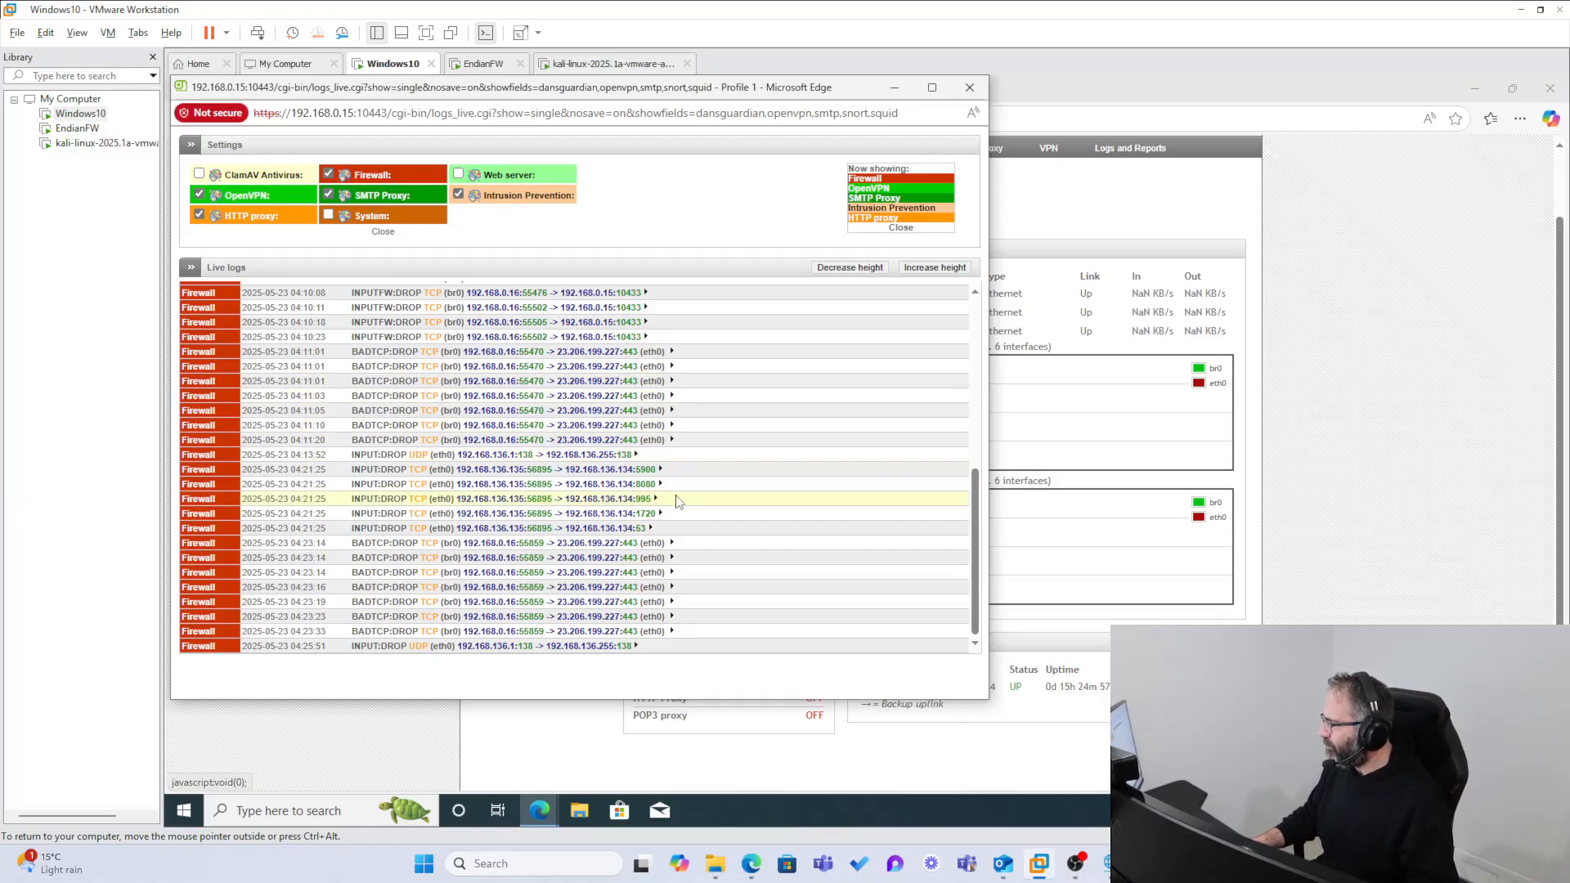
{"action": "scroll", "coordinate": [675, 546], "scroll_direction": "up", "scroll_amount": 3}
{"action": "scroll", "coordinate": [673, 543], "scroll_direction": "up", "scroll_amount": 1}
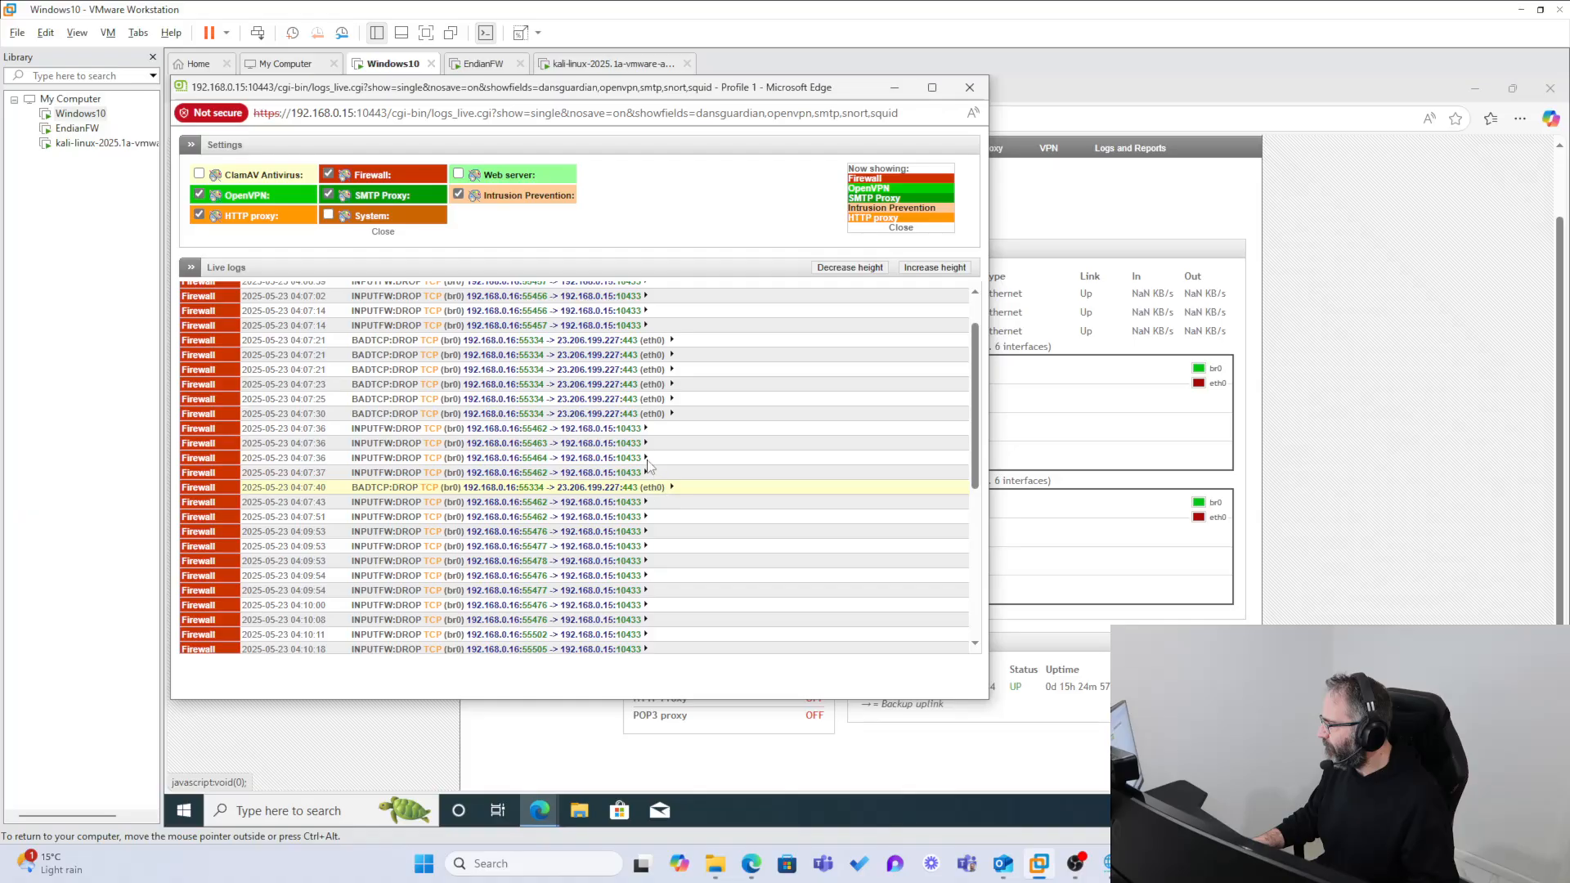
{"action": "scroll", "coordinate": [646, 454], "scroll_direction": "up", "scroll_amount": 3}
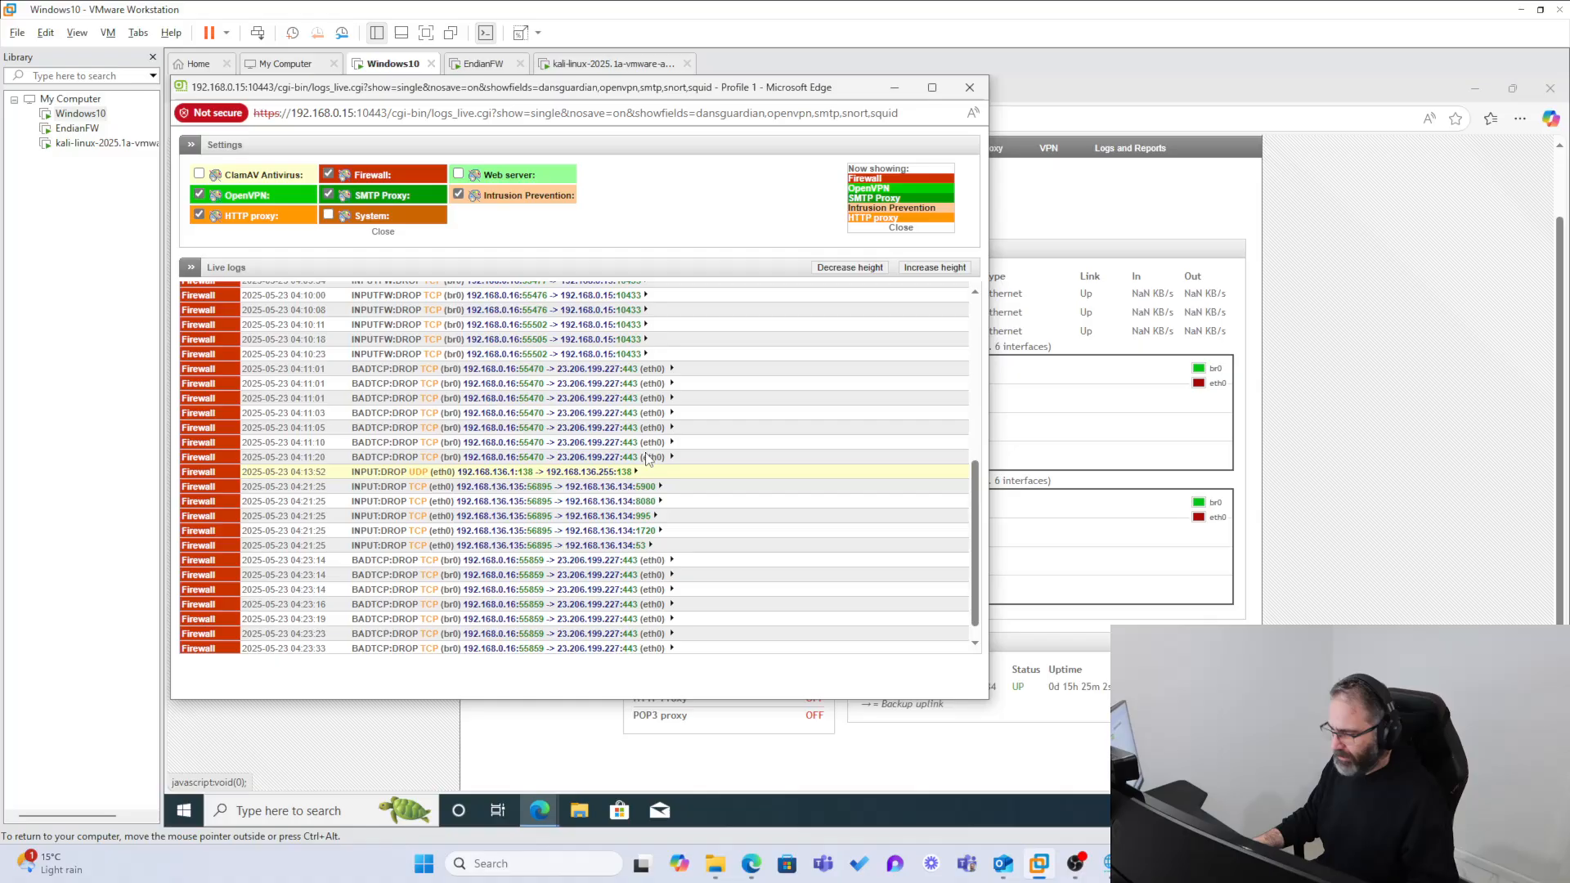
{"action": "scroll", "coordinate": [646, 456], "scroll_direction": "up", "scroll_amount": 1}
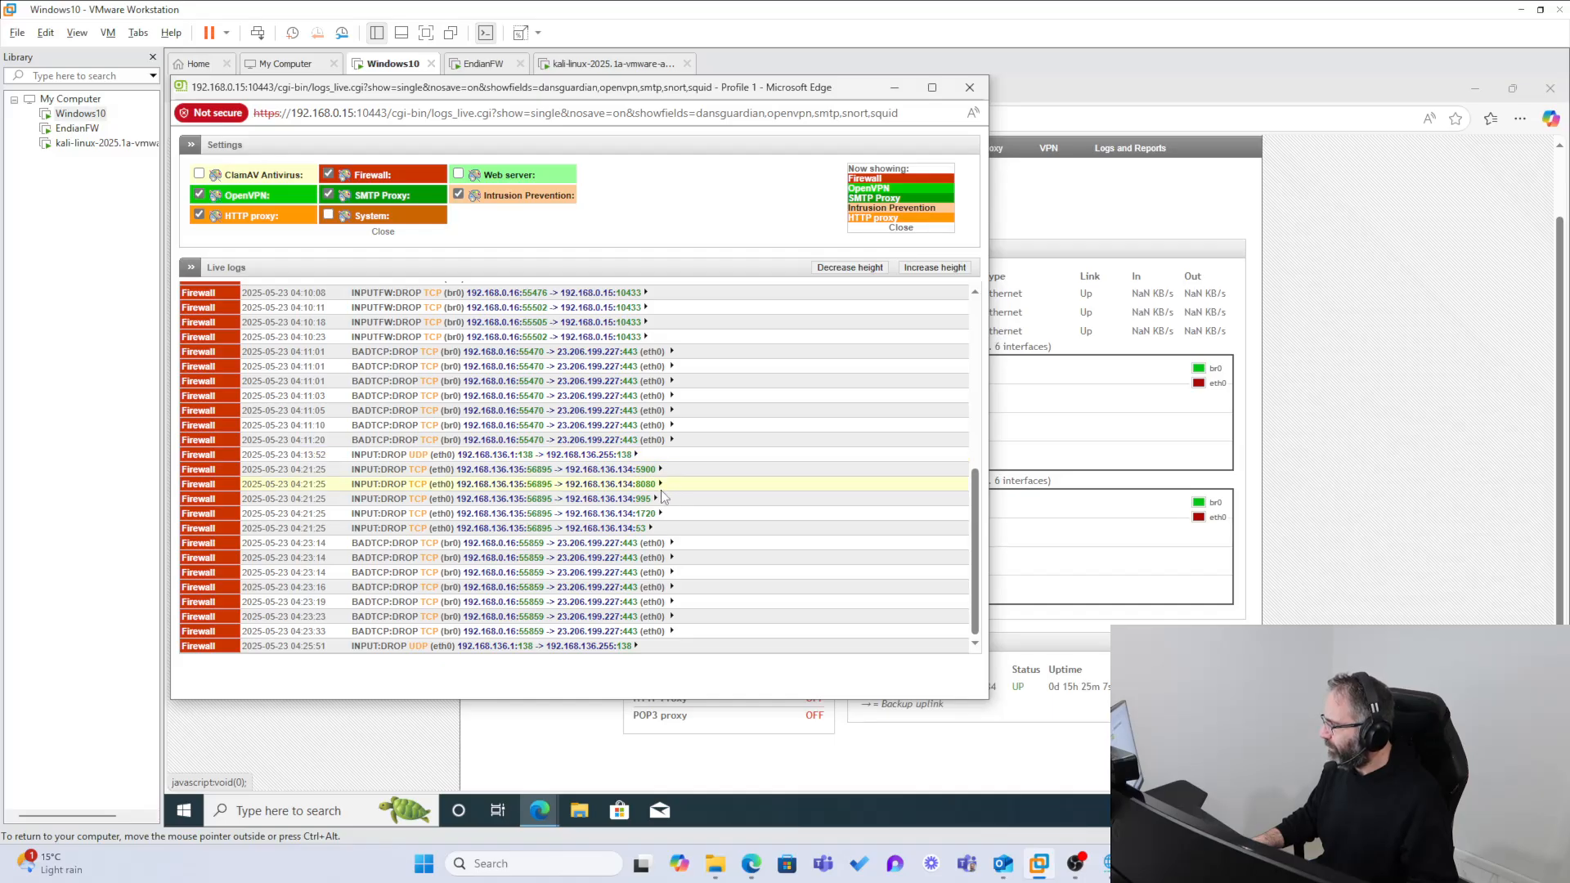
{"action": "scroll", "coordinate": [661, 493], "scroll_direction": "up", "scroll_amount": 1}
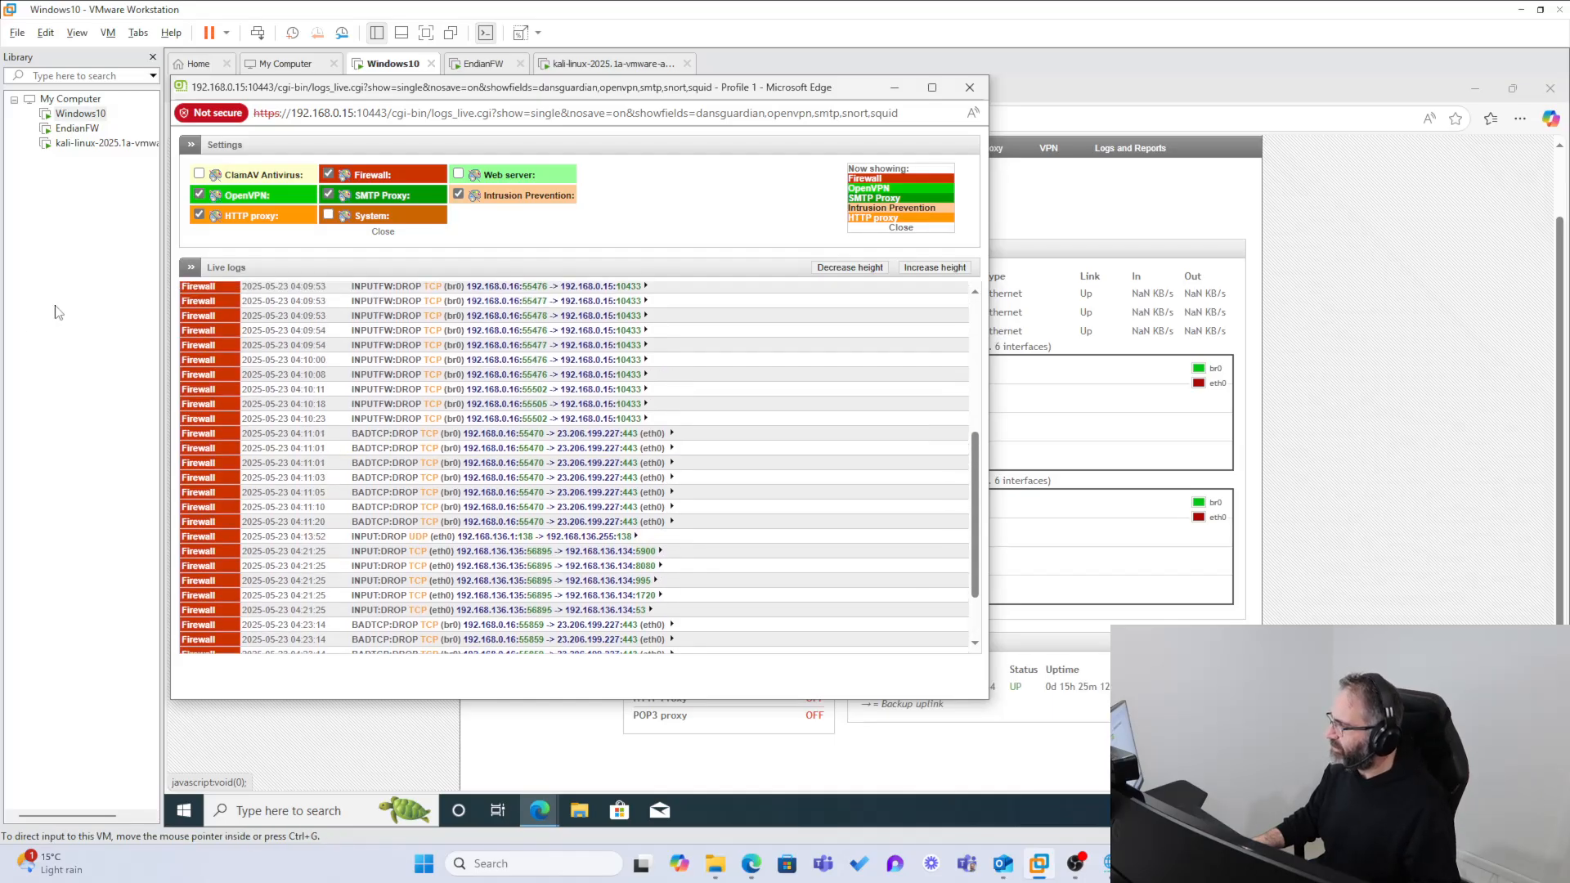
Step: Switch to the Kali virtual machine, stop the running hping3 test and recall its command for editing
{"action": "left_click", "coordinate": [562, 66]}
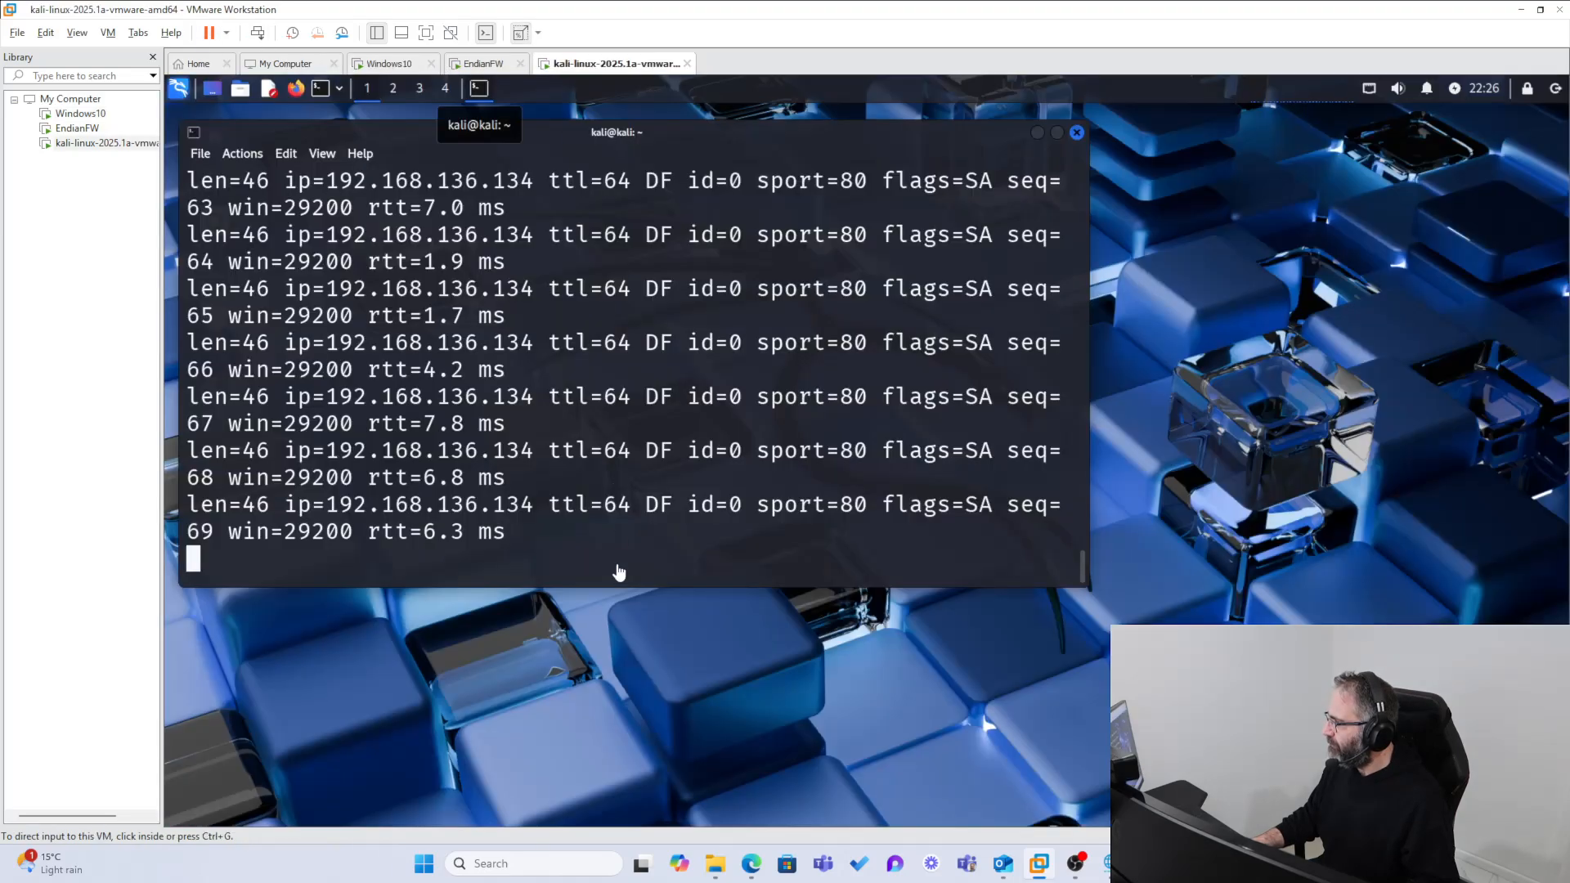
{"action": "key", "text": "ctrl+c"}
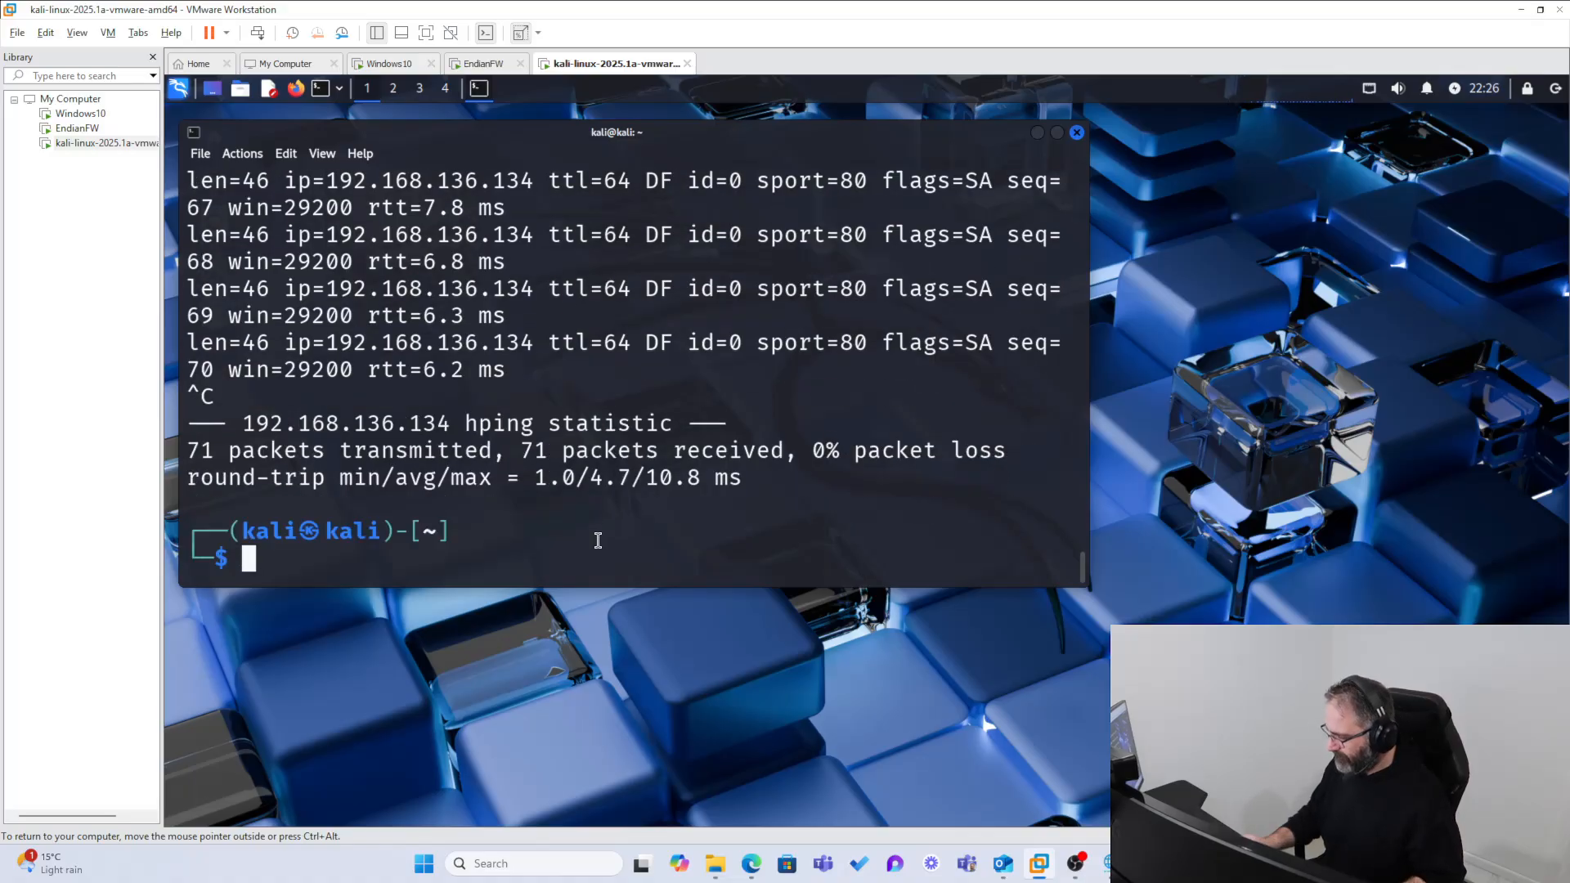
{"action": "key", "text": "Up"}
{"action": "key", "text": "Left"}
{"action": "key", "text": "Left"}
{"action": "key", "text": "Left"}
{"action": "key", "text": "Left"}
{"action": "key", "text": "Left"}
{"action": "key", "text": "Left"}
{"action": "key", "text": "Left"}
{"action": "key", "text": "Left"}
{"action": "key", "text": "Left"}
{"action": "key", "text": "Left"}
{"action": "key", "text": "Left"}
{"action": "key", "text": "Left"}
{"action": "key", "text": "Left"}
{"action": "key", "text": "Left"}
{"action": "key", "text": "Left"}
{"action": "key", "text": "Left"}
{"action": "key", "text": "Left"}
{"action": "key", "text": "Left"}
{"action": "key", "text": "Left"}
{"action": "key", "text": "Left"}
{"action": "key", "text": "Left"}
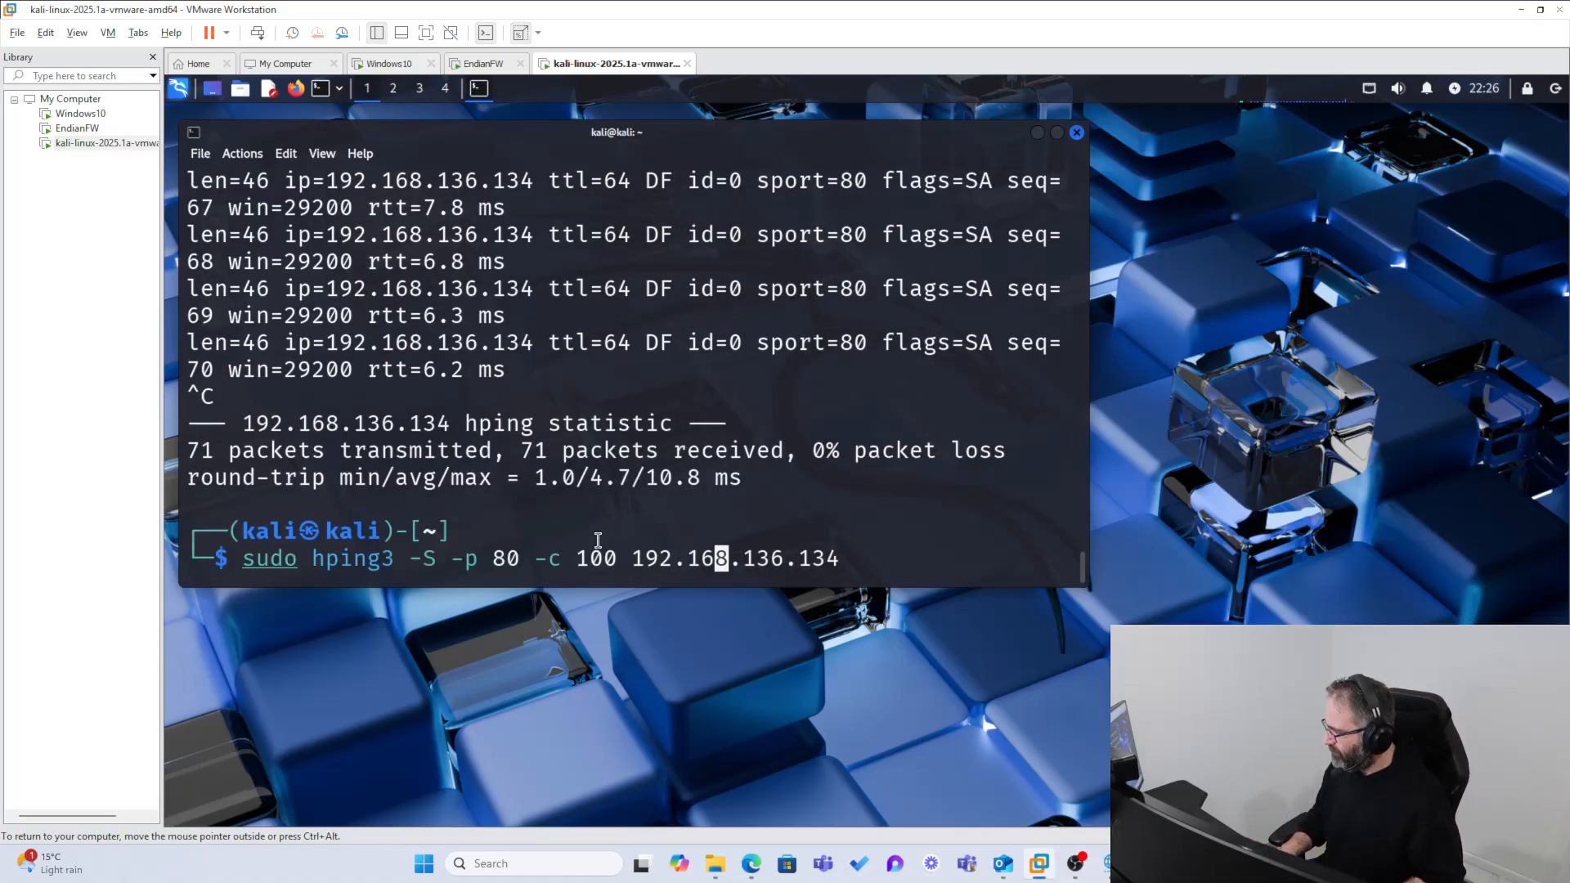
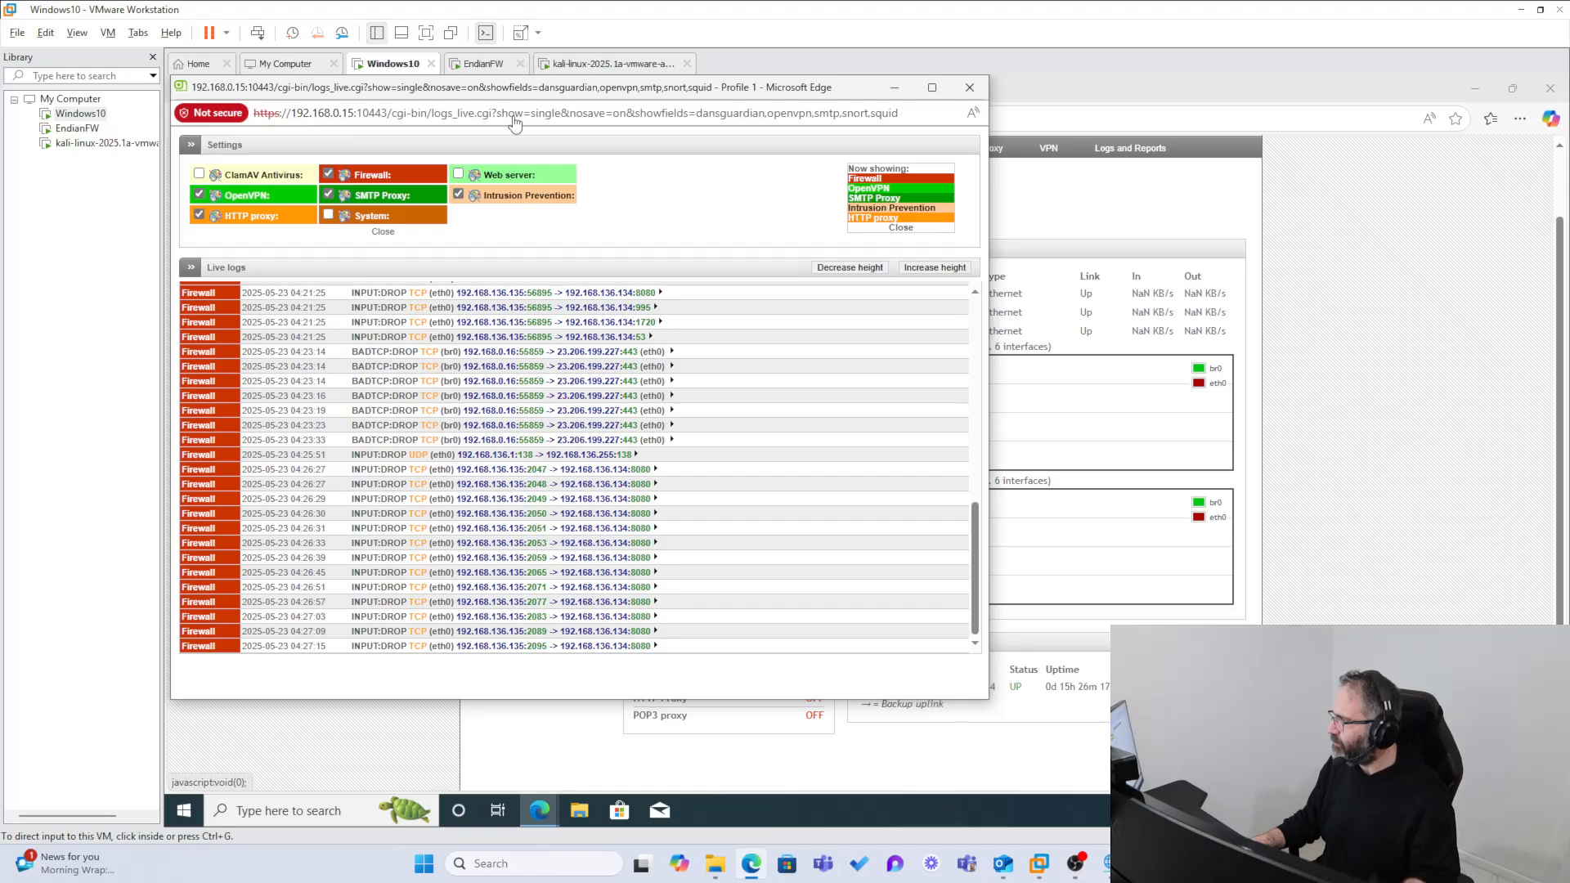
Step: Return to the Kali virtual machine and check the hping3 SYN test against port 8080 of 192.168.136.134
{"action": "left_click", "coordinate": [613, 64]}
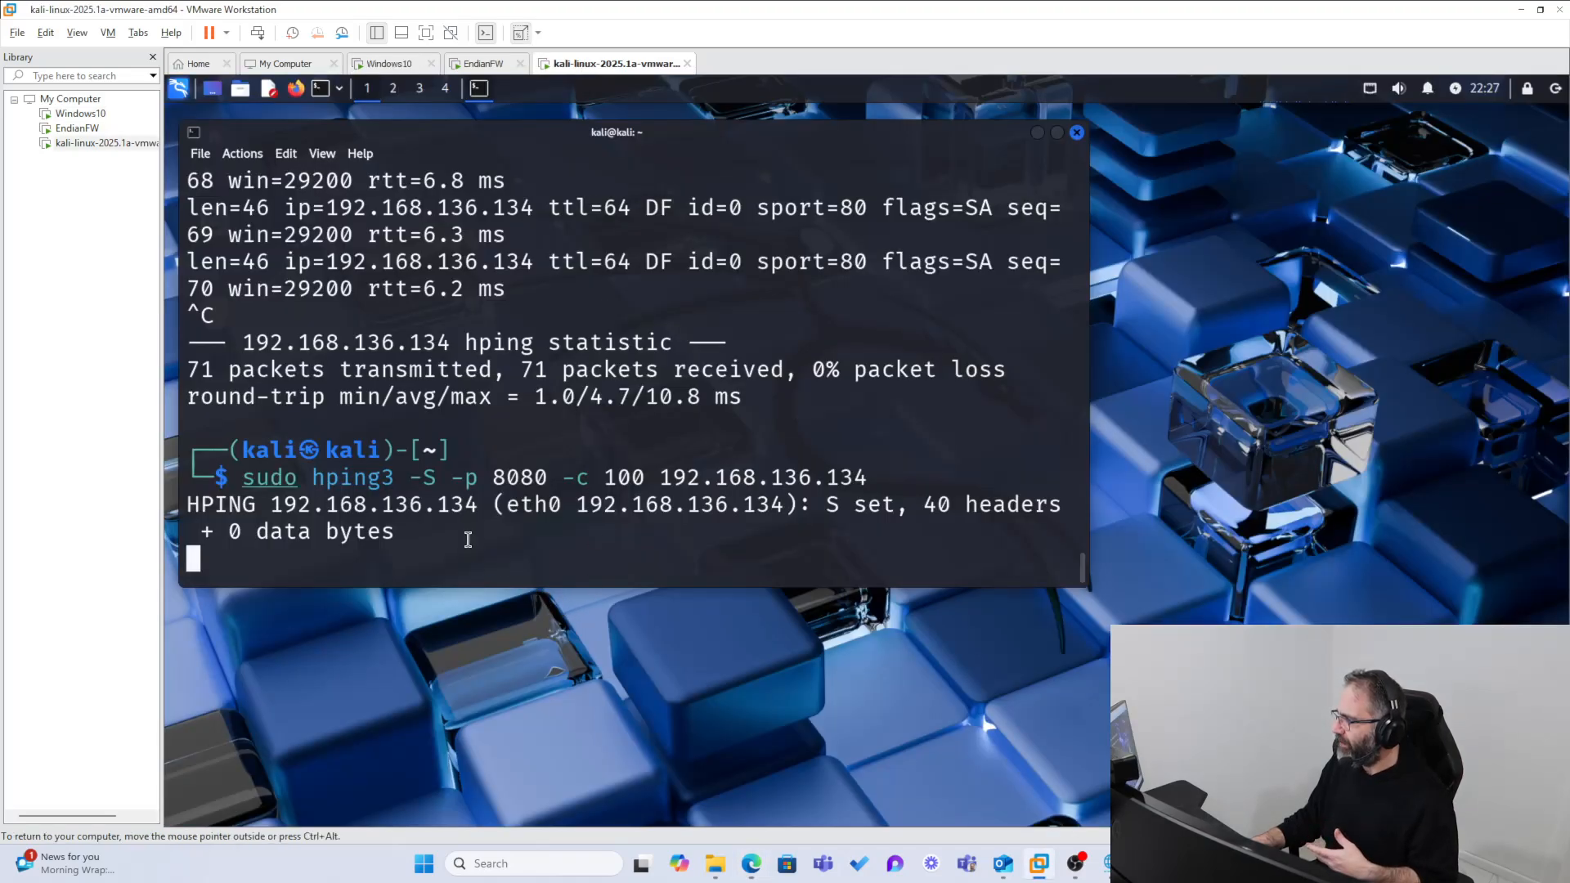
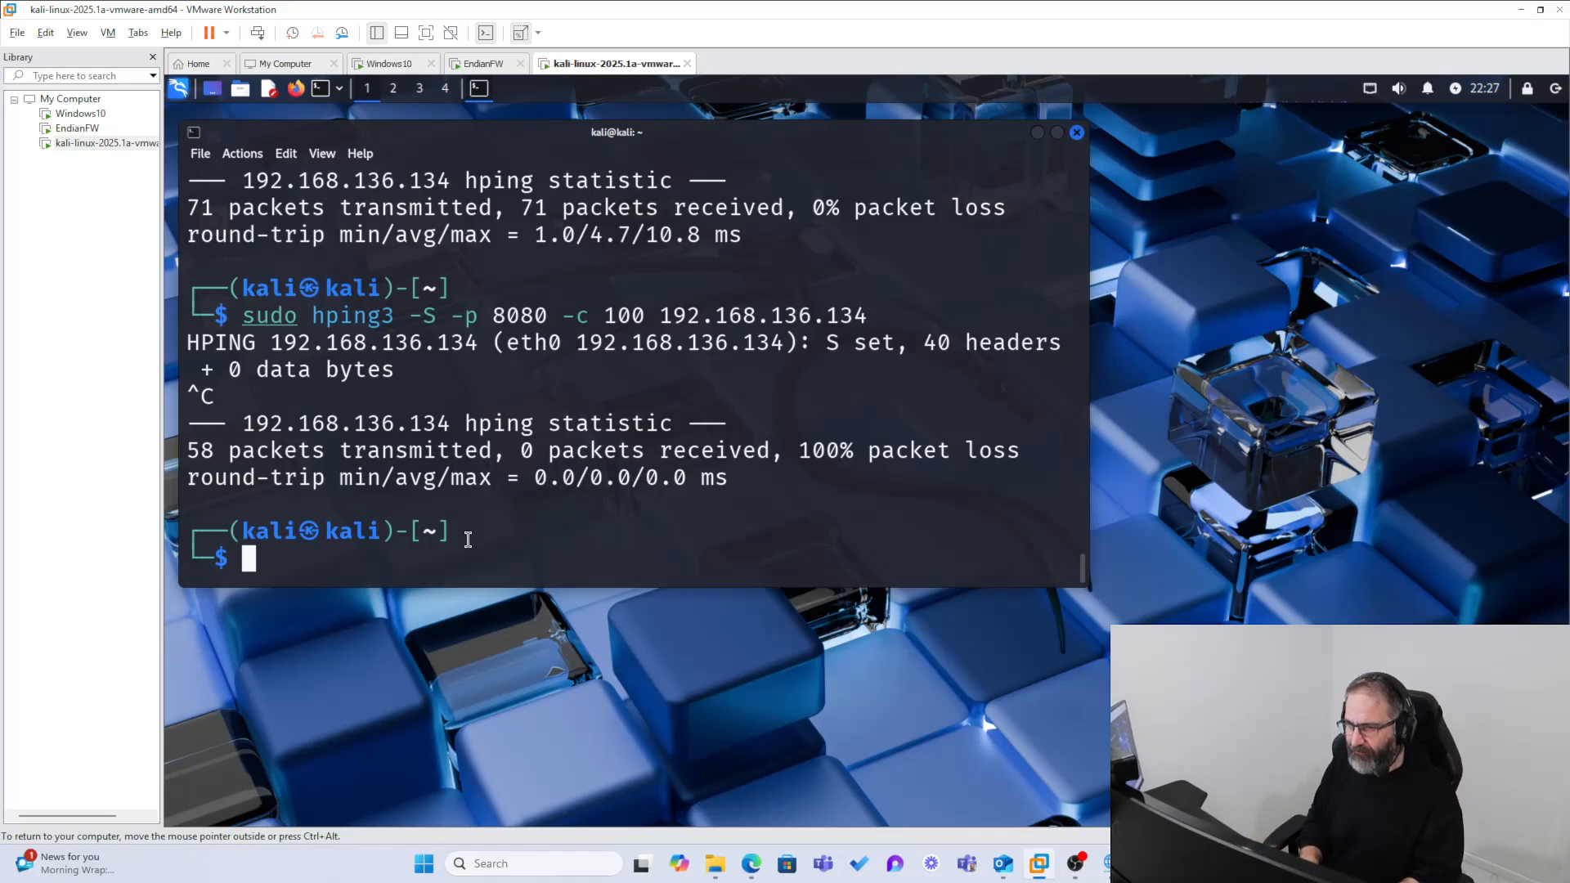
Step: Begin a new hping3 command with sudo at the Kali terminal prompt
{"action": "type", "text": "sudo"}
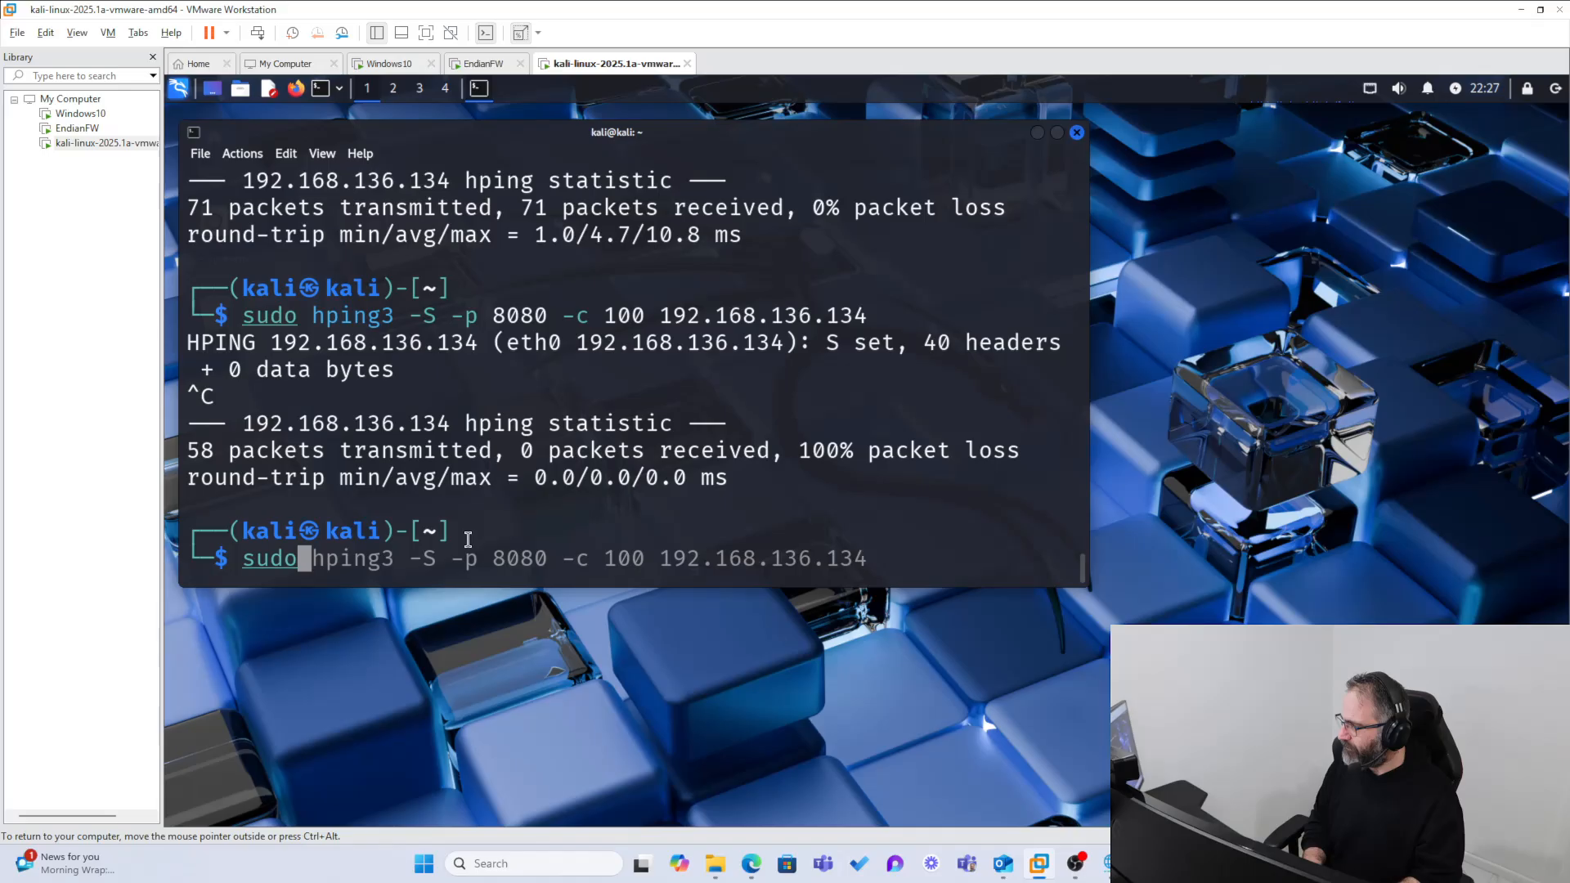
{"action": "type", "text": " hping"}
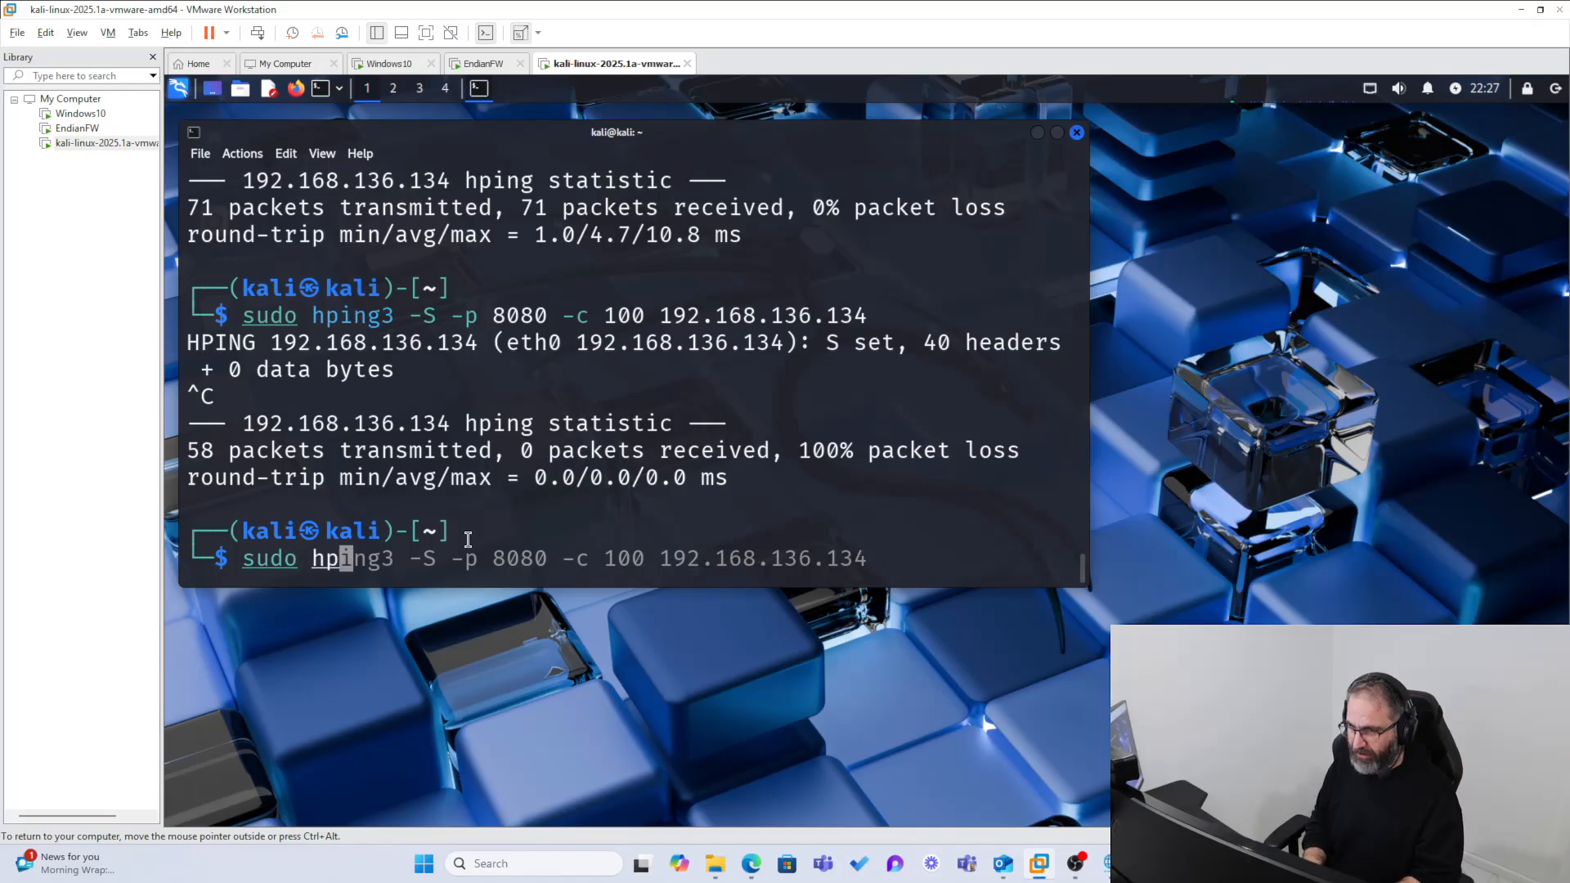
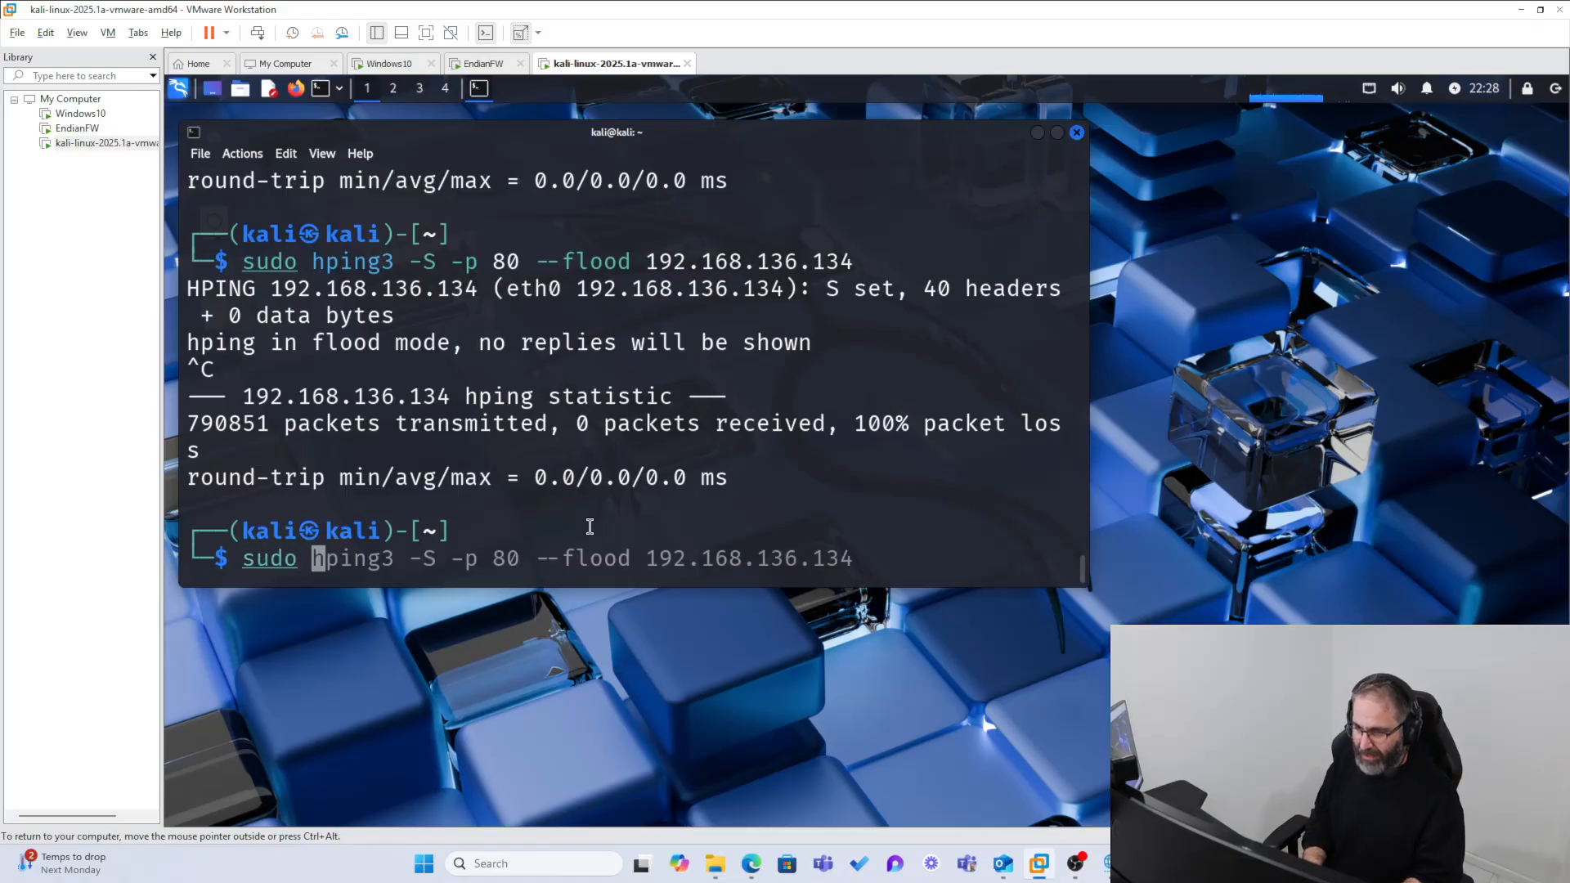
Step: Enter nmap after sudo at the Kali terminal prompt to start a new scan command
{"action": "type", "text": "nmap -T4 -A -v 192.168.136.134"}
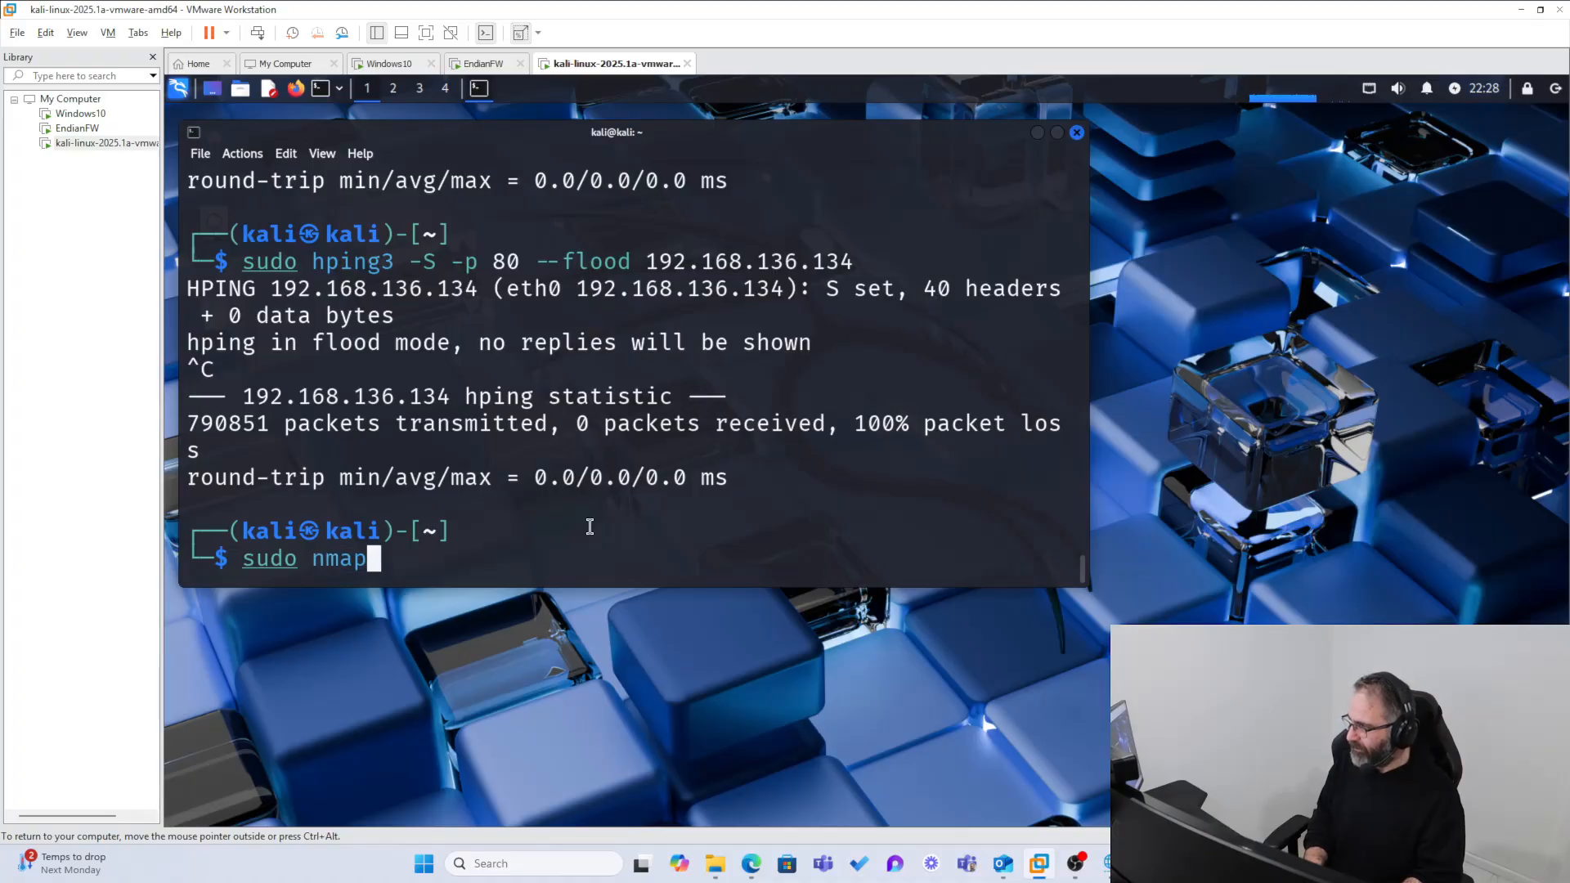
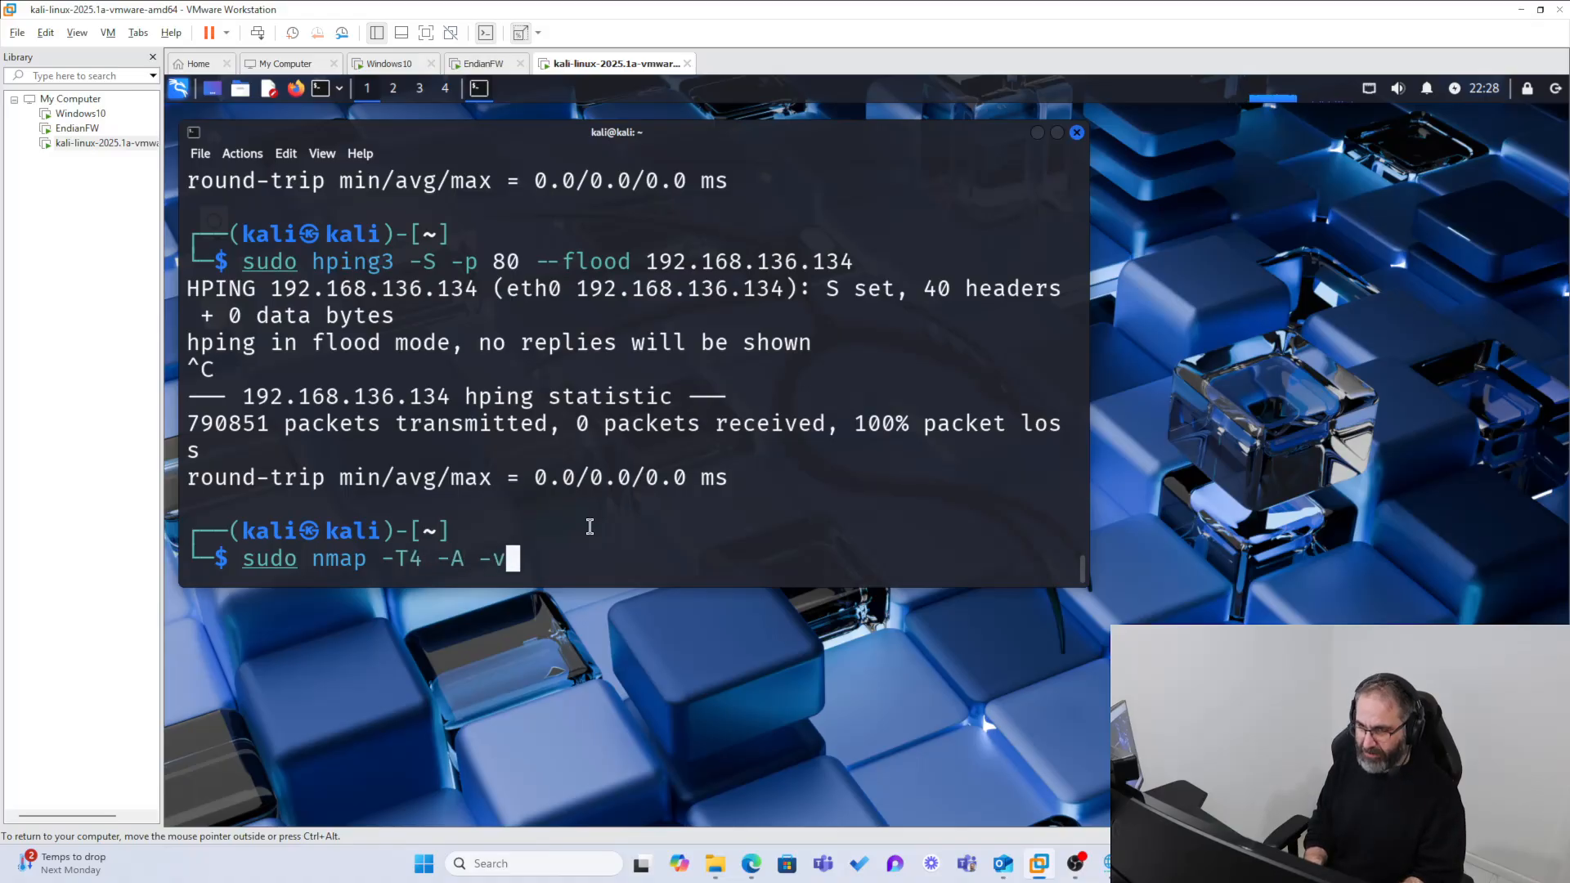
Step: Complete and run the scan command sudo nmap -T4 -A -v 192.168.136.134 in the Kali terminal
{"action": "type", "text": "192.1"}
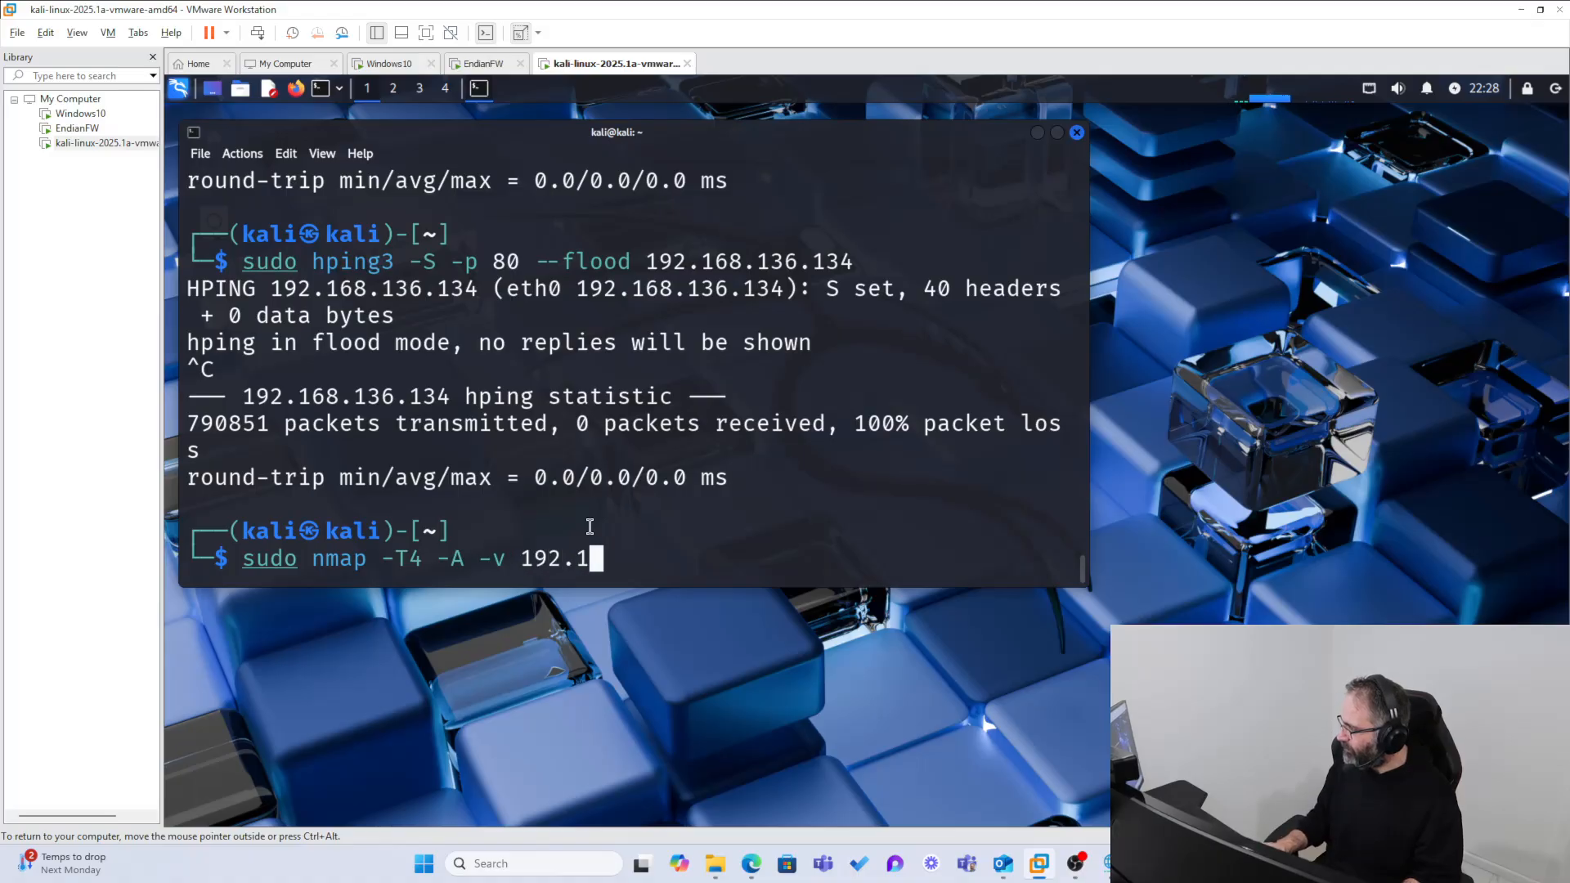
{"action": "type", "text": "68.136.134"}
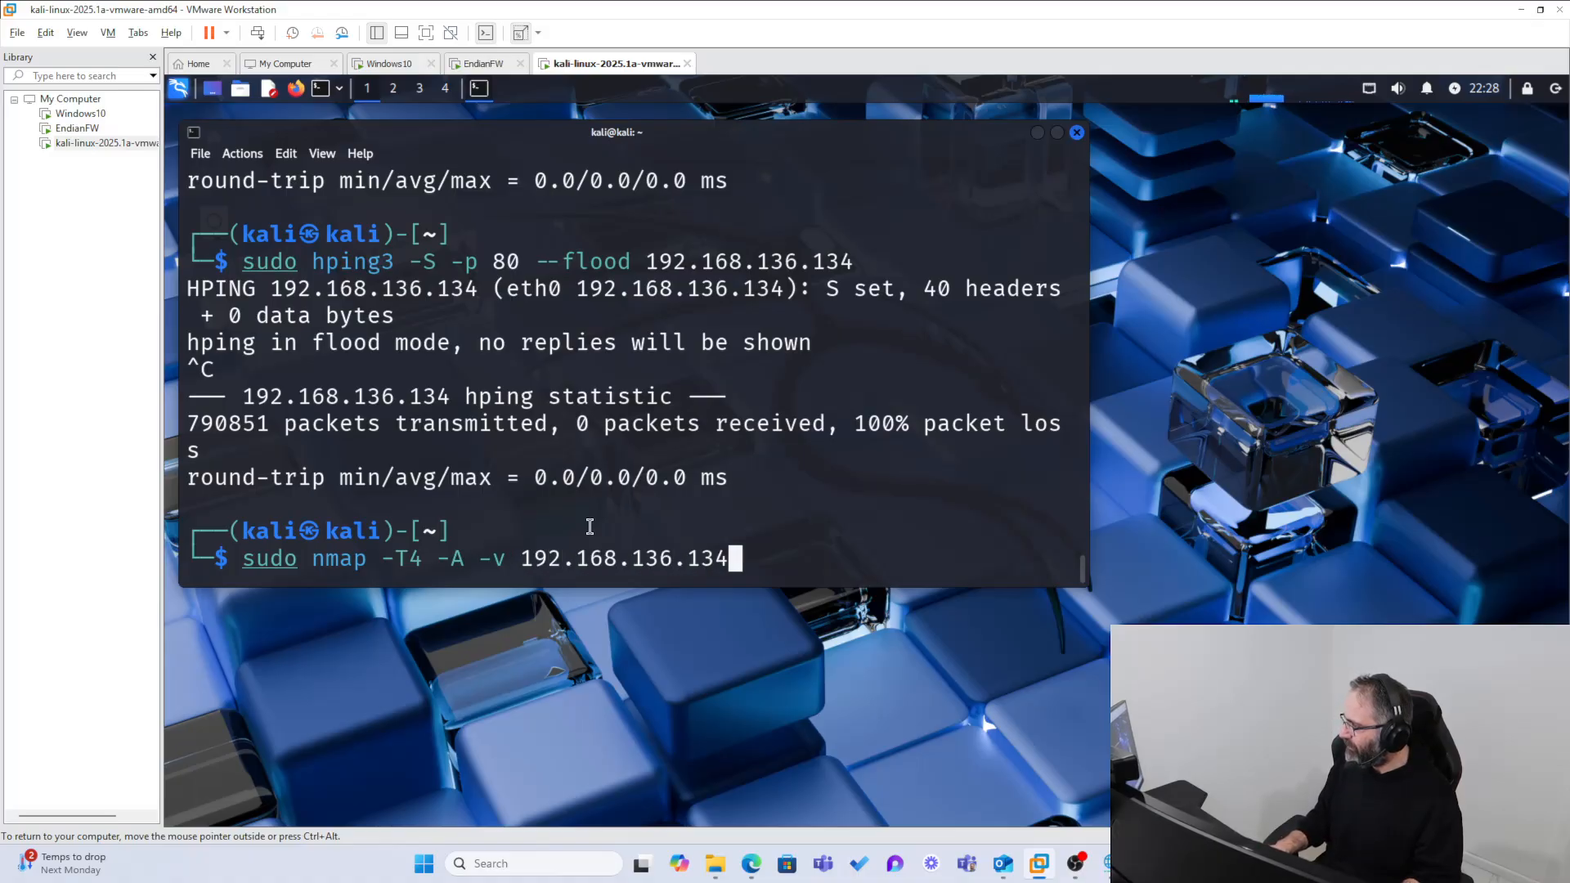
{"action": "key", "text": "Return"}
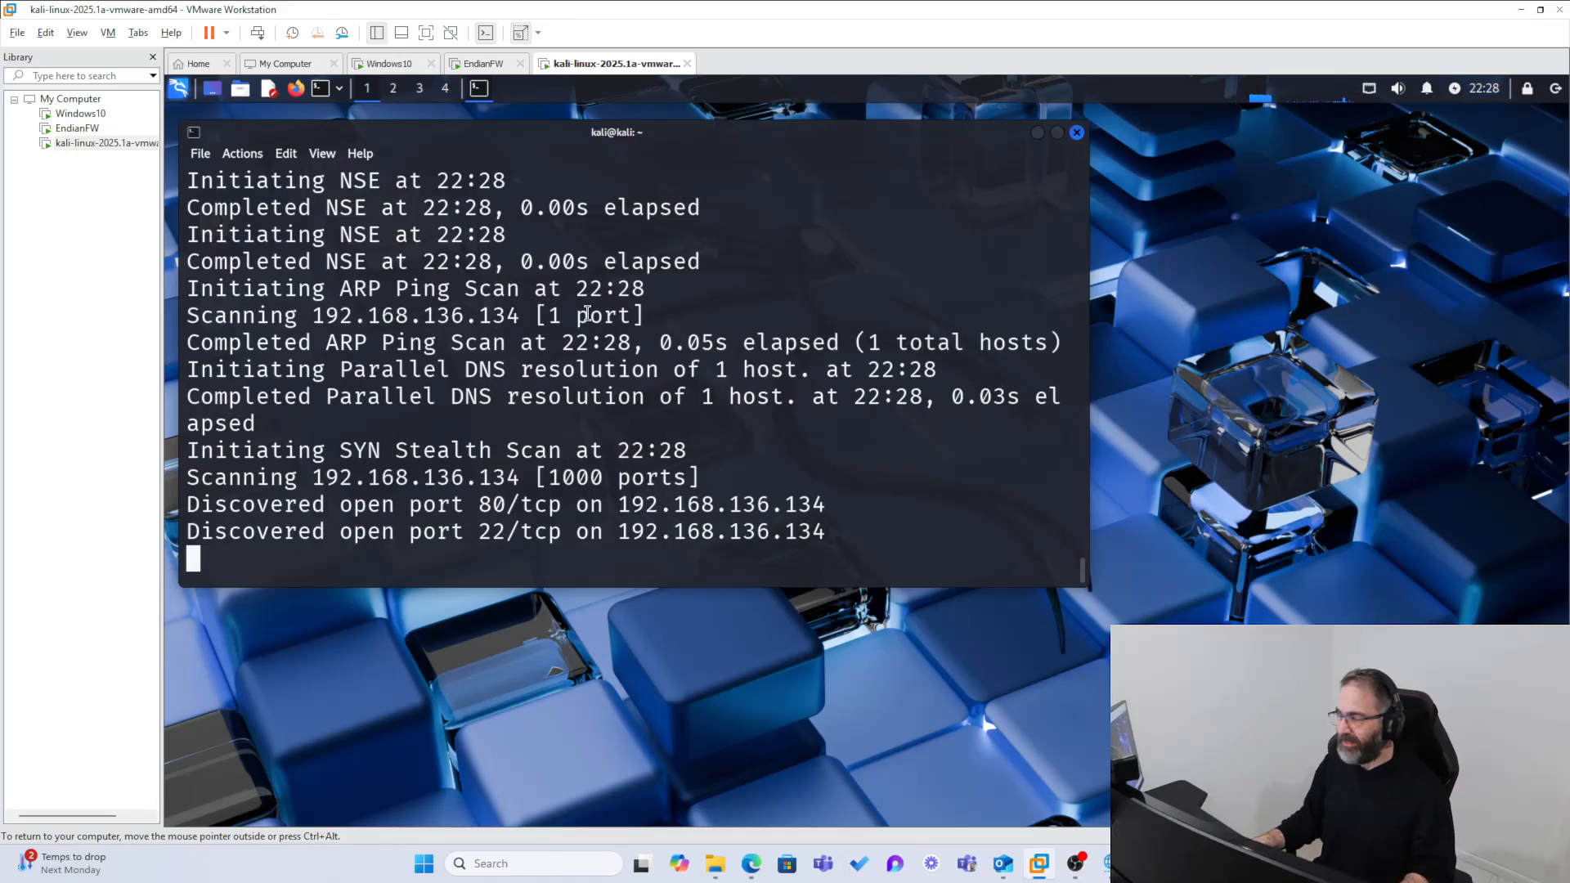
{"action": "scroll", "coordinate": [587, 419], "scroll_direction": "up", "scroll_amount": 3}
{"action": "scroll", "coordinate": [587, 420], "scroll_direction": "down", "scroll_amount": 5}
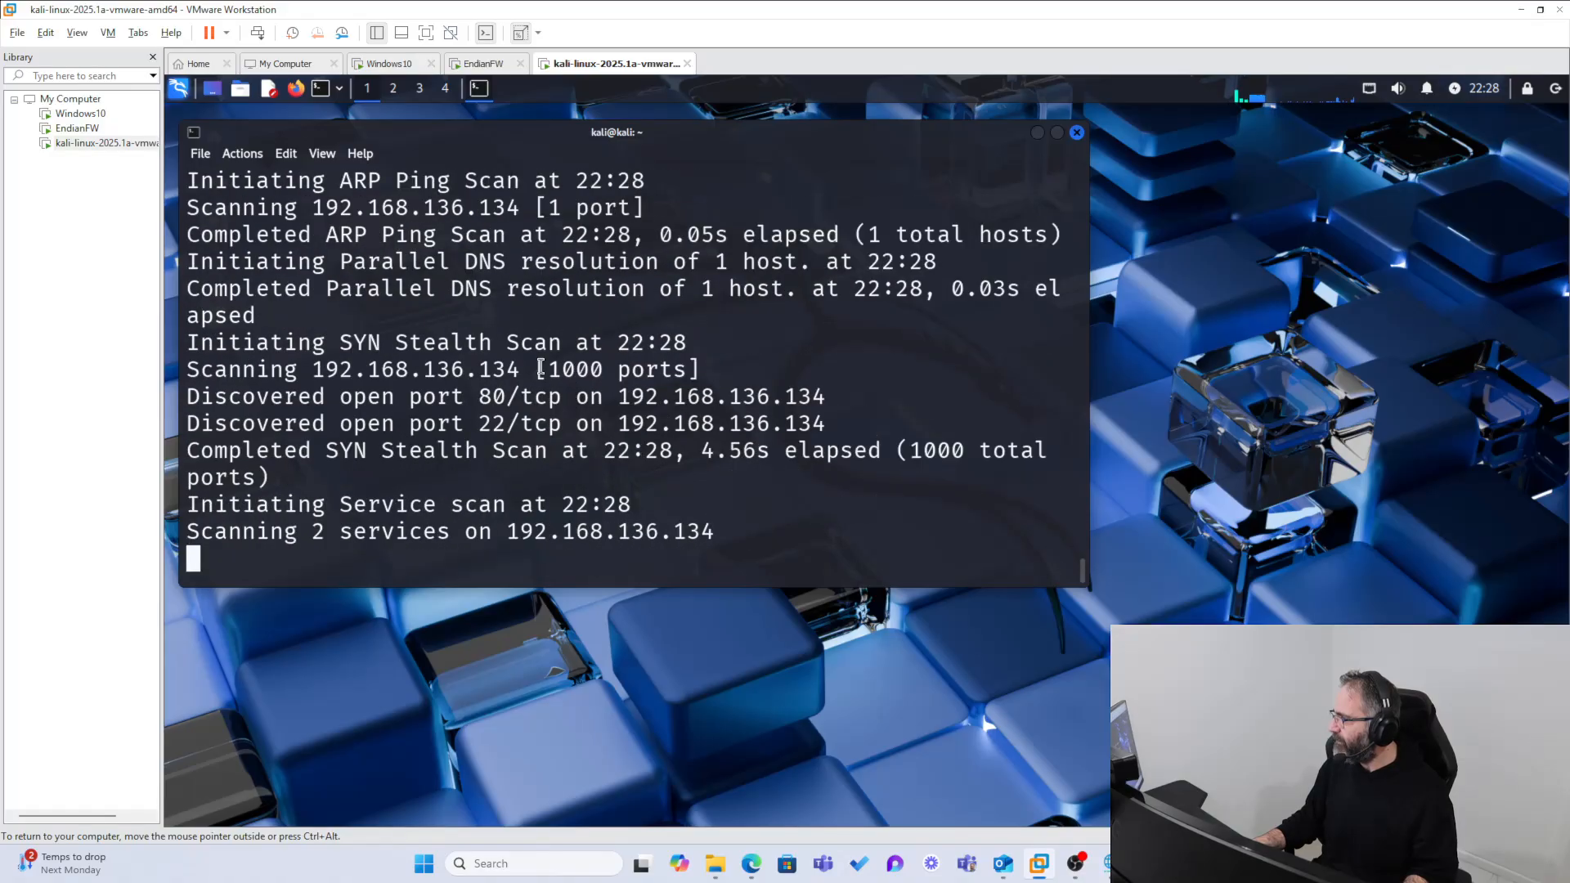
Step: Switch to the Windows10 VM and examine the newest firewall entries in Endian's live logs for the aggressive scan
{"action": "left_click", "coordinate": [495, 64]}
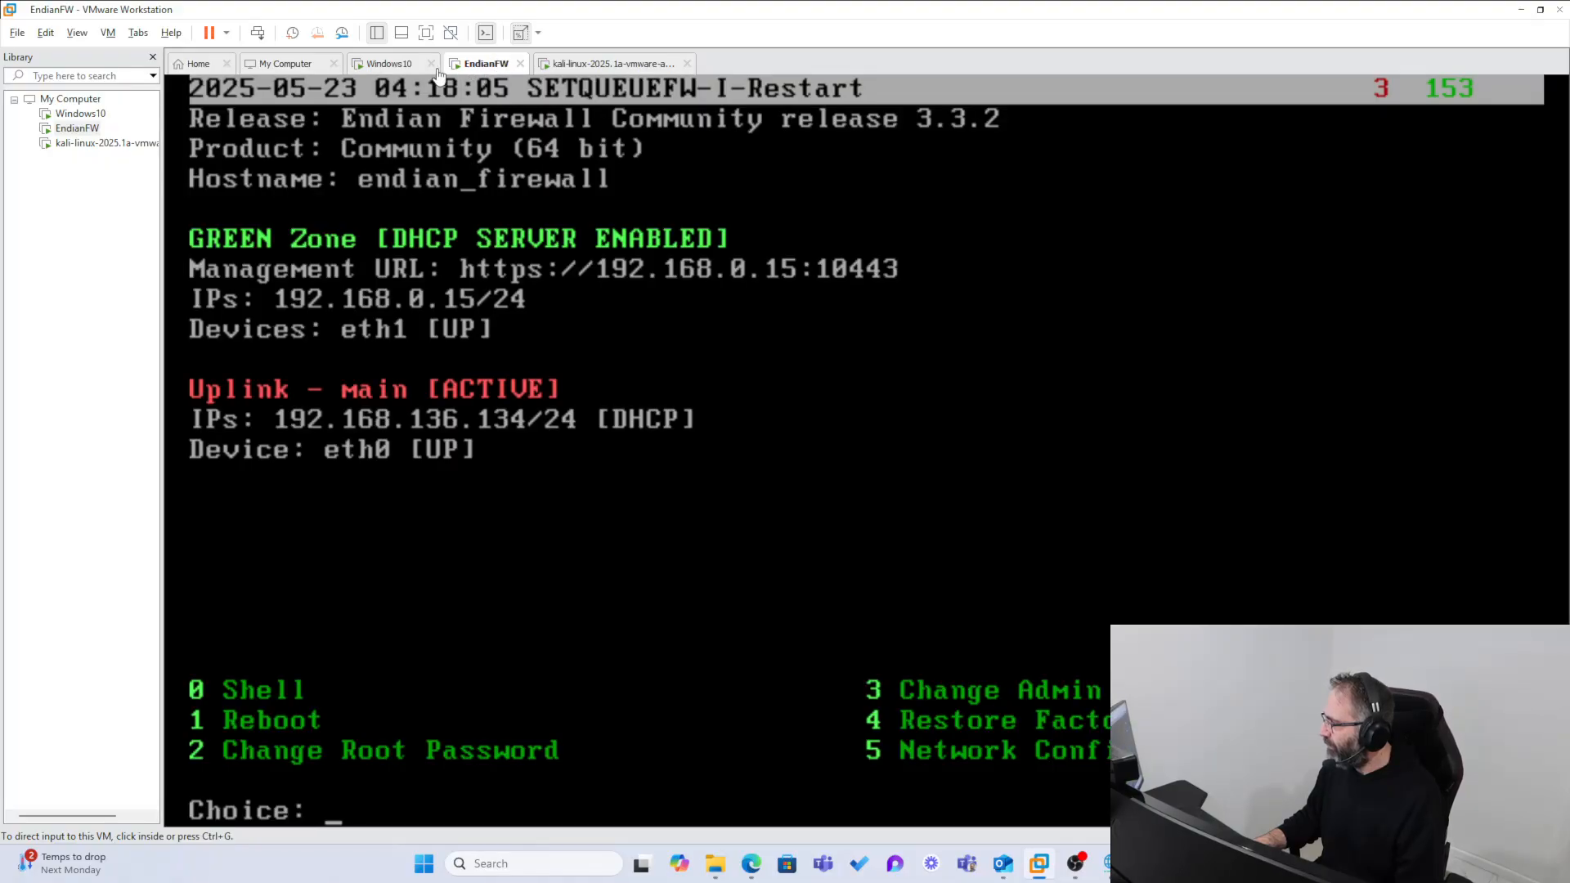
{"action": "left_click", "coordinate": [411, 69]}
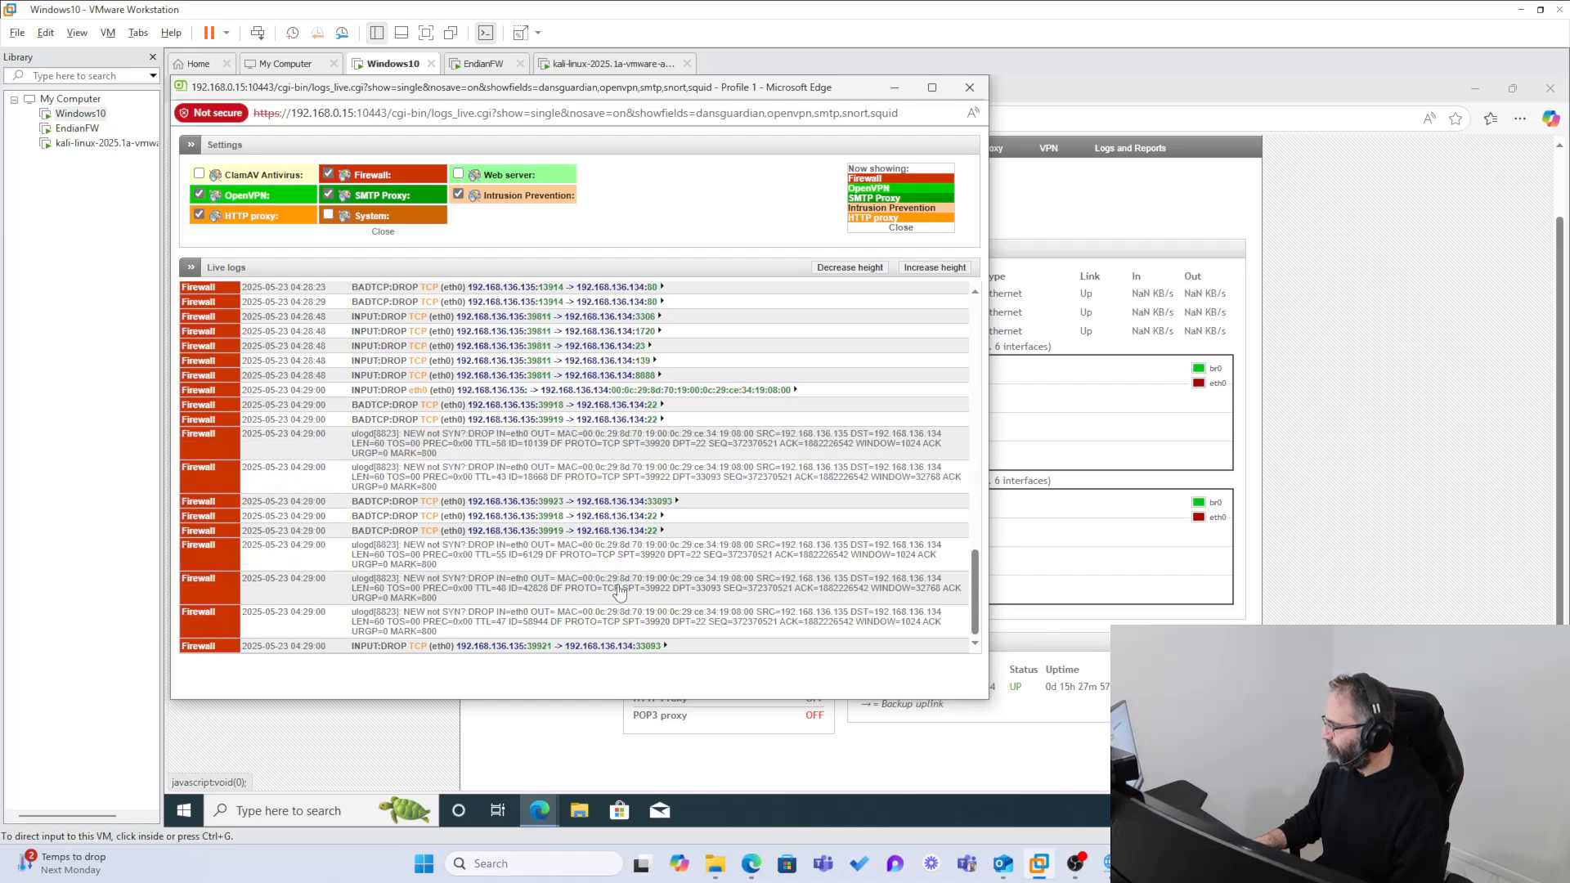
{"action": "left_click", "coordinate": [975, 585]}
{"action": "left_click_drag", "start_coordinate": [973, 579], "coordinate": [990, 712]}
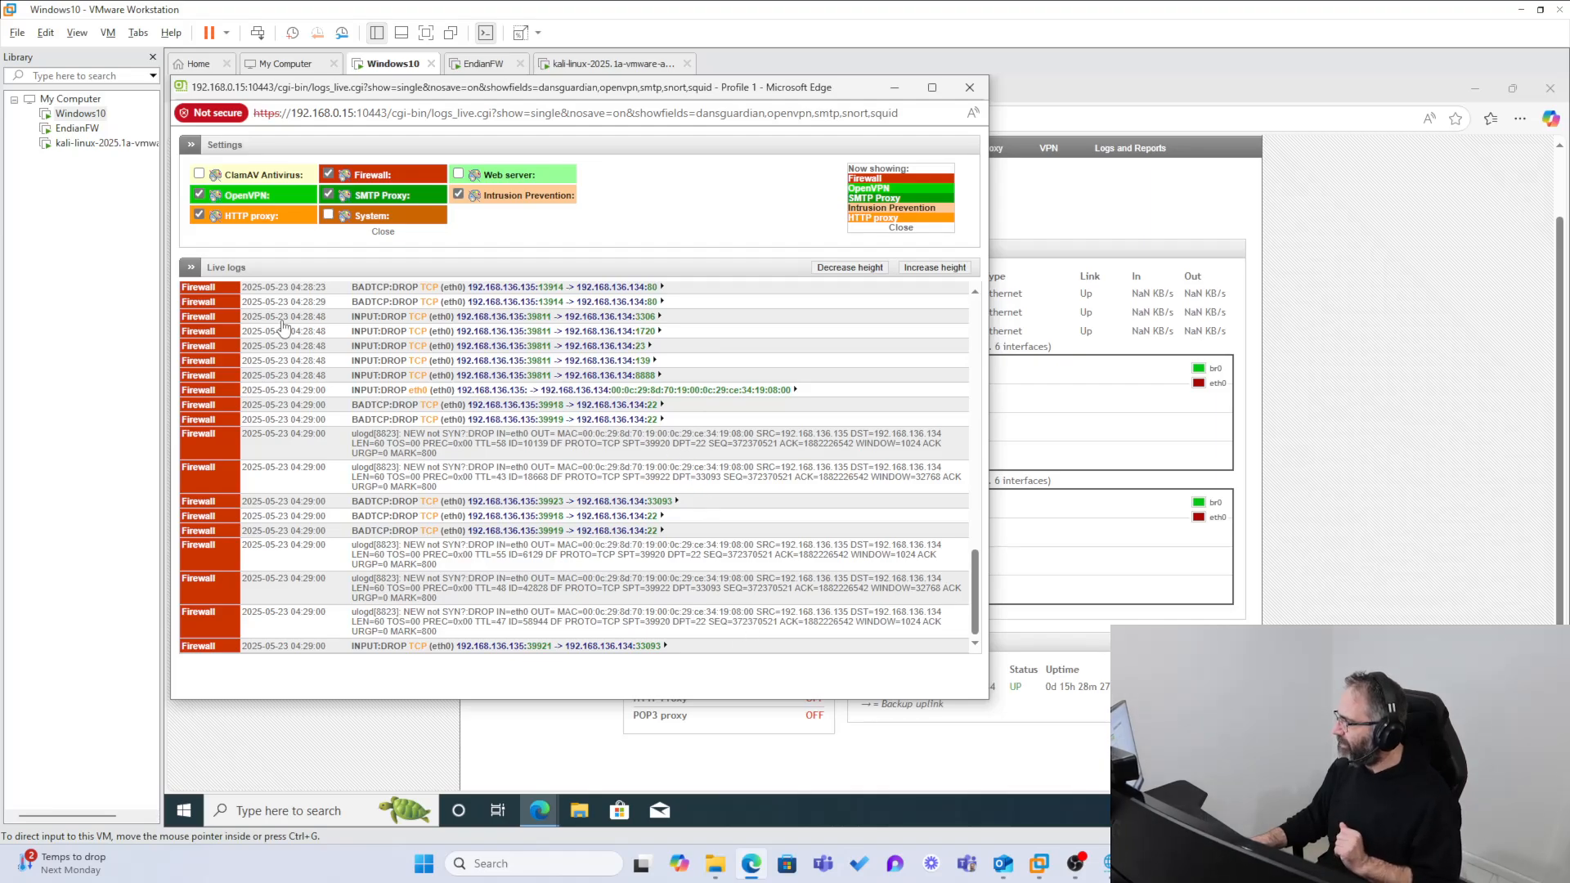
Step: Return to the Kali VM and run a SYN scan without host discovery using nmap -sS -Pn 192.168.136.134
{"action": "left_click", "coordinate": [555, 69]}
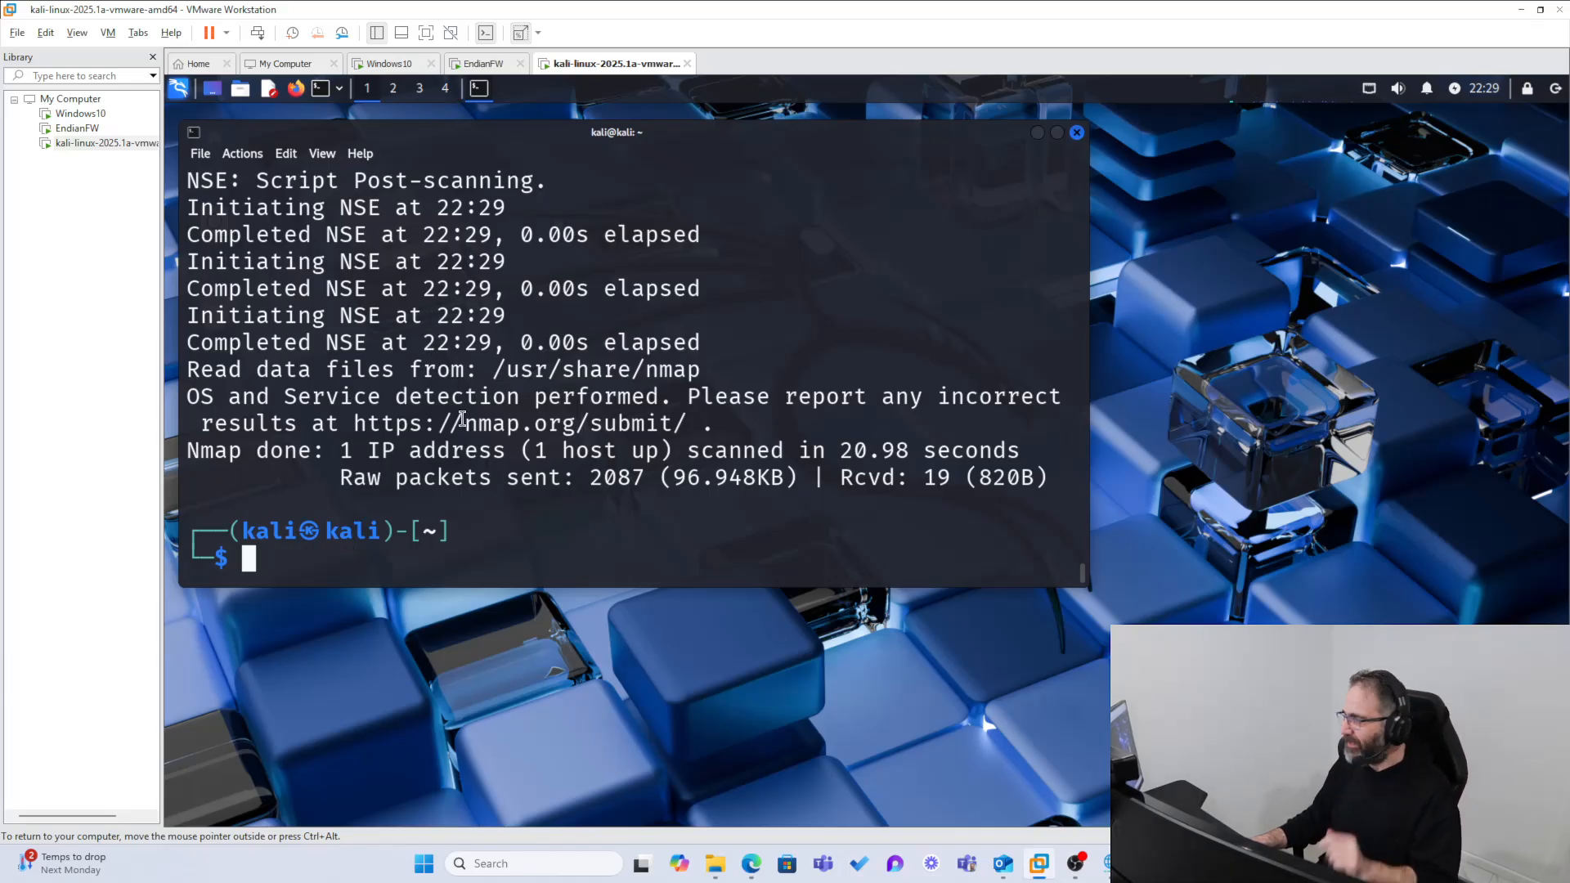
{"action": "type", "text": "n"}
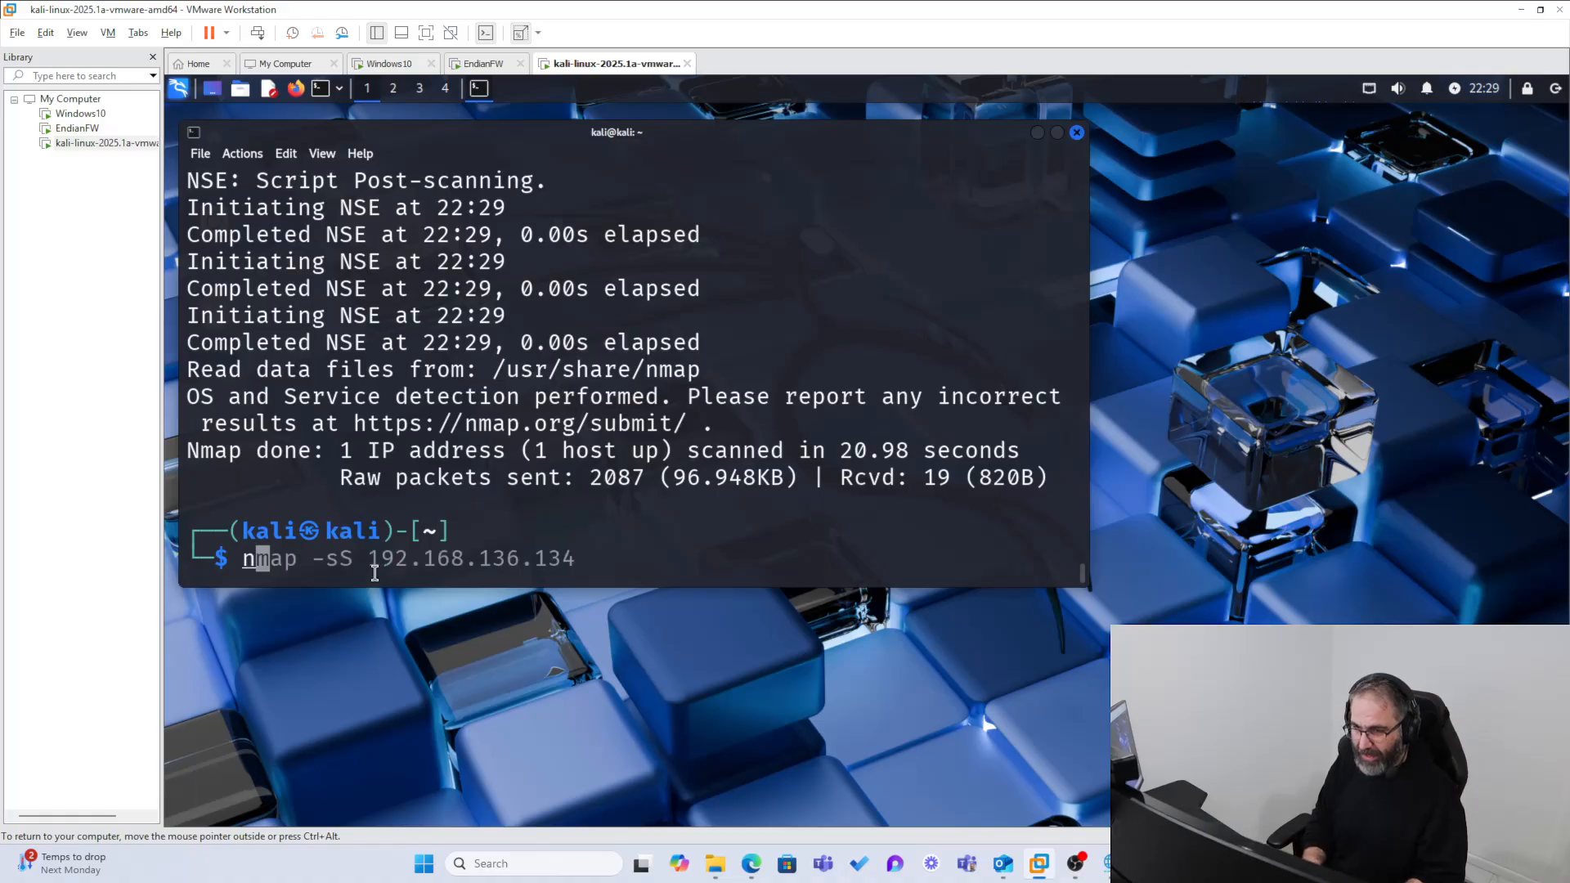
{"action": "type", "text": "map -sS"}
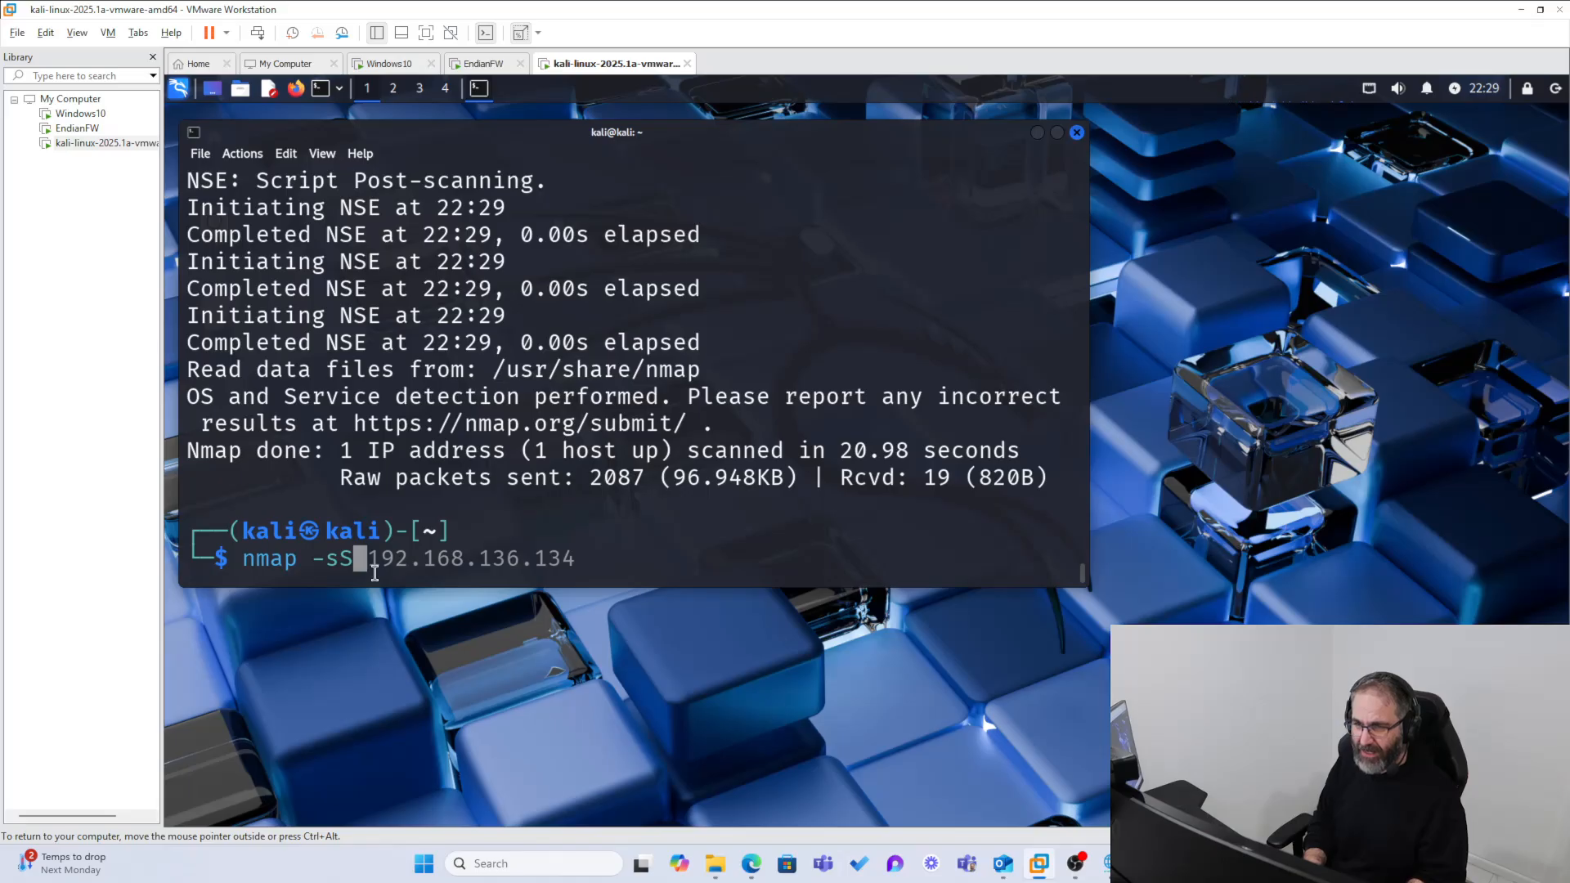
{"action": "type", "text": " -P"}
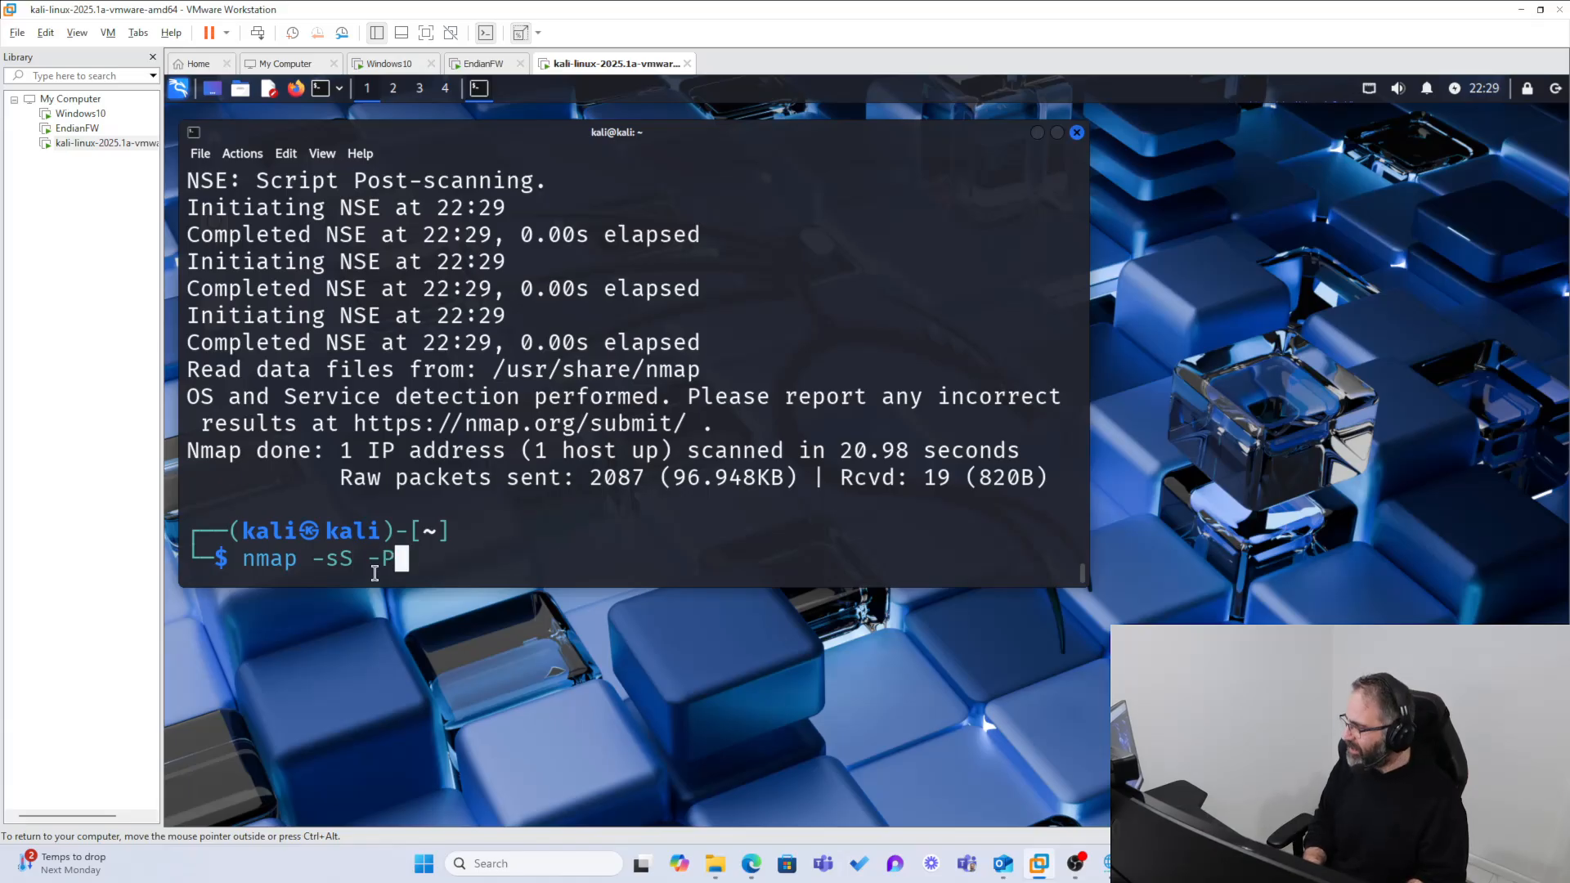
{"action": "type", "text": "n"}
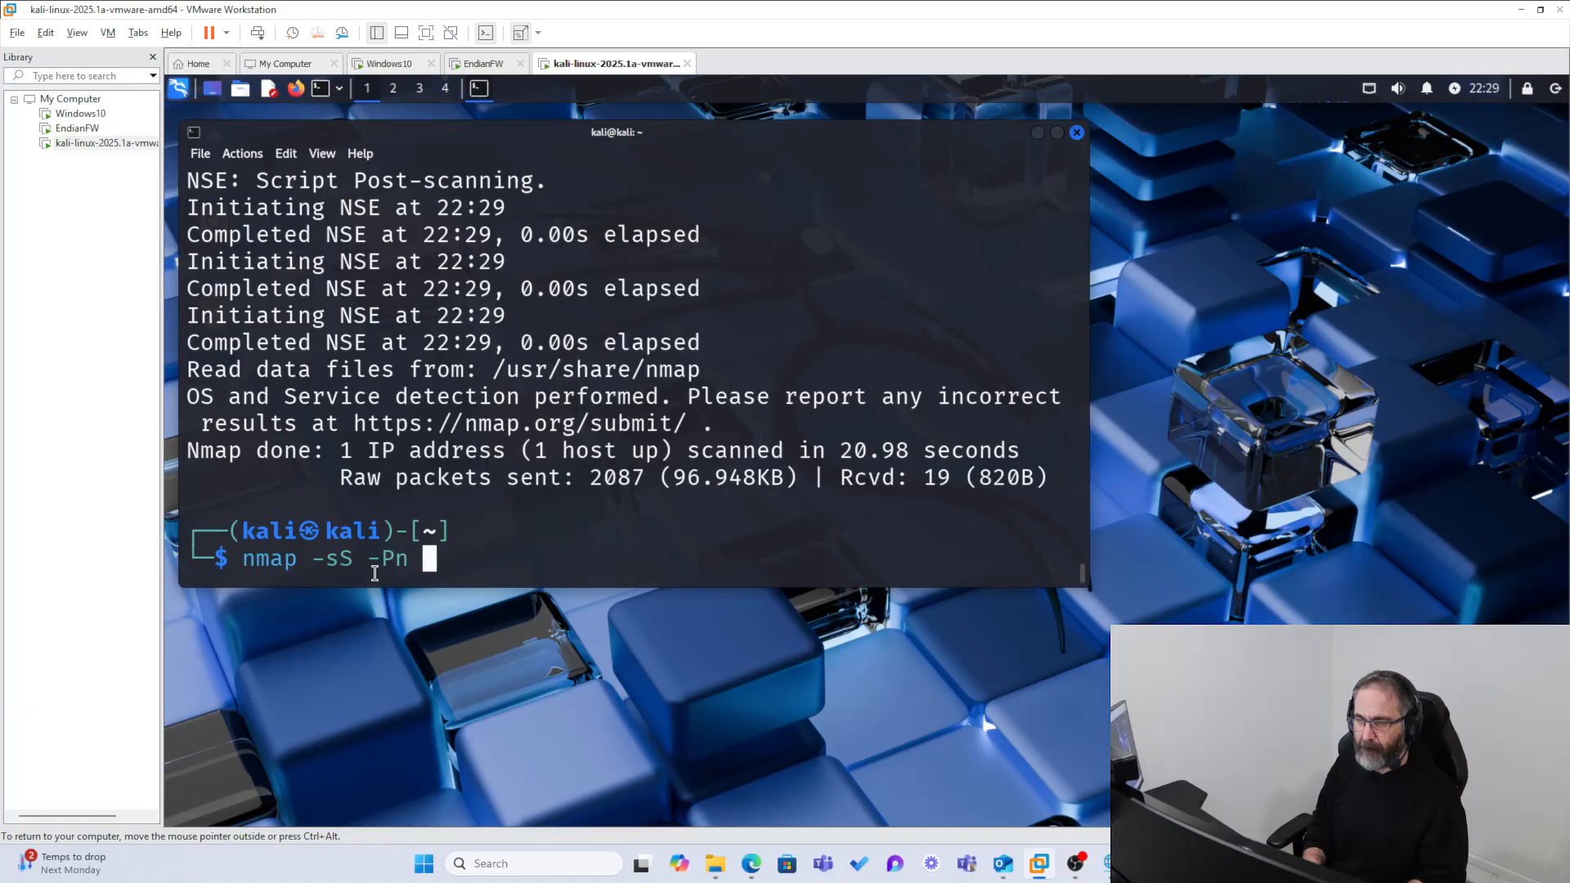
{"action": "type", "text": " 192.1"}
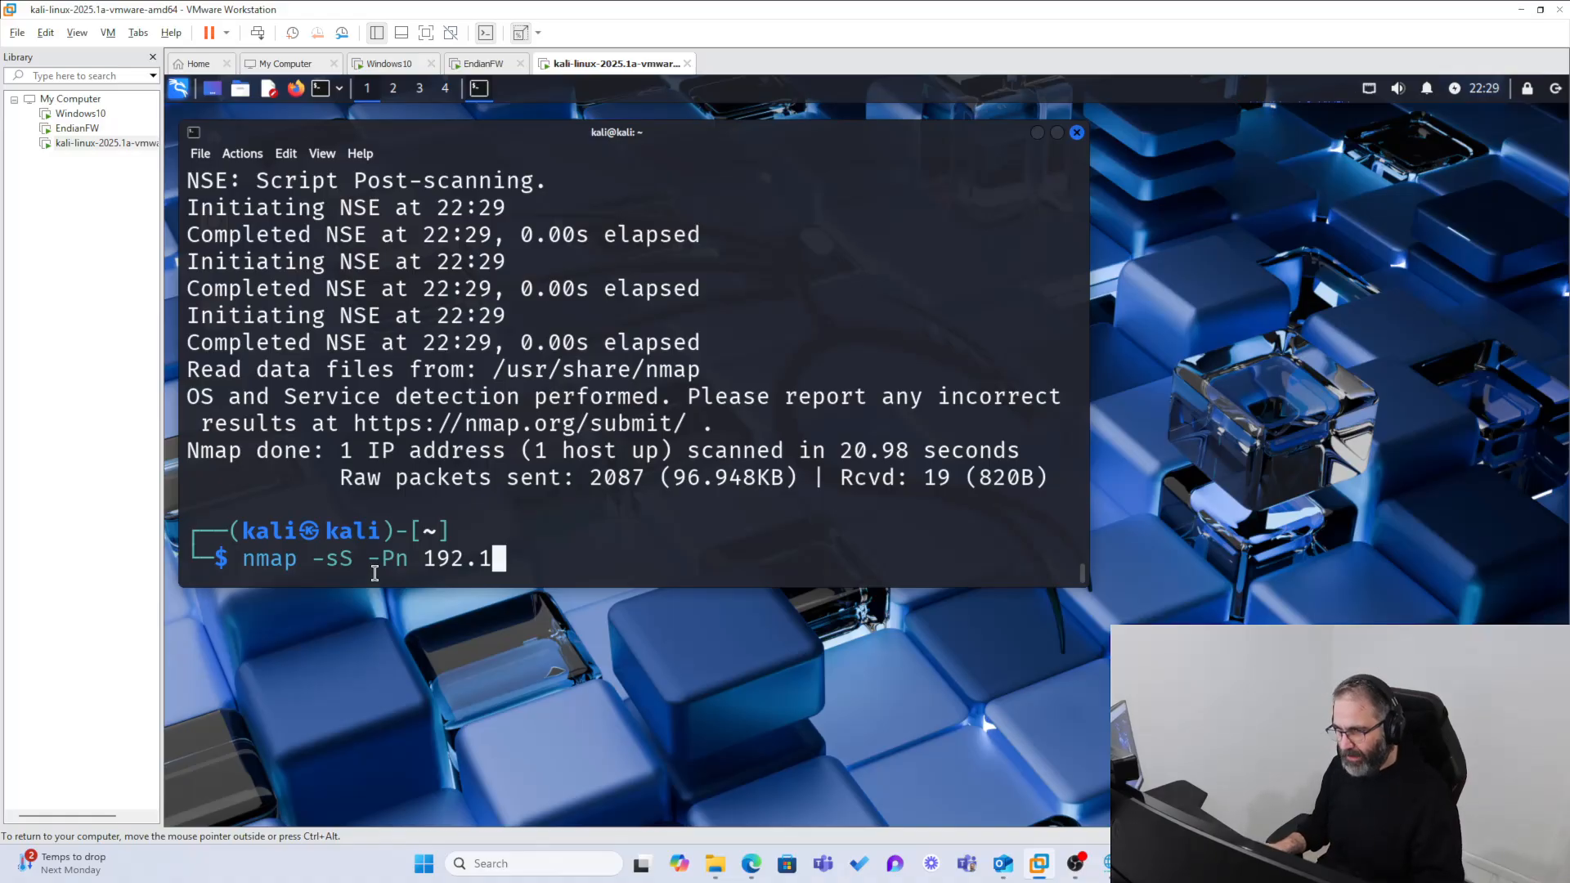
{"action": "type", "text": "68."}
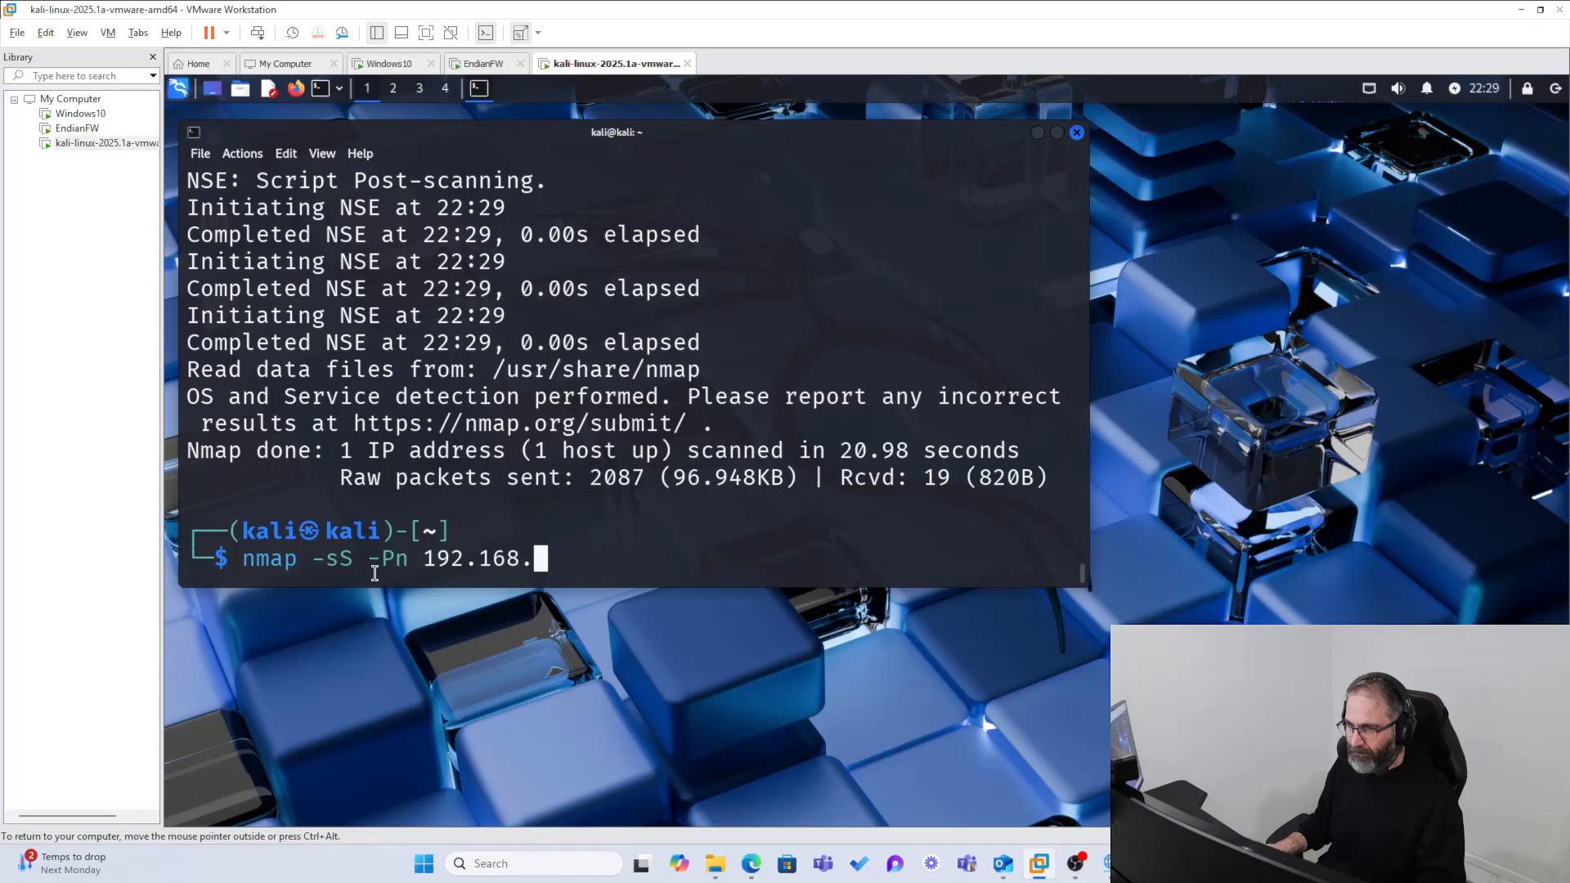
{"action": "type", "text": "0."}
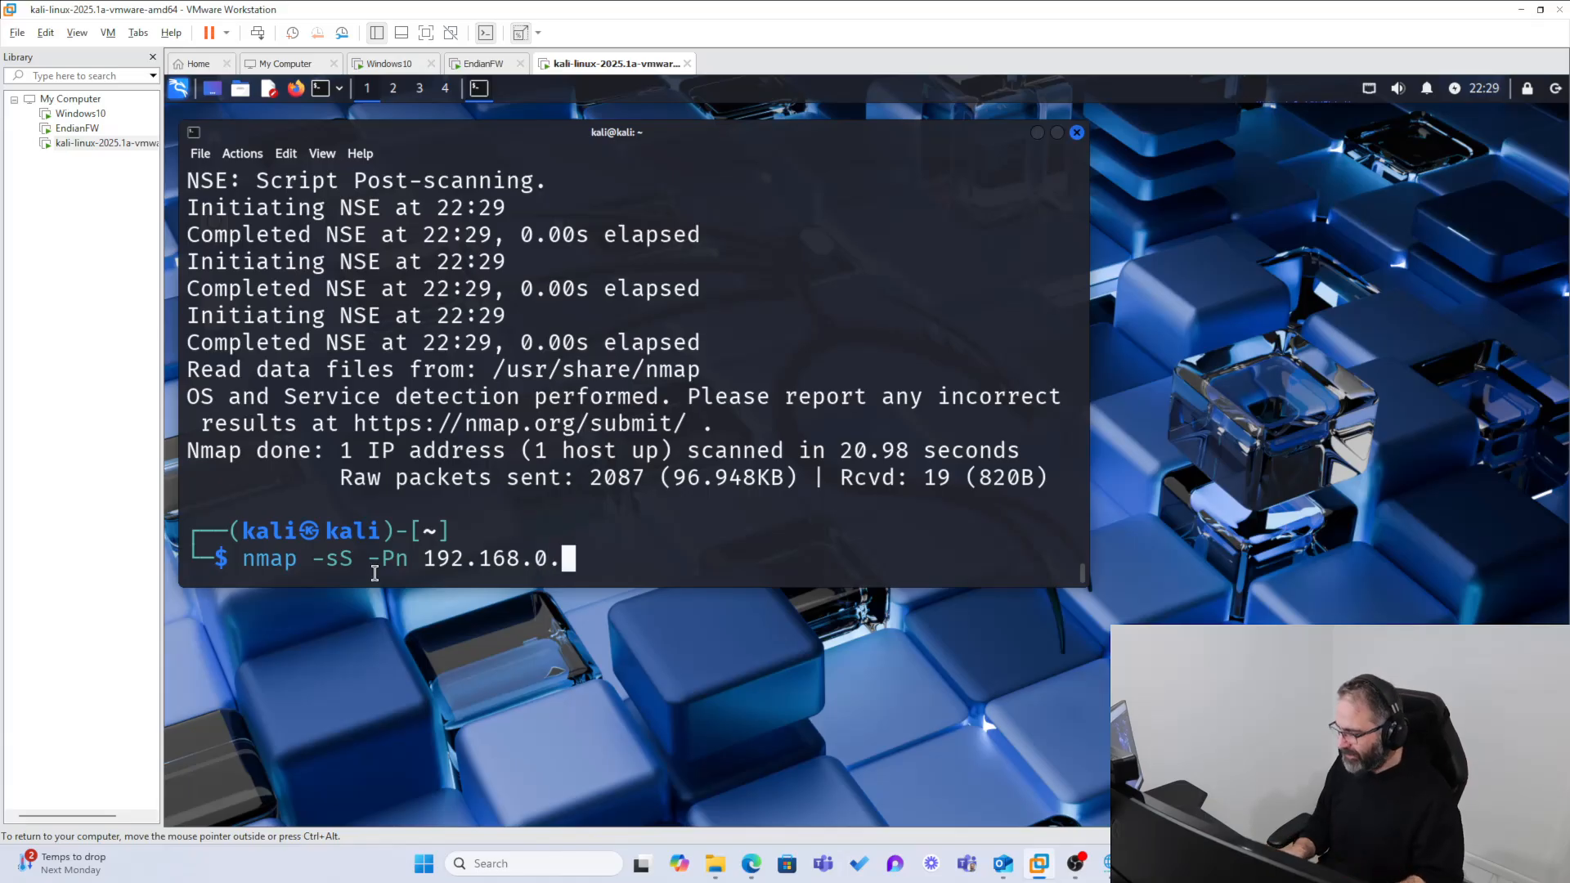
{"action": "key", "text": "BackSpace"}
{"action": "key", "text": "BackSpace"}
{"action": "key", "text": "BackSpace"}
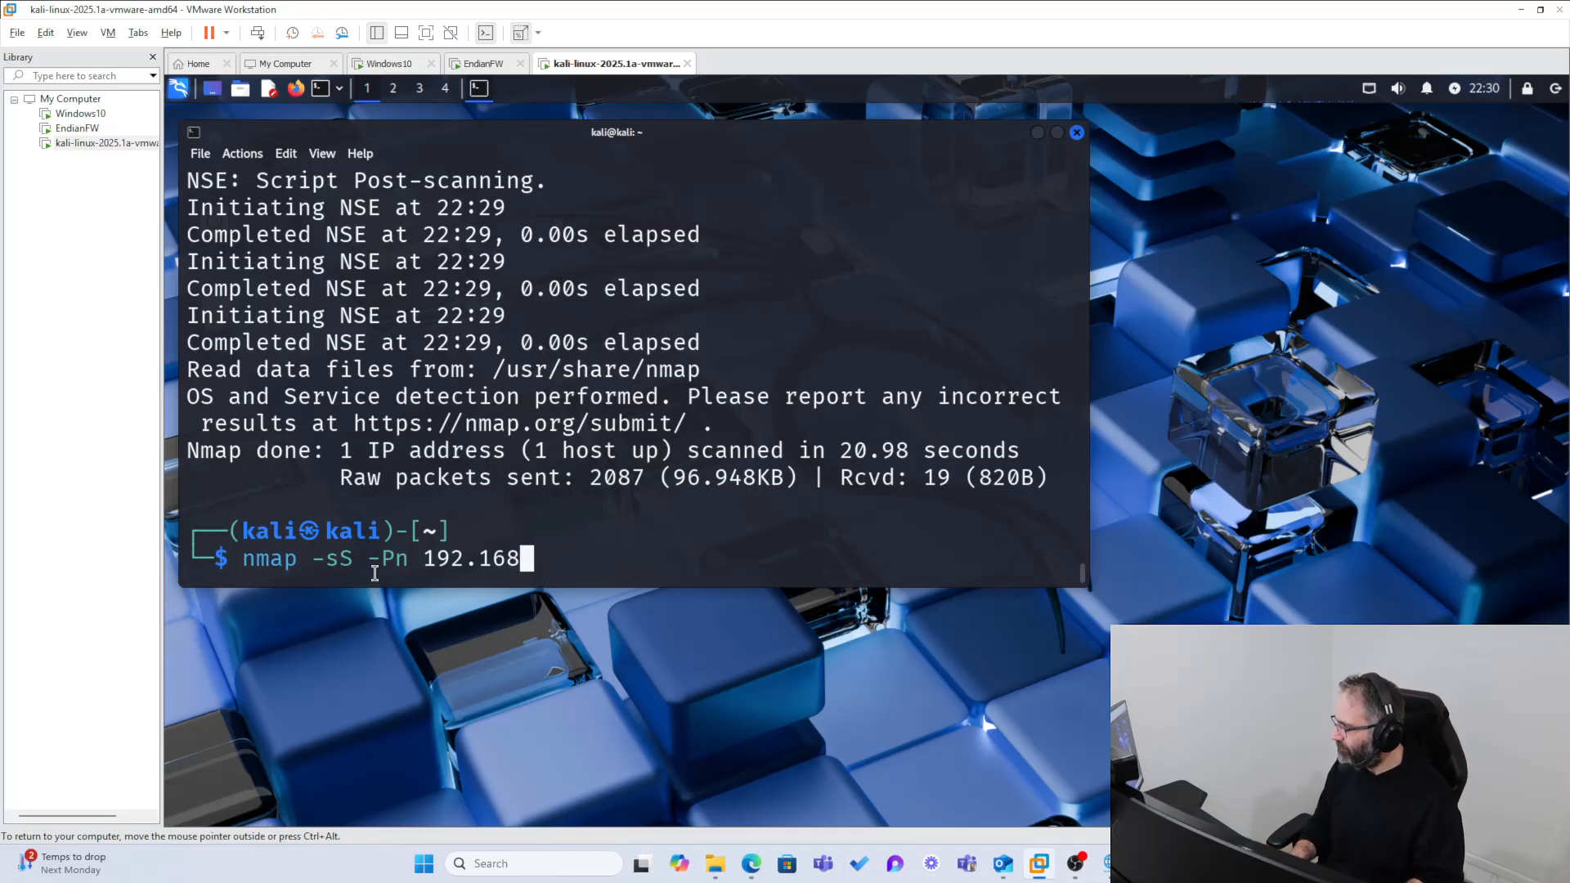
{"action": "type", "text": "."}
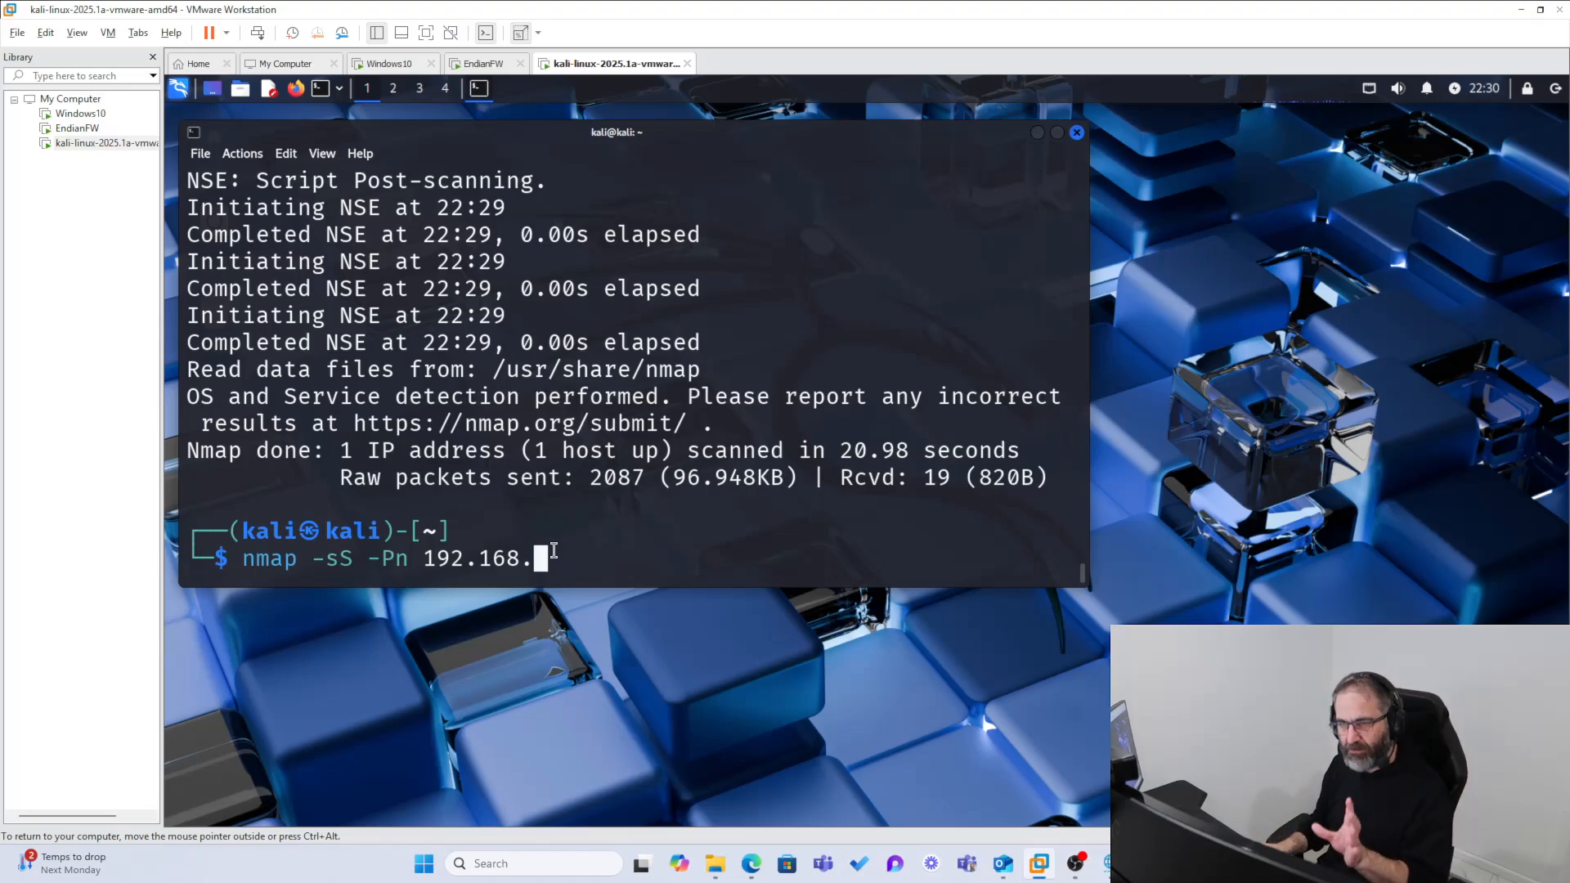
{"action": "type", "text": "136"}
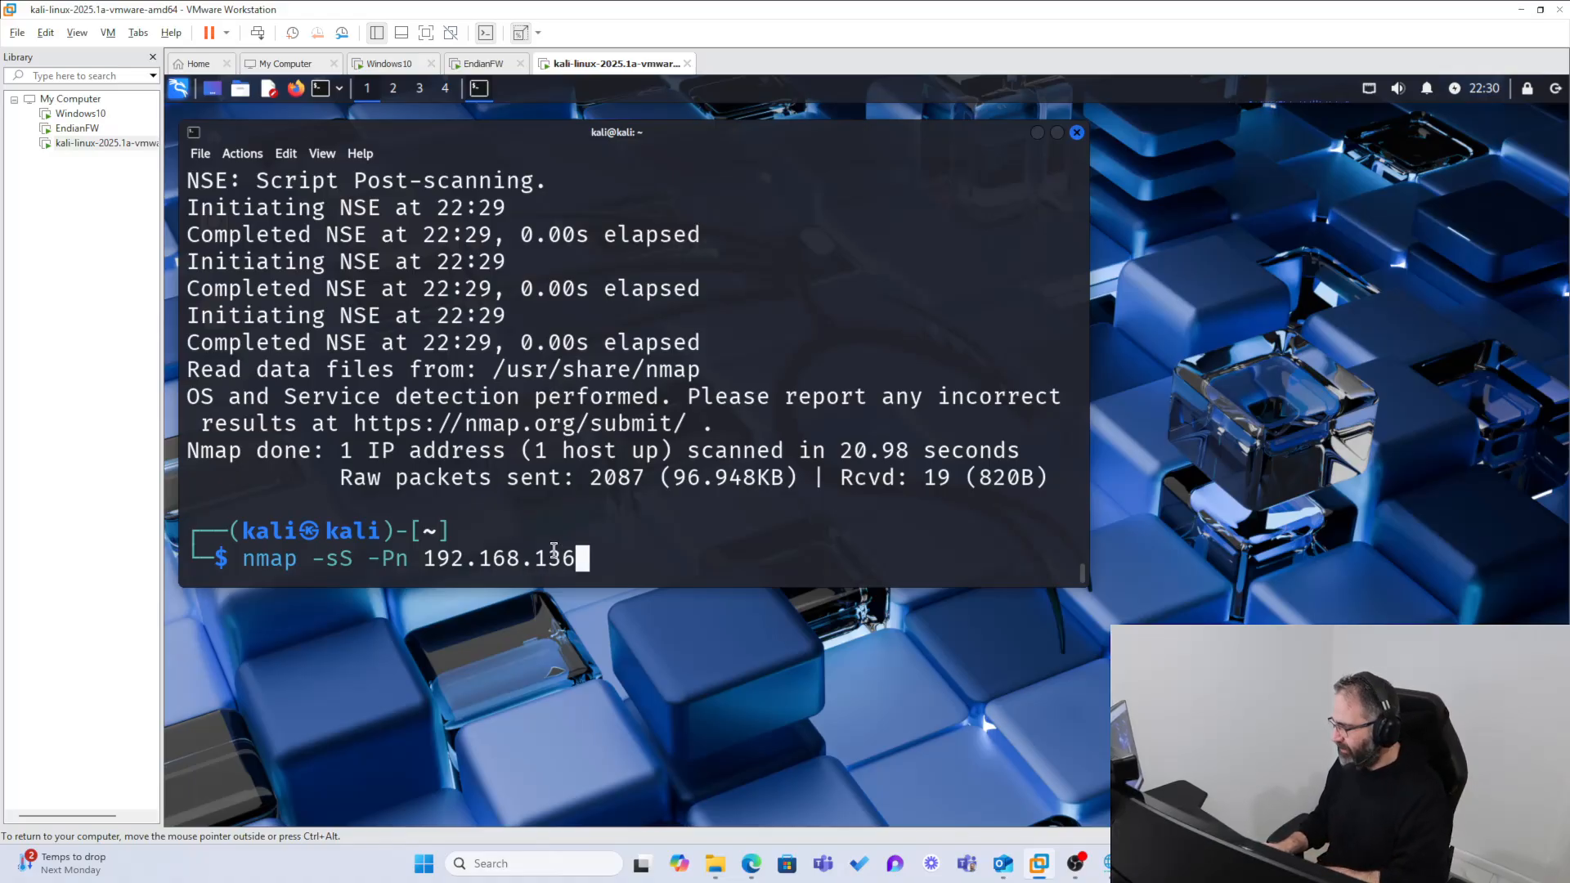
{"action": "type", "text": ".134"}
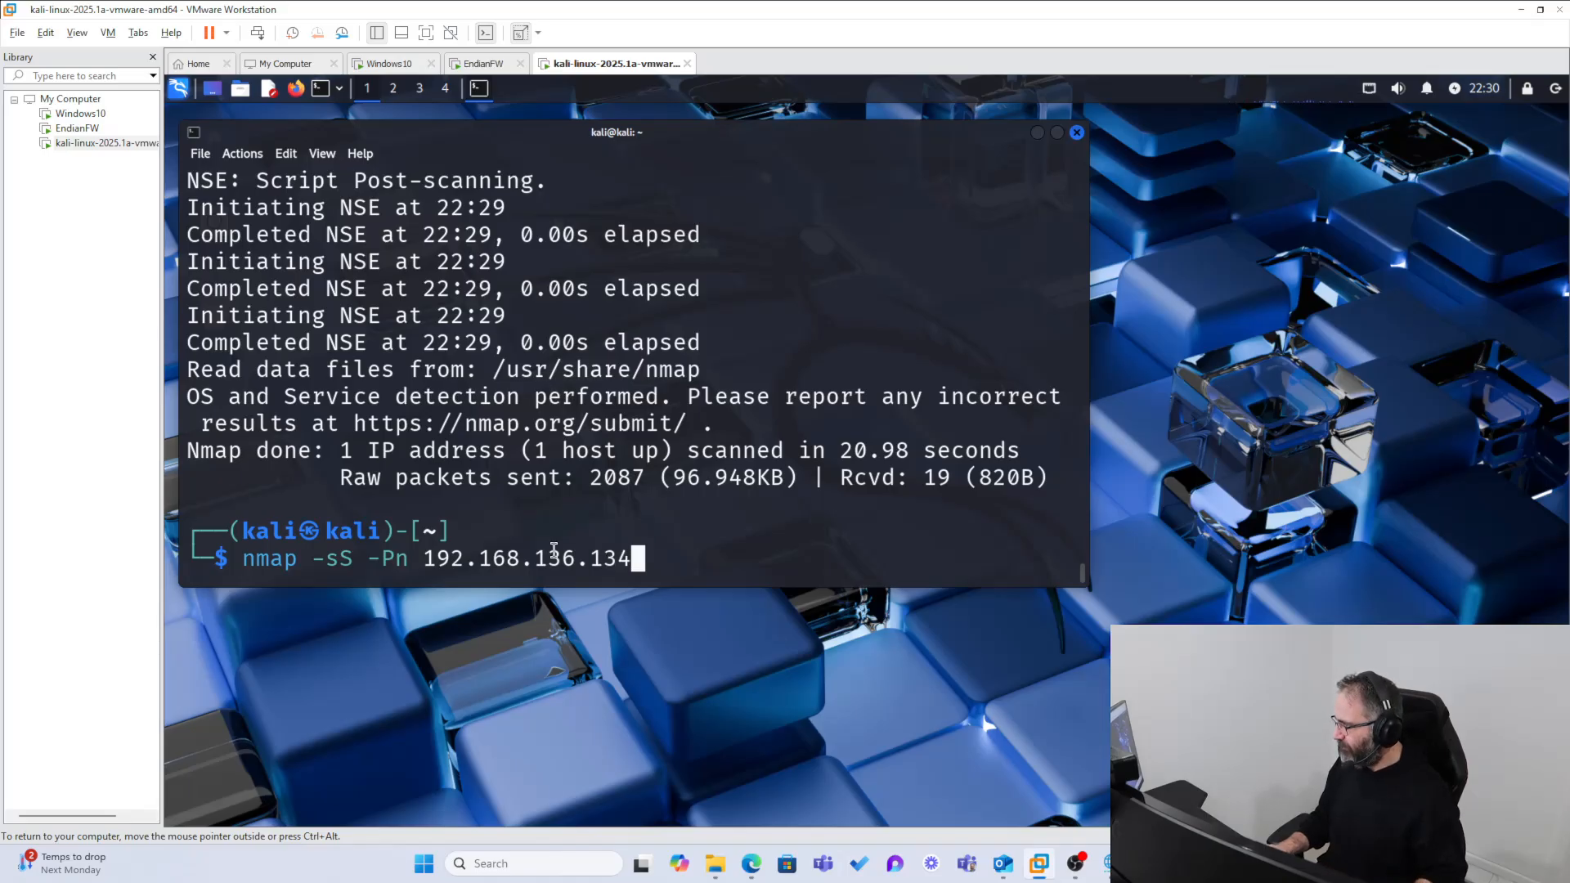
{"action": "key", "text": "Return"}
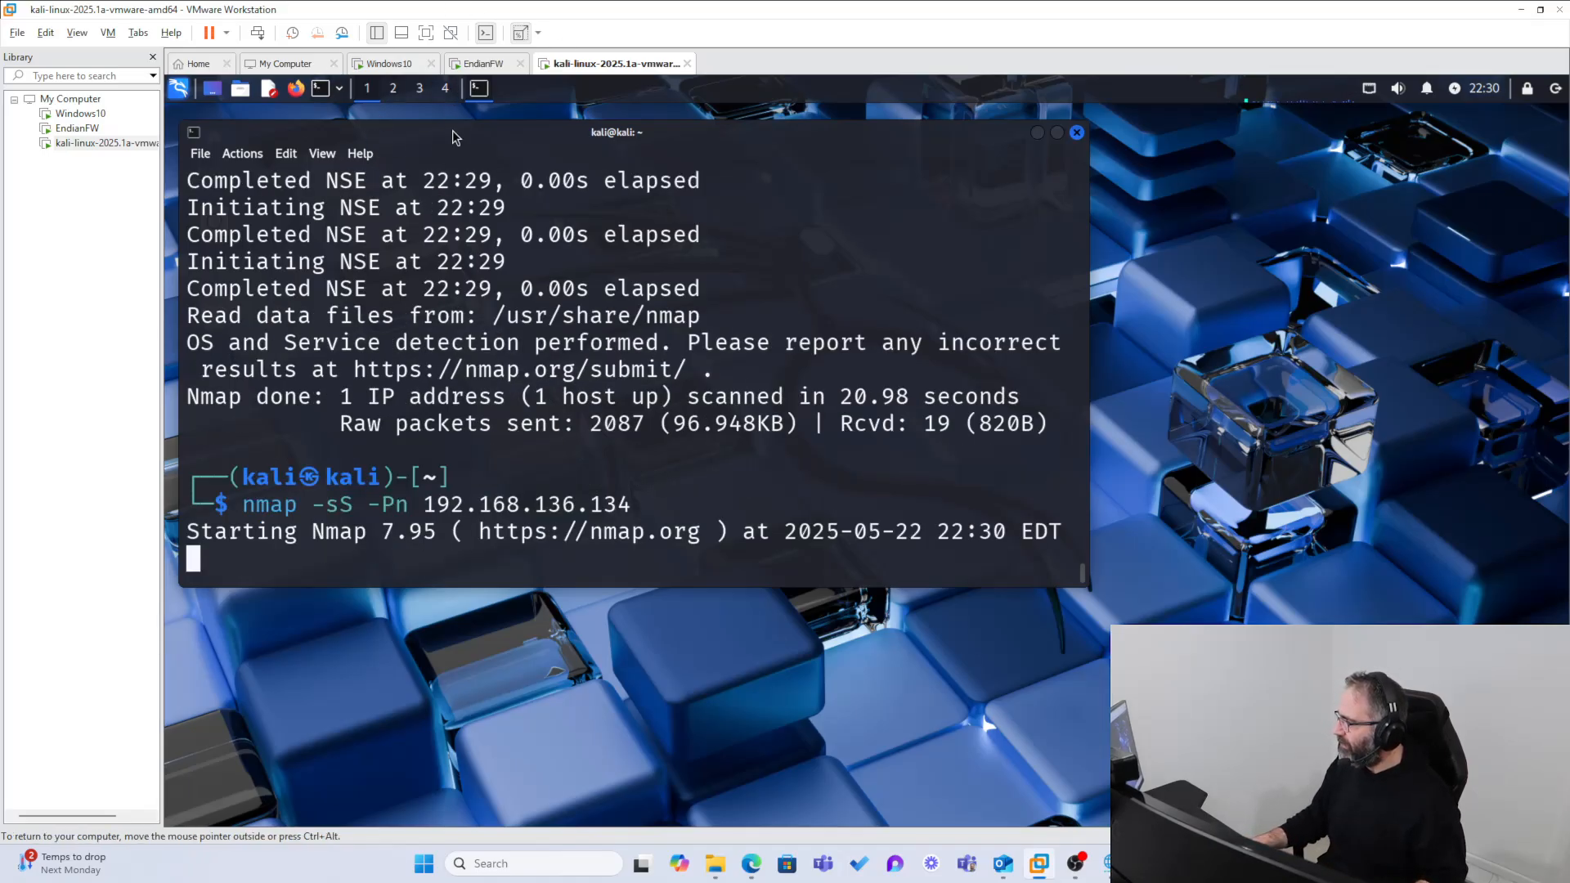
Step: Compare the firewall entries in the Windows10 VM's live logs with the SYN scan report in the Kali terminal
{"action": "left_click", "coordinate": [481, 63]}
{"action": "left_click", "coordinate": [386, 63]}
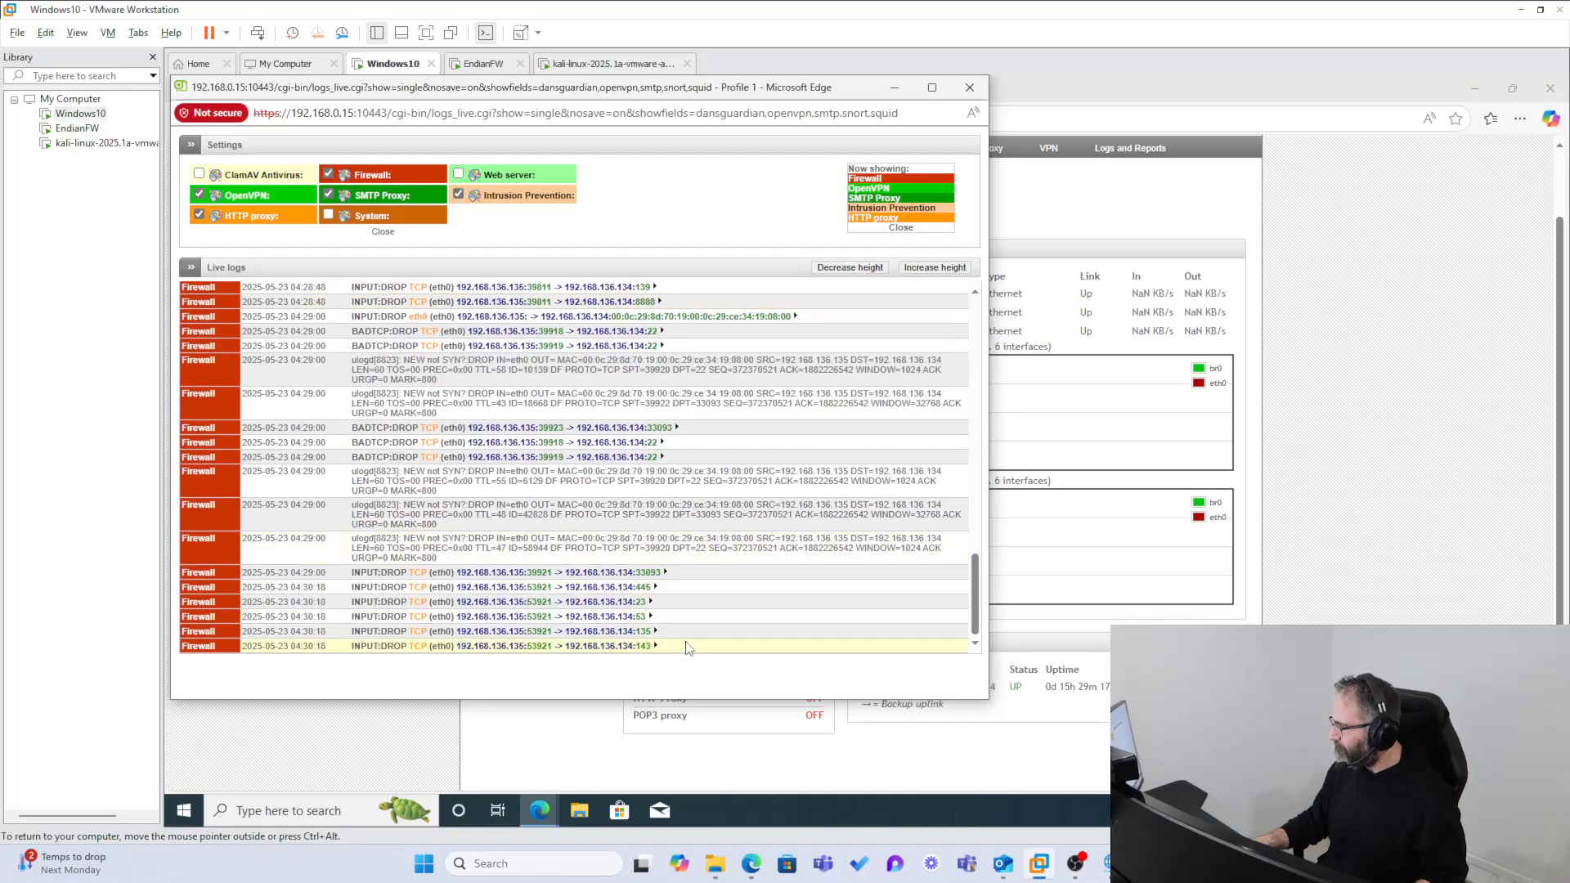
{"action": "scroll", "coordinate": [969, 590], "scroll_direction": "up", "scroll_amount": 8}
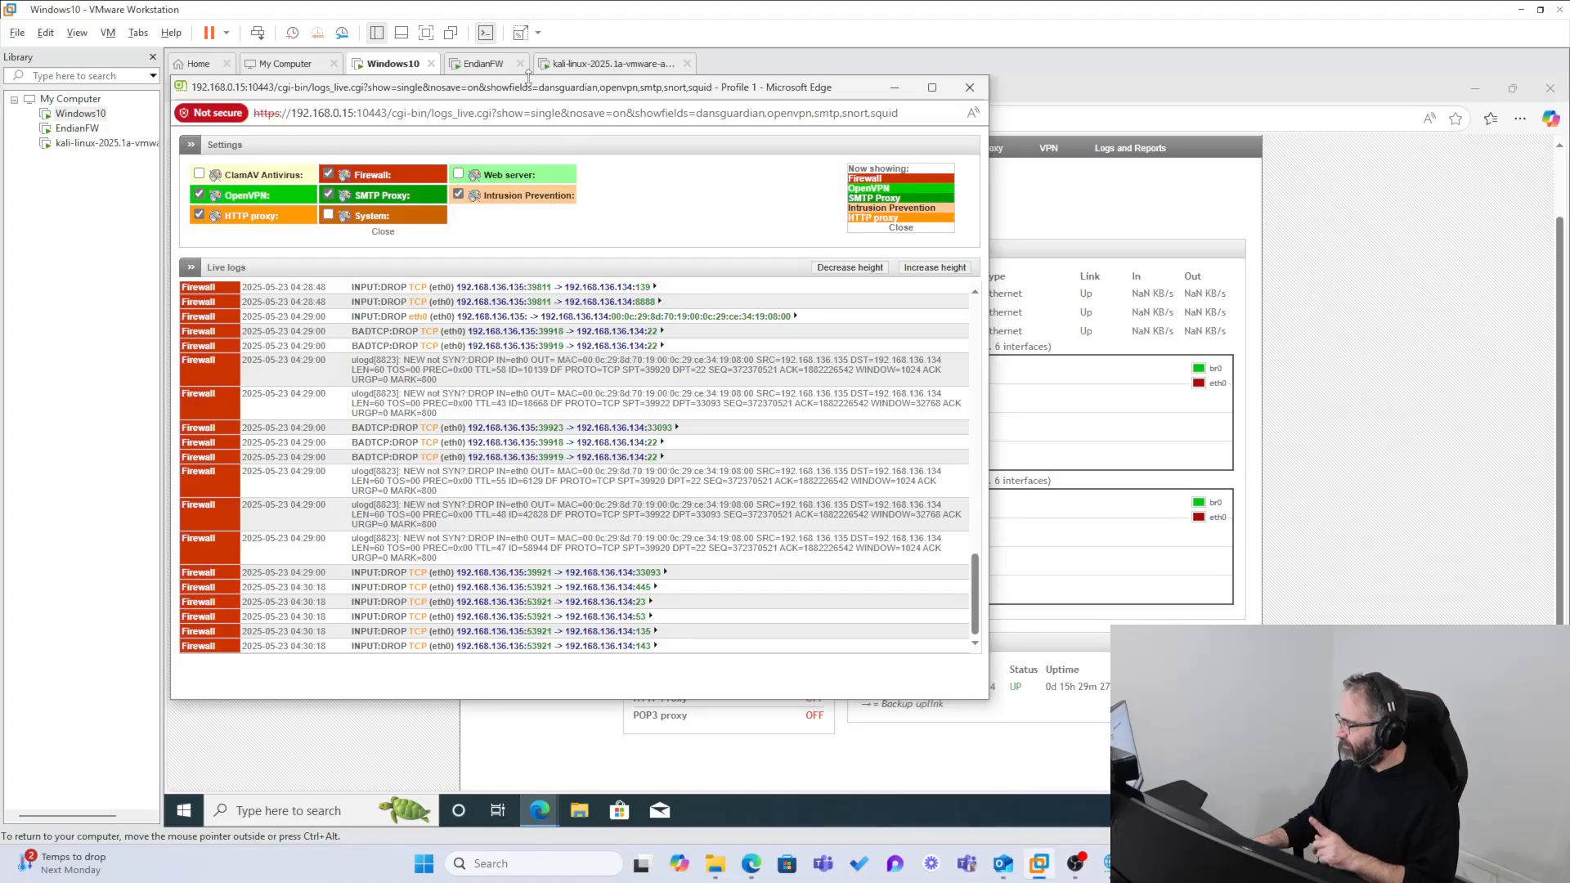
{"action": "left_click", "coordinate": [613, 63]}
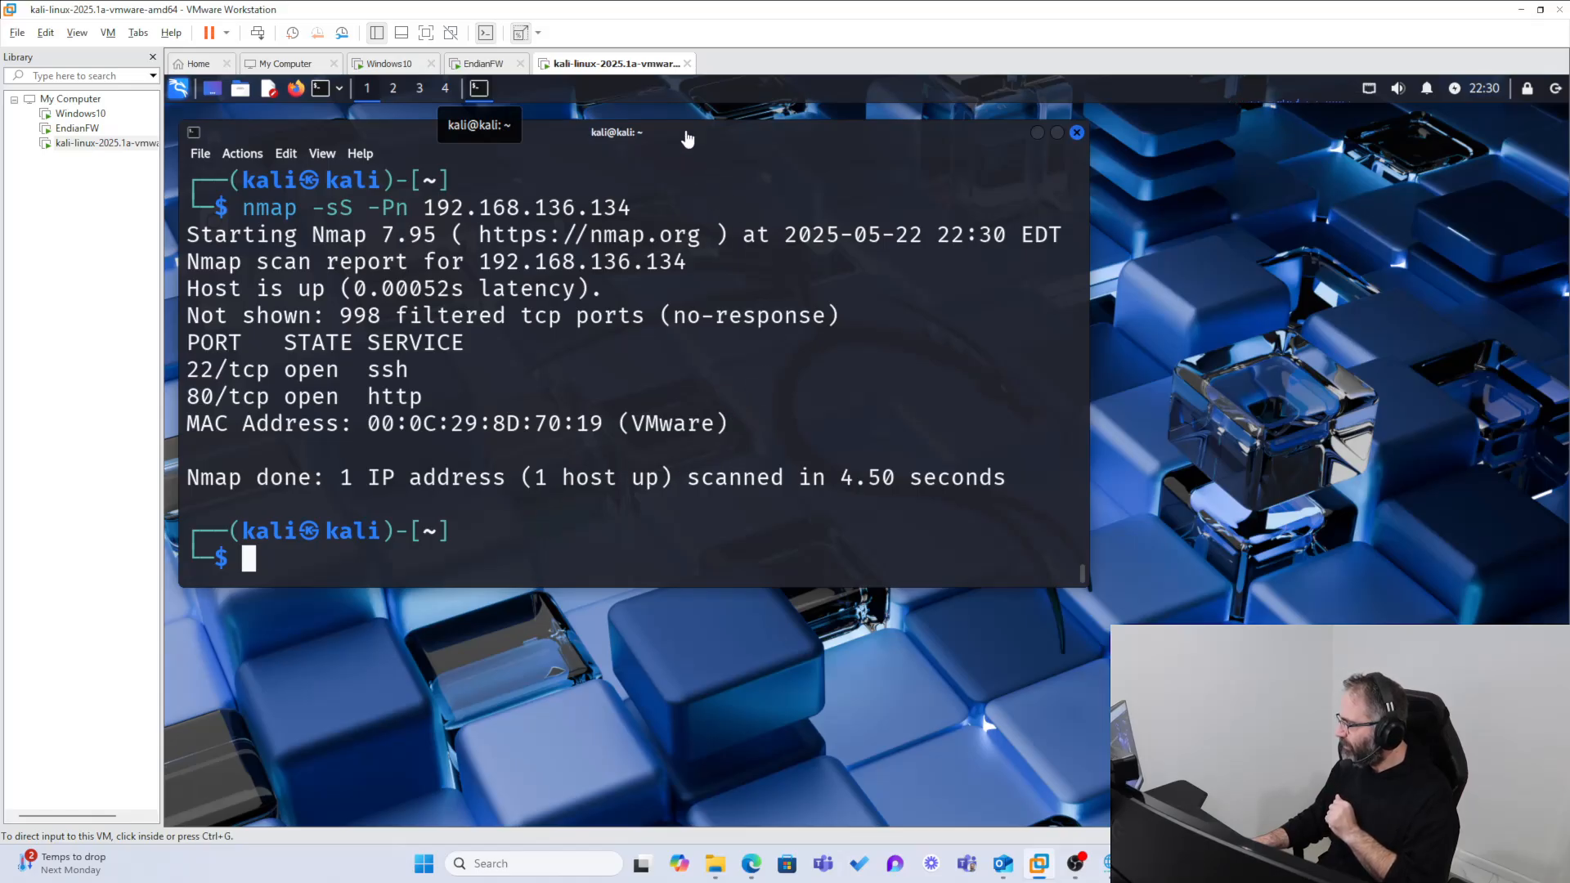
{"action": "left_click", "coordinate": [476, 63]}
{"action": "left_click", "coordinate": [393, 63]}
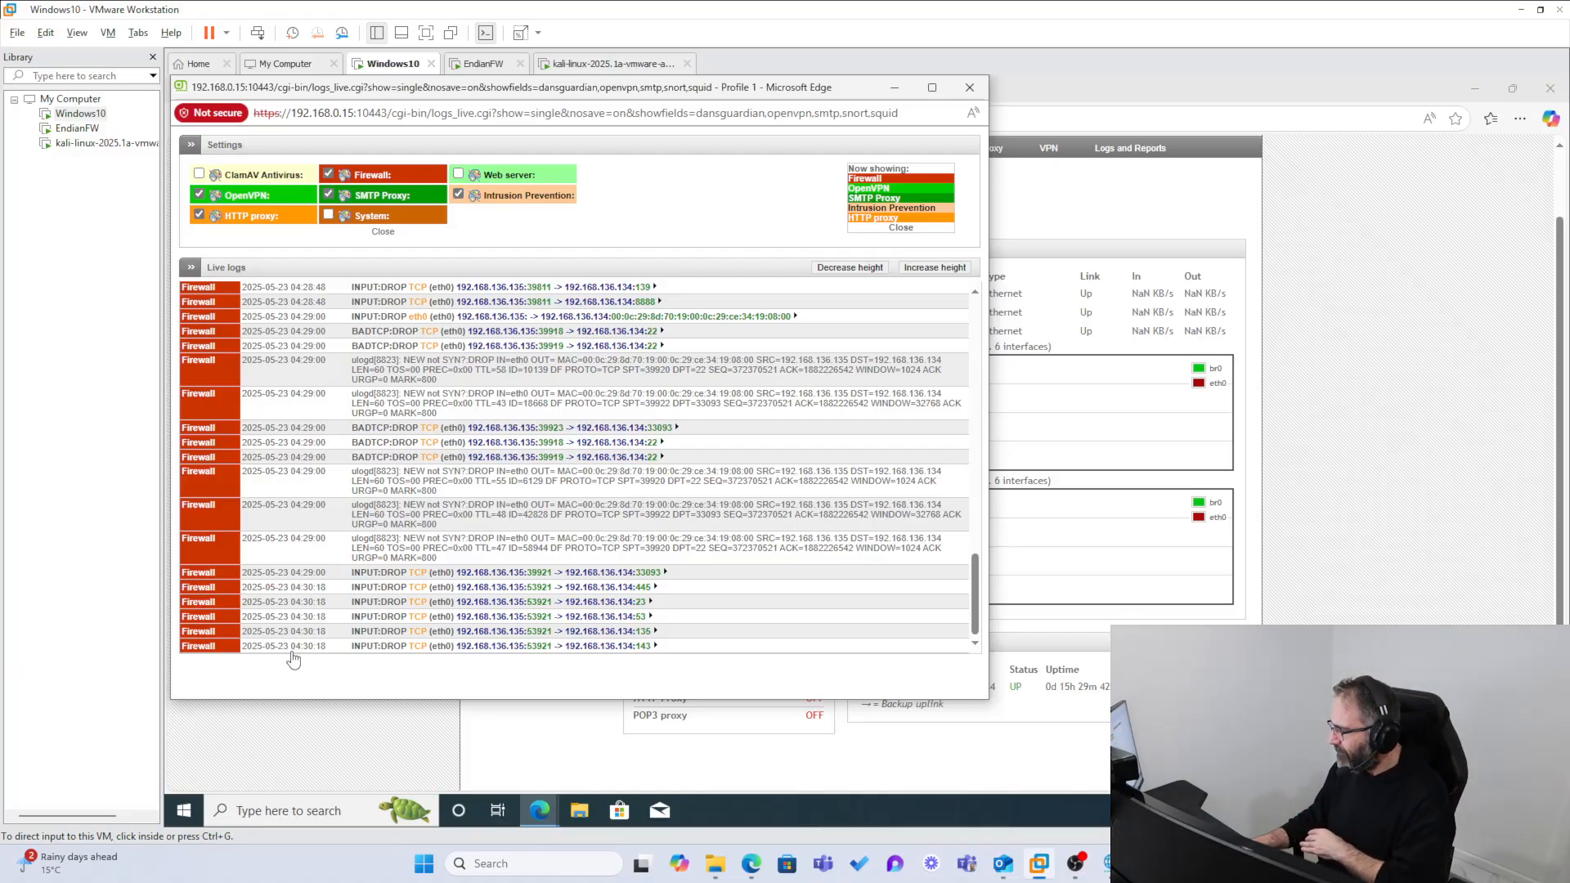
Step: Rerun nmap -sS -Pn 192.168.136.134 in the Kali VM and check the newest entries in the Windows10 VM's live firewall logs
{"action": "left_click", "coordinate": [589, 64]}
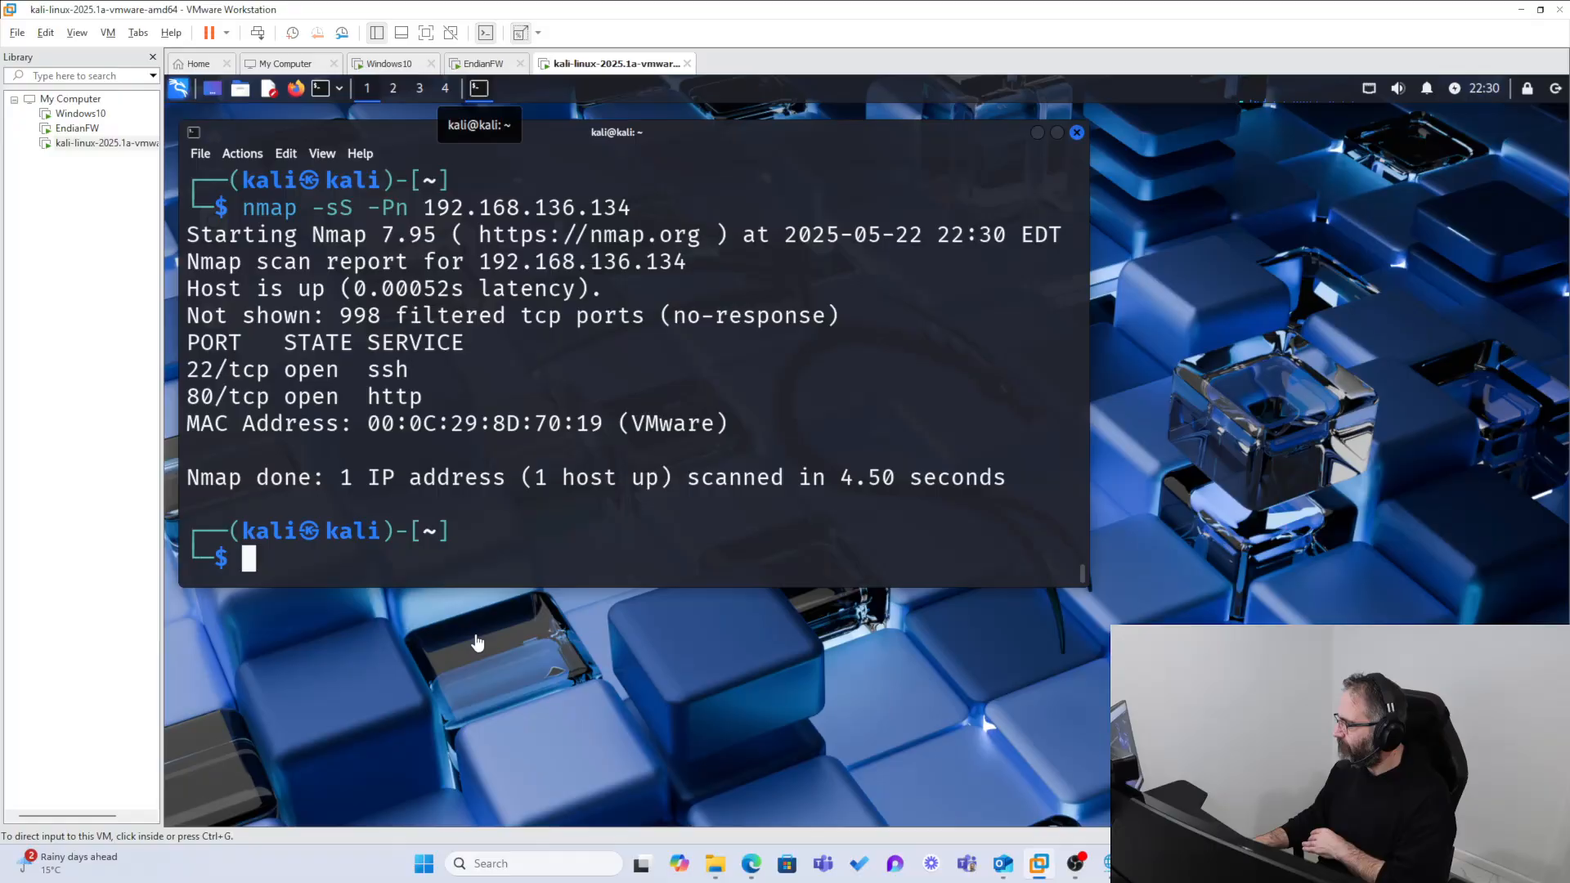
{"action": "key", "text": "Up"}
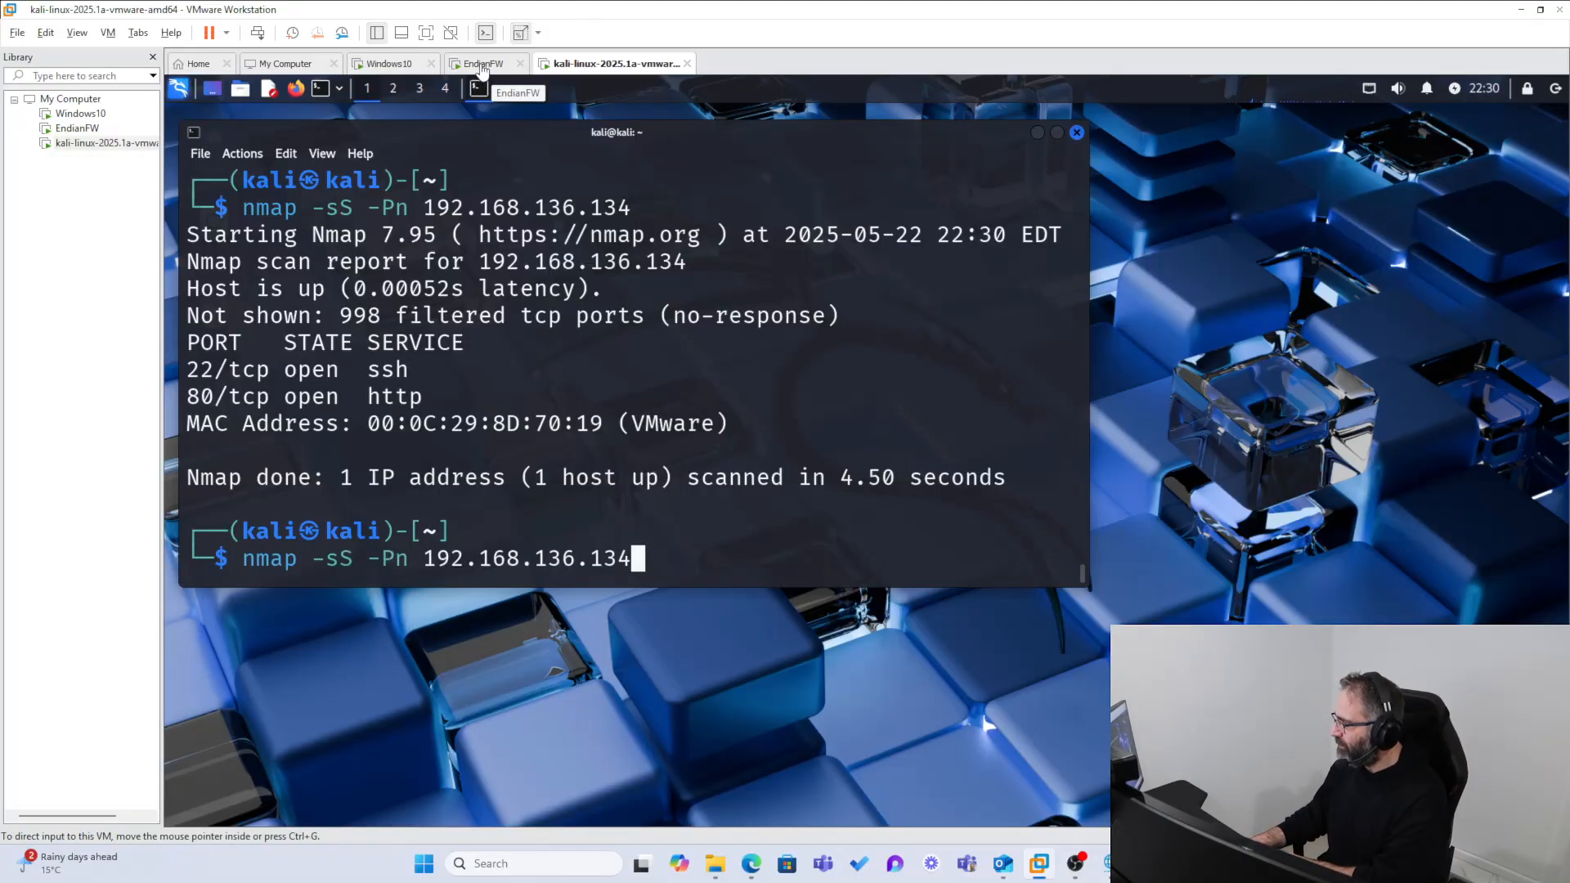
{"action": "key", "text": "Return"}
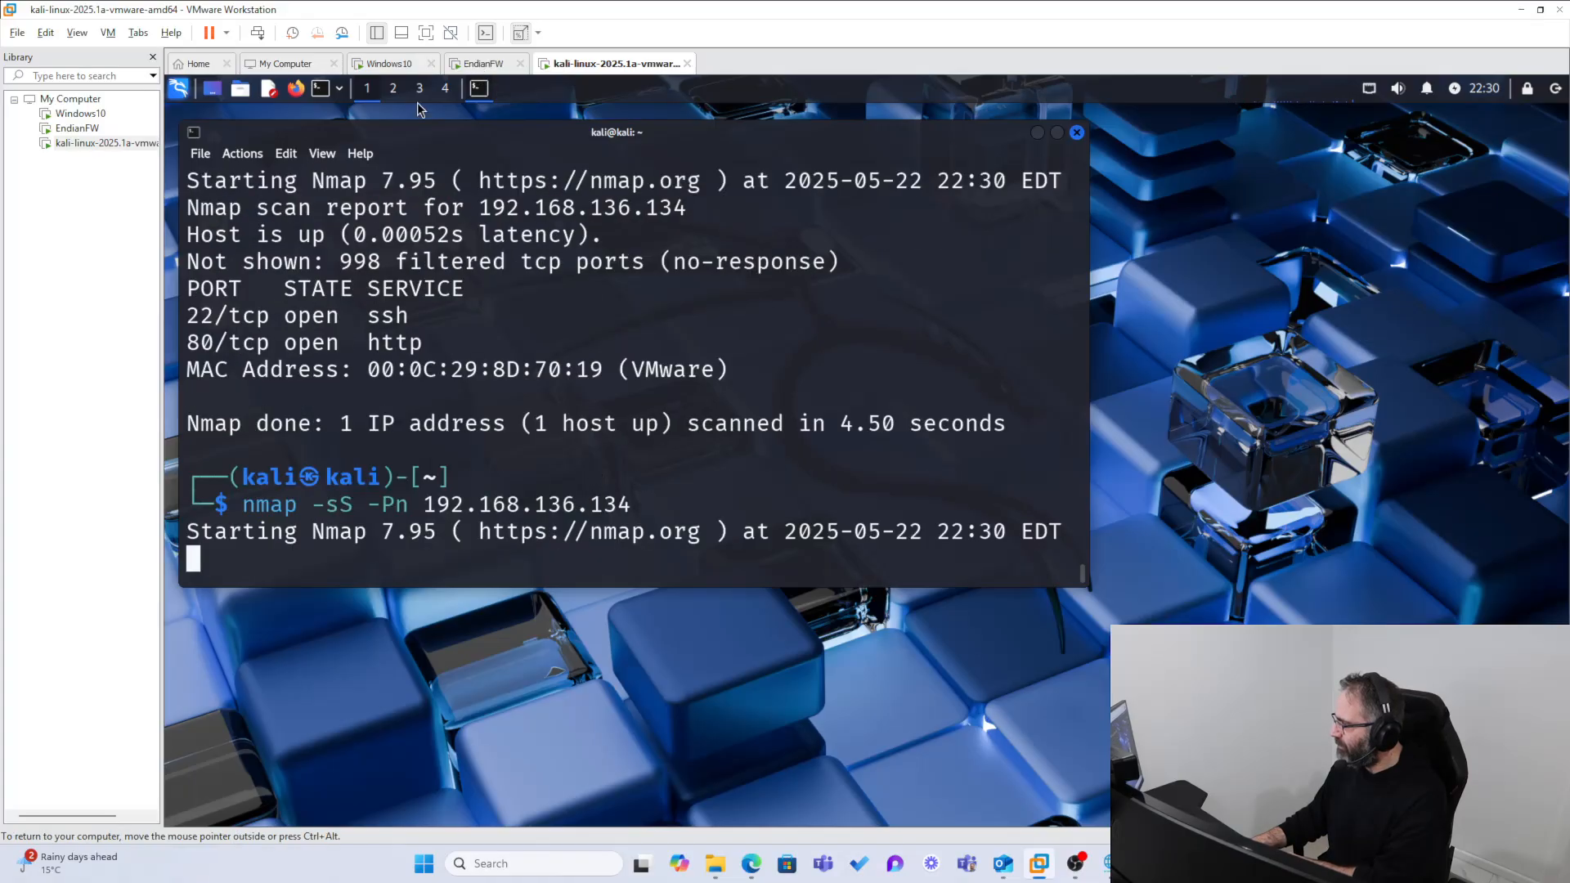
{"action": "left_click", "coordinate": [392, 65]}
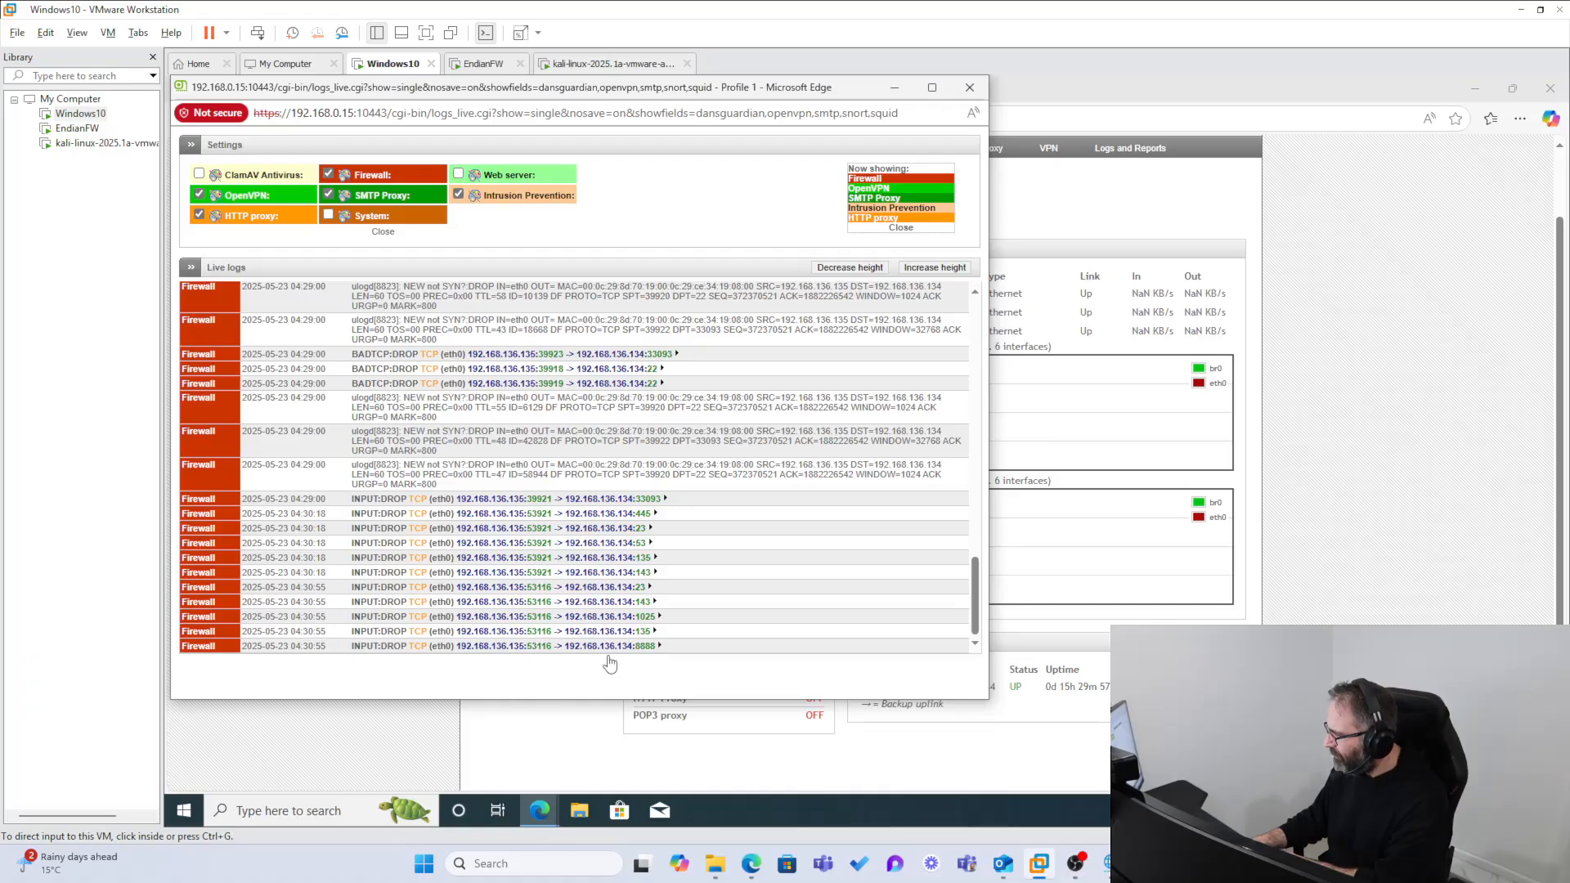
{"action": "left_click", "coordinate": [672, 651]}
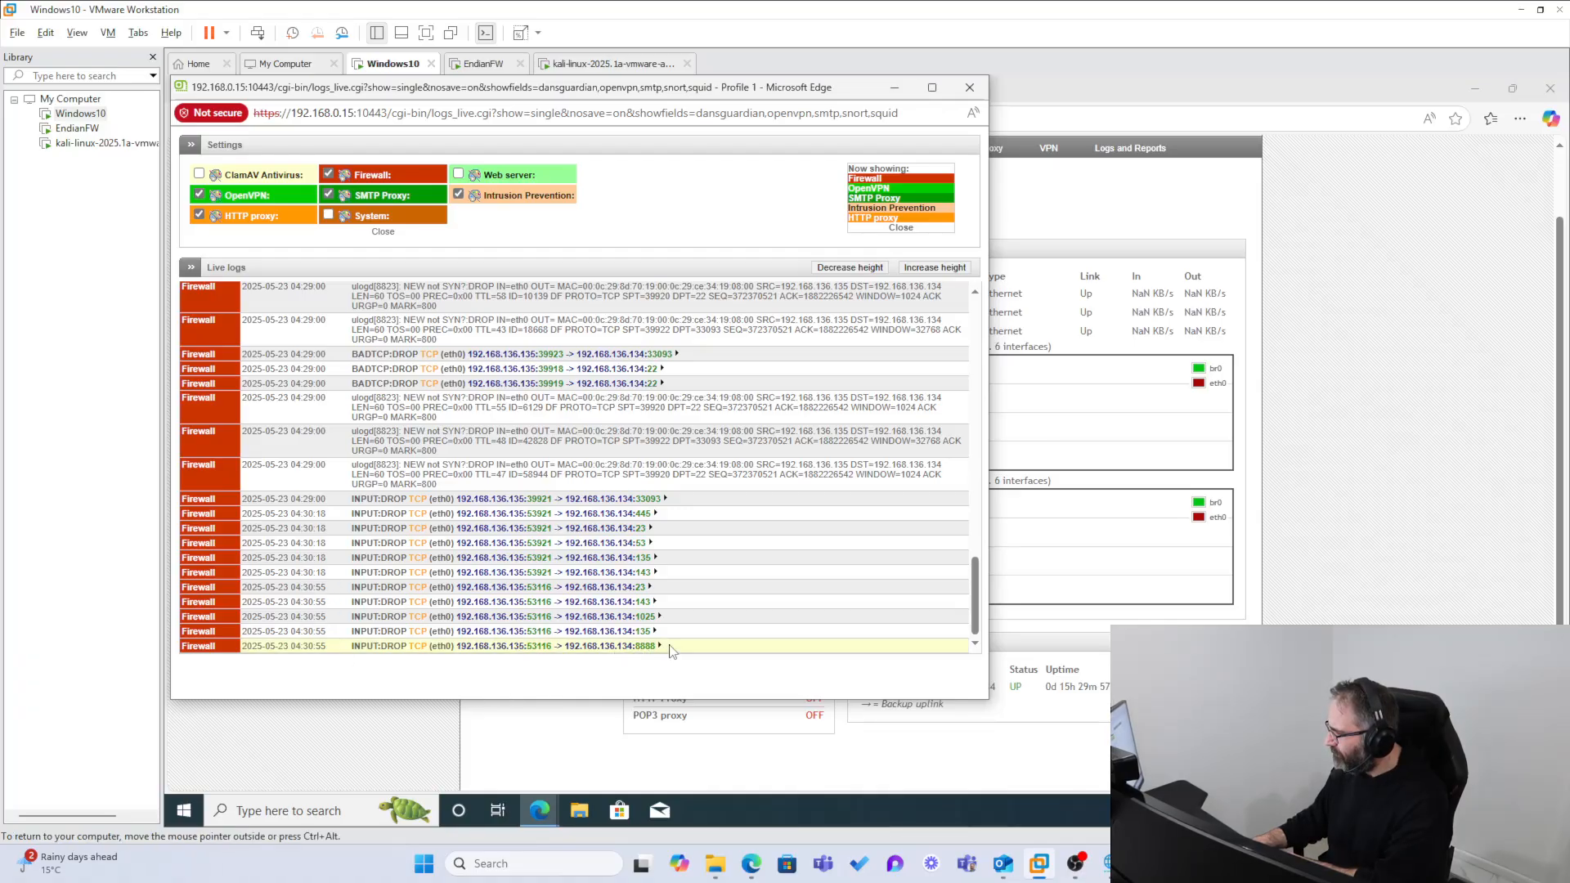